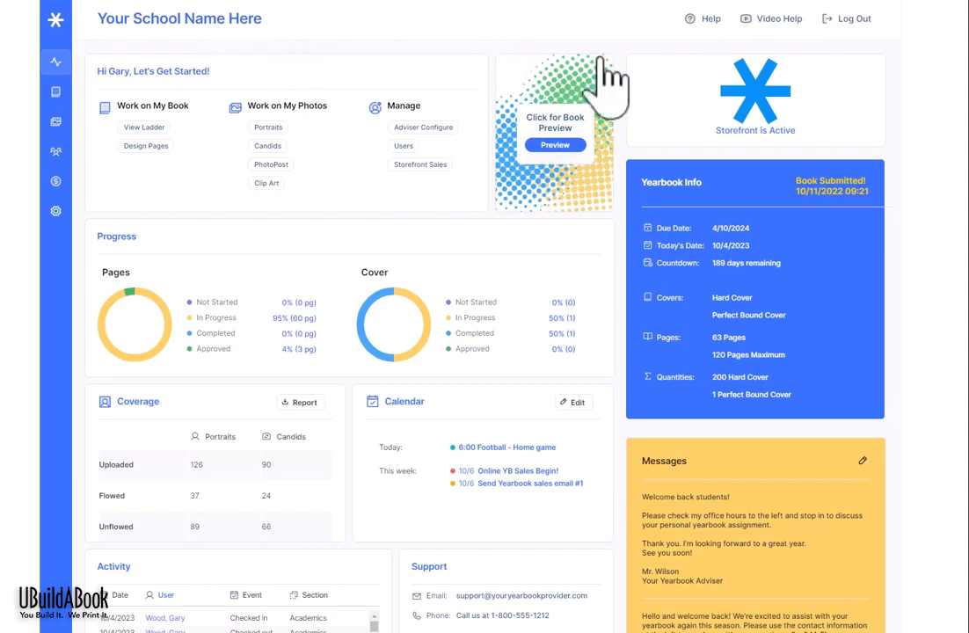
Step: Bring up the Help and Messages dialog from the dashboard's Help link
{"action": "left_click", "coordinate": [707, 21]}
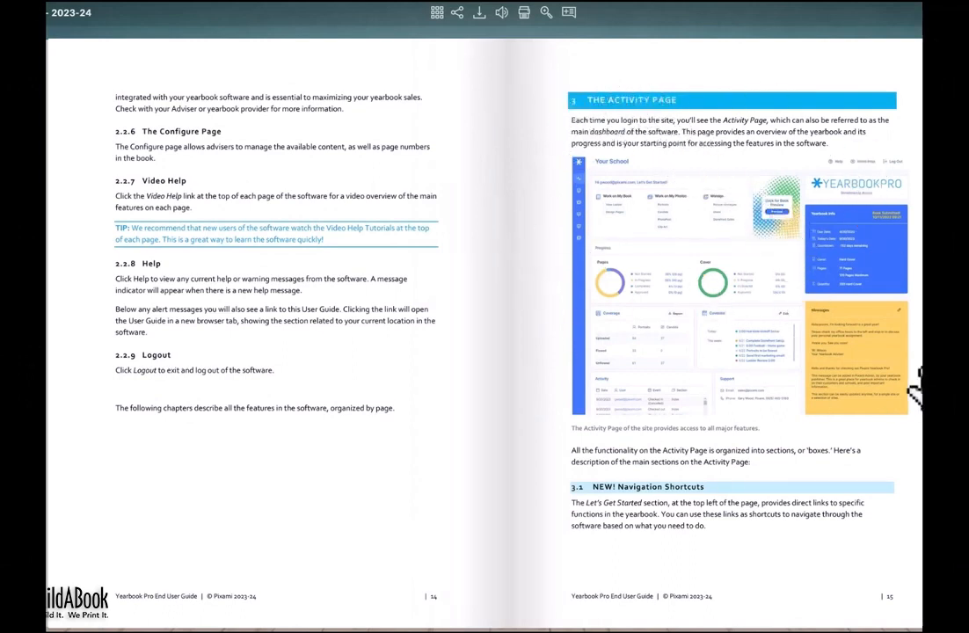
Step: Page forward three times through the guide's Activity Page chapter
{"action": "key", "text": "Right"}
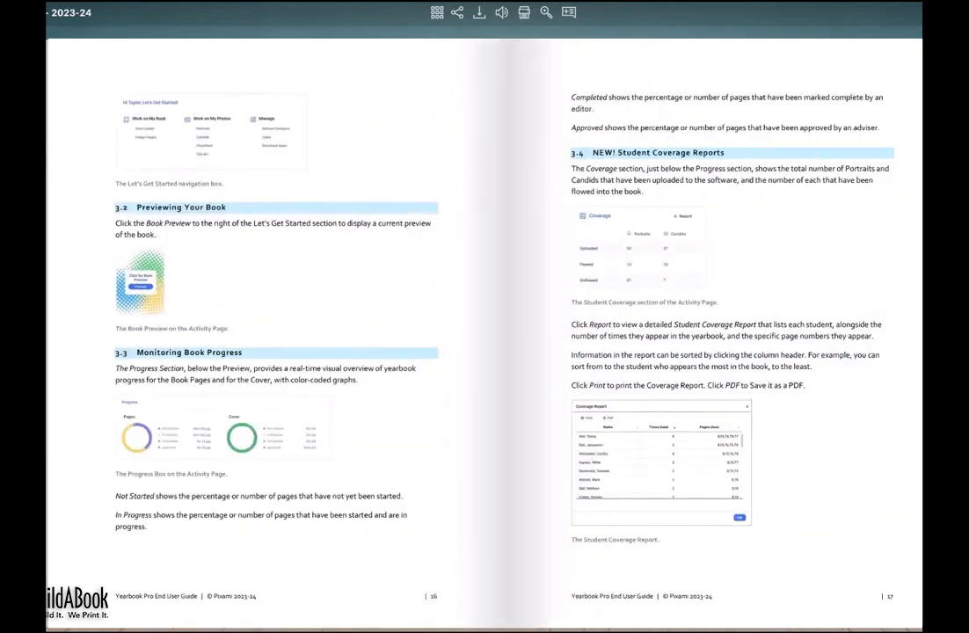
{"action": "key", "text": "Right"}
{"action": "key", "text": "Right"}
{"action": "key", "text": "Right"}
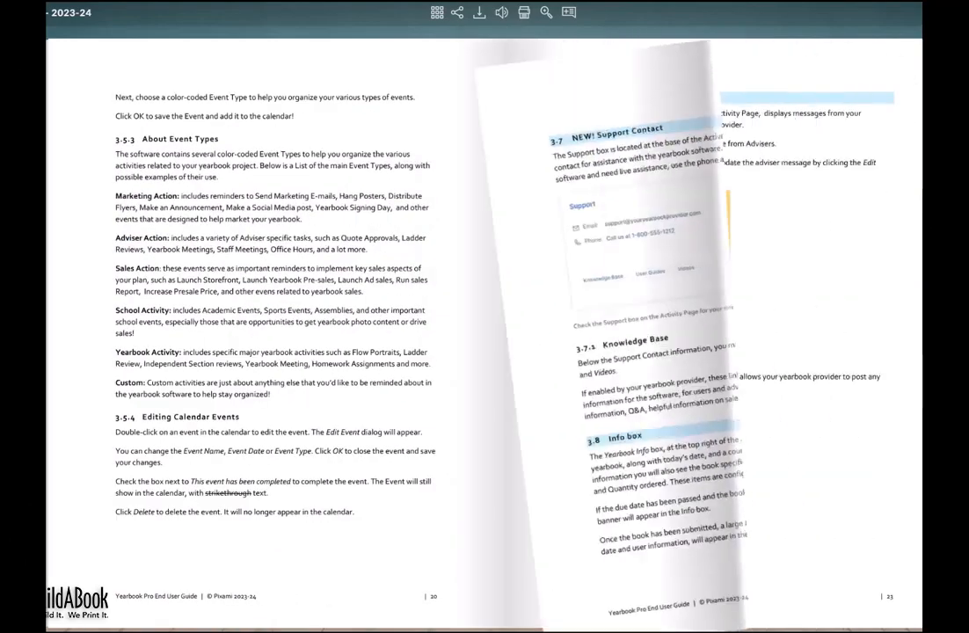
{"action": "key", "text": "Right"}
{"action": "key", "text": "Right"}
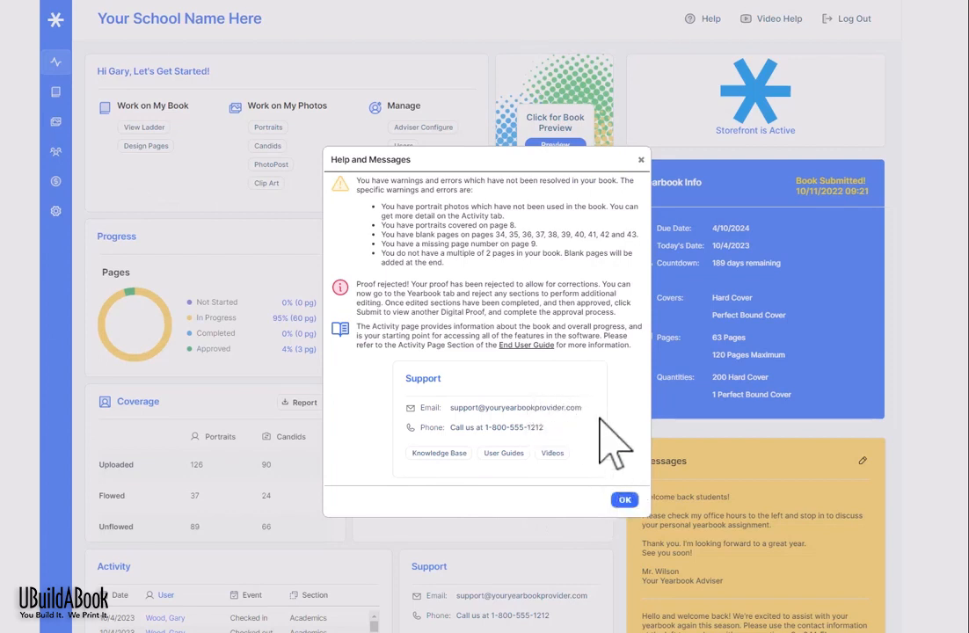
Step: Close the Help and Messages dialog with OK
{"action": "left_click", "coordinate": [624, 500]}
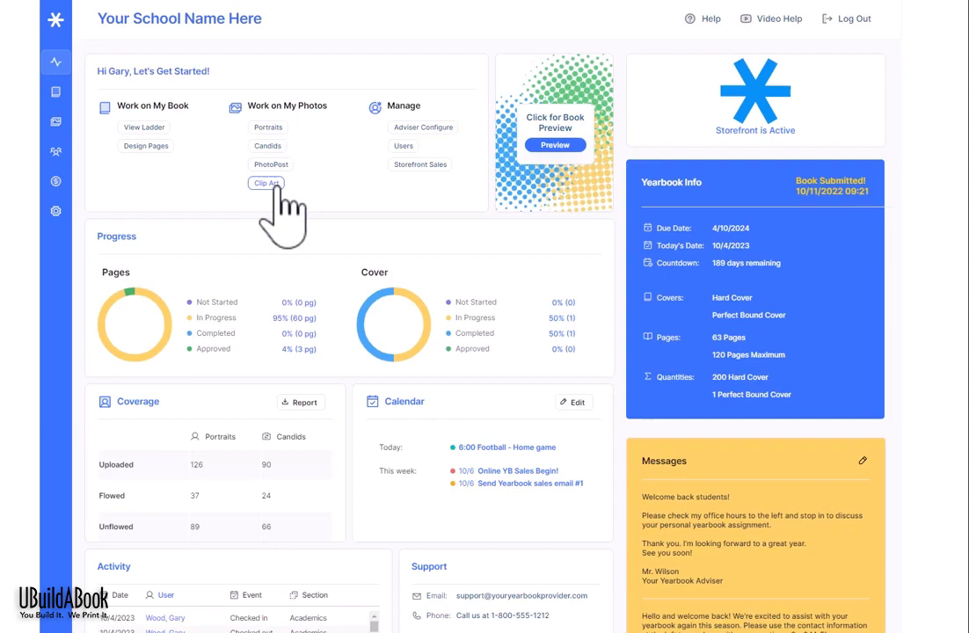
{"action": "left_click", "coordinate": [555, 146]}
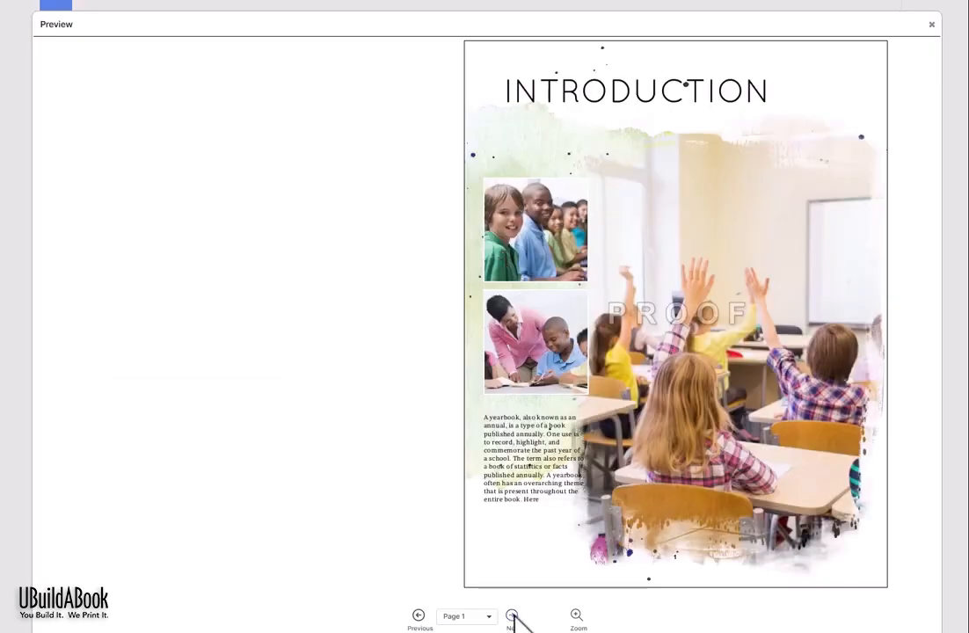
{"action": "left_click", "coordinate": [512, 615]}
{"action": "left_click", "coordinate": [512, 615]}
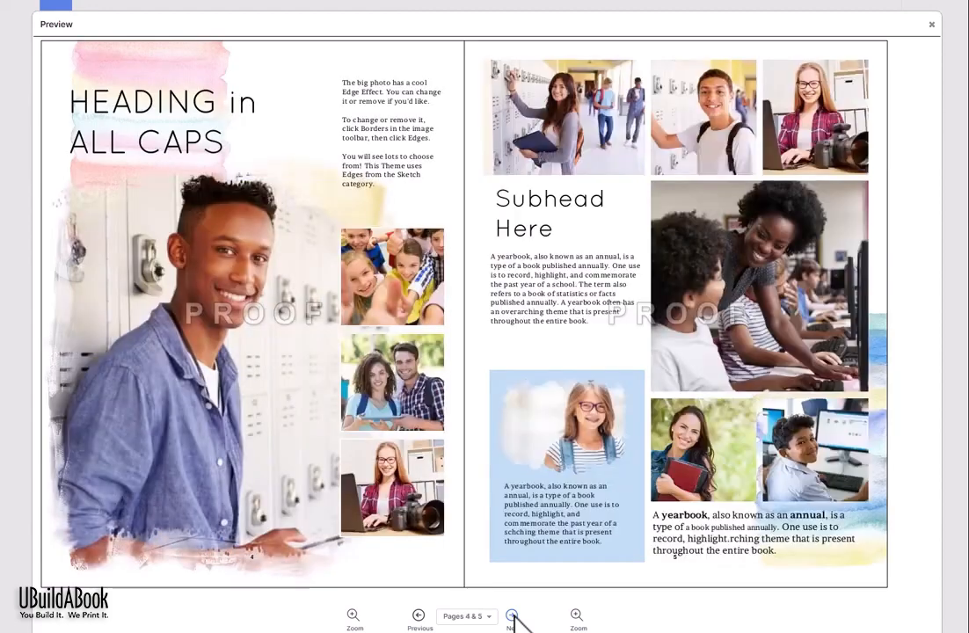
{"action": "left_click", "coordinate": [513, 615]}
{"action": "left_click", "coordinate": [513, 616]}
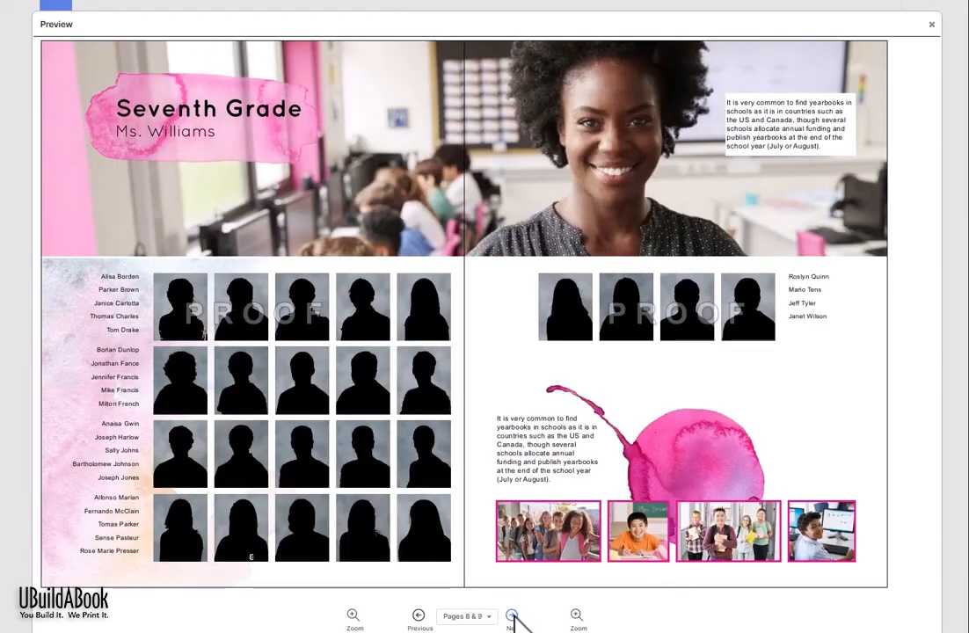
{"action": "left_click", "coordinate": [512, 616]}
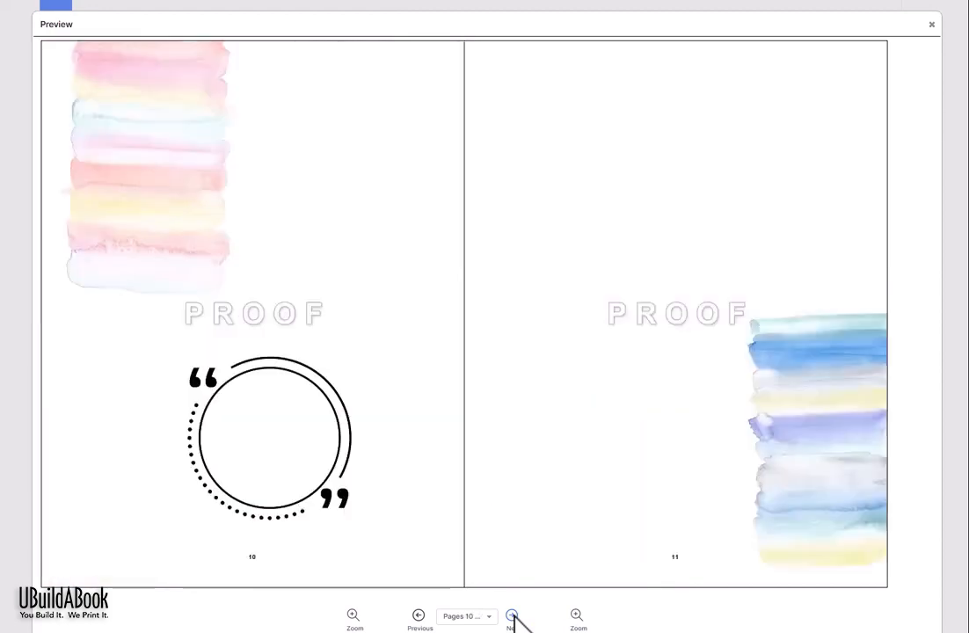
{"action": "left_click", "coordinate": [513, 615]}
{"action": "left_click", "coordinate": [512, 616]}
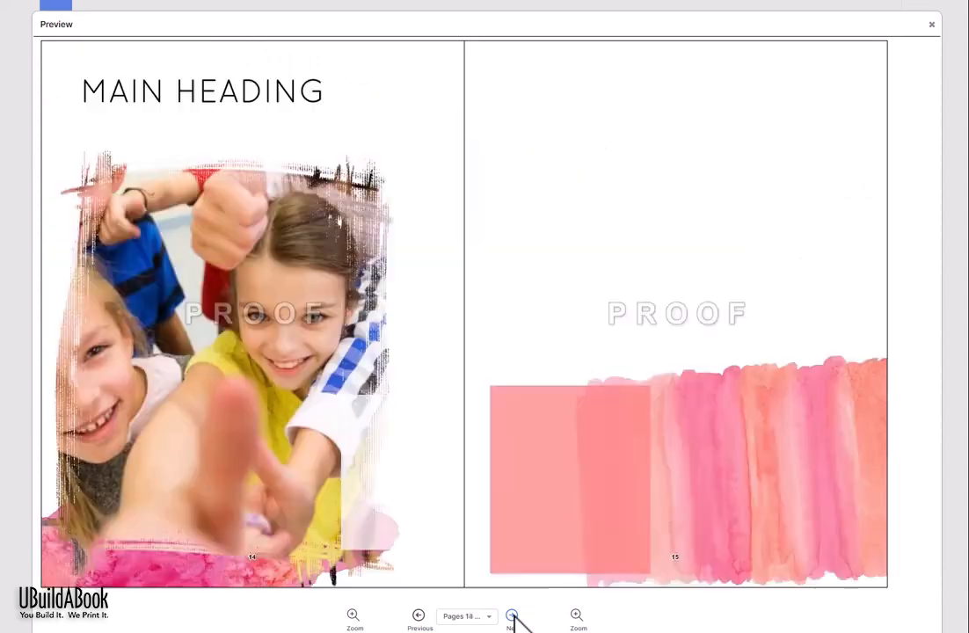
{"action": "left_click", "coordinate": [464, 617]}
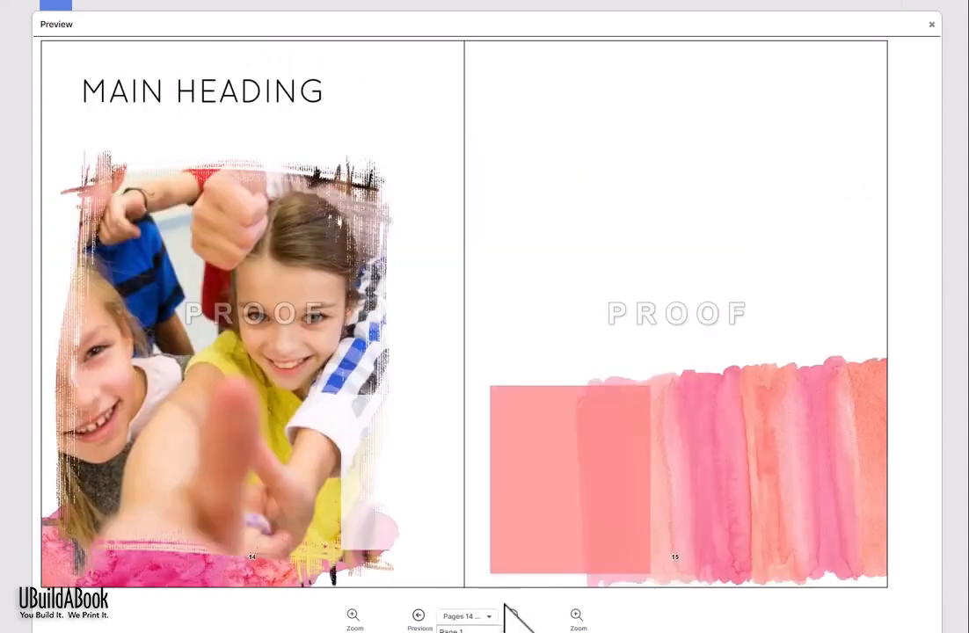
{"action": "scroll", "coordinate": [470, 631], "scroll_direction": "down", "scroll_amount": 3}
{"action": "left_click", "coordinate": [468, 631]}
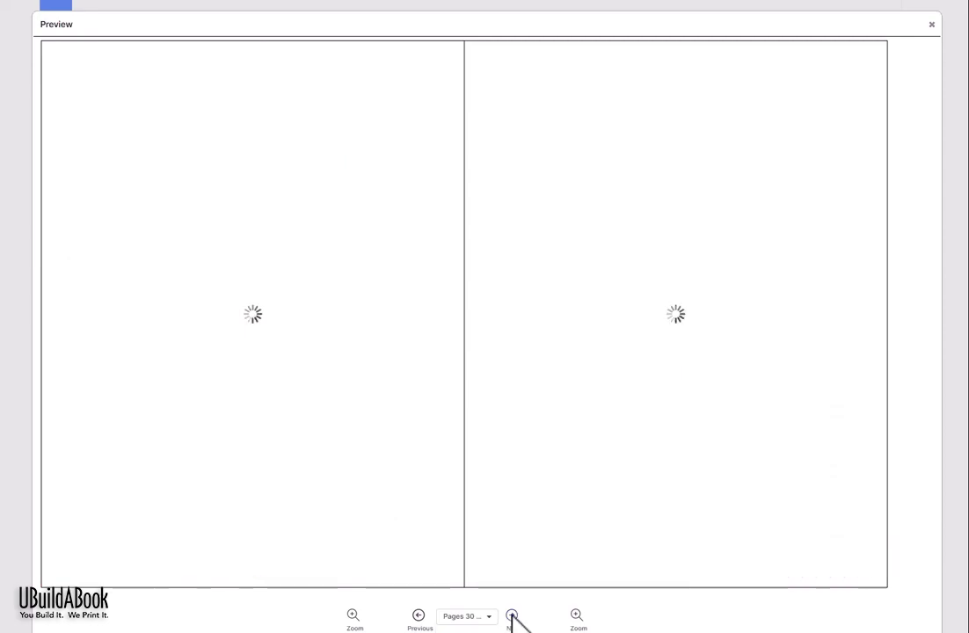
{"action": "left_click", "coordinate": [511, 615]}
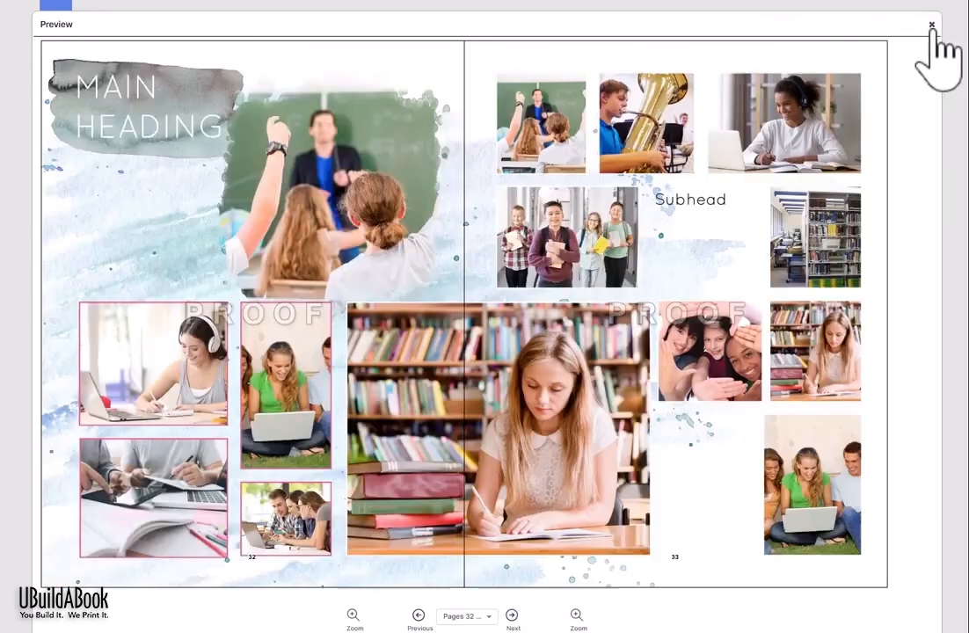
{"action": "left_click", "coordinate": [932, 26]}
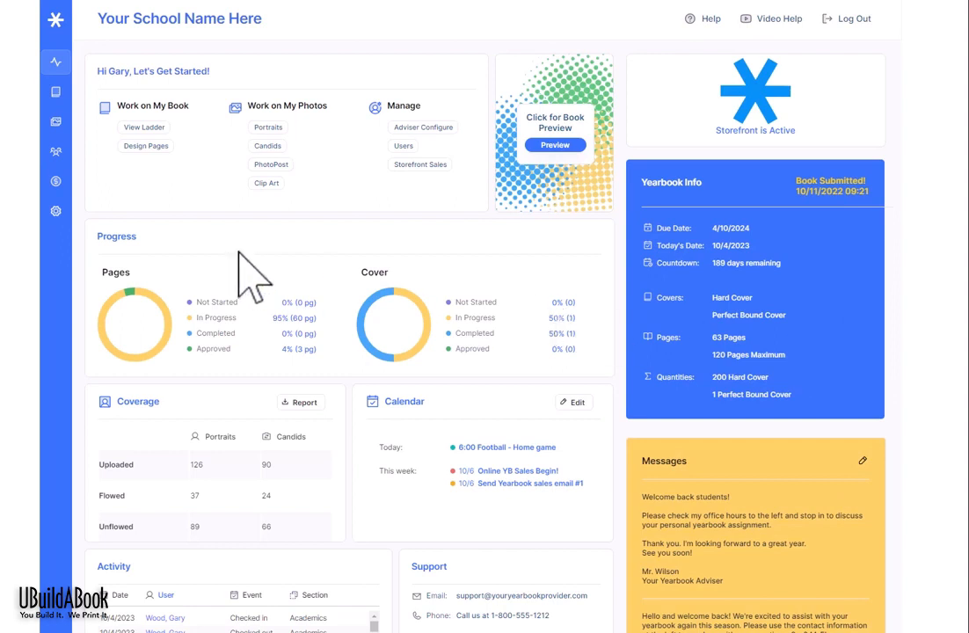
{"action": "scroll", "coordinate": [239, 252], "scroll_direction": "down", "scroll_amount": 1}
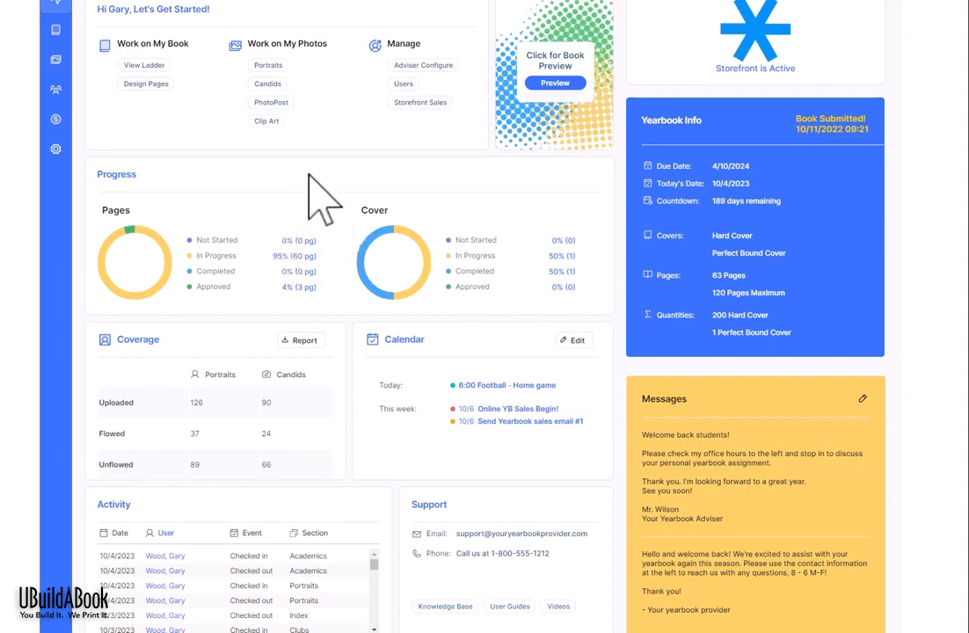
{"action": "scroll", "coordinate": [321, 198], "scroll_direction": "down", "scroll_amount": 1}
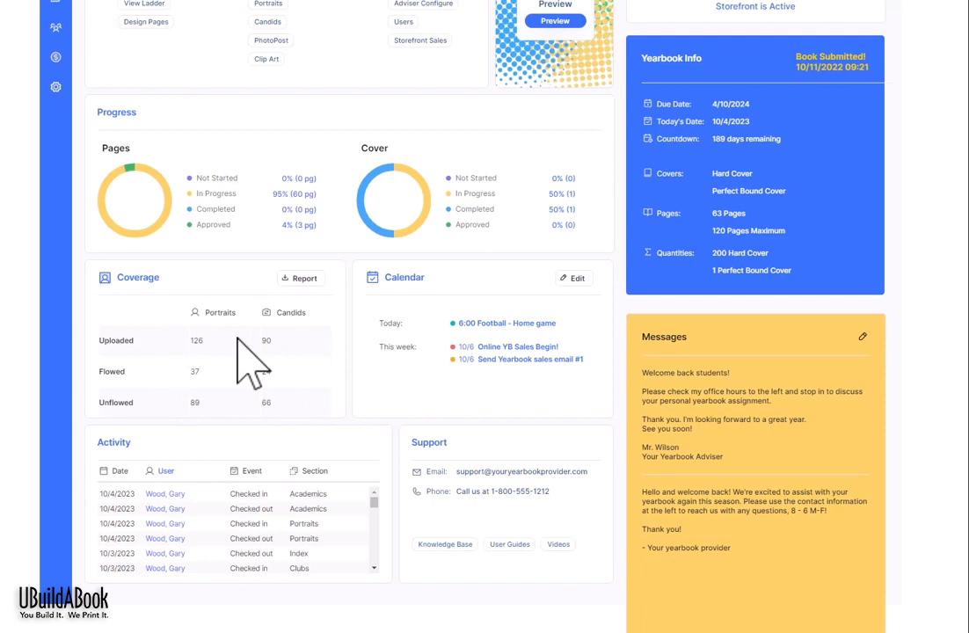
Step: Open the student Coverage Report and scroll through each name's Times Used and Pages Used
{"action": "left_click", "coordinate": [304, 278]}
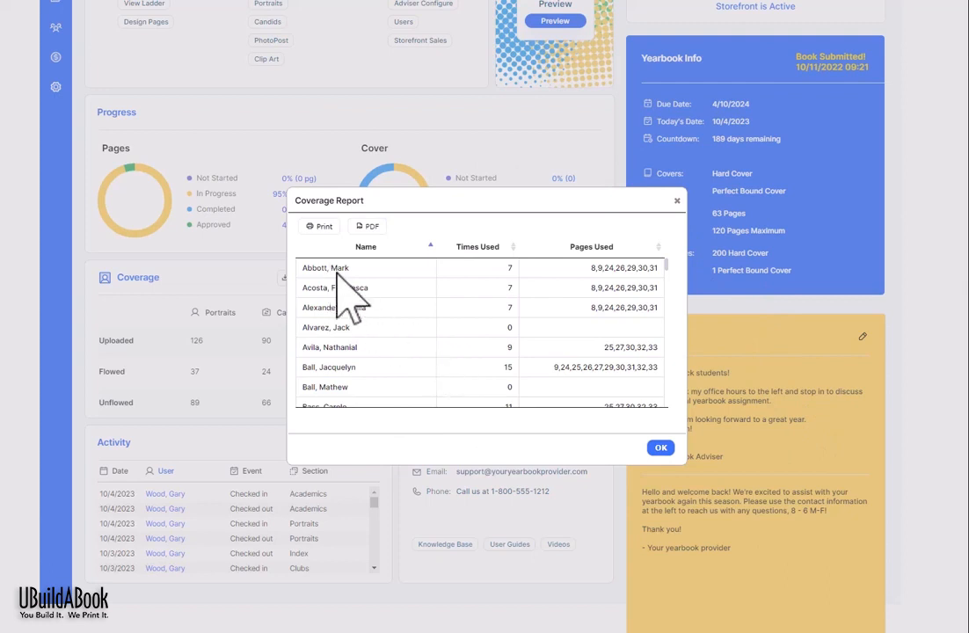
{"action": "scroll", "coordinate": [336, 274], "scroll_direction": "down", "scroll_amount": 1}
{"action": "scroll", "coordinate": [336, 274], "scroll_direction": "down", "scroll_amount": 3}
{"action": "scroll", "coordinate": [343, 316], "scroll_direction": "up", "scroll_amount": 5}
{"action": "scroll", "coordinate": [494, 304], "scroll_direction": "down", "scroll_amount": 8}
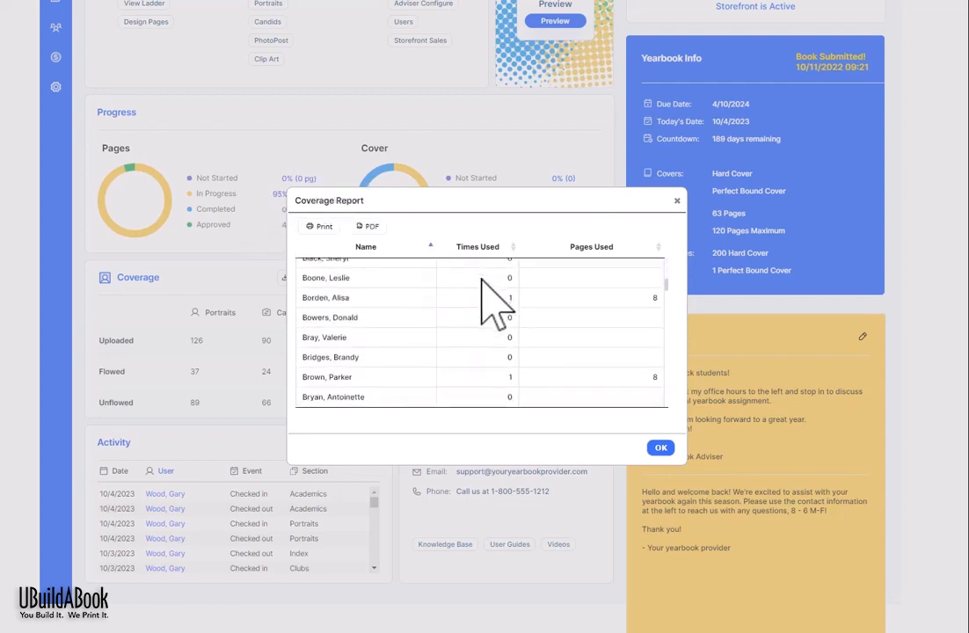
{"action": "scroll", "coordinate": [494, 303], "scroll_direction": "up", "scroll_amount": 4}
{"action": "scroll", "coordinate": [494, 303], "scroll_direction": "down", "scroll_amount": 8}
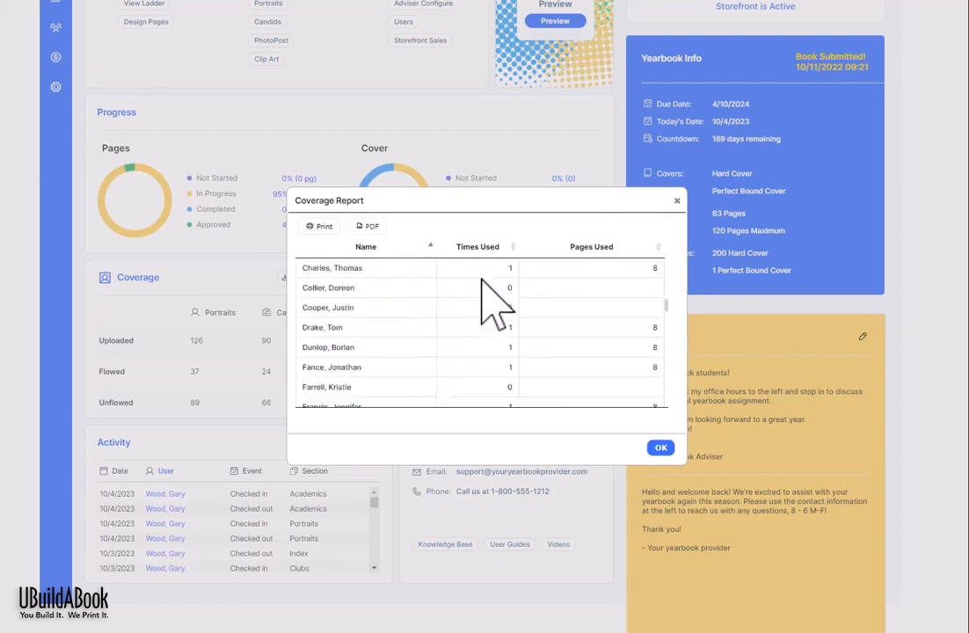
{"action": "scroll", "coordinate": [493, 304], "scroll_direction": "down", "scroll_amount": 15}
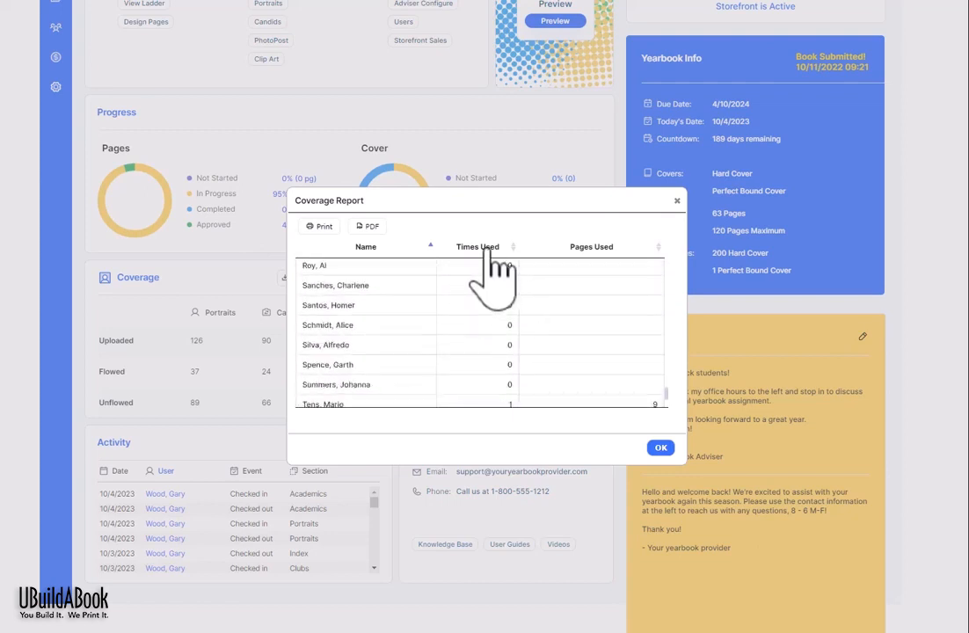
{"action": "left_click", "coordinate": [488, 247]}
{"action": "left_click", "coordinate": [488, 248]}
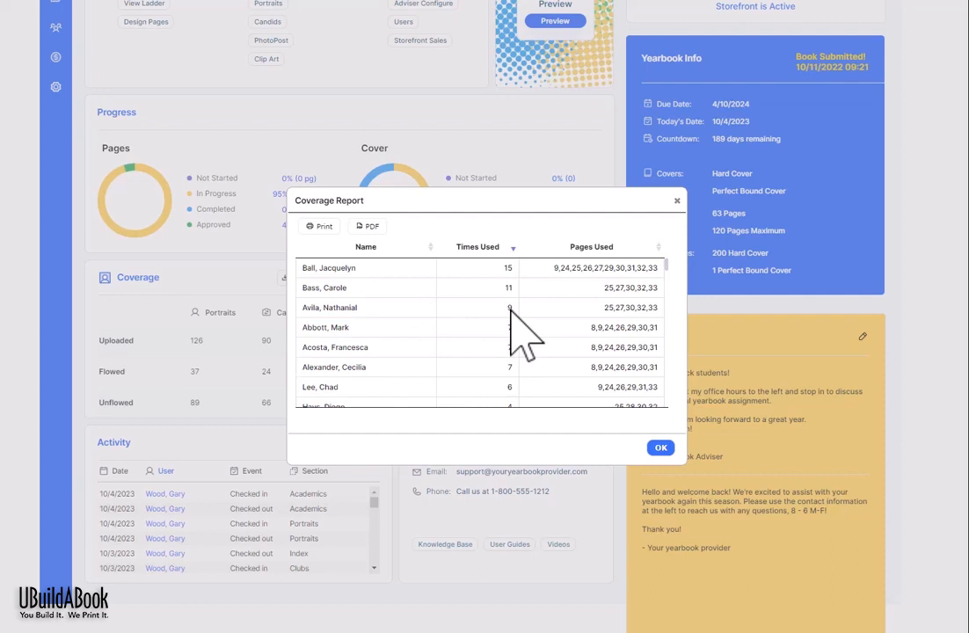
{"action": "scroll", "coordinate": [510, 309], "scroll_direction": "down", "scroll_amount": 15}
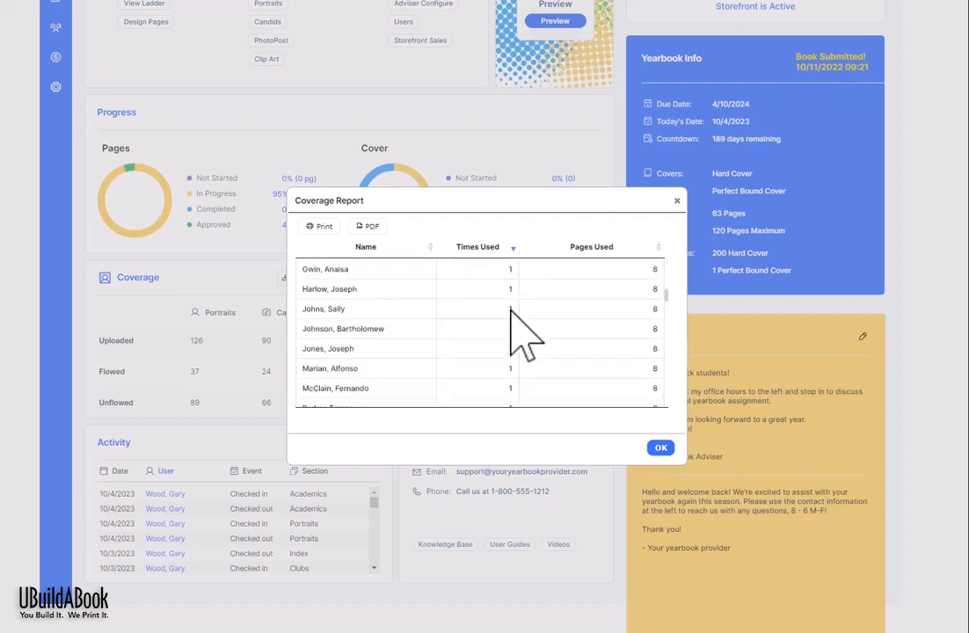
{"action": "scroll", "coordinate": [524, 337], "scroll_direction": "down", "scroll_amount": 15}
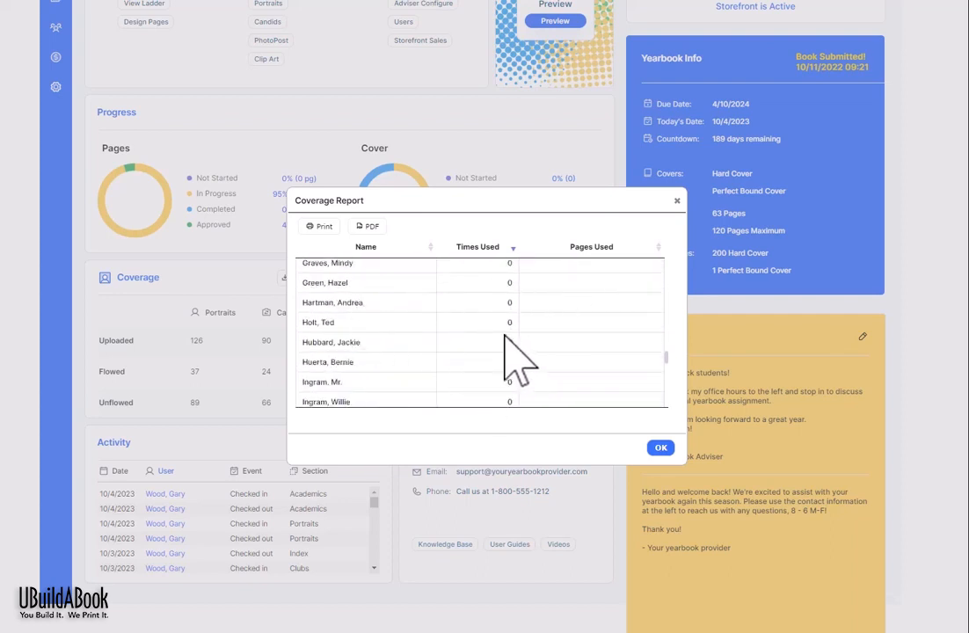
{"action": "scroll", "coordinate": [517, 362], "scroll_direction": "up", "scroll_amount": 15}
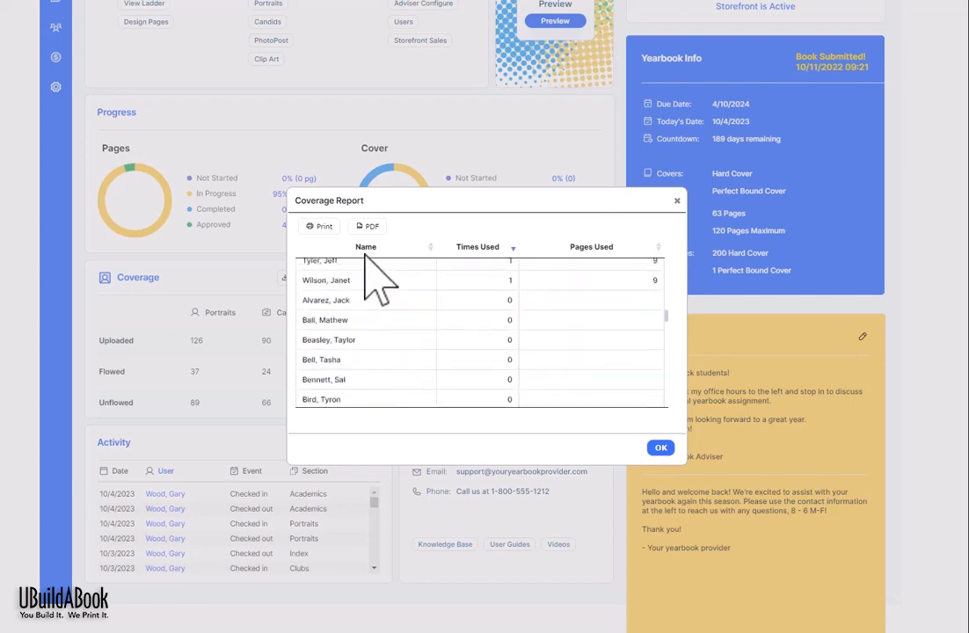
Step: Download the Coverage Report as Yearbook Detail (9).pdf, view it in Edge, then return to the report
{"action": "left_click", "coordinate": [385, 228]}
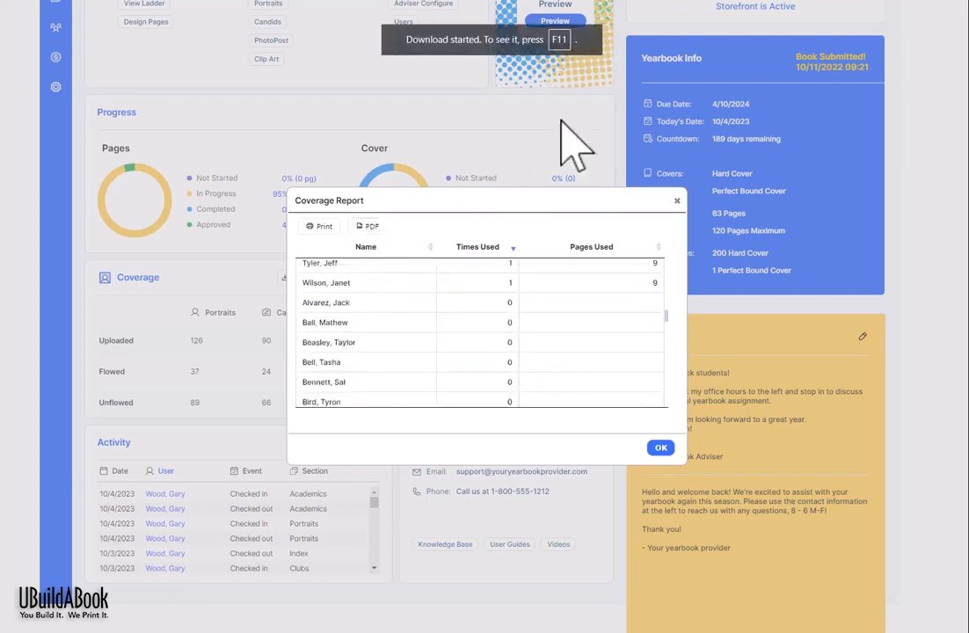
{"action": "key", "text": "F11"}
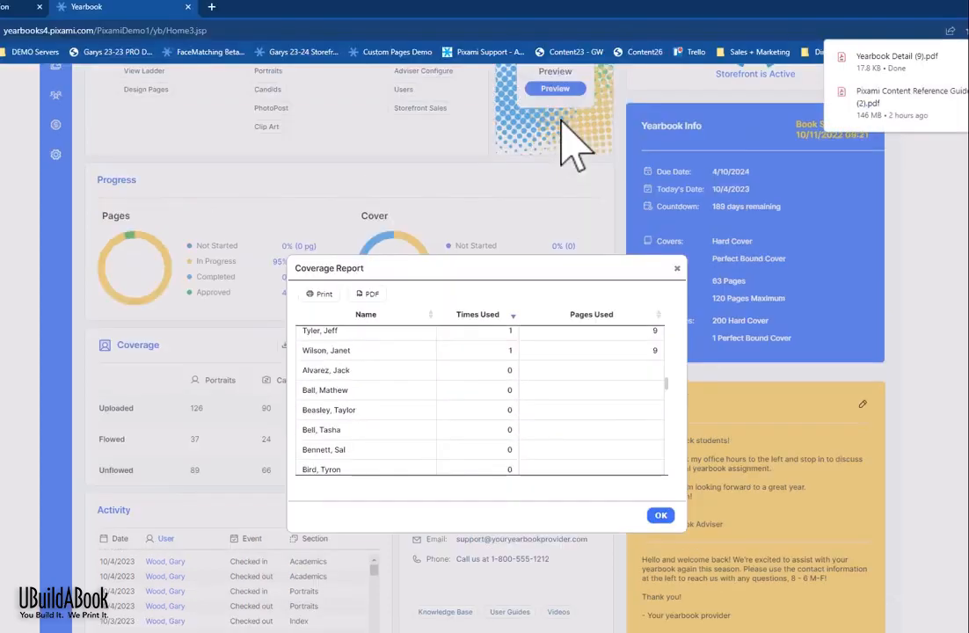
{"action": "left_click", "coordinate": [897, 60]}
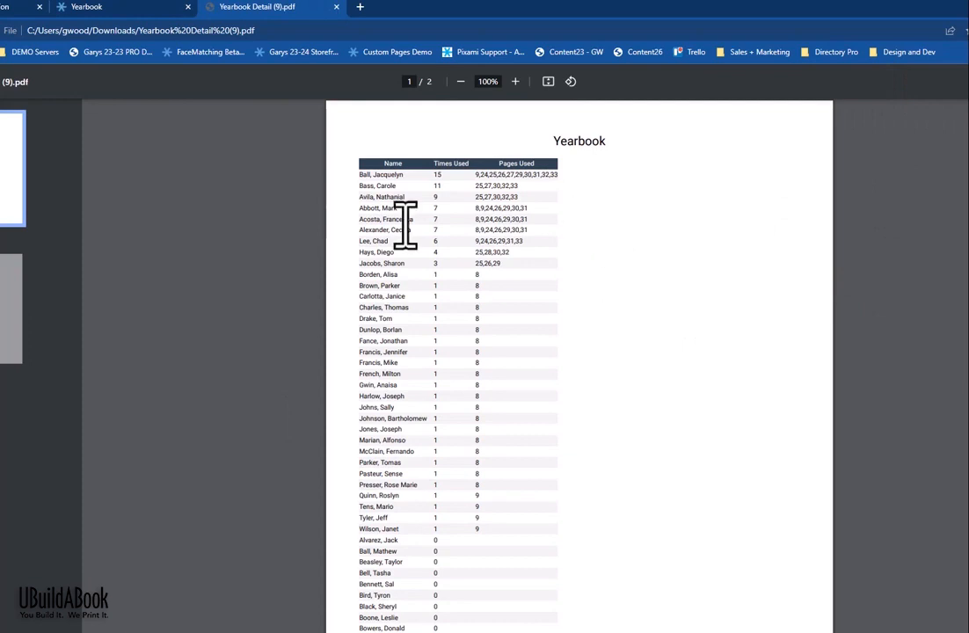
{"action": "left_click", "coordinate": [155, 6]}
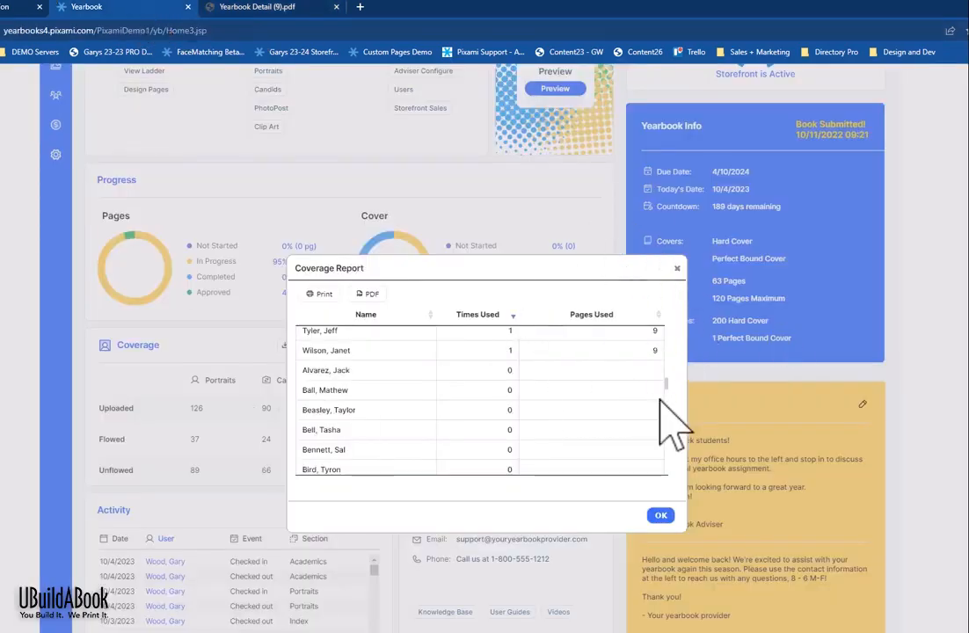
Step: Scroll through each student's appearance counts once more, then close the Coverage Report
{"action": "scroll", "coordinate": [646, 405], "scroll_direction": "up", "scroll_amount": 10}
{"action": "scroll", "coordinate": [634, 396], "scroll_direction": "up", "scroll_amount": 2}
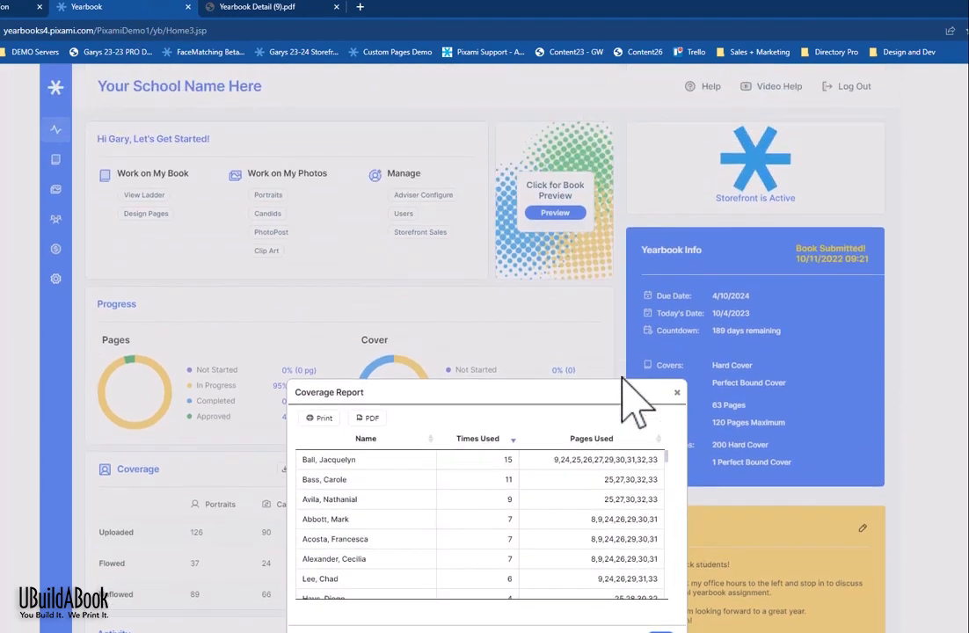
{"action": "scroll", "coordinate": [602, 397], "scroll_direction": "down", "scroll_amount": 2}
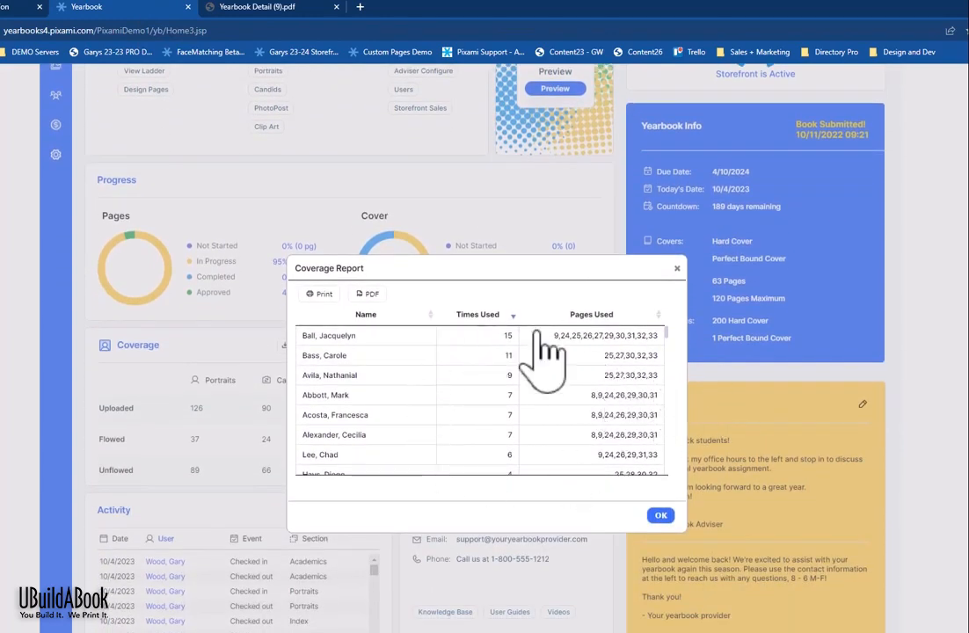
{"action": "scroll", "coordinate": [545, 352], "scroll_direction": "down", "scroll_amount": 12}
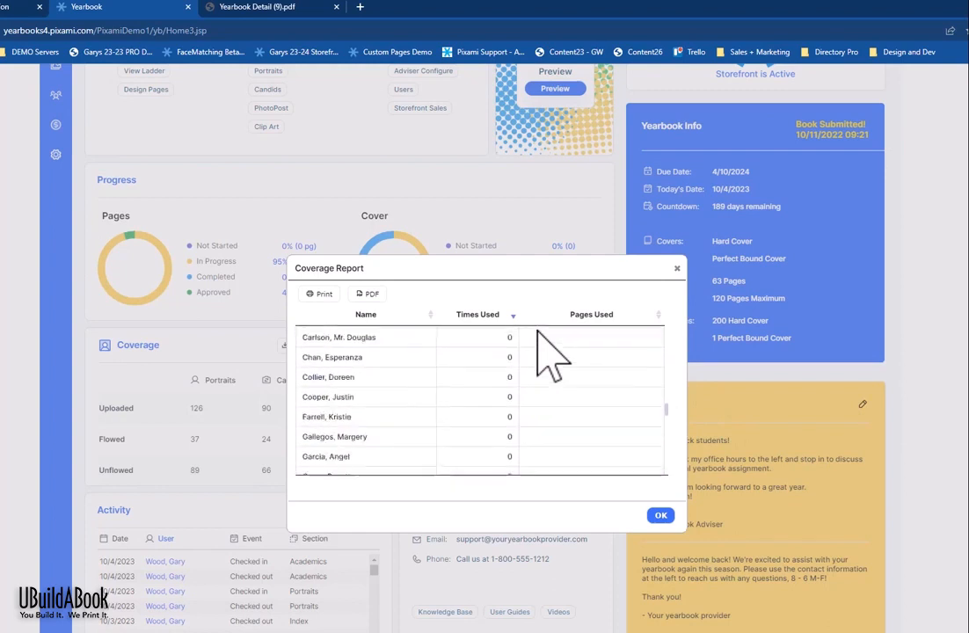
{"action": "scroll", "coordinate": [545, 351], "scroll_direction": "down", "scroll_amount": 3}
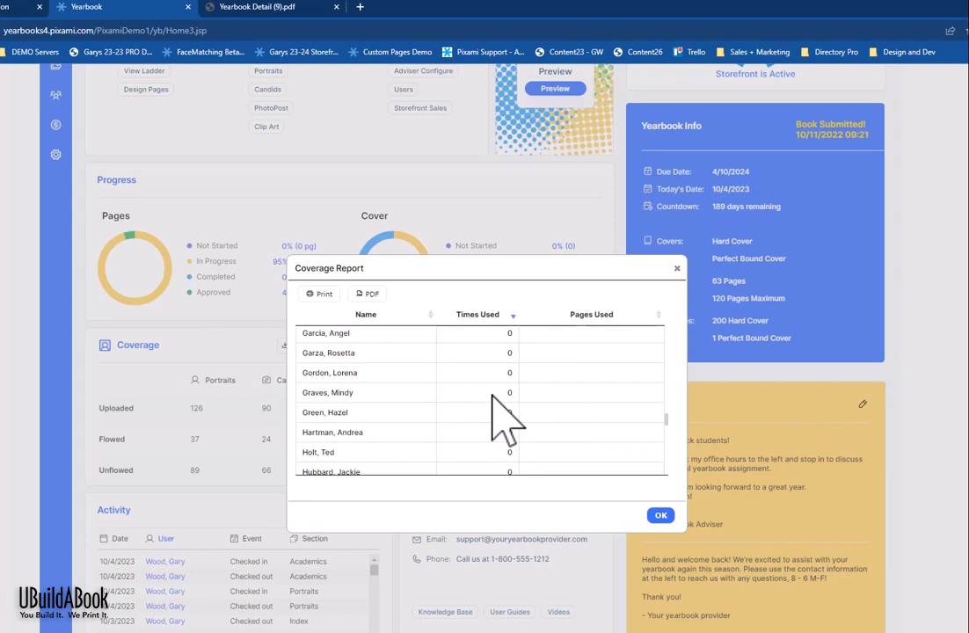
{"action": "scroll", "coordinate": [506, 424], "scroll_direction": "up", "scroll_amount": 10}
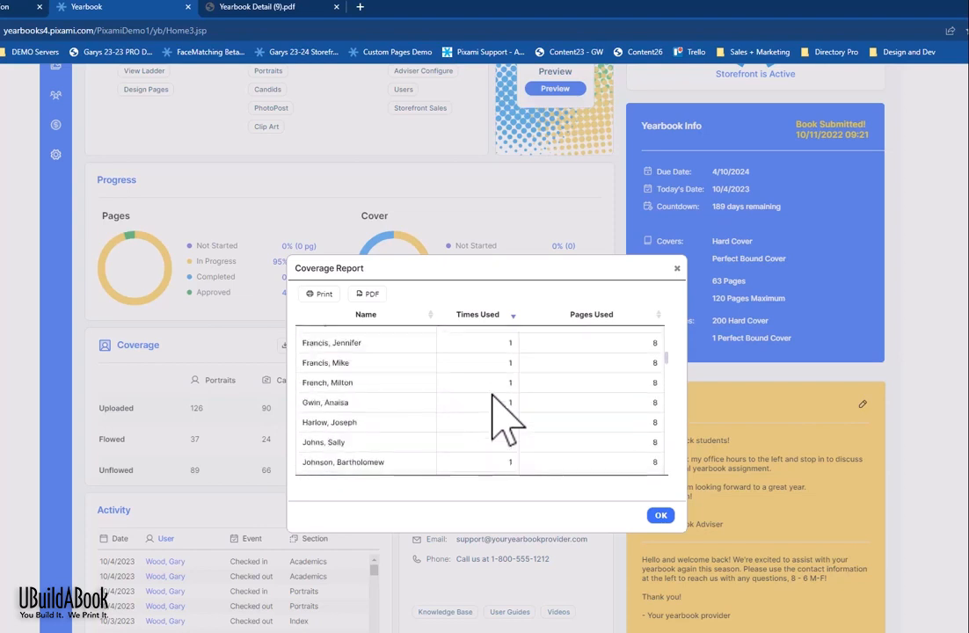
{"action": "scroll", "coordinate": [506, 424], "scroll_direction": "up", "scroll_amount": 3}
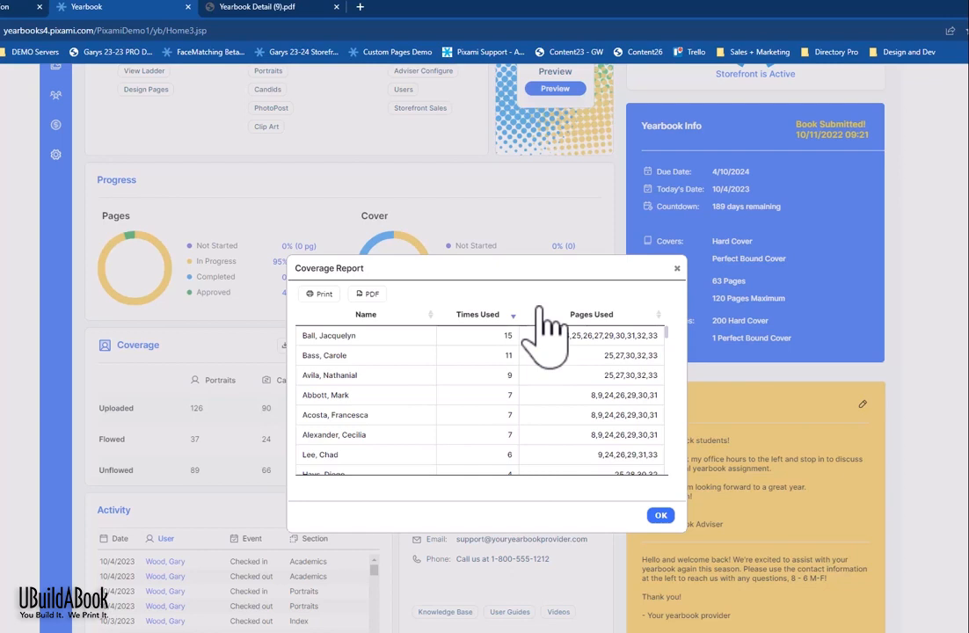
{"action": "left_click", "coordinate": [677, 268]}
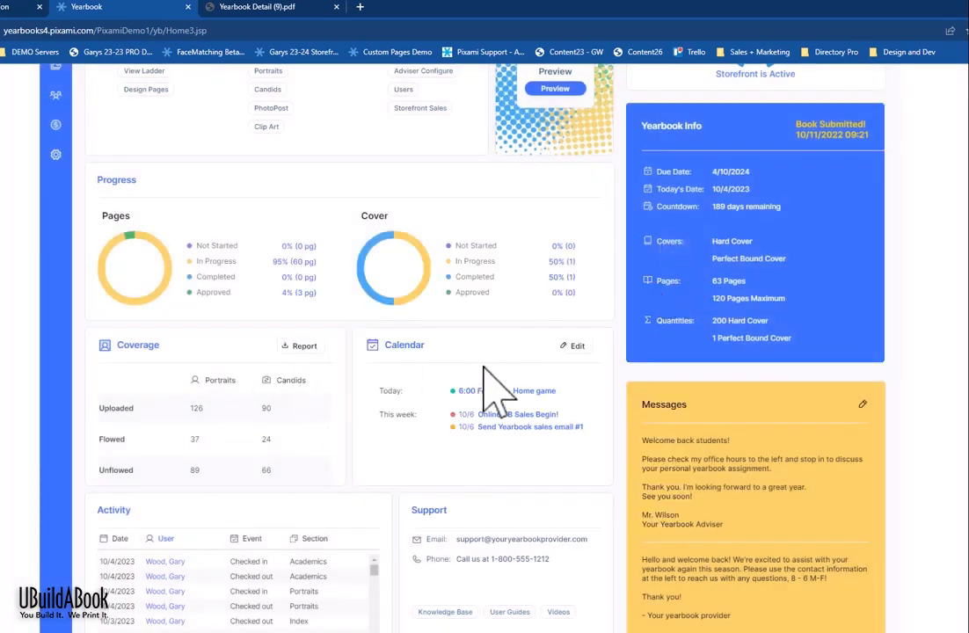
Step: Open the Calendar panel's Edit dialog showing October 2023 events
{"action": "scroll", "coordinate": [488, 378], "scroll_direction": "down", "scroll_amount": 1}
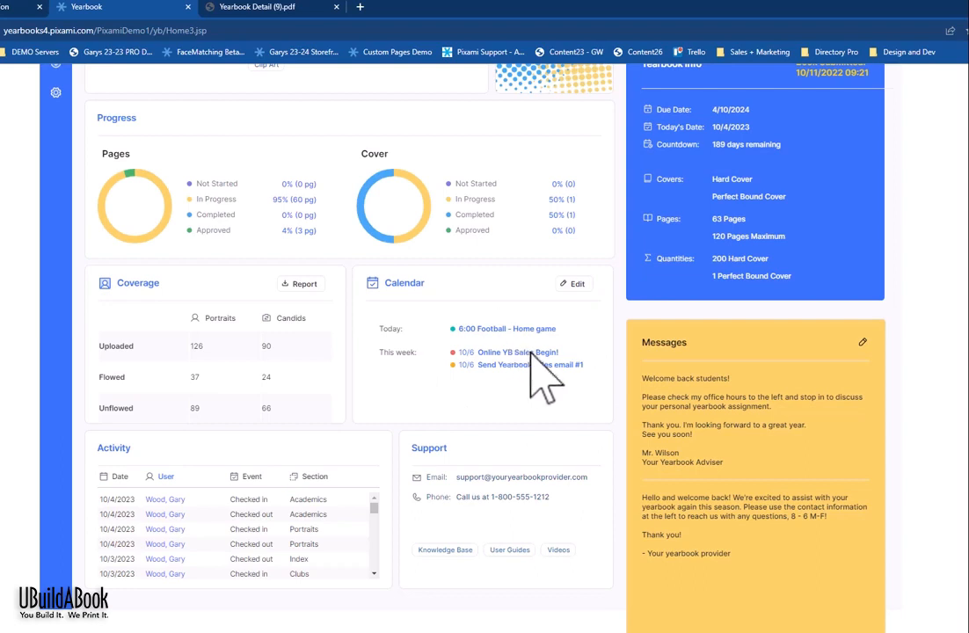
{"action": "left_click", "coordinate": [576, 284]}
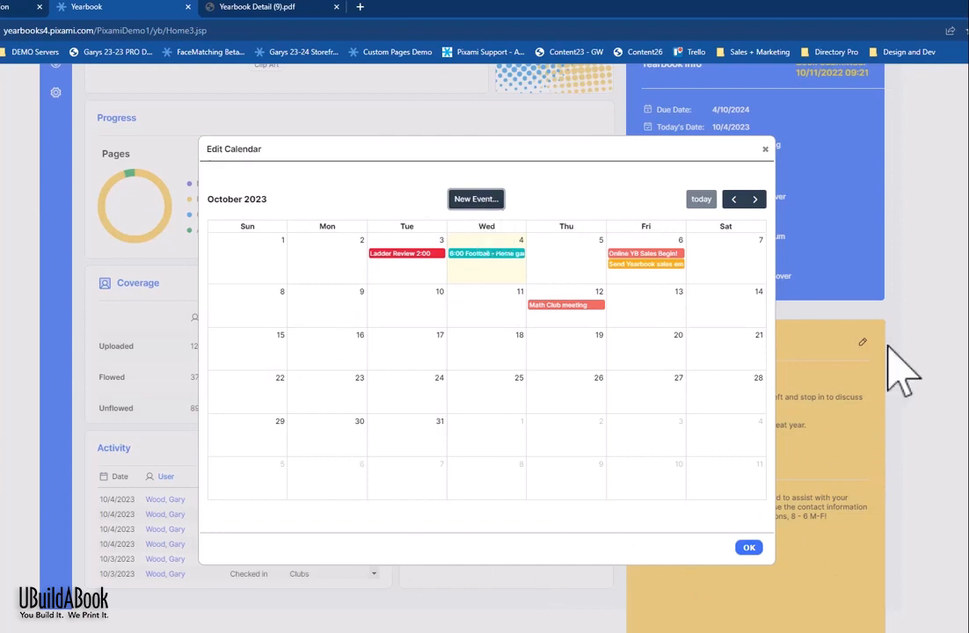
Step: Add a Yearbook Activity event 'Math Club meeting' on October 18, 2023, then reopen it
{"action": "left_click", "coordinate": [486, 206]}
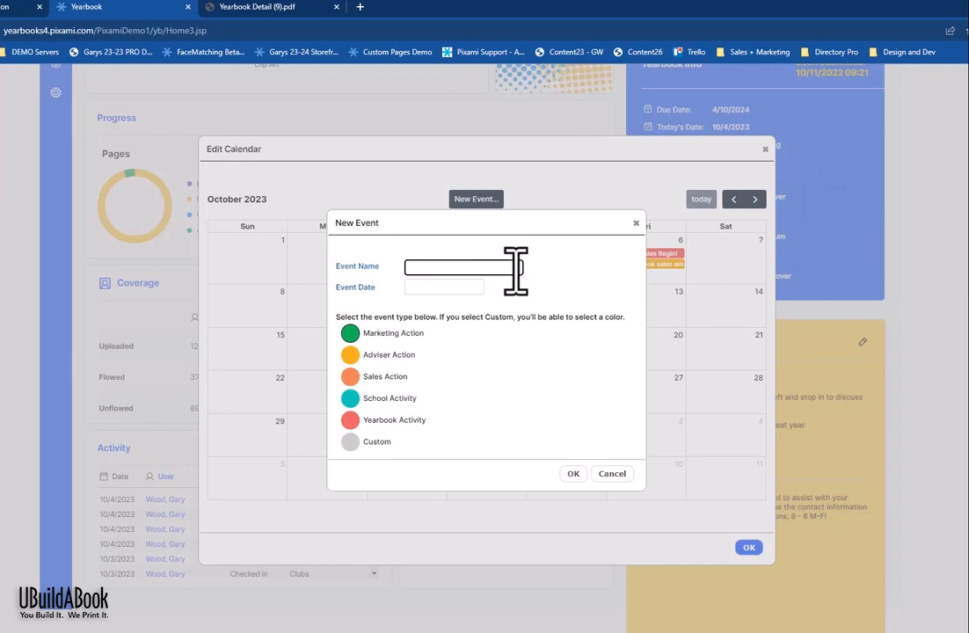
{"action": "type", "text": "Math Cl"}
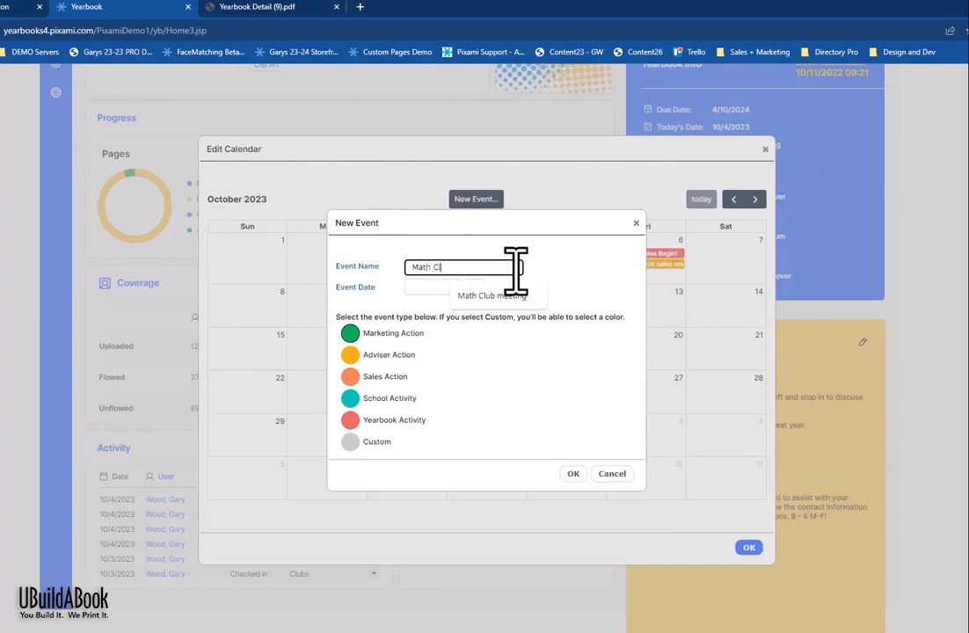
{"action": "type", "text": "ub meeting"}
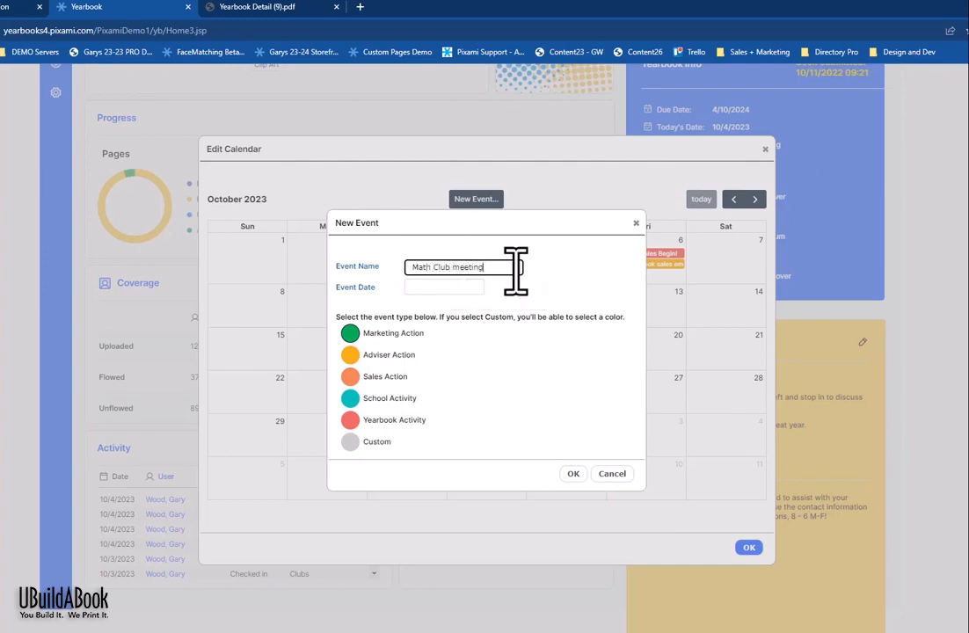
{"action": "left_click", "coordinate": [350, 420]}
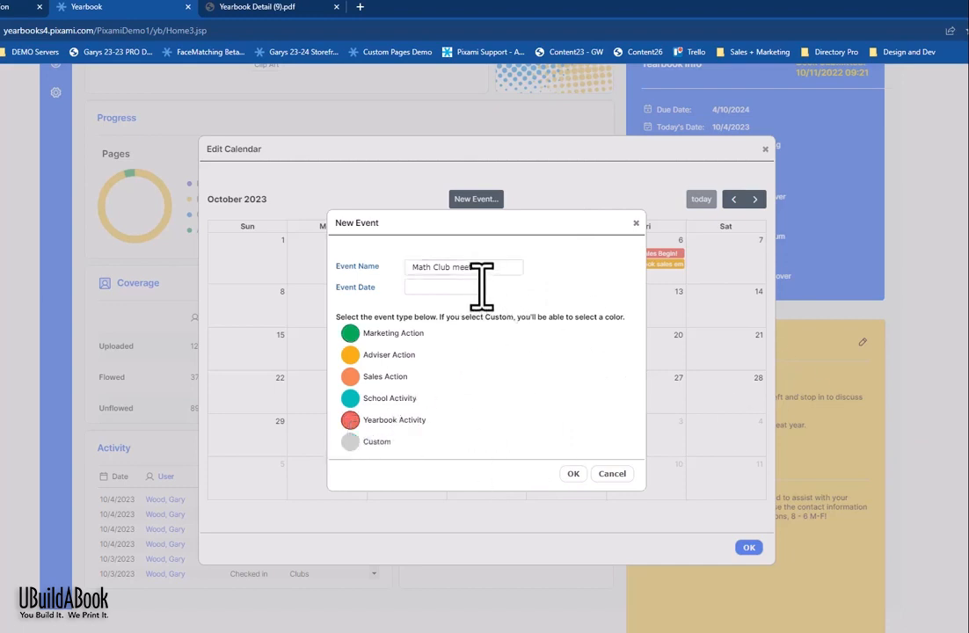
{"action": "left_click", "coordinate": [442, 287]}
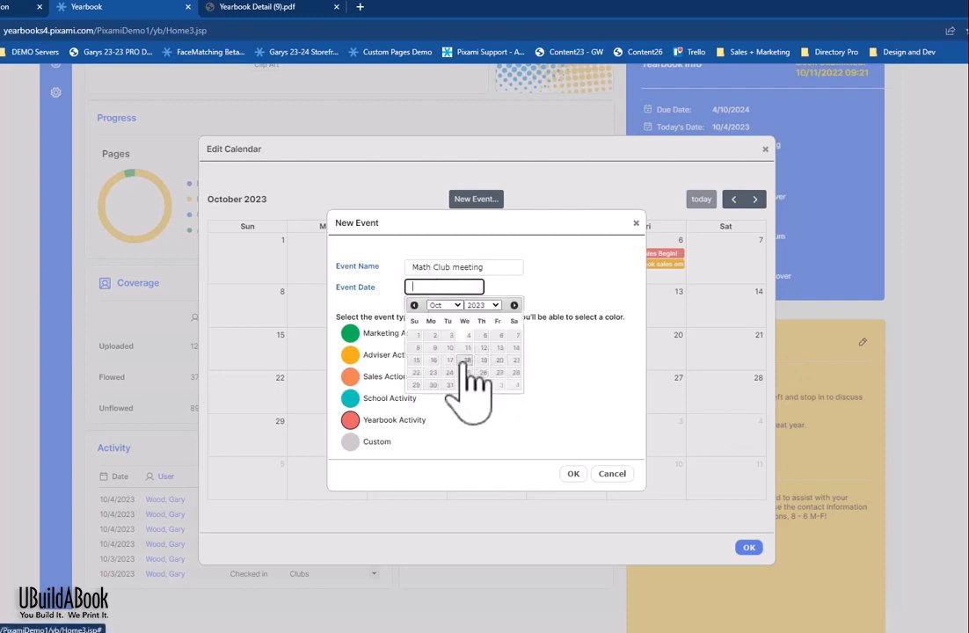
{"action": "left_click", "coordinate": [465, 359]}
{"action": "left_click", "coordinate": [574, 474]}
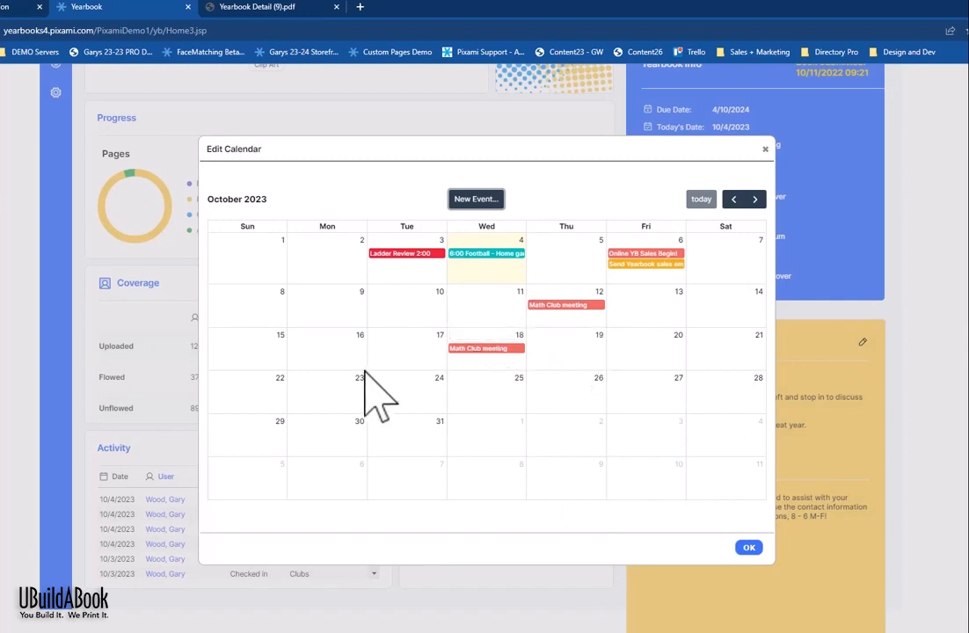
{"action": "left_click", "coordinate": [562, 305]}
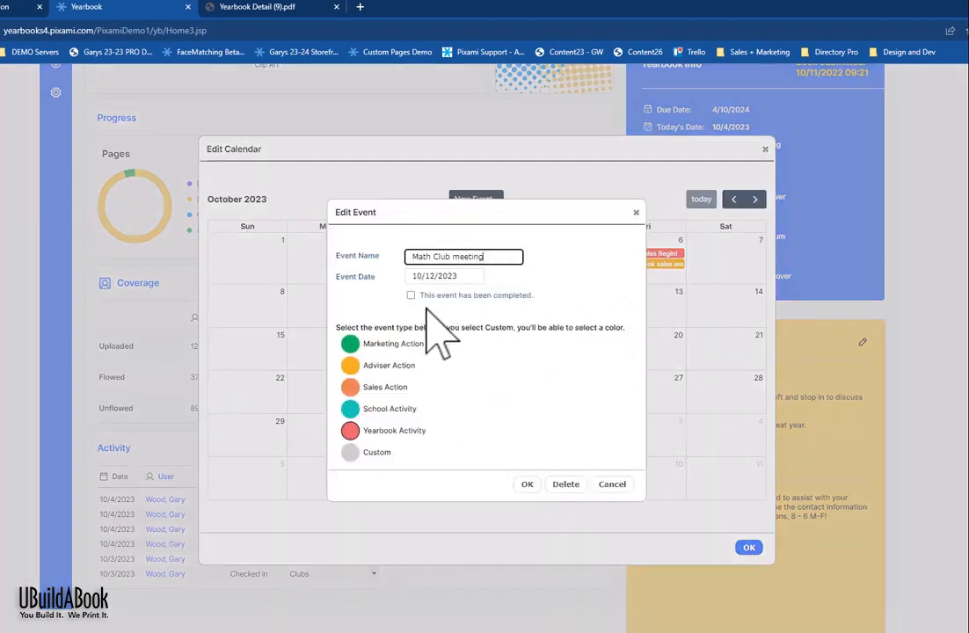
Step: Mark the Math Club meeting as completed, save it, and close the Edit Calendar dialog
{"action": "left_click", "coordinate": [411, 296]}
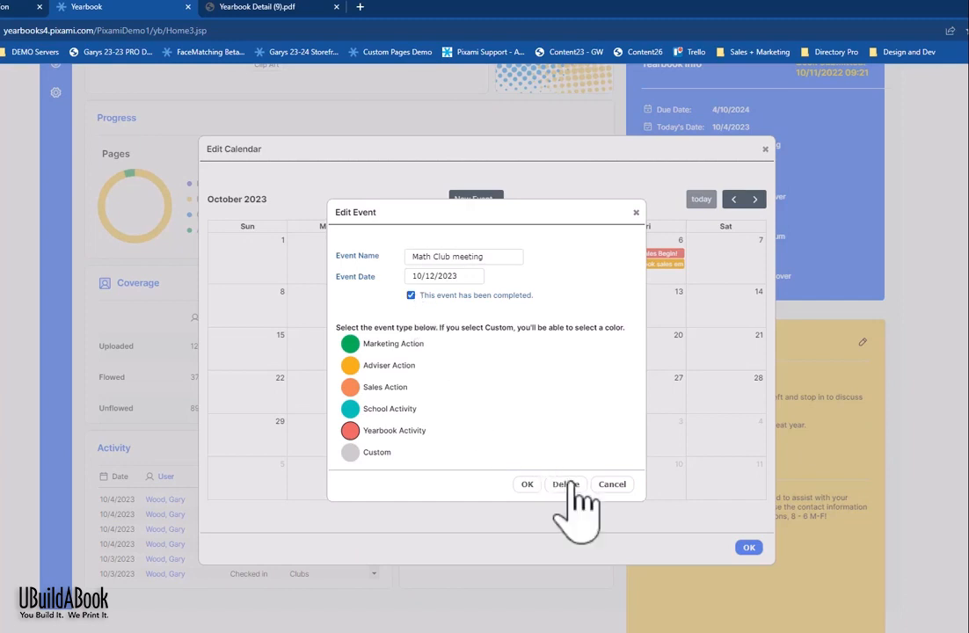
{"action": "left_click", "coordinate": [527, 484]}
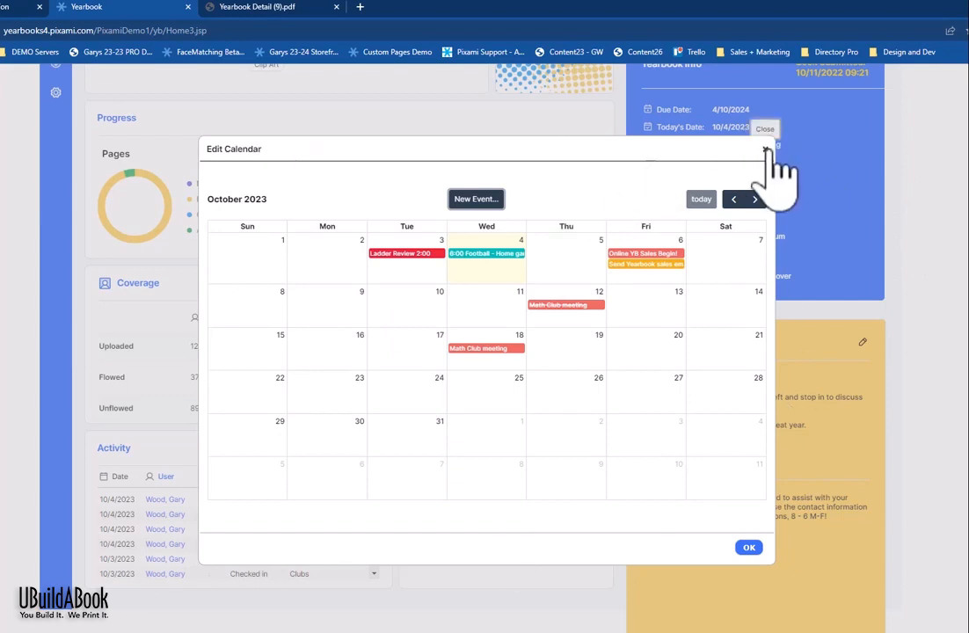
{"action": "left_click", "coordinate": [750, 549]}
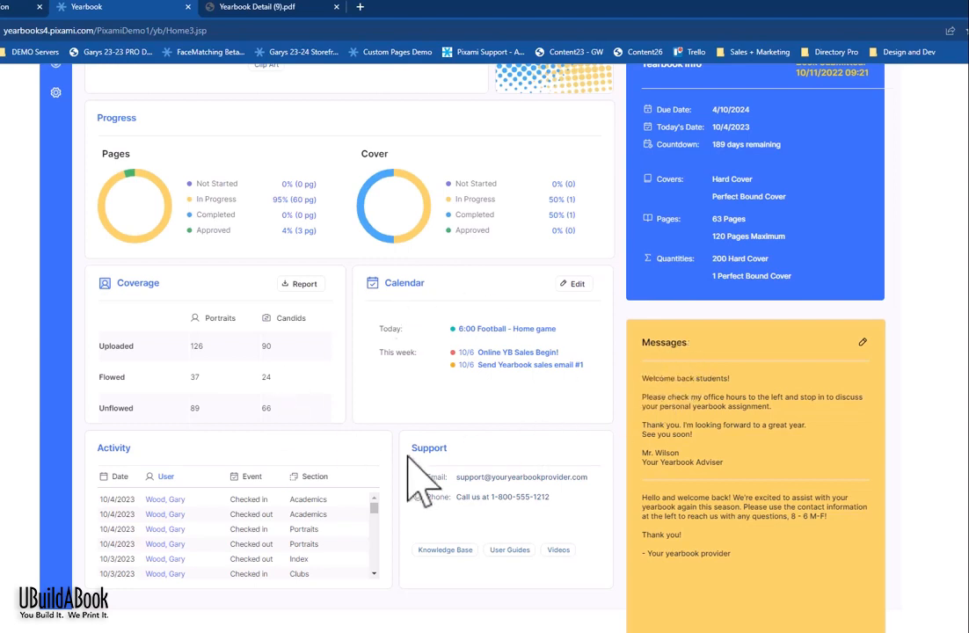
{"action": "scroll", "coordinate": [474, 395], "scroll_direction": "down", "scroll_amount": 1}
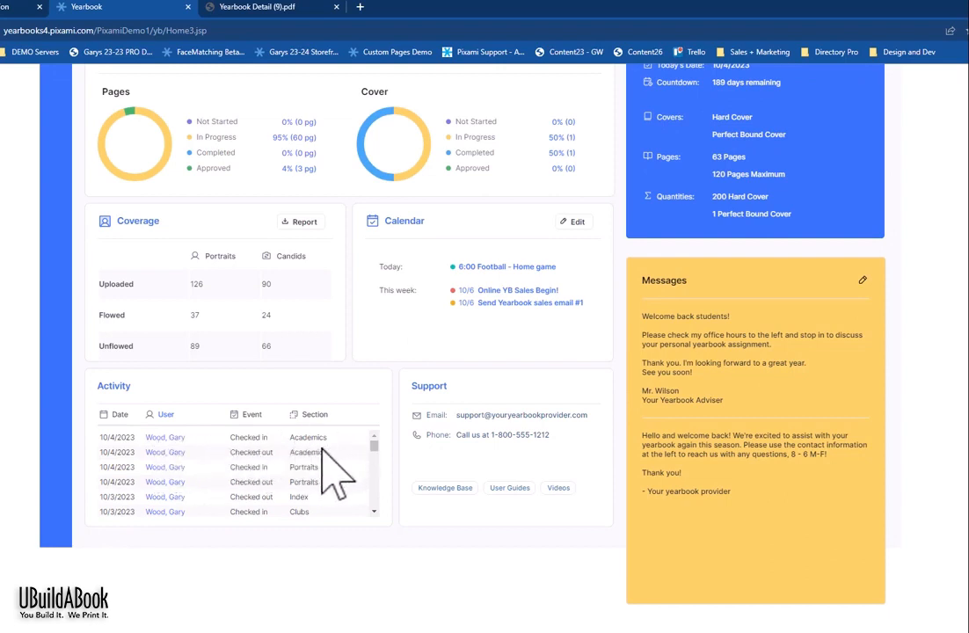
{"action": "scroll", "coordinate": [338, 466], "scroll_direction": "down", "scroll_amount": 3}
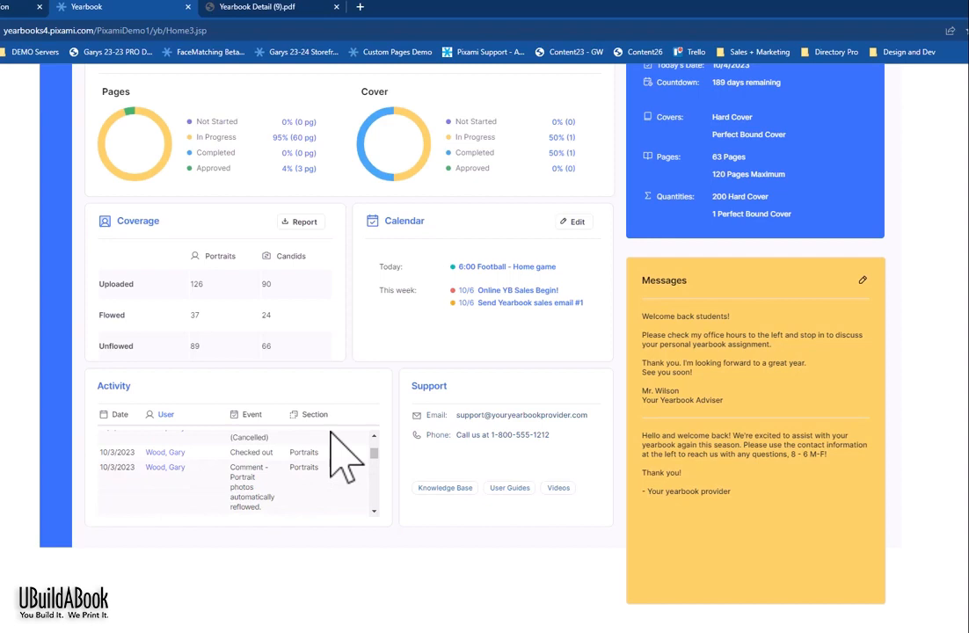
{"action": "scroll", "coordinate": [338, 457], "scroll_direction": "up", "scroll_amount": 3}
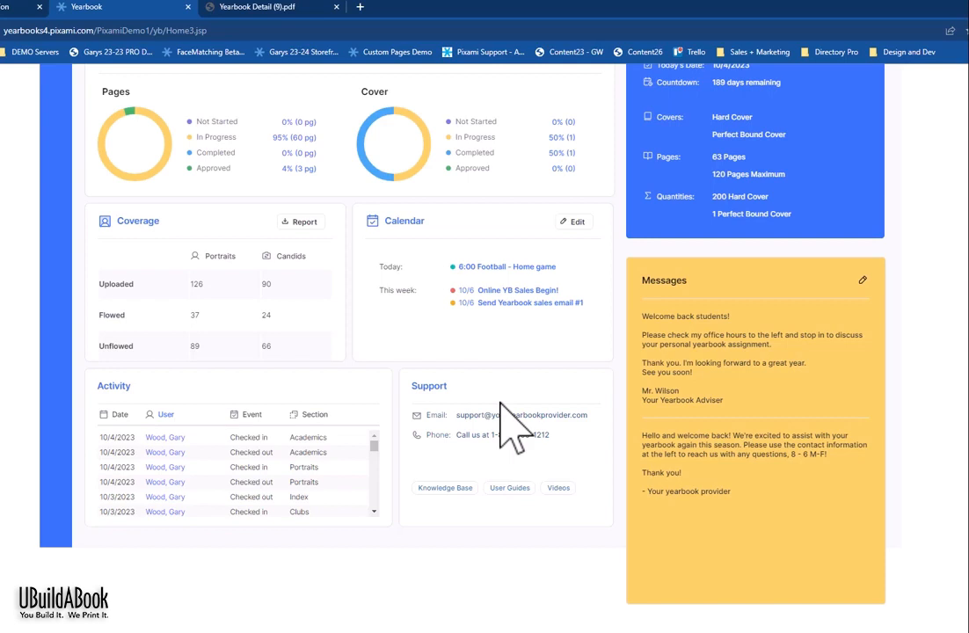
{"action": "scroll", "coordinate": [515, 422], "scroll_direction": "up", "scroll_amount": 2}
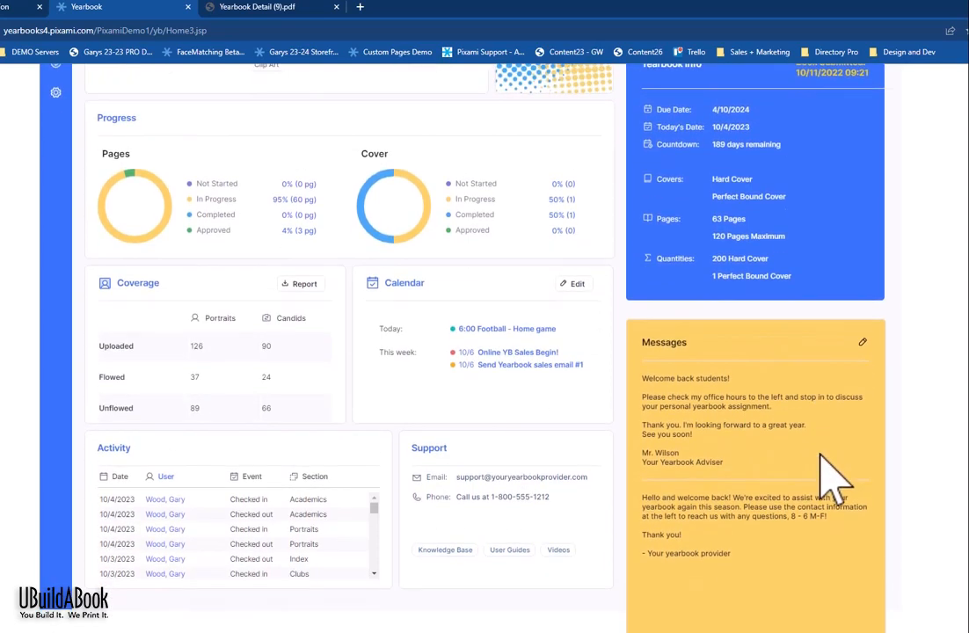
{"action": "scroll", "coordinate": [830, 479], "scroll_direction": "down", "scroll_amount": 2}
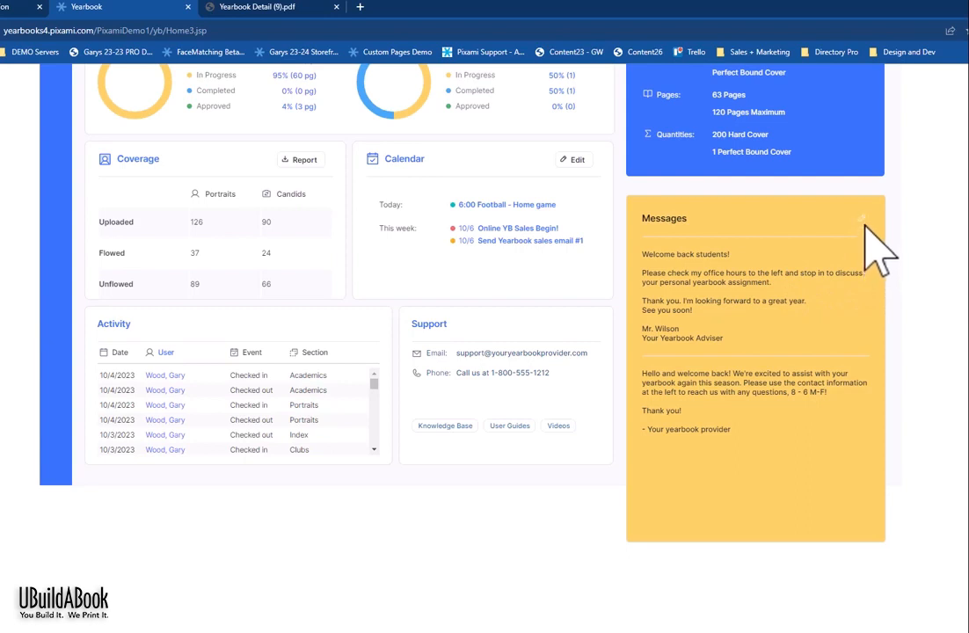
{"action": "left_click", "coordinate": [862, 219]}
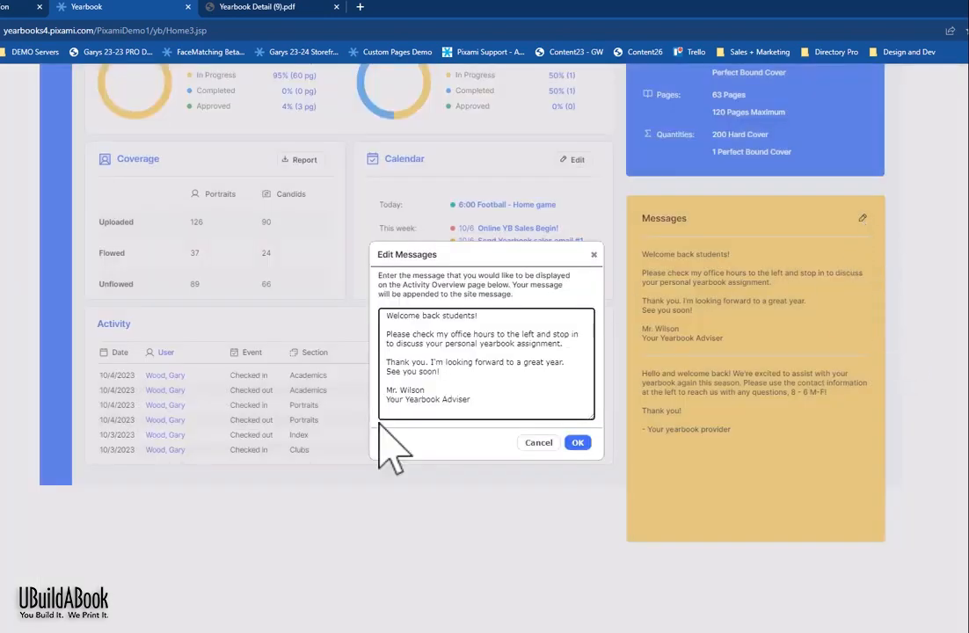
{"action": "left_click", "coordinate": [543, 372]}
{"action": "key", "text": "BackSpace"}
{"action": "left_click", "coordinate": [593, 255]}
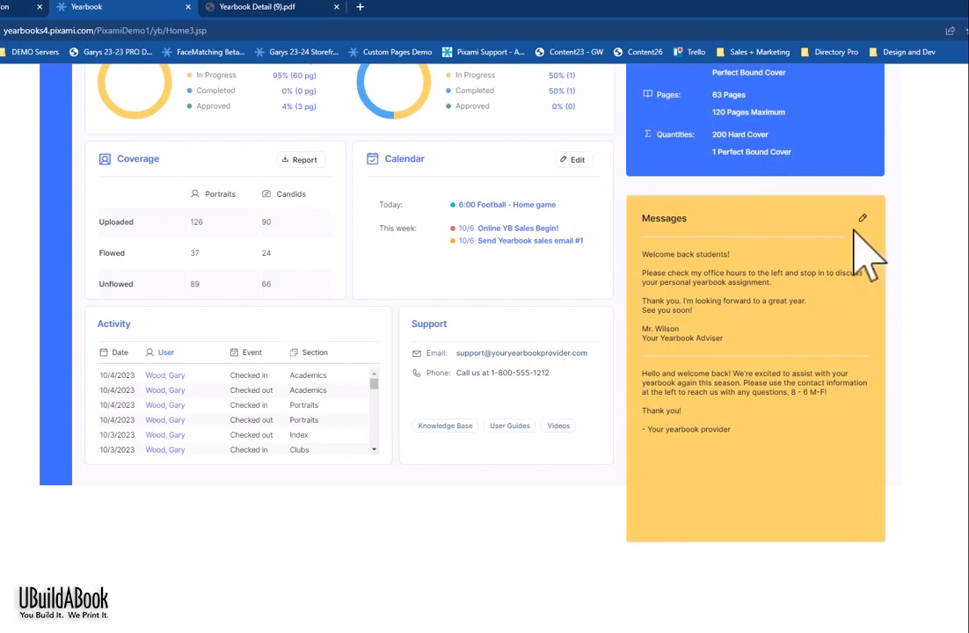
{"action": "scroll", "coordinate": [756, 267], "scroll_direction": "up", "scroll_amount": 2}
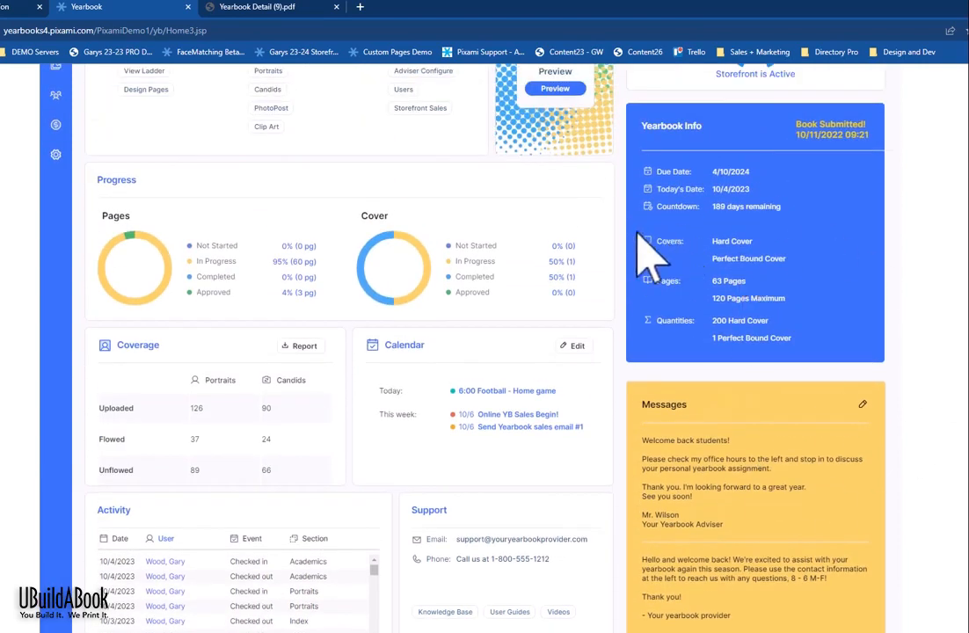
Step: Scroll back up the page to bring the Yearbook Ladder's section list into view
{"action": "scroll", "coordinate": [649, 255], "scroll_direction": "up", "scroll_amount": 1}
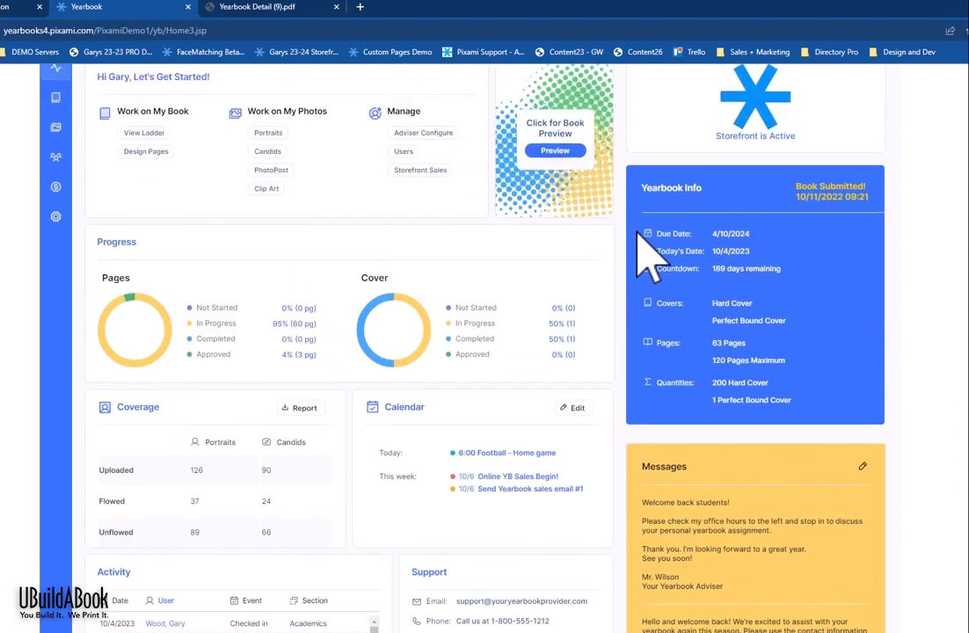
{"action": "scroll", "coordinate": [620, 282], "scroll_direction": "up", "scroll_amount": 1}
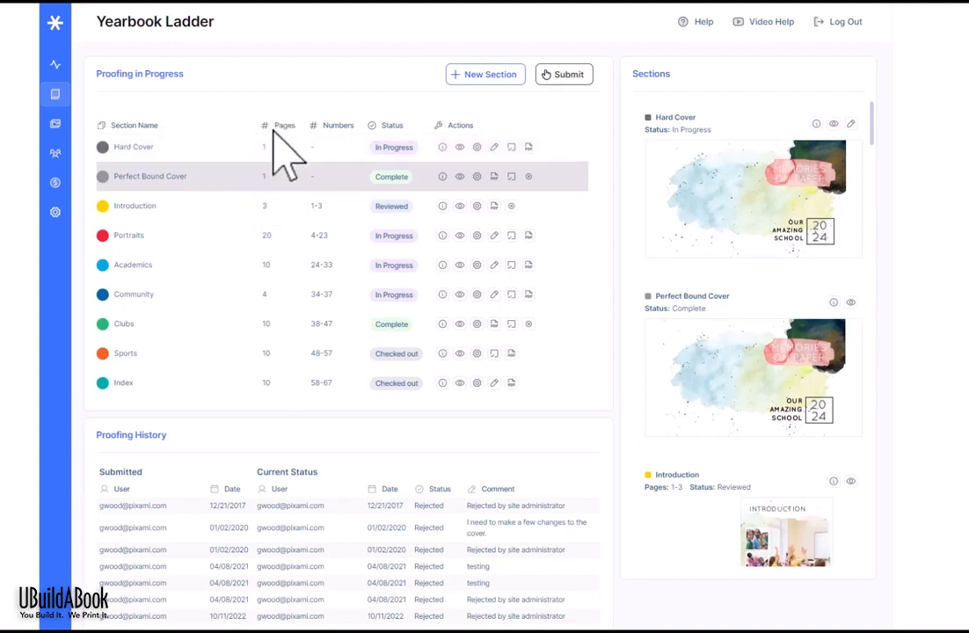
Step: Preview the pages of the Introduction, Portraits, Academics and Community sections
{"action": "left_click", "coordinate": [263, 207]}
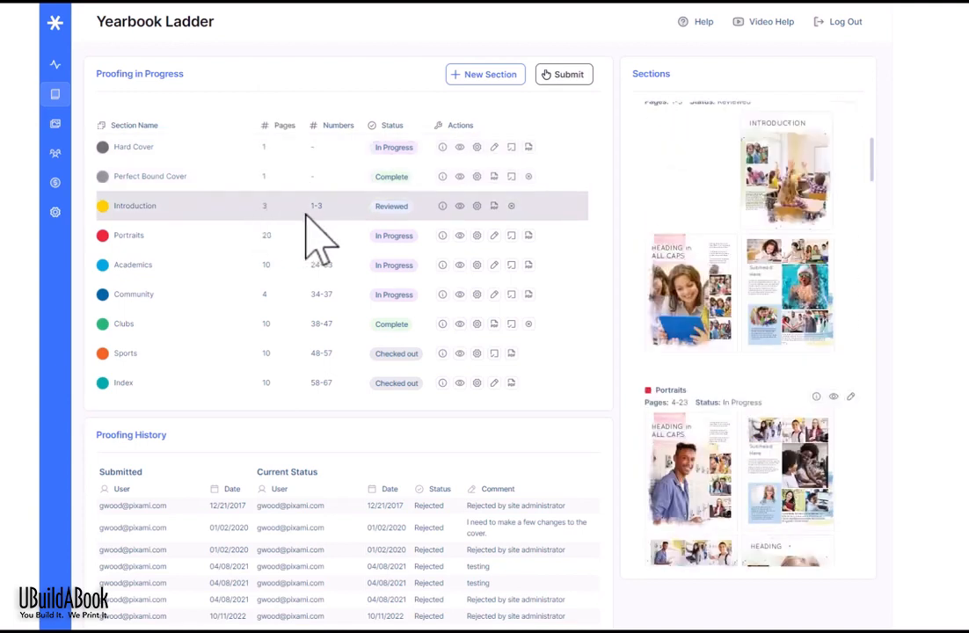
{"action": "left_click", "coordinate": [194, 235]}
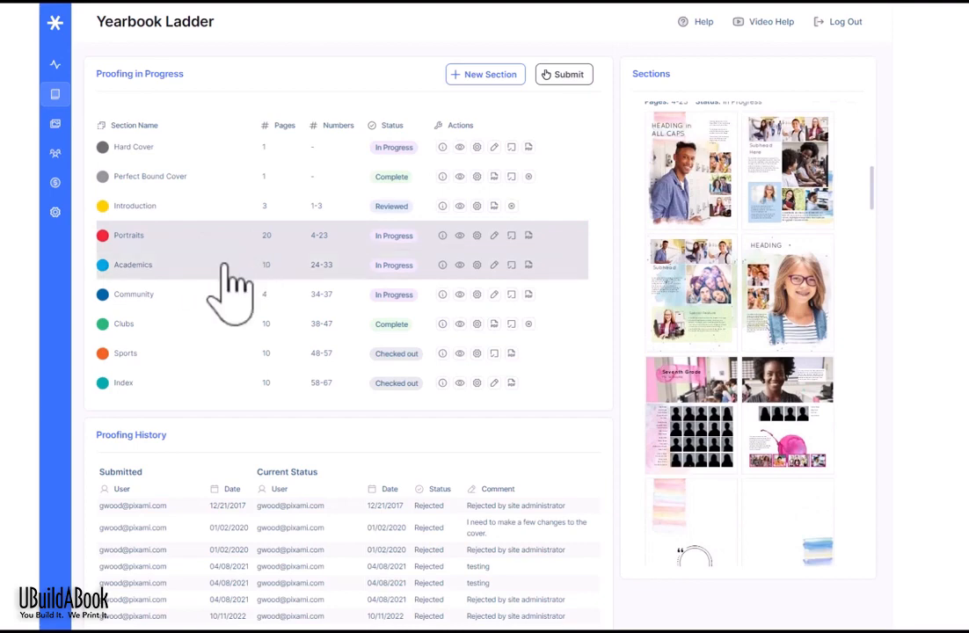
{"action": "left_click", "coordinate": [224, 265]}
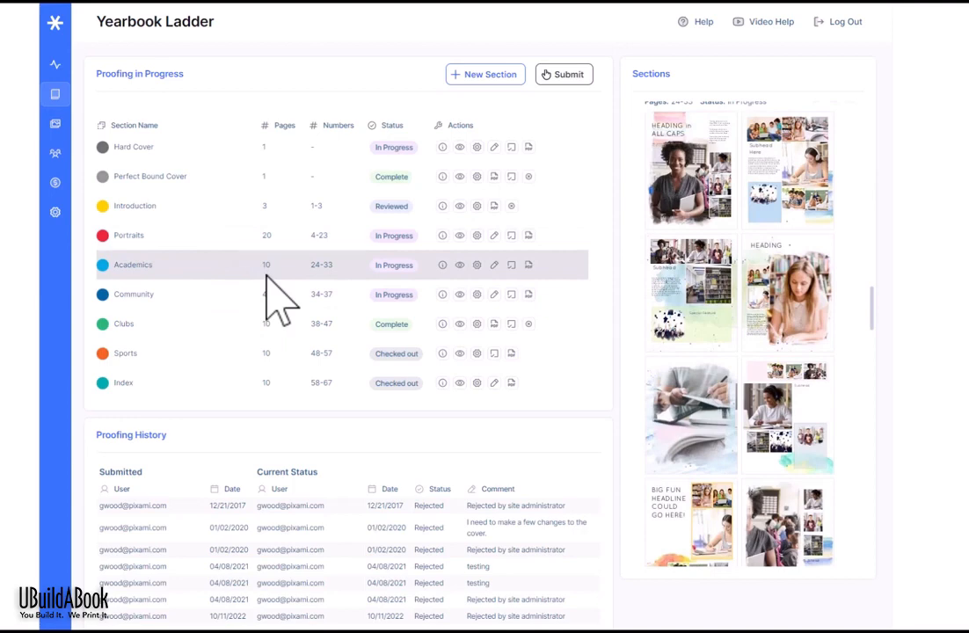
{"action": "left_click", "coordinate": [246, 299]}
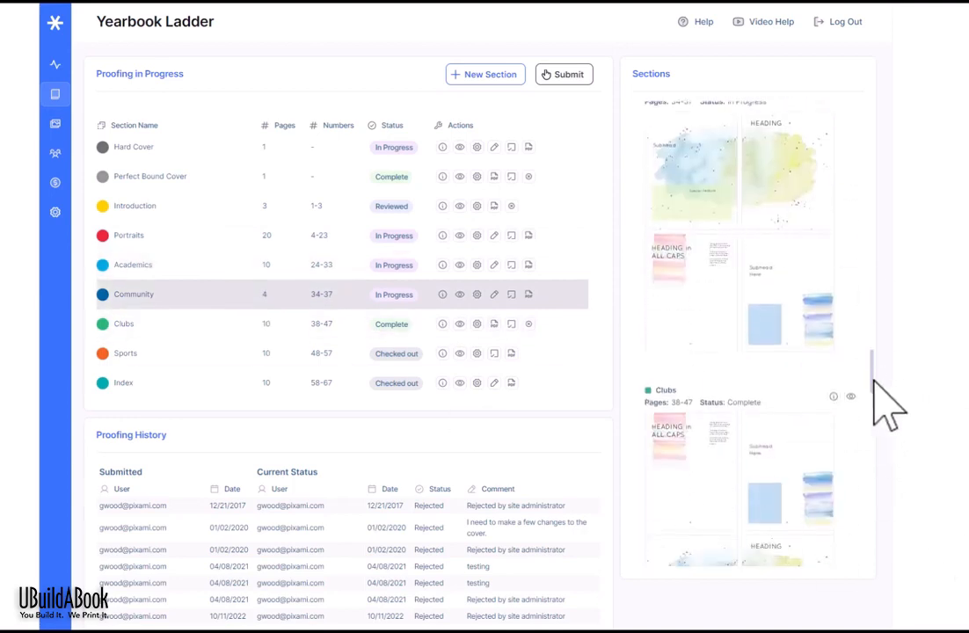
{"action": "left_click_drag", "start_coordinate": [875, 383], "coordinate": [870, 227]}
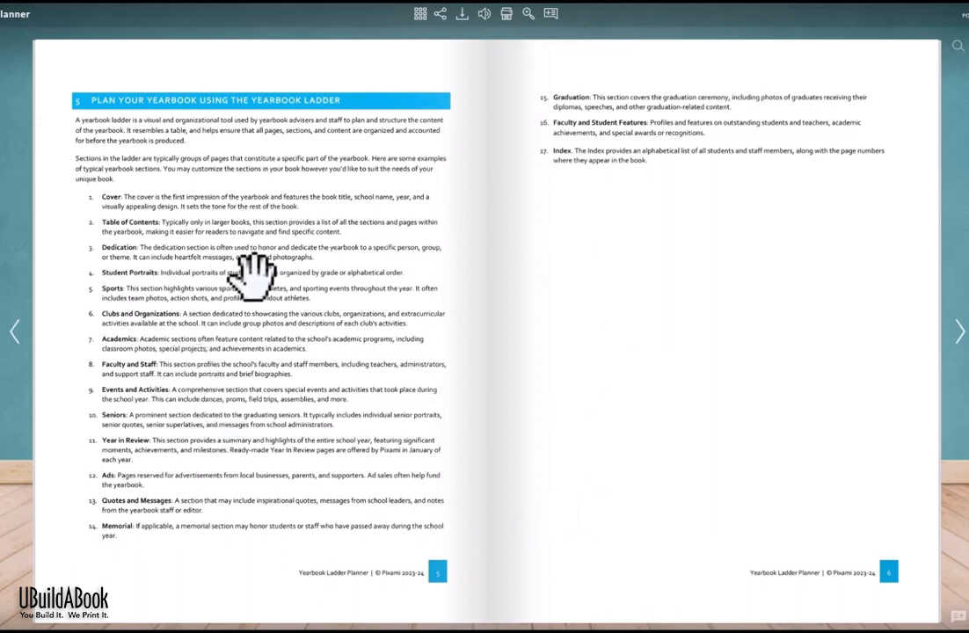
Step: Page forward two spreads in the guide to the blank ladder template pages
{"action": "left_click", "coordinate": [959, 331]}
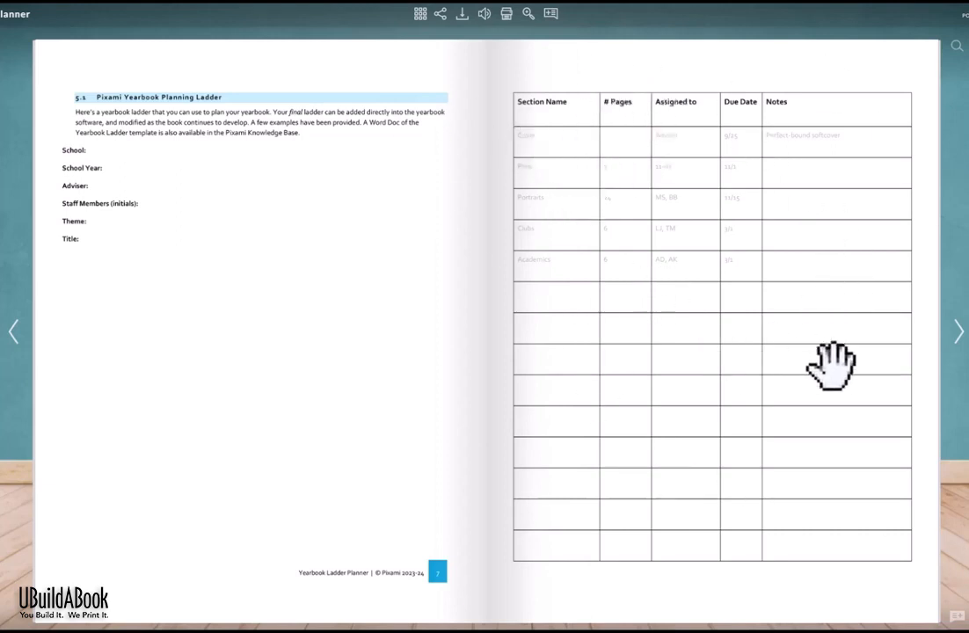
{"action": "left_click", "coordinate": [957, 331]}
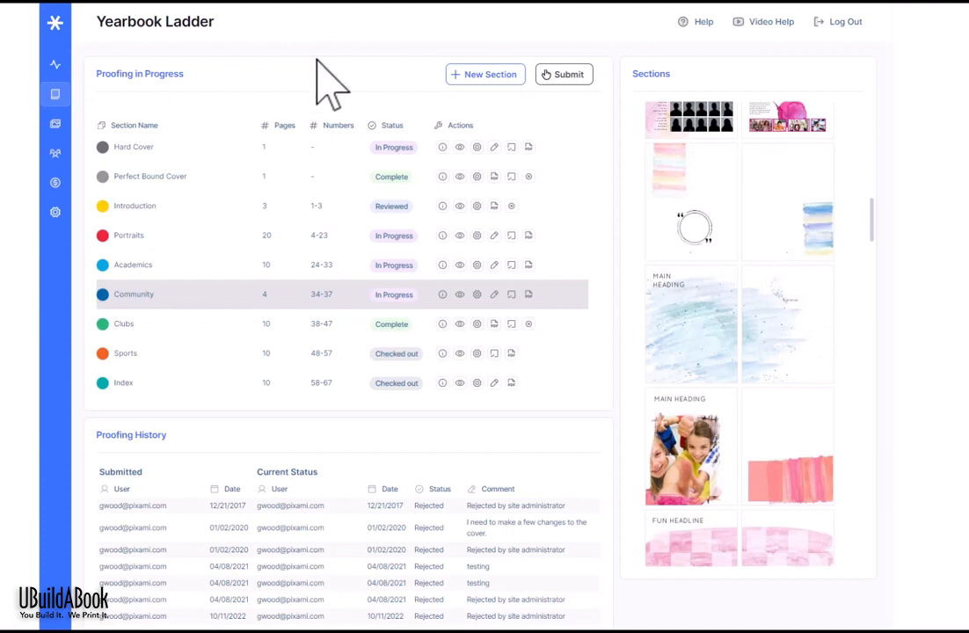
Step: Start a new section named 'Field Trips' with 10 pages
{"action": "left_click", "coordinate": [492, 78]}
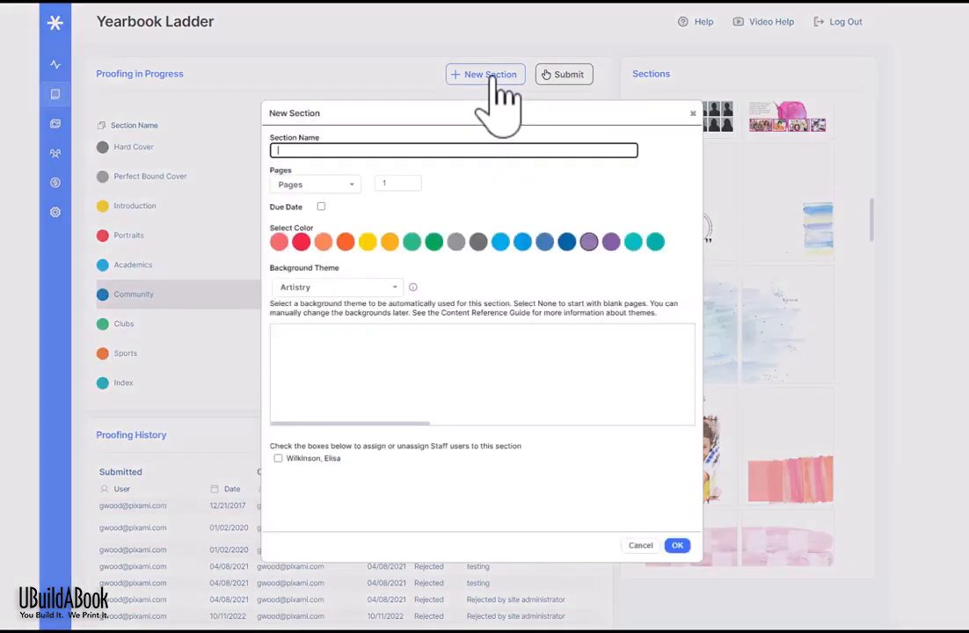
{"action": "left_click", "coordinate": [498, 149]}
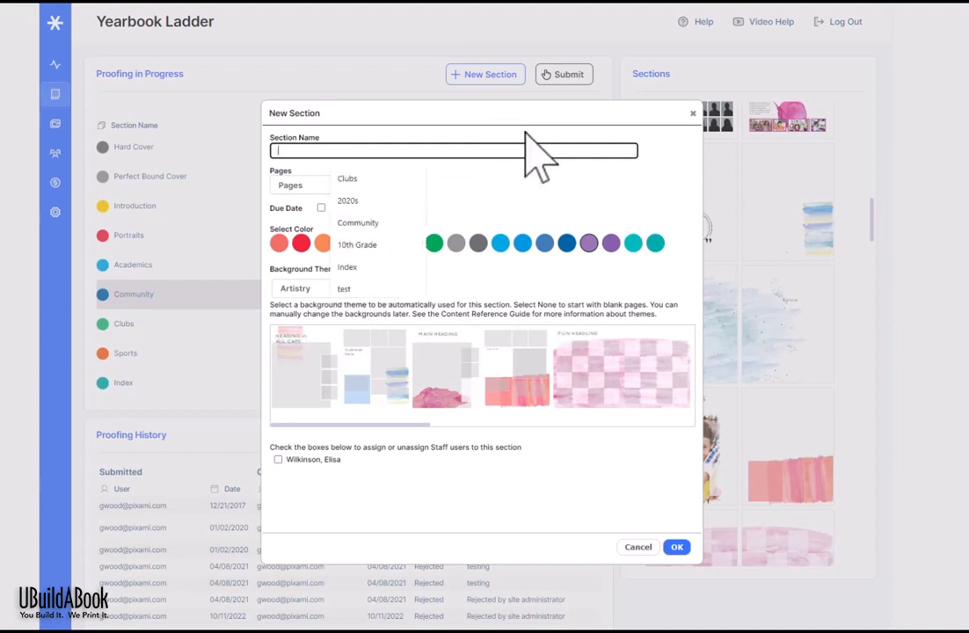
{"action": "left_click", "coordinate": [526, 133]}
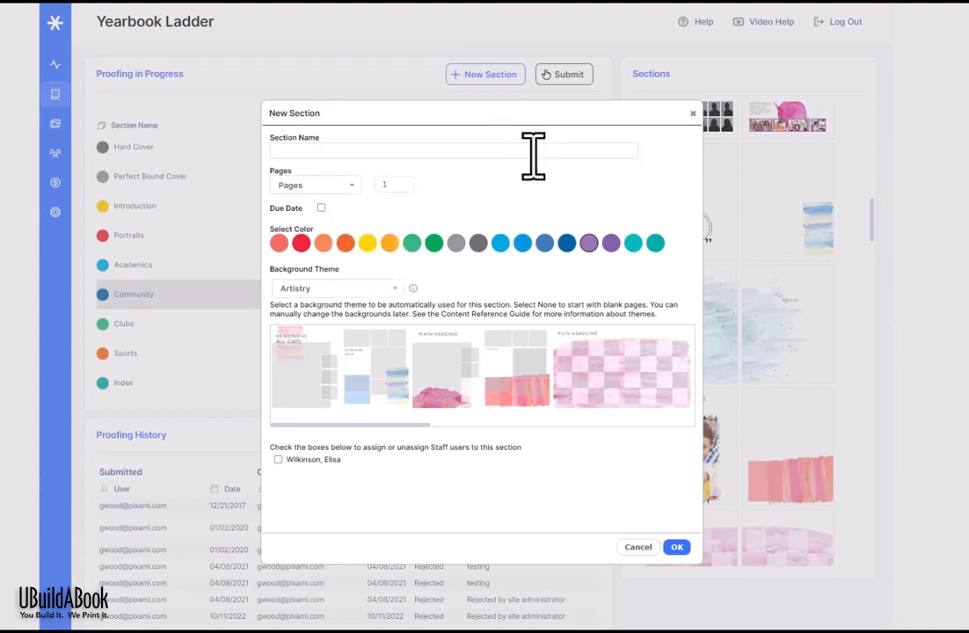
{"action": "left_click", "coordinate": [534, 151]}
{"action": "type", "text": "F"}
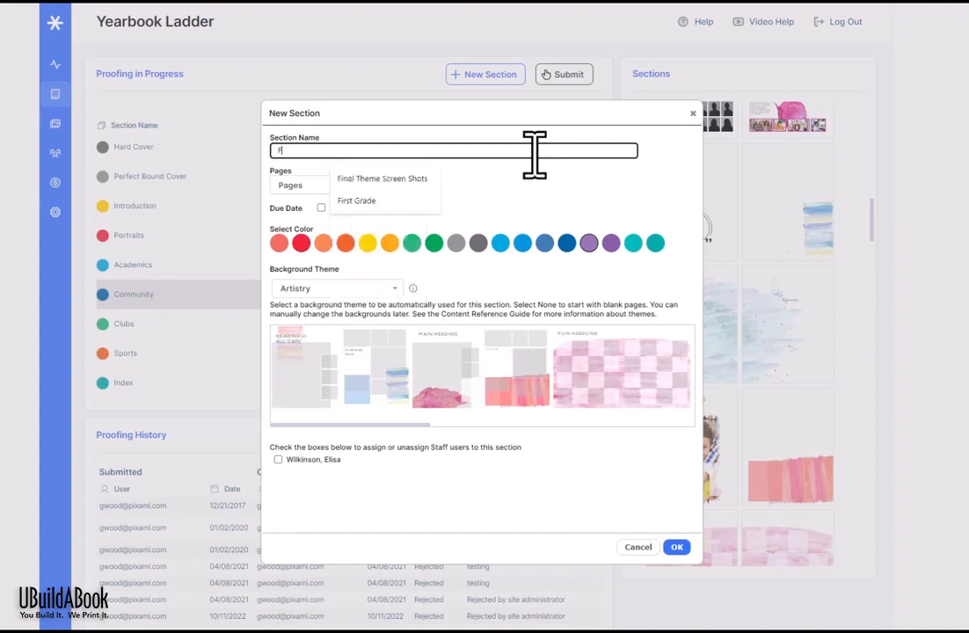
{"action": "type", "text": "ield Trips"}
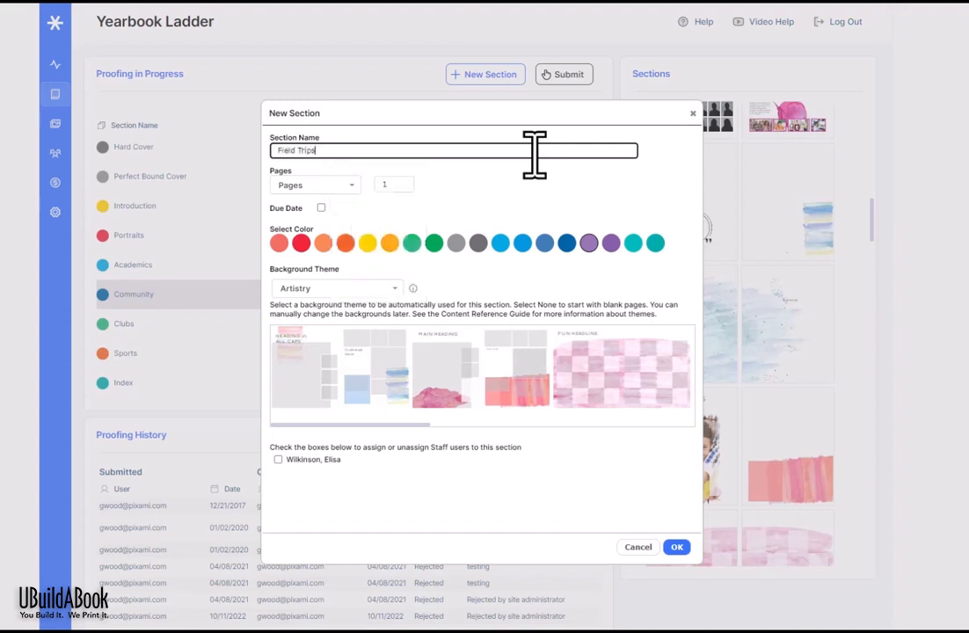
{"action": "left_click", "coordinate": [395, 184]}
{"action": "type", "text": "1"}
{"action": "left_click", "coordinate": [393, 211]}
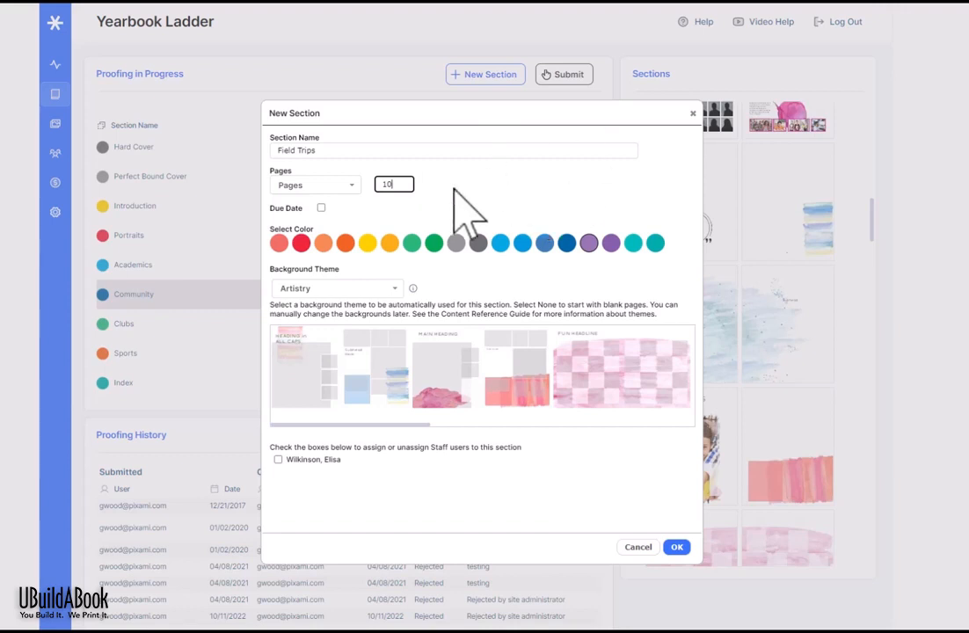
Step: Give the section a due date of January 12, 2023 and assign the staff member
{"action": "left_click", "coordinate": [321, 209]}
{"action": "left_click", "coordinate": [336, 223]}
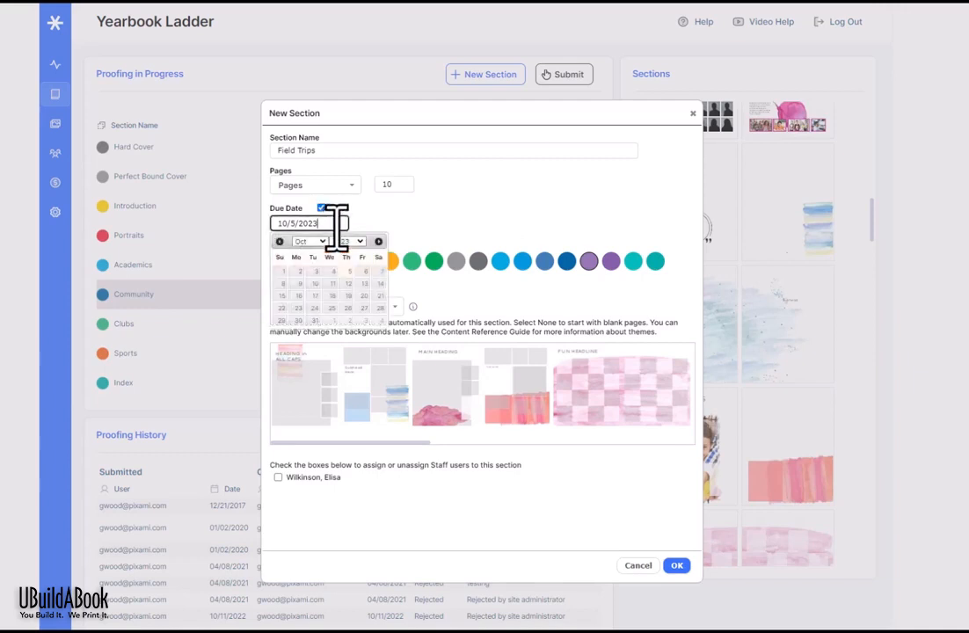
{"action": "left_click", "coordinate": [322, 241]}
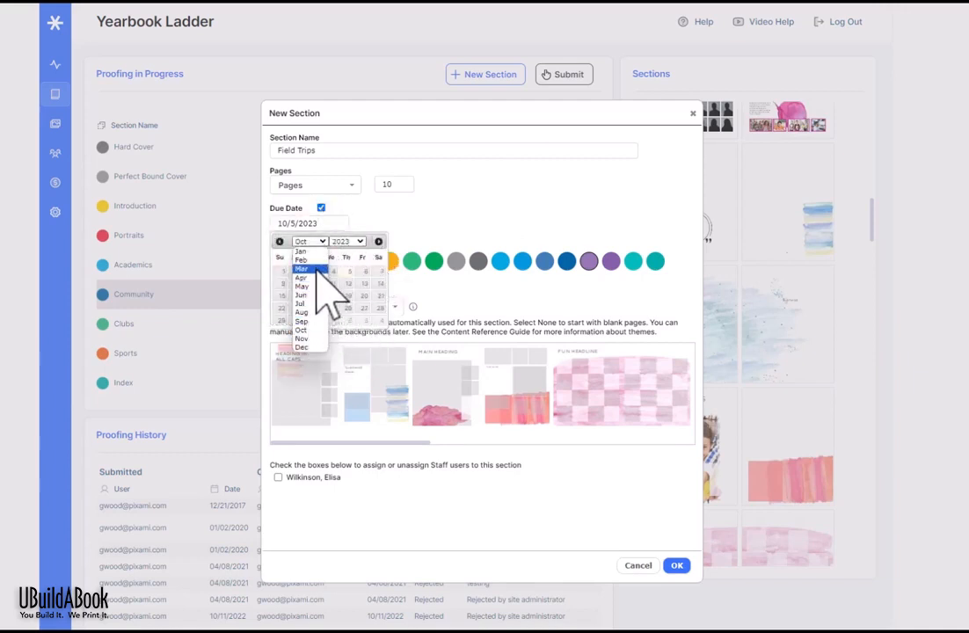
{"action": "left_click", "coordinate": [307, 252]}
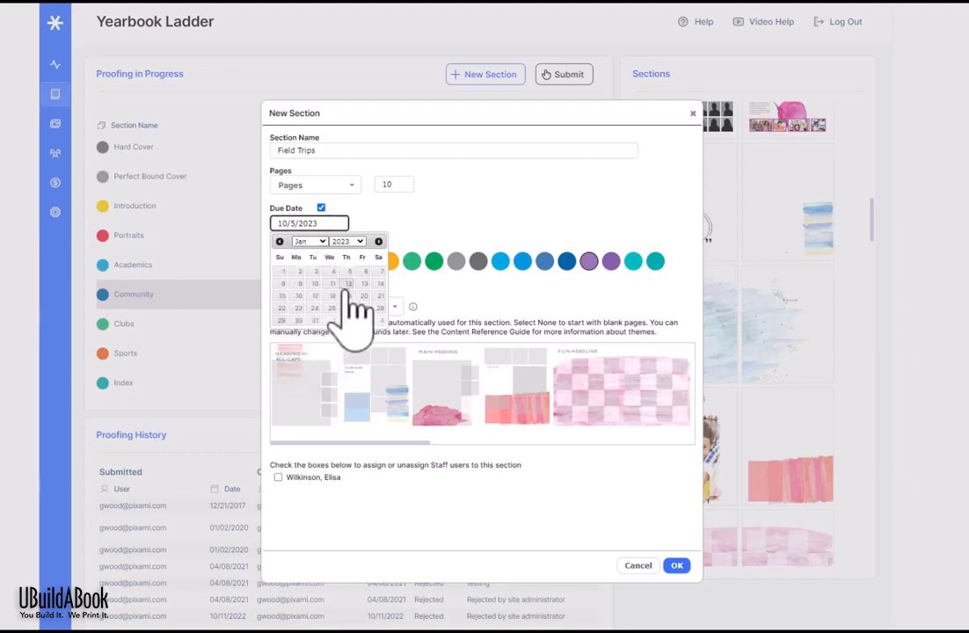
{"action": "left_click", "coordinate": [347, 284]}
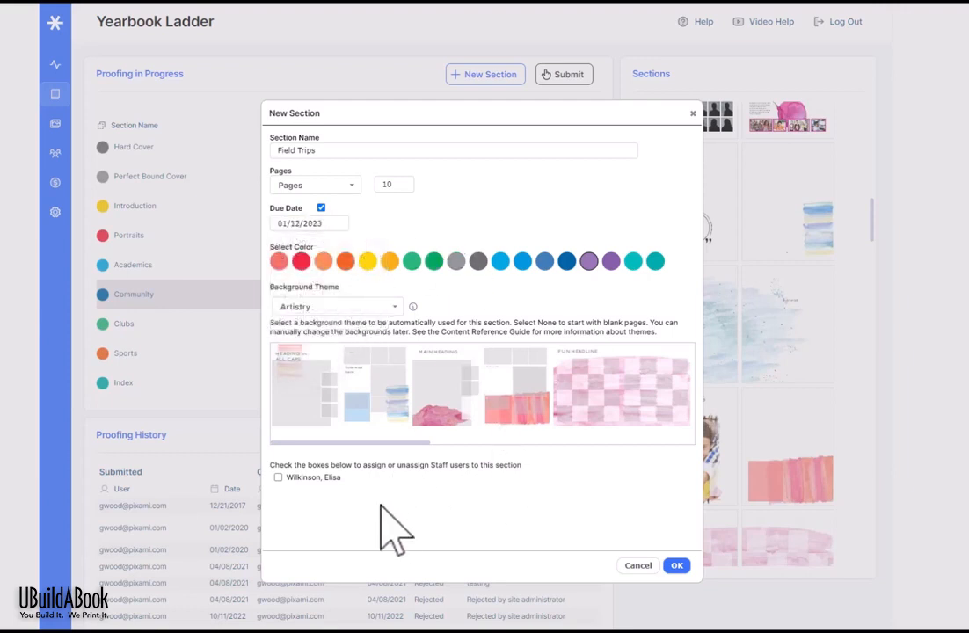
{"action": "left_click", "coordinate": [278, 476]}
Step: Change the background theme, trying Awesome Eighties before choosing Back to School
{"action": "left_click", "coordinate": [396, 310]}
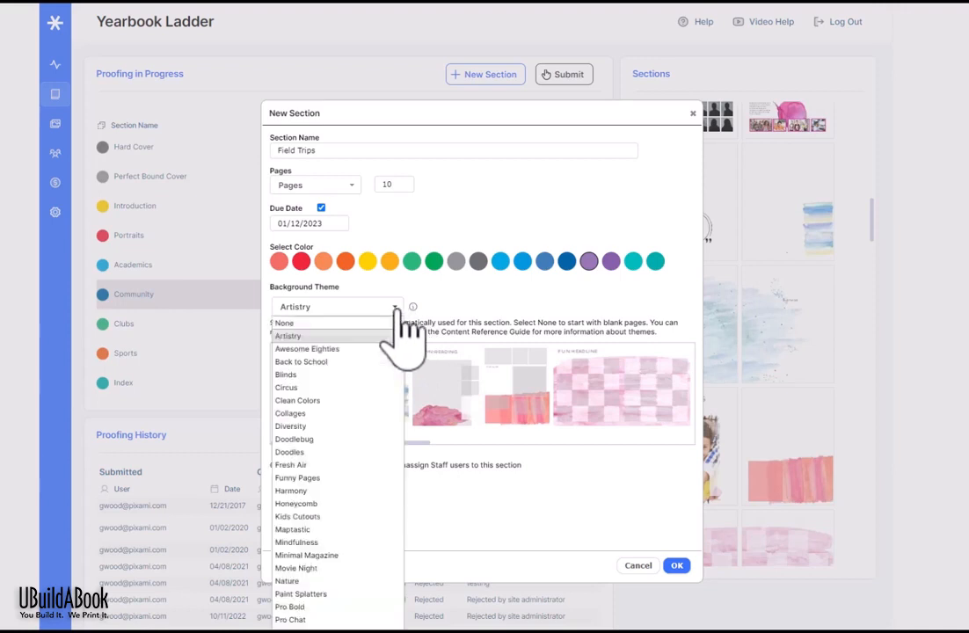
{"action": "left_click", "coordinate": [363, 348]}
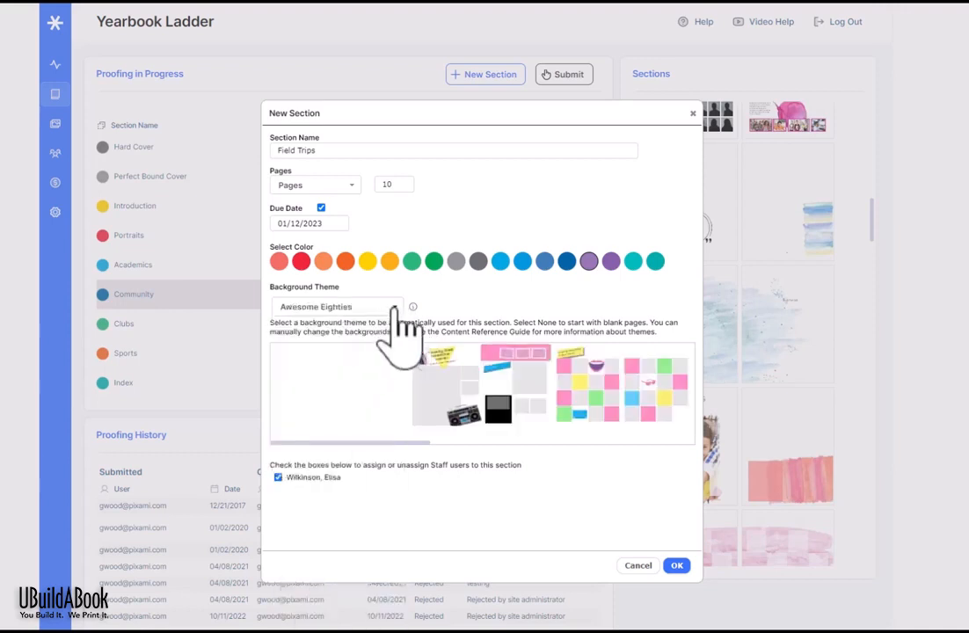
{"action": "left_click", "coordinate": [391, 307]}
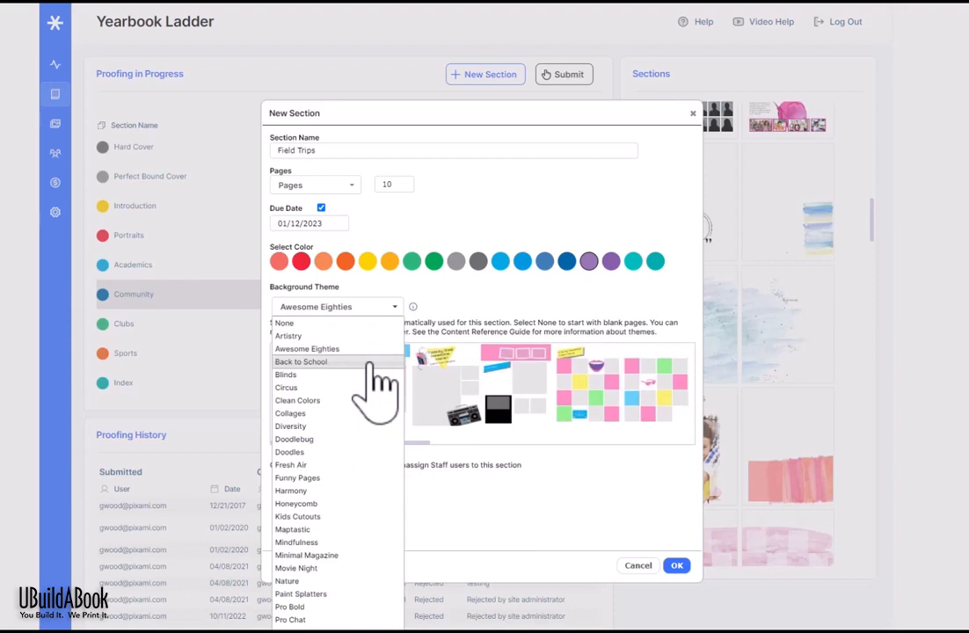
{"action": "left_click", "coordinate": [370, 362]}
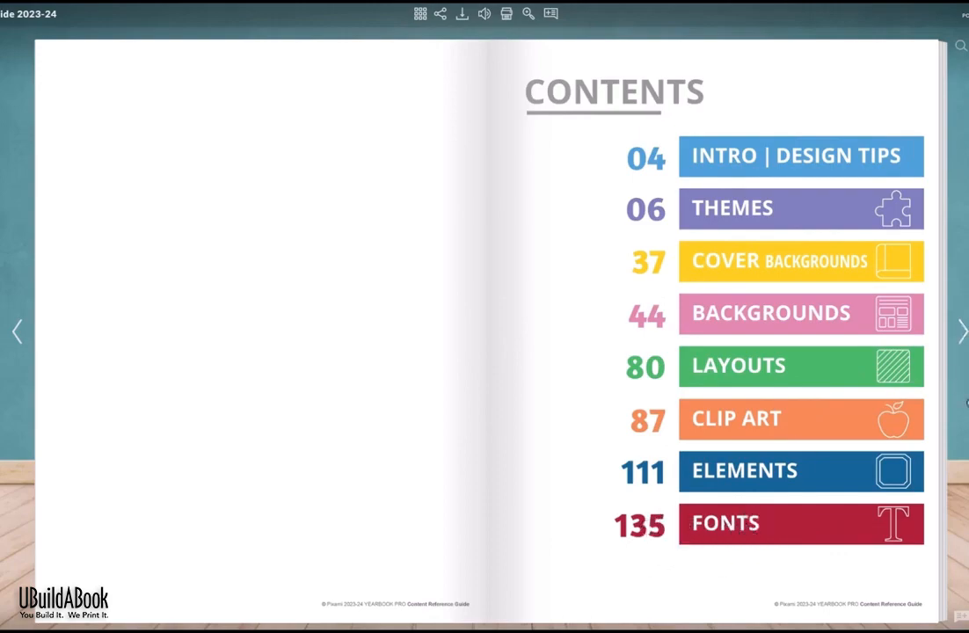
Step: Flip from Design Tips through the Themes spreads to Harmony and Minimal Magazine
{"action": "left_click", "coordinate": [960, 334]}
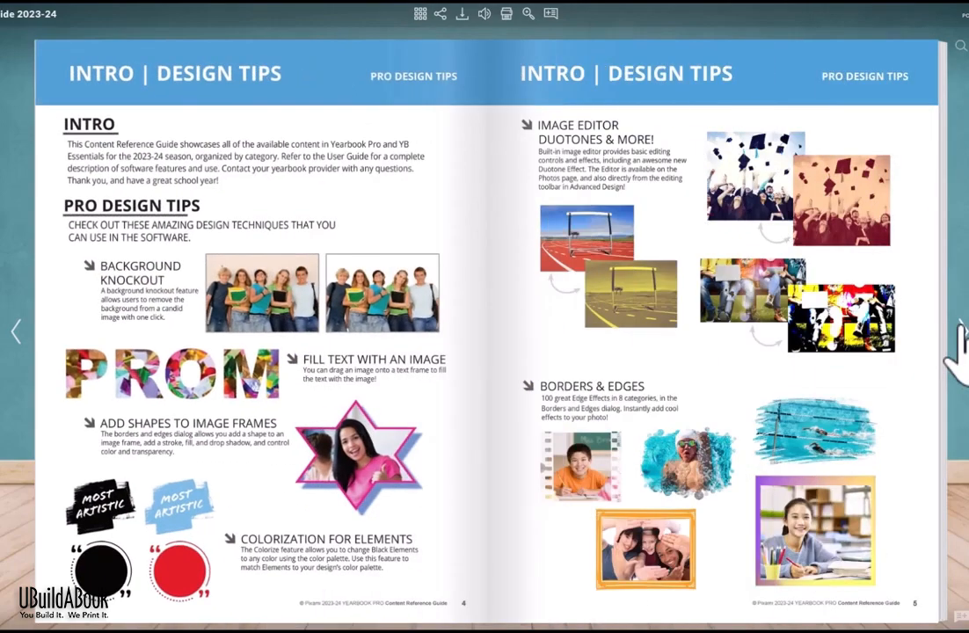
{"action": "left_click", "coordinate": [959, 327]}
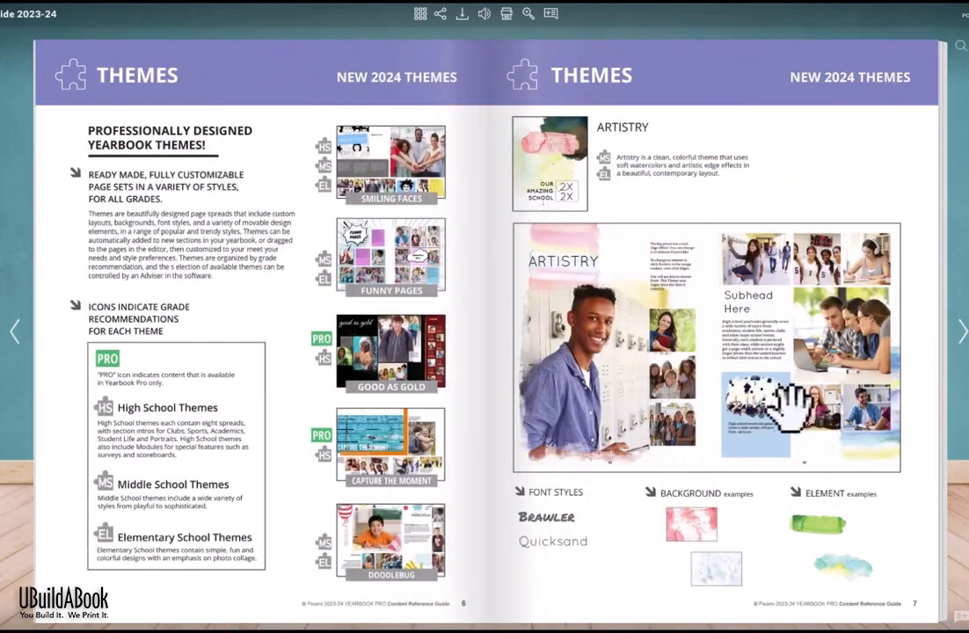
{"action": "left_click", "coordinate": [960, 330]}
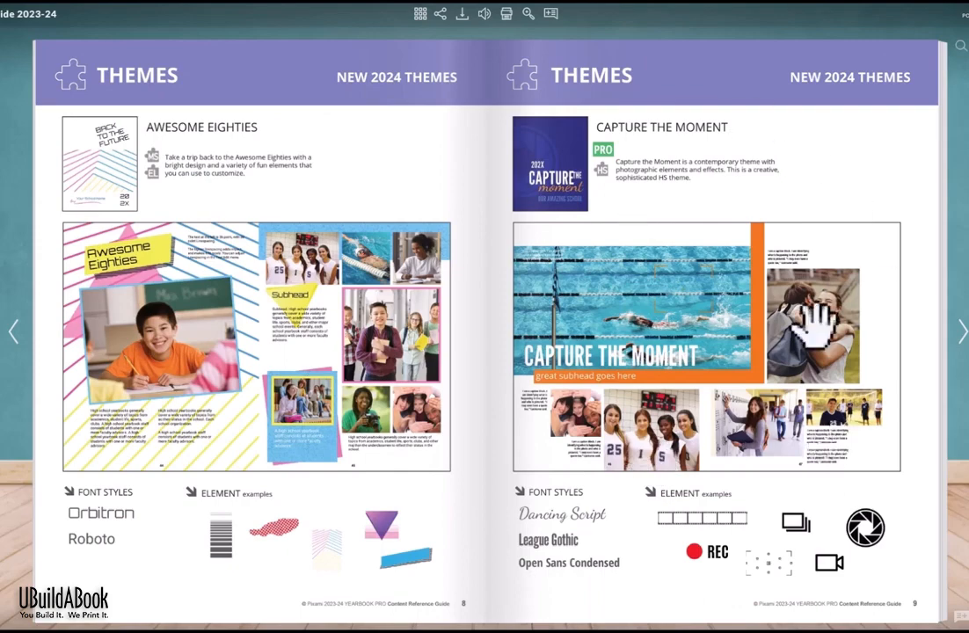
{"action": "left_click", "coordinate": [960, 330]}
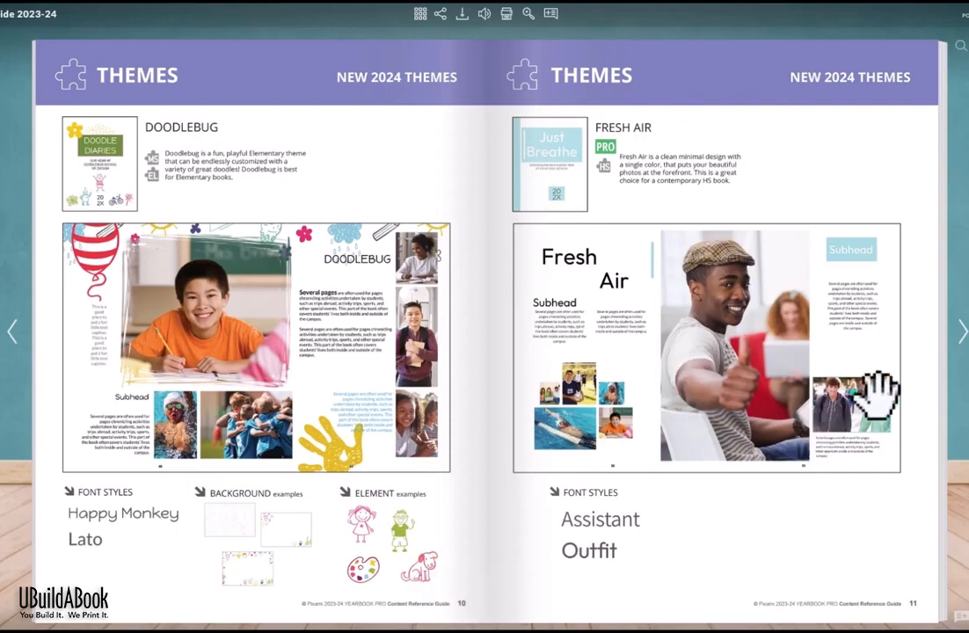
{"action": "left_click", "coordinate": [961, 330]}
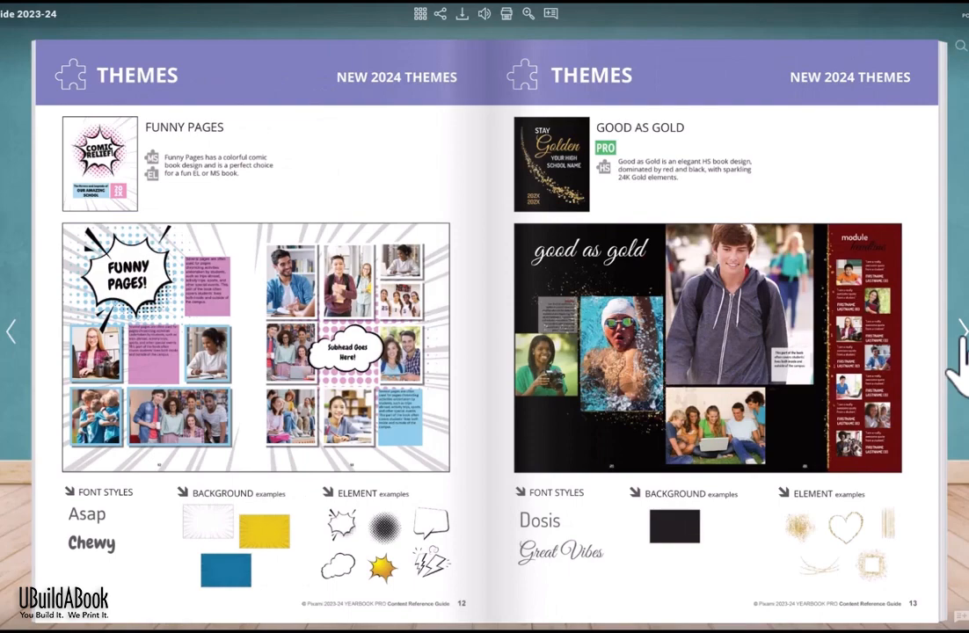
{"action": "left_click", "coordinate": [960, 345]}
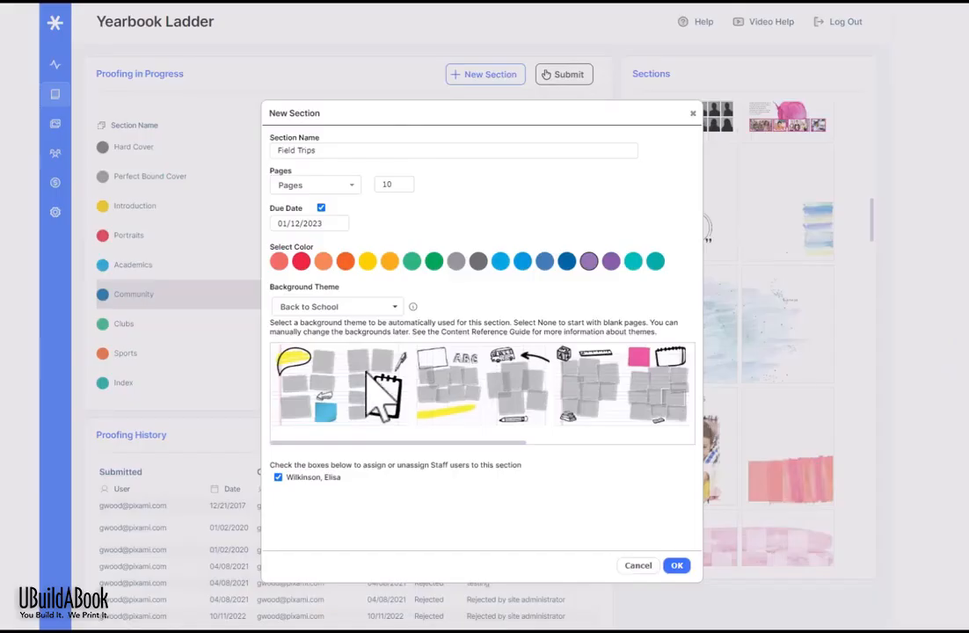
Step: Settle on the Artistry background theme after trying None, and create the Field Trips section
{"action": "left_click", "coordinate": [341, 308]}
{"action": "left_click", "coordinate": [290, 336]}
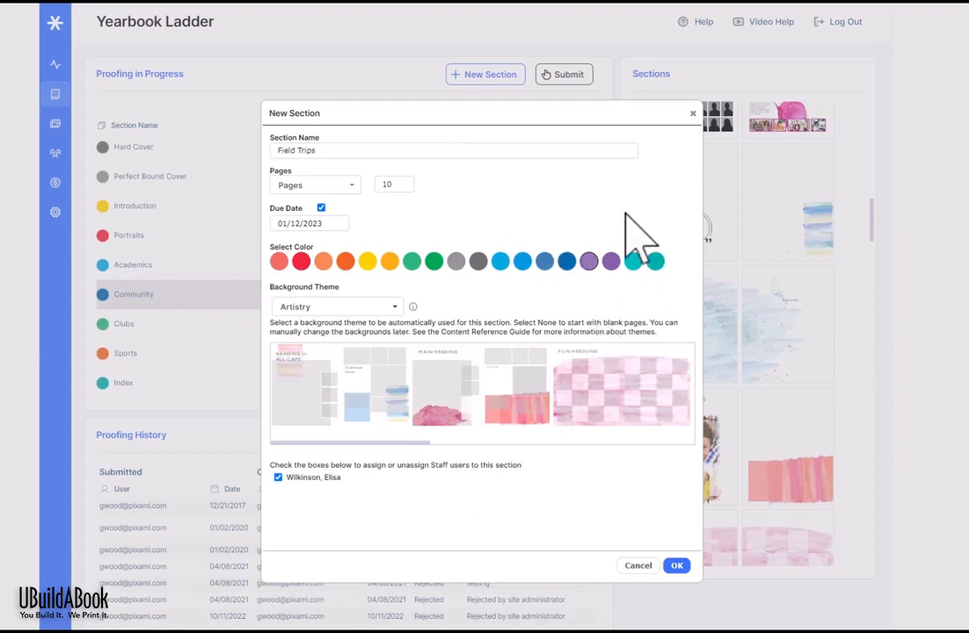
{"action": "left_click", "coordinate": [387, 306]}
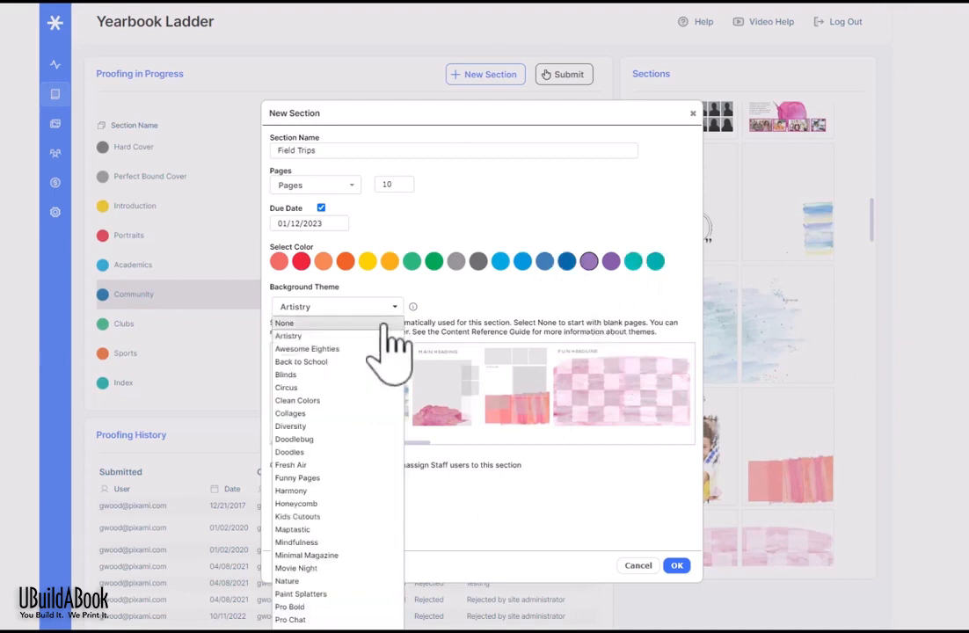
{"action": "left_click", "coordinate": [386, 320]}
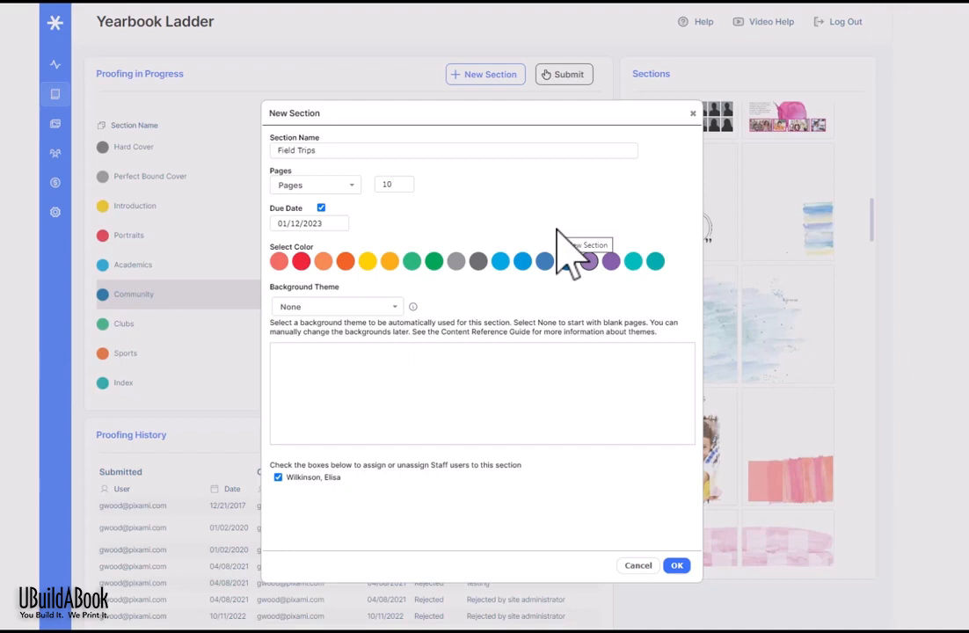
{"action": "left_click", "coordinate": [356, 306]}
{"action": "left_click", "coordinate": [360, 330]}
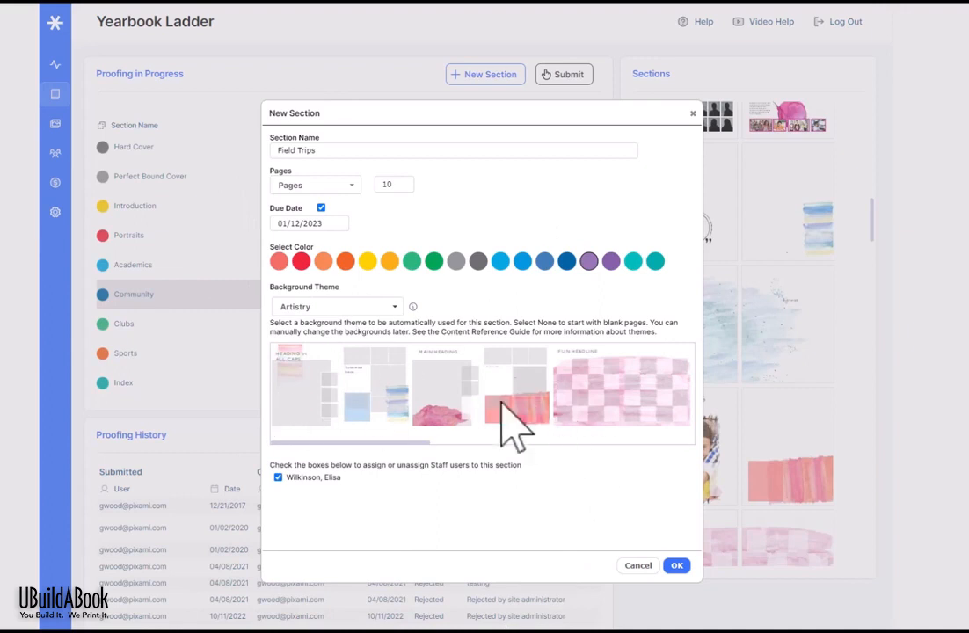
{"action": "left_click", "coordinate": [676, 565]}
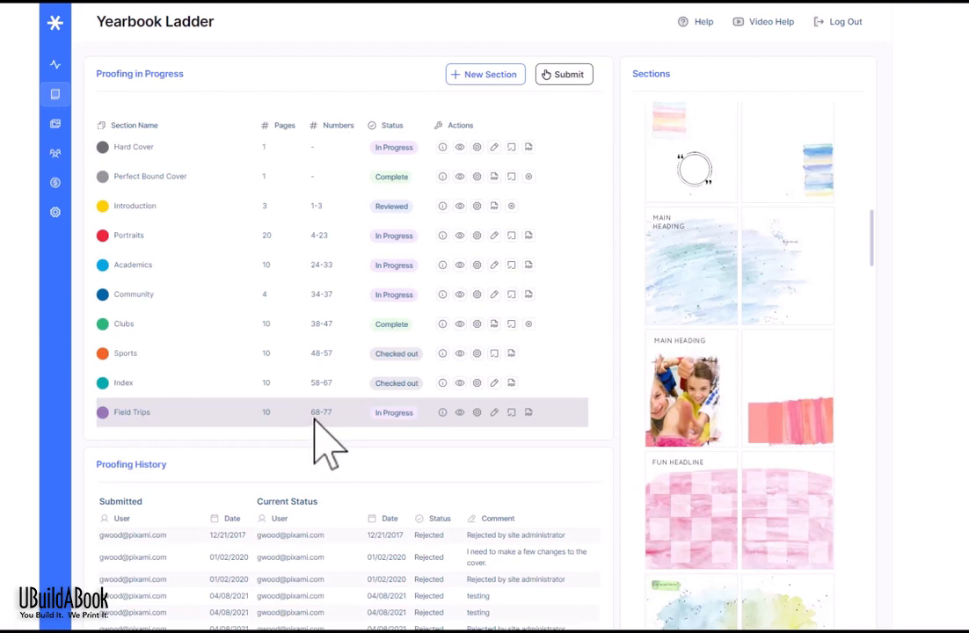
Step: Drag Field Trips between Academics and Community, then preview its pages 34–43
{"action": "left_click", "coordinate": [187, 417]}
{"action": "left_click_drag", "start_coordinate": [188, 417], "coordinate": [174, 292]}
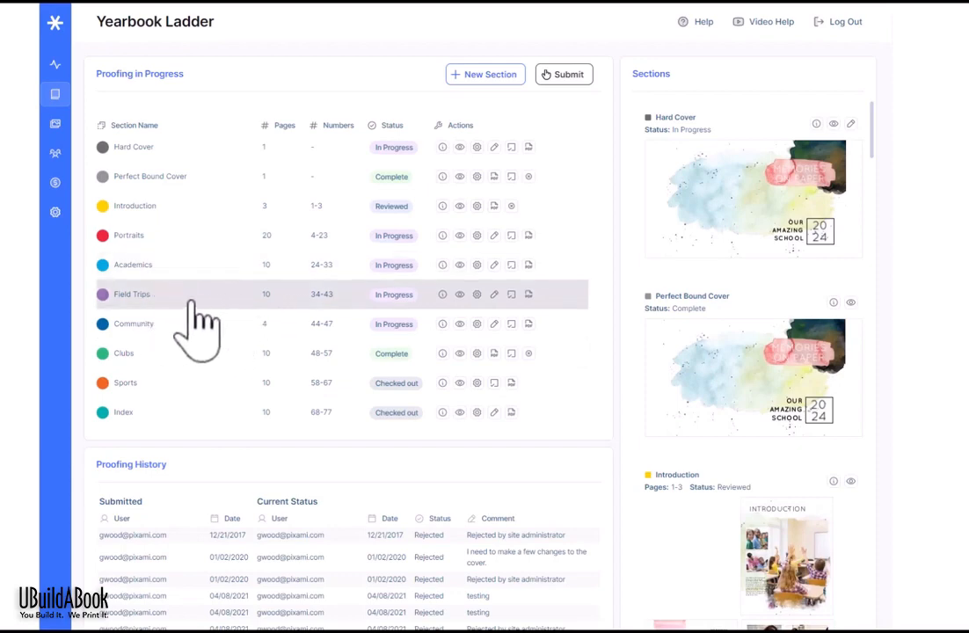
{"action": "left_click", "coordinate": [193, 301]}
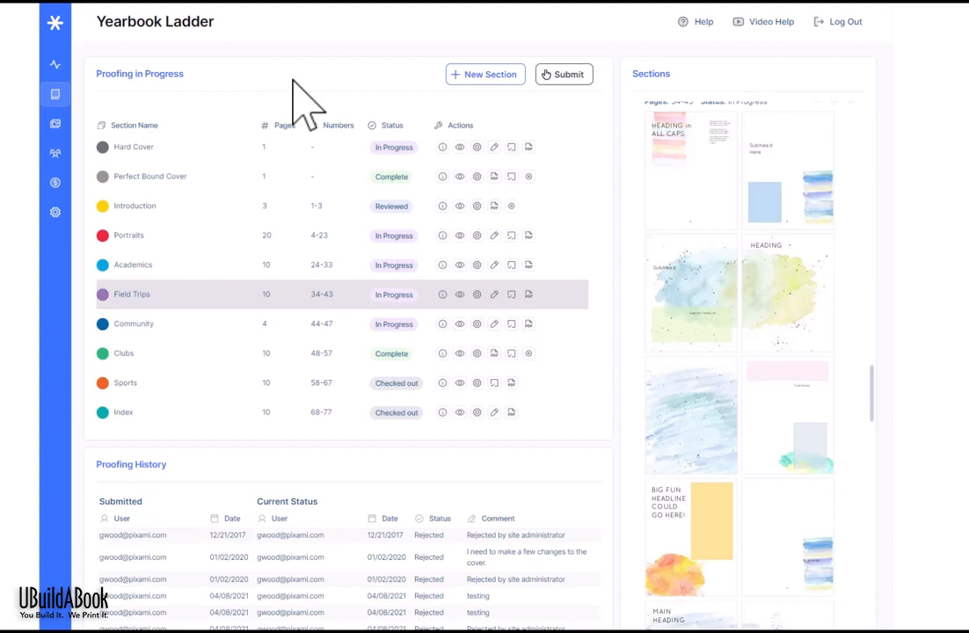
Step: Create a one-page section titled with a person's name, landing on page 78
{"action": "left_click", "coordinate": [488, 74]}
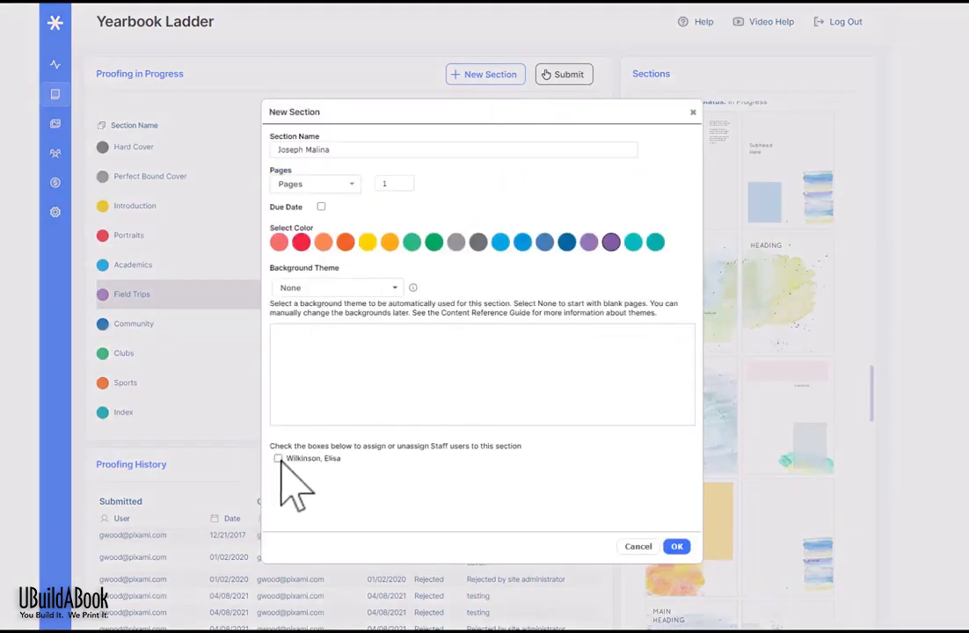
{"action": "left_click", "coordinate": [678, 546]}
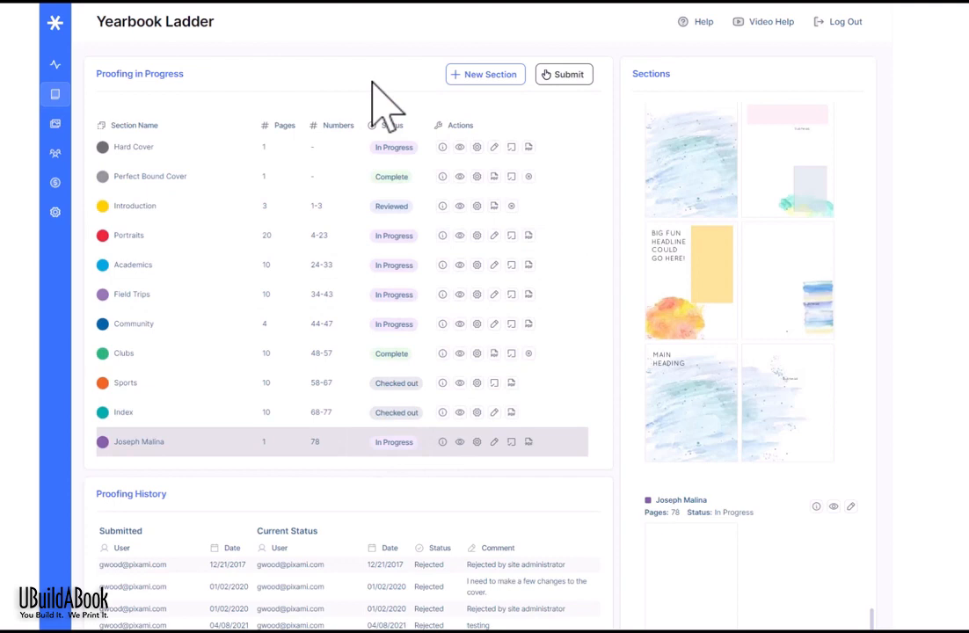
Step: Preview the Sports section's pages, then the Field Trips pages 34–43
{"action": "left_click", "coordinate": [408, 386]}
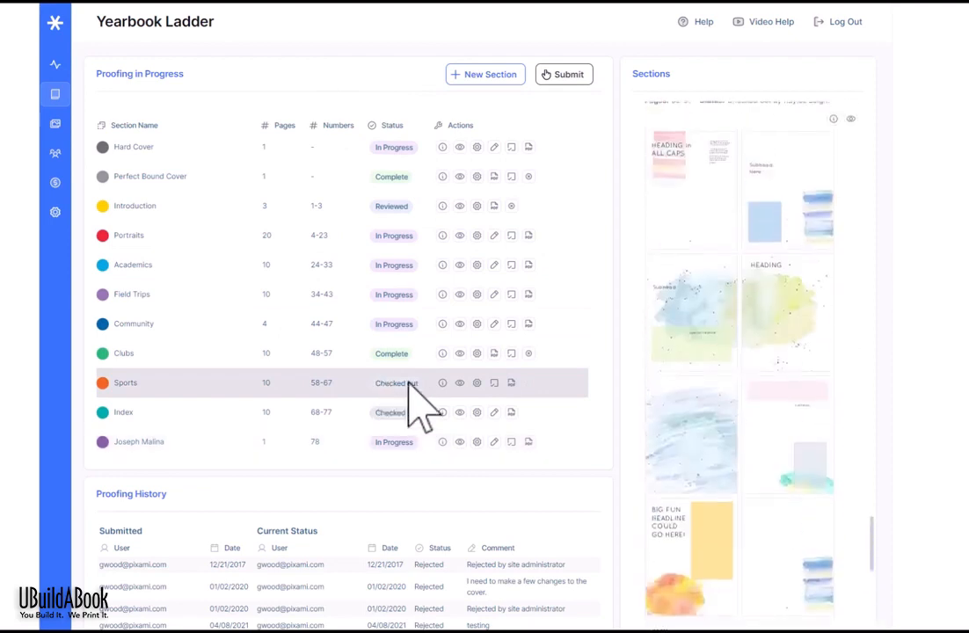
{"action": "scroll", "coordinate": [804, 349], "scroll_direction": "up", "scroll_amount": 1}
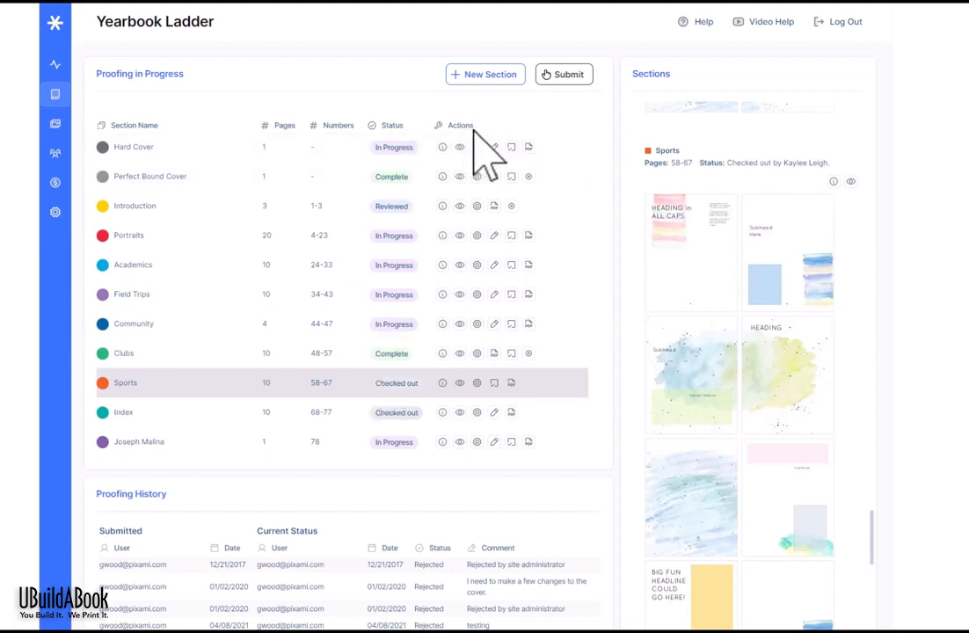
{"action": "left_click", "coordinate": [356, 305]}
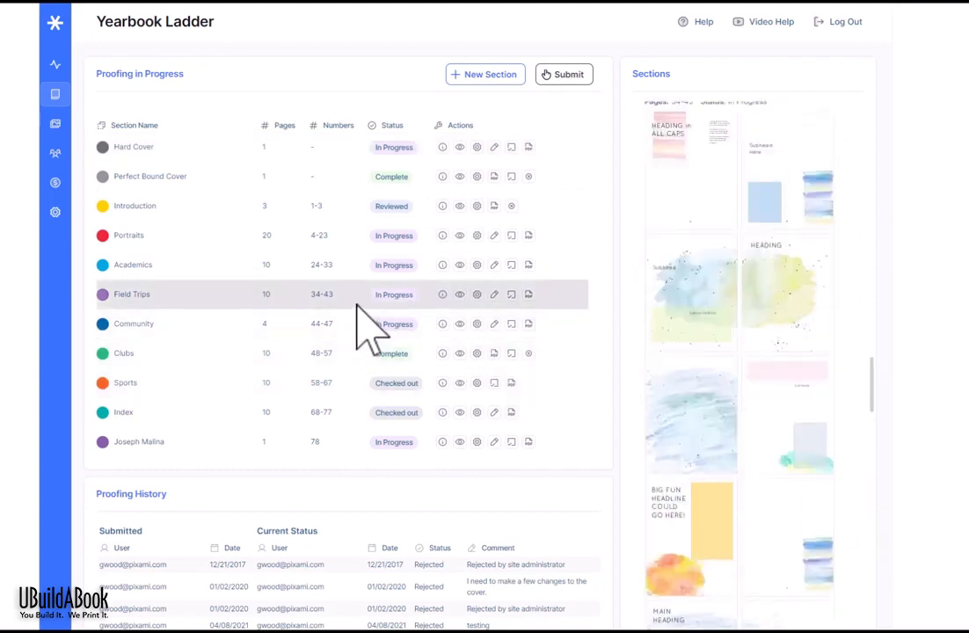
Step: Post the comment 'Looking great!' in Field Trips' Section Info history, then close the dialog
{"action": "left_click", "coordinate": [442, 294]}
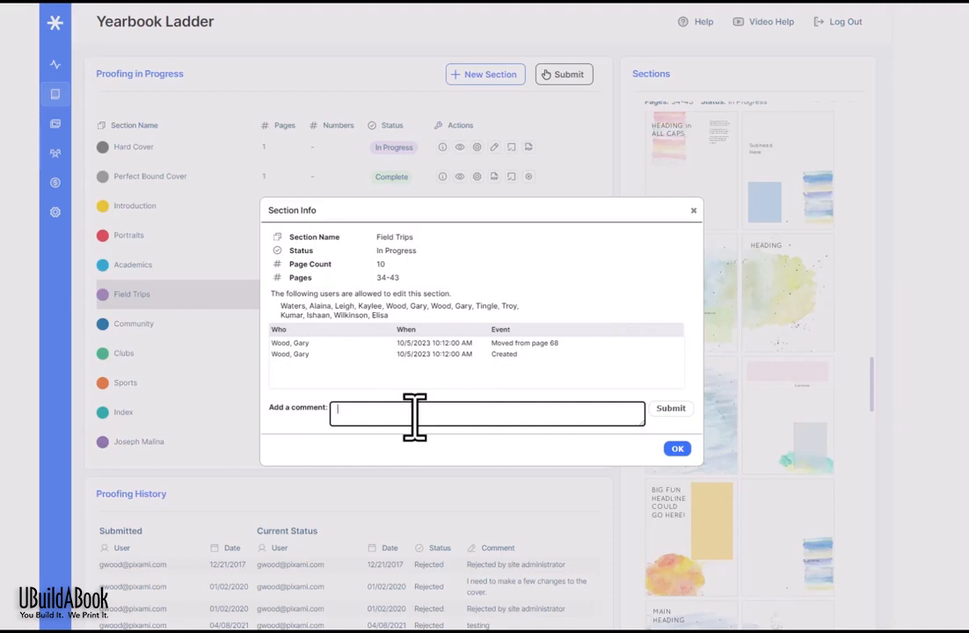
{"action": "type", "text": "Looking great!"}
{"action": "left_click", "coordinate": [671, 410]}
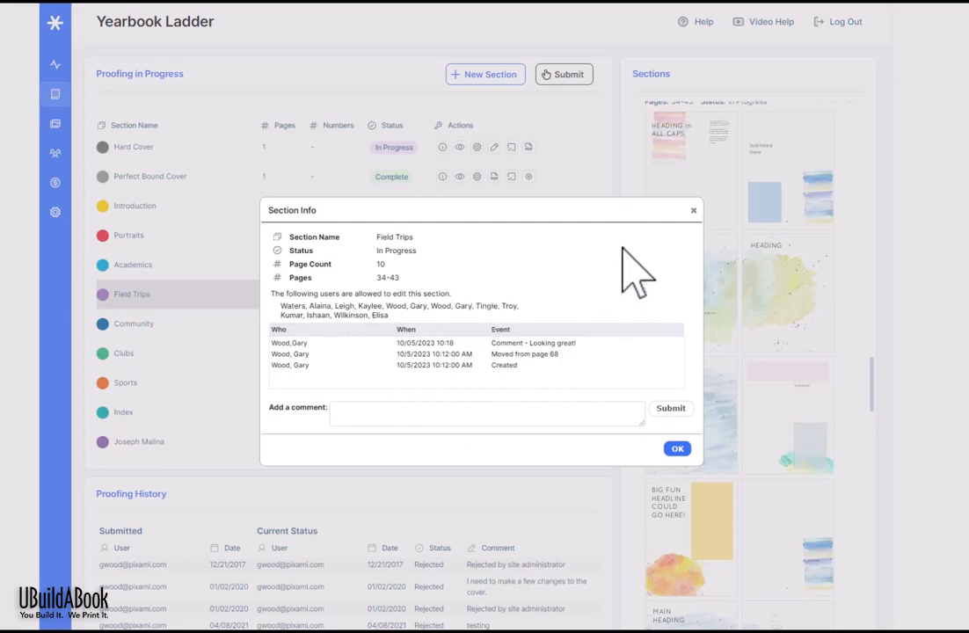
{"action": "left_click", "coordinate": [693, 210]}
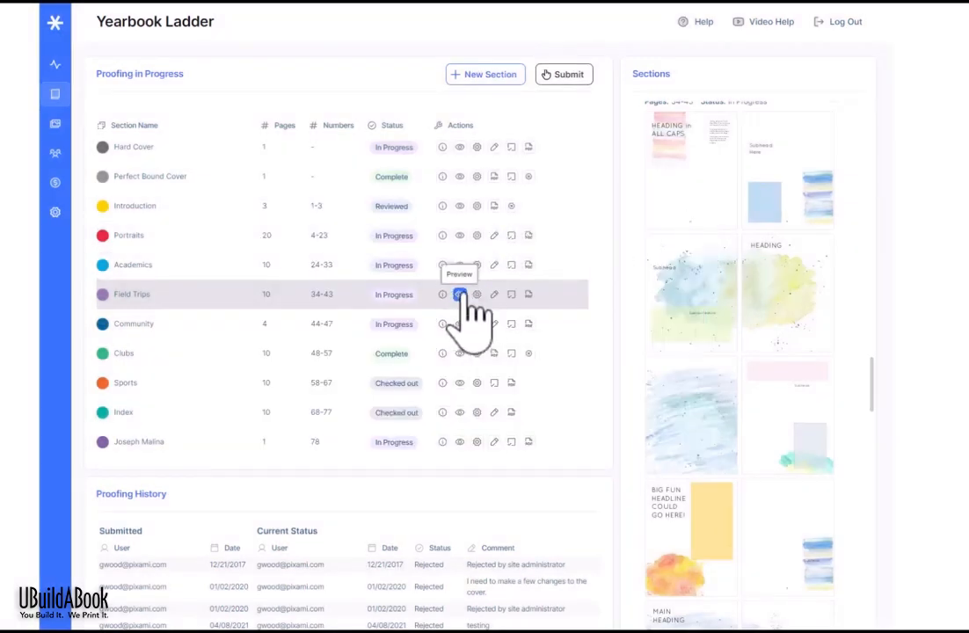
Step: Page the Field Trips proof preview forward to pages 42–43, then close the preview
{"action": "left_click", "coordinate": [459, 294]}
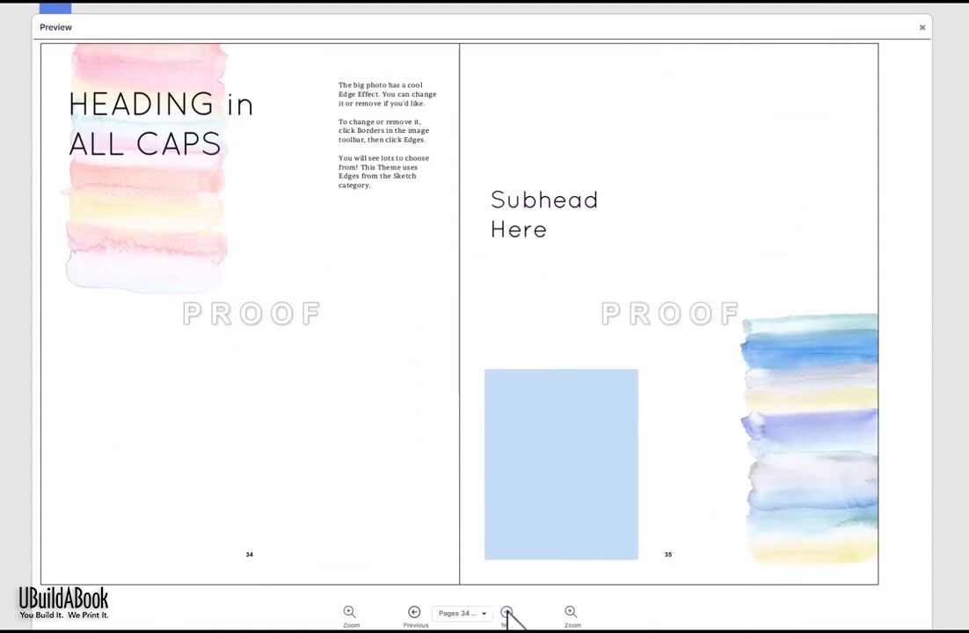
{"action": "left_click", "coordinate": [507, 613]}
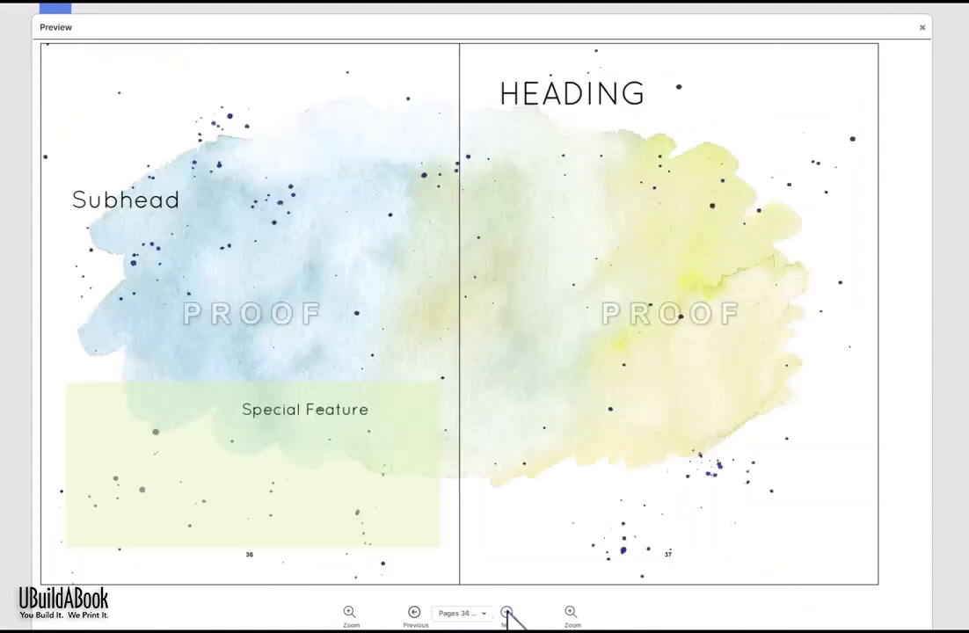
{"action": "left_click", "coordinate": [507, 613]}
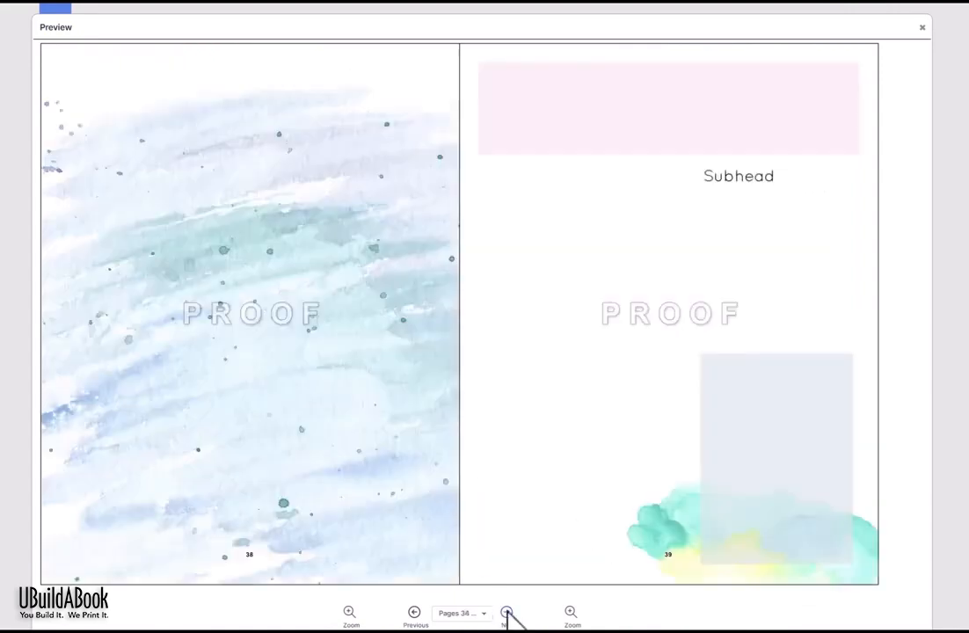
{"action": "left_click", "coordinate": [507, 613]}
{"action": "left_click", "coordinate": [507, 613]}
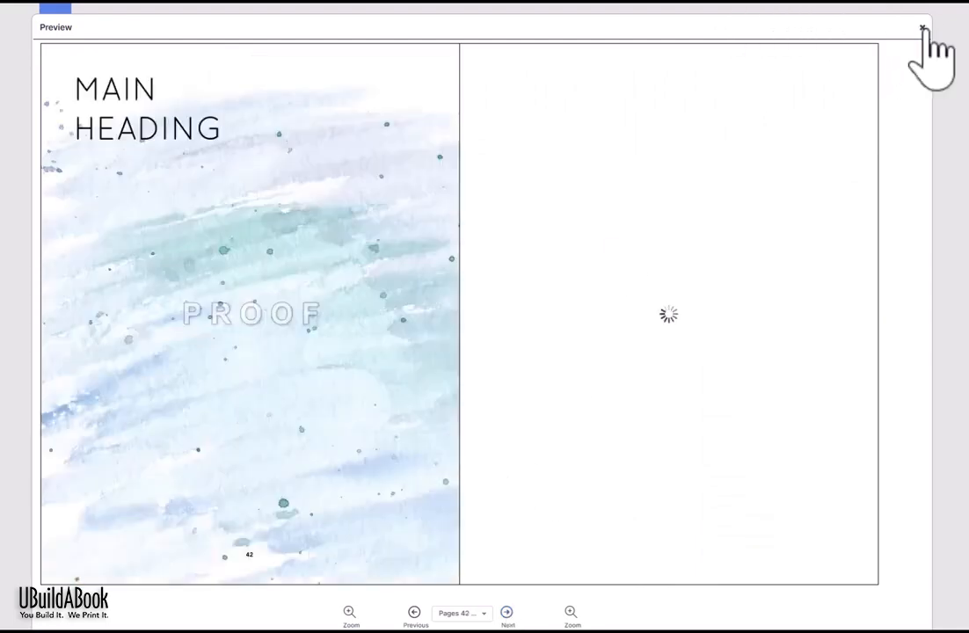
{"action": "left_click", "coordinate": [923, 29]}
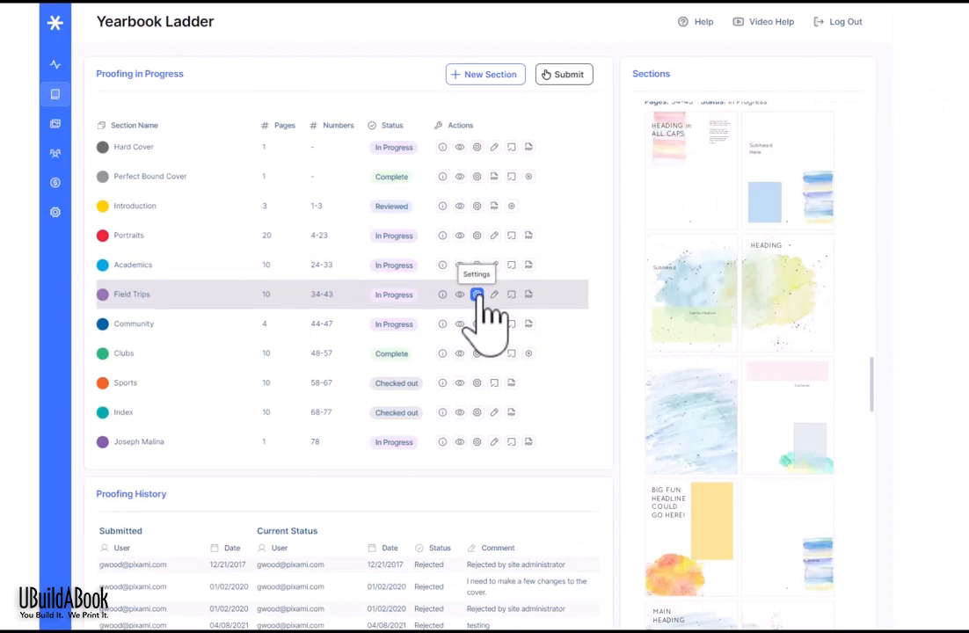
Step: Change the Field Trips page count from 10 to 12 in its section settings, spanning pages 34–45
{"action": "left_click", "coordinate": [477, 296]}
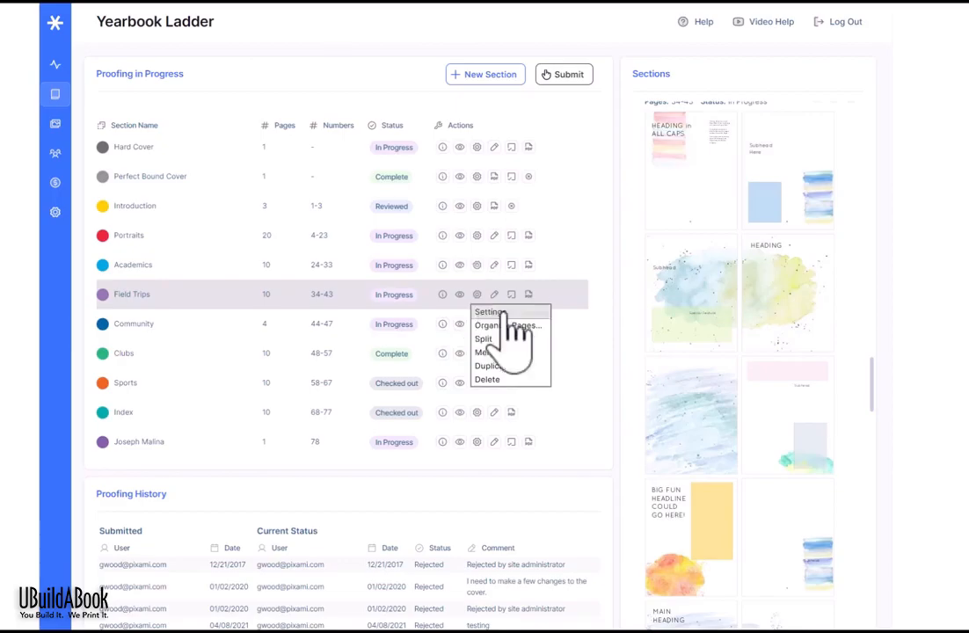
{"action": "left_click", "coordinate": [489, 312]}
{"action": "left_click_drag", "start_coordinate": [614, 218], "coordinate": [582, 208]}
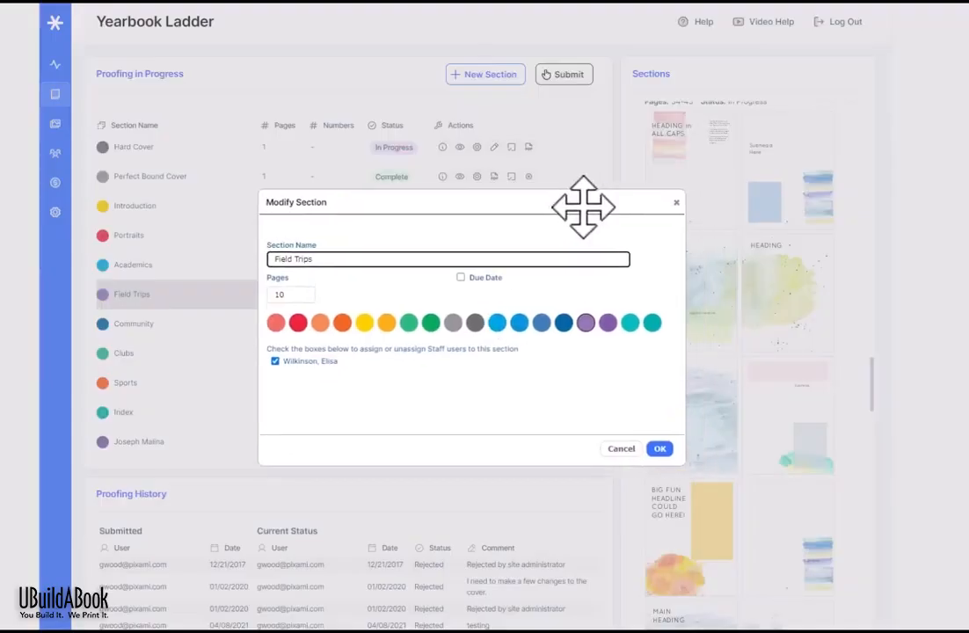
{"action": "left_click_drag", "start_coordinate": [309, 259], "coordinate": [254, 258]}
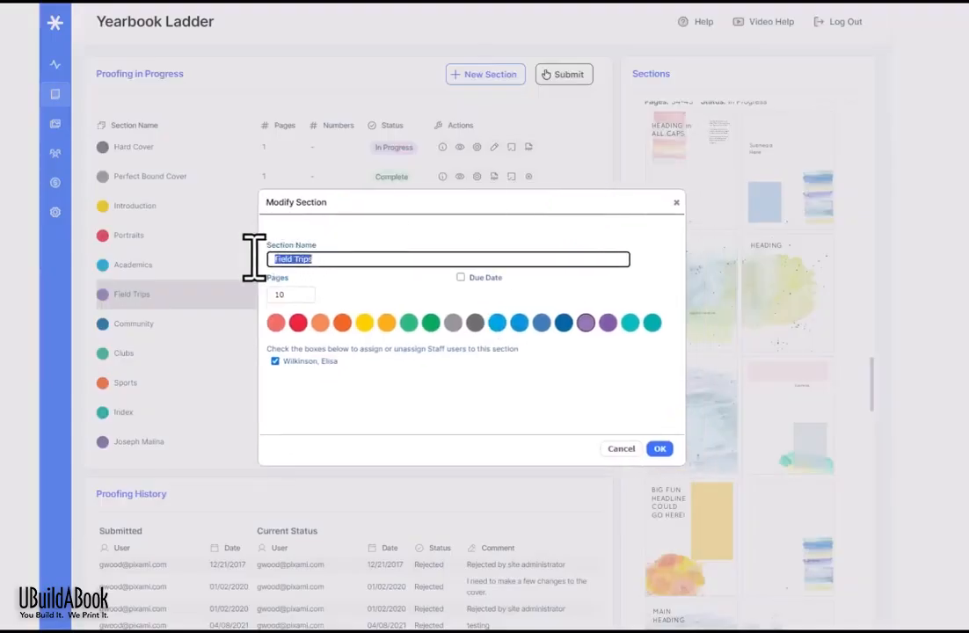
{"action": "left_click", "coordinate": [317, 303]}
{"action": "left_click_drag", "start_coordinate": [316, 297], "coordinate": [283, 297]}
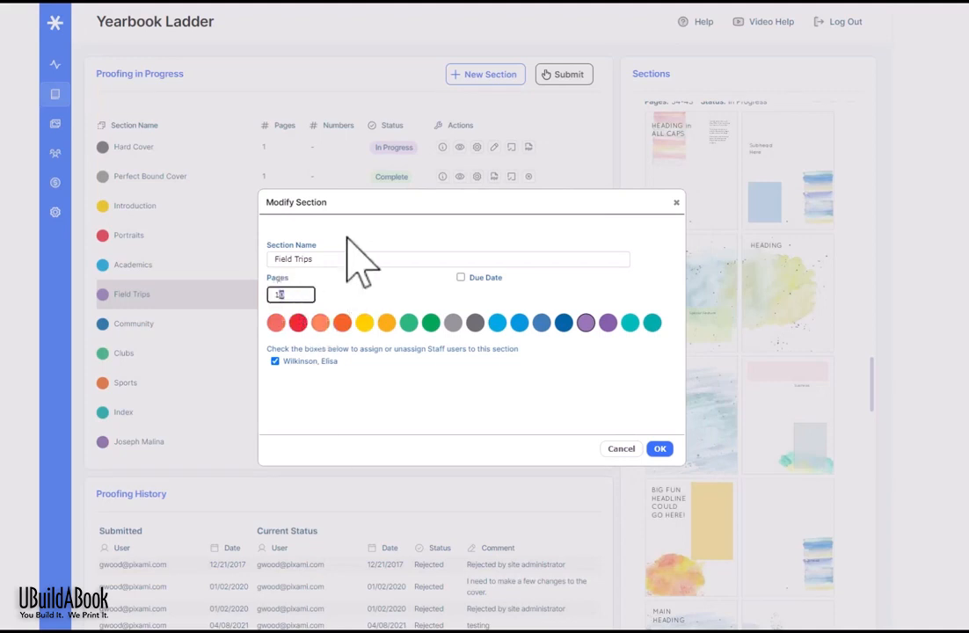
{"action": "type", "text": "2"}
{"action": "left_click", "coordinate": [660, 448]}
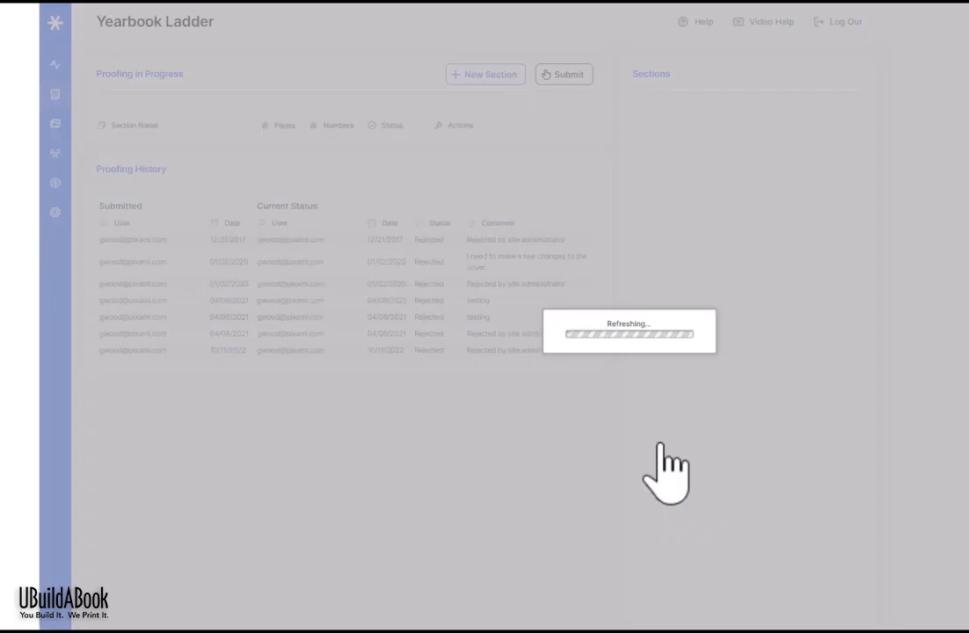
{"action": "left_click", "coordinate": [477, 295]}
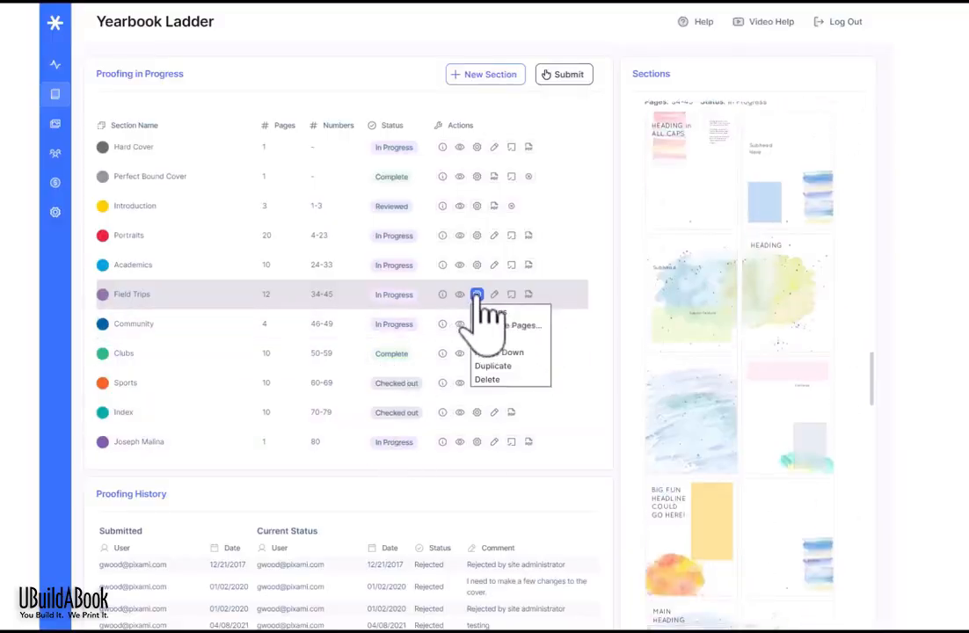
Step: Move page 36 to the front of Field Trips and delete the 44–45 spread, leaving pages 34–43
{"action": "left_click", "coordinate": [513, 324]}
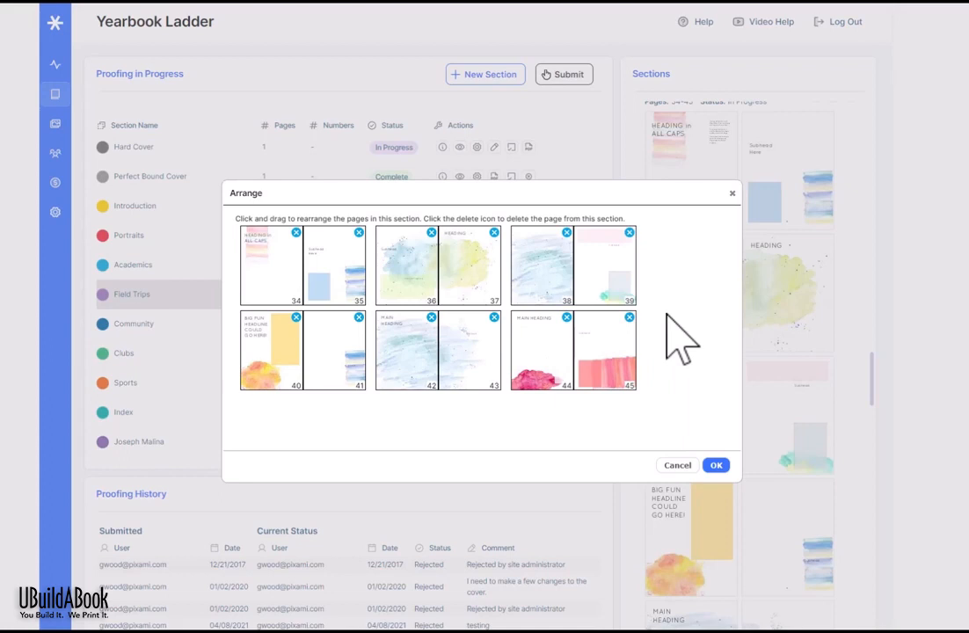
{"action": "left_click_drag", "start_coordinate": [387, 283], "coordinate": [338, 272]}
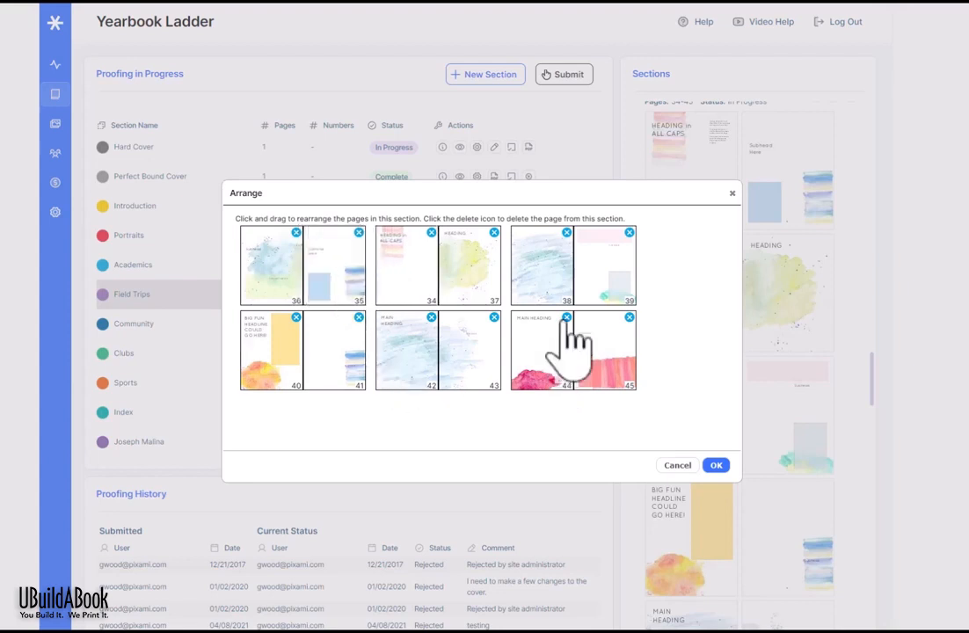
{"action": "left_click", "coordinate": [566, 317]}
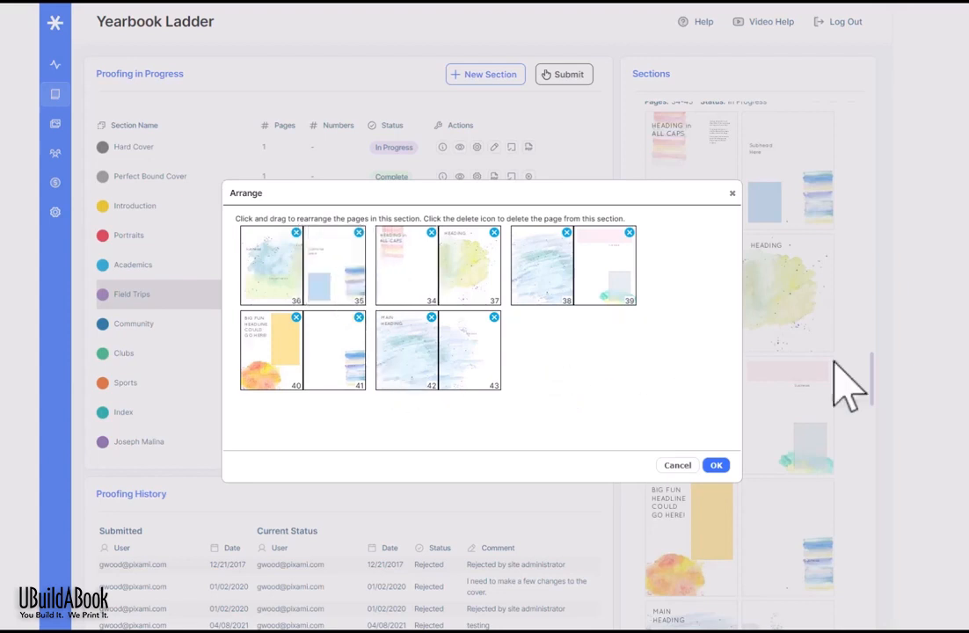
{"action": "left_click", "coordinate": [717, 465]}
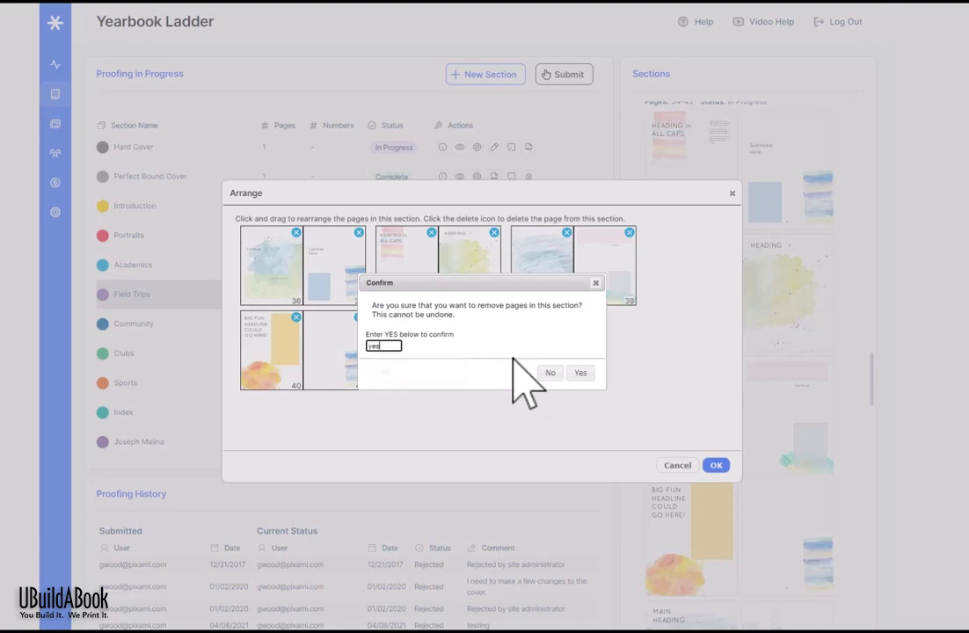
{"action": "left_click", "coordinate": [580, 375]}
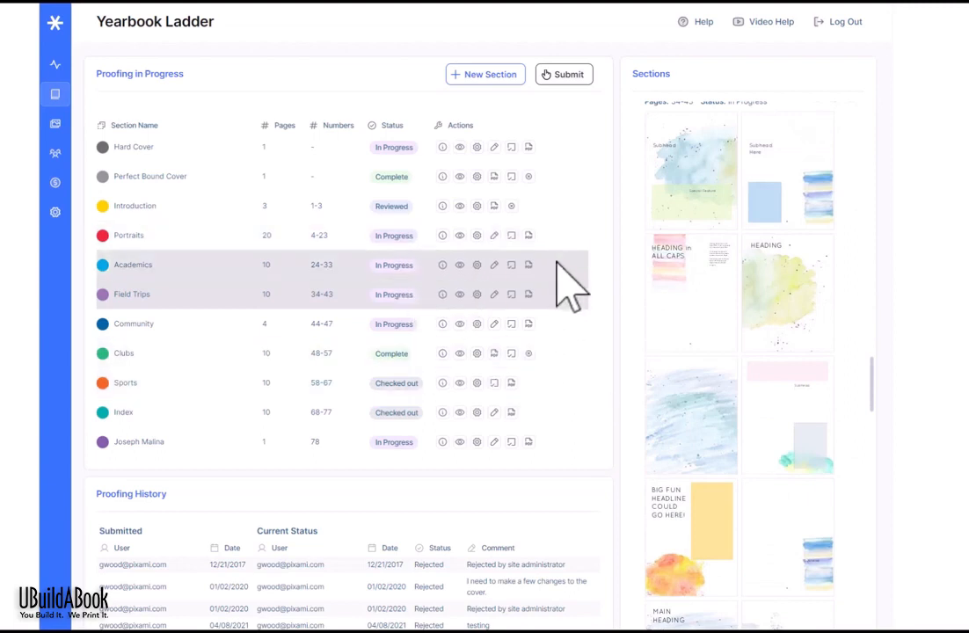
Step: Split Field Trips at the pages 38–39 spread into a new Field Trips (split) section
{"action": "left_click", "coordinate": [477, 296]}
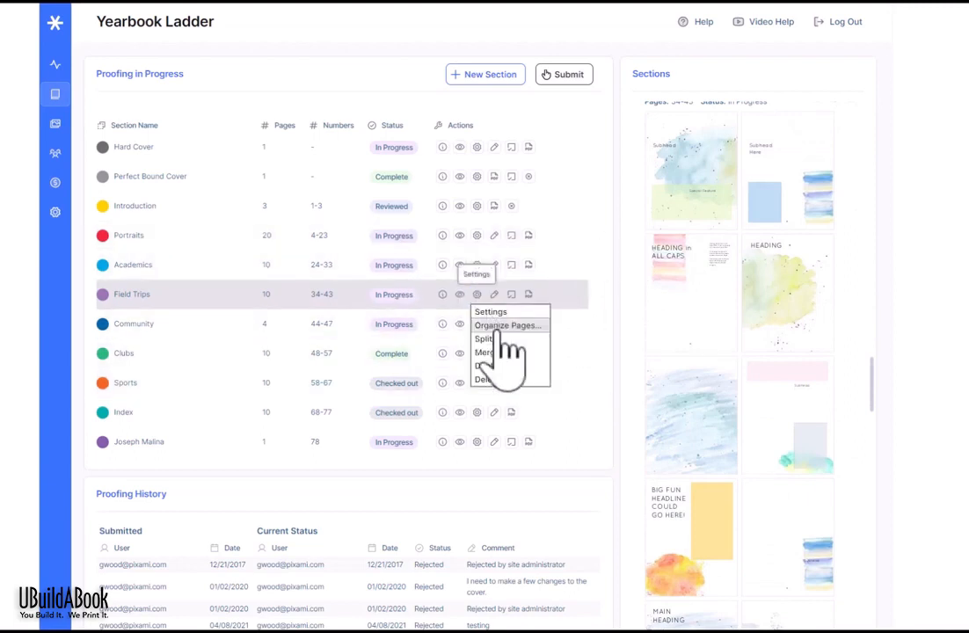
{"action": "left_click", "coordinate": [499, 339]}
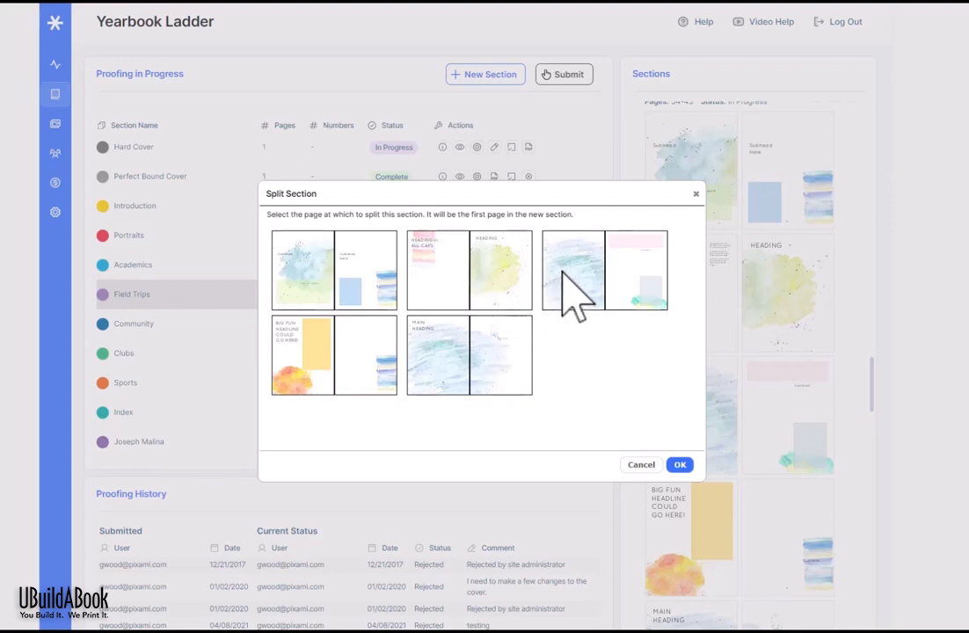
{"action": "left_click", "coordinate": [679, 464]}
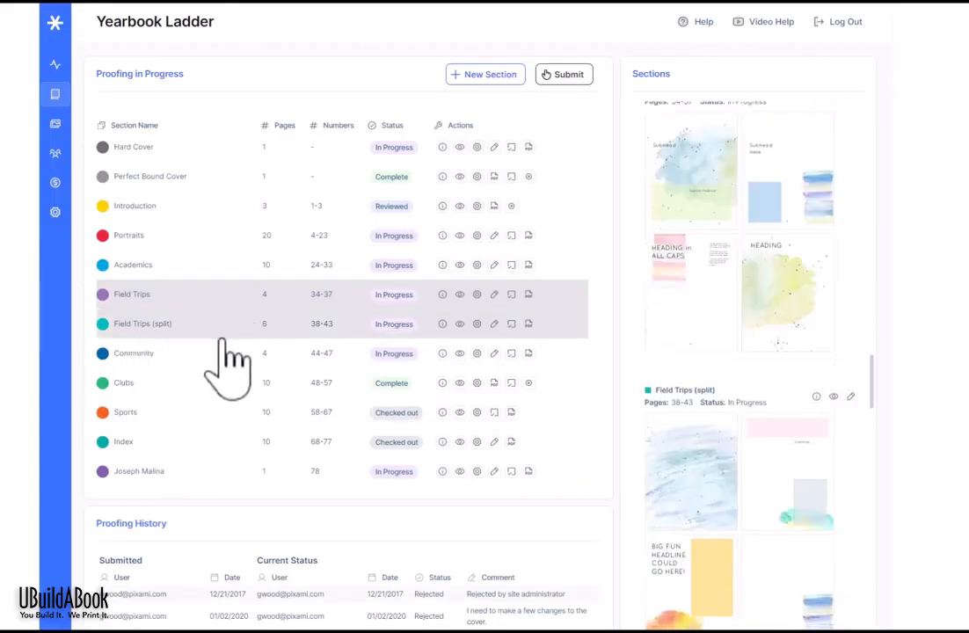
Step: Compare the pages of Field Trips and Field Trips (split), then check the split section's details
{"action": "left_click", "coordinate": [187, 325]}
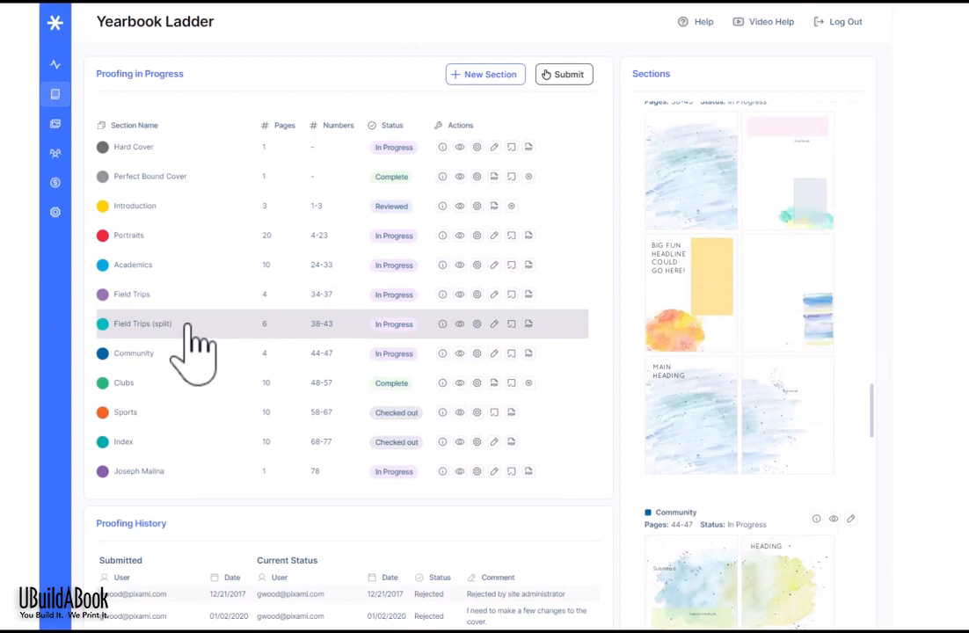
{"action": "left_click", "coordinate": [201, 297]}
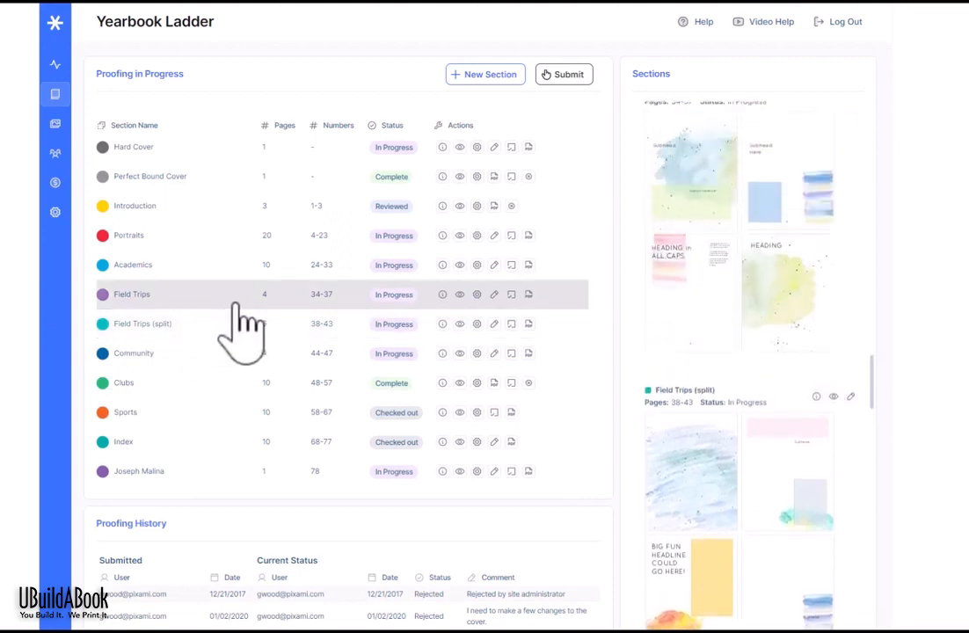
{"action": "left_click", "coordinate": [253, 324]}
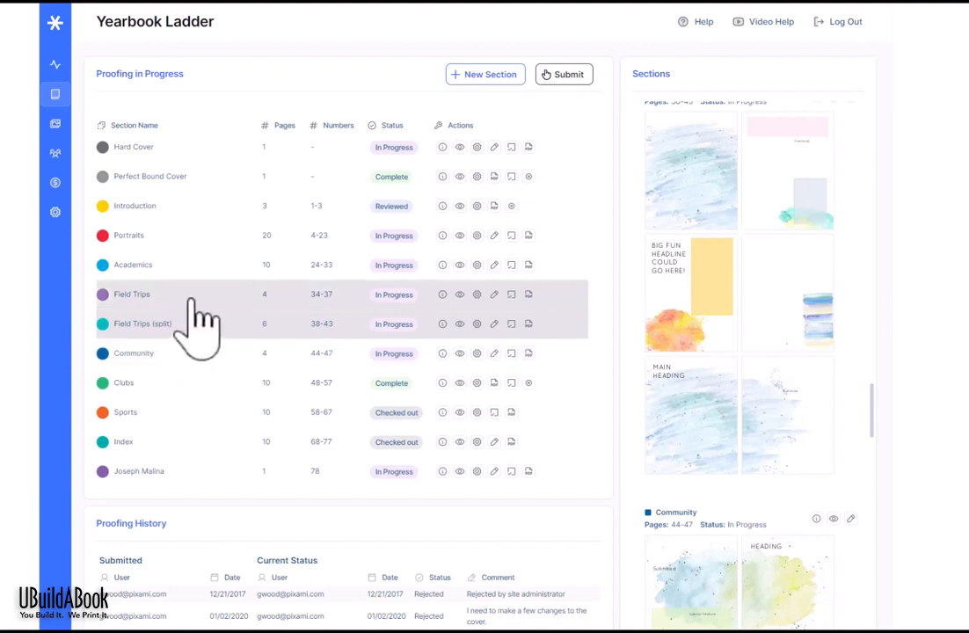
{"action": "left_click", "coordinate": [190, 299]}
{"action": "left_click", "coordinate": [211, 325]}
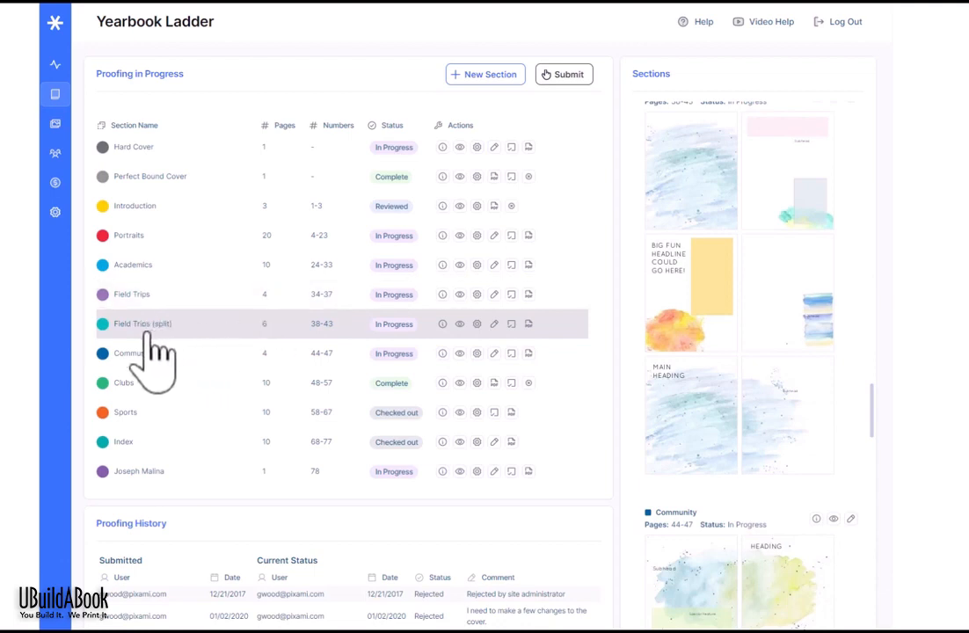
{"action": "left_click", "coordinate": [442, 323]}
{"action": "left_click", "coordinate": [694, 211]}
Step: Open the Field Trips (split) settings and close them without changes
{"action": "left_click", "coordinate": [477, 323]}
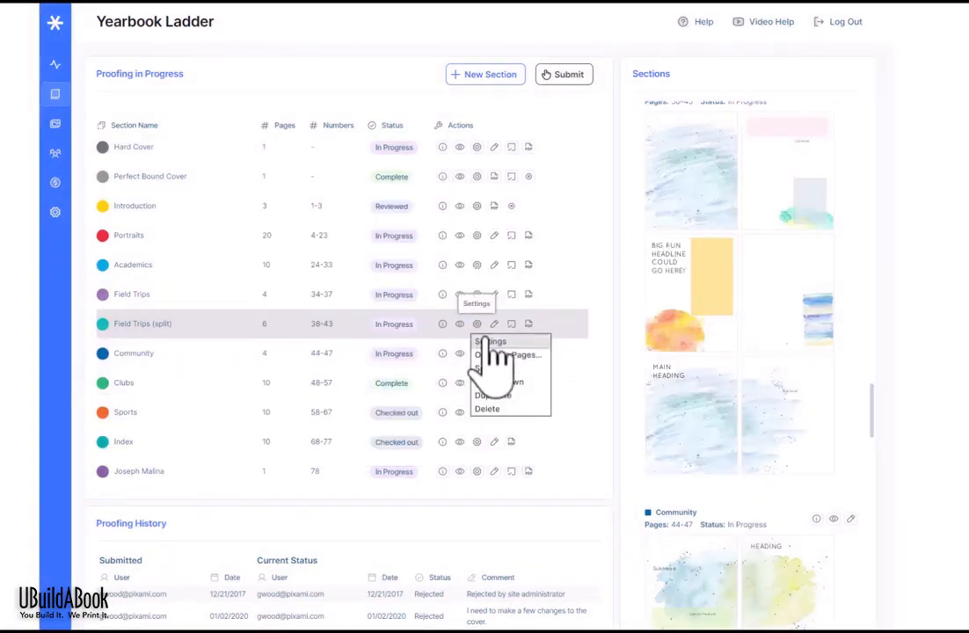
{"action": "left_click", "coordinate": [492, 343]}
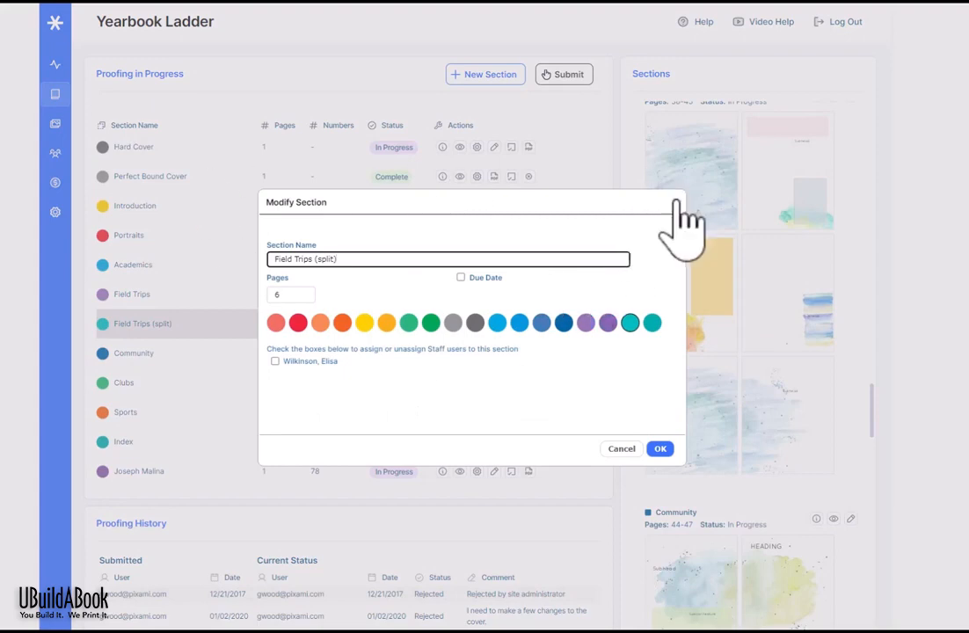
{"action": "left_click", "coordinate": [677, 204]}
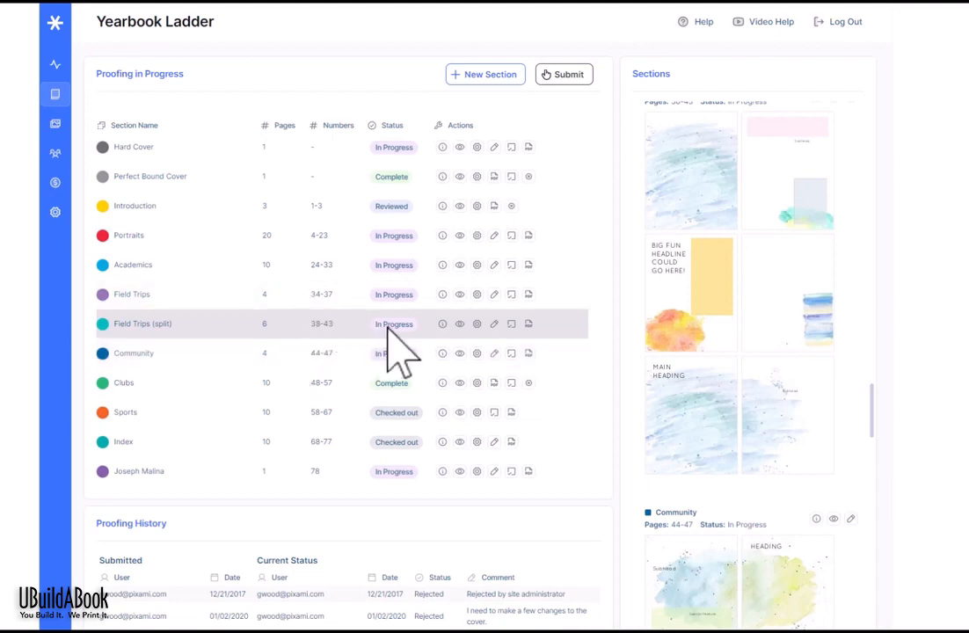
Step: Merge Field Trips (split) down into Field Trips, restoring its 10 pages, 34–43
{"action": "left_click", "coordinate": [475, 296]}
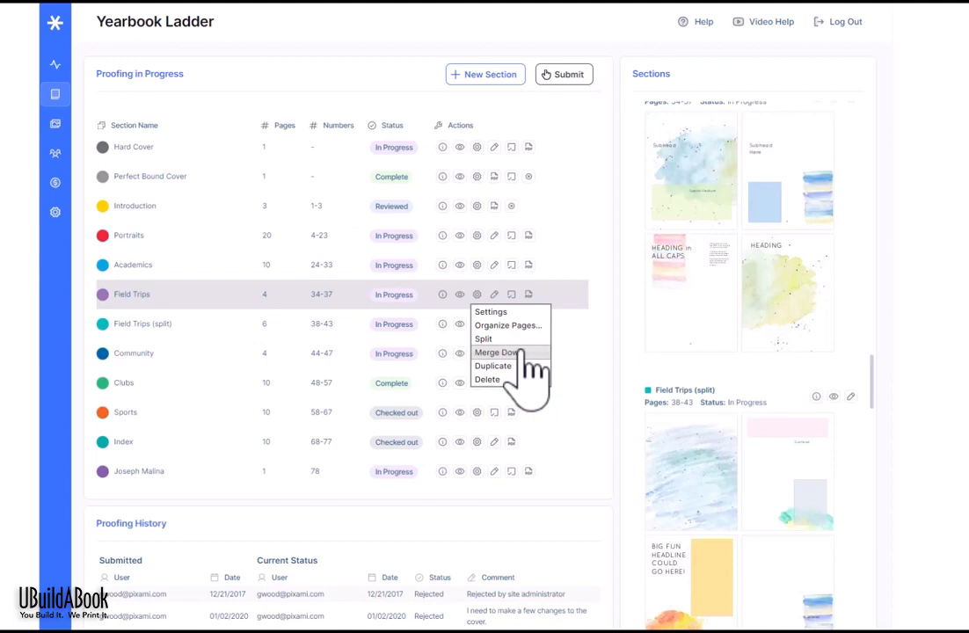
{"action": "left_click", "coordinate": [498, 352]}
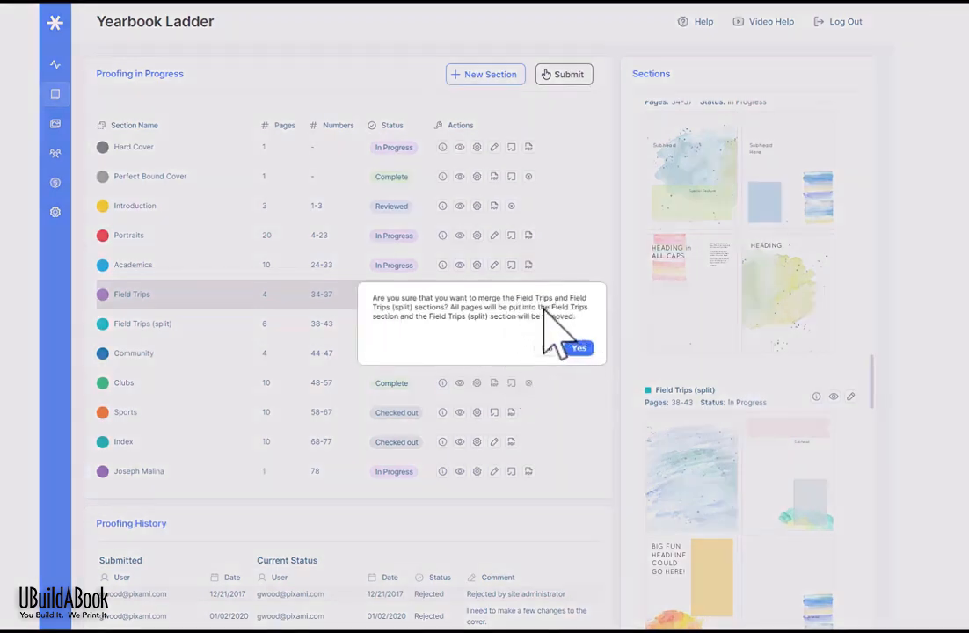
{"action": "left_click", "coordinate": [579, 349]}
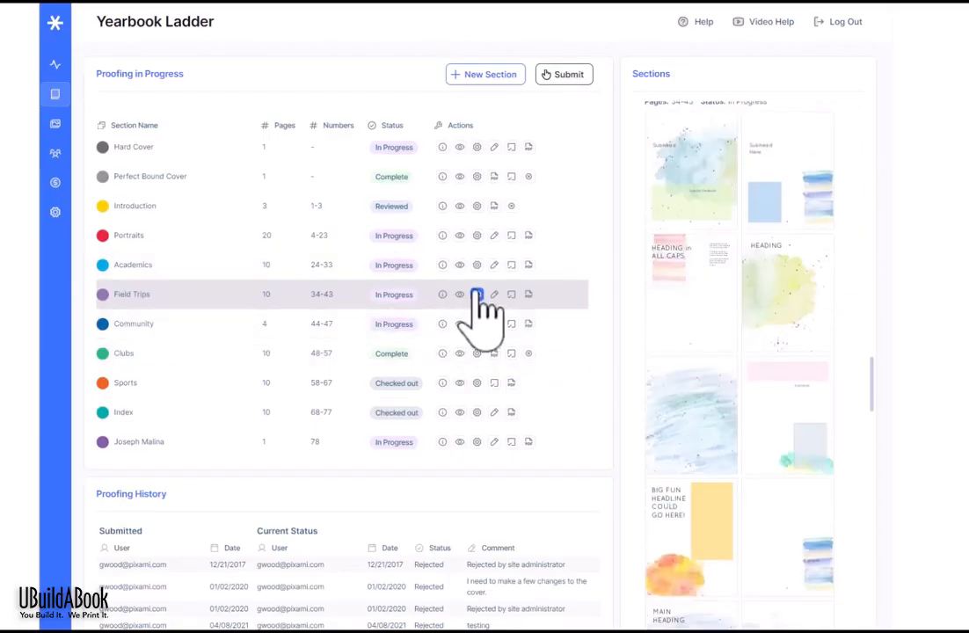
Step: Duplicate Field Trips into Field Trips (Copy), then delete the copy and confirm with yes
{"action": "left_click", "coordinate": [476, 295]}
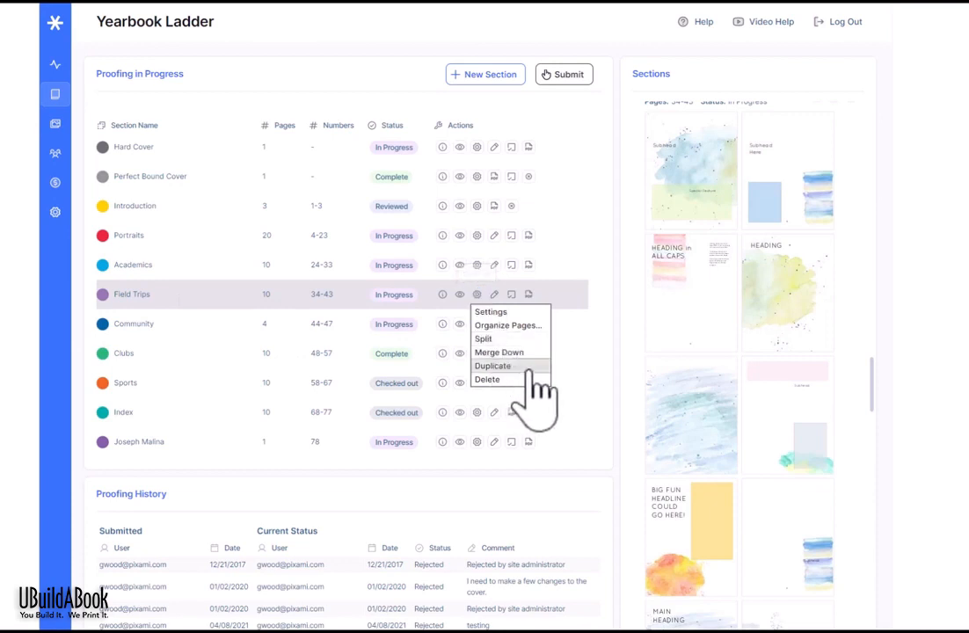
{"action": "left_click", "coordinate": [492, 366]}
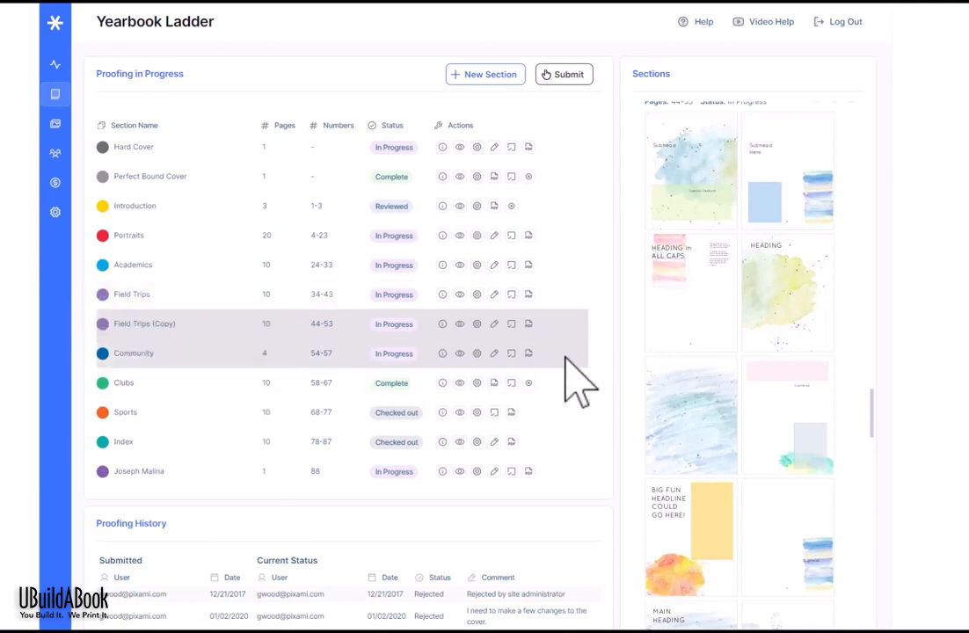
{"action": "left_click", "coordinate": [476, 324]}
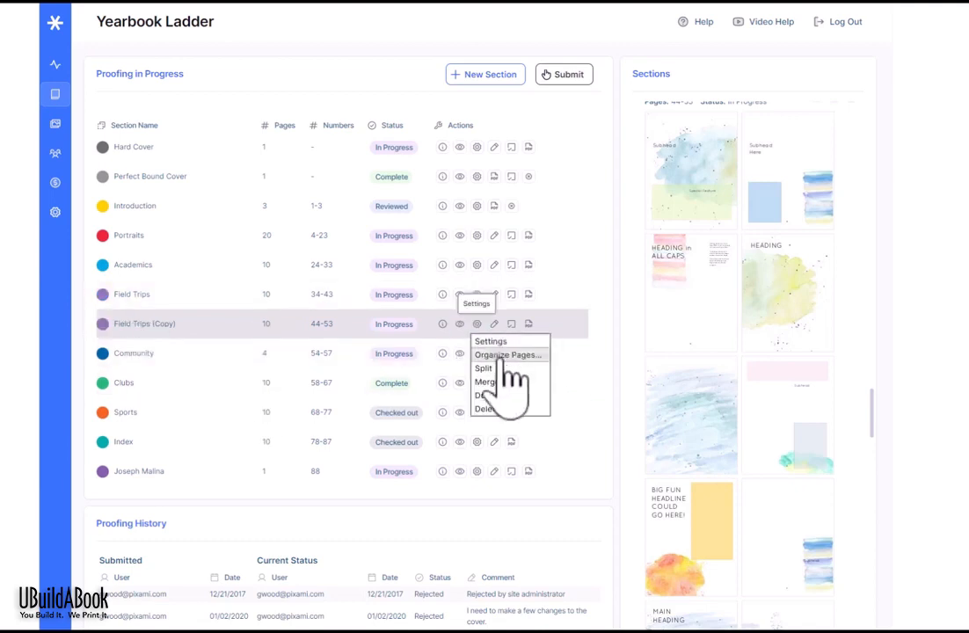
{"action": "left_click", "coordinate": [513, 408]}
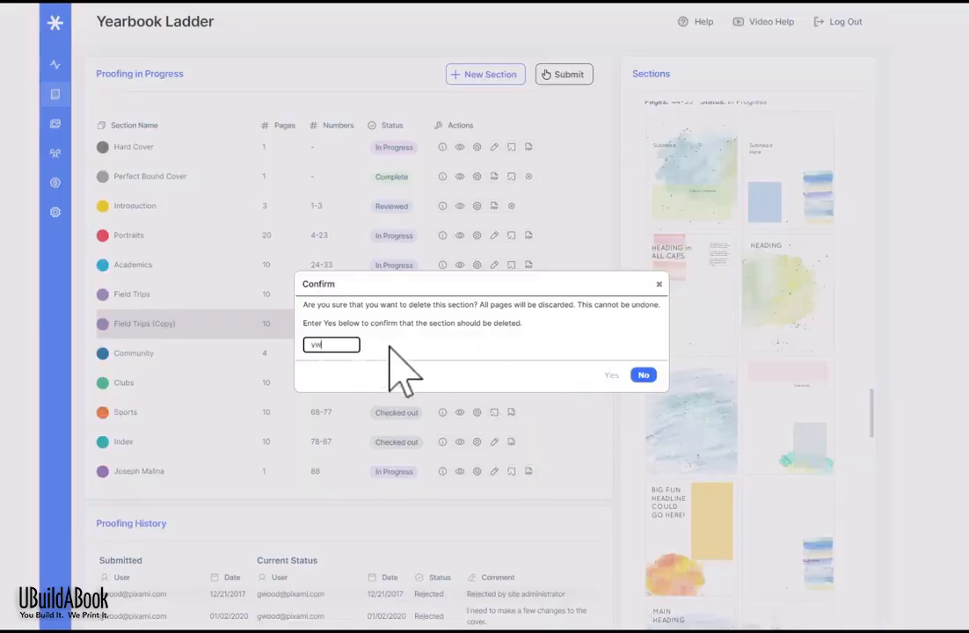
{"action": "left_click", "coordinate": [611, 376]}
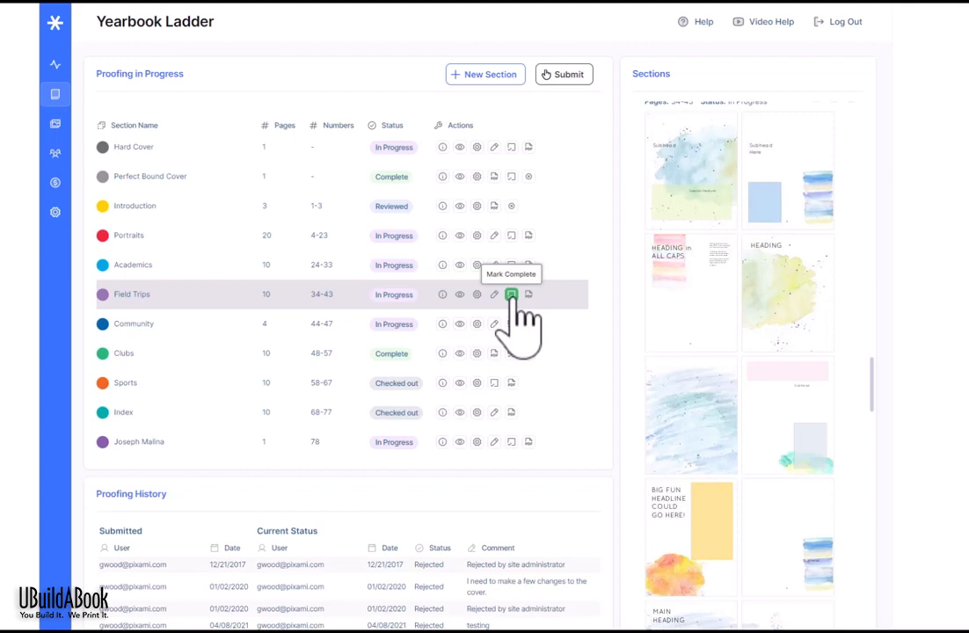
Step: Mark the whole Field Trips section (pages 34–43) Complete and confirm
{"action": "left_click", "coordinate": [514, 299]}
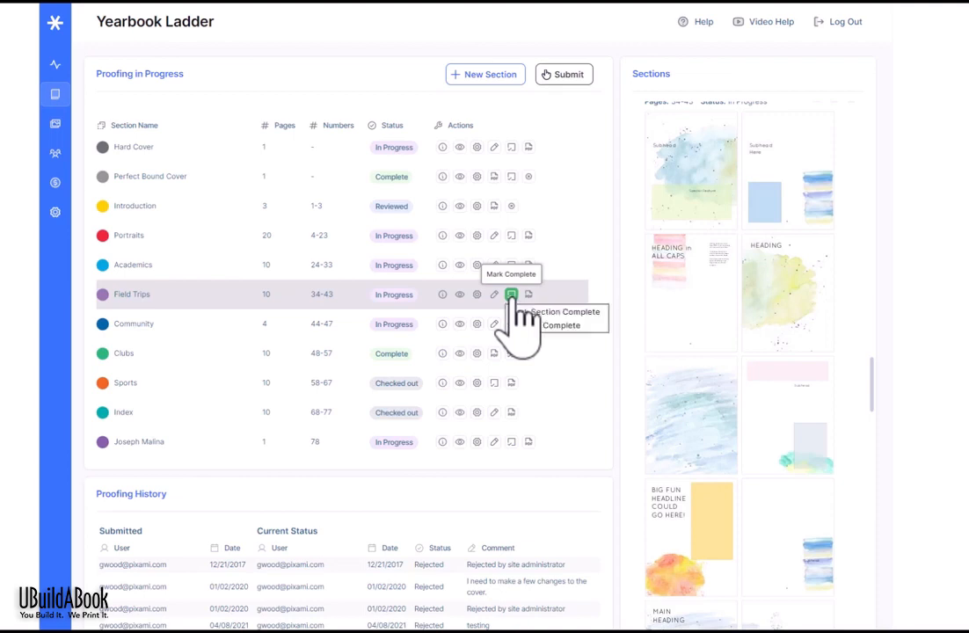
{"action": "left_click", "coordinate": [562, 312]}
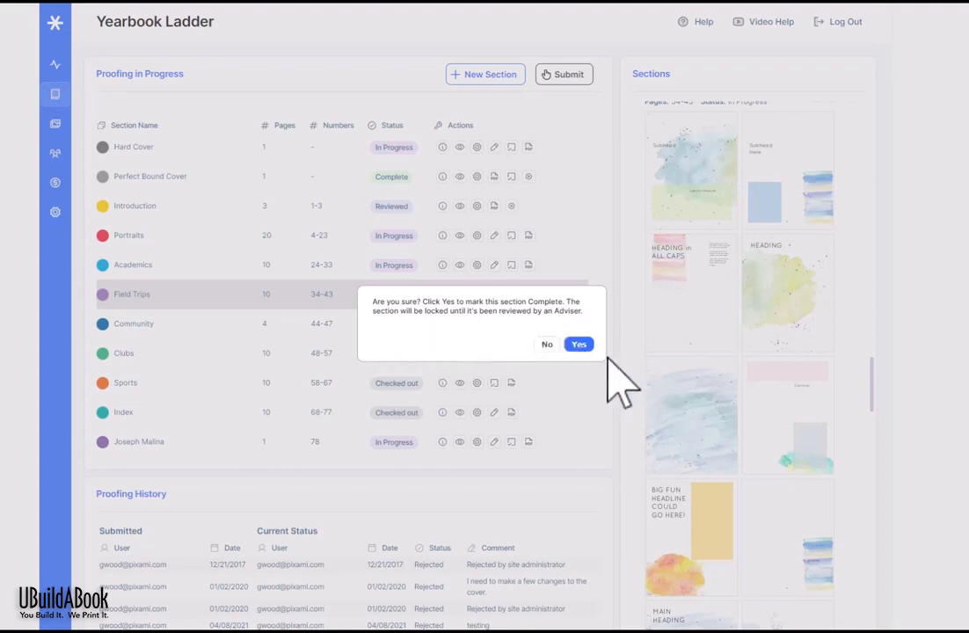
{"action": "left_click", "coordinate": [580, 345]}
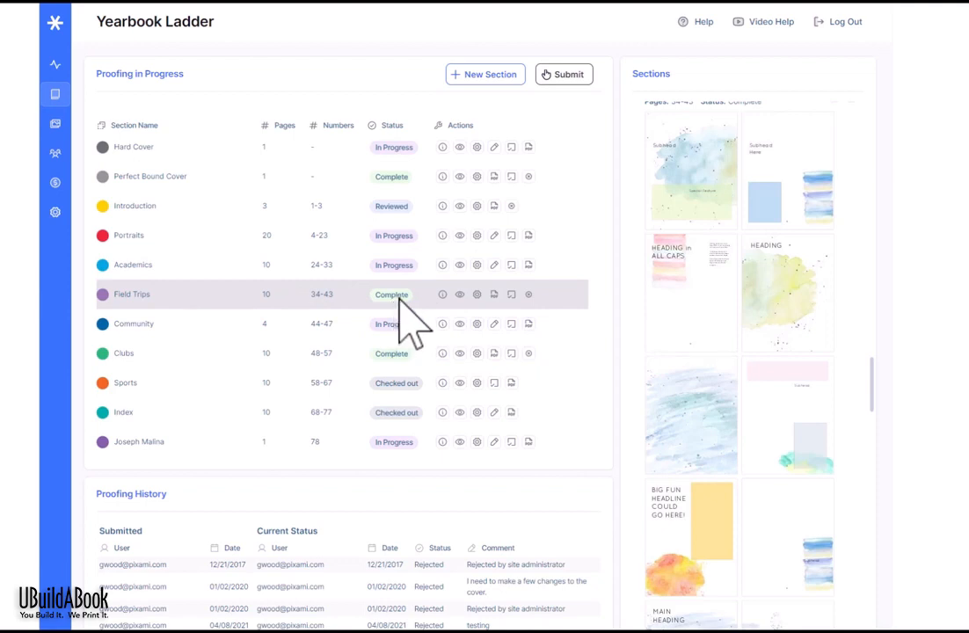
{"action": "left_click", "coordinate": [494, 296]}
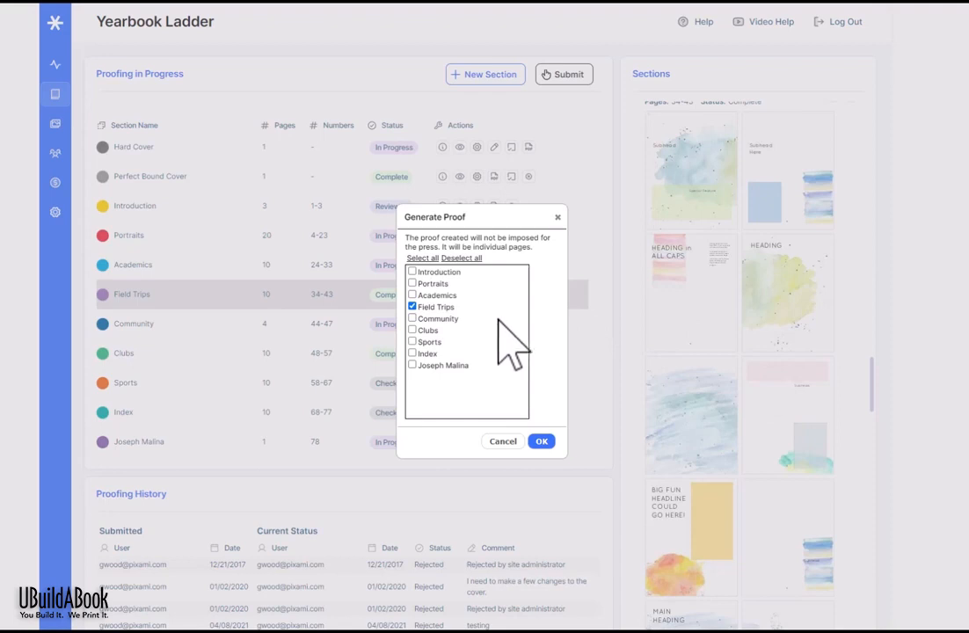
{"action": "left_click", "coordinate": [412, 295]}
{"action": "left_click", "coordinate": [412, 318]}
{"action": "left_click", "coordinate": [412, 330]}
{"action": "left_click", "coordinate": [558, 216]}
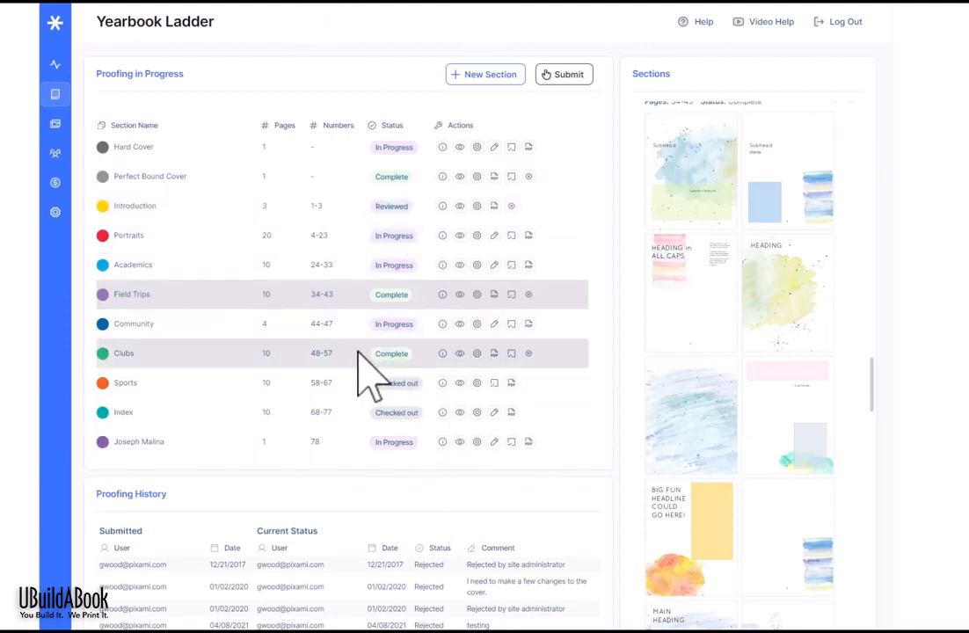
Step: Reject Field Trips with the reason 'Iooks great but please recrop the main photo and... and...'
{"action": "left_click", "coordinate": [527, 295]}
{"action": "type", "text": "I"}
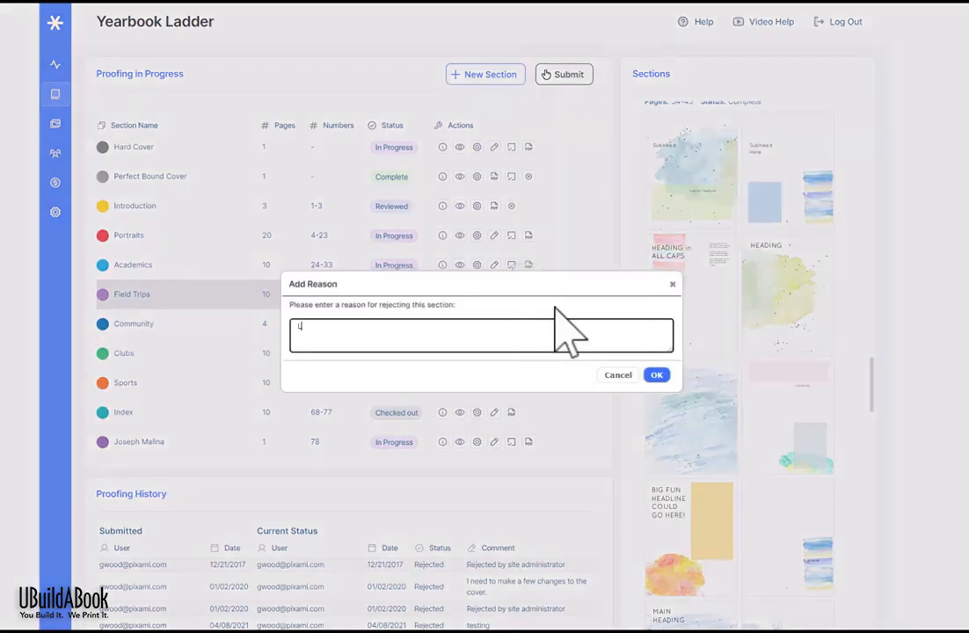
{"action": "type", "text": "ooks great but please recrop the main photo and... and..."}
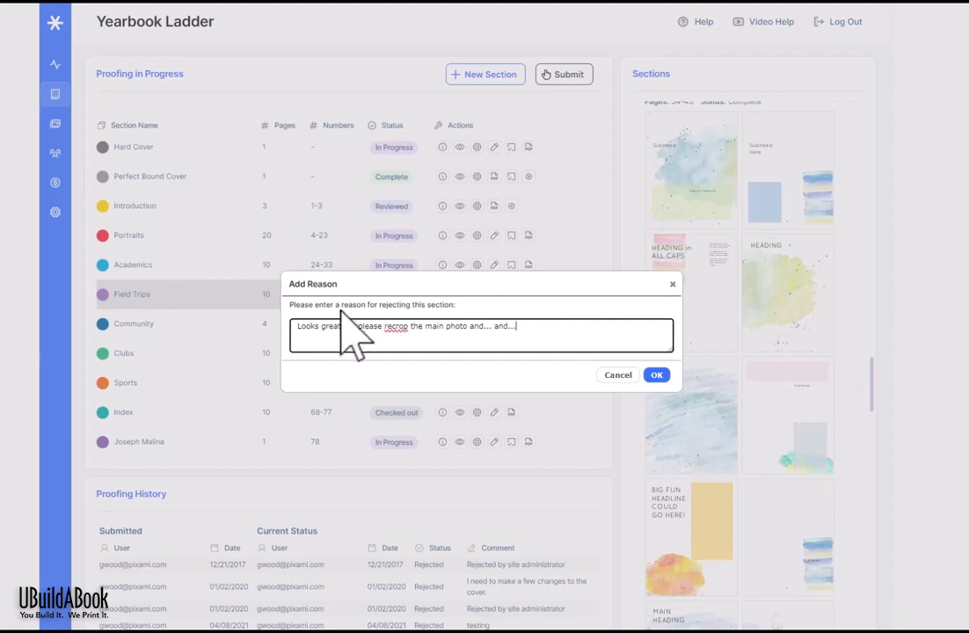
{"action": "left_click", "coordinate": [657, 376]}
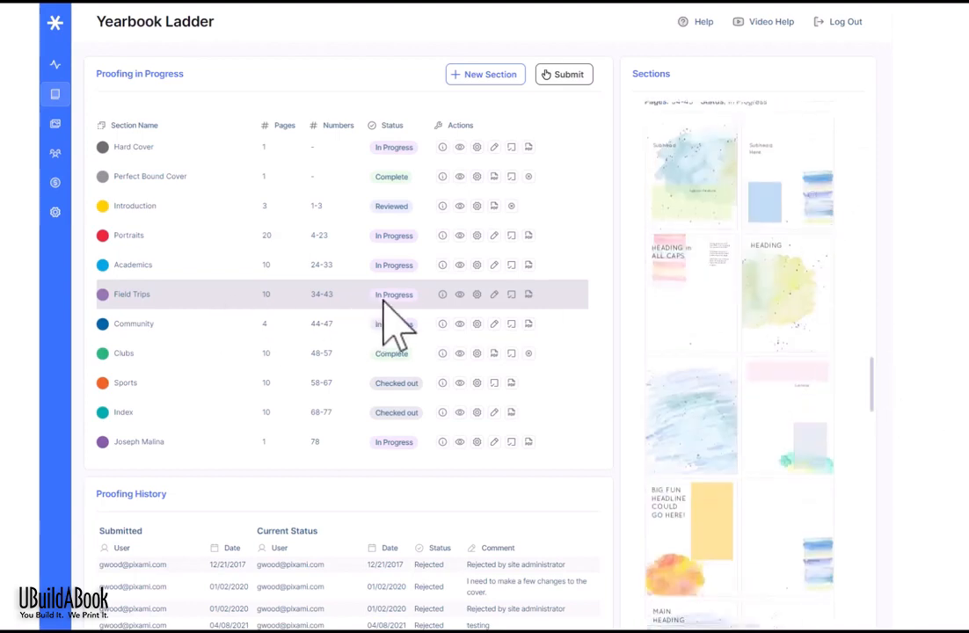
{"action": "left_click", "coordinate": [442, 295]}
{"action": "left_click", "coordinate": [442, 295]}
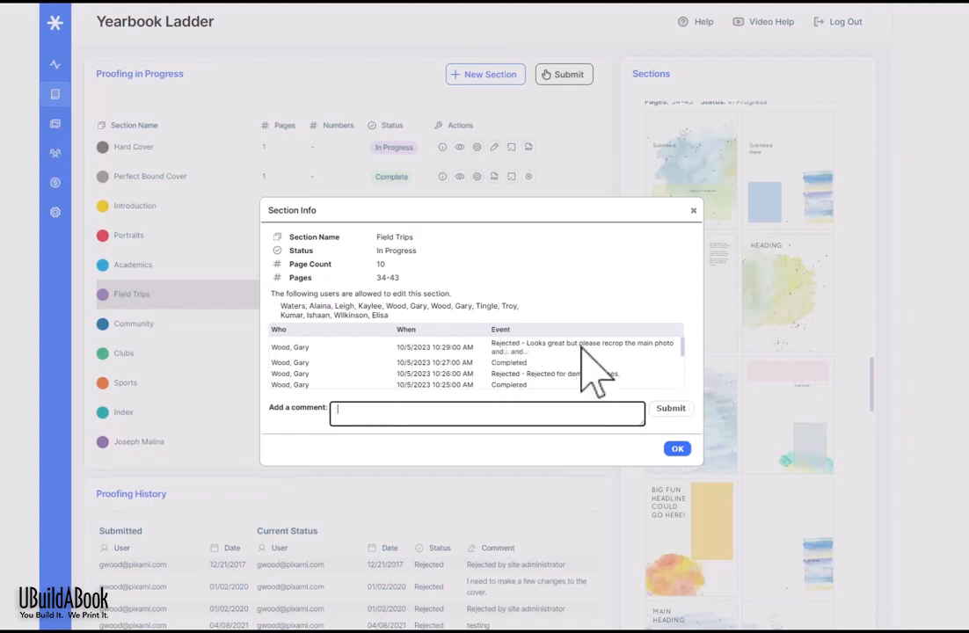
{"action": "left_click", "coordinate": [699, 216]}
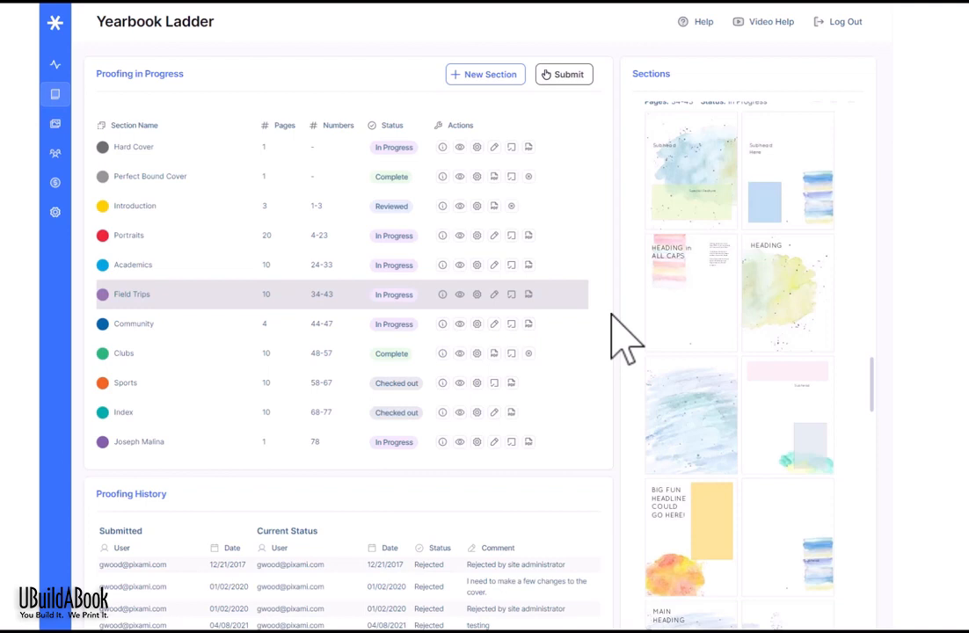
{"action": "scroll", "coordinate": [612, 315], "scroll_direction": "down", "scroll_amount": 4}
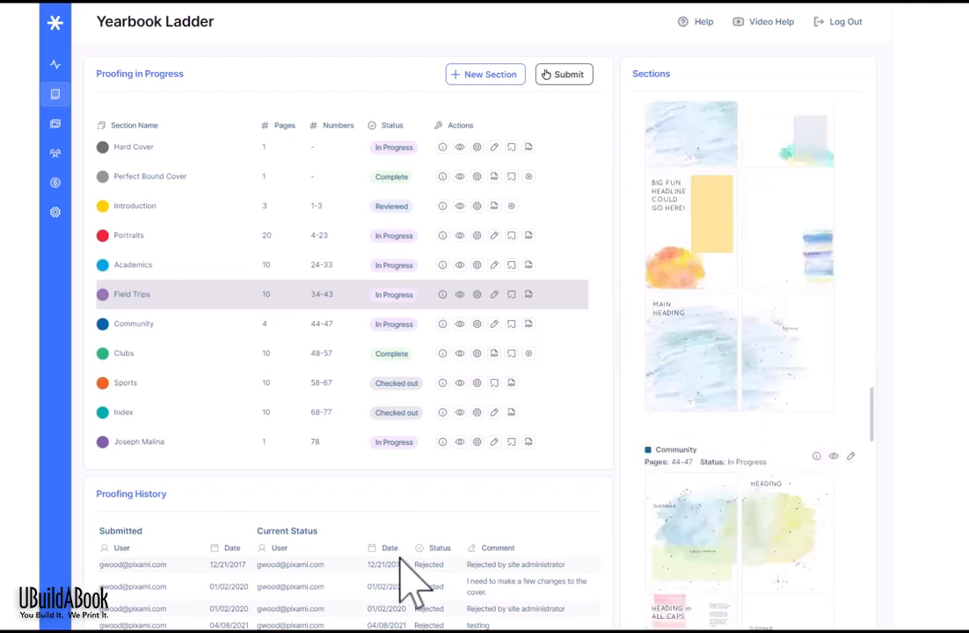
{"action": "scroll", "coordinate": [402, 561], "scroll_direction": "down", "scroll_amount": 2}
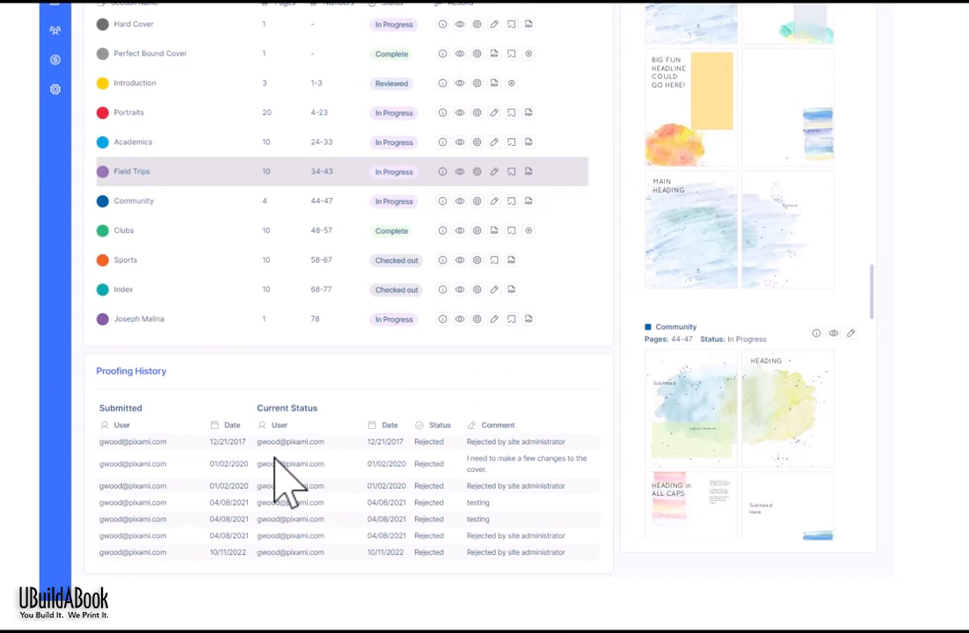
{"action": "scroll", "coordinate": [290, 483], "scroll_direction": "up", "scroll_amount": 2}
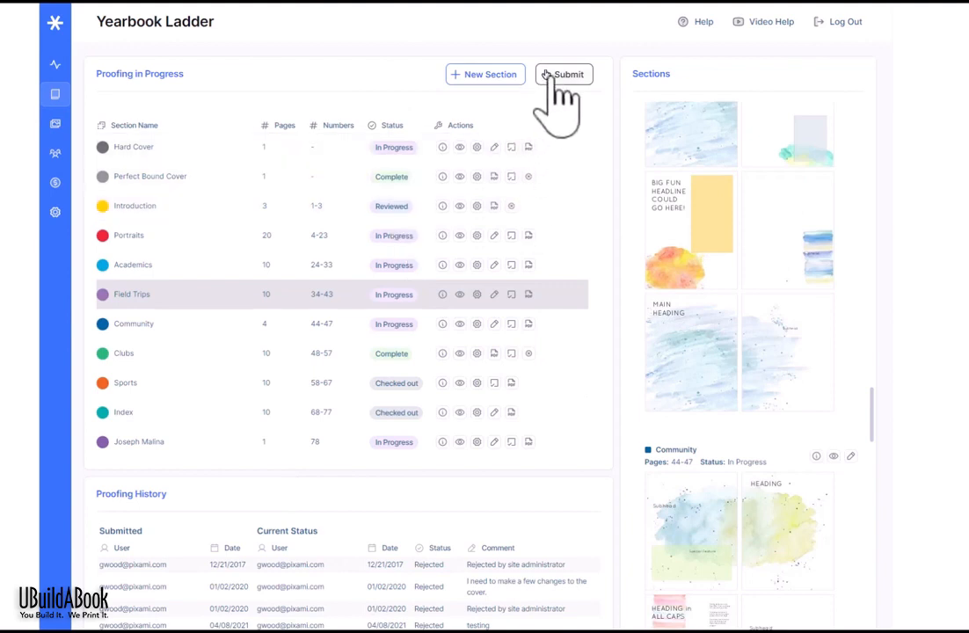
{"action": "left_click", "coordinate": [554, 80]}
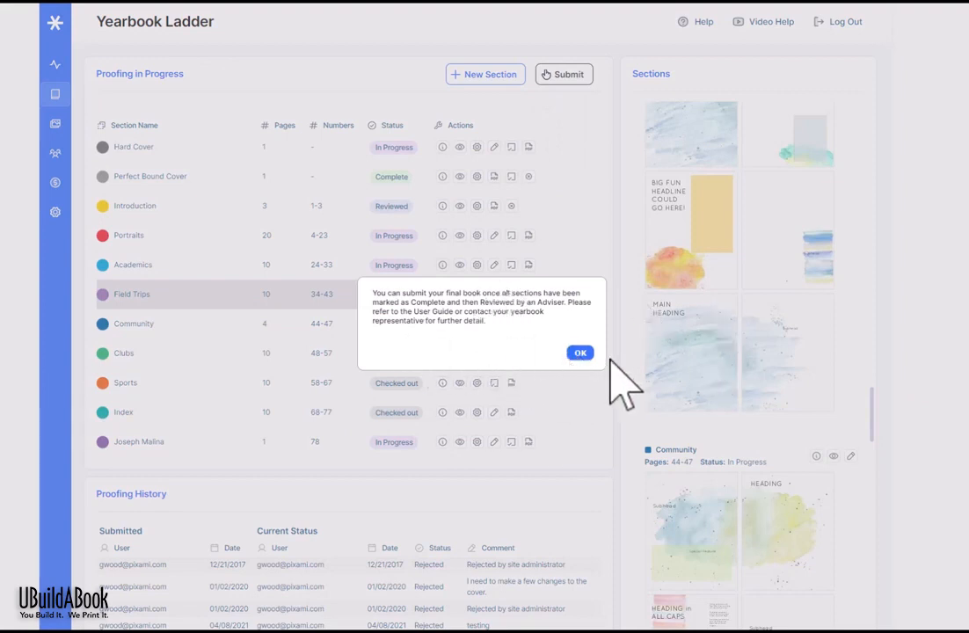
{"action": "left_click", "coordinate": [580, 354]}
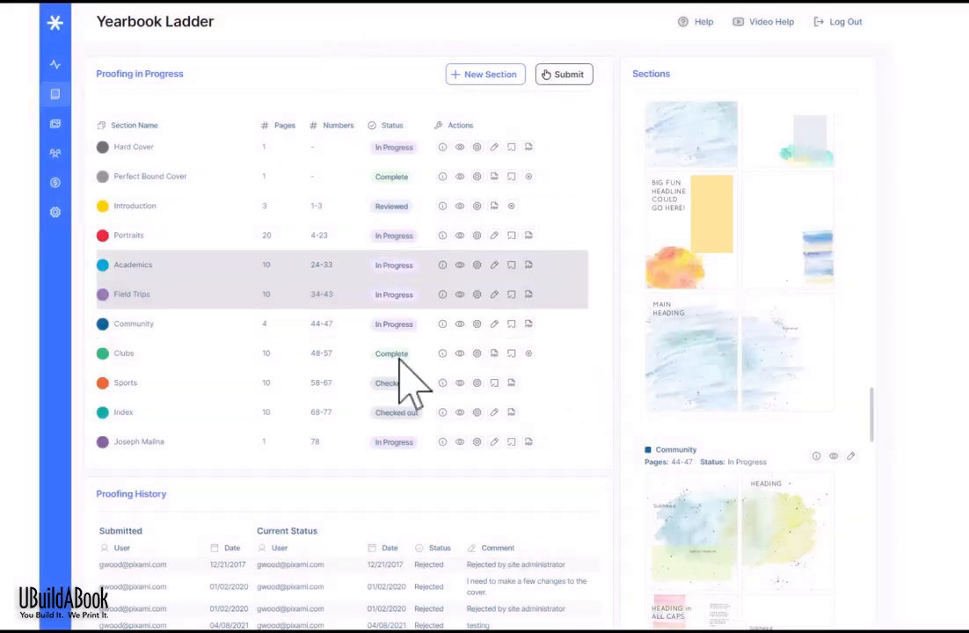
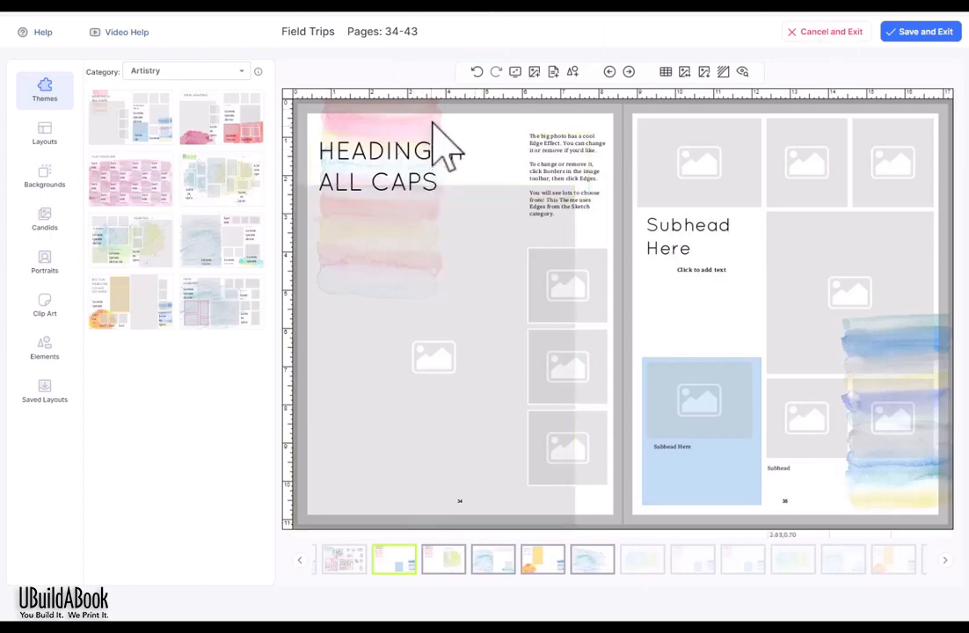
Step: Type ' in' after HEADING in the left page's heading, then browse the Layouts, Backgrounds and Themes tabs
{"action": "type", "text": "in"}
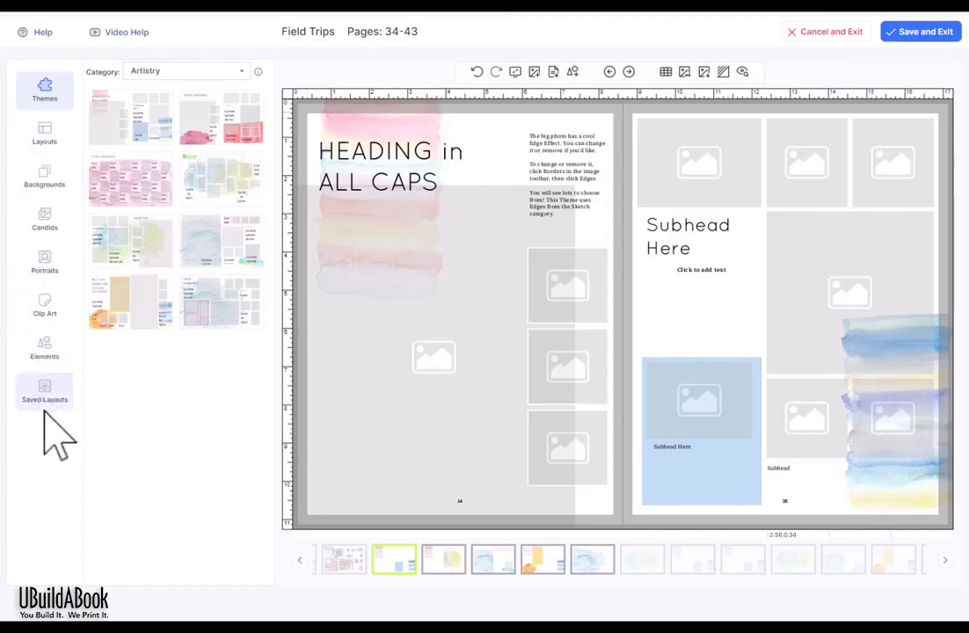
{"action": "left_click", "coordinate": [59, 134]}
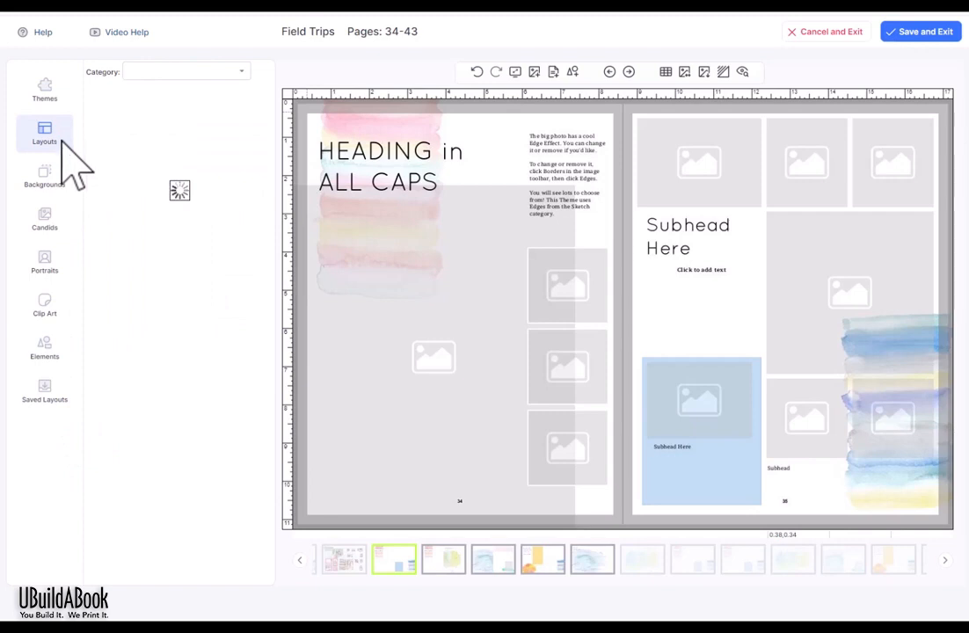
{"action": "left_click", "coordinate": [54, 176]}
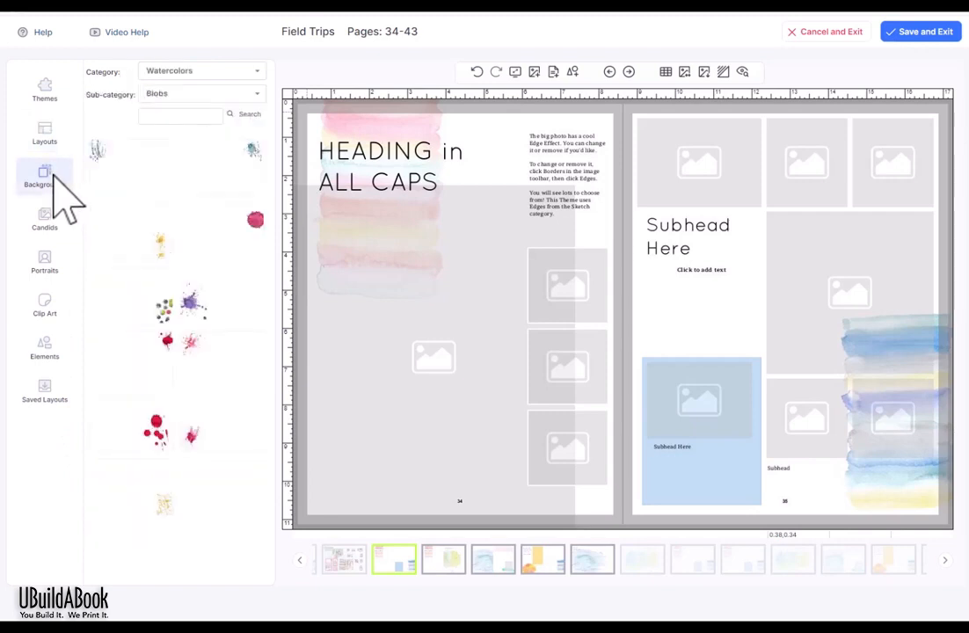
{"action": "left_click", "coordinate": [48, 93]}
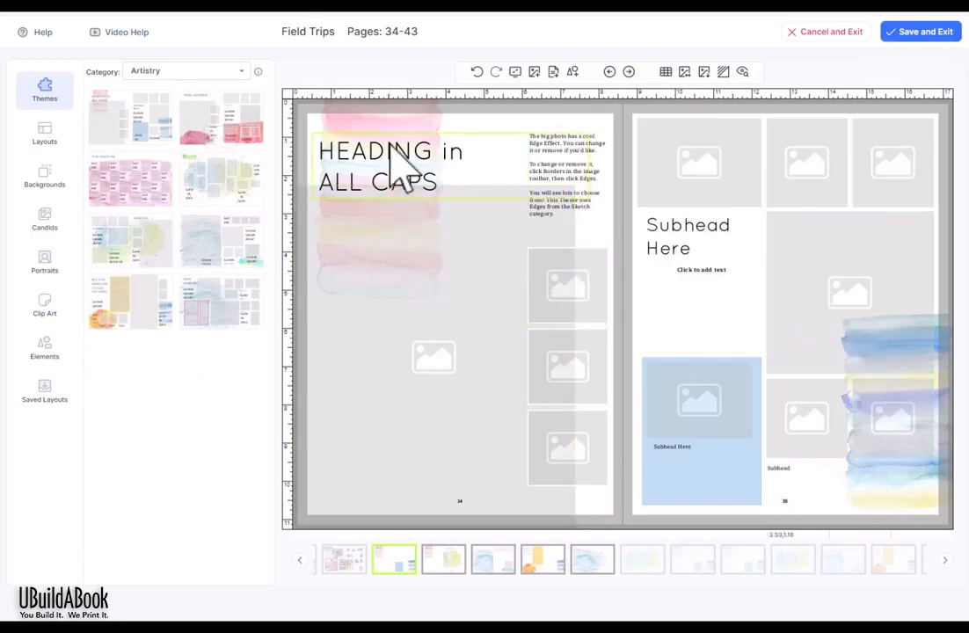
Step: Try an Awesome Eighties theme on the spread, dismiss the overflow warning, and undo it
{"action": "left_click", "coordinate": [231, 74]}
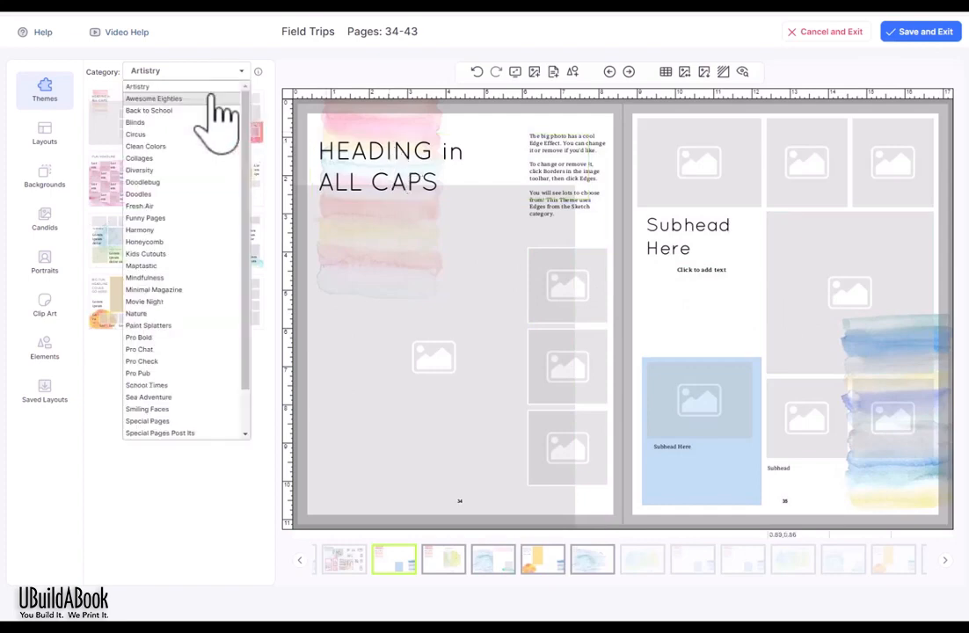
{"action": "left_click", "coordinate": [212, 98]}
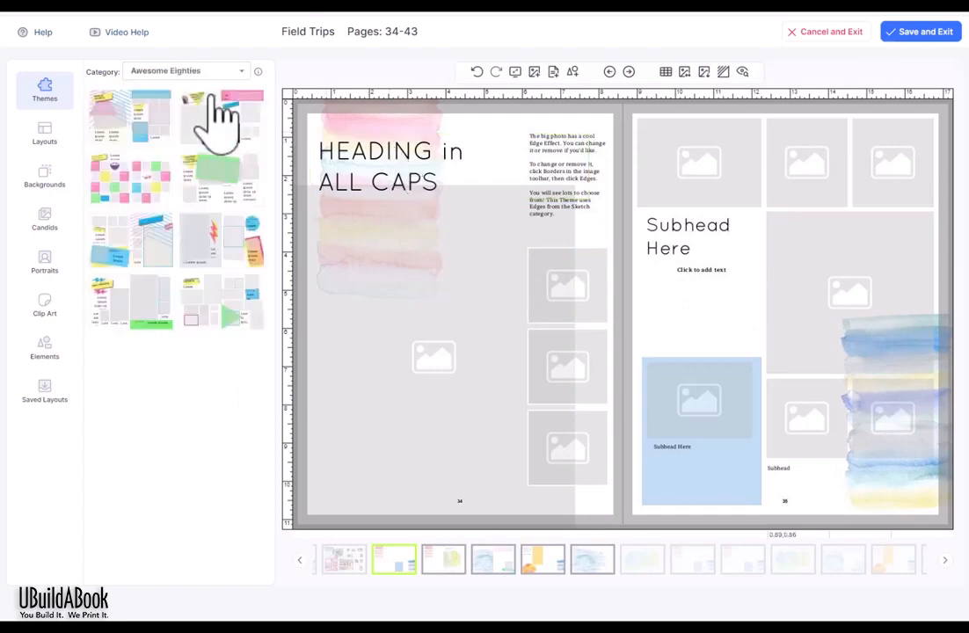
{"action": "left_click", "coordinate": [149, 72]}
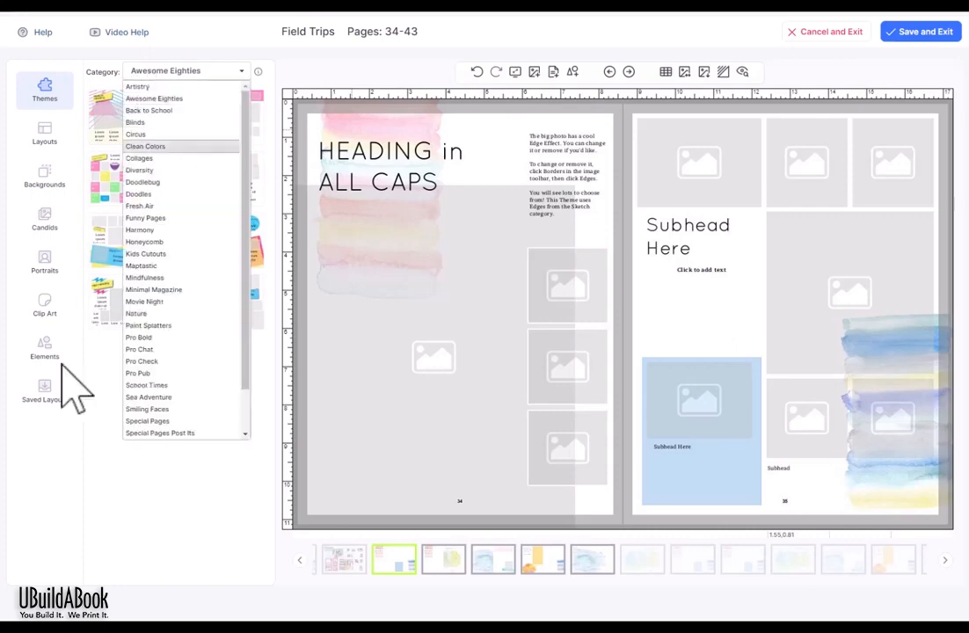
{"action": "left_click", "coordinate": [201, 73]}
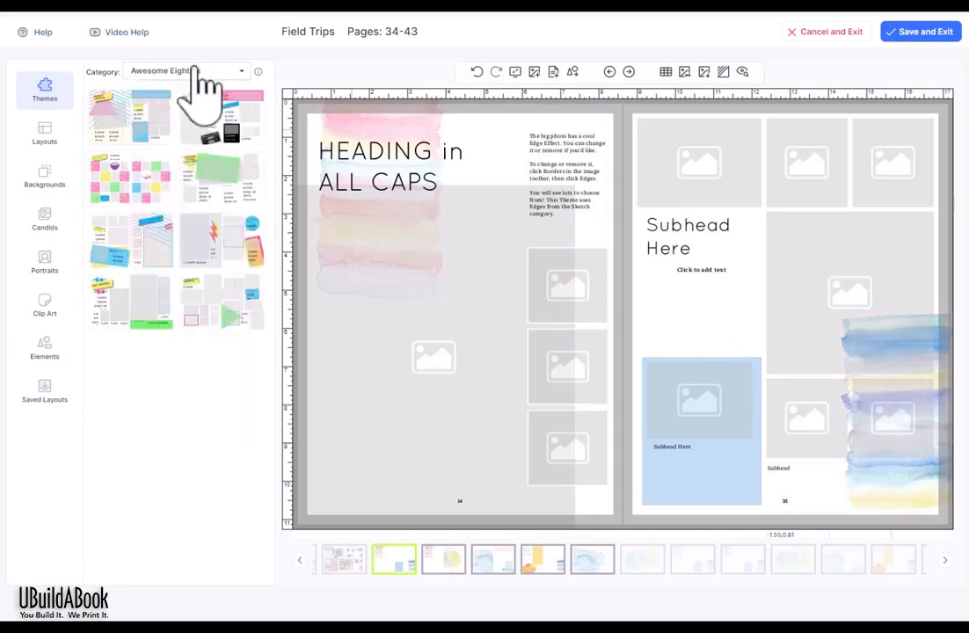
{"action": "left_click_drag", "start_coordinate": [215, 255], "coordinate": [871, 357]}
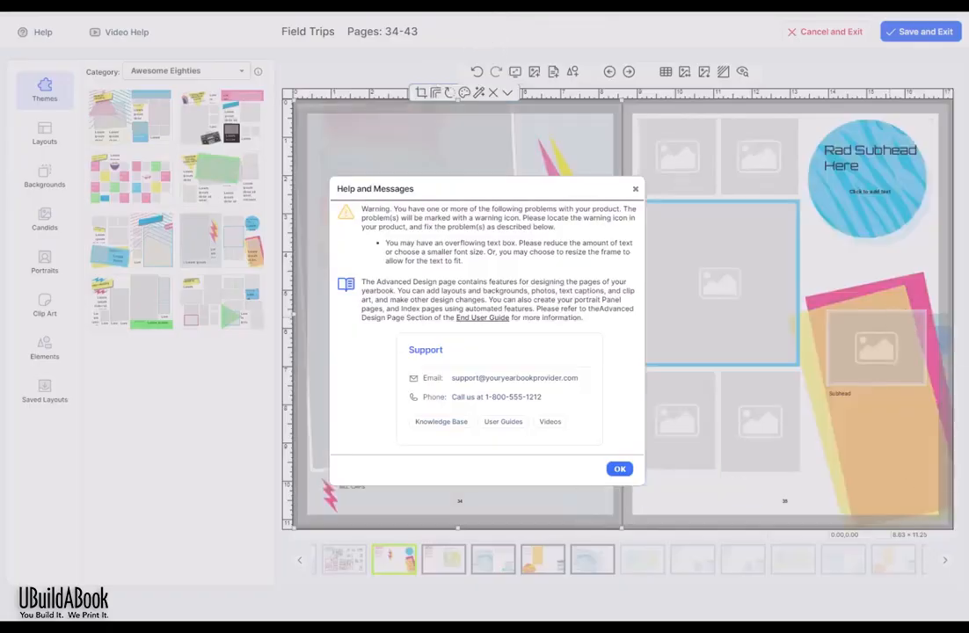
{"action": "left_click", "coordinate": [635, 188]}
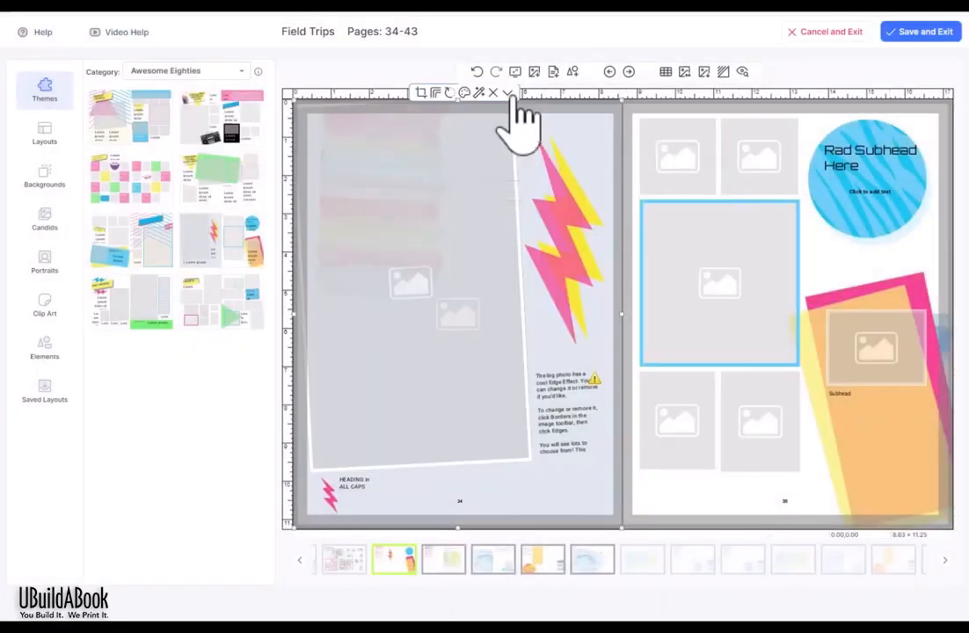
{"action": "left_click", "coordinate": [475, 73]}
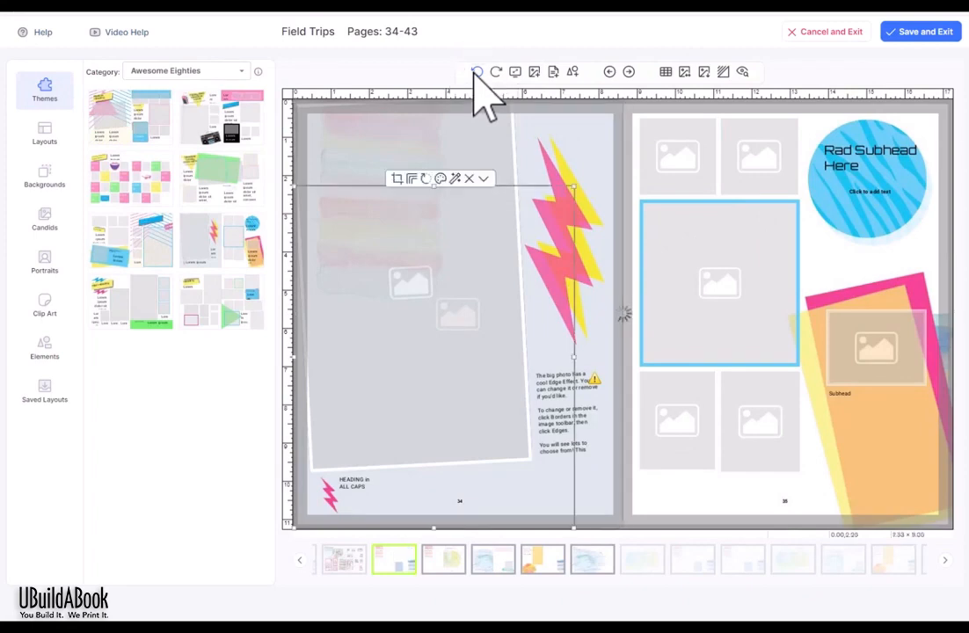
{"action": "left_click", "coordinate": [476, 72]}
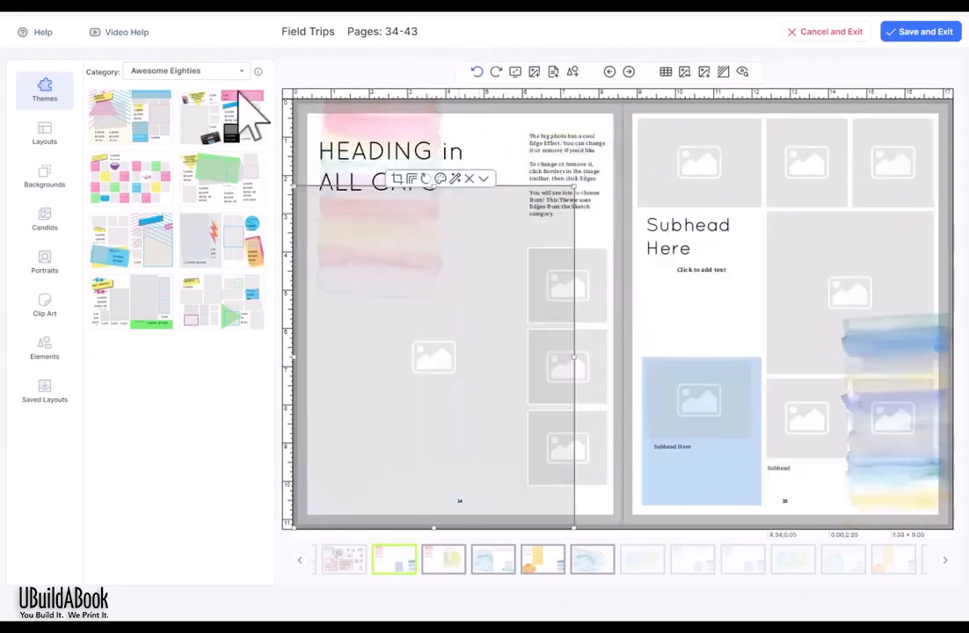
Step: Apply the pink watercolour Artistry theme to the spread and review the theme's details
{"action": "left_click", "coordinate": [161, 74]}
{"action": "left_click", "coordinate": [165, 83]}
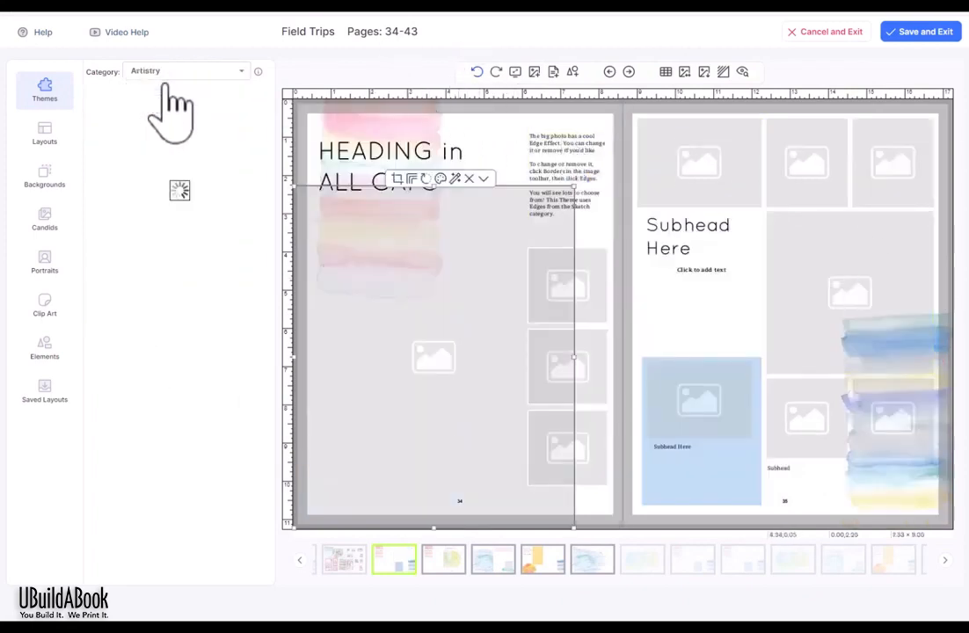
{"action": "left_click_drag", "start_coordinate": [210, 181], "coordinate": [622, 203]}
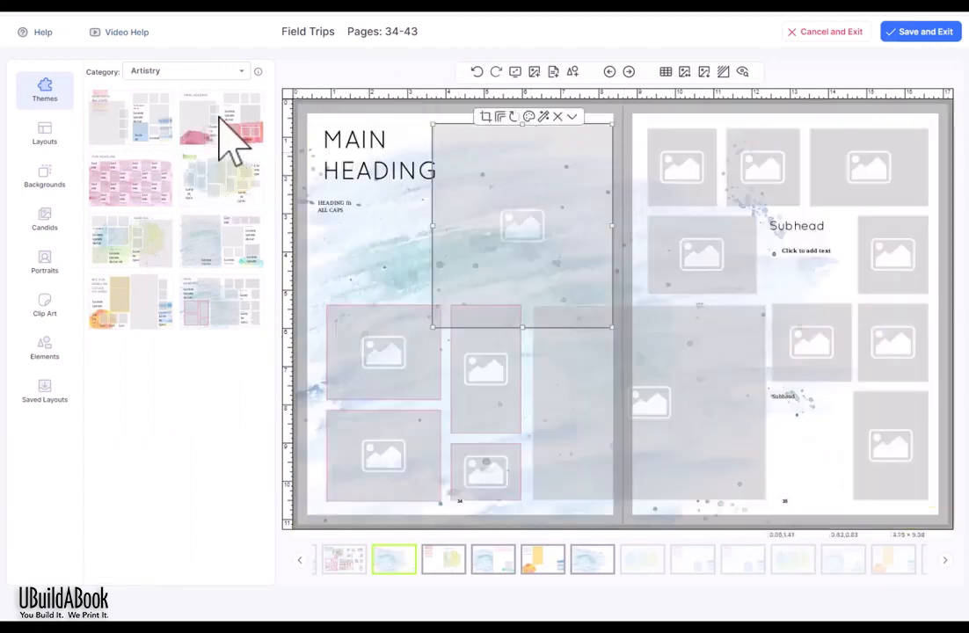
{"action": "left_click_drag", "start_coordinate": [227, 141], "coordinate": [643, 502]}
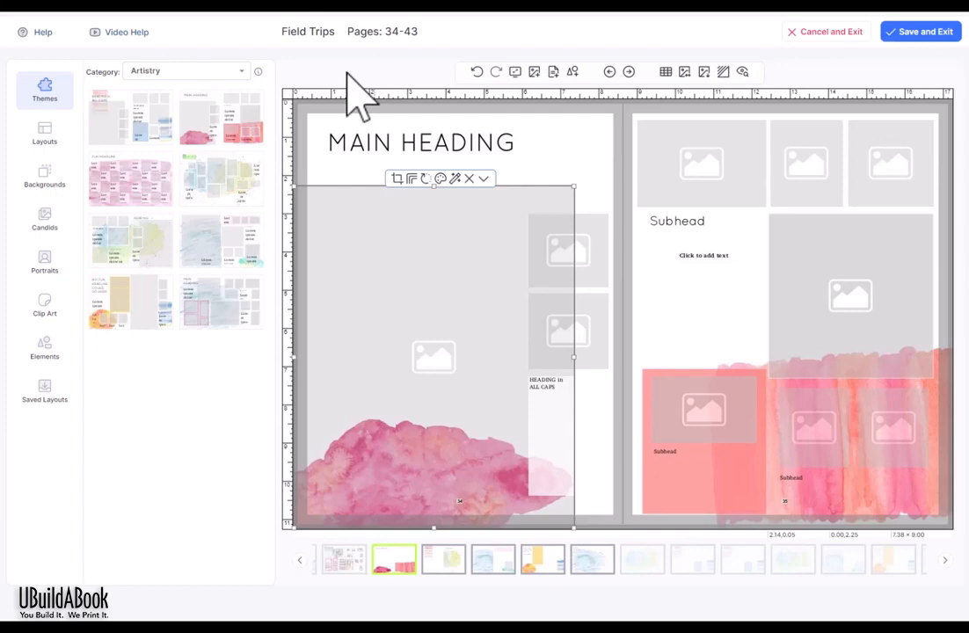
{"action": "left_click", "coordinate": [257, 71]}
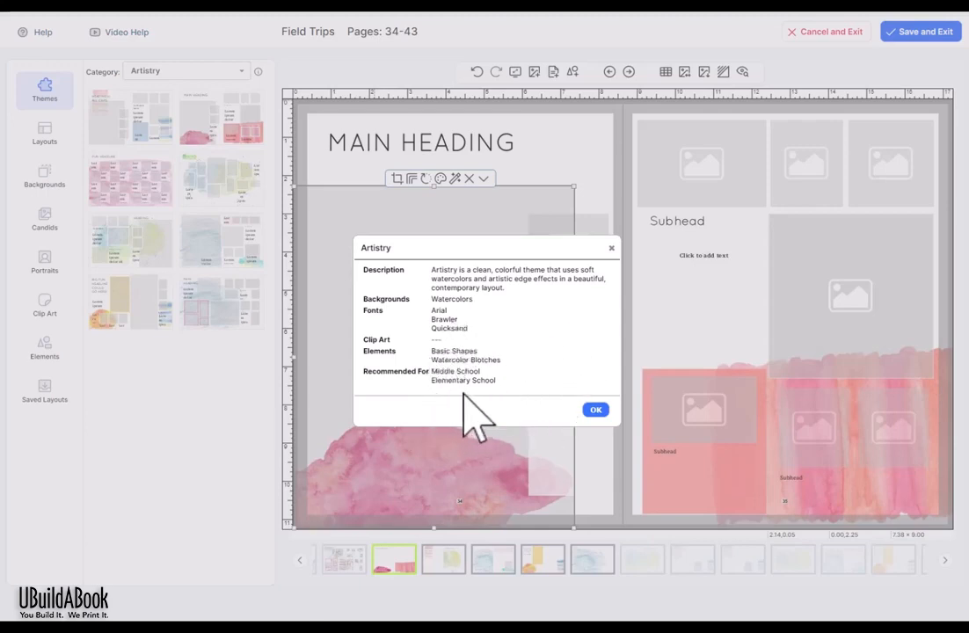
{"action": "left_click", "coordinate": [610, 249]}
{"action": "left_click", "coordinate": [42, 137]}
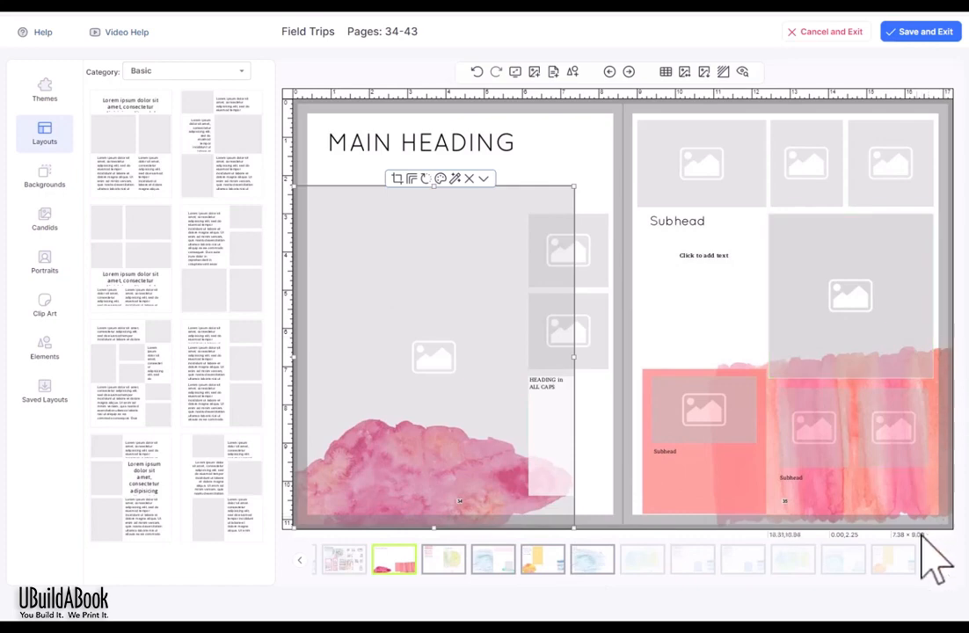
Step: Select the MAIN HEADING box and large photo frame, then try a different left-page layout
{"action": "left_click", "coordinate": [351, 148]}
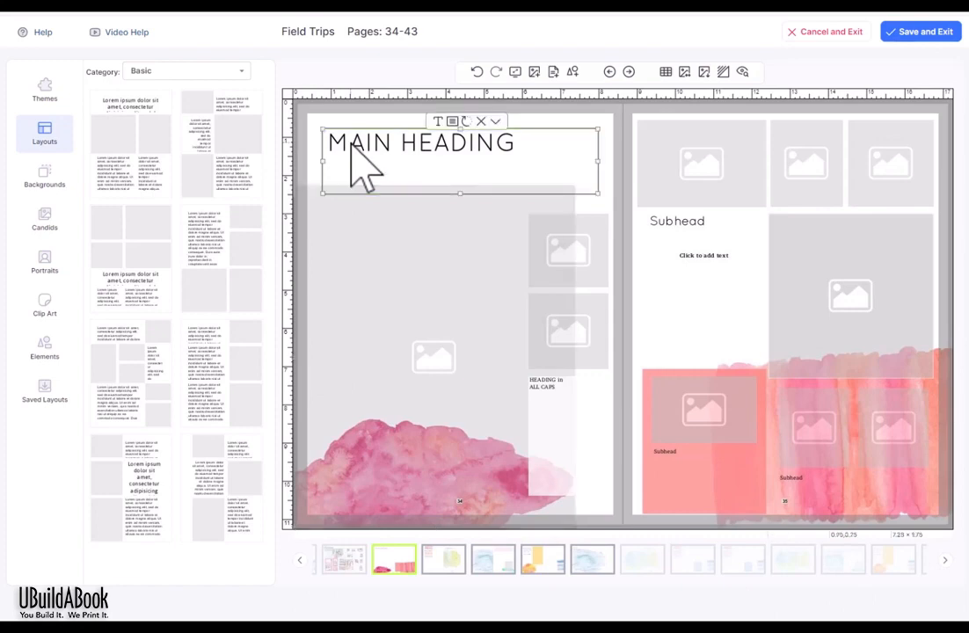
{"action": "left_click", "coordinate": [421, 280]}
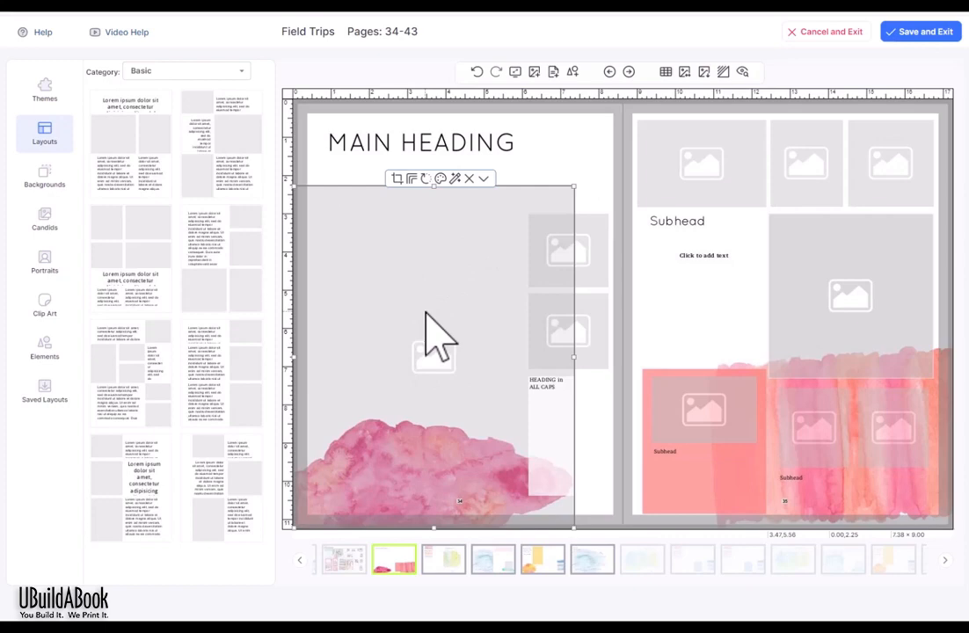
{"action": "left_click", "coordinate": [476, 163]}
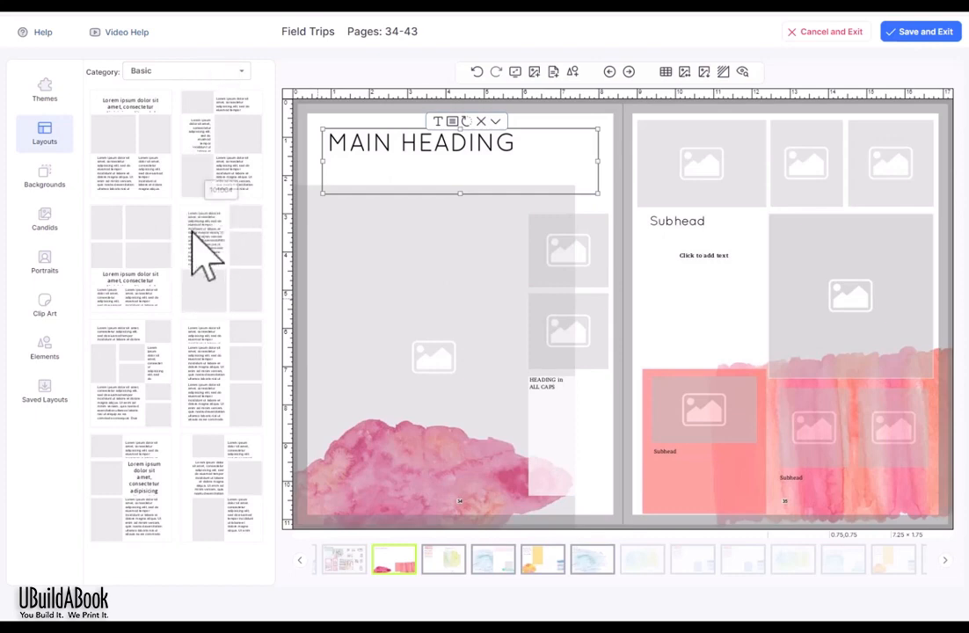
{"action": "left_click_drag", "start_coordinate": [193, 230], "coordinate": [418, 286]}
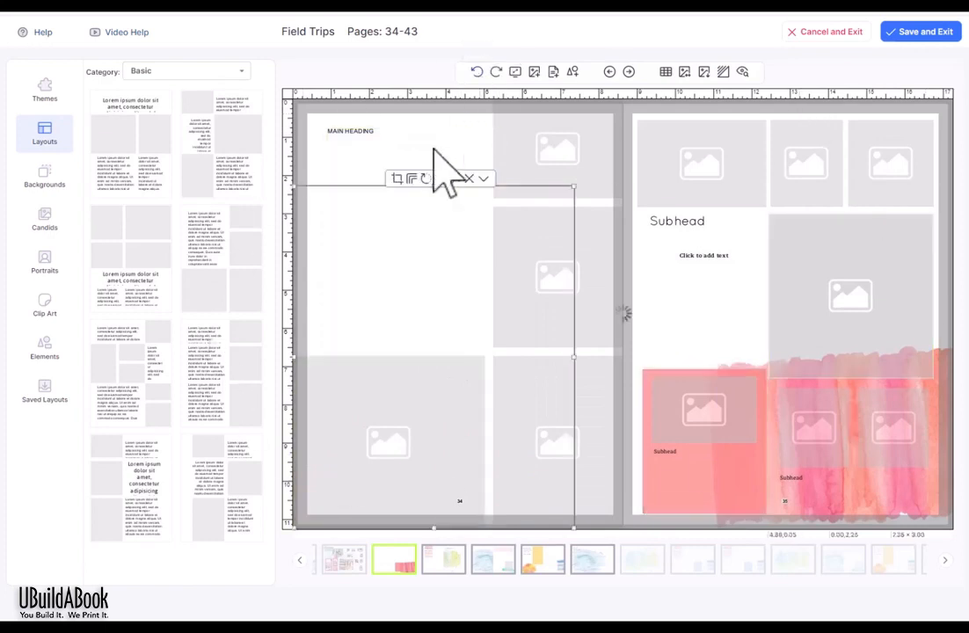
Step: Browse the Editorial A, Editorial B and Editorial C layout categories
{"action": "left_click", "coordinate": [218, 72]}
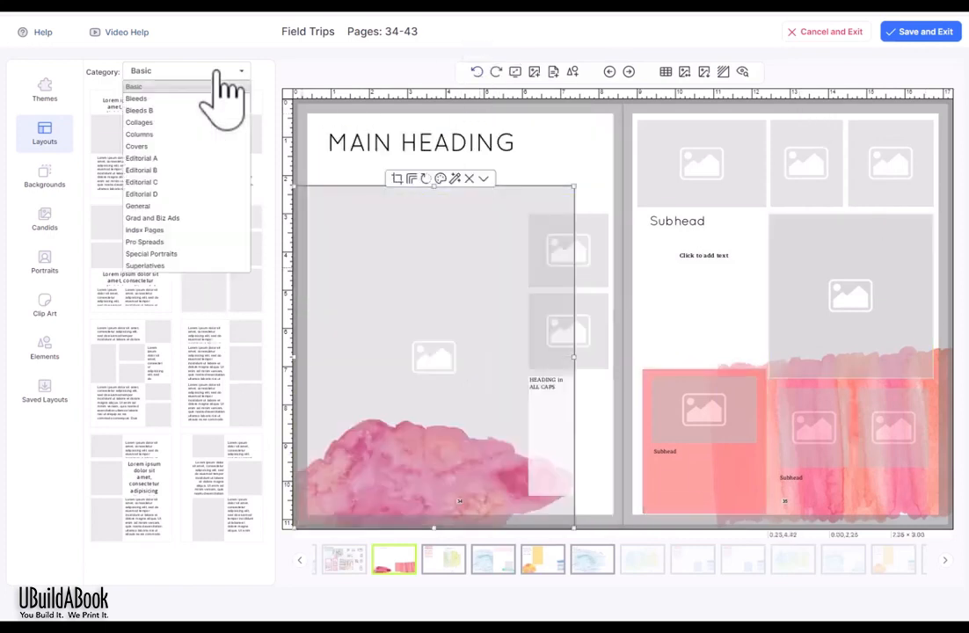
{"action": "left_click", "coordinate": [199, 159]}
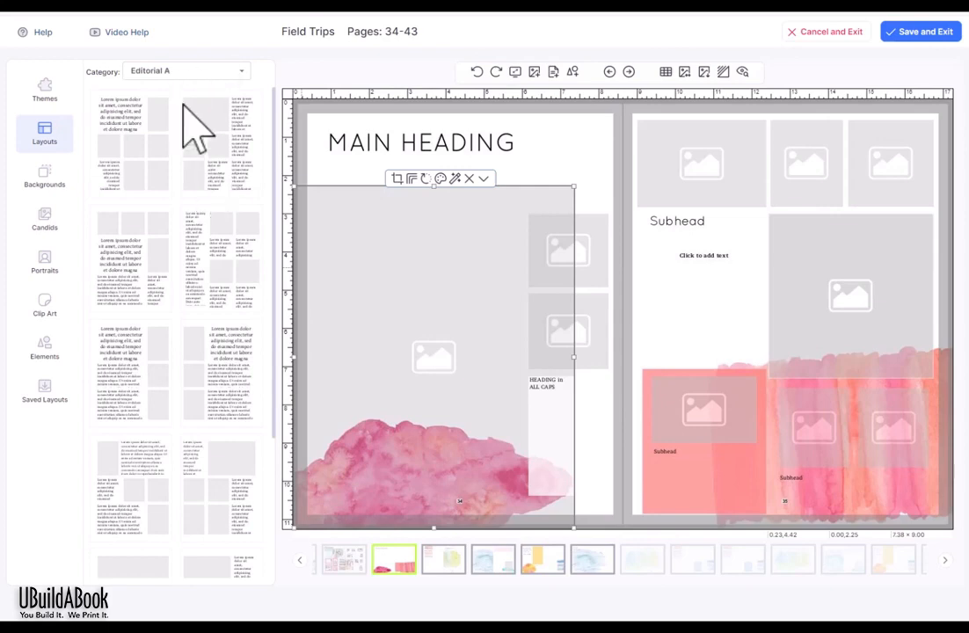
{"action": "scroll", "coordinate": [169, 145], "scroll_direction": "down", "scroll_amount": 2}
{"action": "left_click", "coordinate": [181, 72]}
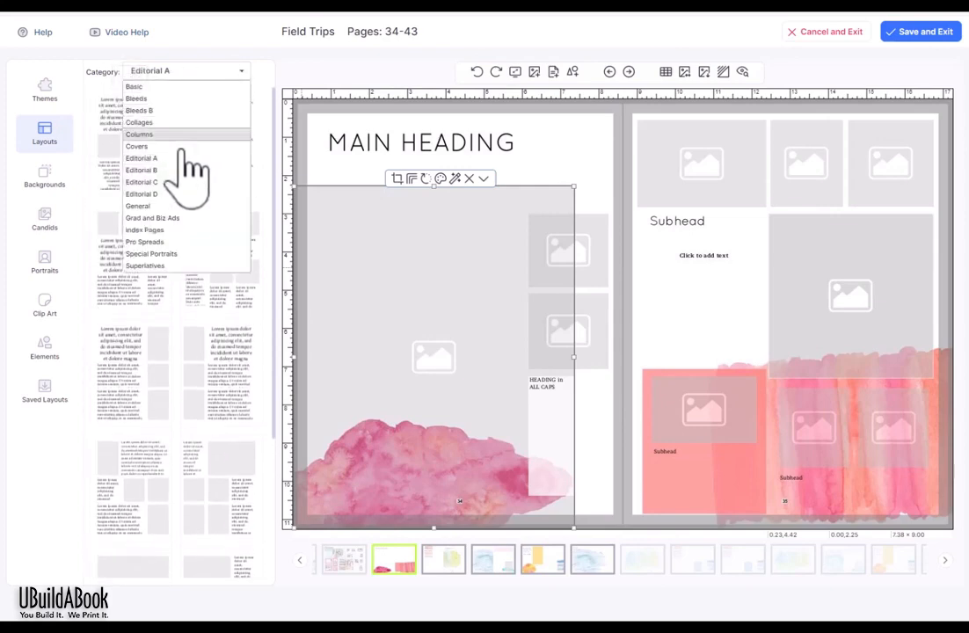
{"action": "left_click", "coordinate": [180, 169]}
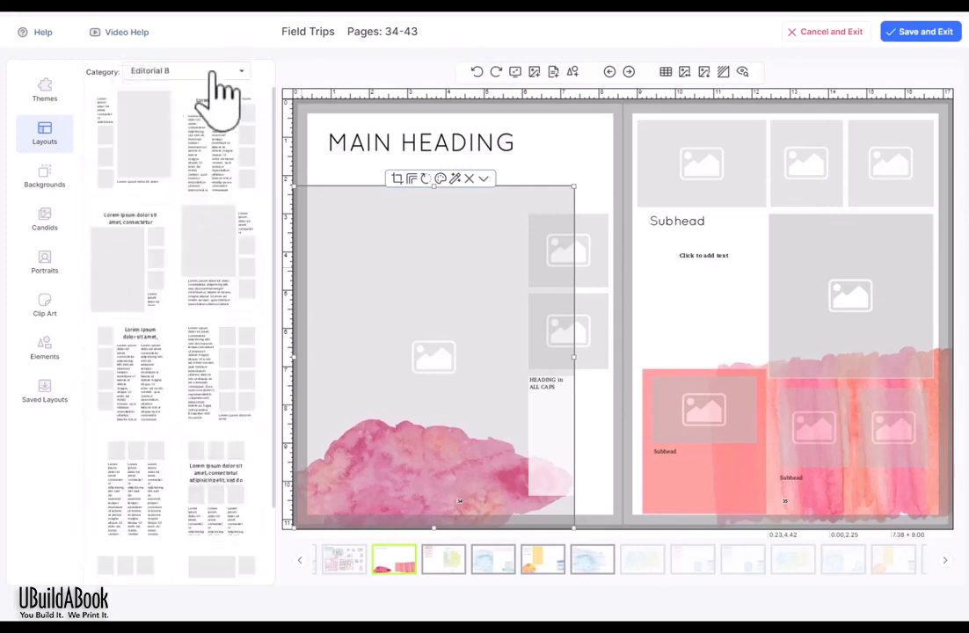
{"action": "left_click", "coordinate": [213, 73]}
{"action": "left_click", "coordinate": [196, 183]}
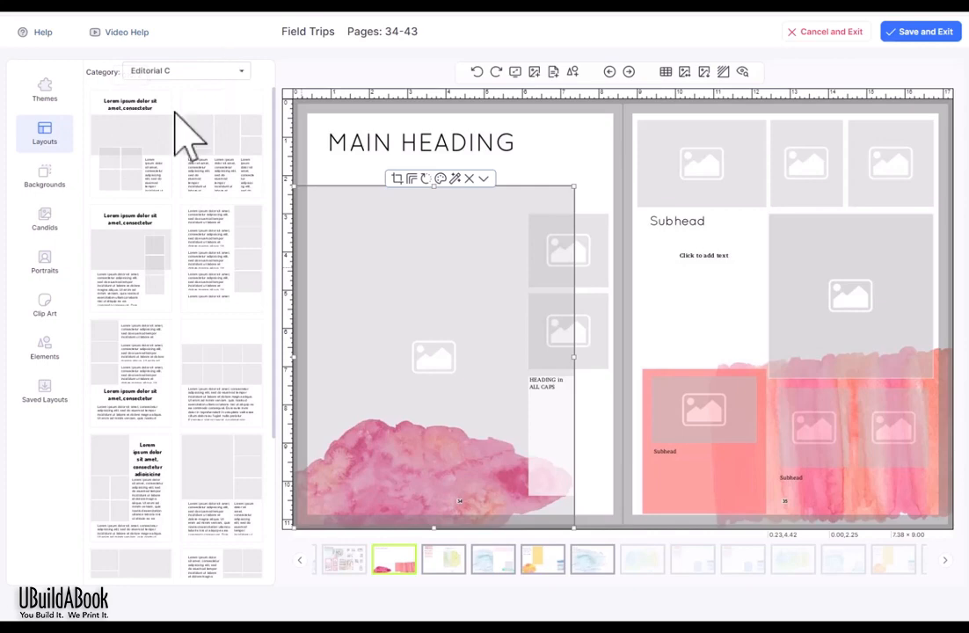
{"action": "left_click", "coordinate": [46, 181]}
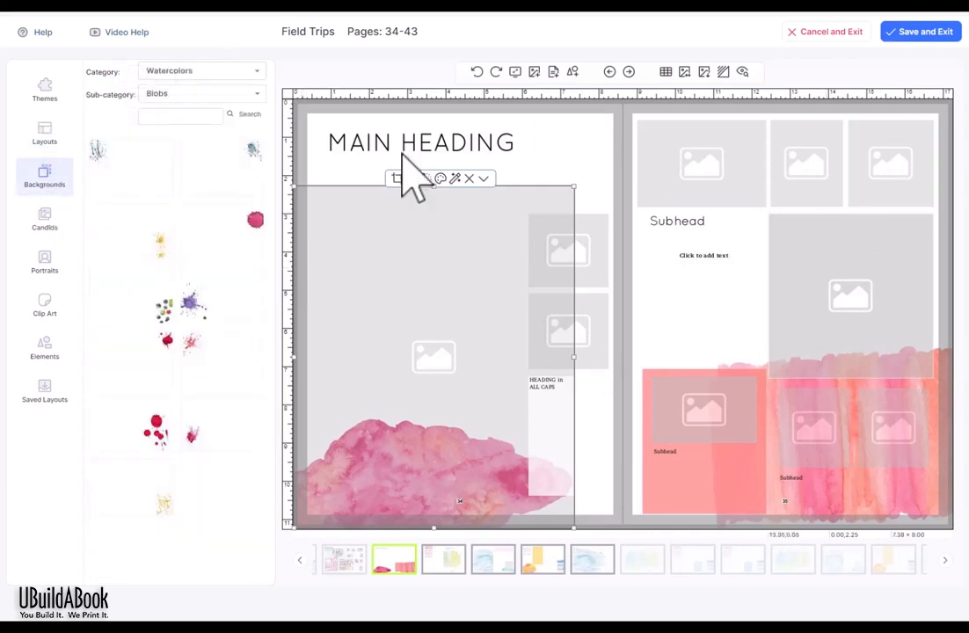
Step: Apply yellow and red splatter backgrounds, browse Broad Strokes and Papers, then undo the trial green paper
{"action": "left_click_drag", "start_coordinate": [150, 224], "coordinate": [623, 314]}
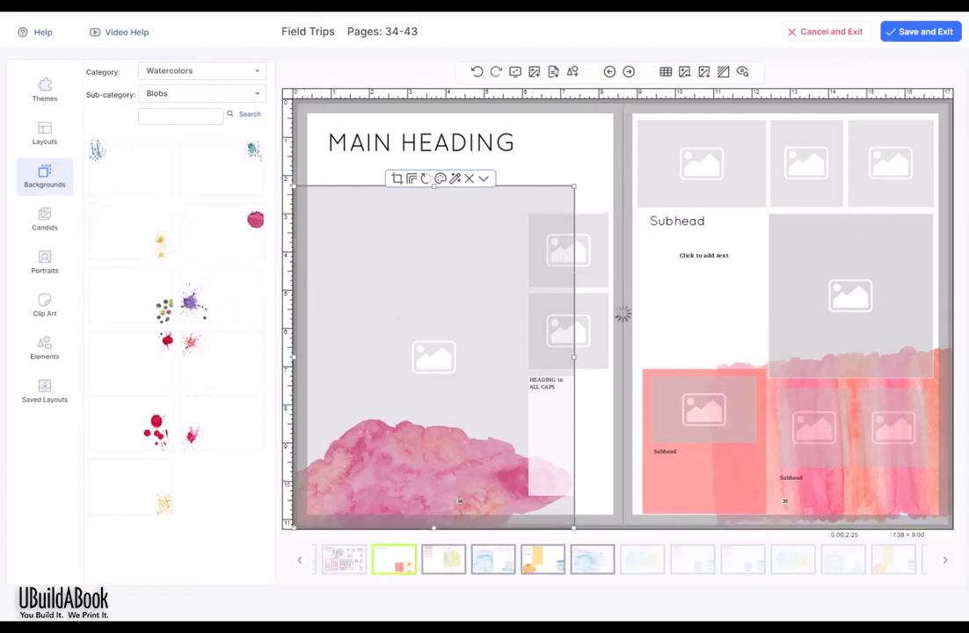
{"action": "left_click_drag", "start_coordinate": [206, 408], "coordinate": [775, 321]}
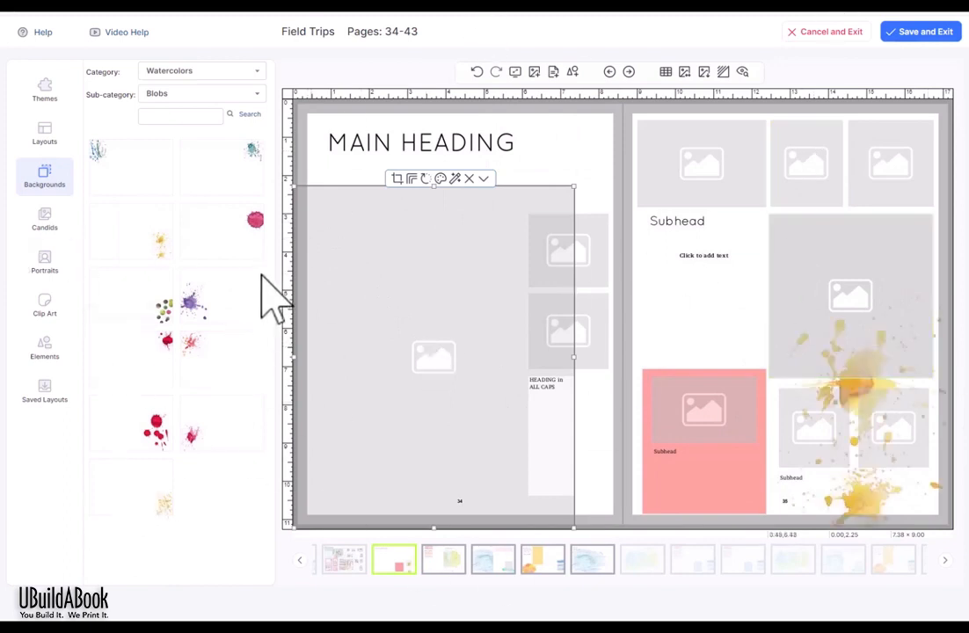
{"action": "left_click", "coordinate": [215, 77]}
{"action": "left_click", "coordinate": [217, 93]}
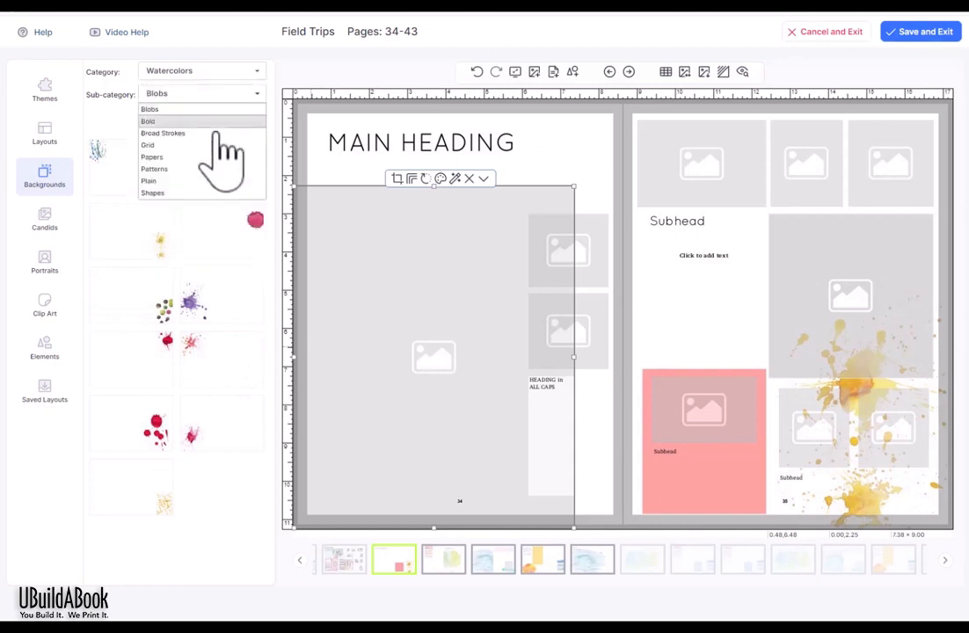
{"action": "left_click", "coordinate": [215, 132]}
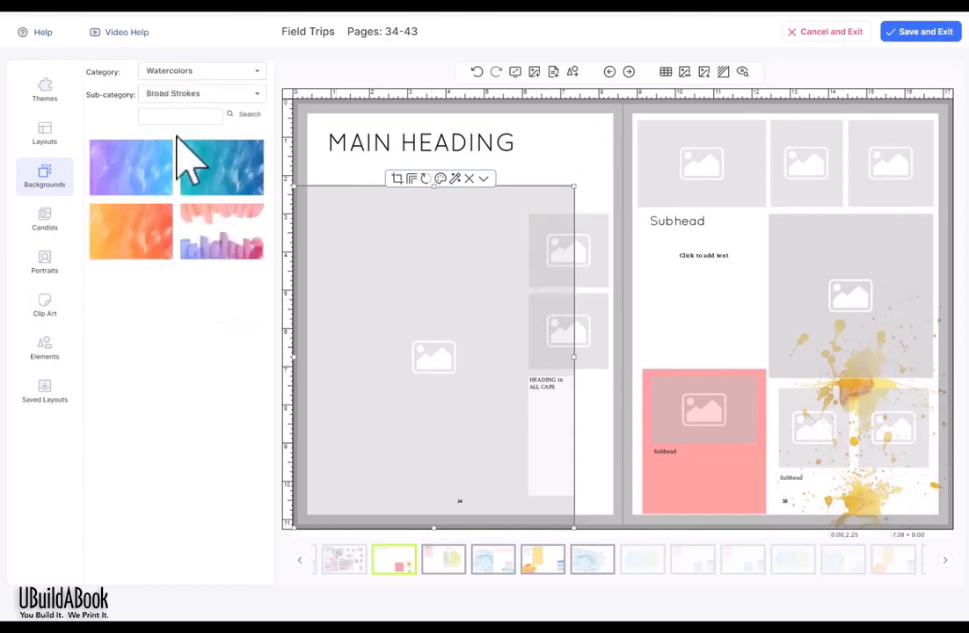
{"action": "left_click", "coordinate": [188, 93]}
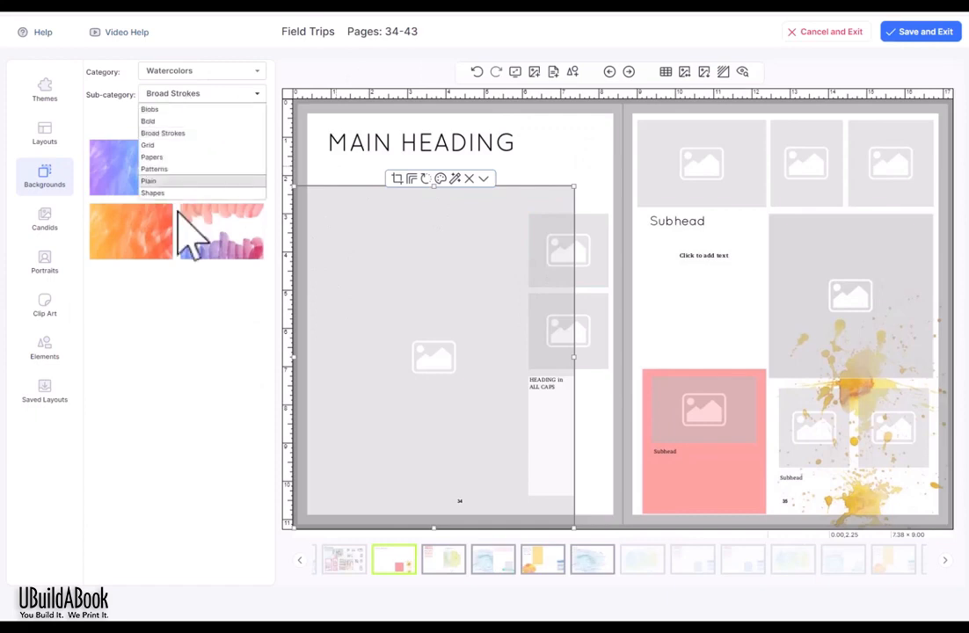
{"action": "left_click", "coordinate": [215, 158]}
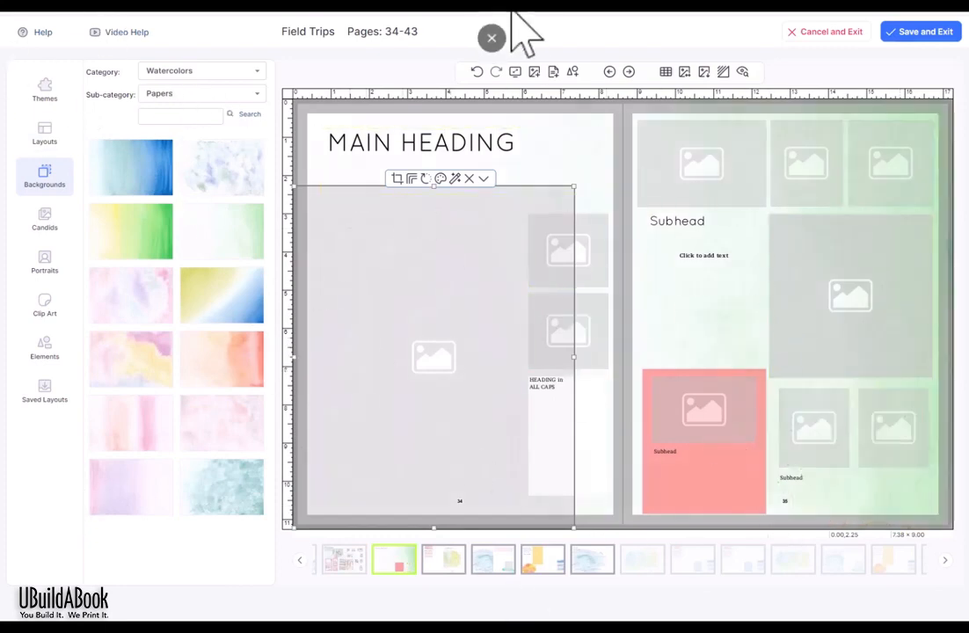
{"action": "left_click", "coordinate": [477, 72]}
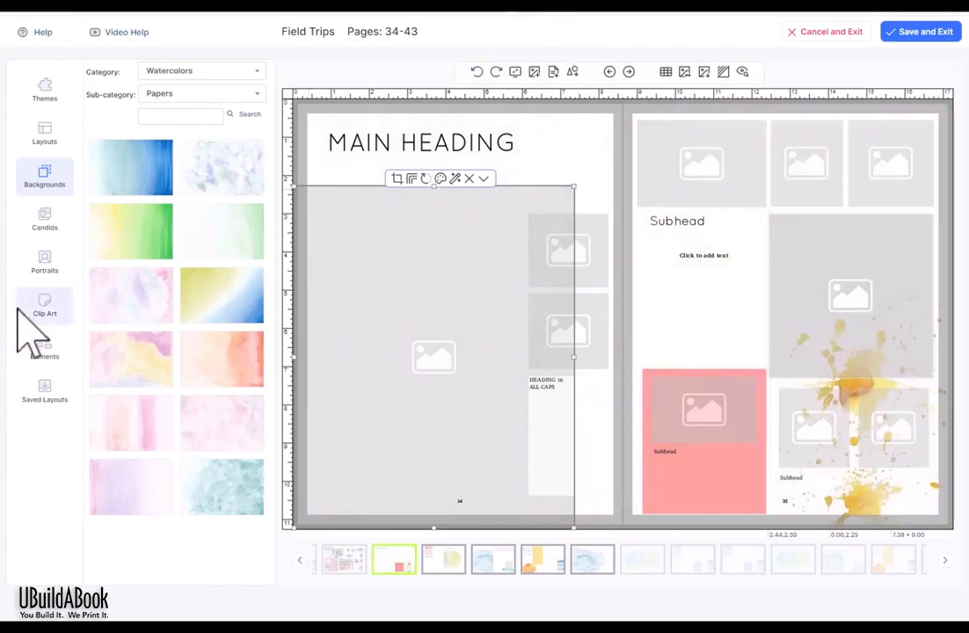
{"action": "left_click", "coordinate": [46, 224]}
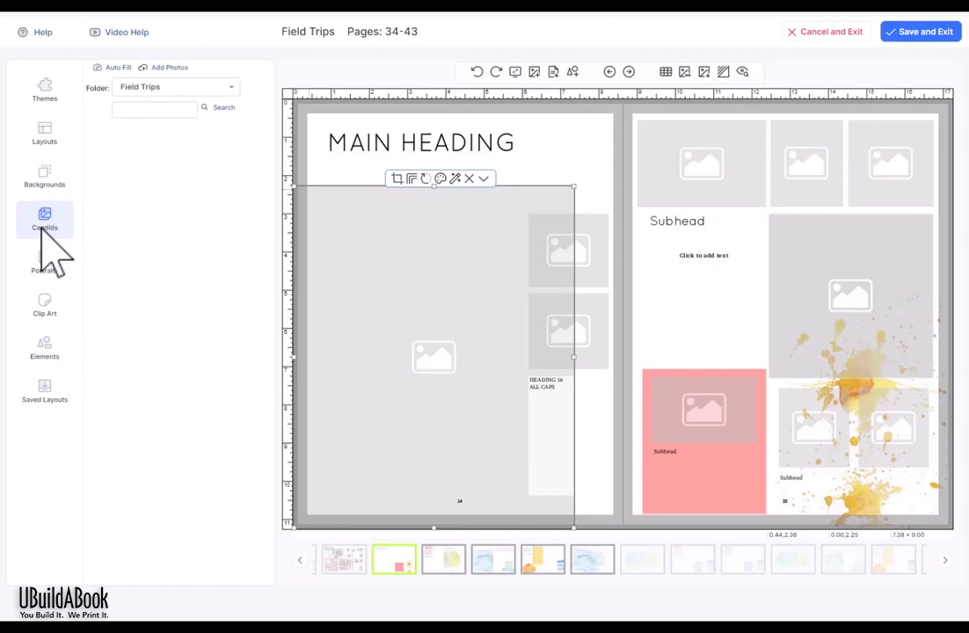
Step: Look through the Academics, Community and Portraits candid folders, then return to Field Trips
{"action": "left_click", "coordinate": [211, 90]}
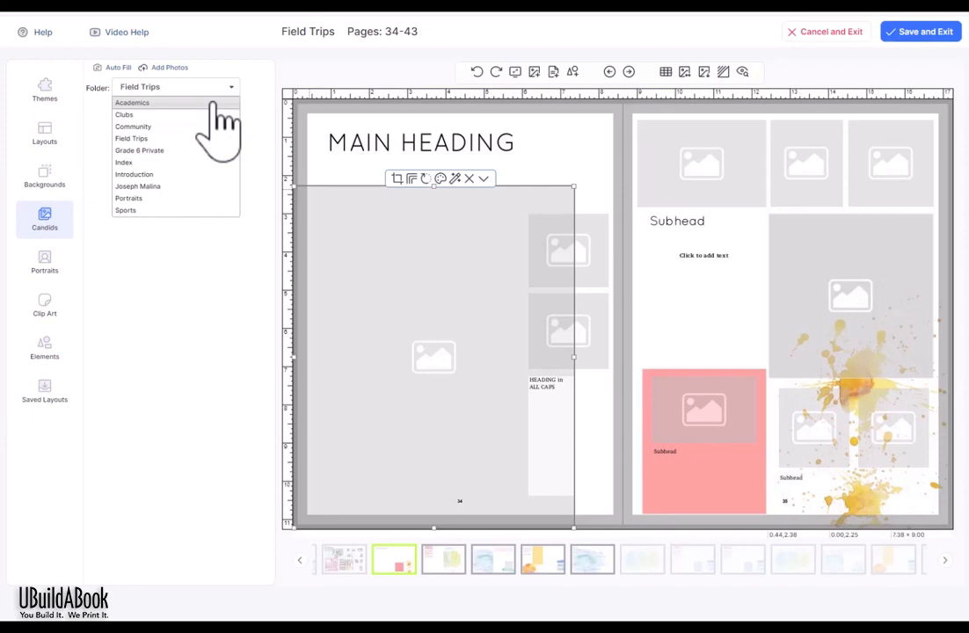
{"action": "left_click", "coordinate": [212, 103]}
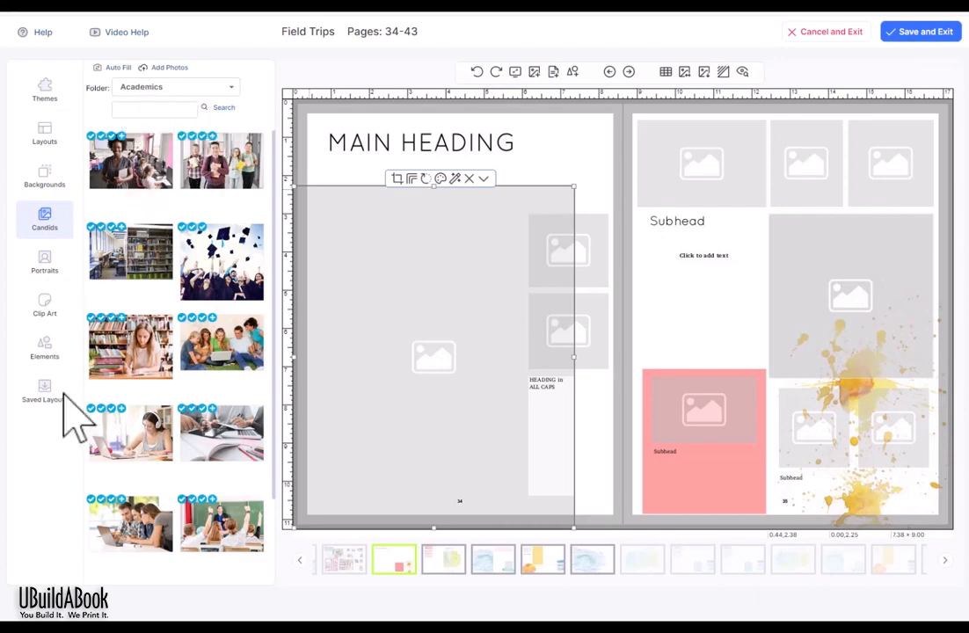
{"action": "left_click", "coordinate": [195, 86]}
{"action": "left_click", "coordinate": [188, 125]}
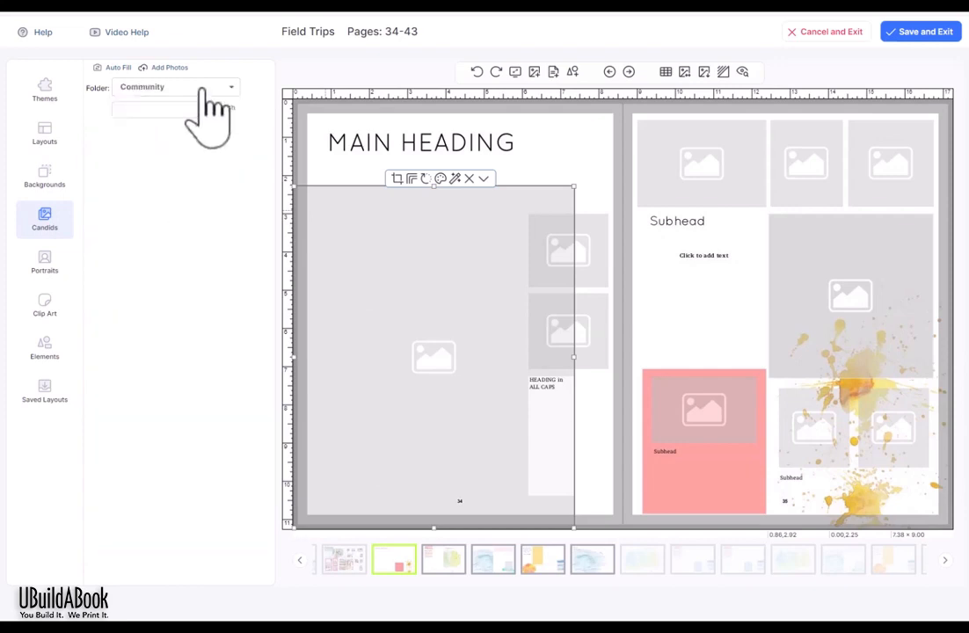
{"action": "left_click", "coordinate": [201, 89]}
{"action": "left_click", "coordinate": [176, 196]}
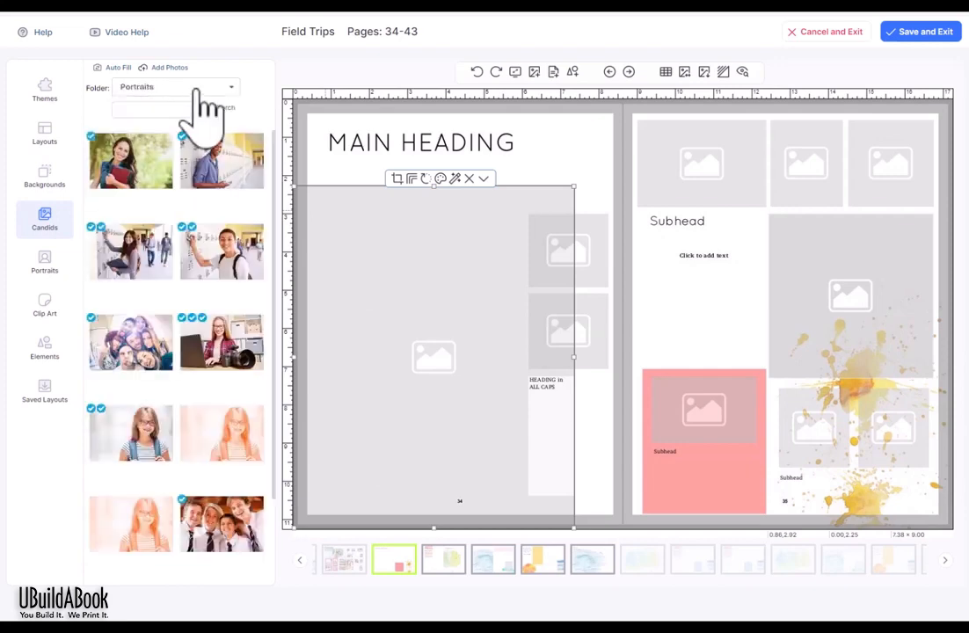
{"action": "left_click", "coordinate": [205, 97]}
{"action": "left_click", "coordinate": [167, 138]}
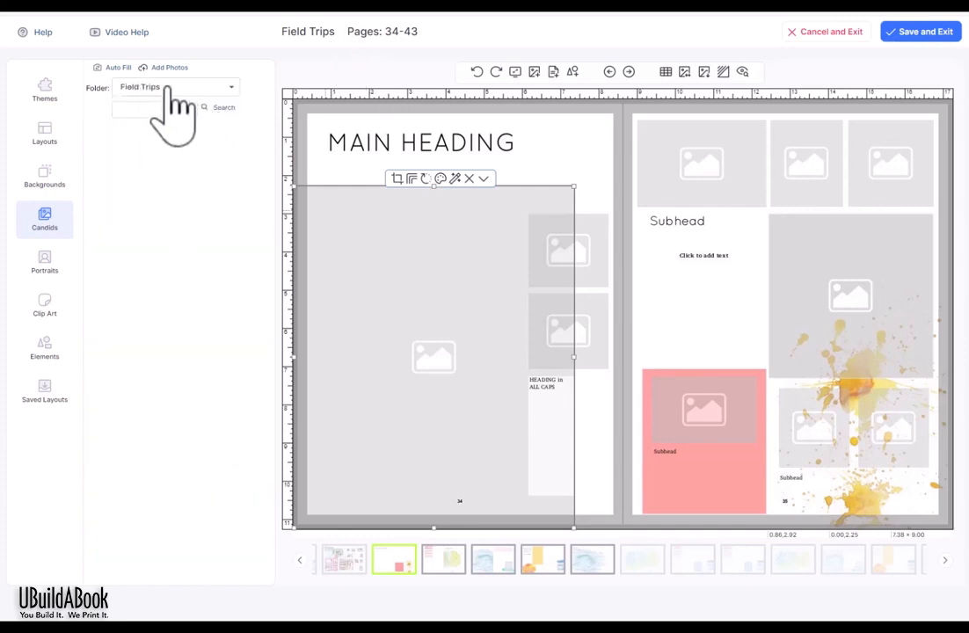
Step: Upload every photo from the folder into Field Trips and decline adding more files
{"action": "left_click", "coordinate": [167, 68]}
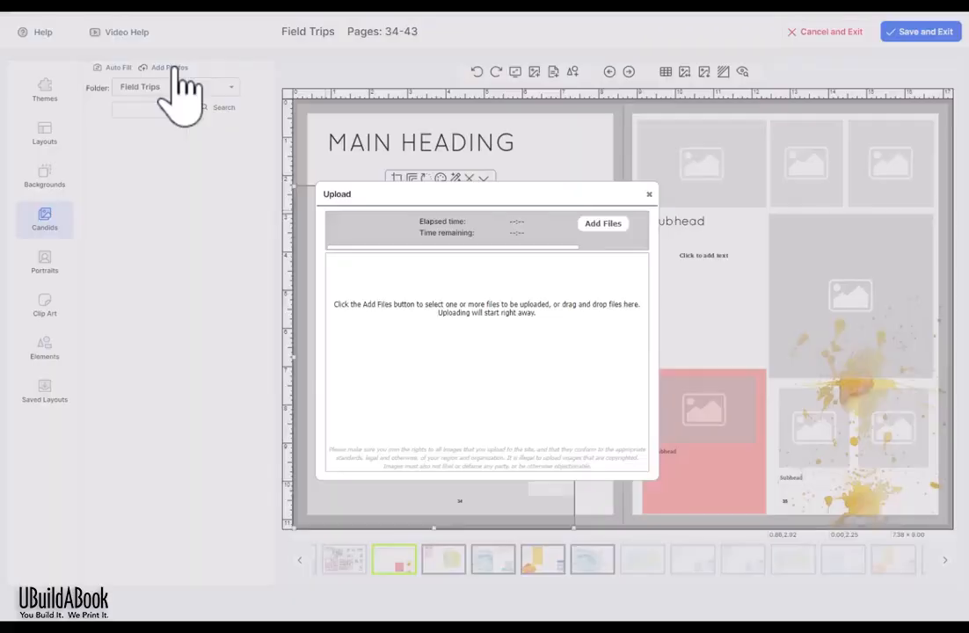
{"action": "left_click", "coordinate": [566, 270]}
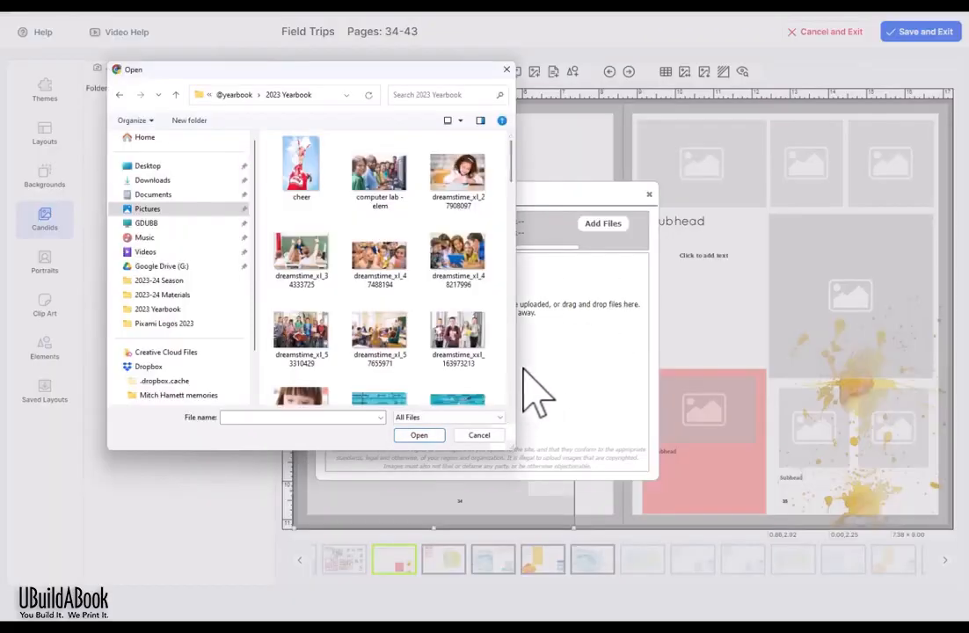
{"action": "left_click_drag", "start_coordinate": [516, 370], "coordinate": [770, 373]}
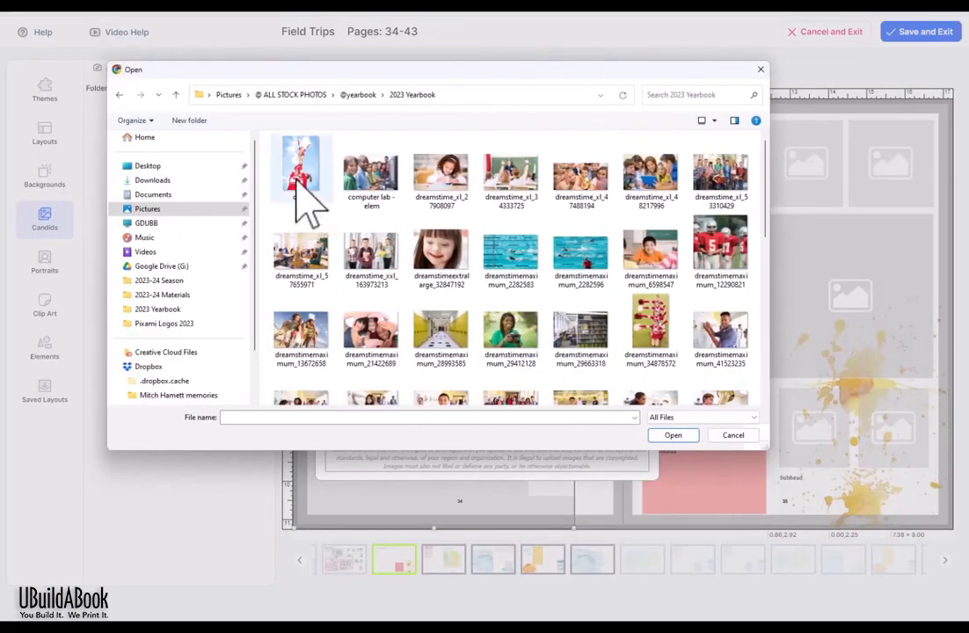
{"action": "key", "text": "ctrl+a"}
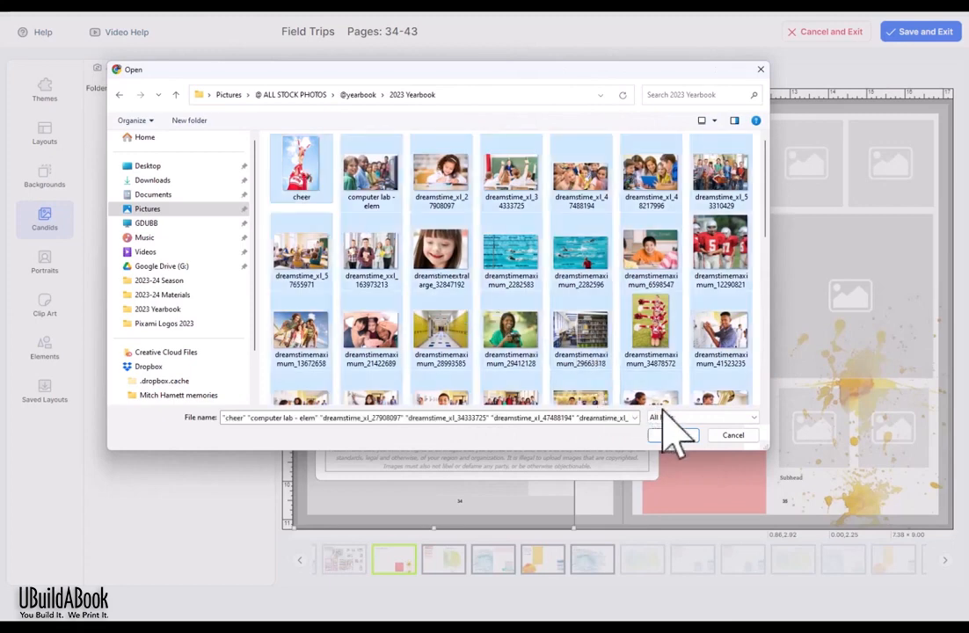
{"action": "left_click", "coordinate": [677, 434]}
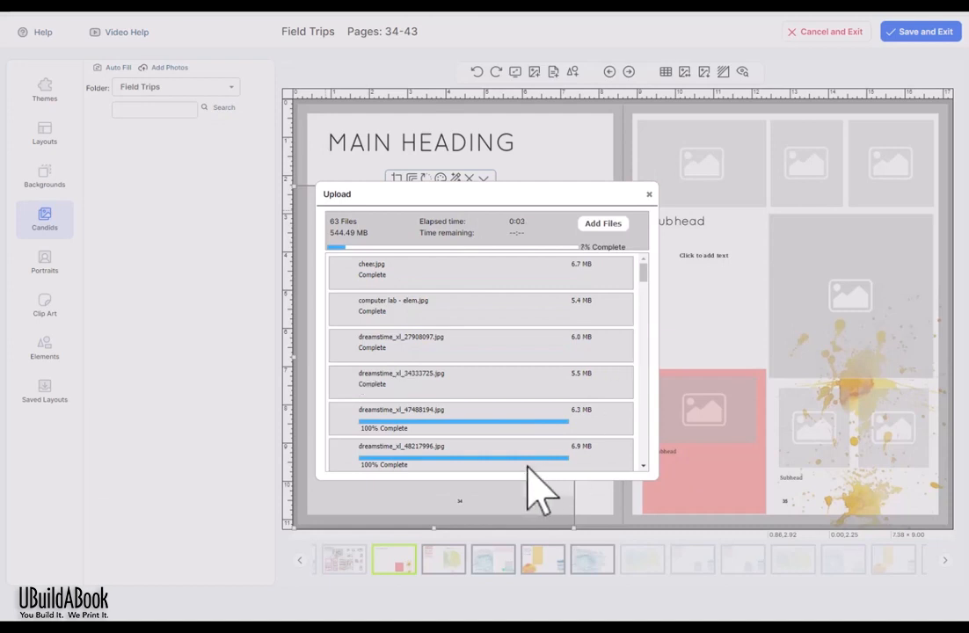
{"action": "scroll", "coordinate": [541, 341], "scroll_direction": "down", "scroll_amount": 1}
{"action": "scroll", "coordinate": [550, 351], "scroll_direction": "down", "scroll_amount": 5}
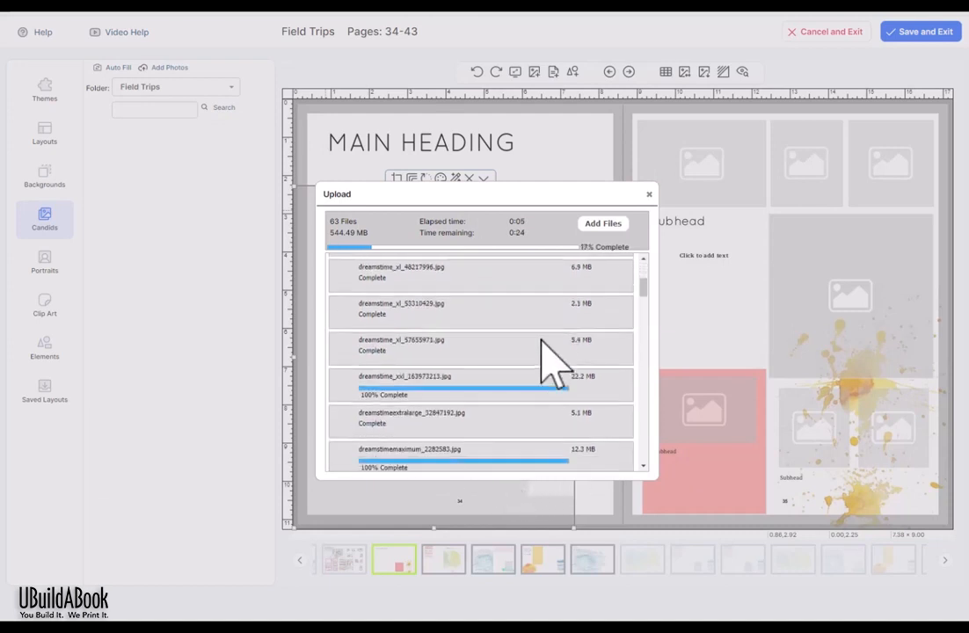
{"action": "scroll", "coordinate": [506, 352], "scroll_direction": "down", "scroll_amount": 4}
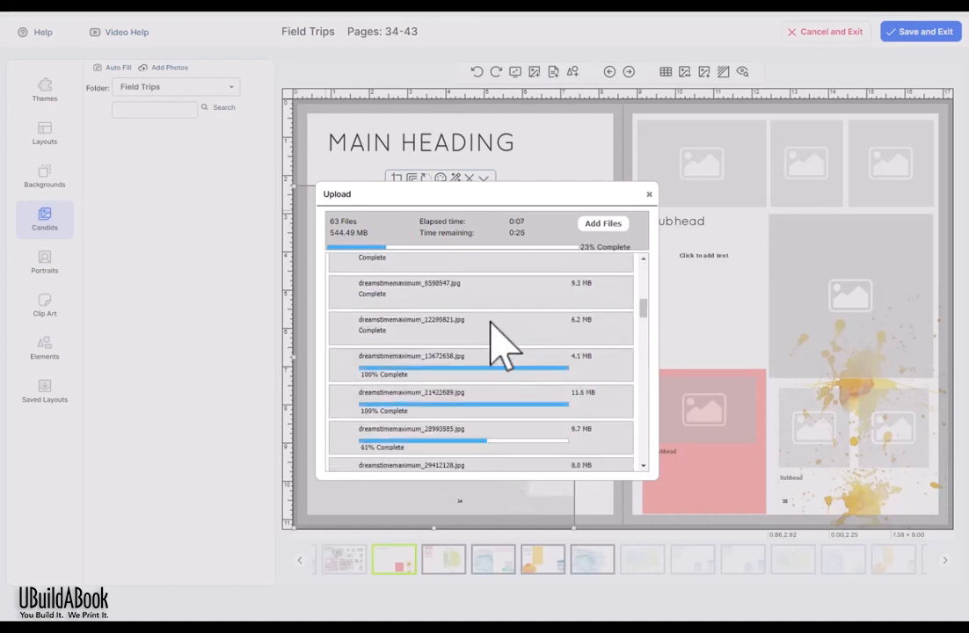
{"action": "scroll", "coordinate": [493, 356], "scroll_direction": "down", "scroll_amount": 2}
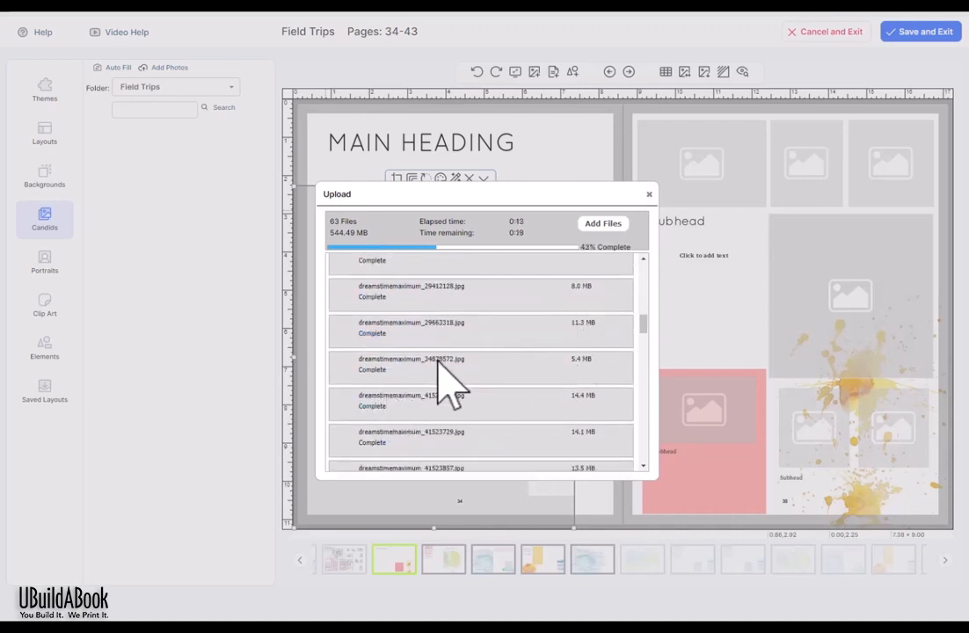
{"action": "scroll", "coordinate": [442, 373], "scroll_direction": "down", "scroll_amount": 3}
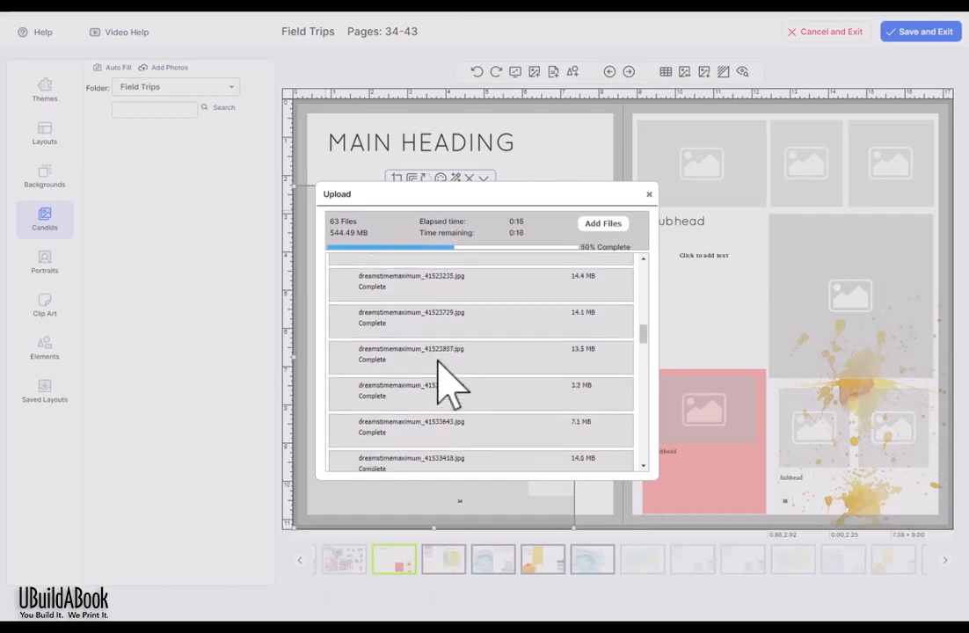
{"action": "scroll", "coordinate": [450, 384], "scroll_direction": "down", "scroll_amount": 6}
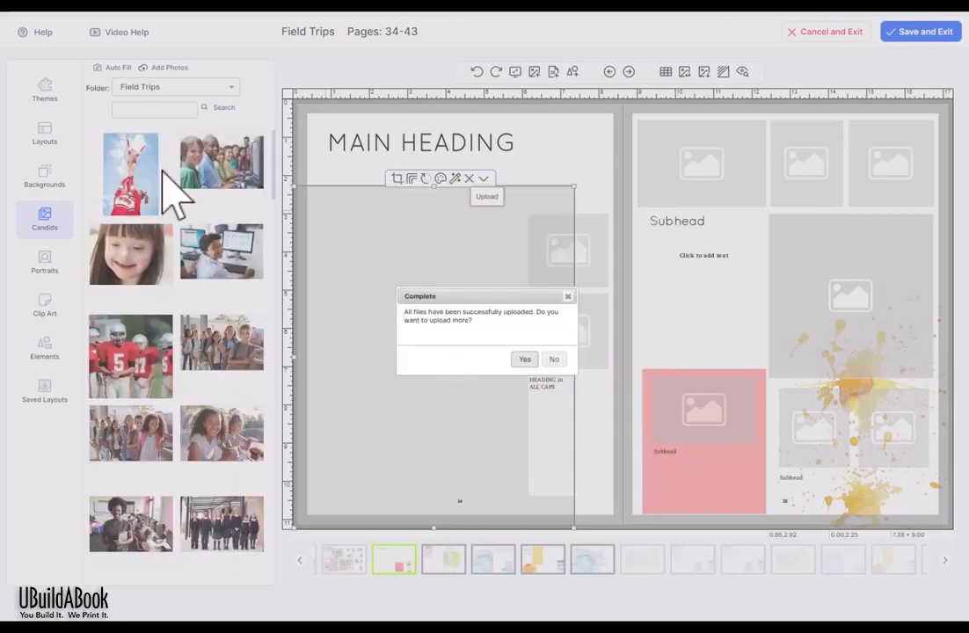
{"action": "left_click", "coordinate": [554, 359]}
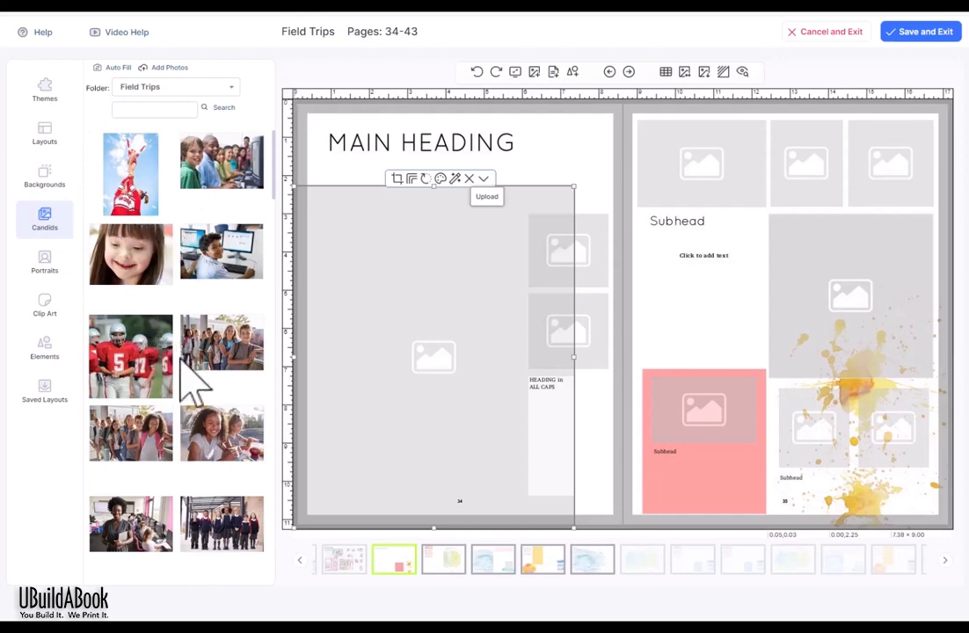
Step: Put the football photo in the large frame and the group and two-girls photos in the small frames
{"action": "left_click_drag", "start_coordinate": [128, 354], "coordinate": [424, 325]}
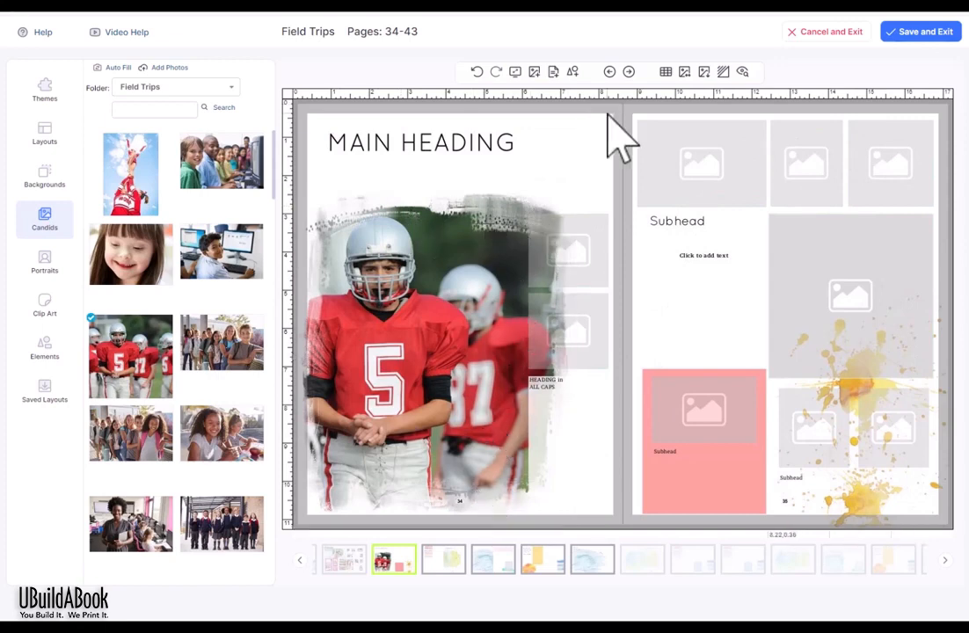
{"action": "left_click_drag", "start_coordinate": [202, 353], "coordinate": [555, 262]}
{"action": "left_click_drag", "start_coordinate": [223, 441], "coordinate": [567, 332]}
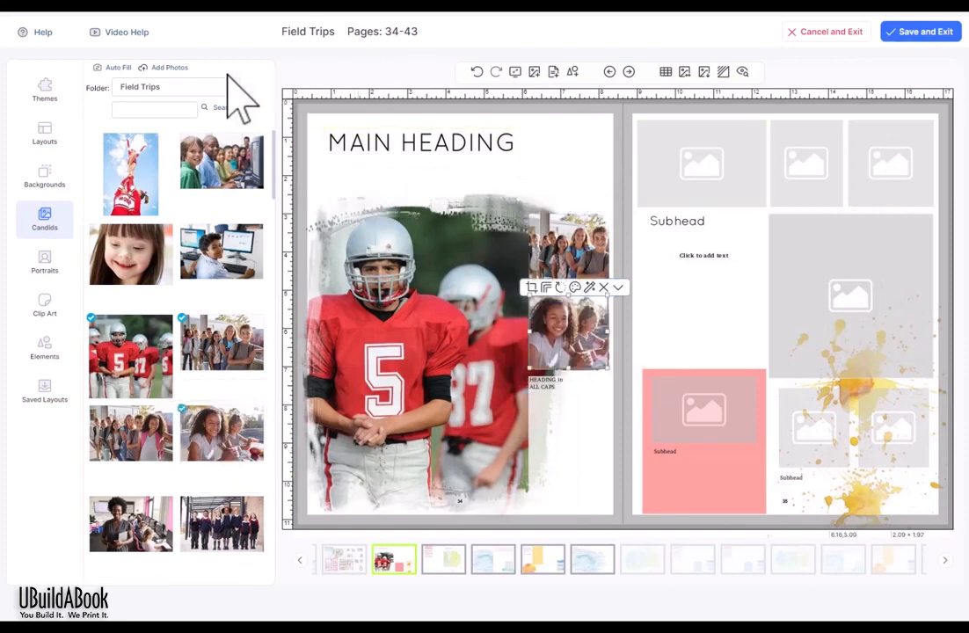
{"action": "left_click", "coordinate": [114, 69]}
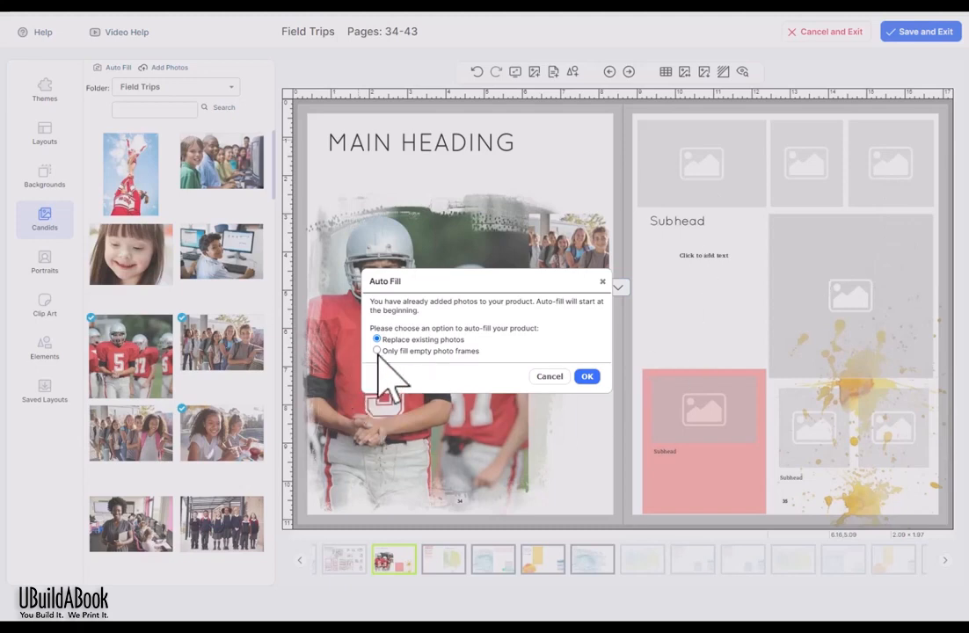
{"action": "left_click", "coordinate": [586, 376]}
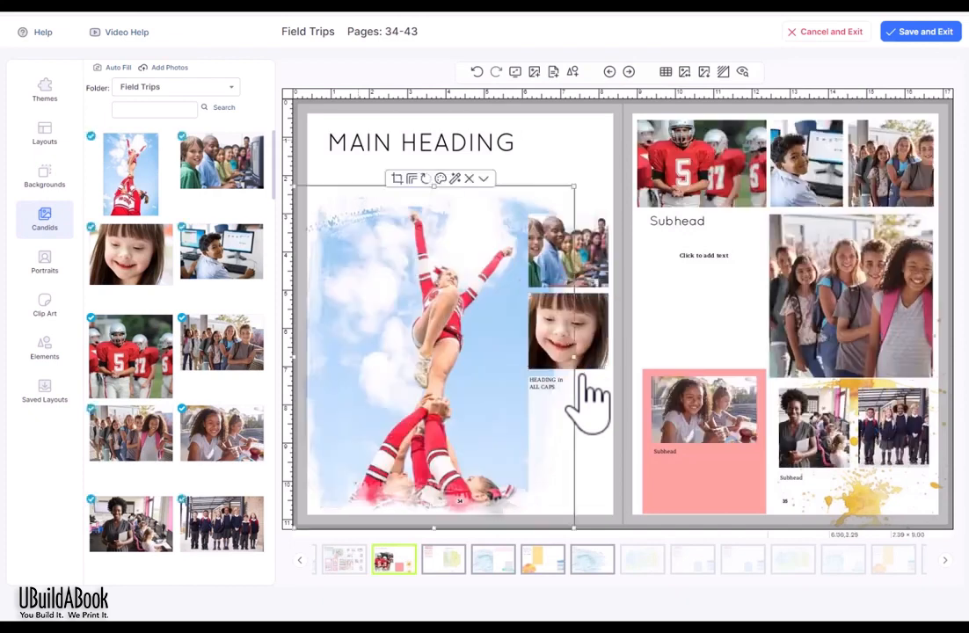
{"action": "left_click", "coordinate": [584, 158]}
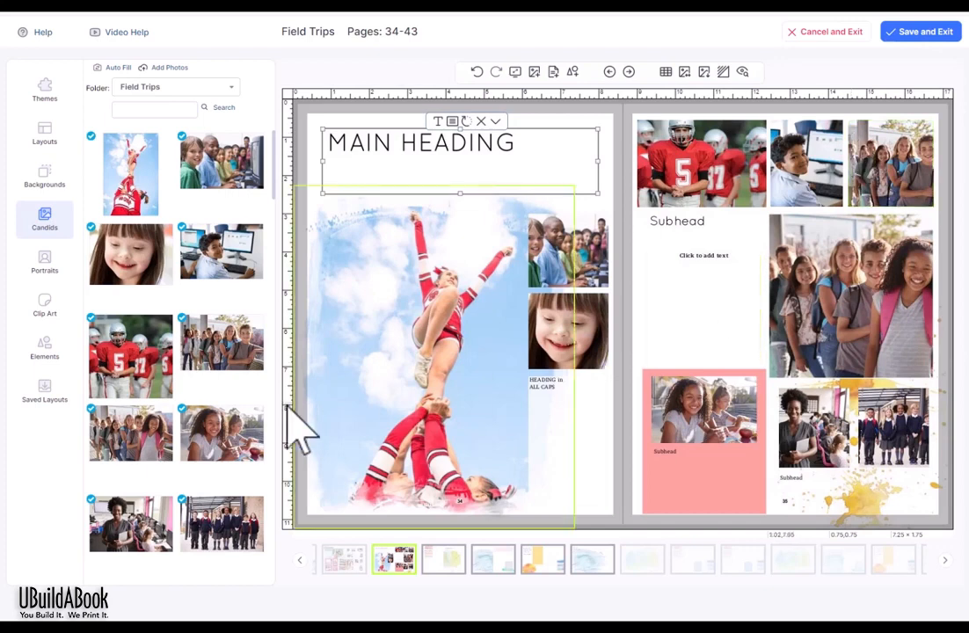
{"action": "scroll", "coordinate": [207, 335], "scroll_direction": "down", "scroll_amount": 2}
{"action": "scroll", "coordinate": [194, 315], "scroll_direction": "down", "scroll_amount": 1}
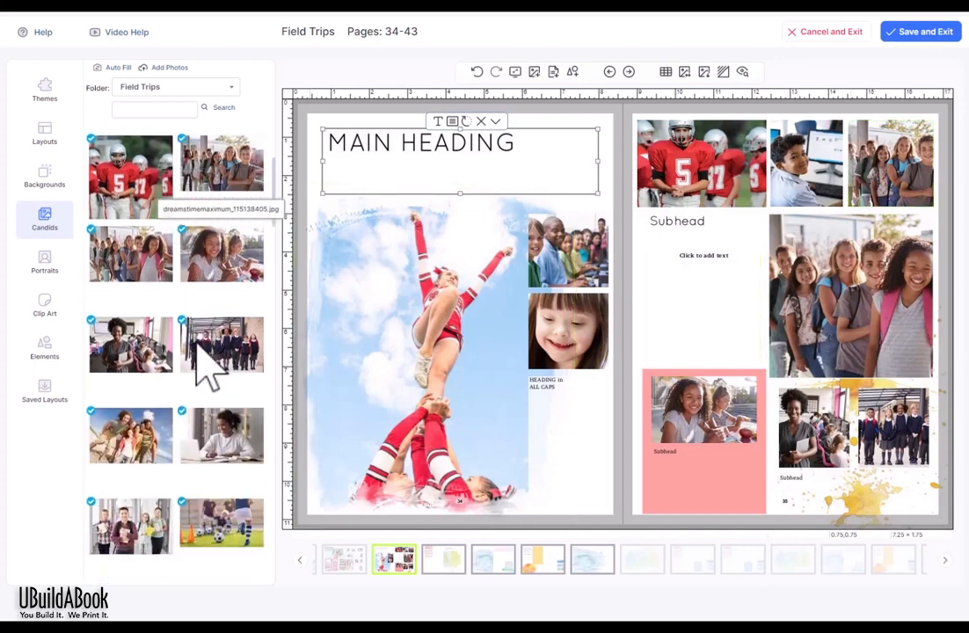
{"action": "left_click_drag", "start_coordinate": [211, 267], "coordinate": [393, 324]}
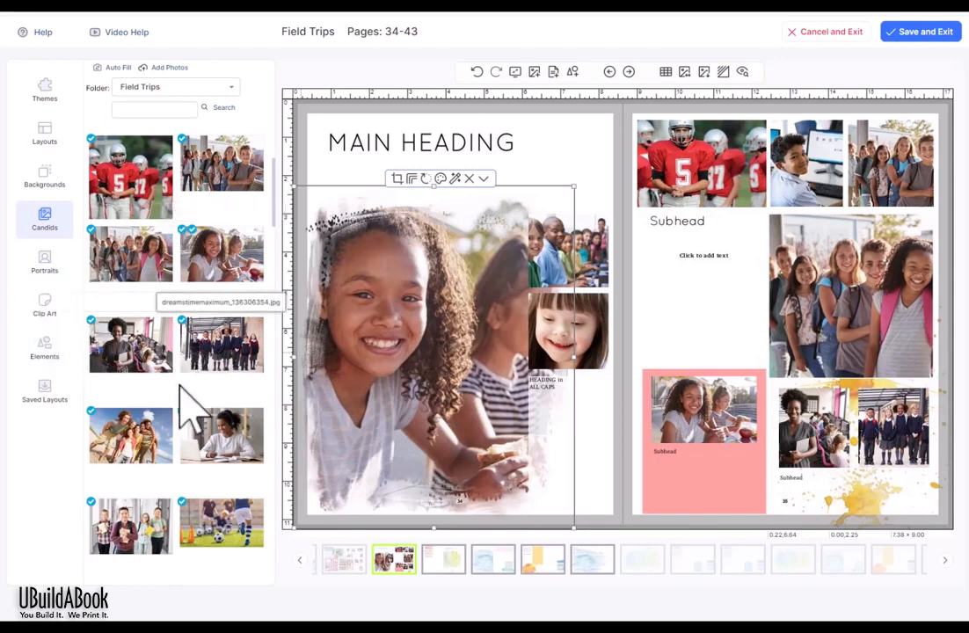
{"action": "scroll", "coordinate": [195, 430], "scroll_direction": "down", "scroll_amount": 3}
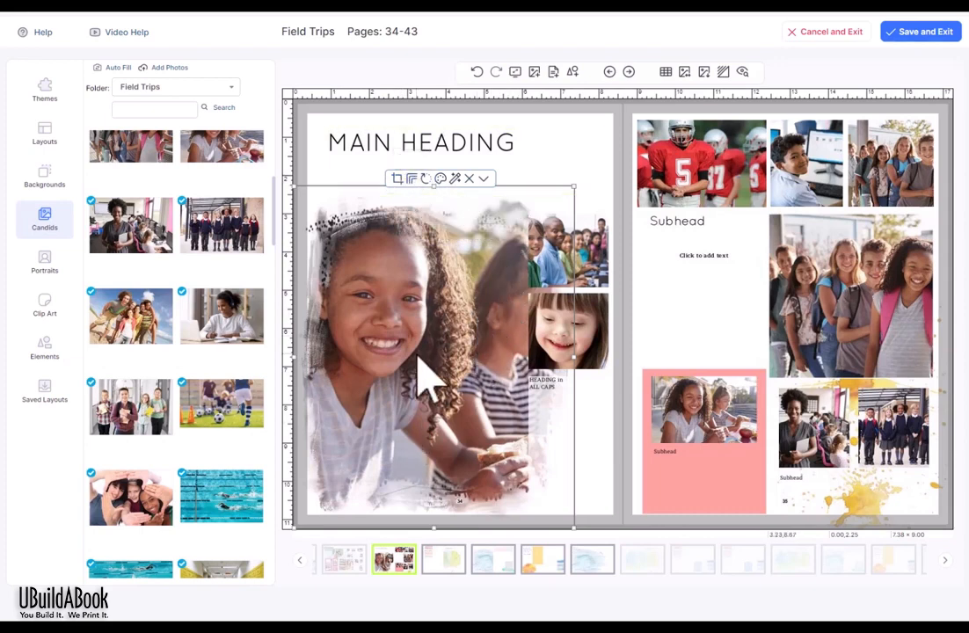
Step: Crop the main photo tighter around the smiling girl, checking it with undo and redo
{"action": "left_click", "coordinate": [397, 180]}
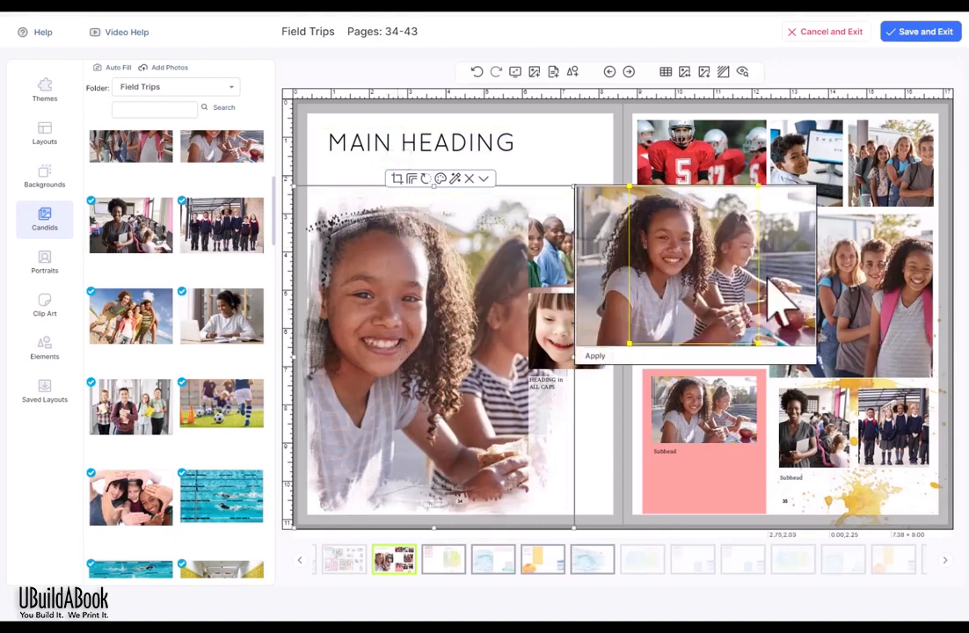
{"action": "left_click_drag", "start_coordinate": [705, 295], "coordinate": [679, 294]}
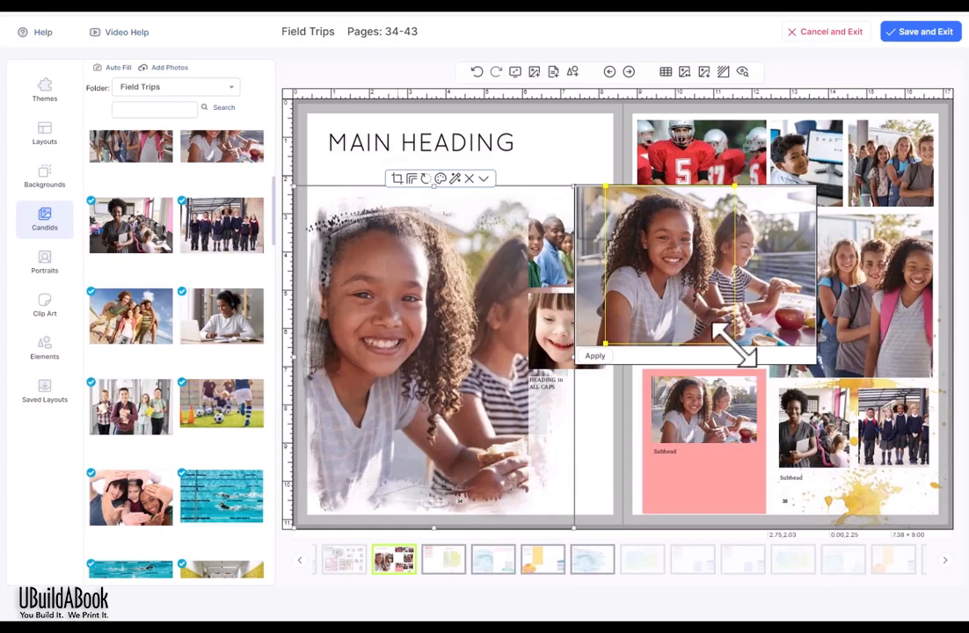
{"action": "mouse_move", "coordinate": [735, 345]}
{"action": "left_mouse_down"}
{"action": "mouse_move", "coordinate": [696, 314]}
{"action": "mouse_move", "coordinate": [726, 334]}
{"action": "left_mouse_up"}
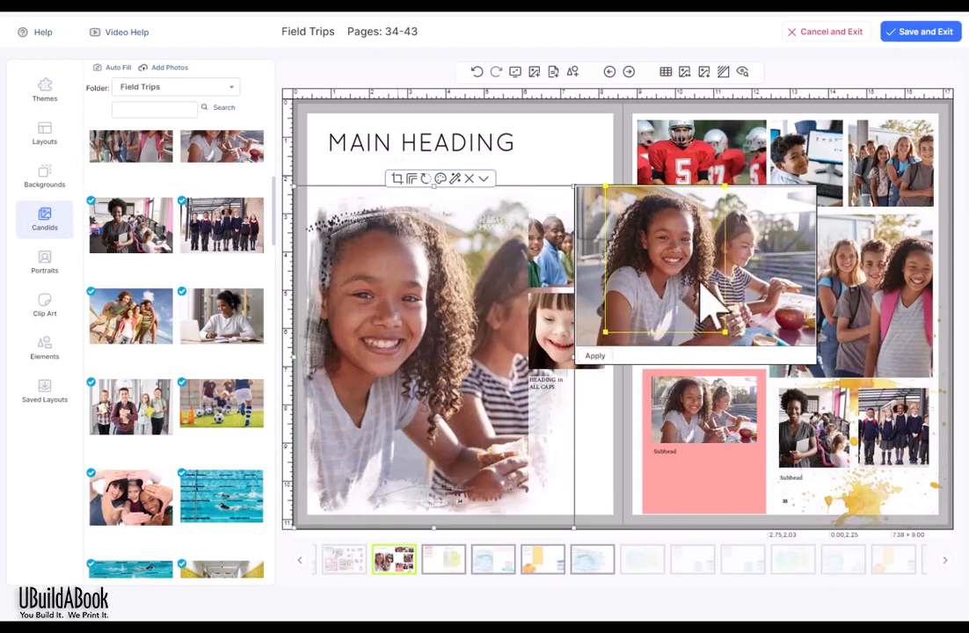
{"action": "left_click_drag", "start_coordinate": [699, 278], "coordinate": [696, 283]}
{"action": "left_click", "coordinate": [595, 356]}
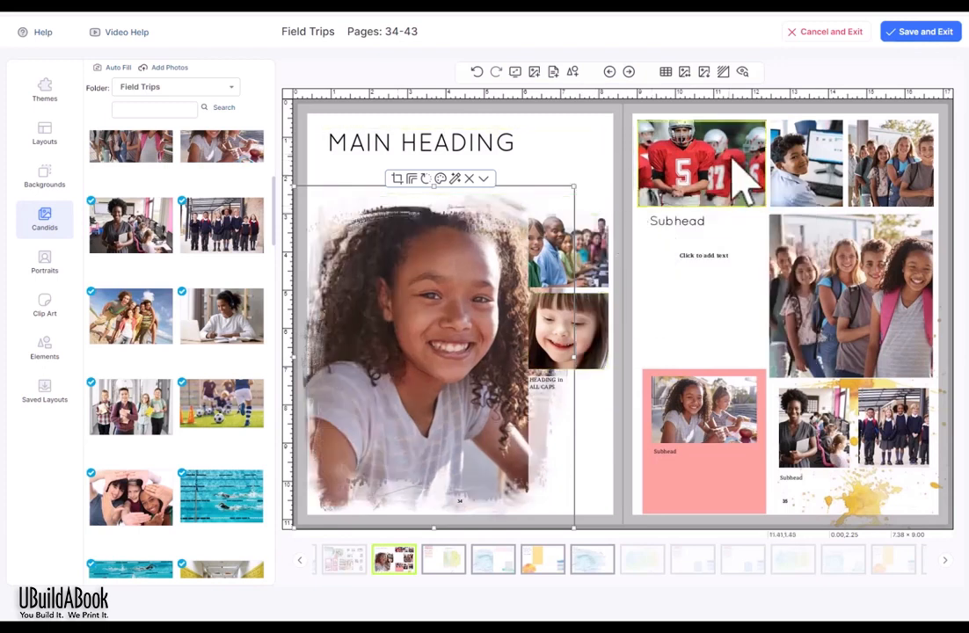
{"action": "left_click", "coordinate": [476, 73]}
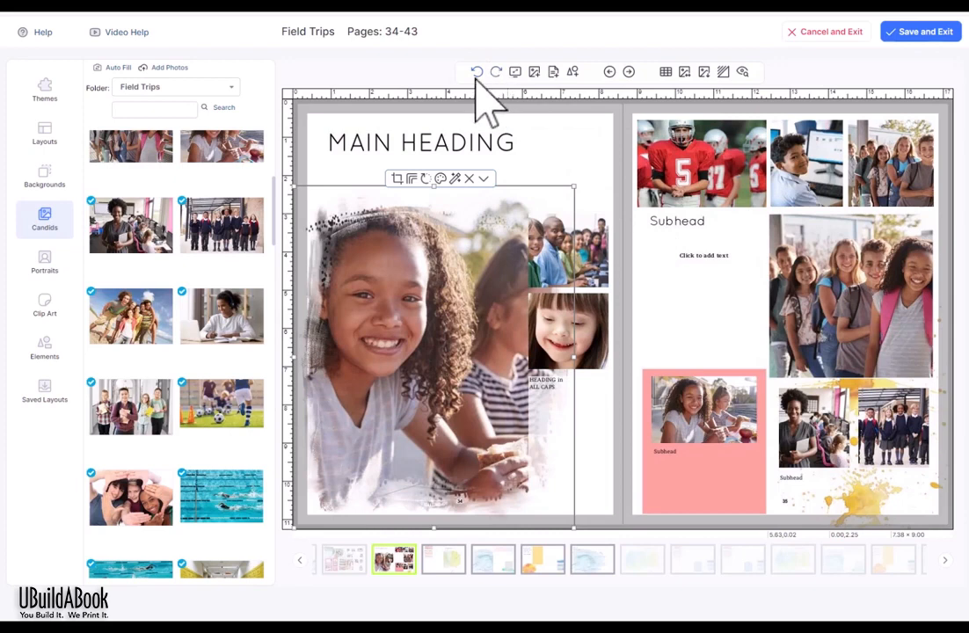
{"action": "left_click", "coordinate": [495, 72]}
{"action": "left_click", "coordinate": [549, 136]}
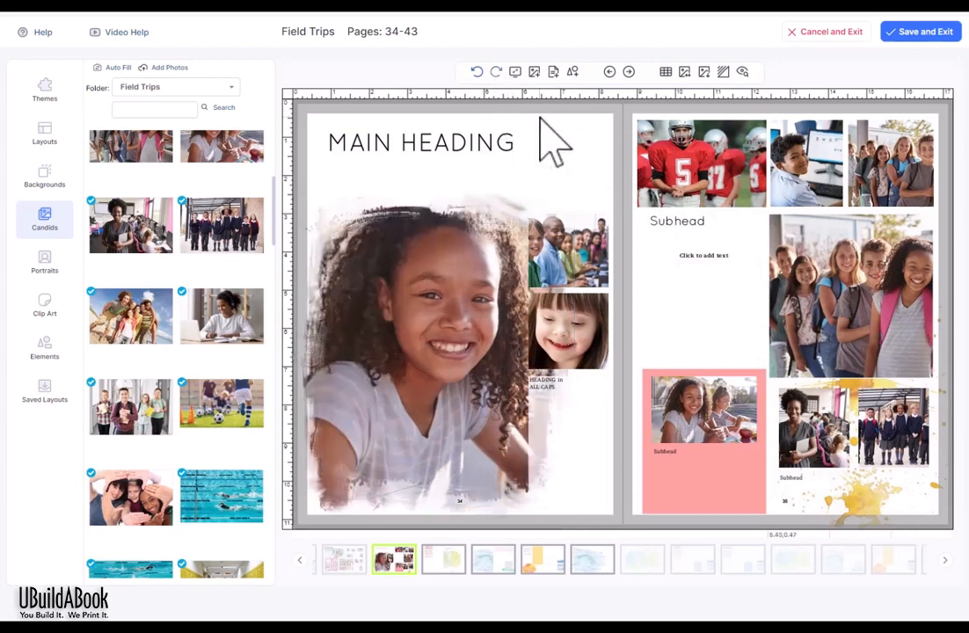
{"action": "left_click", "coordinate": [408, 325]}
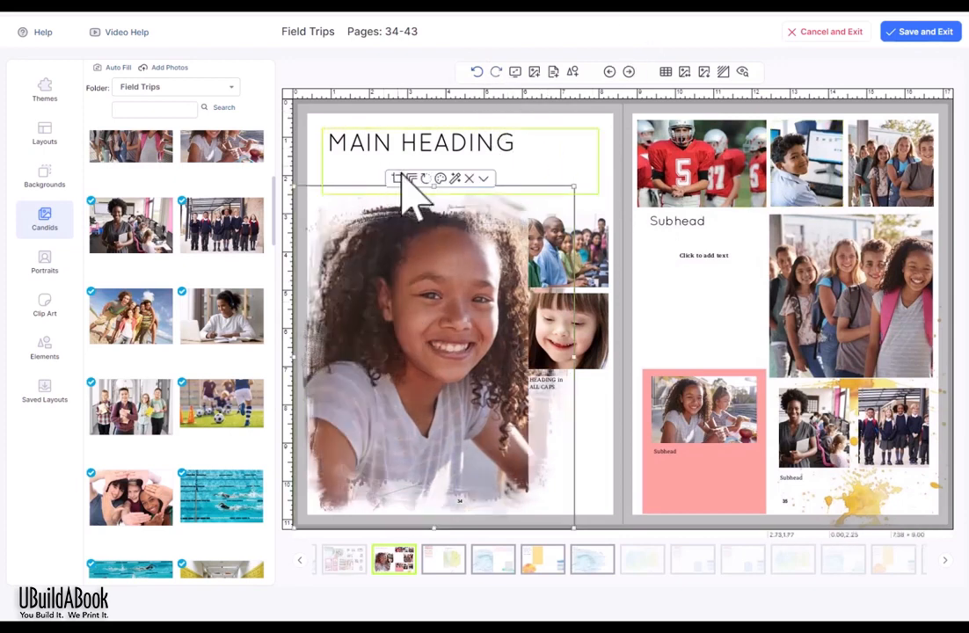
{"action": "left_click", "coordinate": [414, 179]}
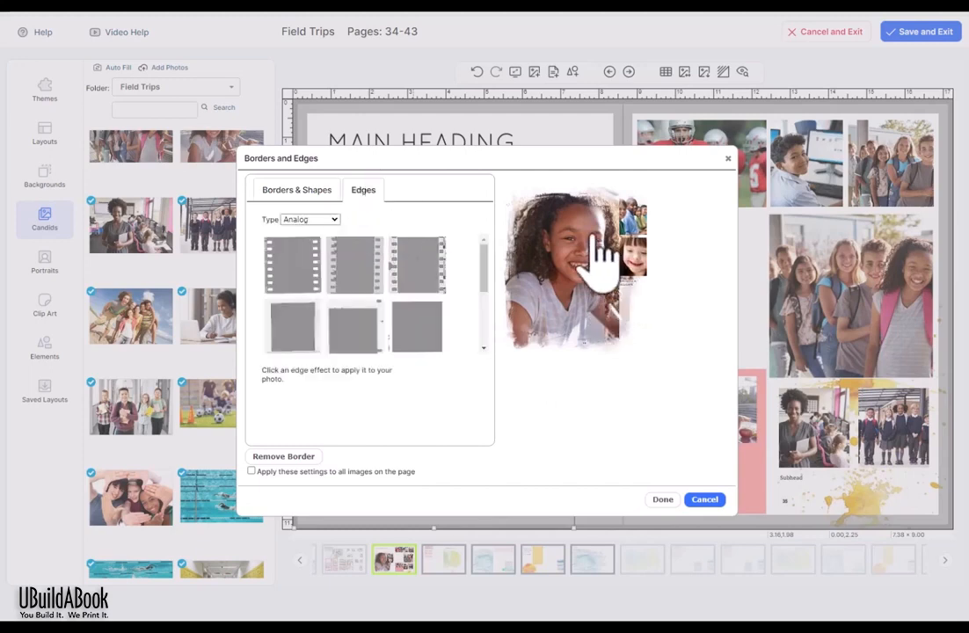
Step: Preview Sketch, Bubbles and Polaroid edge styles on the main photo
{"action": "left_click", "coordinate": [329, 223]}
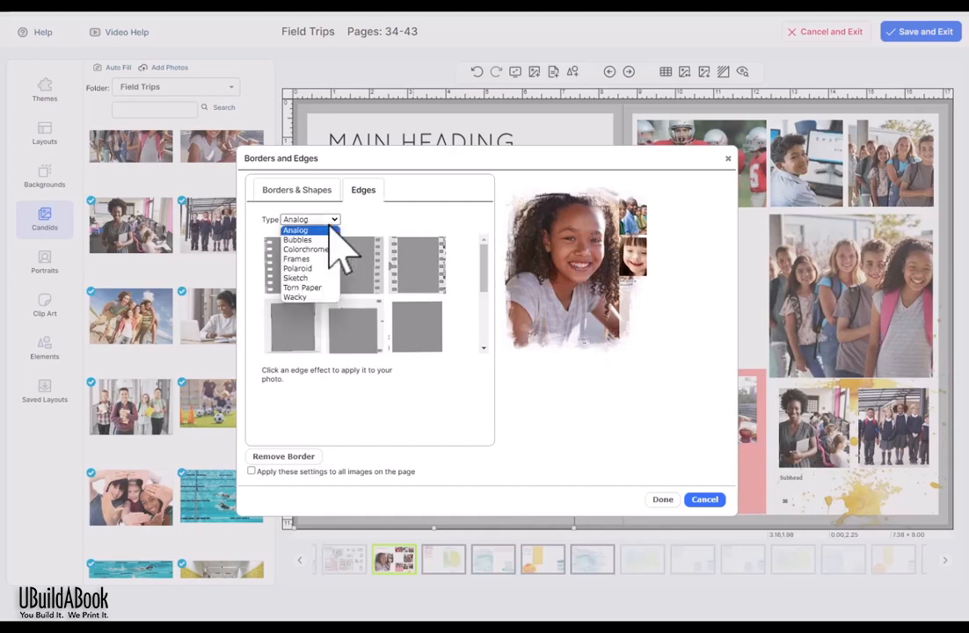
{"action": "left_click", "coordinate": [327, 278]}
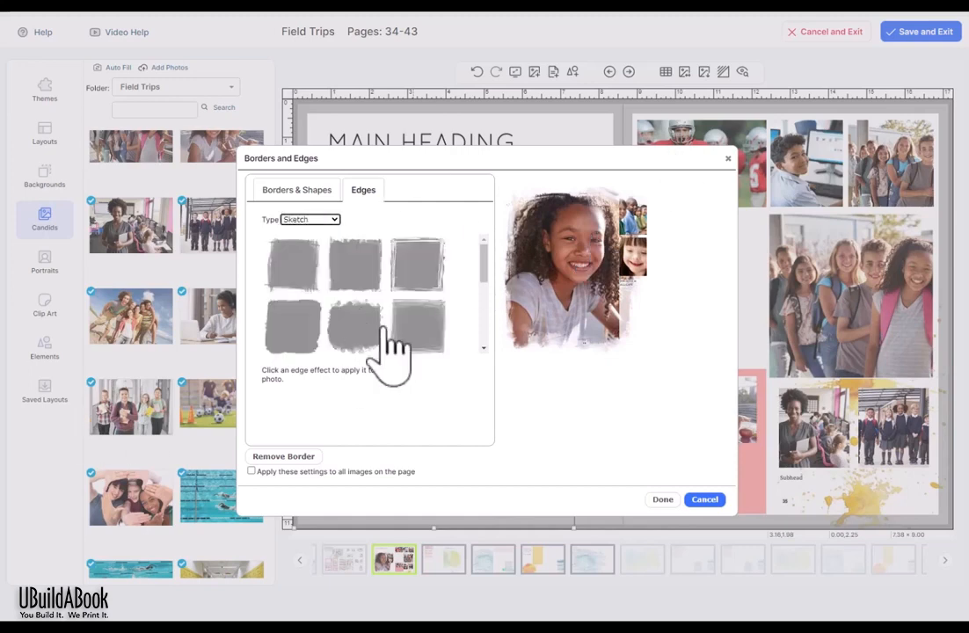
{"action": "left_click", "coordinate": [409, 265]}
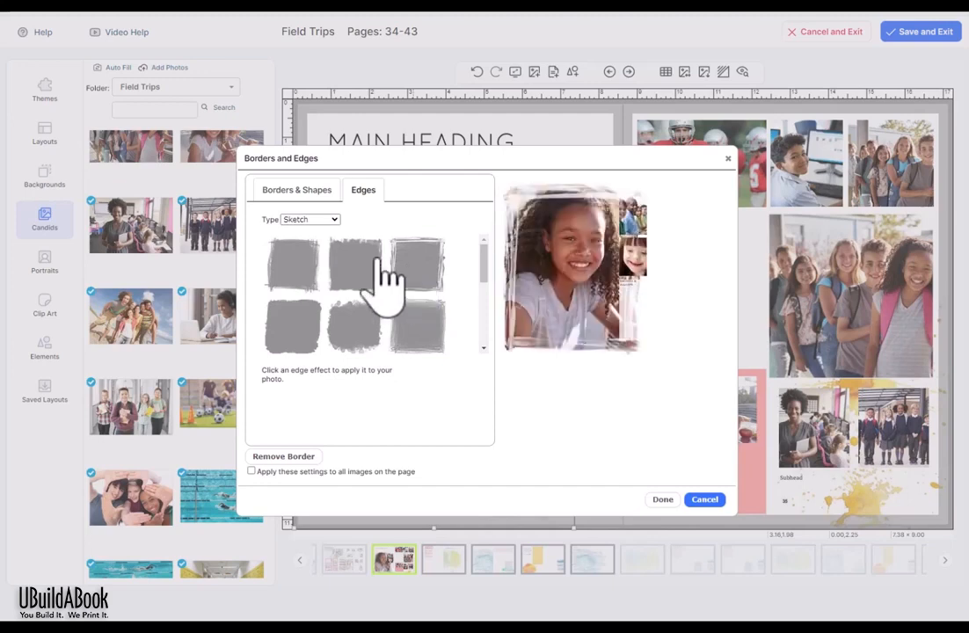
{"action": "left_click", "coordinate": [383, 261]}
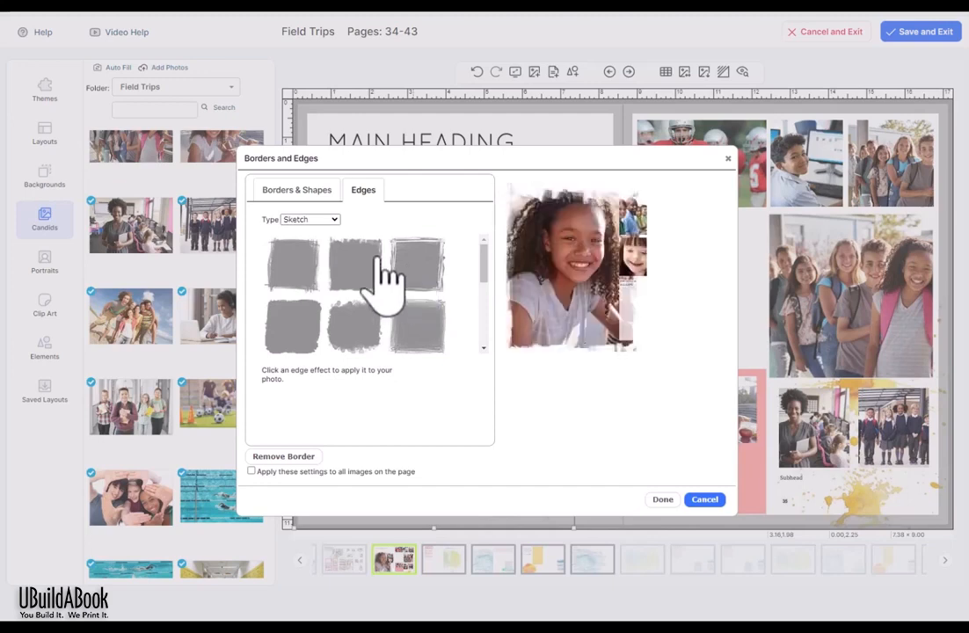
{"action": "left_click", "coordinate": [290, 268]}
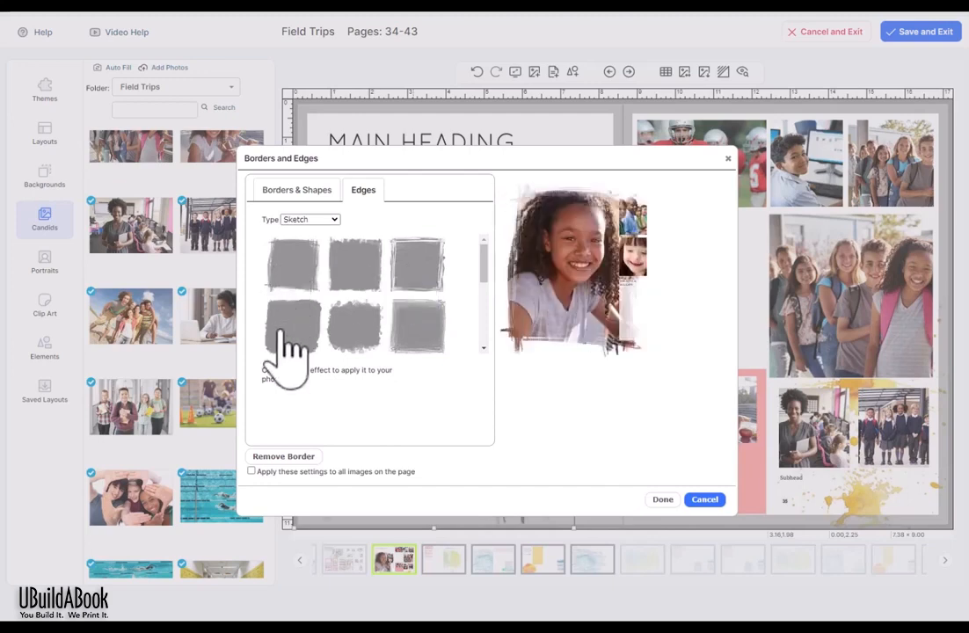
{"action": "left_click", "coordinate": [288, 330]}
{"action": "left_click", "coordinate": [348, 319]}
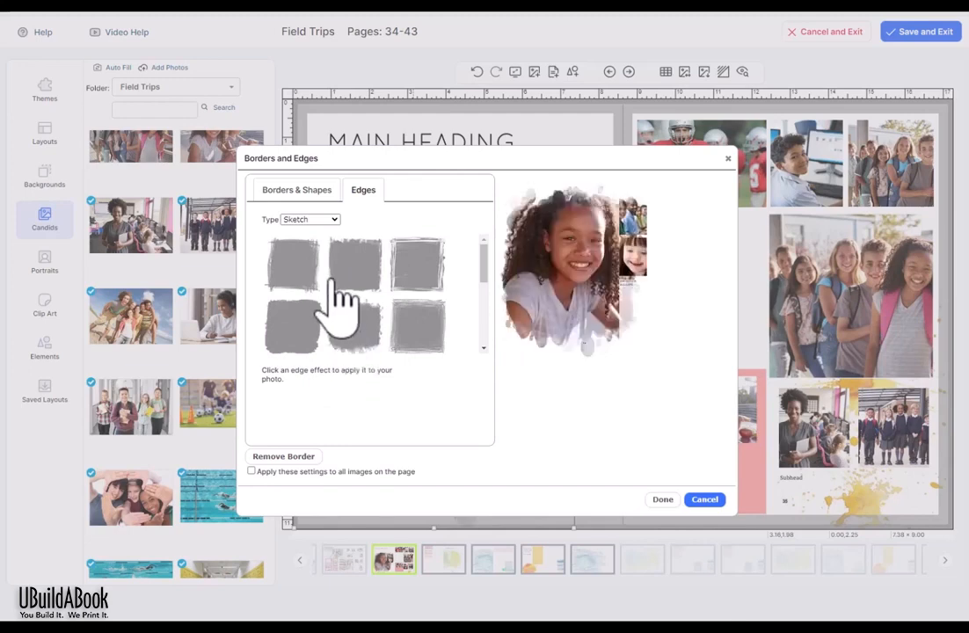
{"action": "left_click", "coordinate": [310, 219]}
{"action": "left_click", "coordinate": [312, 236]}
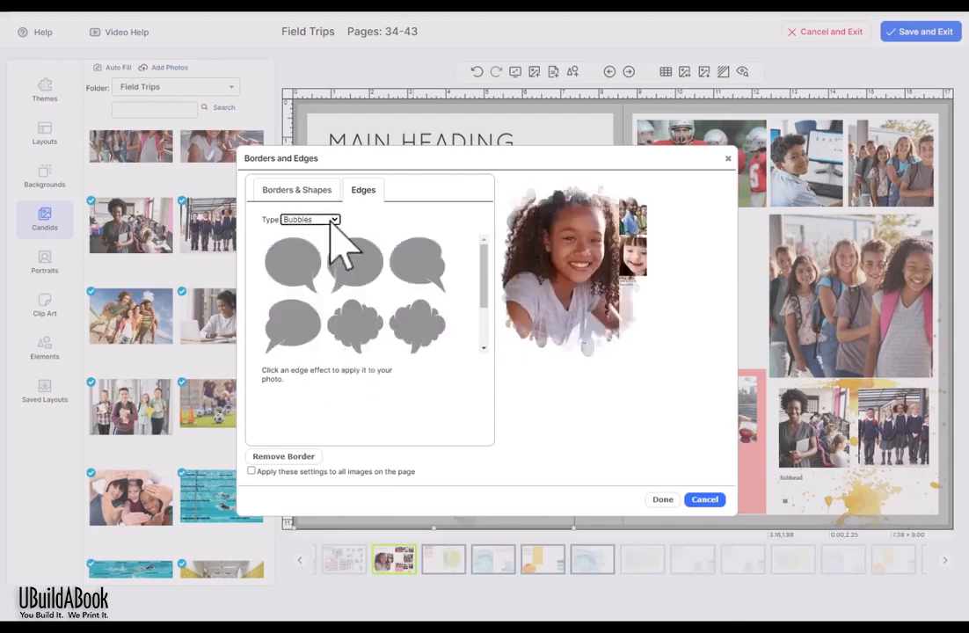
{"action": "left_click", "coordinate": [345, 256]}
{"action": "left_click", "coordinate": [320, 219]}
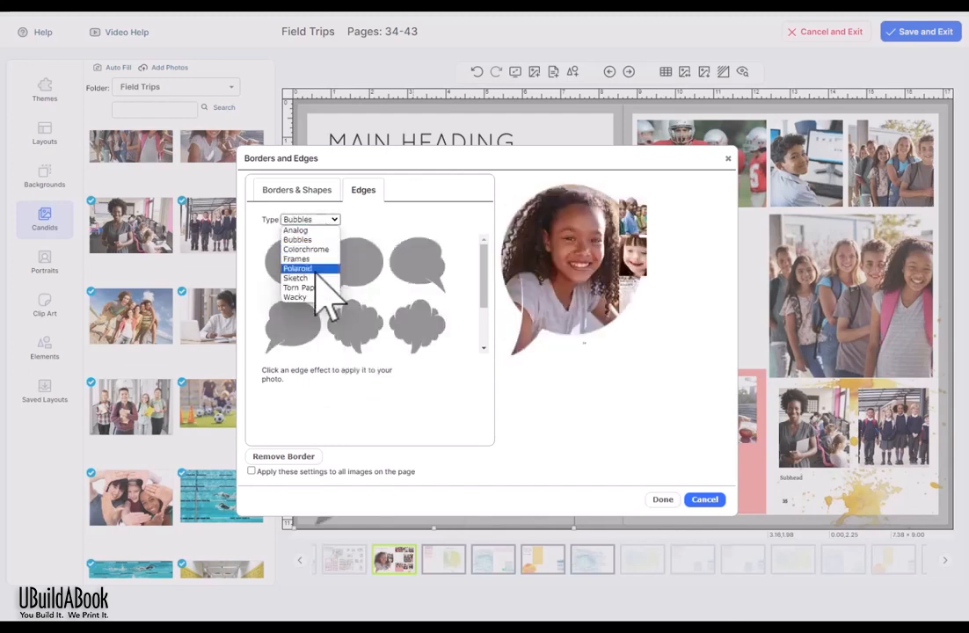
{"action": "left_click", "coordinate": [299, 268]}
{"action": "left_click", "coordinate": [371, 276]}
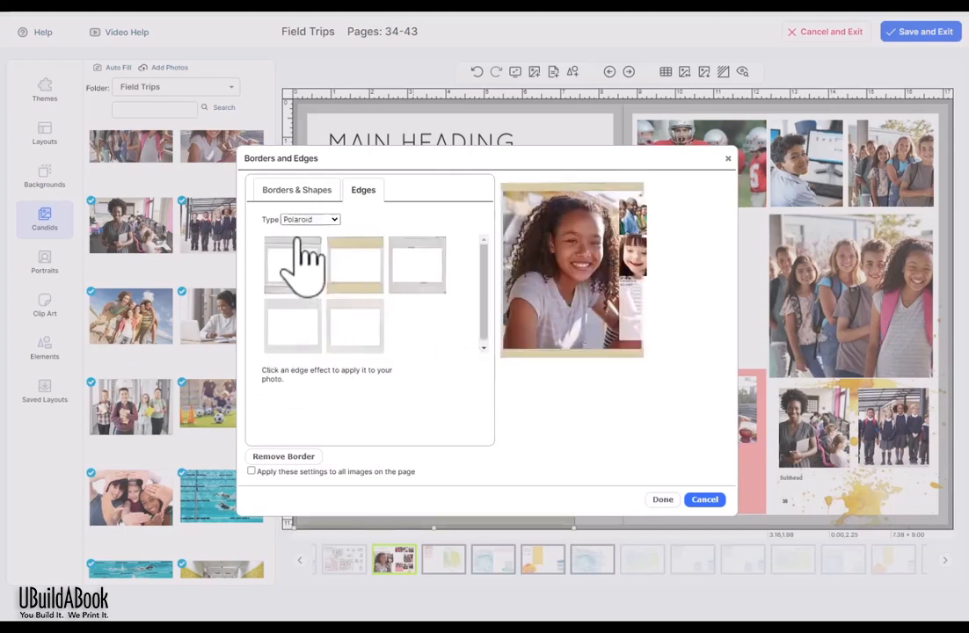
Step: Preview Torn Paper, Wacky and Analog edges, apply film-strip edges to all photos, then undo
{"action": "left_click", "coordinate": [327, 220]}
{"action": "left_click", "coordinate": [320, 283]}
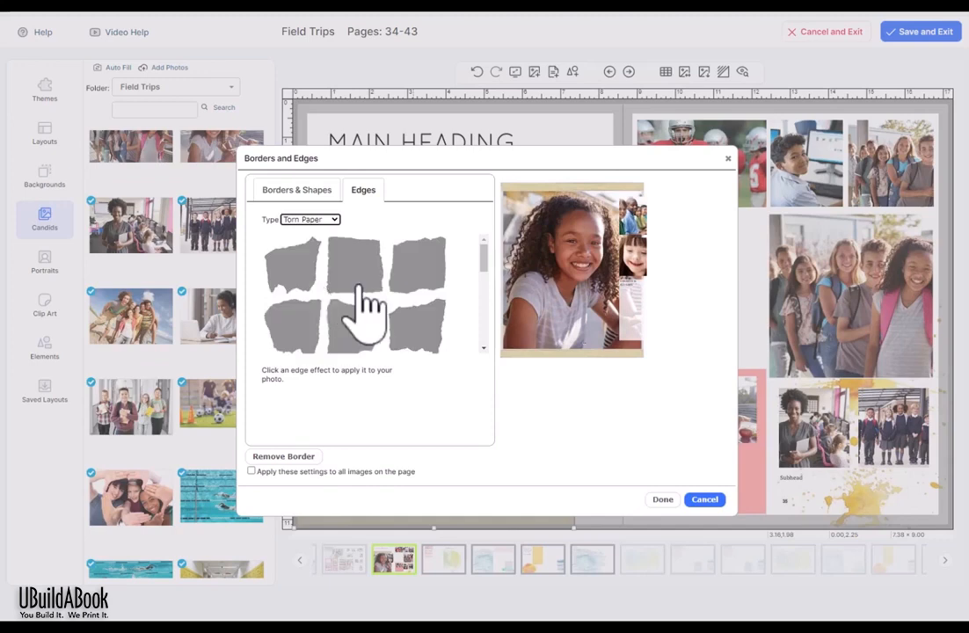
{"action": "left_click", "coordinate": [360, 285]}
{"action": "left_click", "coordinate": [329, 220]}
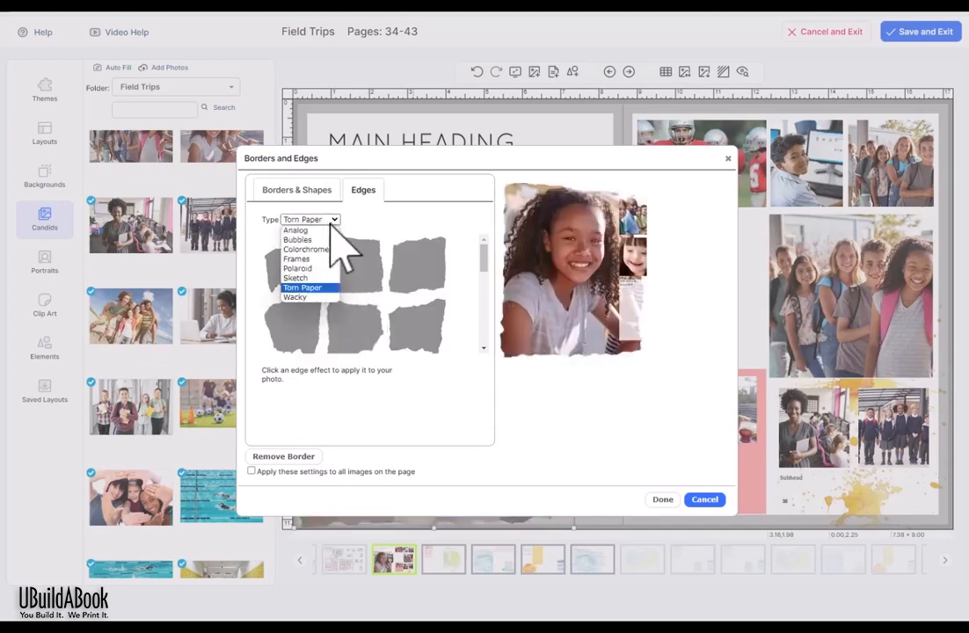
{"action": "left_click", "coordinate": [332, 299]}
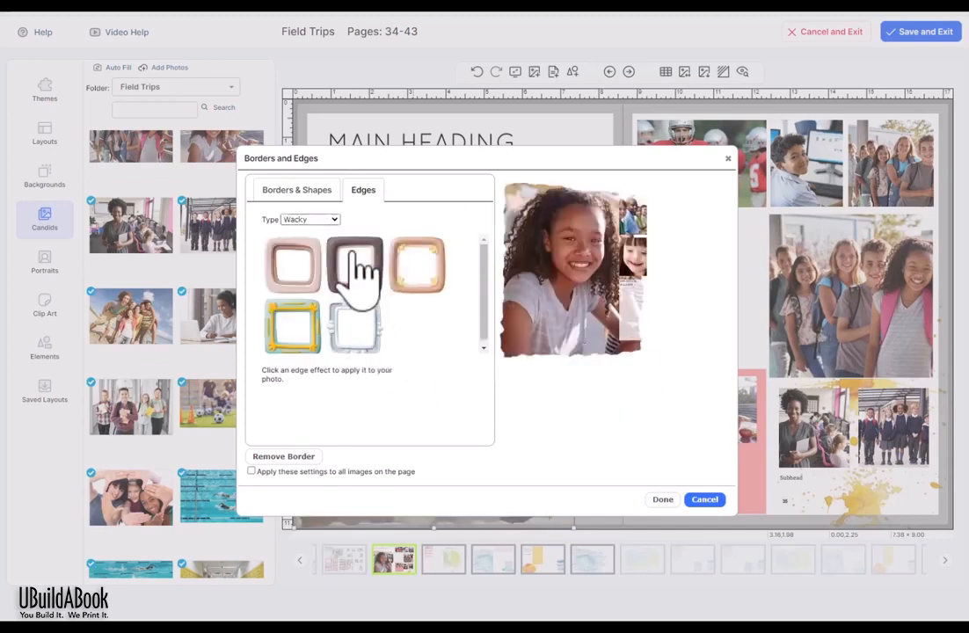
{"action": "left_click", "coordinate": [353, 263]}
{"action": "left_click", "coordinate": [334, 219]}
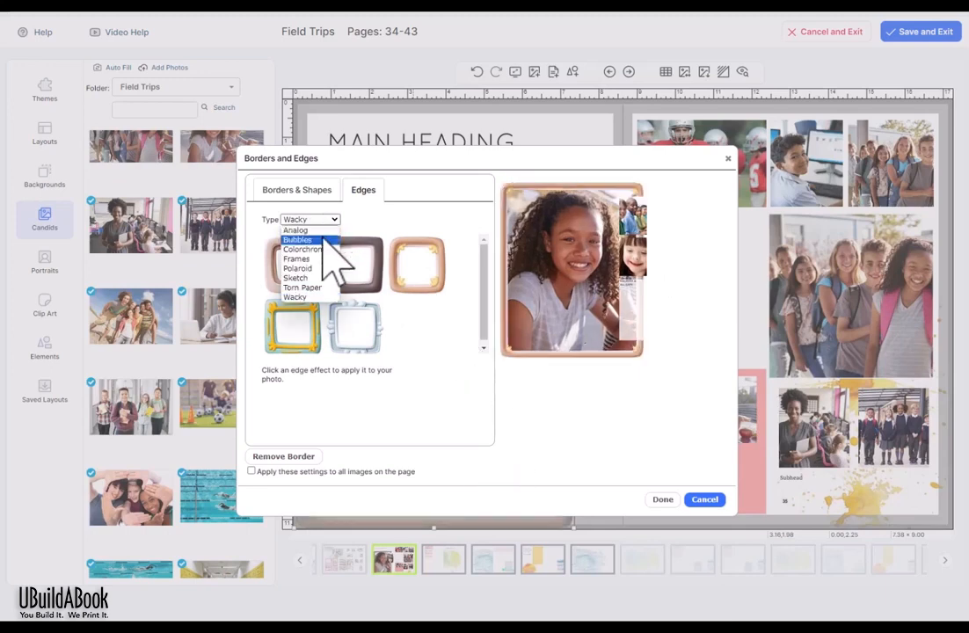
{"action": "left_click", "coordinate": [323, 227]}
{"action": "left_click", "coordinate": [397, 262]}
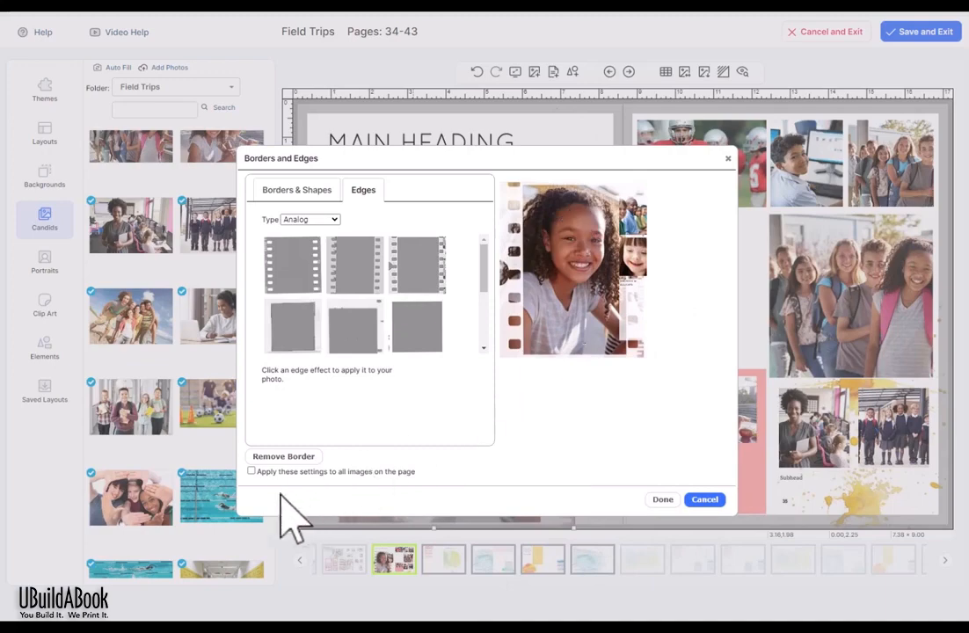
{"action": "left_click", "coordinate": [251, 472]}
{"action": "left_click", "coordinate": [664, 500]}
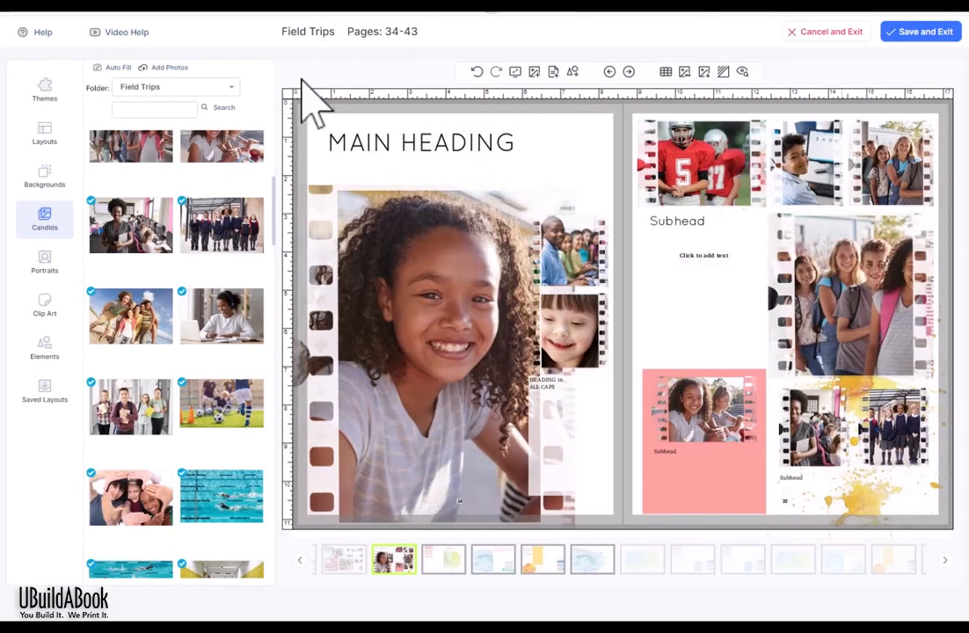
{"action": "left_click", "coordinate": [476, 72]}
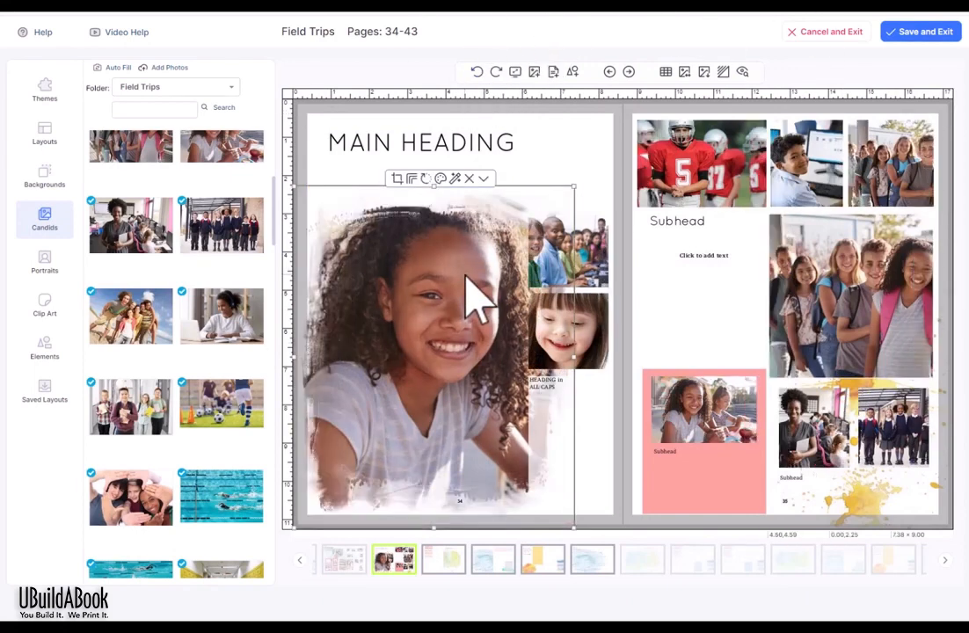
Step: Try circle and triangle shapes, keep the main photo rectangular, and give it a 10 pt border
{"action": "left_click", "coordinate": [415, 179]}
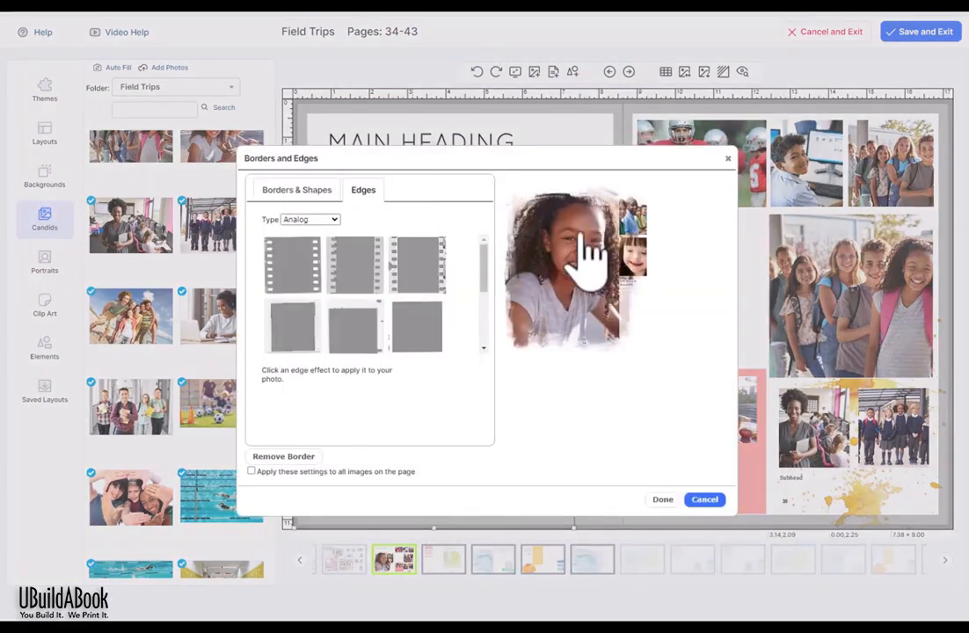
{"action": "left_click", "coordinate": [308, 188]}
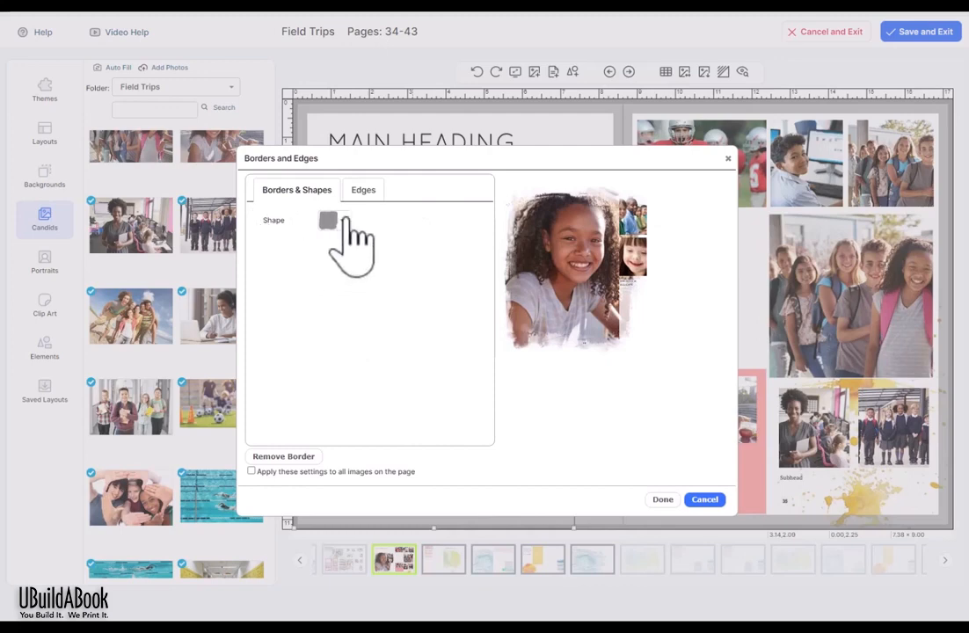
{"action": "left_click", "coordinate": [338, 223]}
{"action": "left_click", "coordinate": [329, 239]}
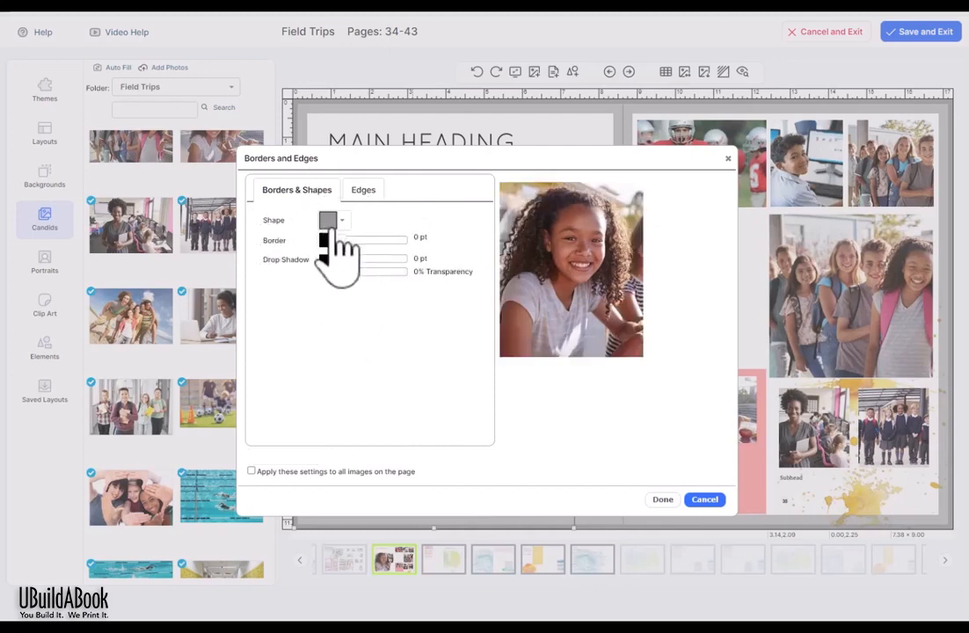
{"action": "left_click", "coordinate": [338, 221]}
{"action": "left_click", "coordinate": [327, 259]}
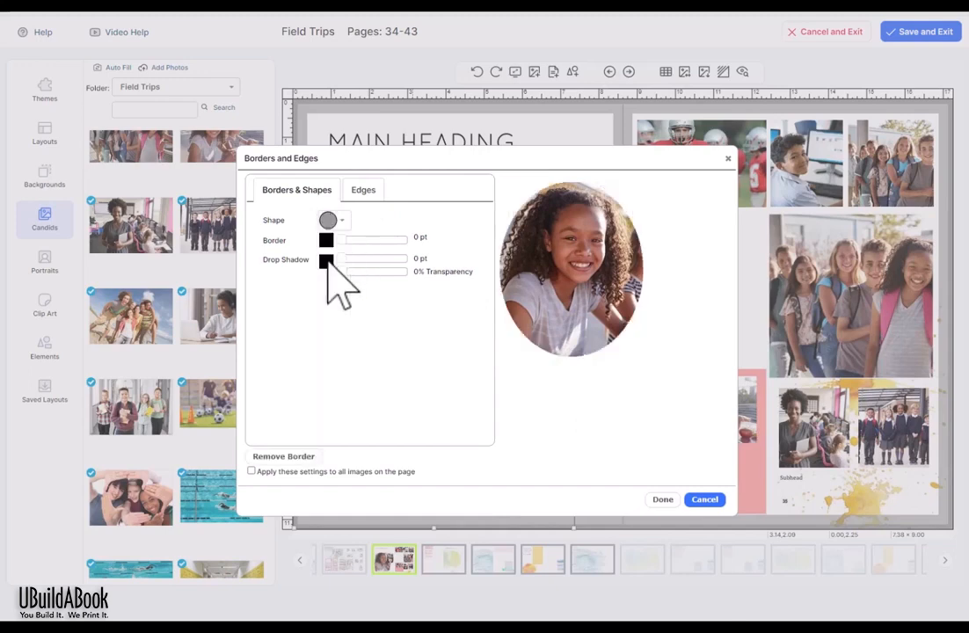
{"action": "left_click", "coordinate": [344, 221]}
{"action": "left_click", "coordinate": [329, 279]}
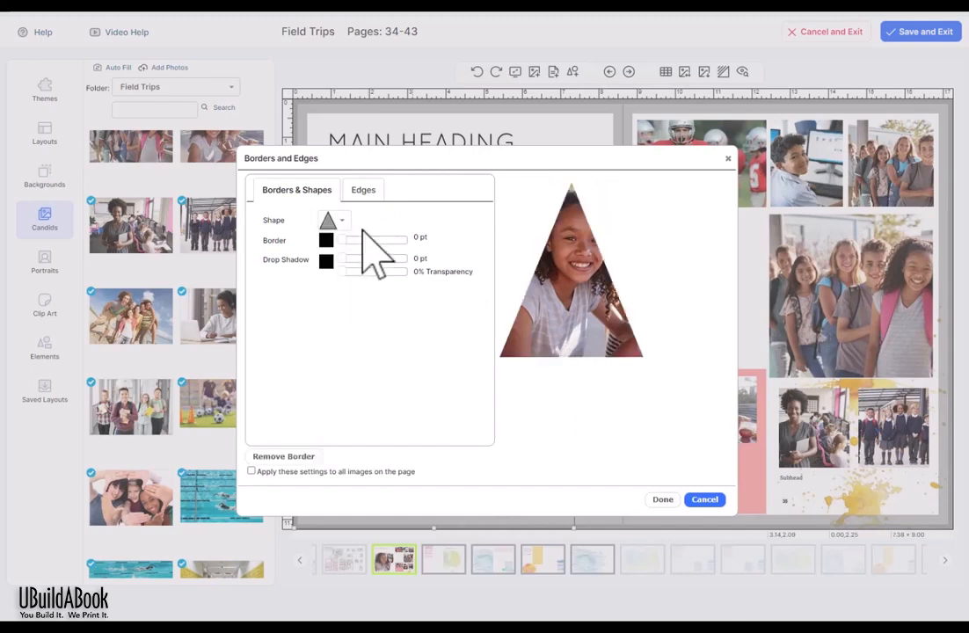
{"action": "left_click", "coordinate": [347, 222]}
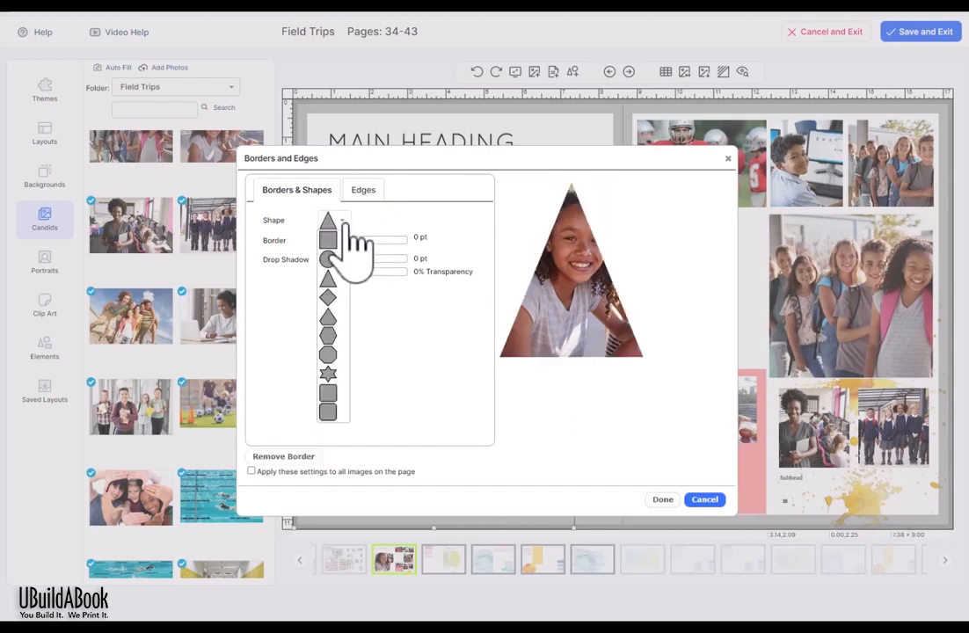
{"action": "left_click", "coordinate": [328, 239]}
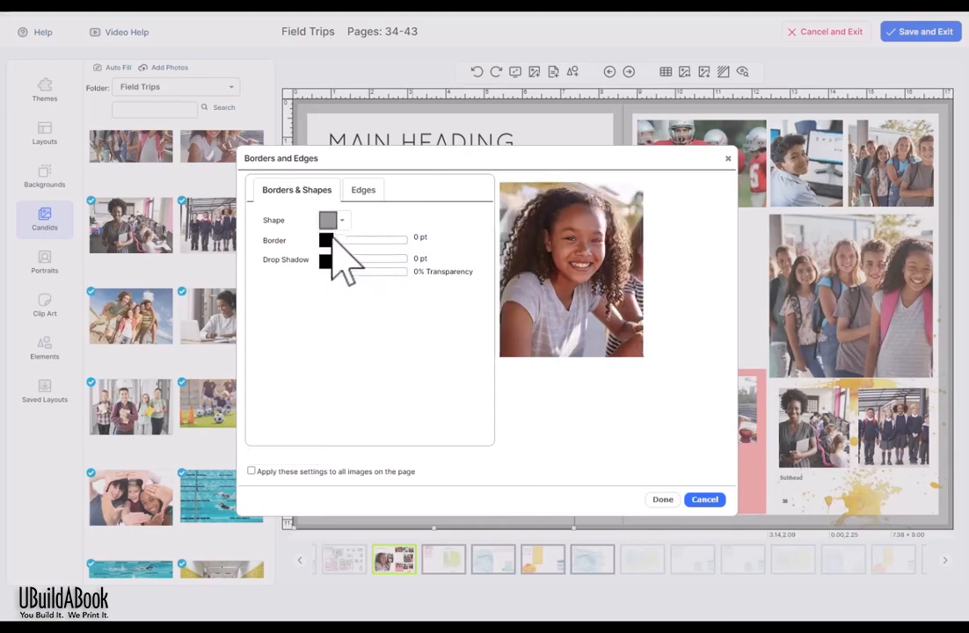
{"action": "left_click_drag", "start_coordinate": [344, 241], "coordinate": [389, 241]}
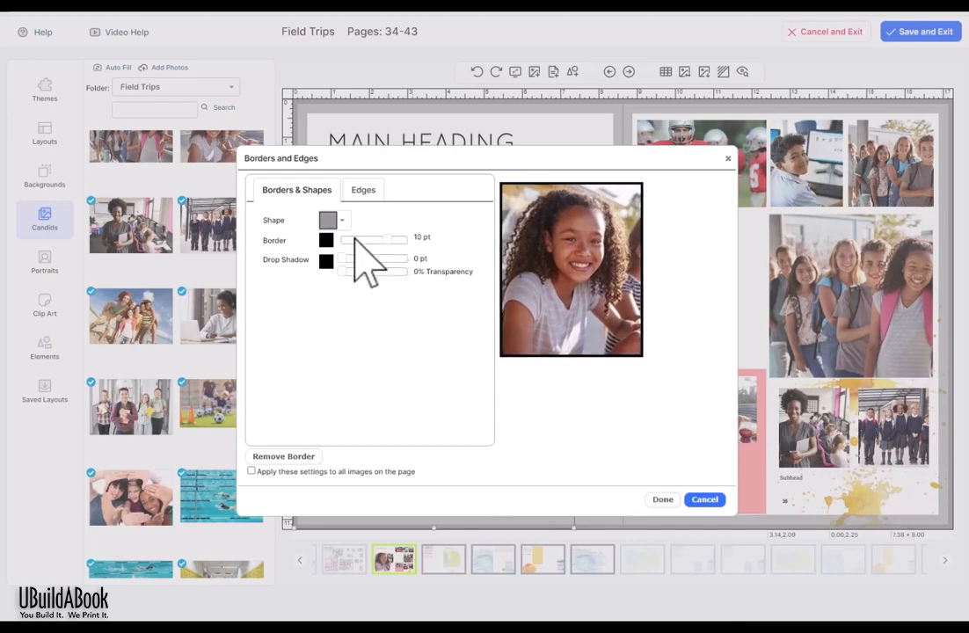
{"action": "left_click", "coordinate": [327, 244]}
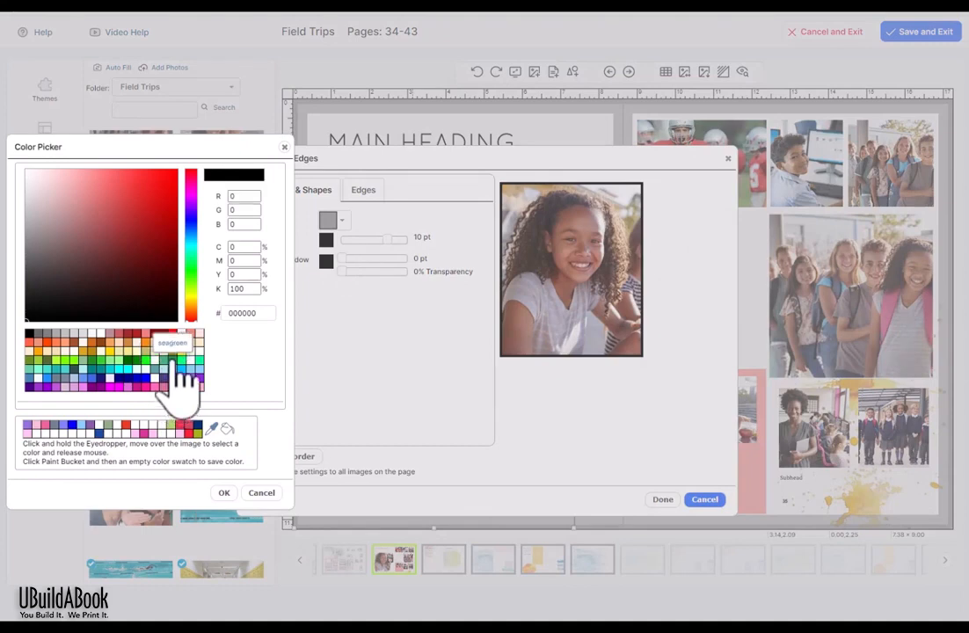
Step: Set the border colour to the saved light pink and apply it to all images on the page
{"action": "left_click", "coordinate": [174, 363]}
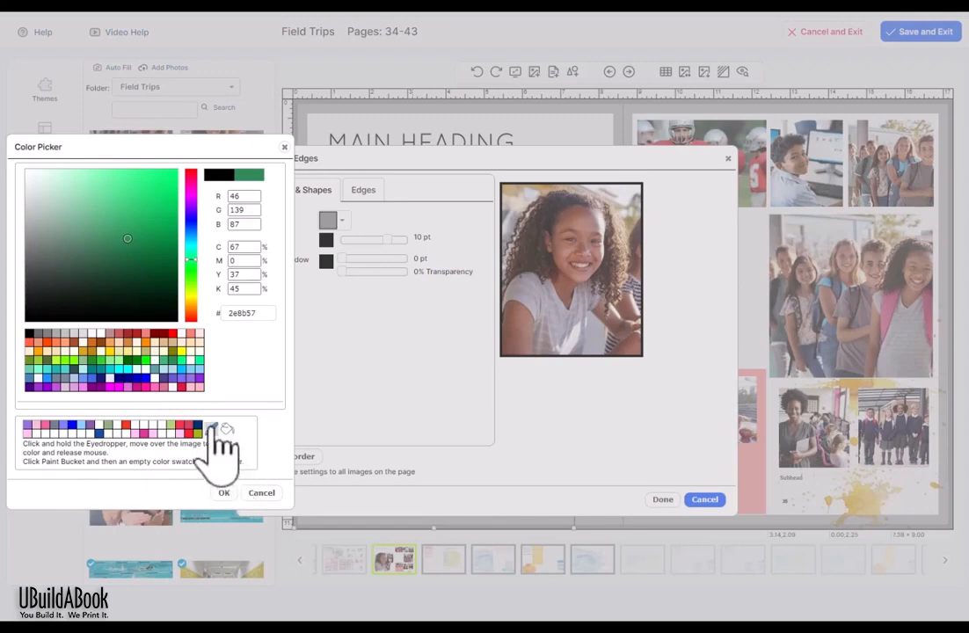
{"action": "left_click_drag", "start_coordinate": [213, 427], "coordinate": [888, 311]}
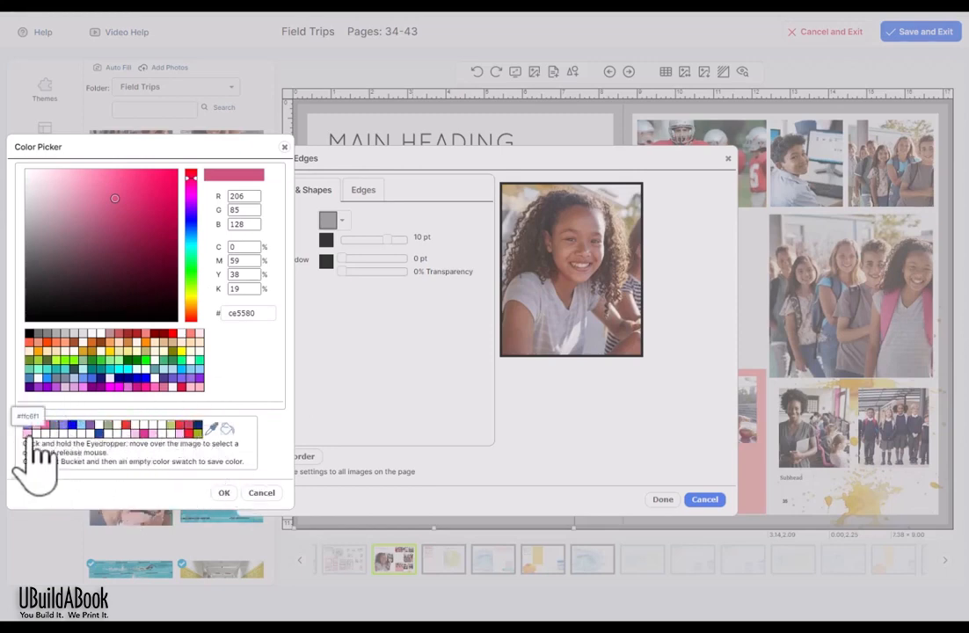
{"action": "left_click", "coordinate": [32, 434]}
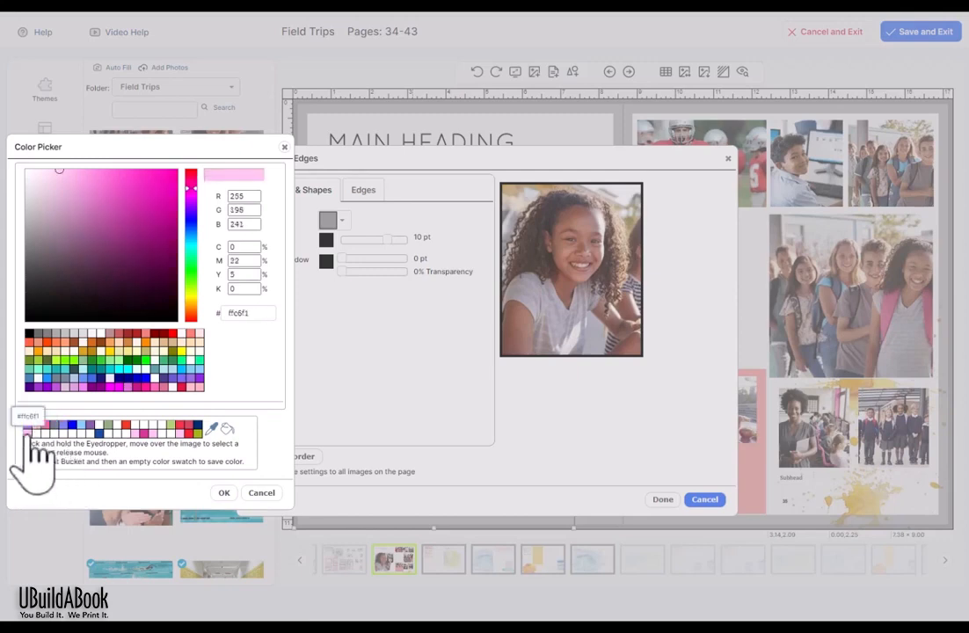
{"action": "left_click", "coordinate": [225, 493]}
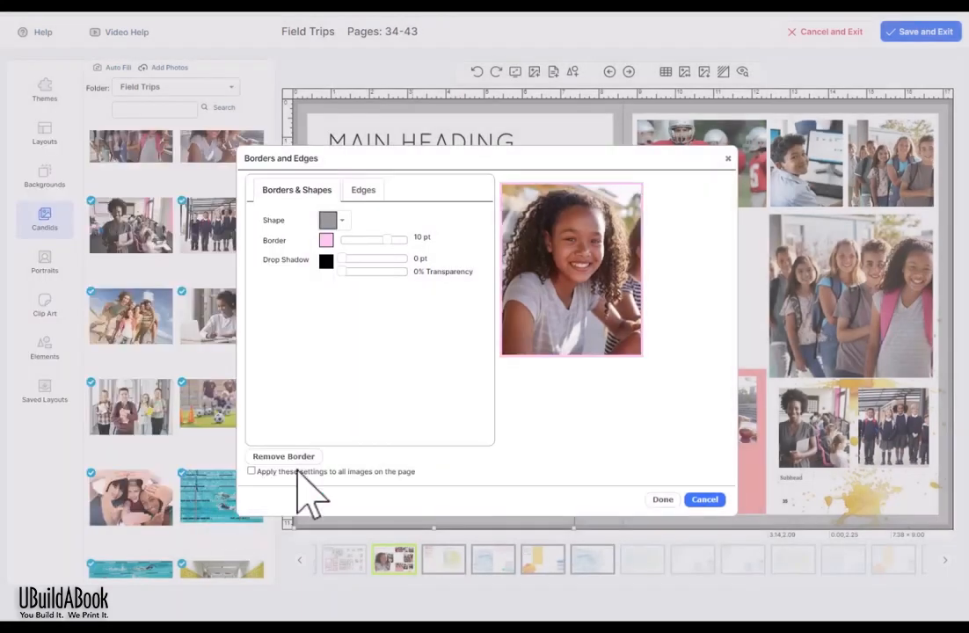
{"action": "left_click", "coordinate": [251, 471]}
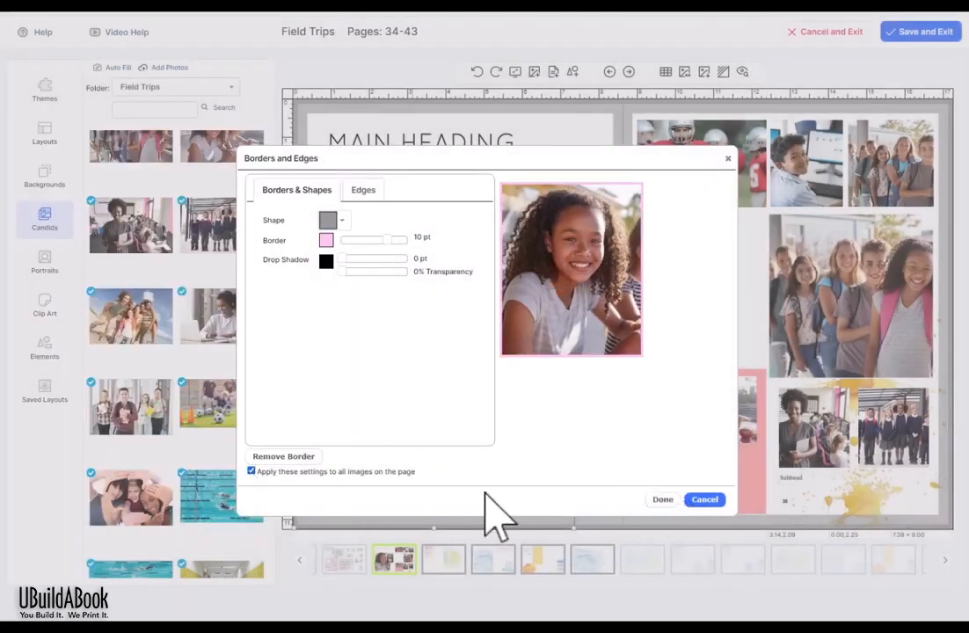
{"action": "left_click", "coordinate": [661, 499]}
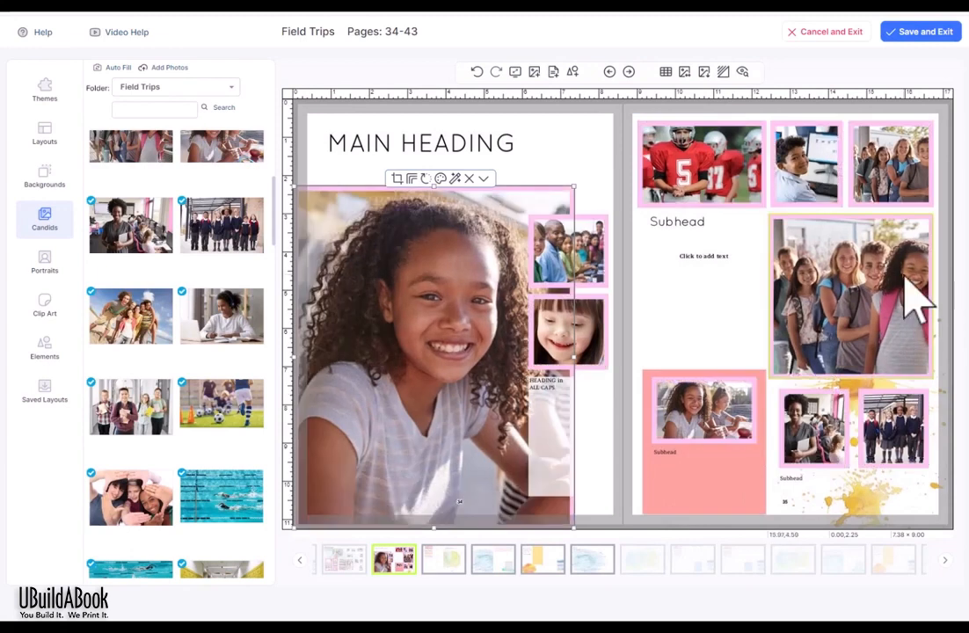
{"action": "left_click", "coordinate": [567, 132]}
Step: Undo the page-wide pink borders and mirror the main photo horizontally
{"action": "left_click", "coordinate": [586, 124]}
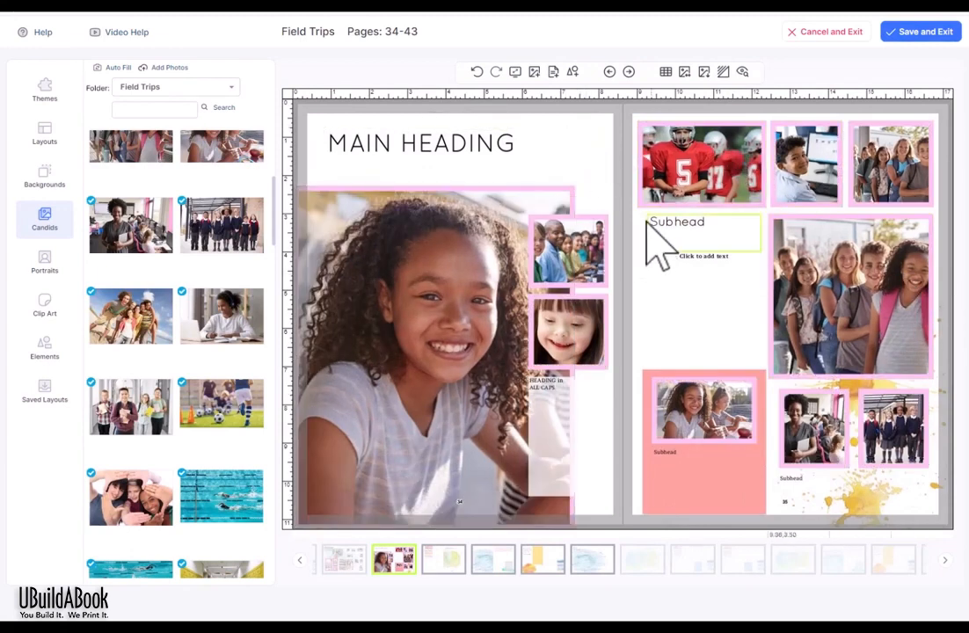
{"action": "left_click", "coordinate": [477, 72]}
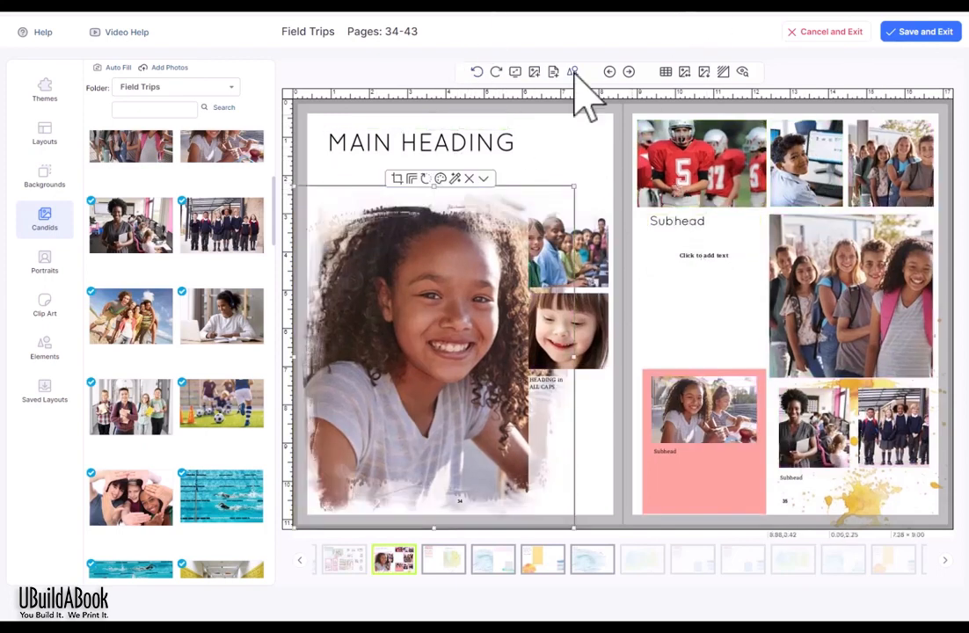
{"action": "left_click", "coordinate": [425, 179]}
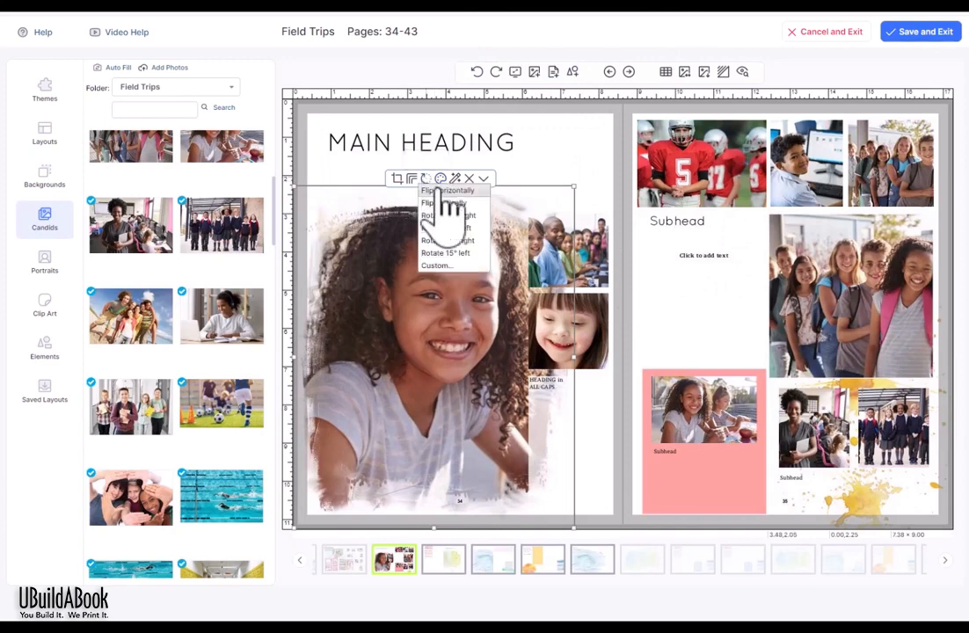
{"action": "left_click", "coordinate": [432, 190]}
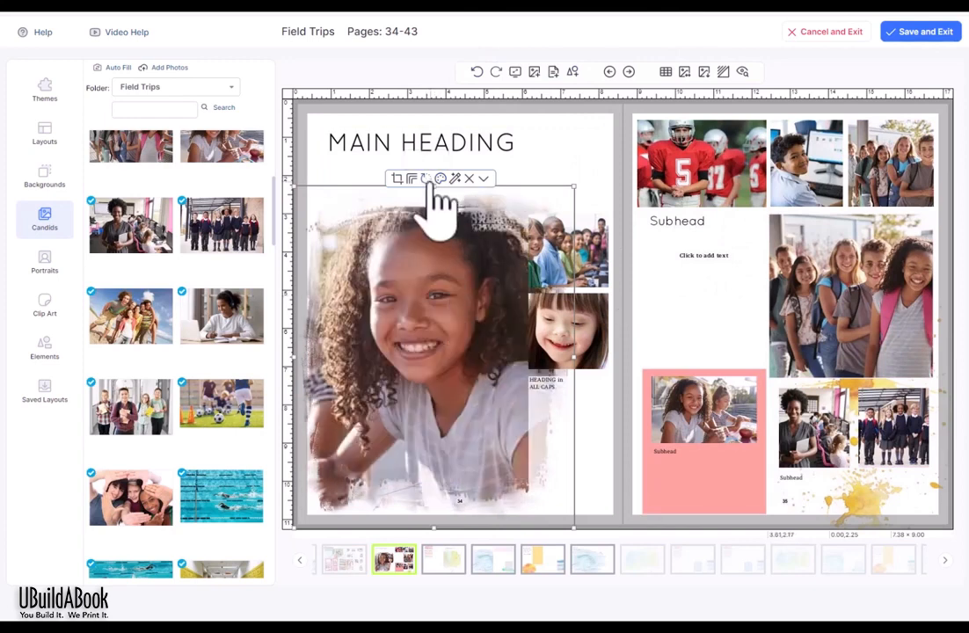
Step: Flip the main photo upside down, then undo the flip
{"action": "left_click", "coordinate": [426, 179]}
{"action": "left_click", "coordinate": [446, 203]}
{"action": "left_click", "coordinate": [476, 72]}
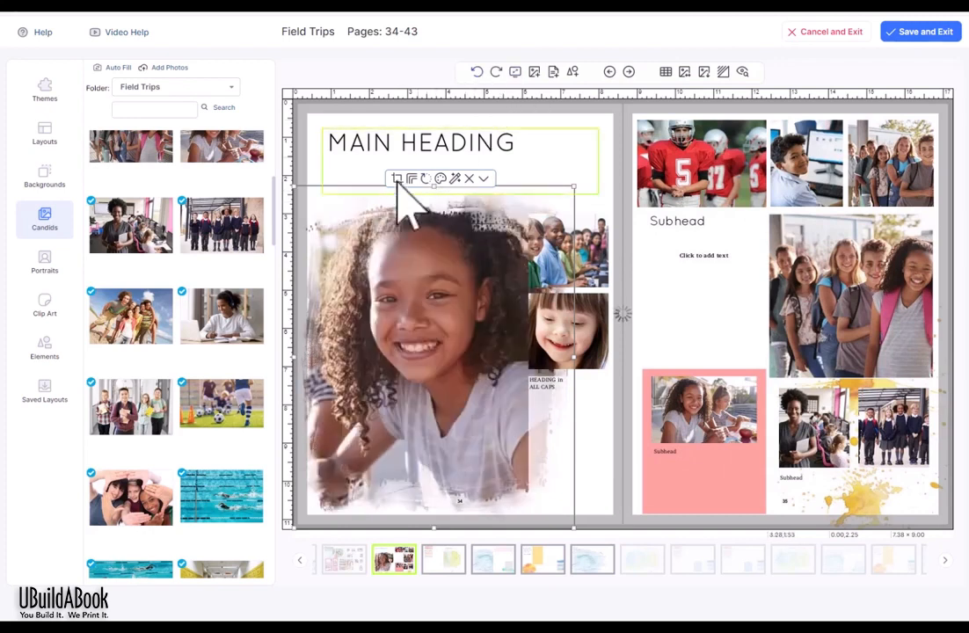
Step: Tilt the photo 15° right and undo it, then close Custom rotation unchanged
{"action": "left_click", "coordinate": [427, 179]}
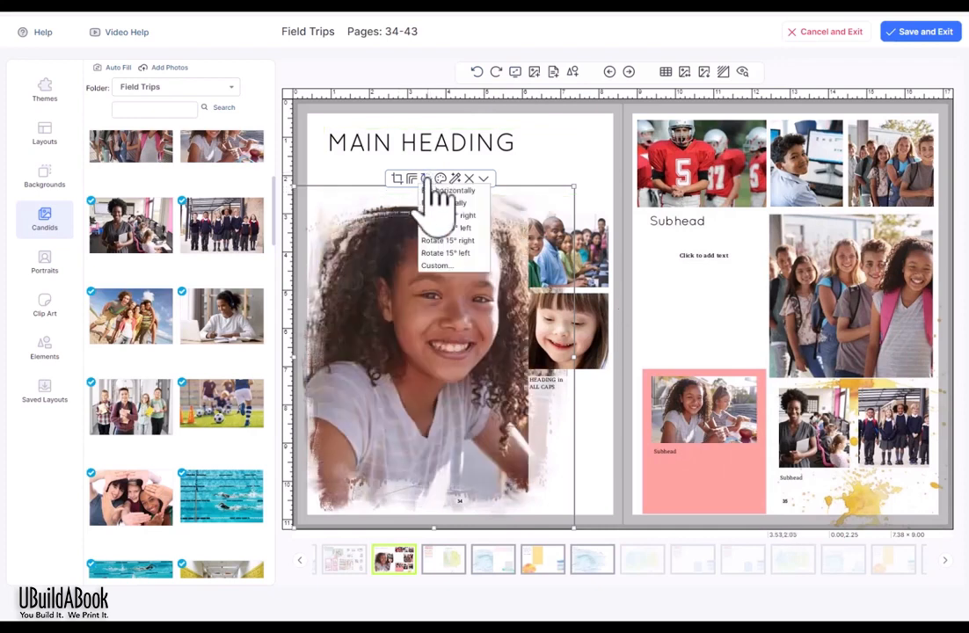
{"action": "left_click", "coordinate": [457, 240]}
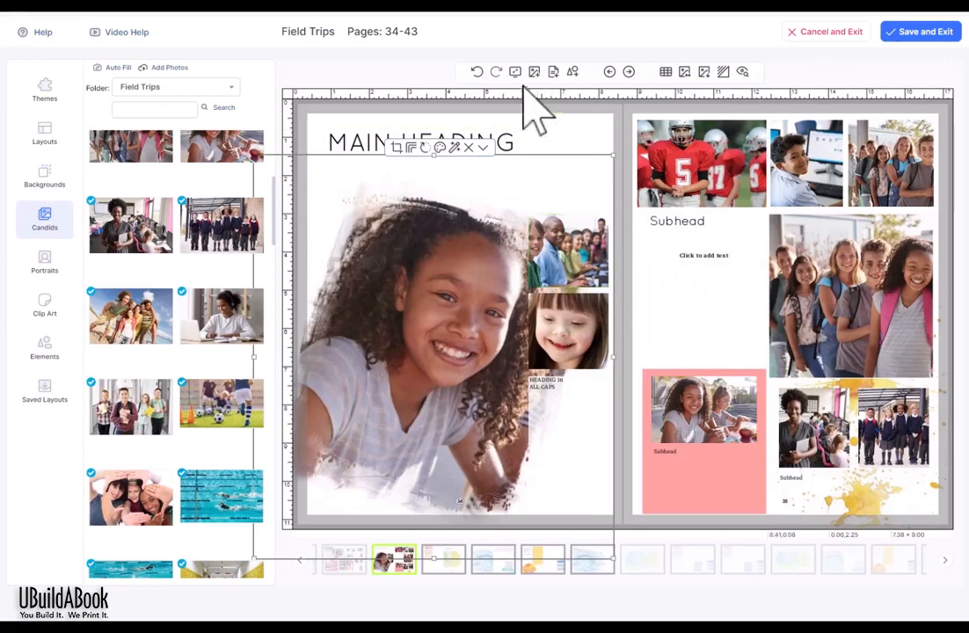
{"action": "left_click", "coordinate": [475, 72]}
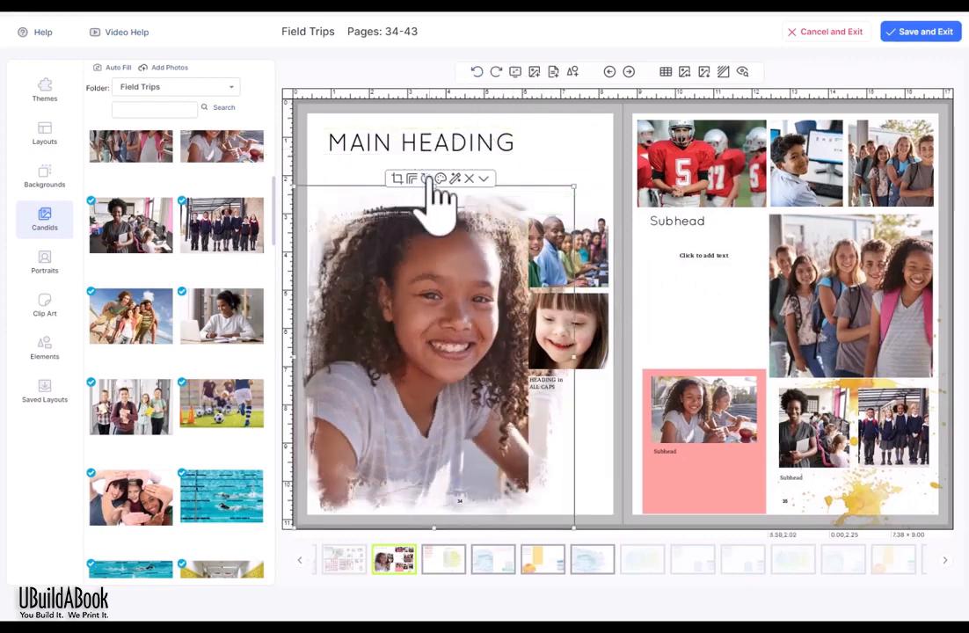
{"action": "left_click", "coordinate": [427, 178]}
{"action": "left_click", "coordinate": [446, 267]}
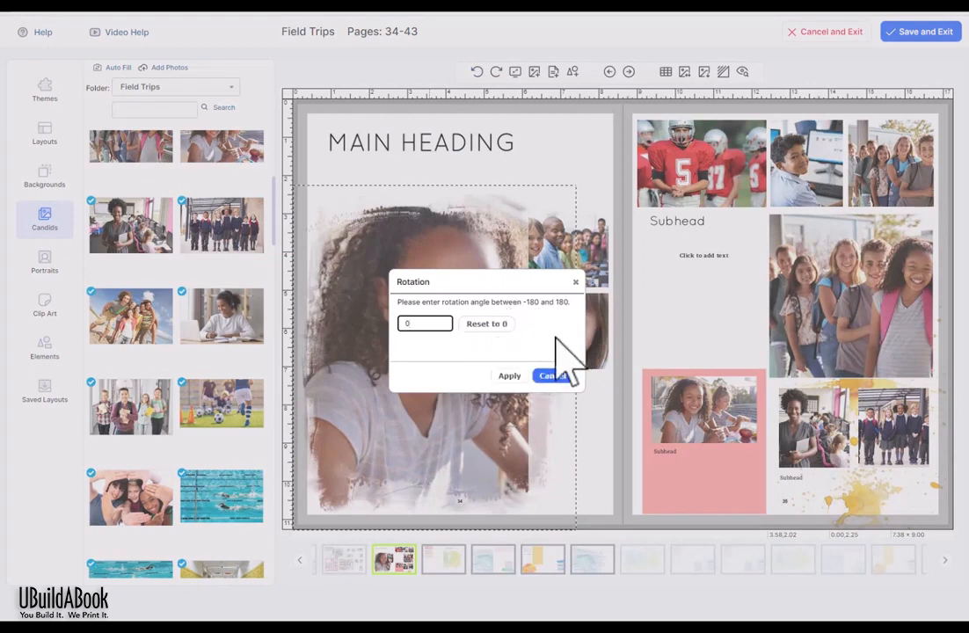
{"action": "left_click", "coordinate": [576, 283]}
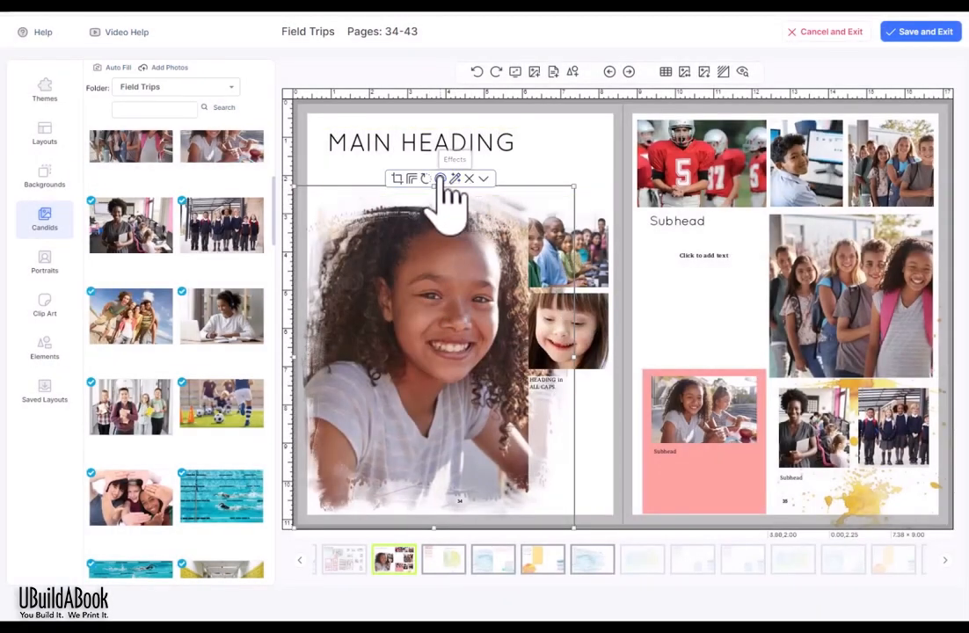
{"action": "left_click", "coordinate": [439, 179]}
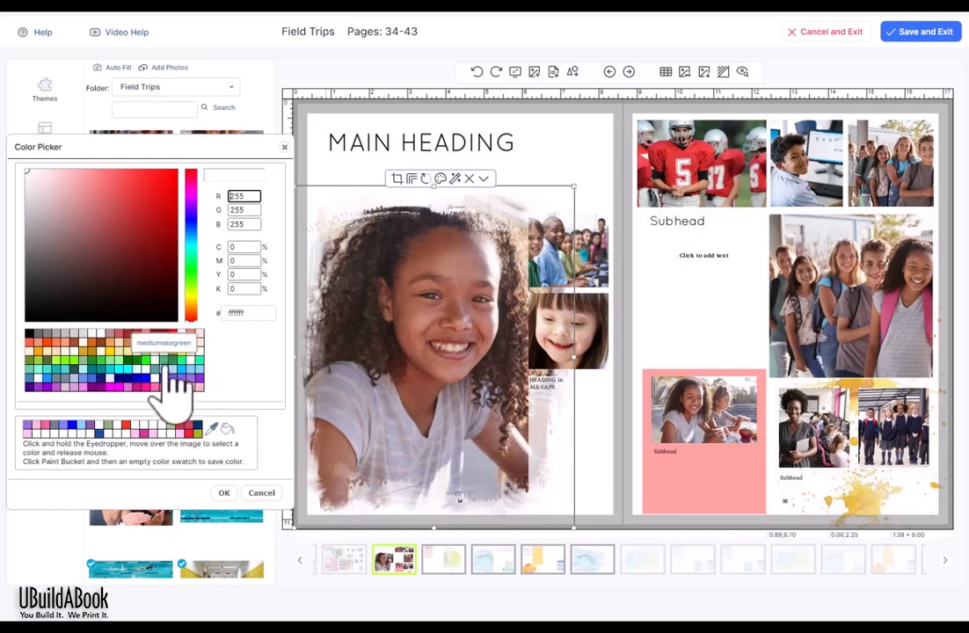
{"action": "left_click", "coordinate": [170, 363]}
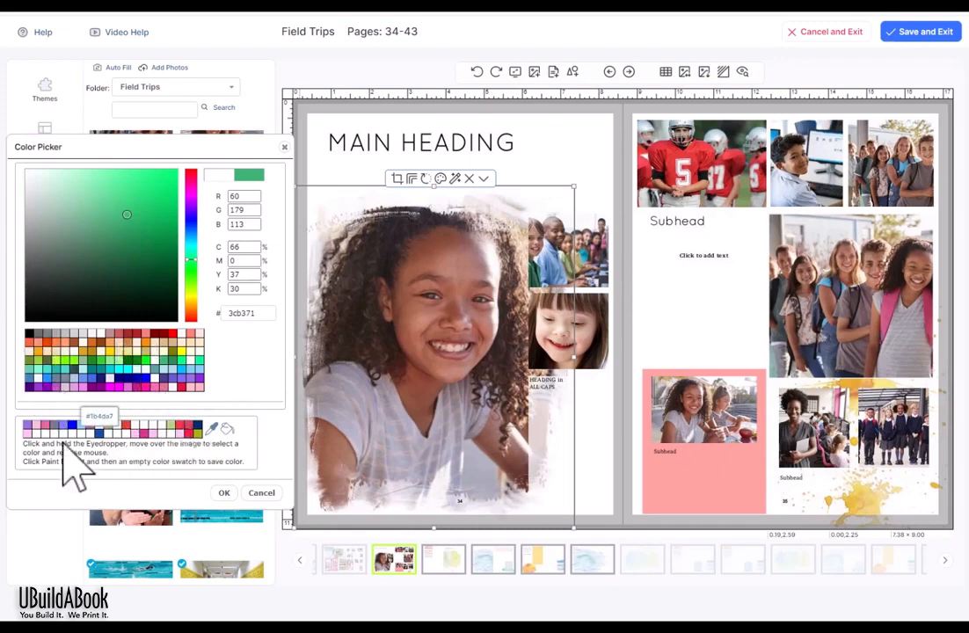
{"action": "left_click", "coordinate": [224, 492]}
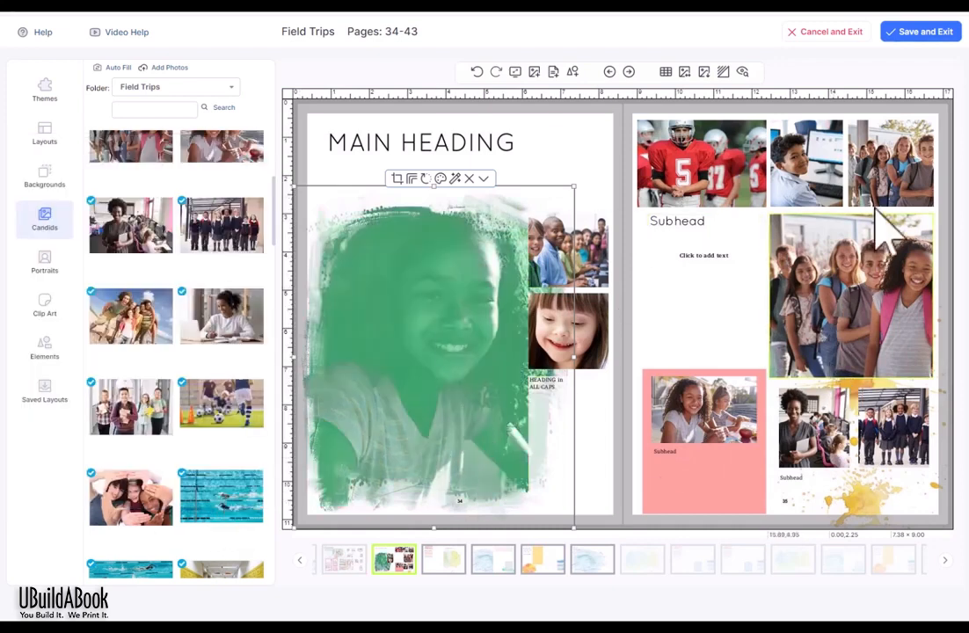
{"action": "left_click", "coordinate": [442, 179]}
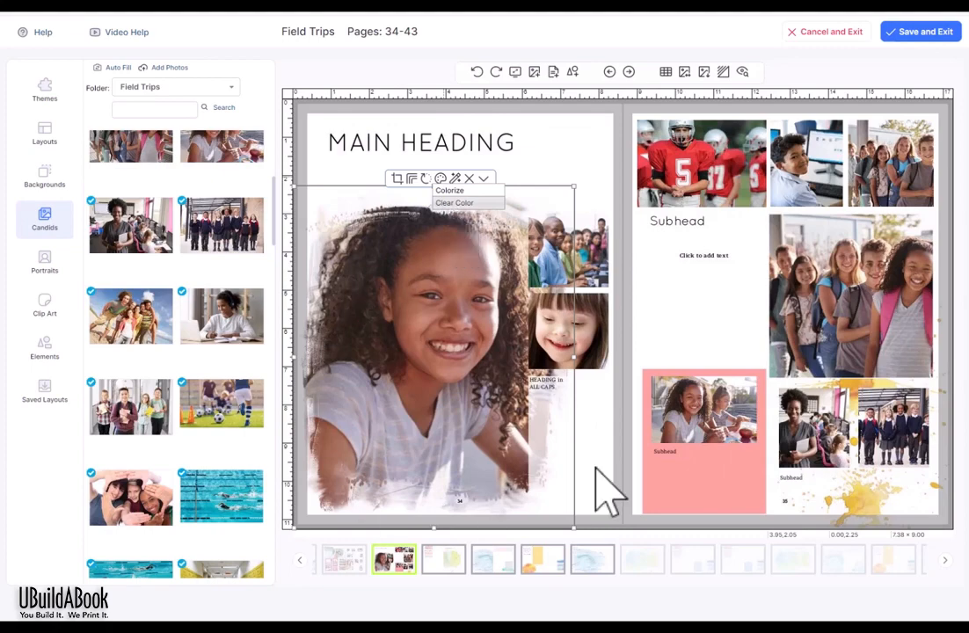
Step: Apply Sharpen and then Sharpen More to the girl photo, then show the Effects choices
{"action": "left_click", "coordinate": [455, 179]}
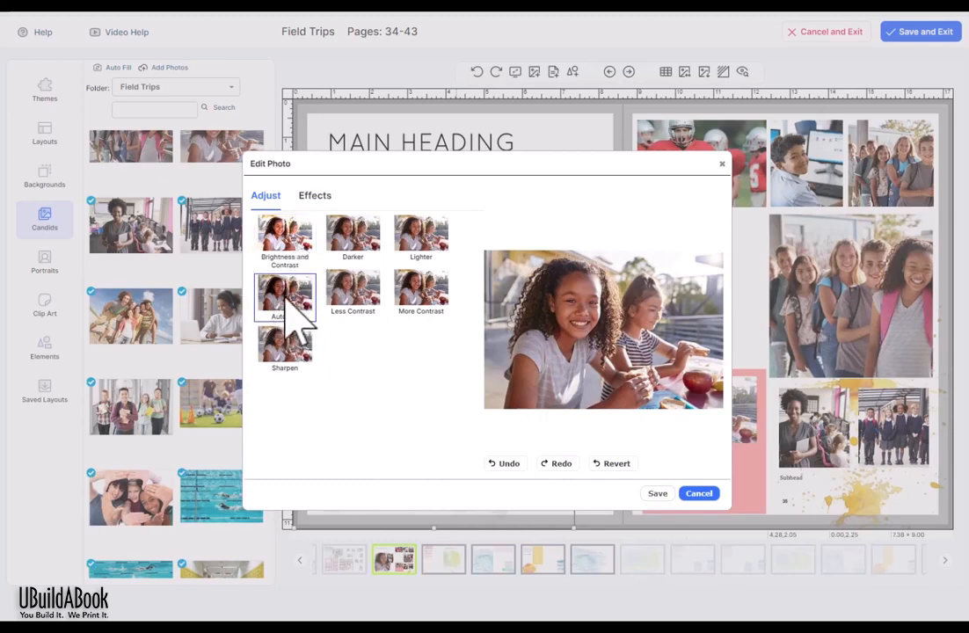
{"action": "left_click", "coordinate": [292, 297]}
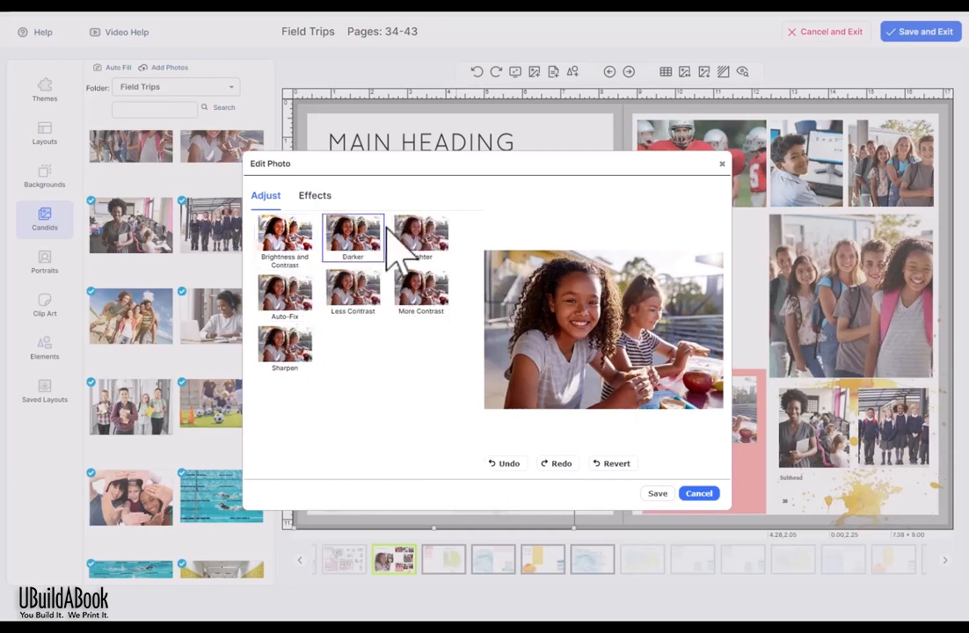
{"action": "left_click", "coordinate": [445, 245]}
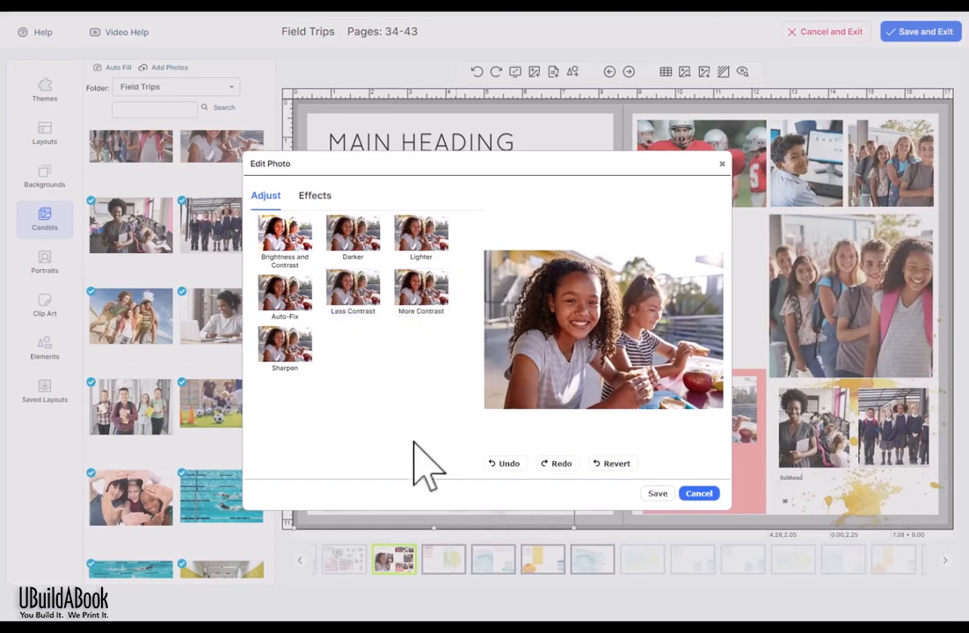
{"action": "left_click", "coordinate": [299, 357]}
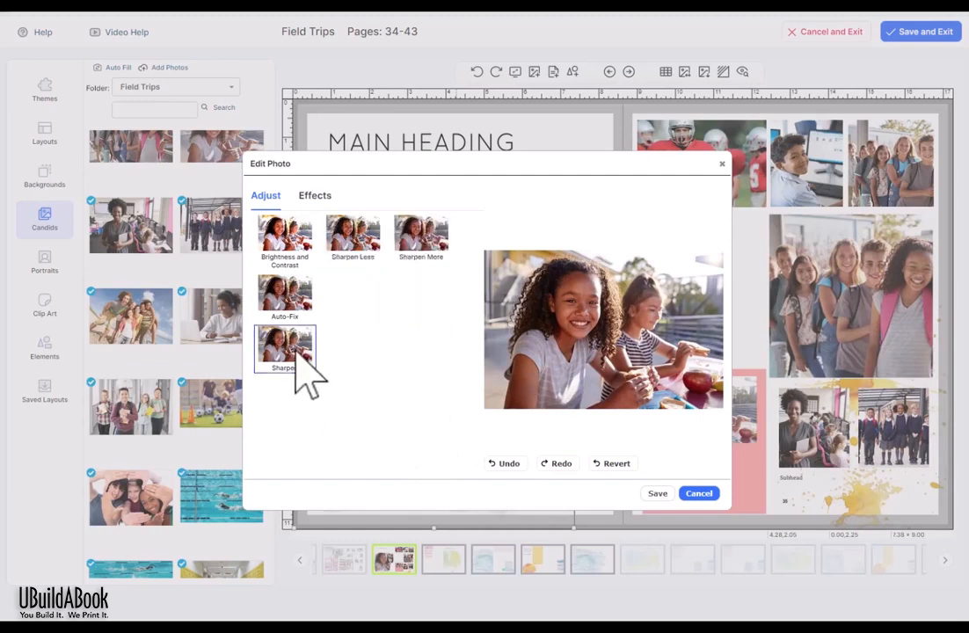
{"action": "left_click", "coordinate": [427, 246]}
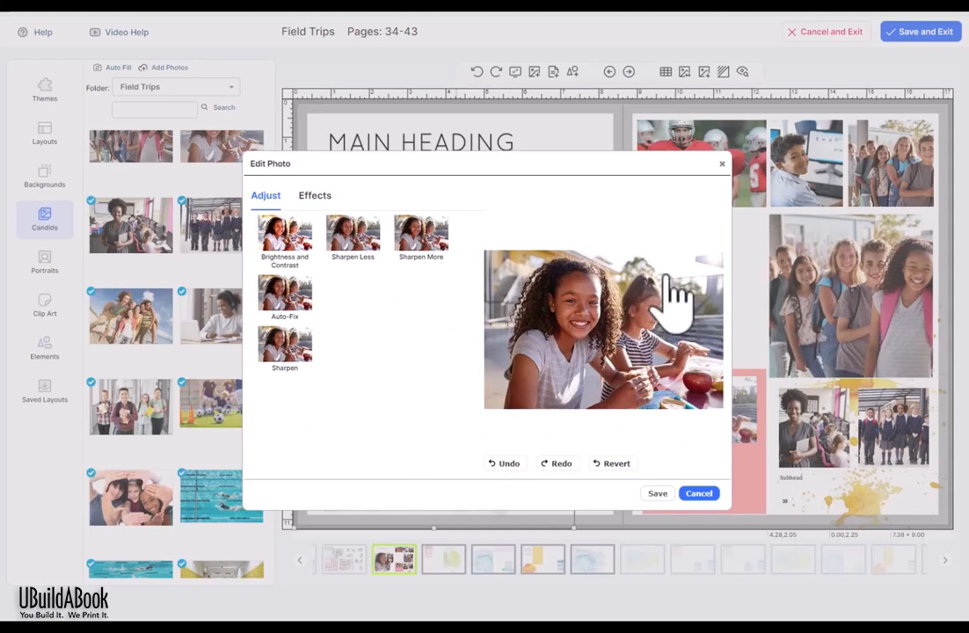
{"action": "left_click", "coordinate": [327, 199]}
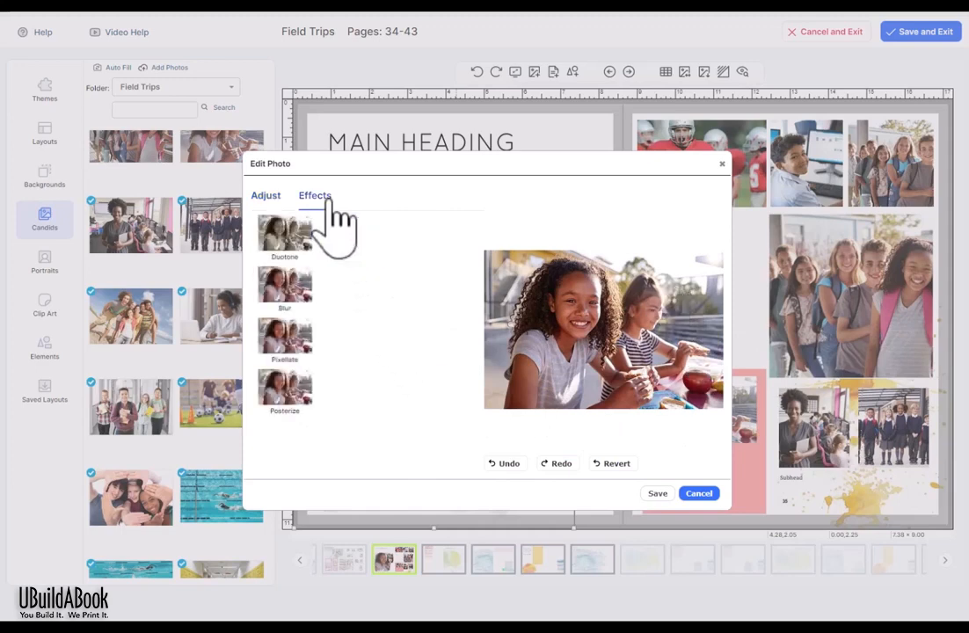
Step: Preview Duotone tints: Grayscale, Dark Sepia, Blue Rasberry, Minty Green, Lemon Yellow, Dr. Pepper, Lime Green
{"action": "left_click", "coordinate": [305, 230]}
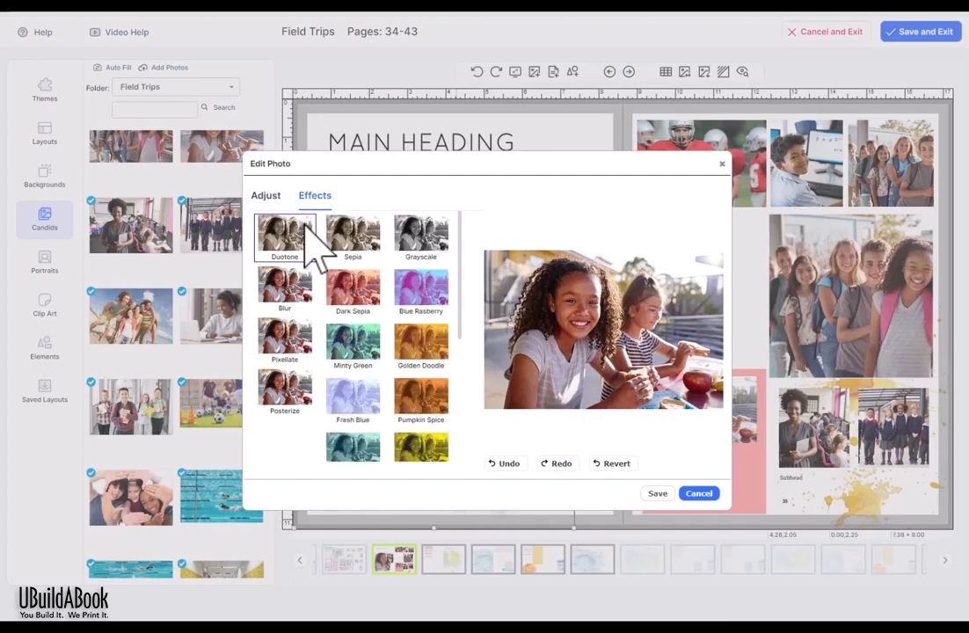
{"action": "left_click", "coordinate": [419, 232]}
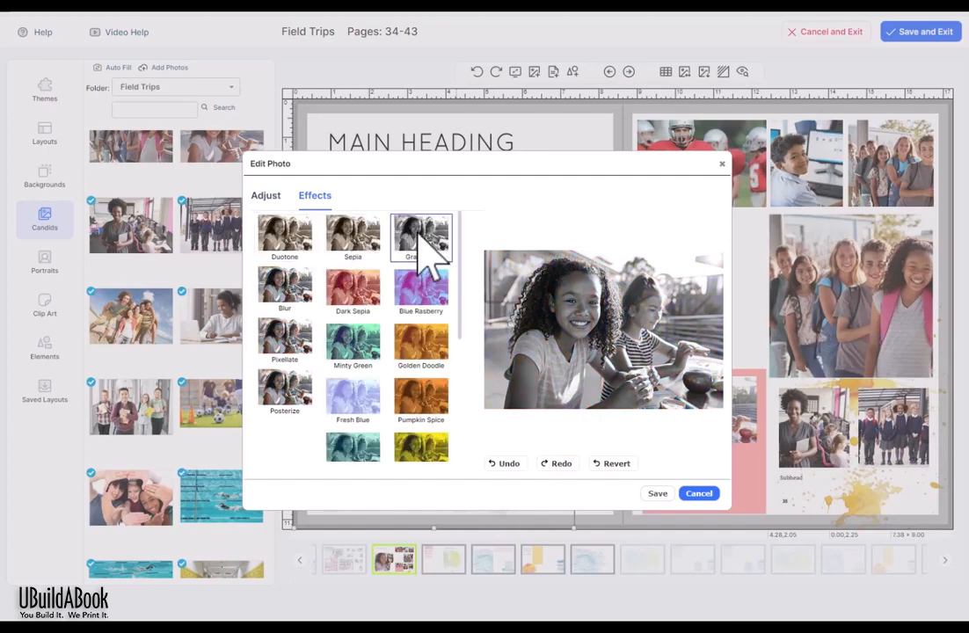
{"action": "left_click", "coordinate": [370, 290]}
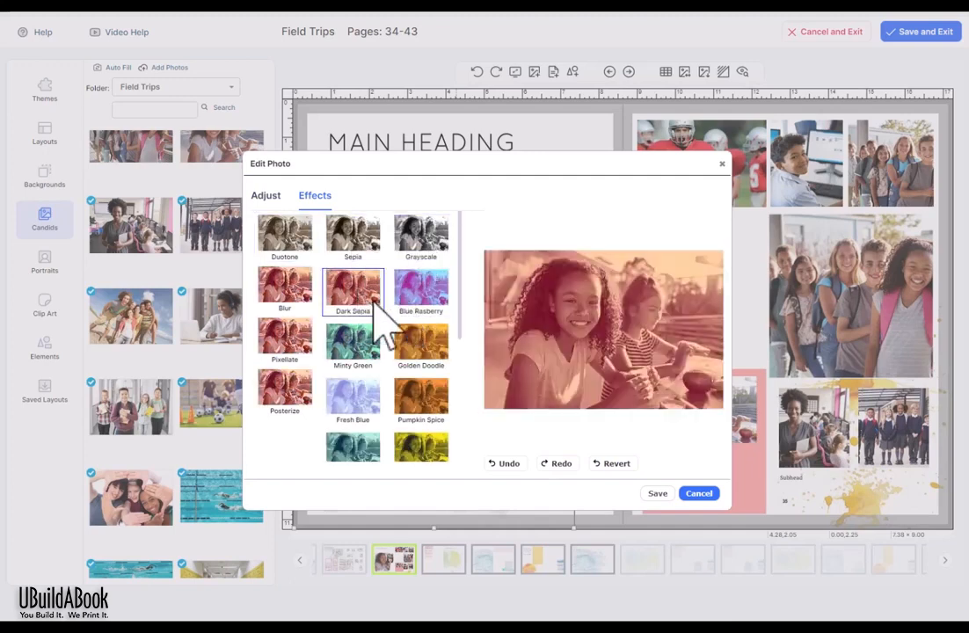
{"action": "left_click", "coordinate": [424, 290]}
{"action": "left_click", "coordinate": [360, 347]}
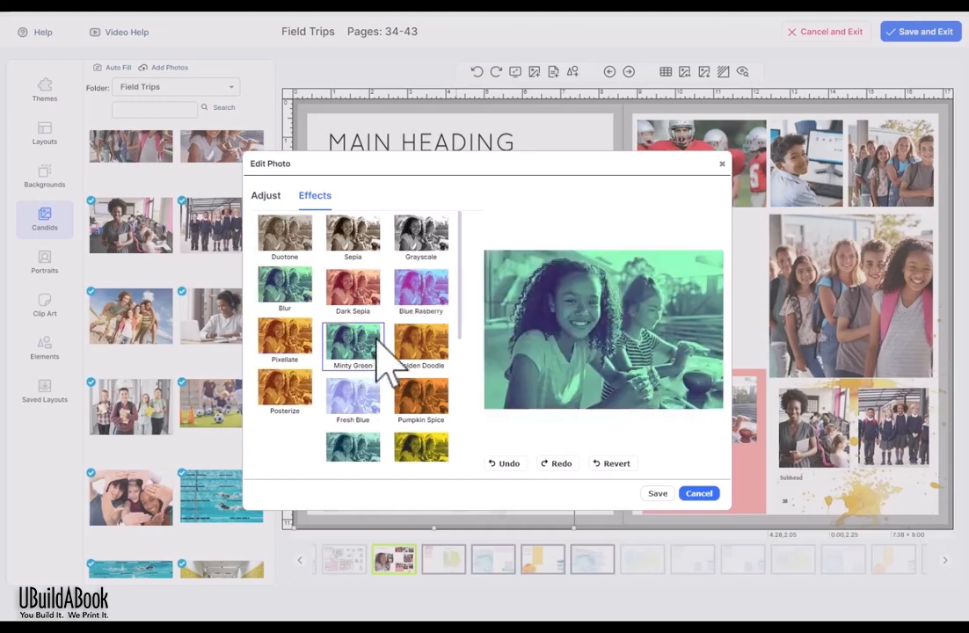
{"action": "scroll", "coordinate": [417, 334], "scroll_direction": "down", "scroll_amount": 3}
{"action": "left_click", "coordinate": [420, 327]}
{"action": "scroll", "coordinate": [424, 342], "scroll_direction": "down", "scroll_amount": 3}
{"action": "left_click", "coordinate": [354, 268]}
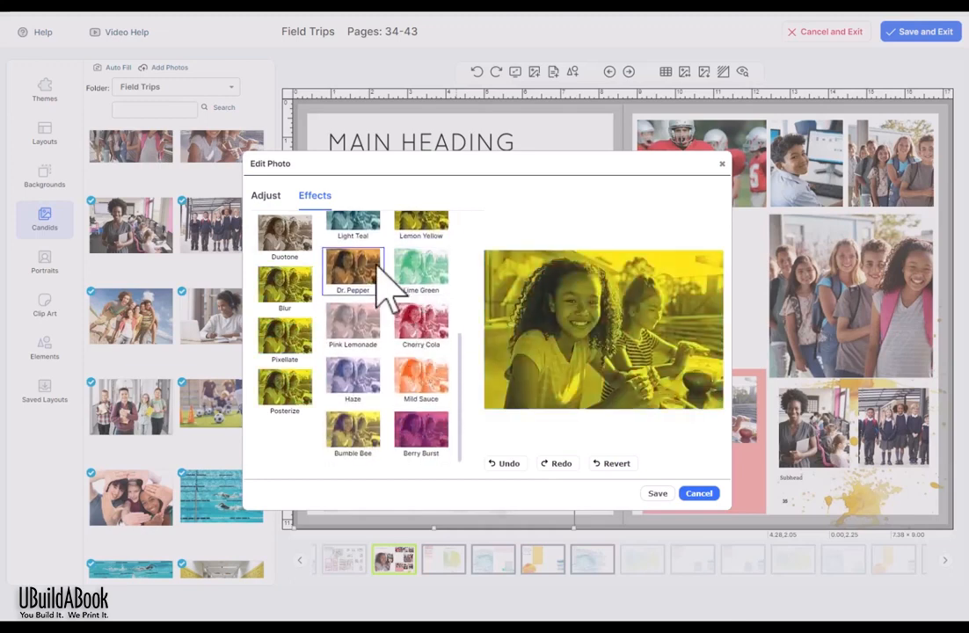
{"action": "left_click", "coordinate": [413, 283]}
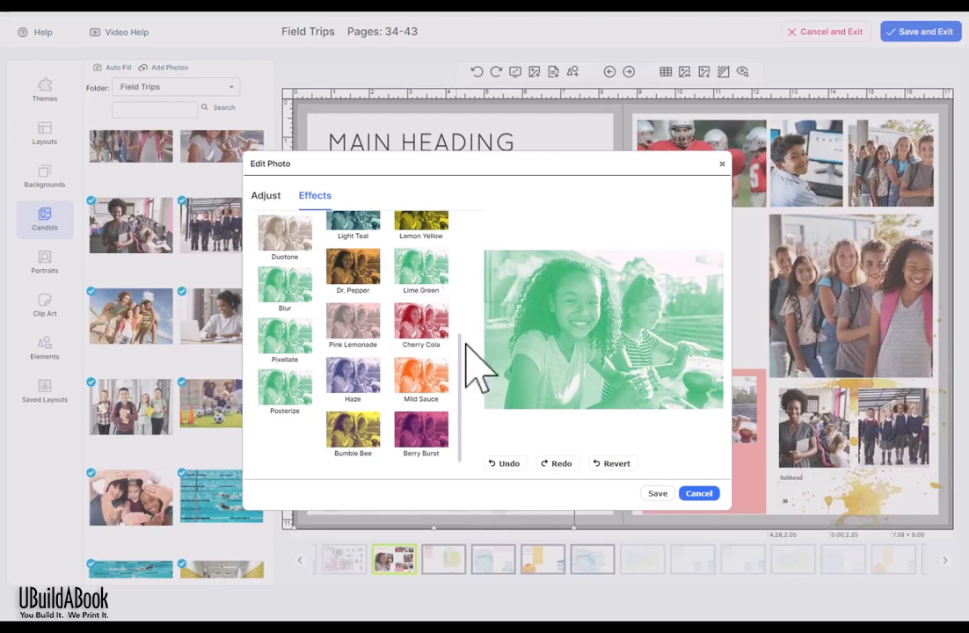
{"action": "scroll", "coordinate": [428, 339], "scroll_direction": "up", "scroll_amount": 1}
Step: Undo the Lime Green tint and revert the photo to its original look
{"action": "left_click", "coordinate": [293, 288]}
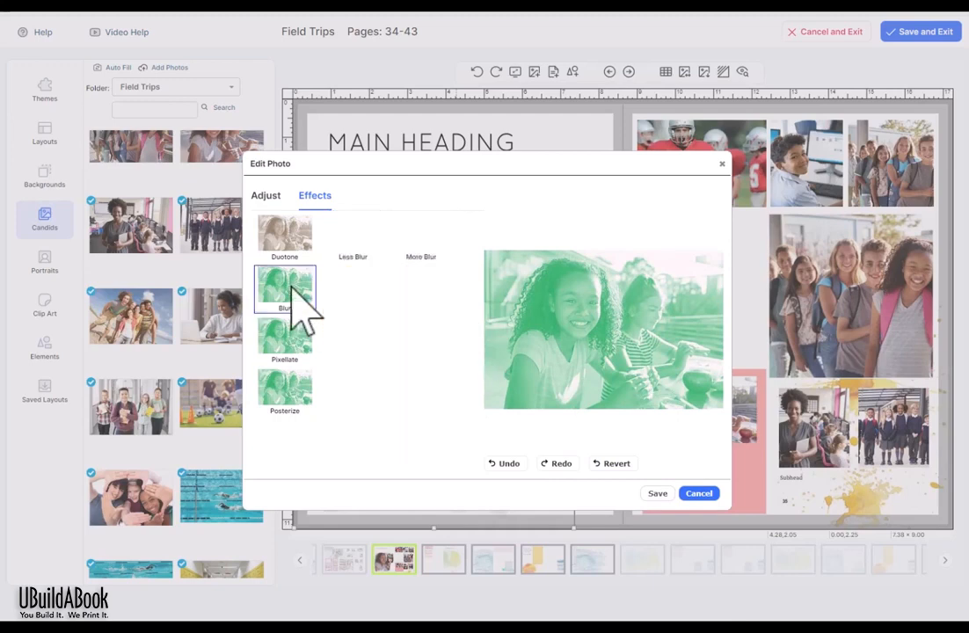
{"action": "left_click", "coordinate": [510, 464]}
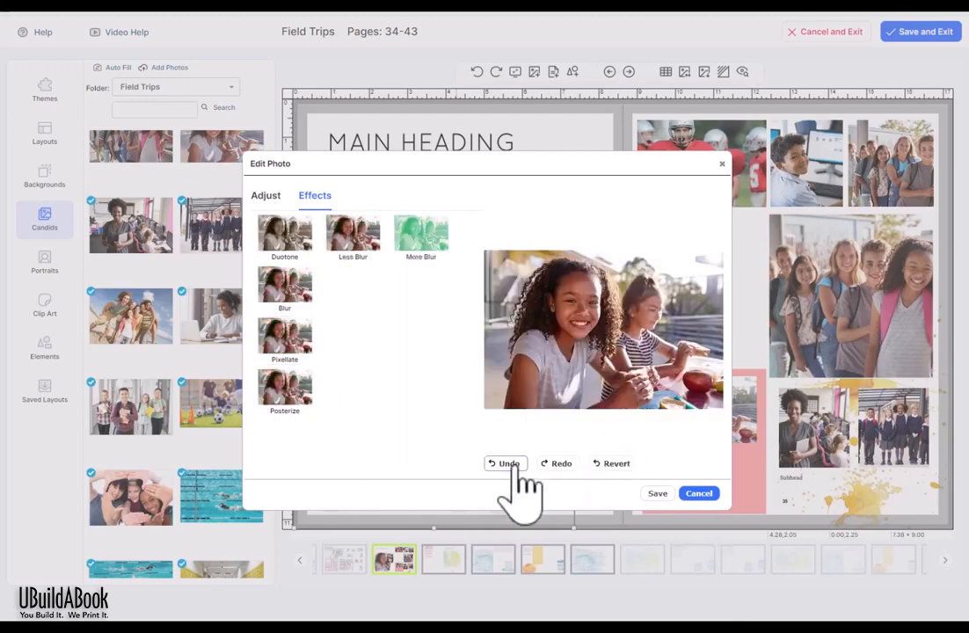
{"action": "left_click", "coordinate": [627, 465]}
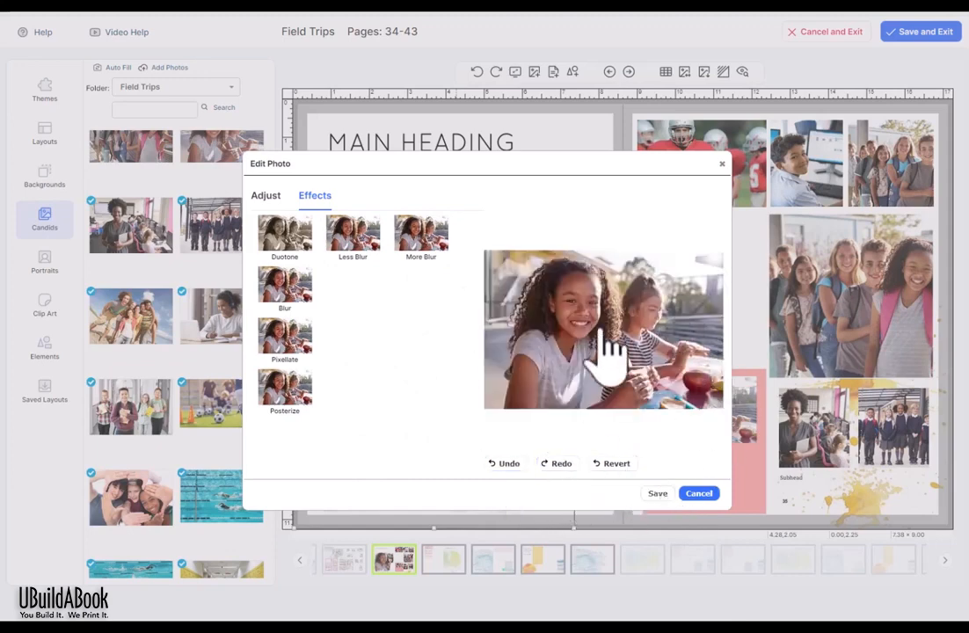
{"action": "left_click", "coordinate": [301, 297]}
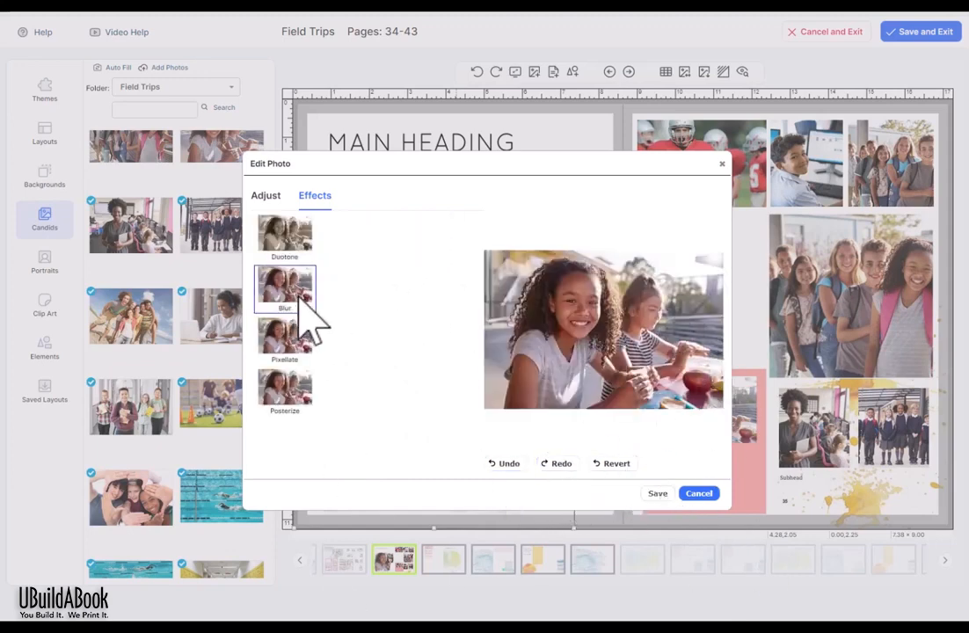
Step: Try larger Pixellate pixels and Posterize with more colours, then cancel the photo editor
{"action": "left_click", "coordinate": [290, 341]}
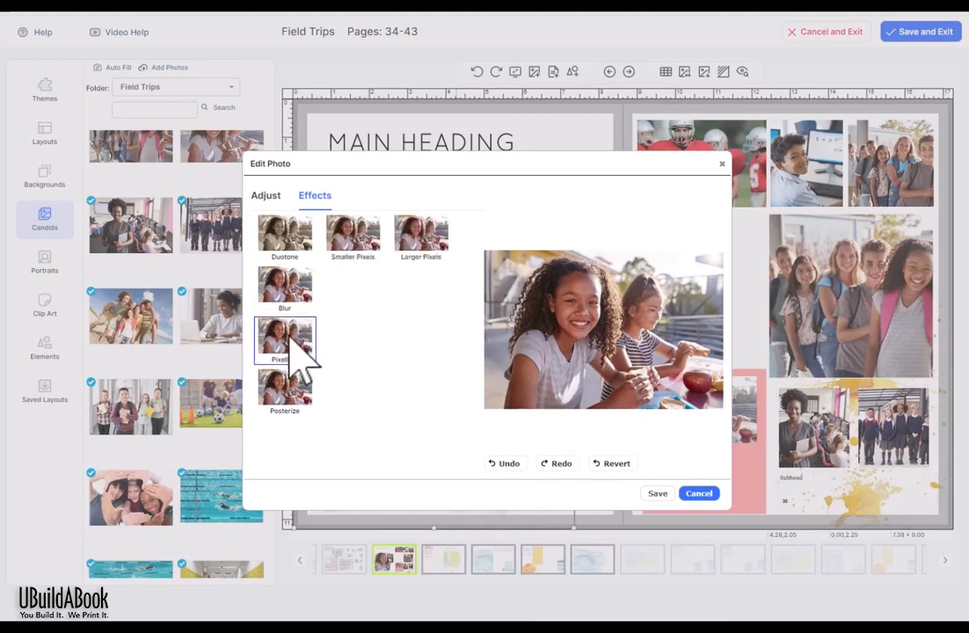
{"action": "left_click", "coordinate": [422, 234]}
{"action": "left_click", "coordinate": [286, 400]}
{"action": "left_click", "coordinate": [431, 235]}
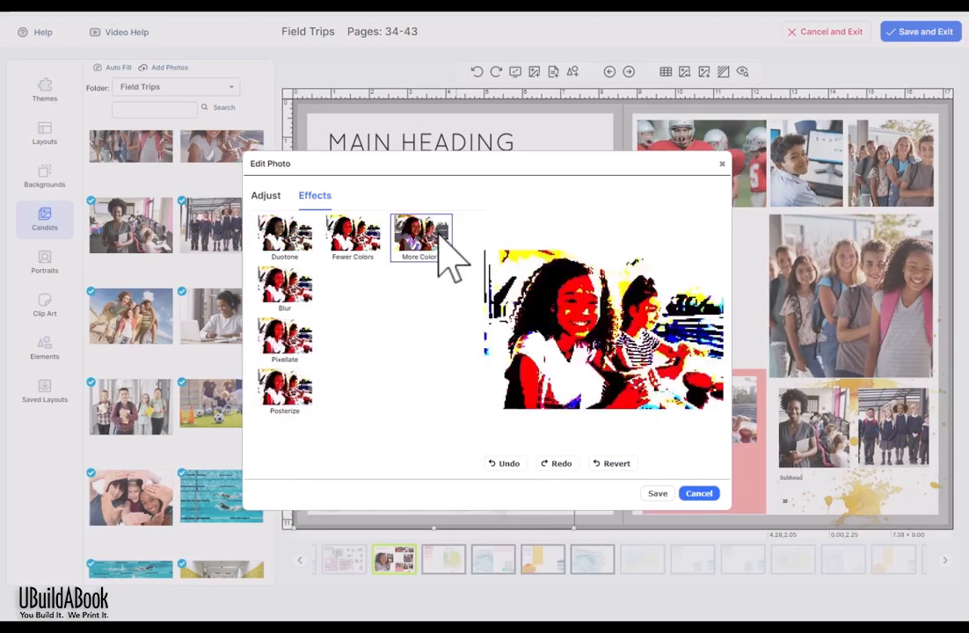
{"action": "left_click", "coordinate": [439, 236]}
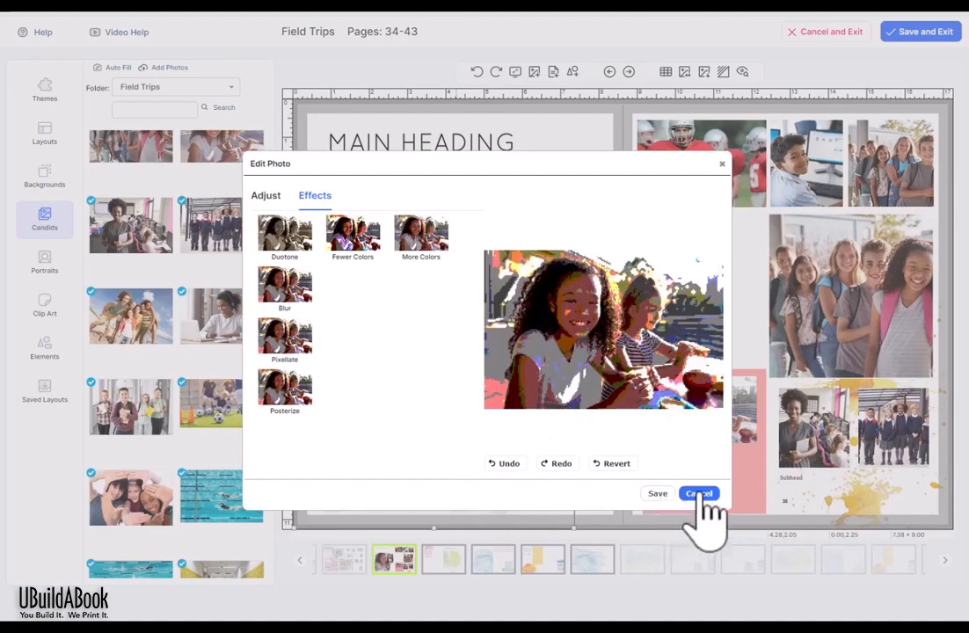
{"action": "left_click", "coordinate": [700, 494]}
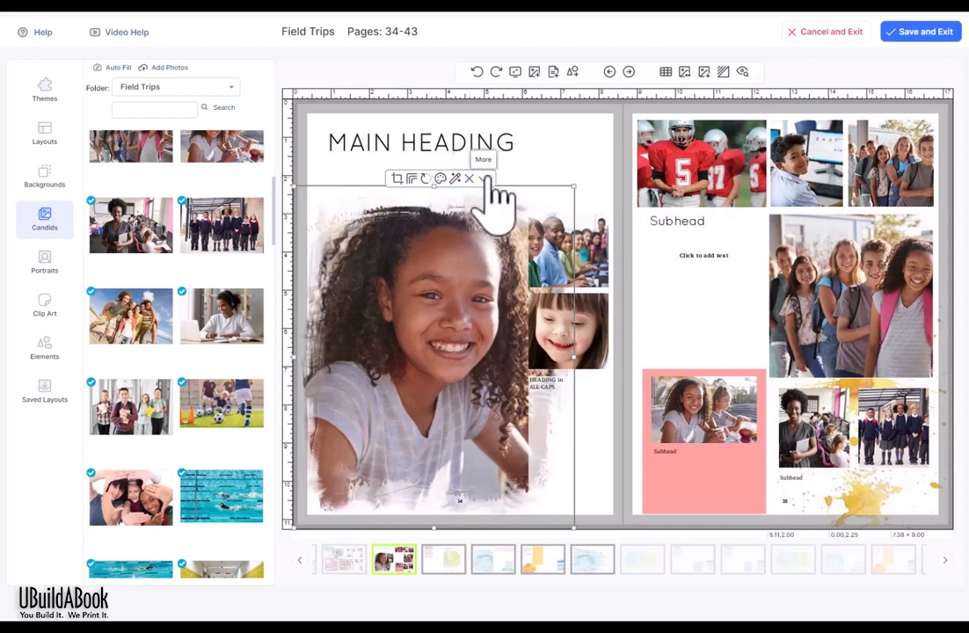
{"action": "left_click", "coordinate": [484, 179]}
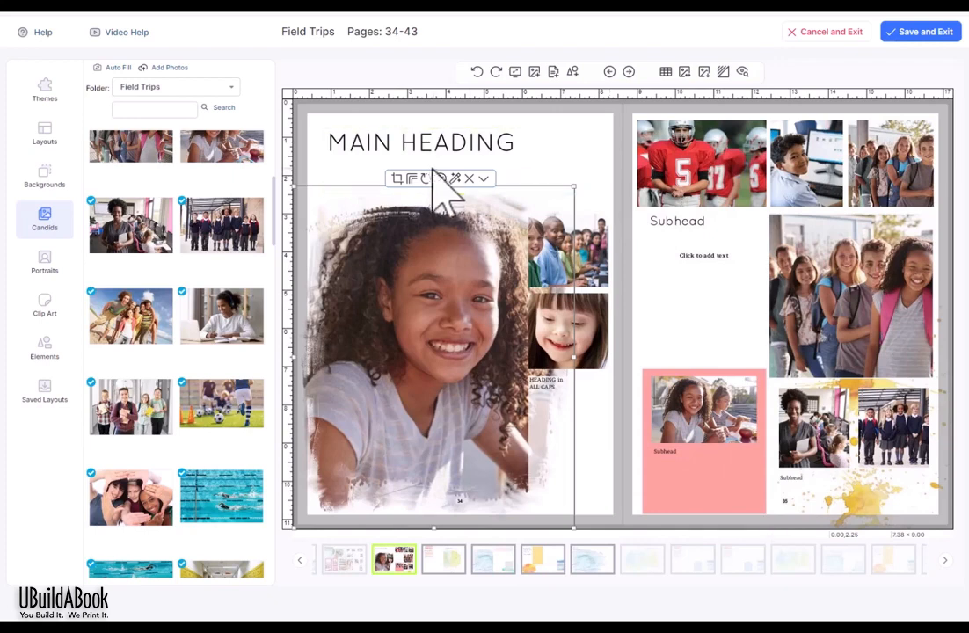
Step: Select the MAIN HEADING, Subhead and body text boxes in turn, ending on MAIN HEADING
{"action": "left_click", "coordinate": [424, 181]}
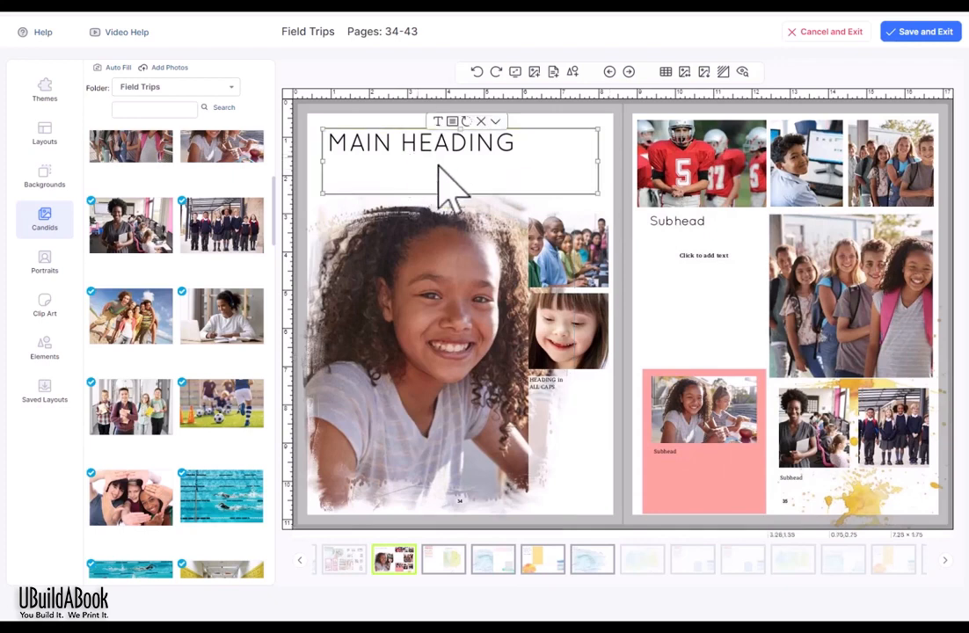
{"action": "left_click", "coordinate": [701, 290]}
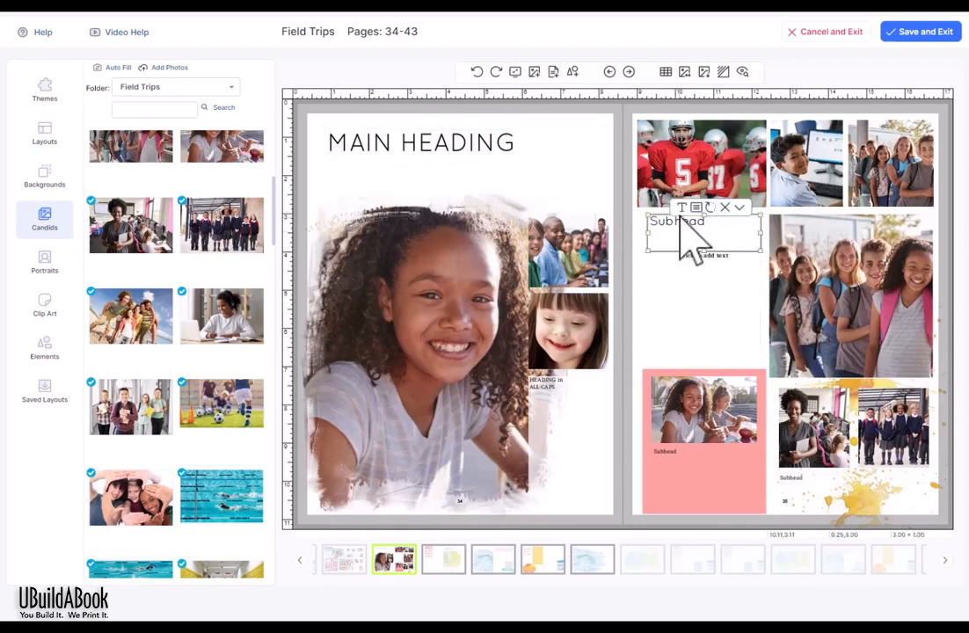
{"action": "left_click", "coordinate": [573, 132]}
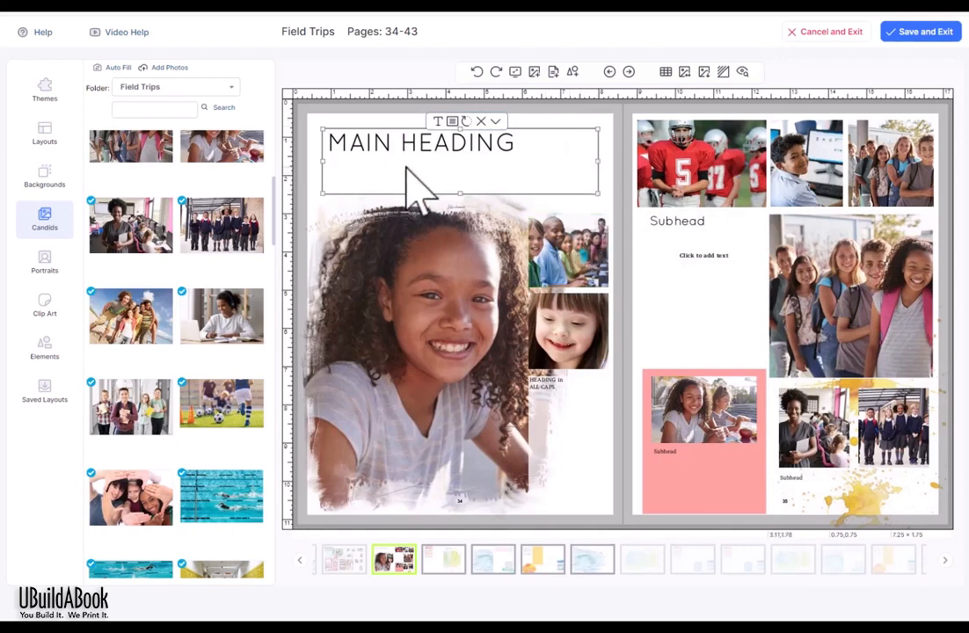
{"action": "left_click", "coordinate": [695, 236]}
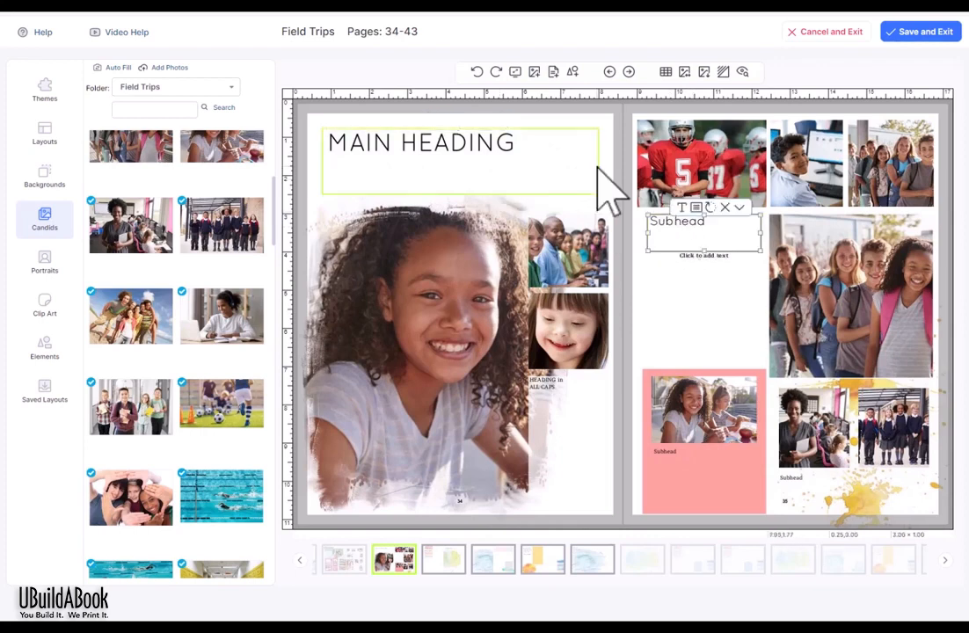
{"action": "left_click", "coordinate": [722, 334]}
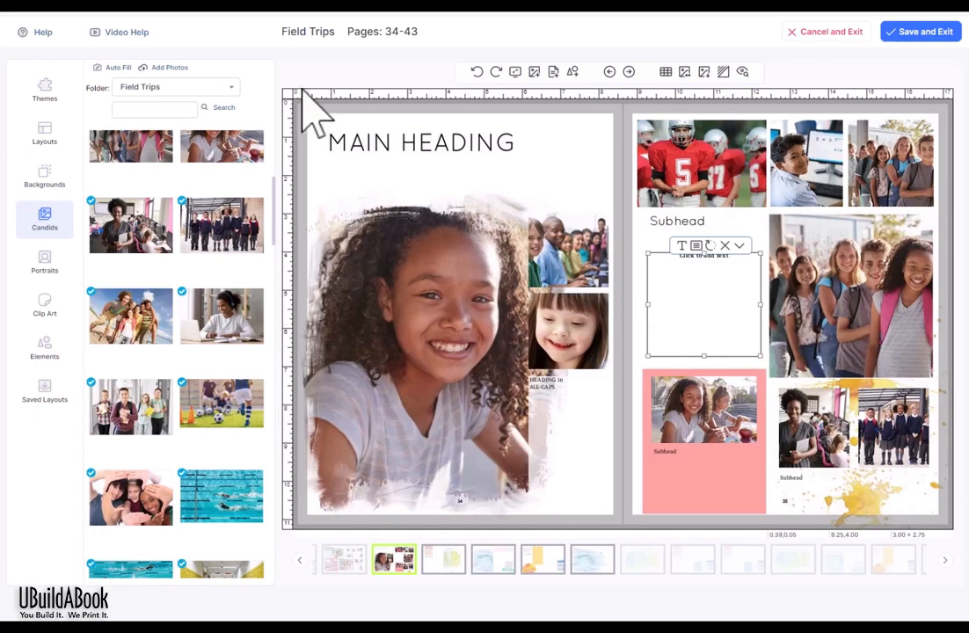
{"action": "left_click", "coordinate": [406, 180]}
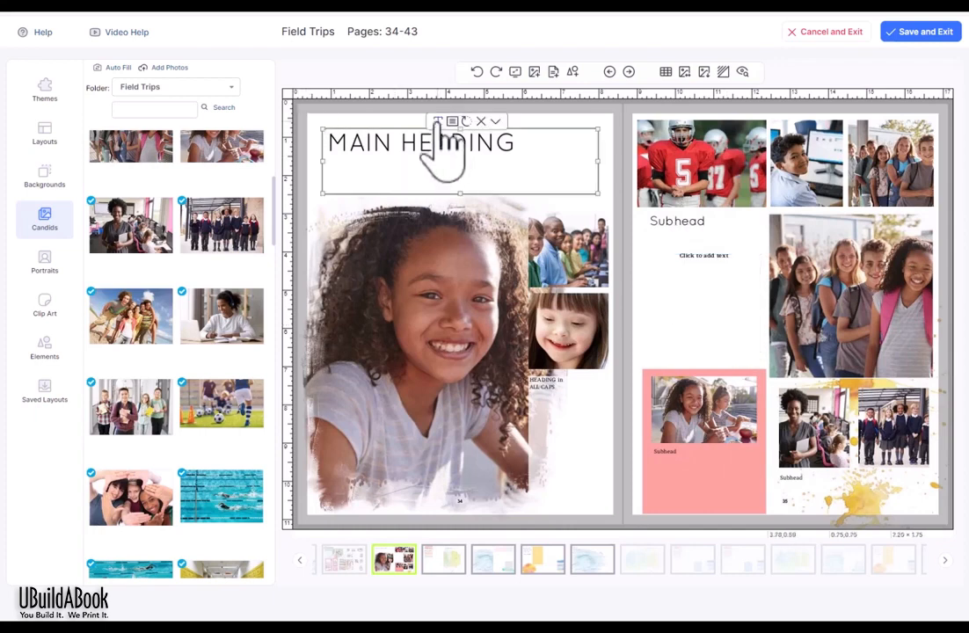
Step: Edit the MAIN HEADING text (Quicksand, 48) and browse its font list
{"action": "left_click", "coordinate": [438, 123]}
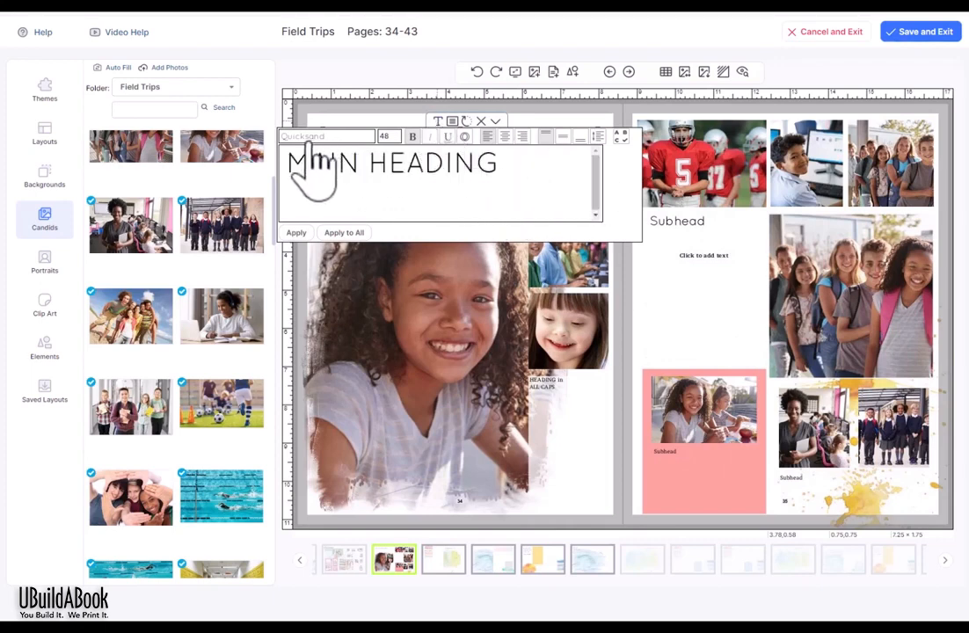
{"action": "left_click", "coordinate": [356, 137]}
{"action": "scroll", "coordinate": [374, 180], "scroll_direction": "down", "scroll_amount": 15}
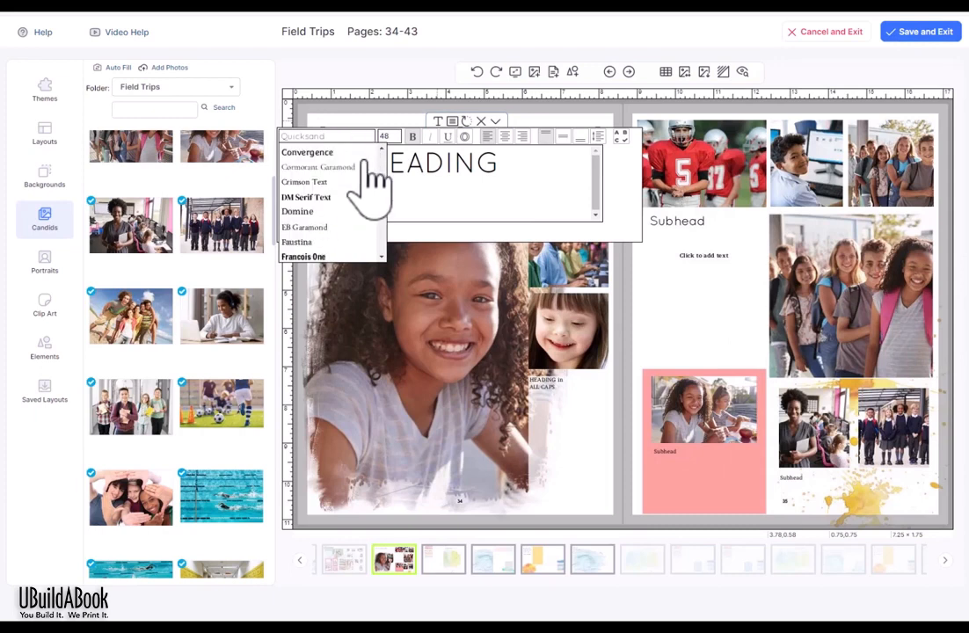
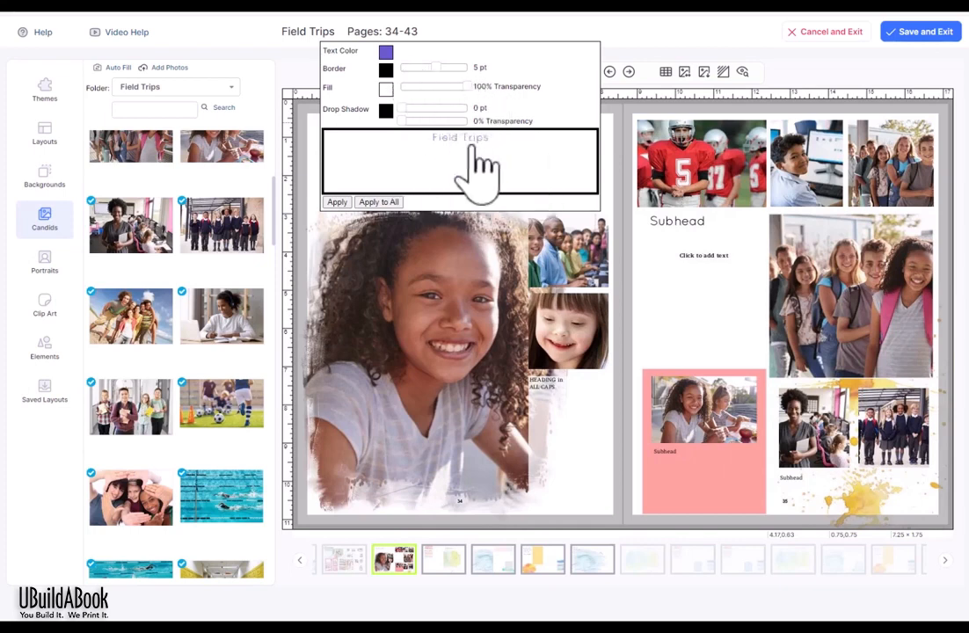
Step: Give the Field Trips title a sky-blue border and a 52%-transparent pink fill, then try a drop shadow
{"action": "left_click", "coordinate": [387, 76]}
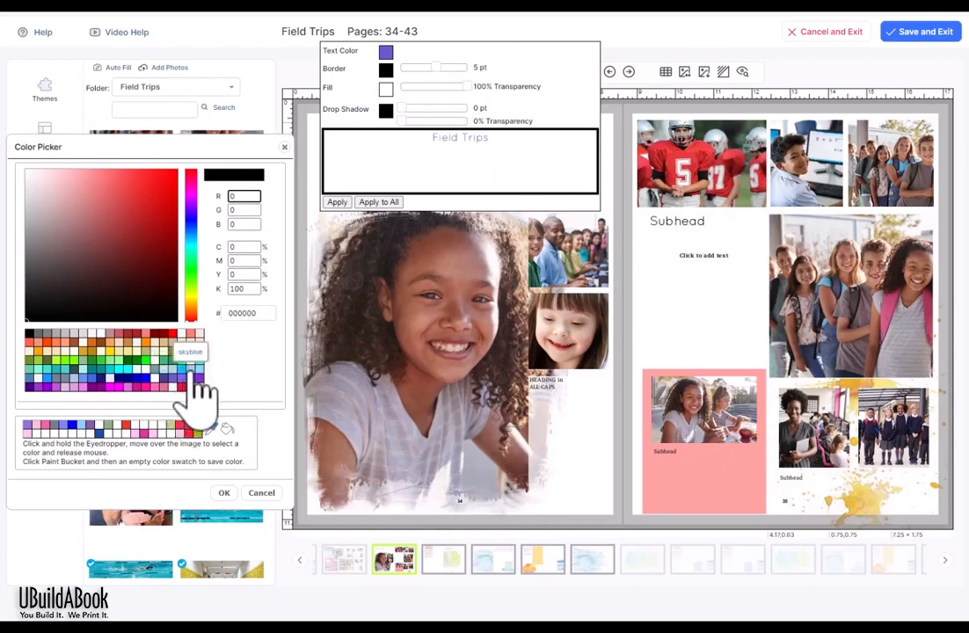
{"action": "left_click", "coordinate": [188, 370]}
{"action": "left_click", "coordinate": [222, 494]}
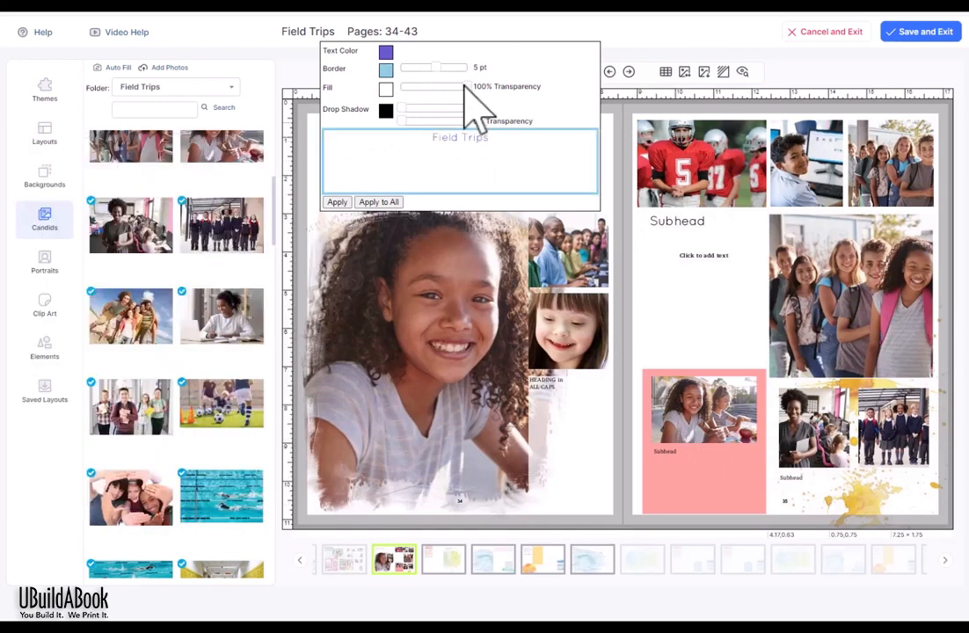
{"action": "left_click_drag", "start_coordinate": [465, 86], "coordinate": [436, 92]}
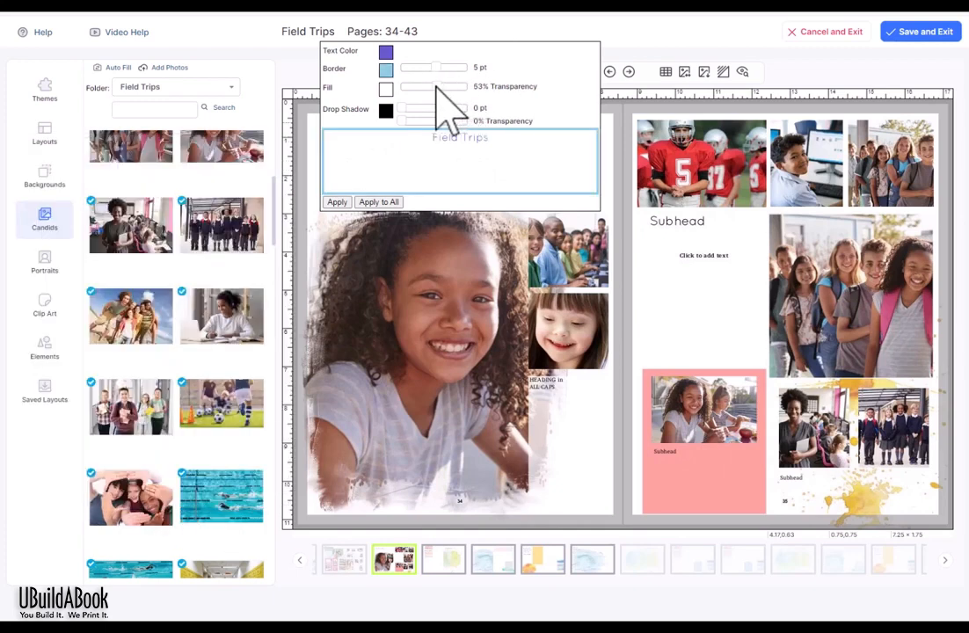
{"action": "left_click", "coordinate": [385, 89]}
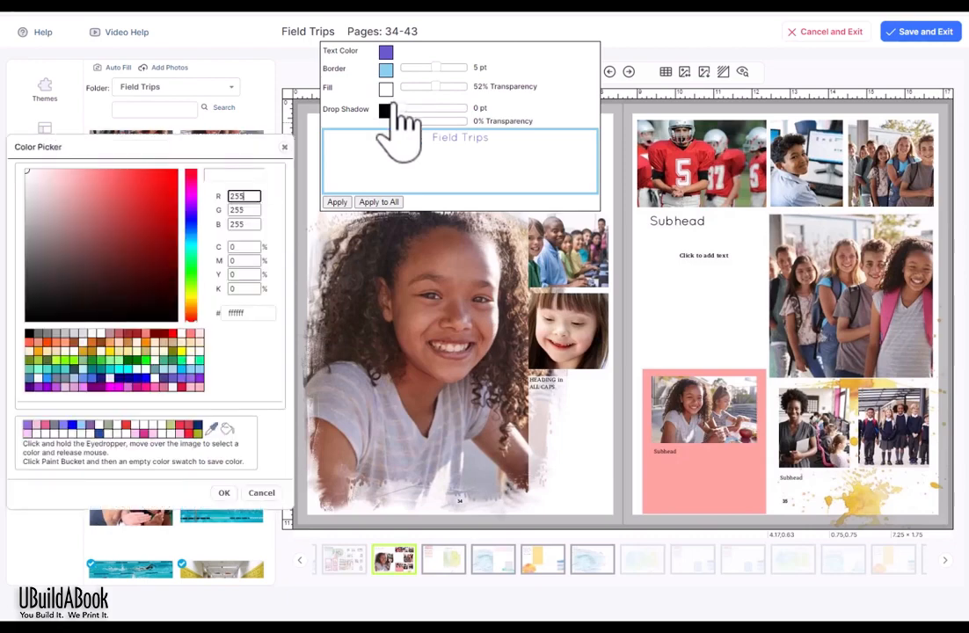
{"action": "left_click", "coordinate": [135, 430]}
{"action": "left_click", "coordinate": [224, 493]}
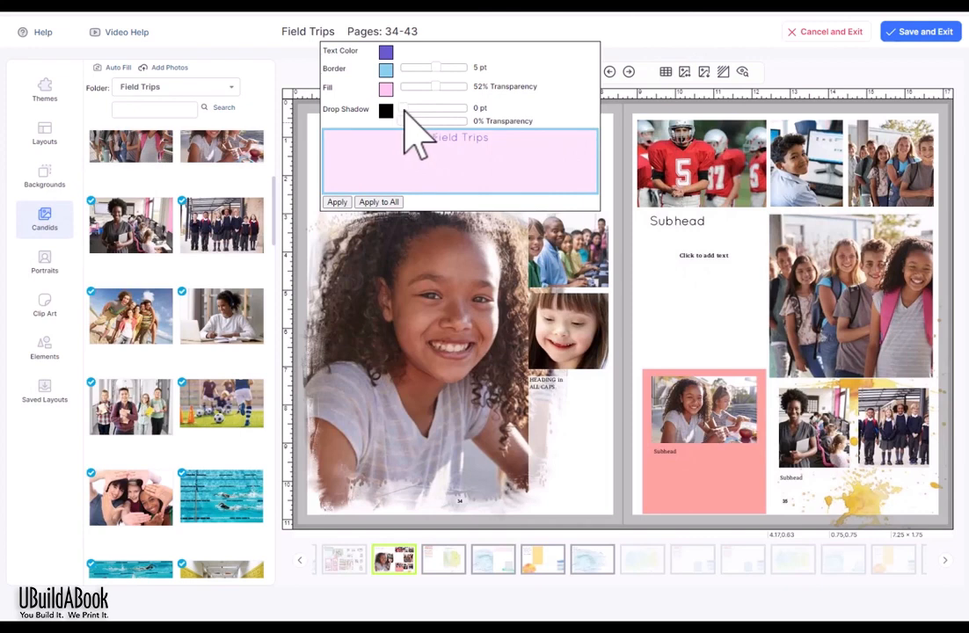
{"action": "left_click_drag", "start_coordinate": [403, 110], "coordinate": [347, 217]}
Step: Apply the border and fill styling, then centre the Field Trips title text
{"action": "left_click", "coordinate": [338, 202]}
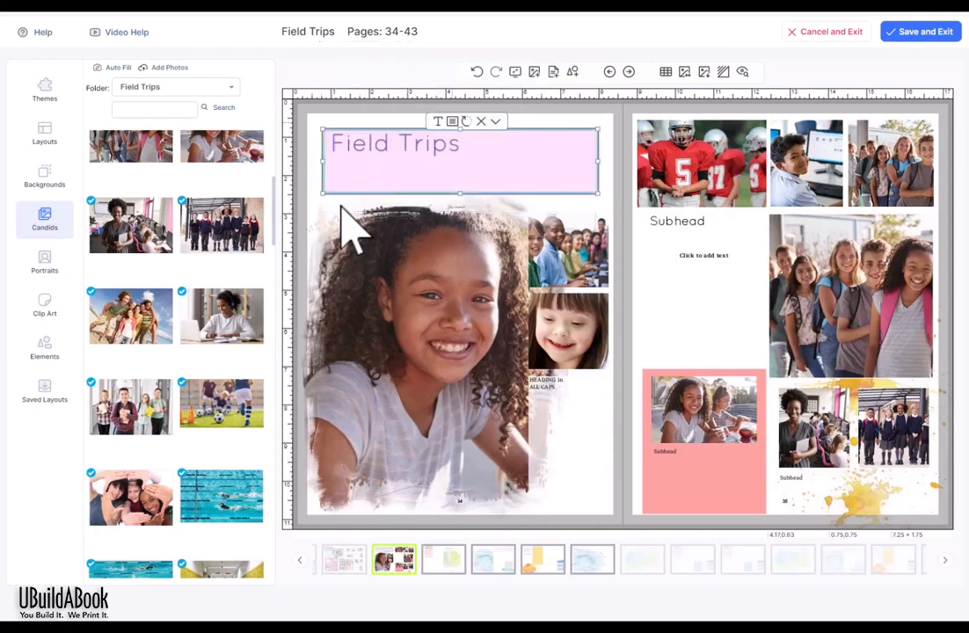
{"action": "left_click", "coordinate": [611, 192]}
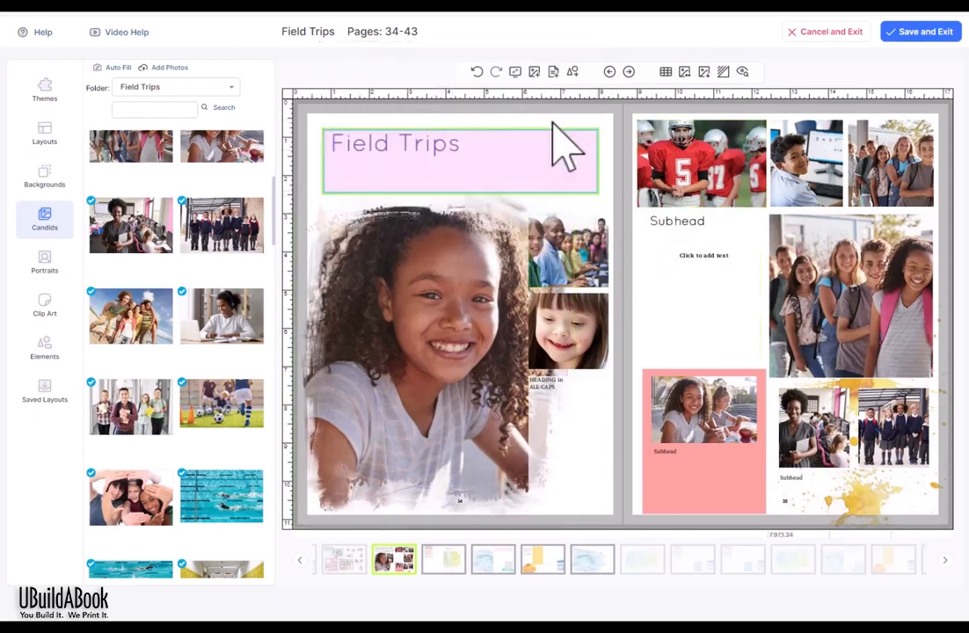
{"action": "left_click", "coordinate": [448, 187]}
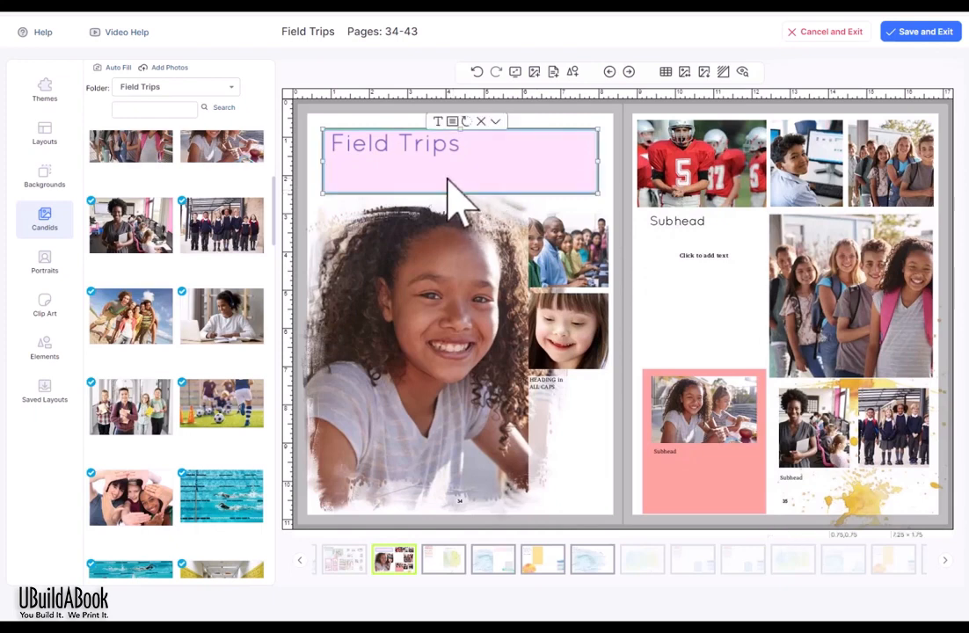
{"action": "left_click", "coordinate": [437, 121]}
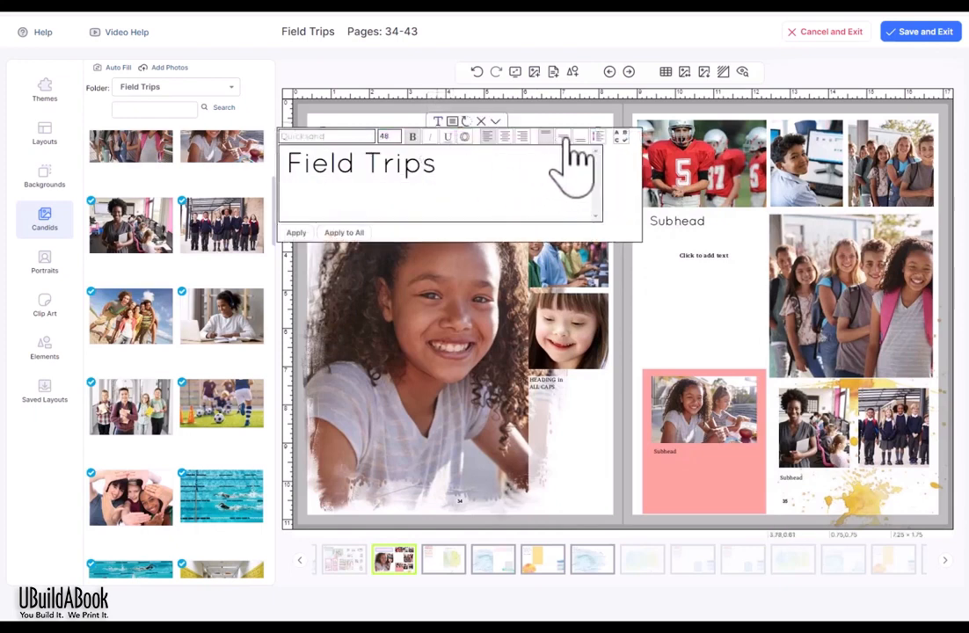
{"action": "left_click", "coordinate": [562, 137]}
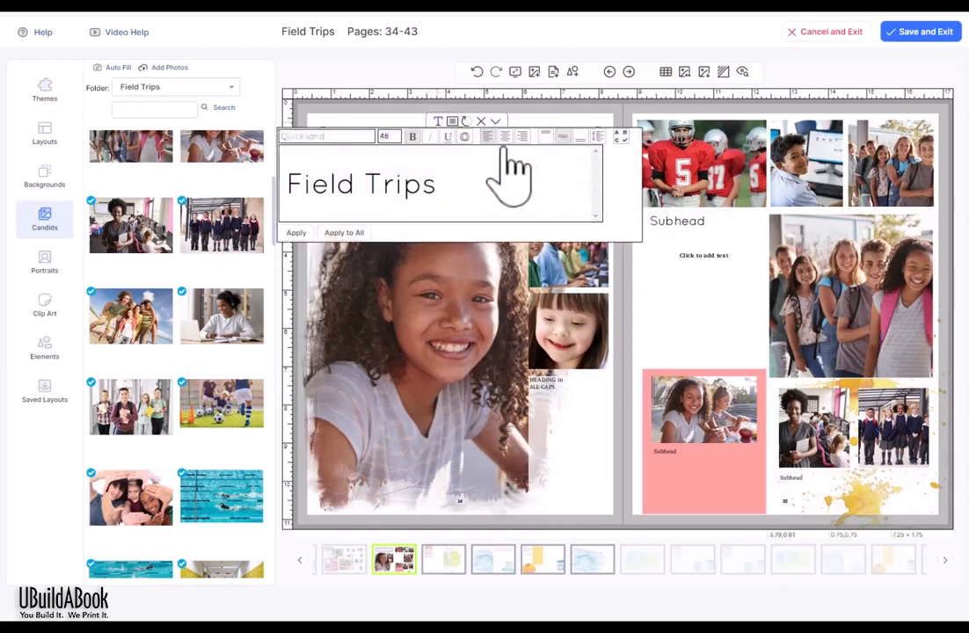
{"action": "left_click", "coordinate": [297, 233]}
{"action": "left_click", "coordinate": [627, 267]}
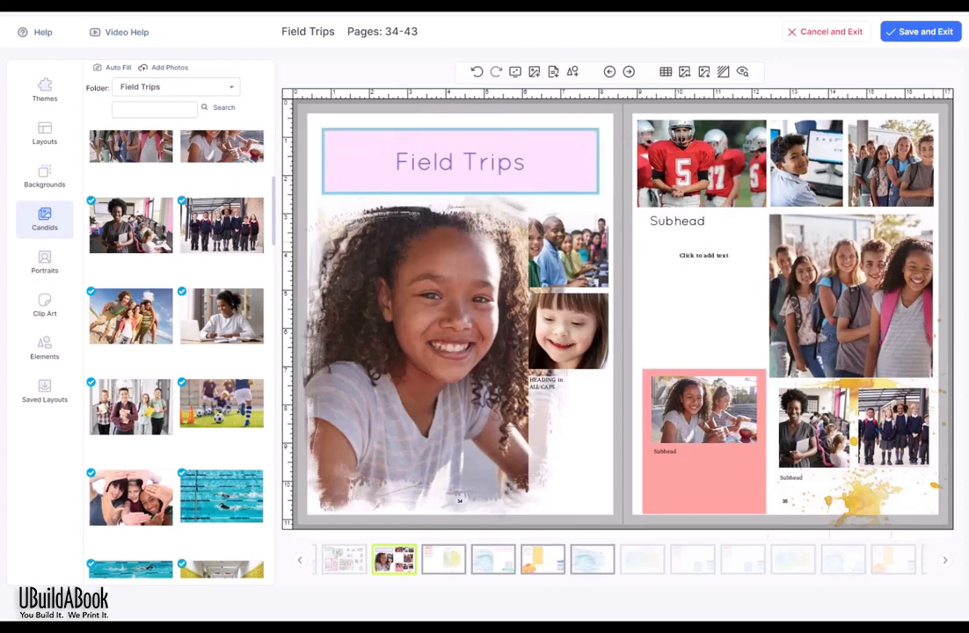
Step: Undo the title styling so the title returns to plain text
{"action": "left_click", "coordinate": [476, 73]}
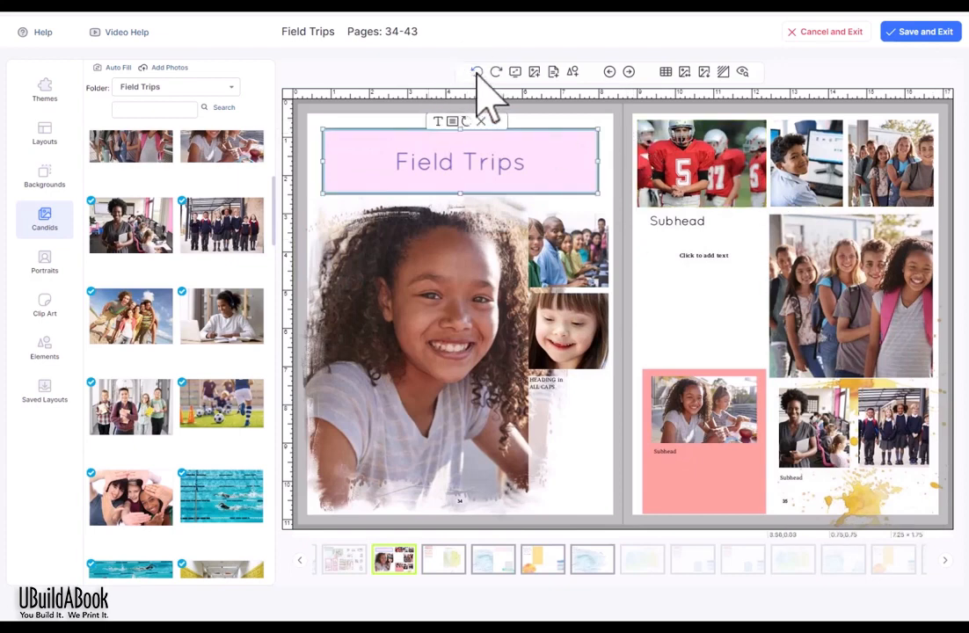
{"action": "left_click", "coordinate": [476, 73]}
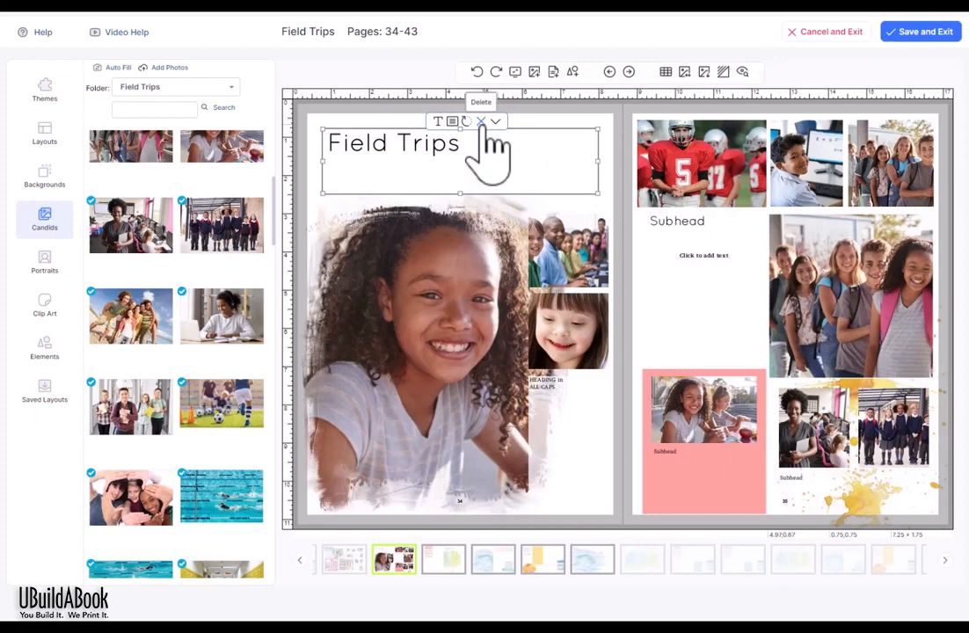
{"action": "left_click", "coordinate": [495, 123]}
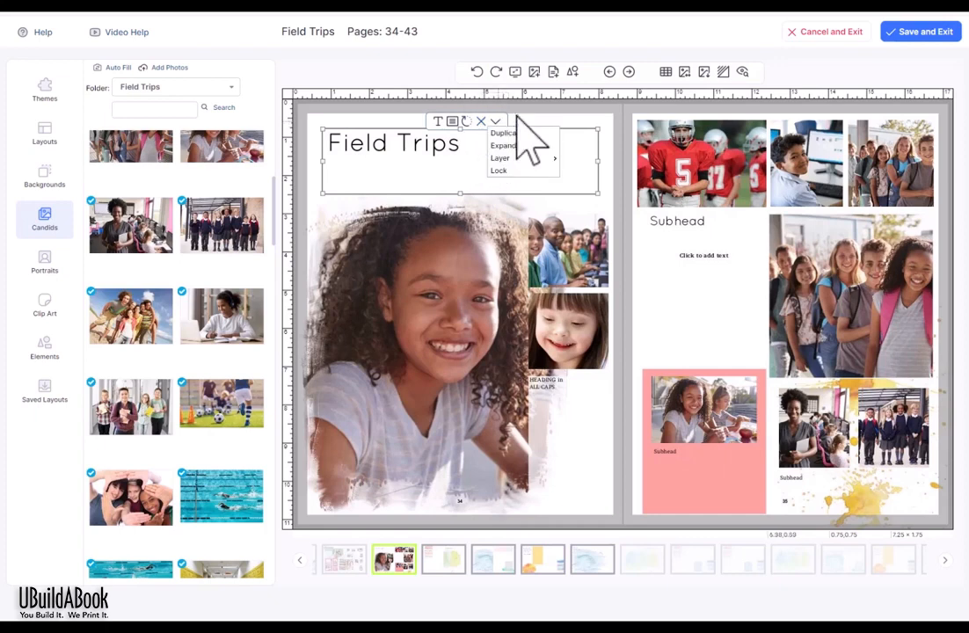
{"action": "left_click", "coordinate": [615, 134]}
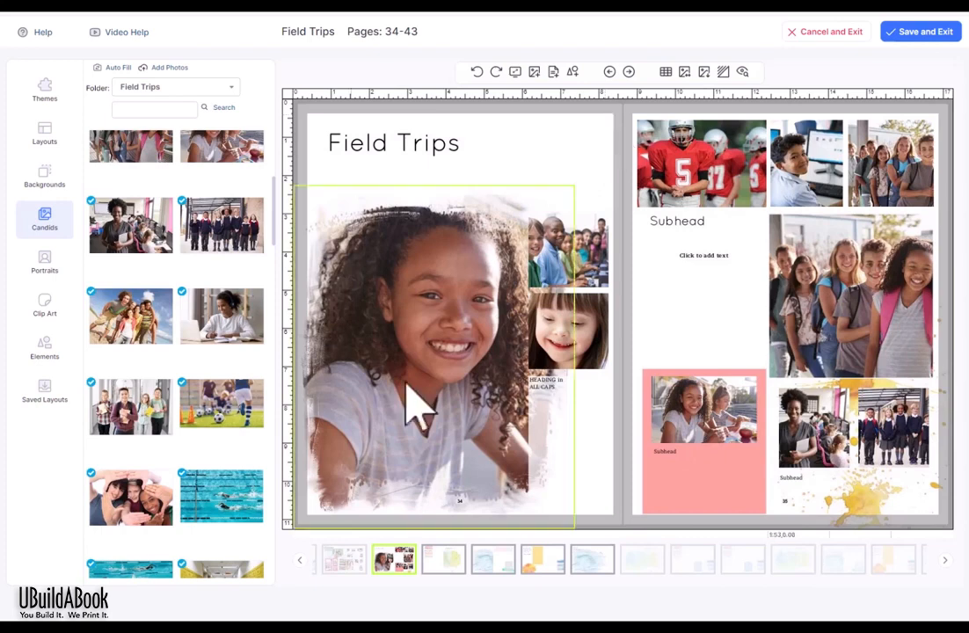
Step: Put the hands-framing group photo in the small frame and advance to the next spread
{"action": "left_click_drag", "start_coordinate": [145, 540], "coordinate": [567, 330]}
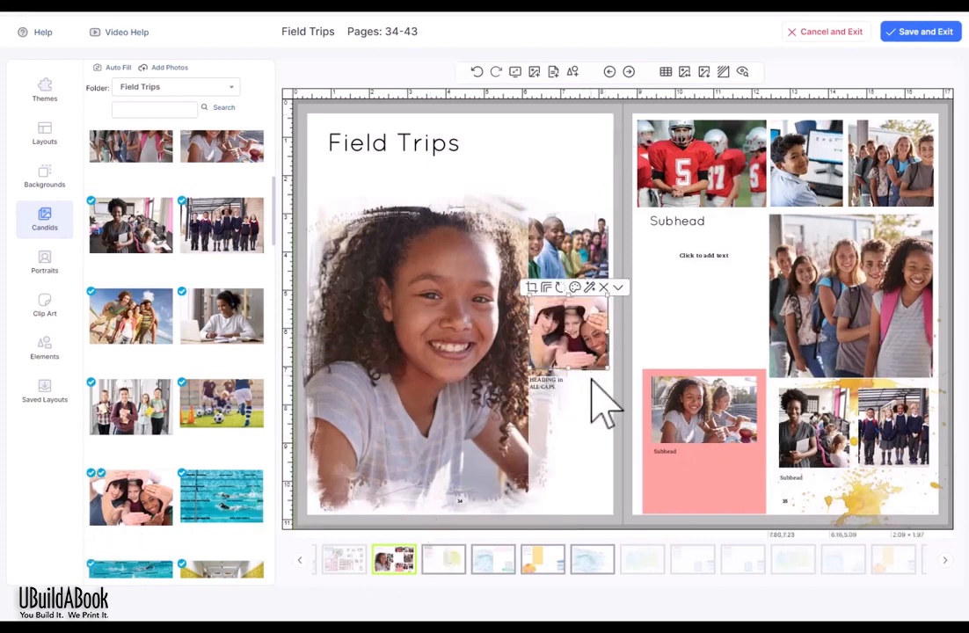
{"action": "left_click", "coordinate": [566, 450]}
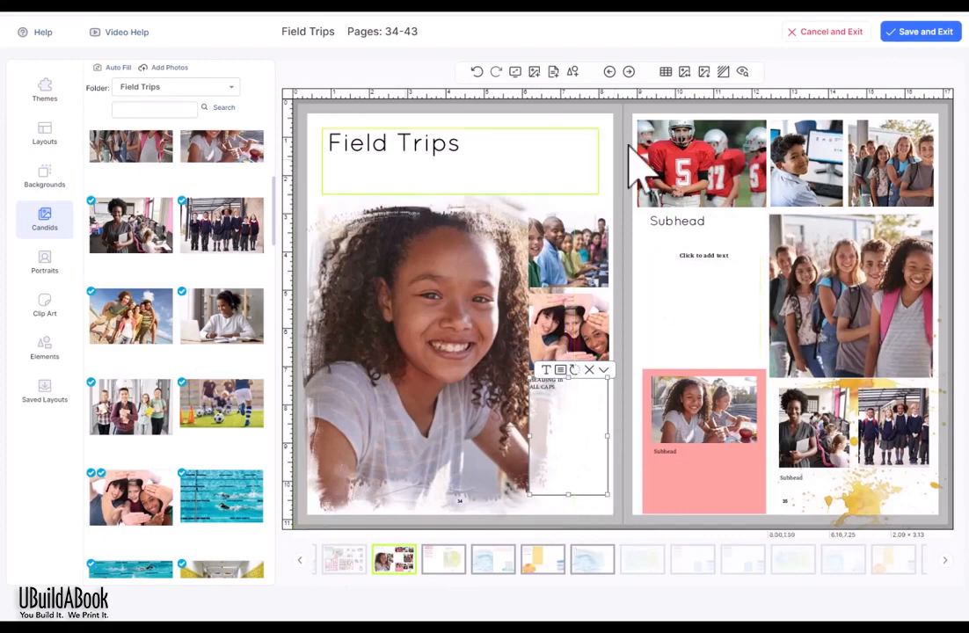
{"action": "left_click", "coordinate": [628, 72]}
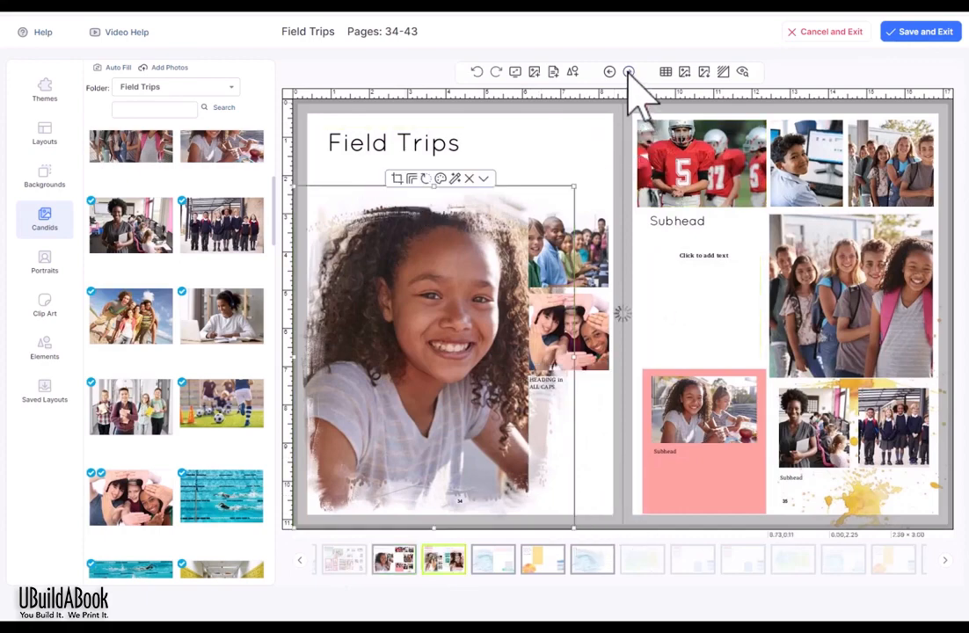
{"action": "left_click", "coordinate": [628, 72]}
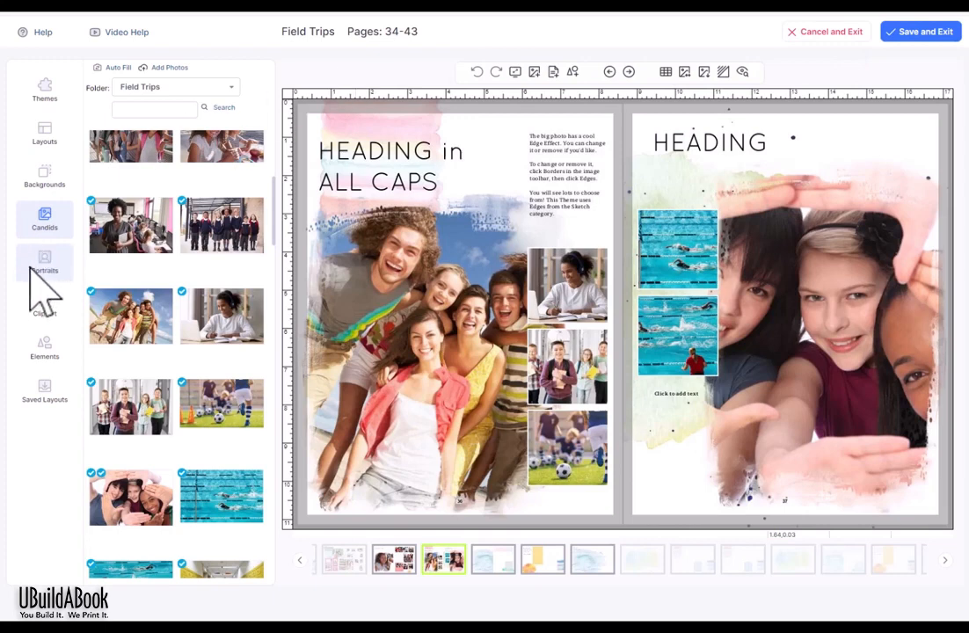
Step: Browse Clip Art Elements folders Diversity and Marker Pen, then show Watercolor Blotches
{"action": "left_click", "coordinate": [46, 308]}
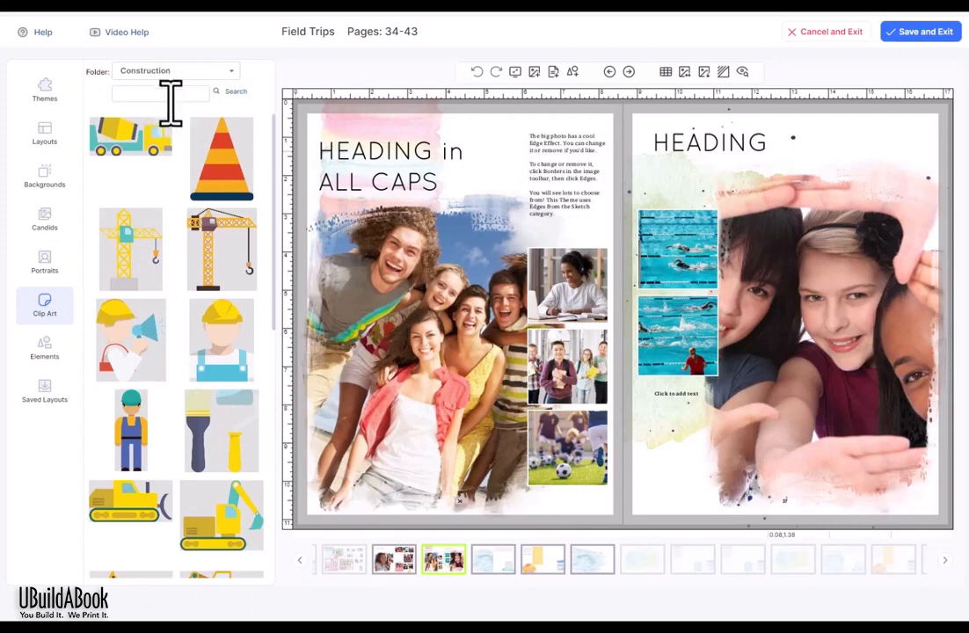
{"action": "left_click", "coordinate": [46, 348]}
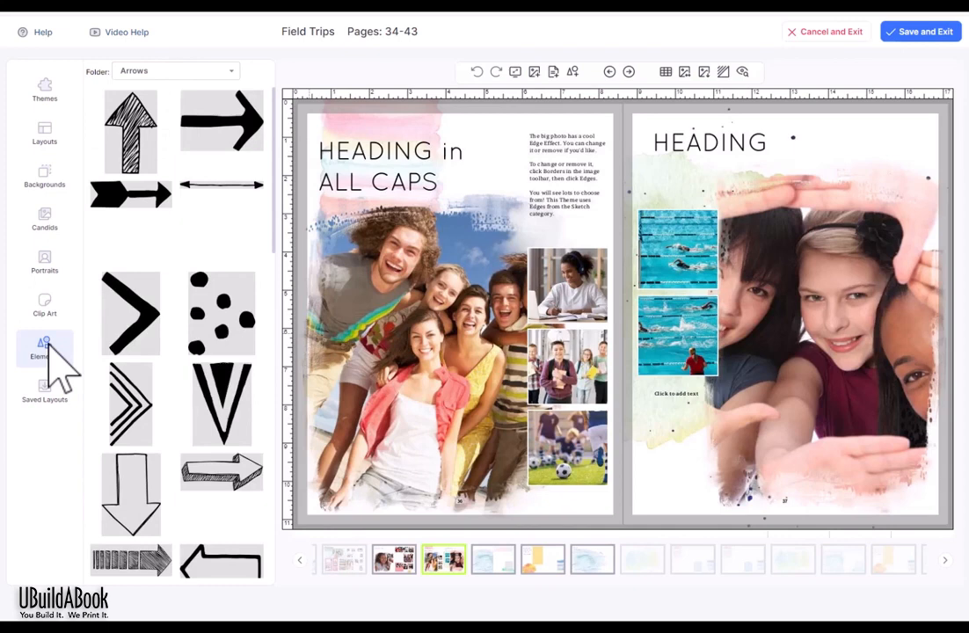
{"action": "left_click", "coordinate": [176, 72]}
{"action": "left_click", "coordinate": [173, 147]}
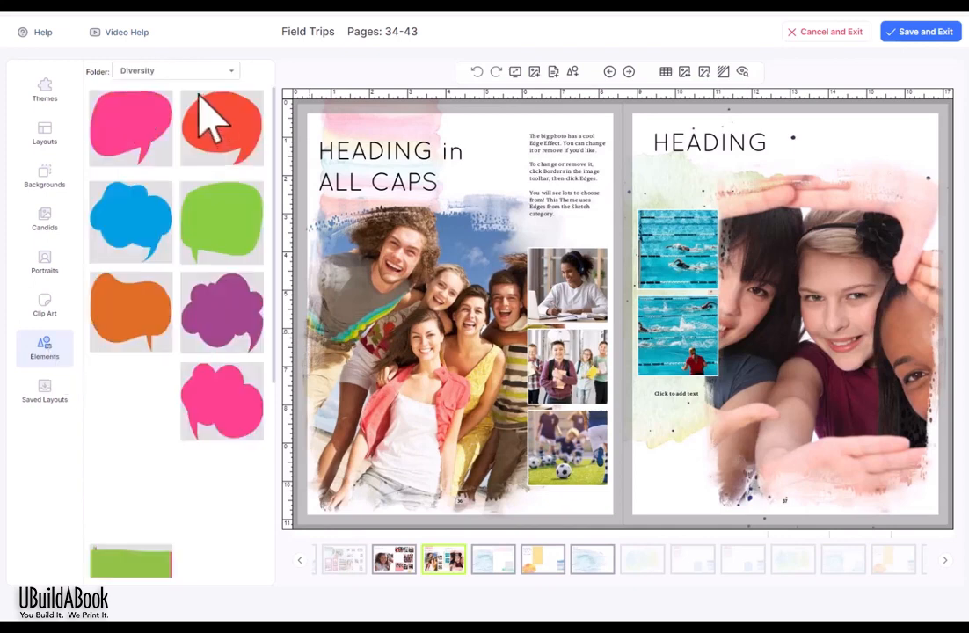
{"action": "left_click", "coordinate": [208, 71]}
{"action": "left_click", "coordinate": [133, 265]}
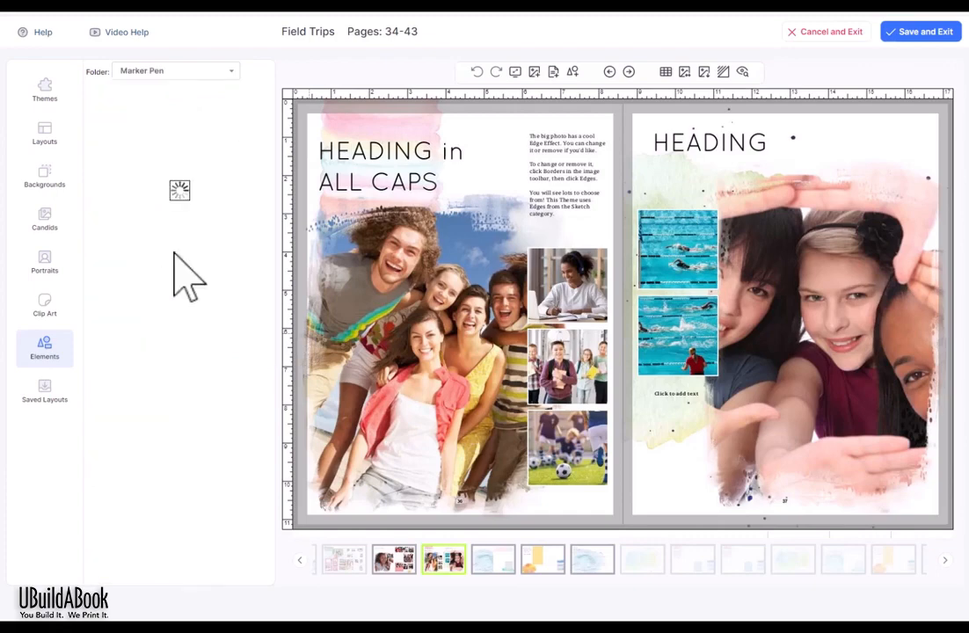
{"action": "mouse_move", "coordinate": [275, 176]}
{"action": "left_mouse_down"}
{"action": "mouse_move", "coordinate": [265, 207]}
{"action": "mouse_move", "coordinate": [268, 395]}
{"action": "mouse_move", "coordinate": [231, 104]}
{"action": "left_mouse_up"}
{"action": "left_click", "coordinate": [208, 72]}
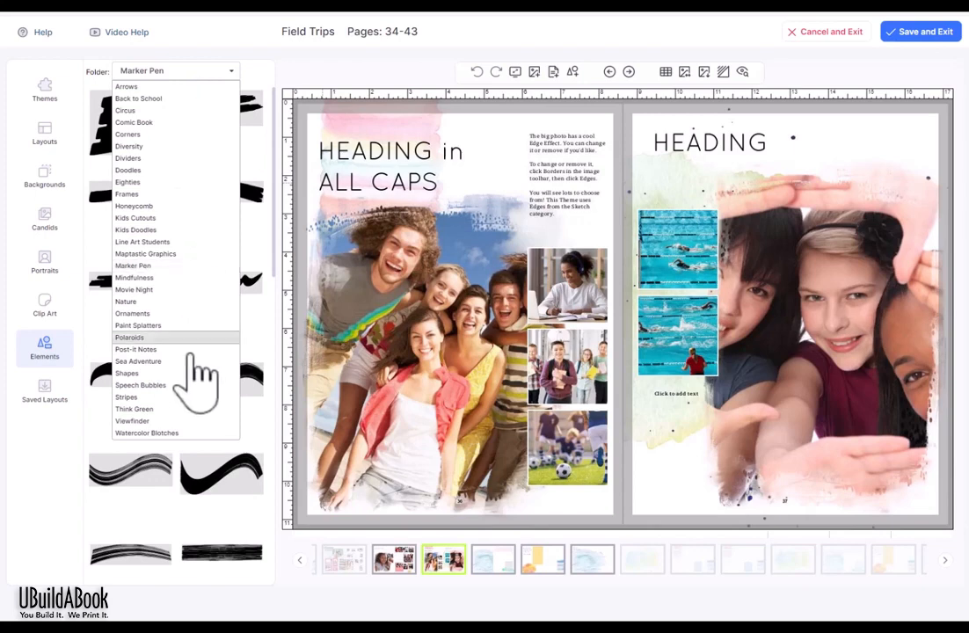
{"action": "left_click", "coordinate": [146, 432]}
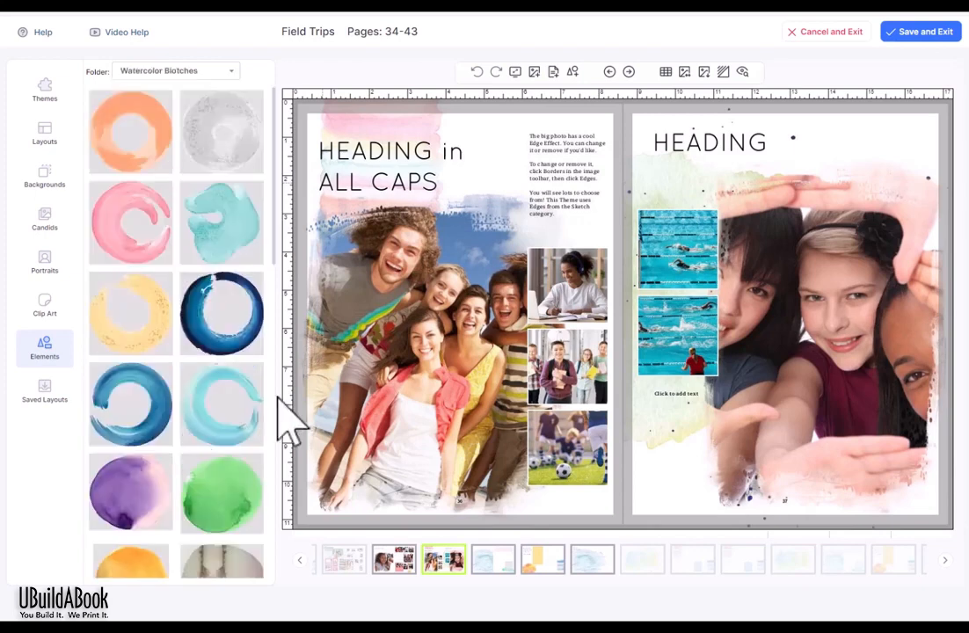
Step: Add the pink watercolor blotch, enlarge it, and position it over the right-page HEADING
{"action": "left_click_drag", "start_coordinate": [280, 151], "coordinate": [275, 378]}
{"action": "left_click_drag", "start_coordinate": [243, 410], "coordinate": [860, 143]}
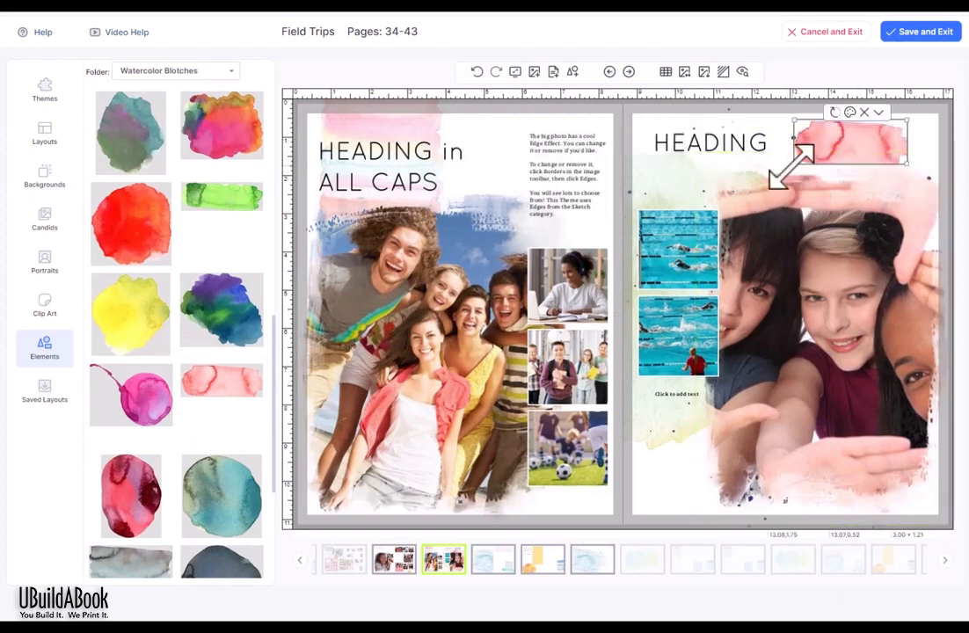
{"action": "left_click_drag", "start_coordinate": [792, 165], "coordinate": [734, 188]}
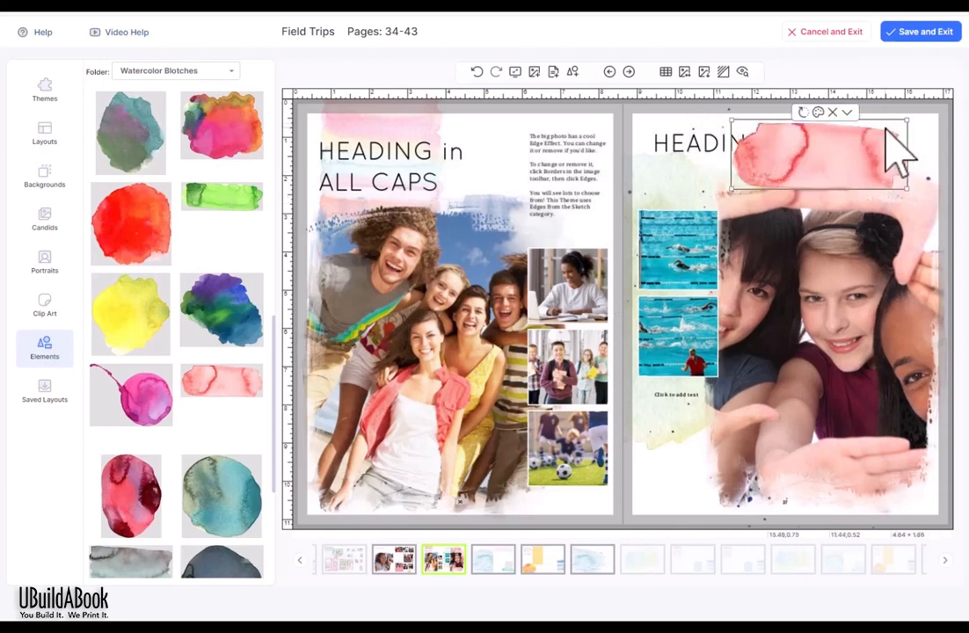
{"action": "left_click_drag", "start_coordinate": [888, 131], "coordinate": [802, 142]}
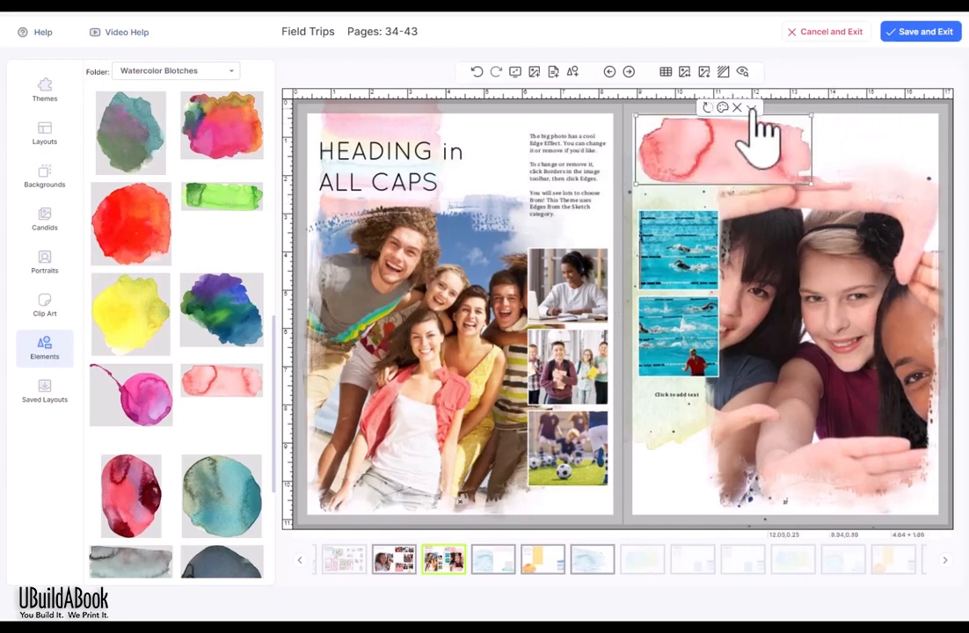
Step: Send the pink blotch behind the HEADING text and reselect it
{"action": "left_click", "coordinate": [752, 110]}
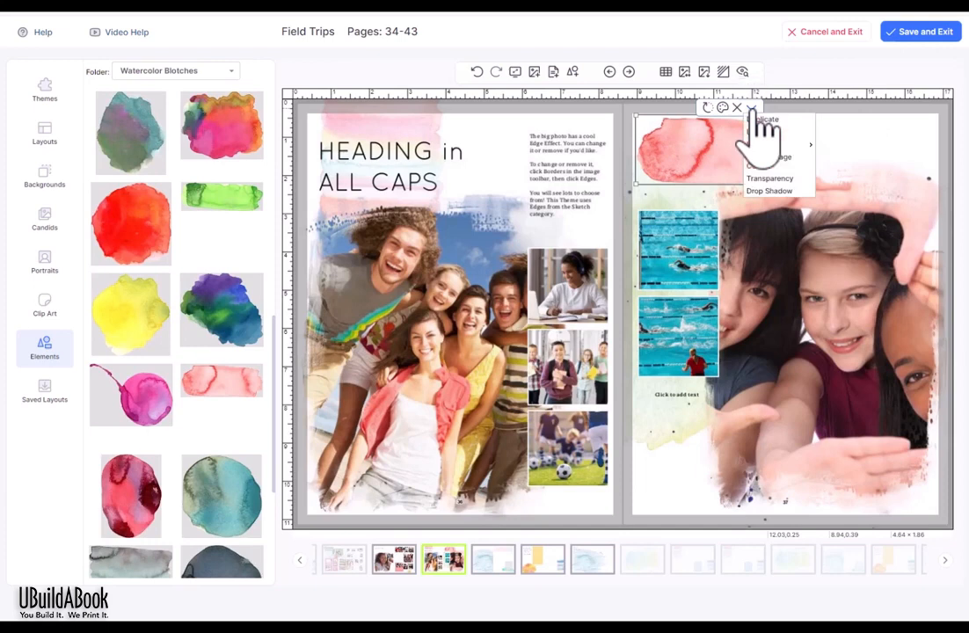
{"action": "mouse_move", "coordinate": [757, 146]}
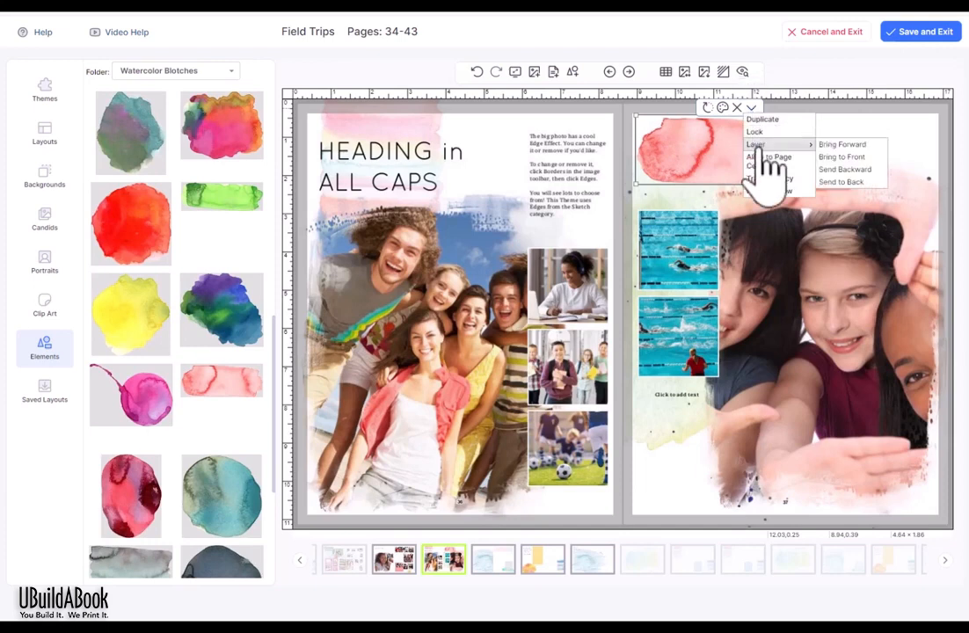
{"action": "left_click", "coordinate": [844, 181]}
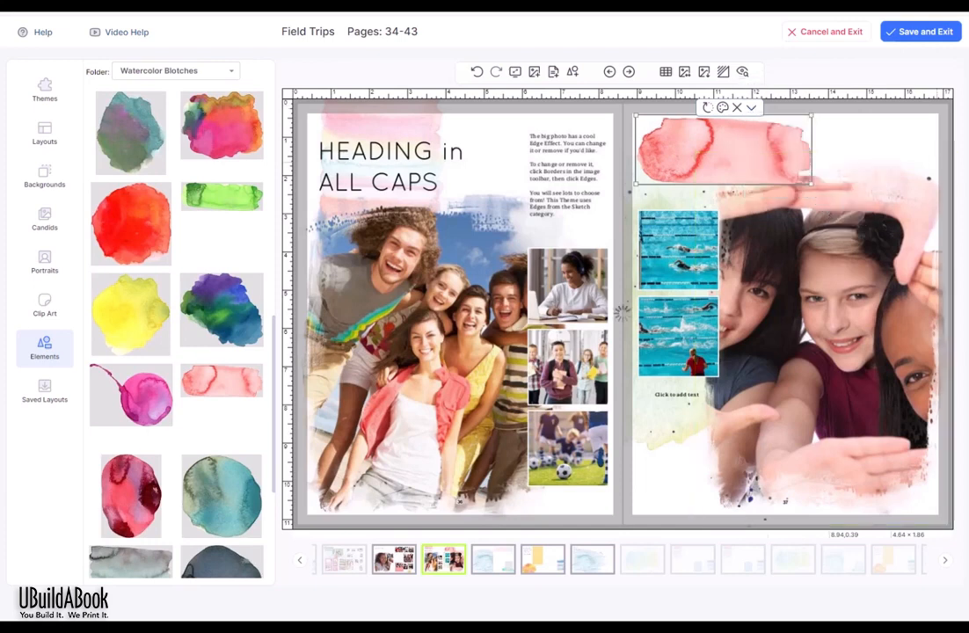
{"action": "left_click", "coordinate": [771, 175]}
{"action": "left_click", "coordinate": [642, 179]}
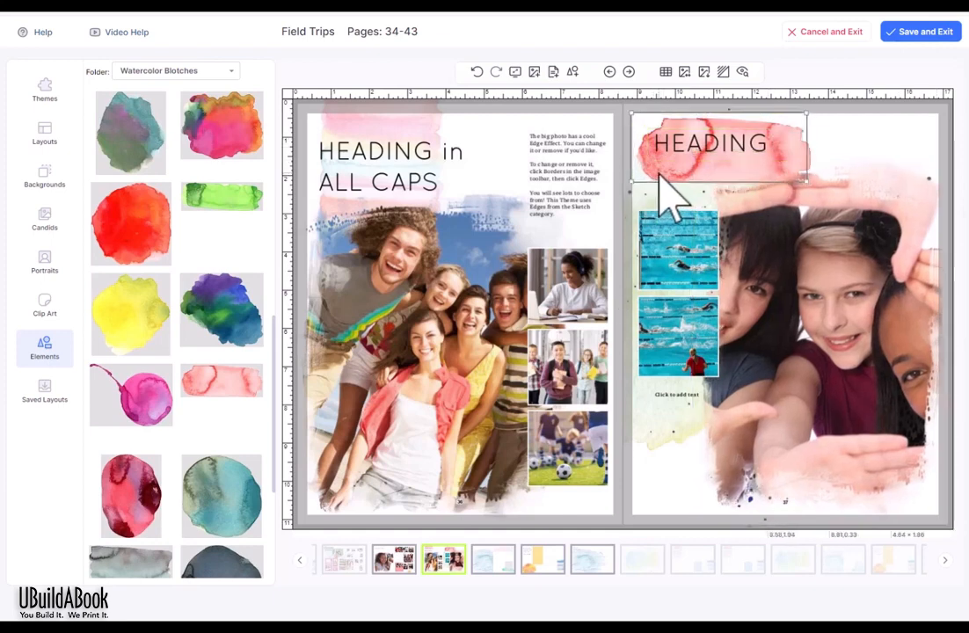
{"action": "left_click", "coordinate": [659, 174]}
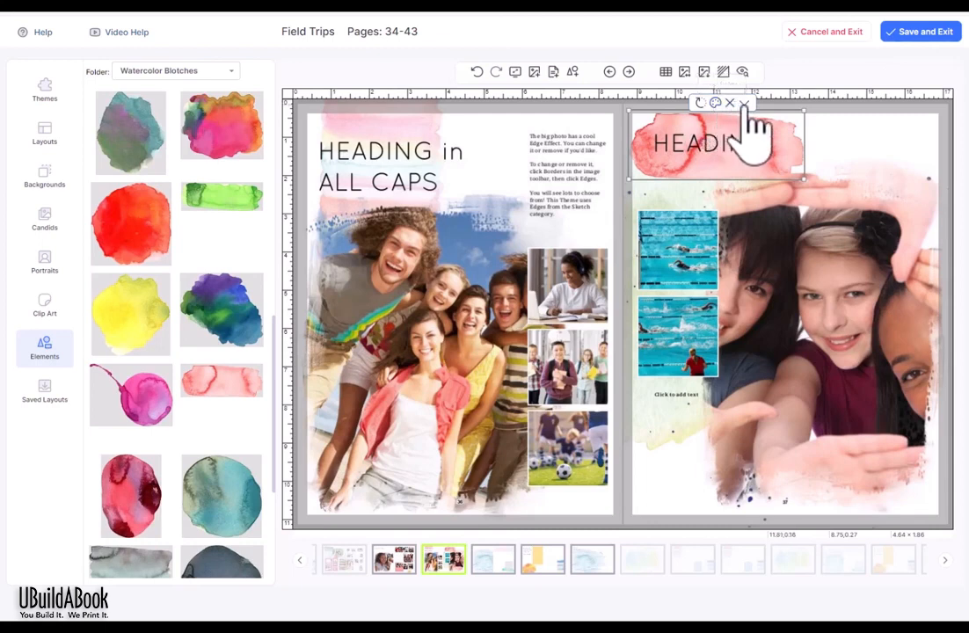
Step: Set the pink blotch's transparency to 65%
{"action": "left_click", "coordinate": [746, 106]}
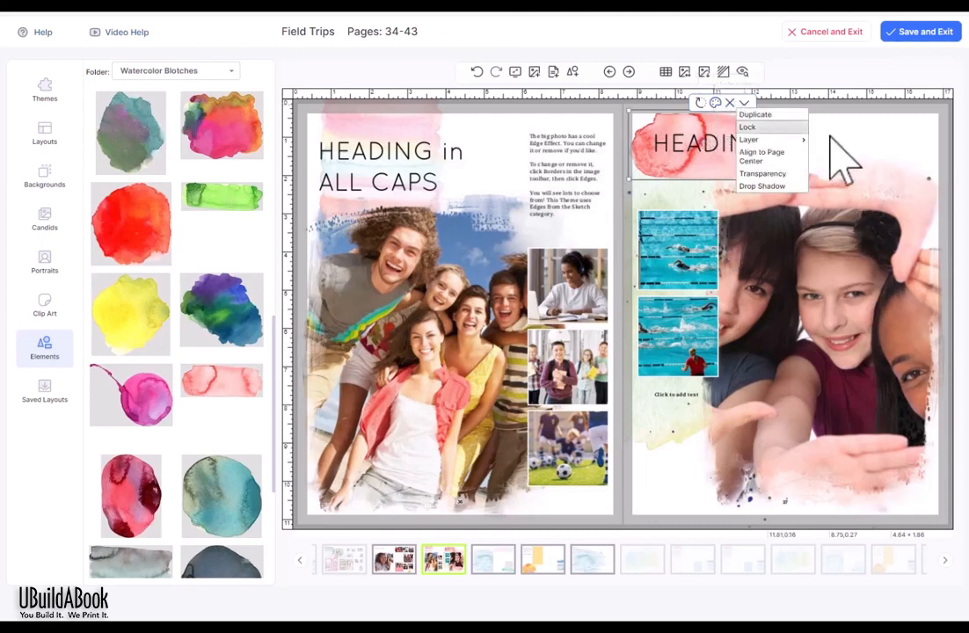
{"action": "left_click", "coordinate": [778, 174]}
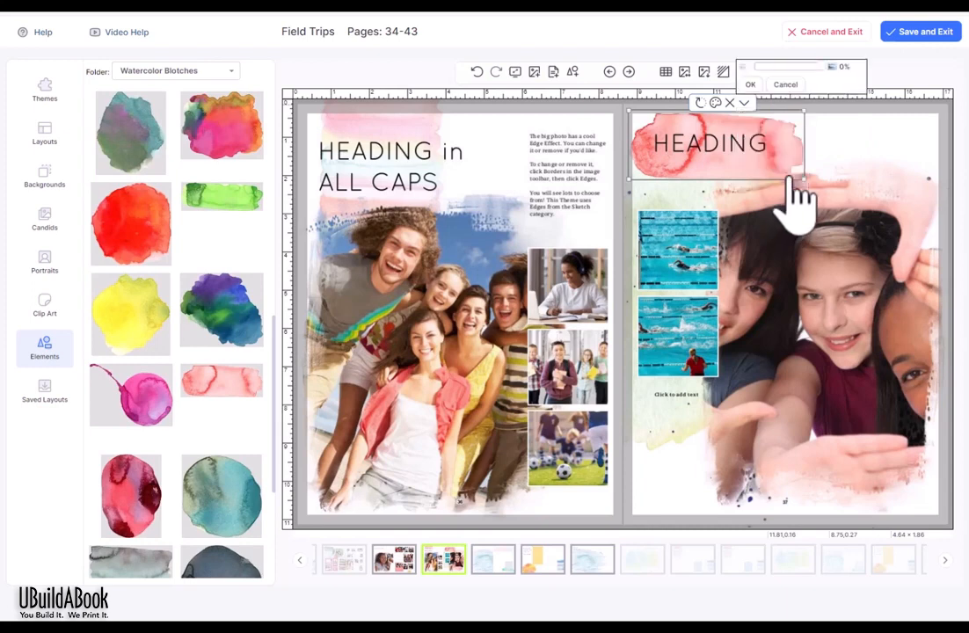
{"action": "left_click_drag", "start_coordinate": [822, 63], "coordinate": [775, 67]}
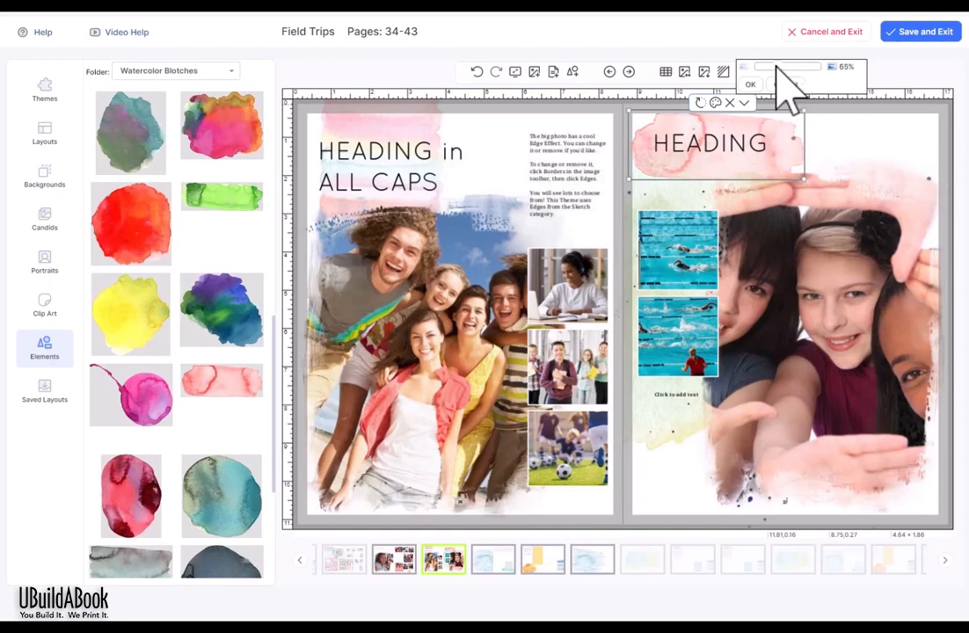
{"action": "left_click", "coordinate": [749, 84]}
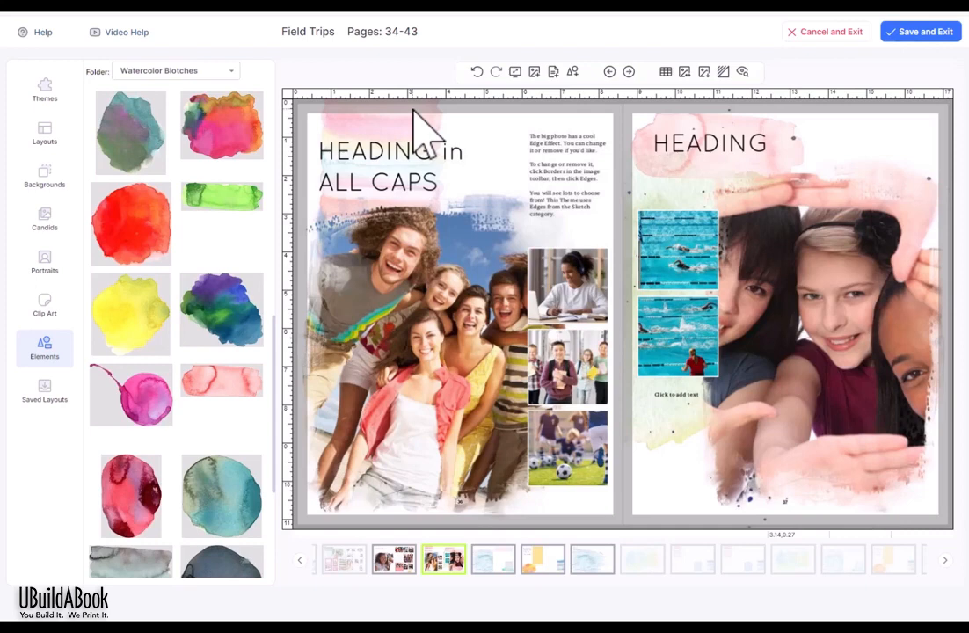
Step: Replace the lower swimmer photo with the girl-studying candid
{"action": "left_click", "coordinate": [46, 220]}
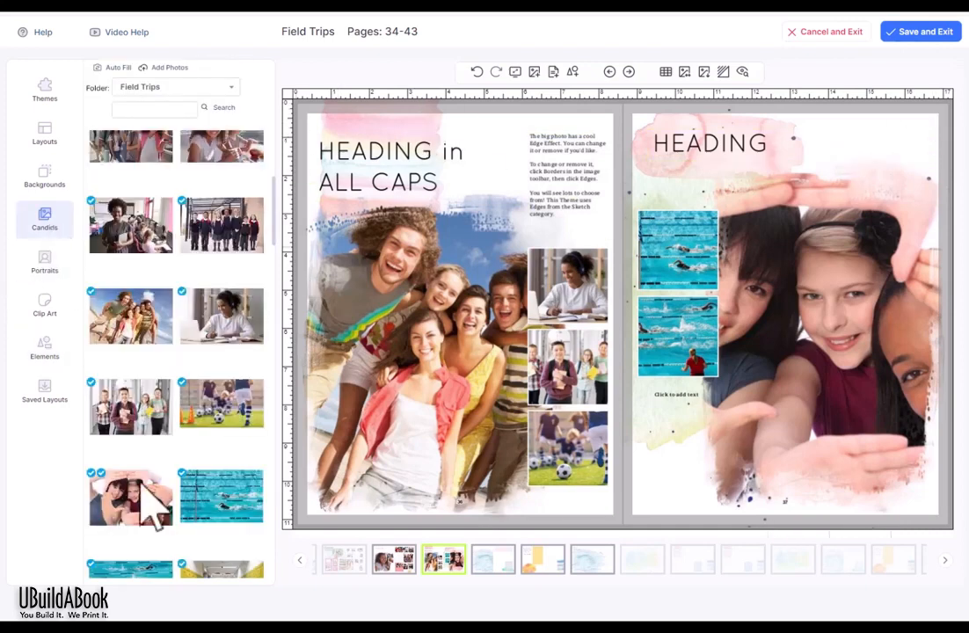
{"action": "left_click", "coordinate": [659, 339]}
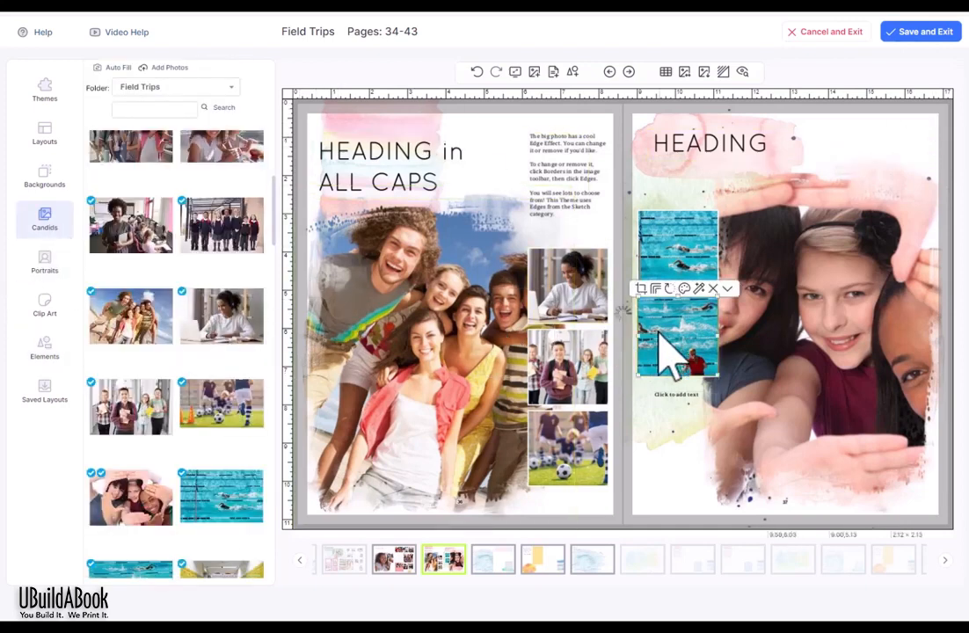
{"action": "left_click_drag", "start_coordinate": [222, 315], "coordinate": [677, 334]}
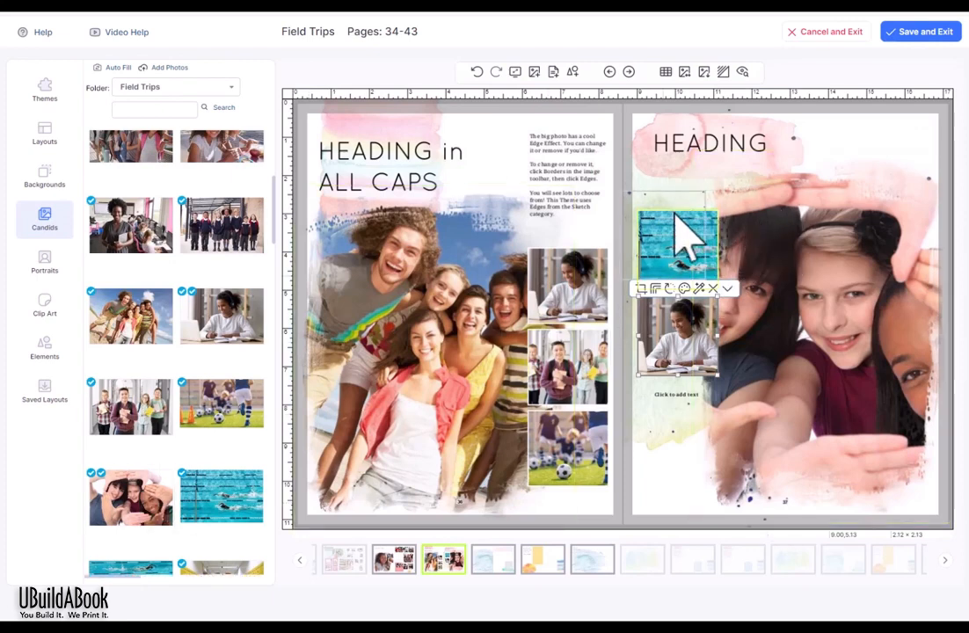
Step: Drop the hands-framing photo into the top small photo slot on the right page
{"action": "left_click_drag", "start_coordinate": [685, 238], "coordinate": [681, 234]}
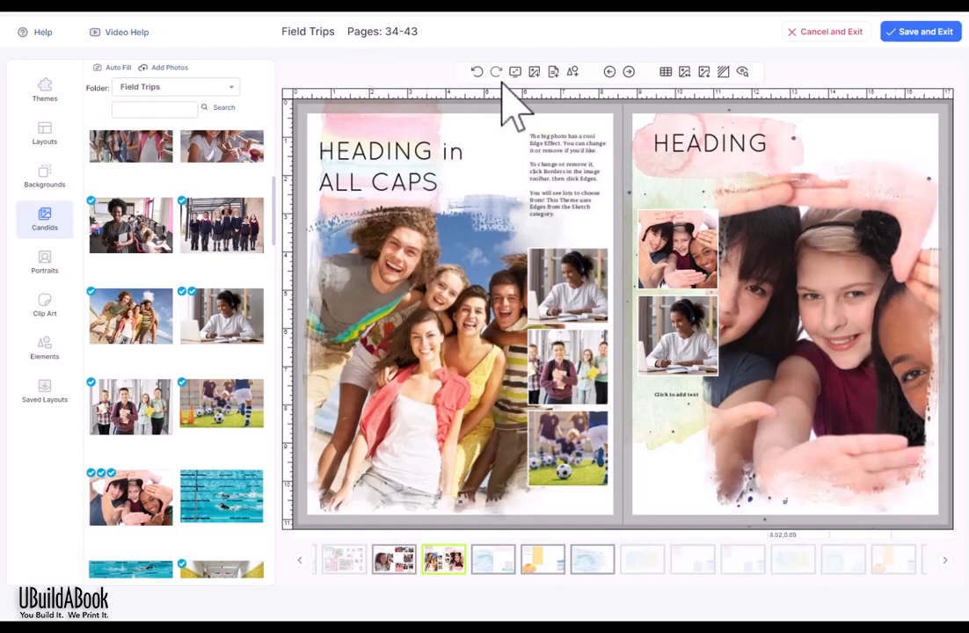
Step: Shrink the large right-page photo, move it left and down, and widen it on both sides
{"action": "left_click", "coordinate": [822, 280]}
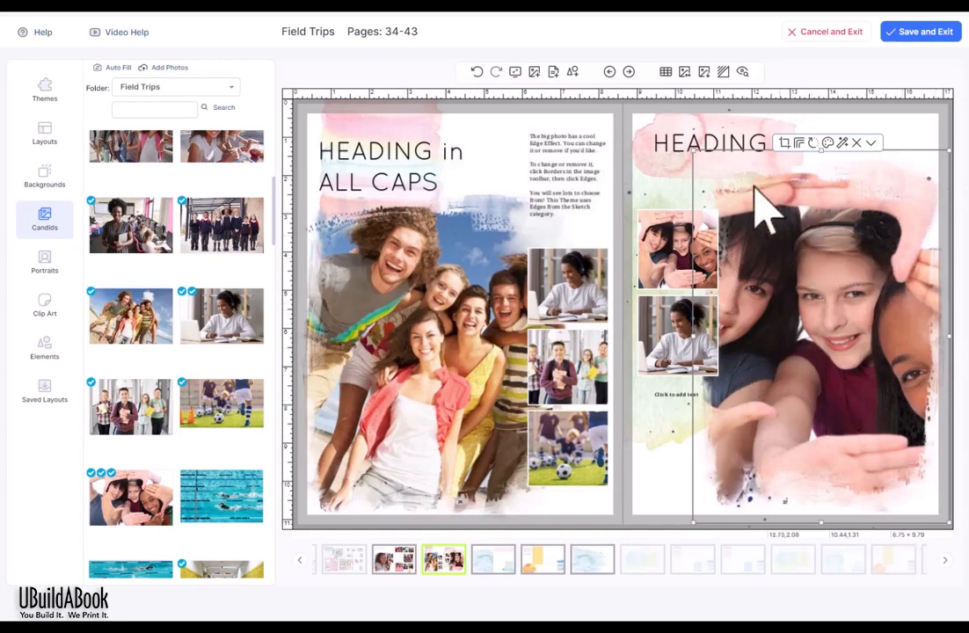
{"action": "left_click_drag", "start_coordinate": [693, 525], "coordinate": [777, 341]}
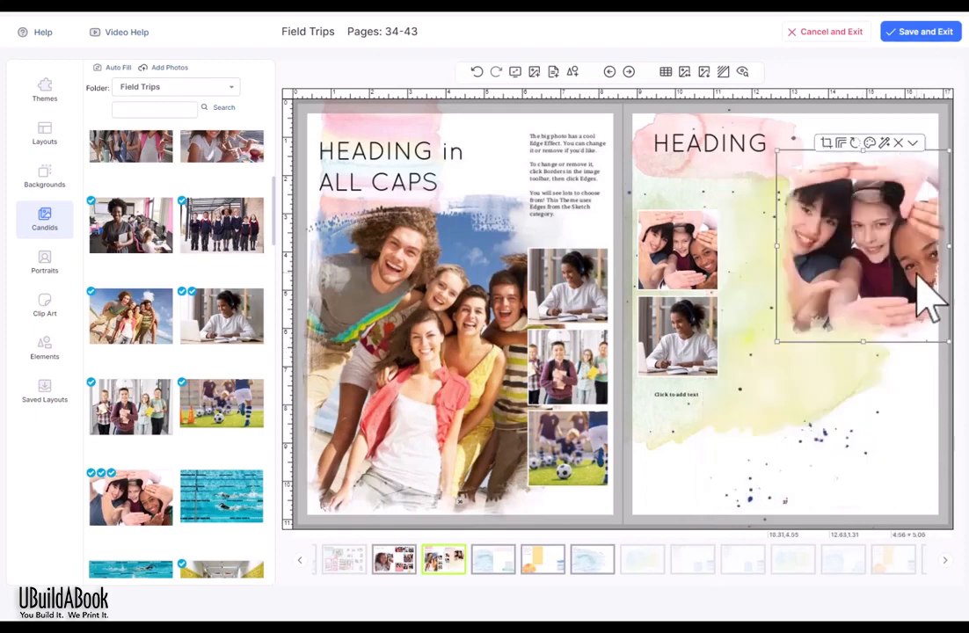
{"action": "left_click_drag", "start_coordinate": [921, 281], "coordinate": [874, 327]}
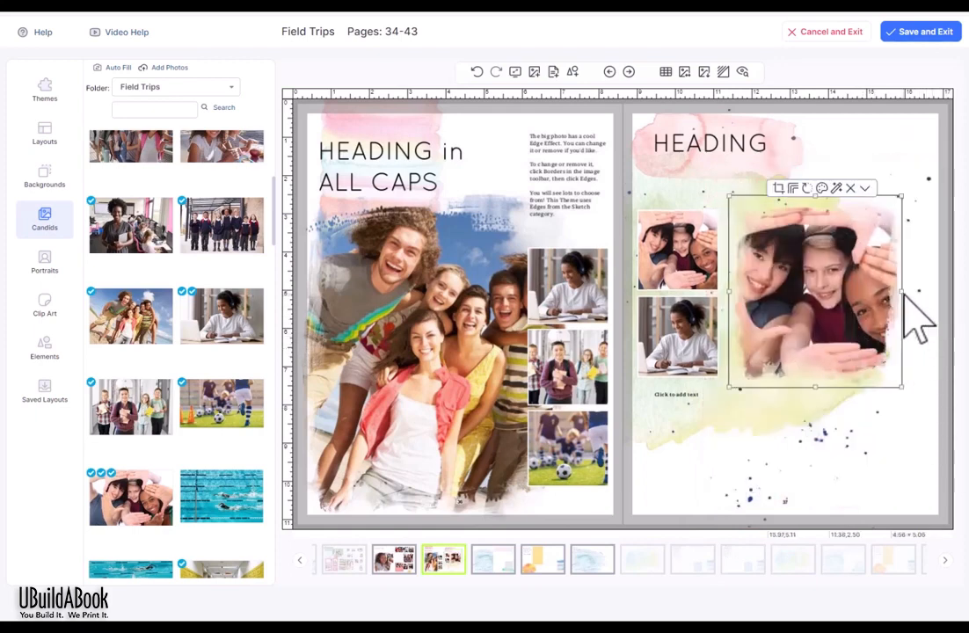
{"action": "left_click_drag", "start_coordinate": [901, 292], "coordinate": [929, 292]}
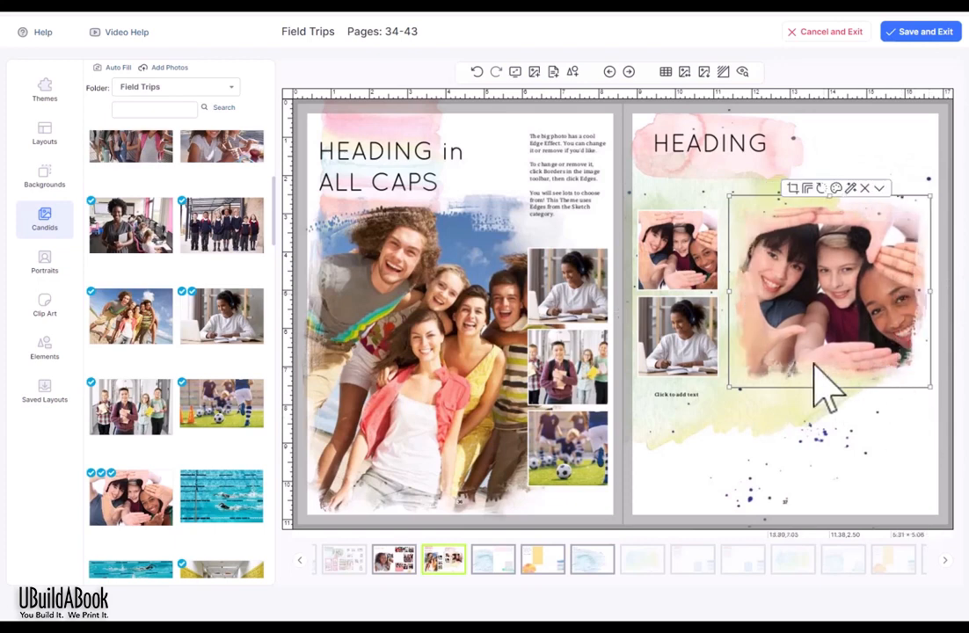
{"action": "left_click_drag", "start_coordinate": [726, 291], "coordinate": [679, 295]}
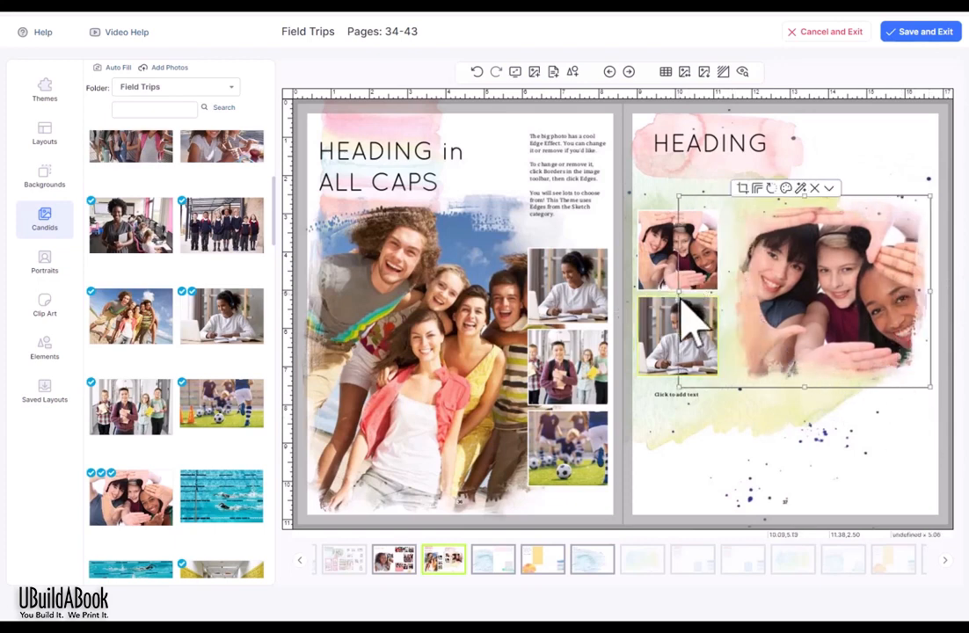
Step: Bring the large photo in front of the two small photos
{"action": "left_click", "coordinate": [910, 457]}
{"action": "left_click", "coordinate": [871, 225]}
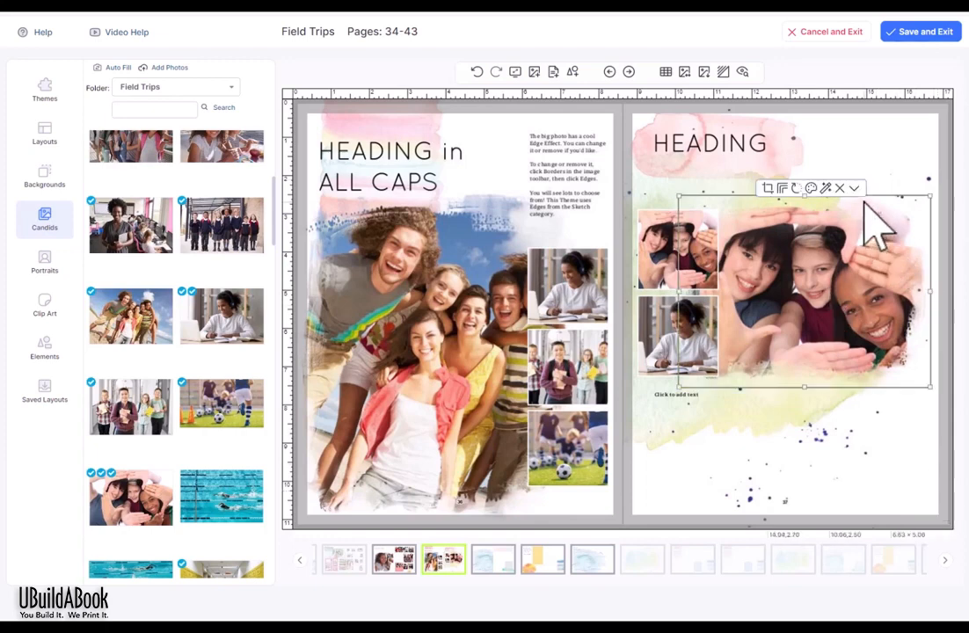
{"action": "left_click", "coordinate": [855, 189]}
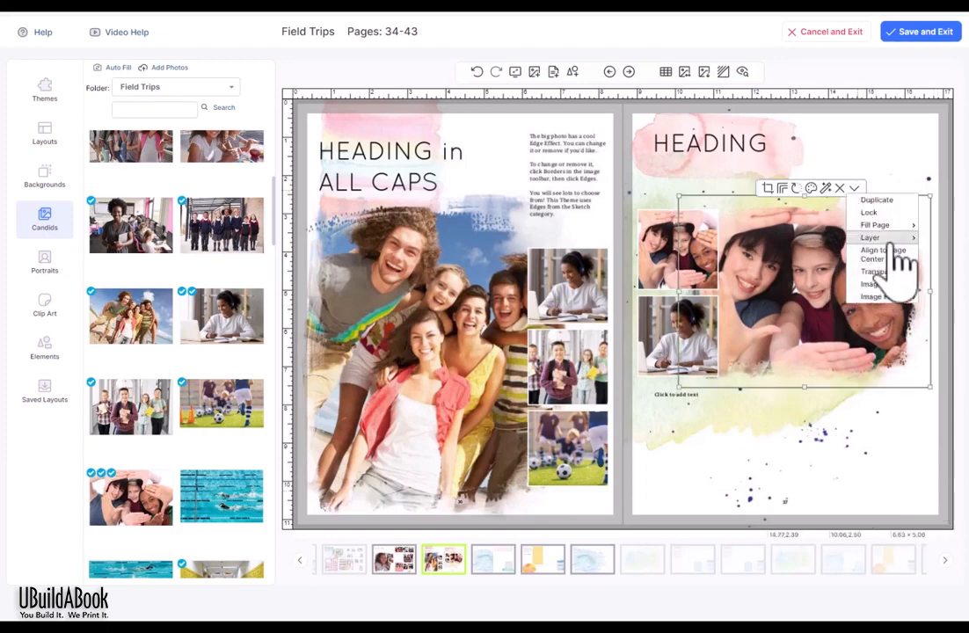
{"action": "mouse_move", "coordinate": [888, 239]}
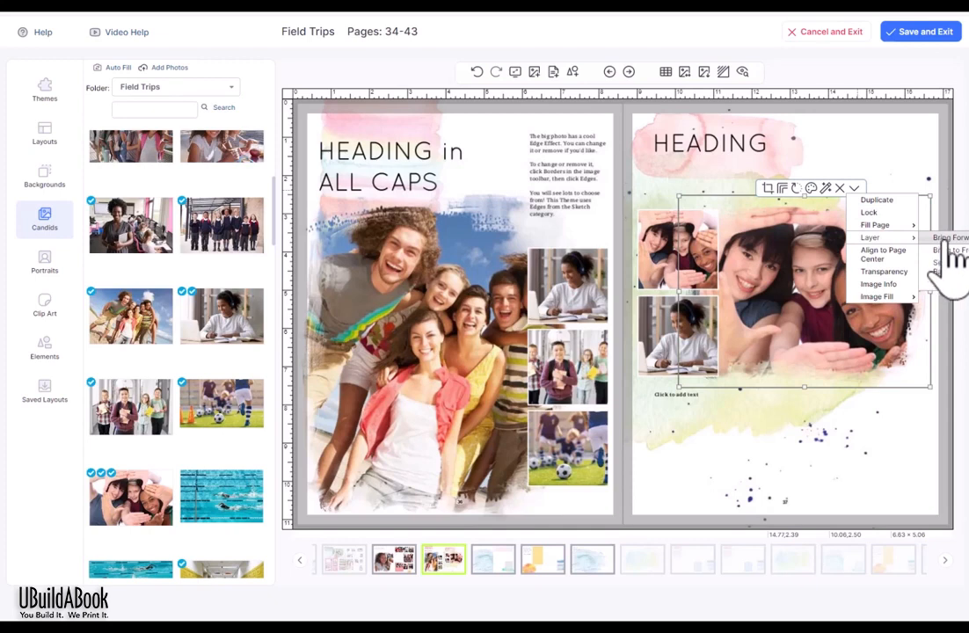
{"action": "left_click", "coordinate": [943, 249]}
{"action": "left_click", "coordinate": [717, 149]}
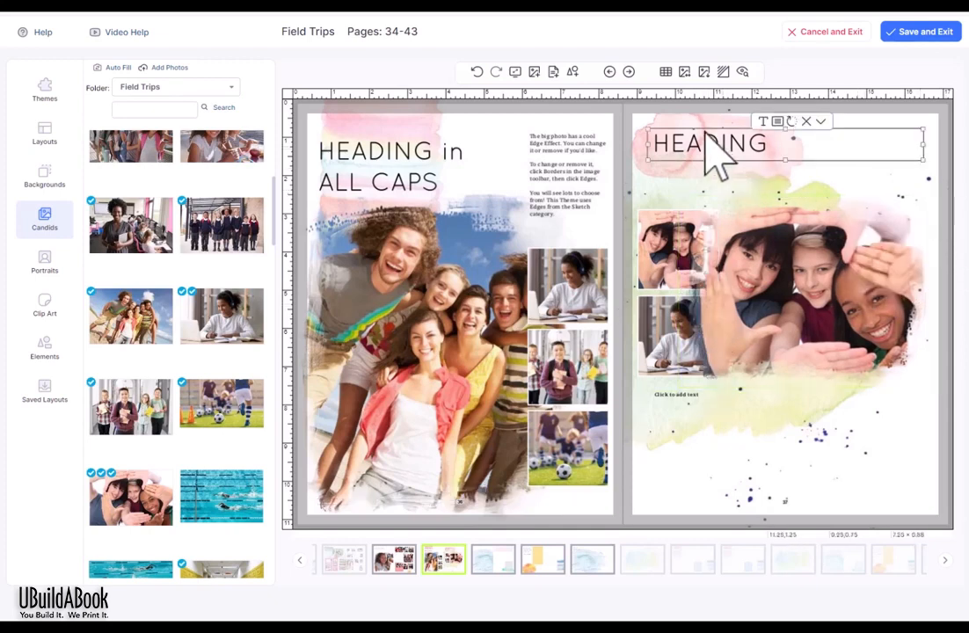
Step: Undo Bring to Front, then set the HEADING text colour to white
{"action": "left_click", "coordinate": [478, 72]}
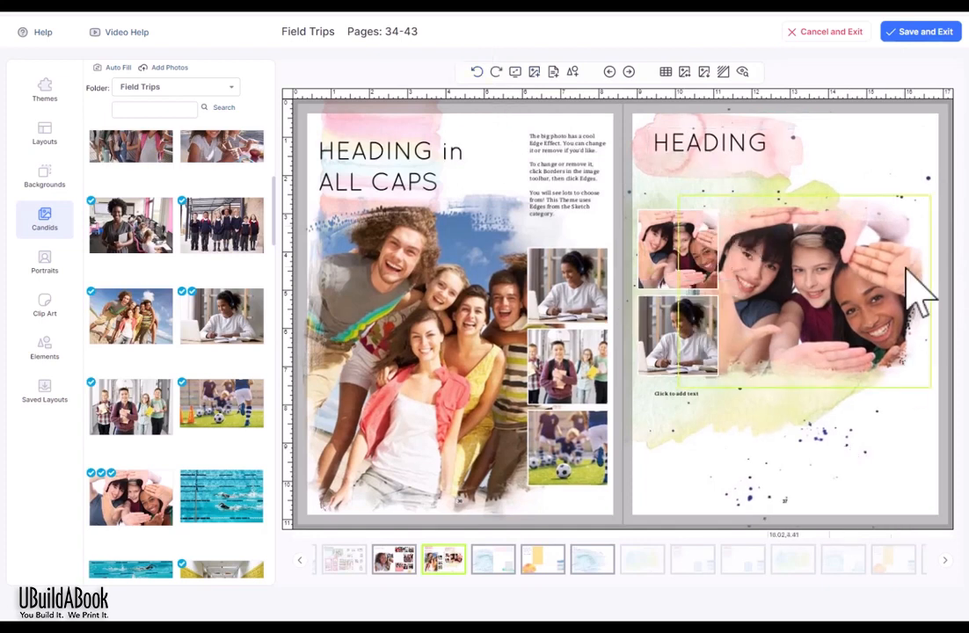
{"action": "left_click", "coordinate": [704, 143]}
{"action": "left_click_drag", "start_coordinate": [709, 143], "coordinate": [726, 249]}
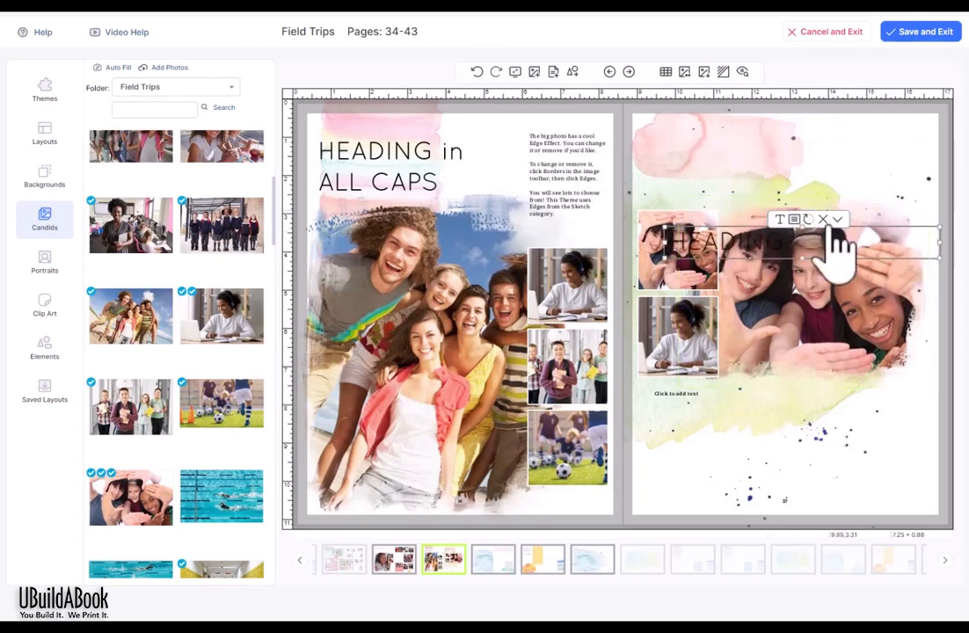
{"action": "left_click", "coordinate": [803, 221]}
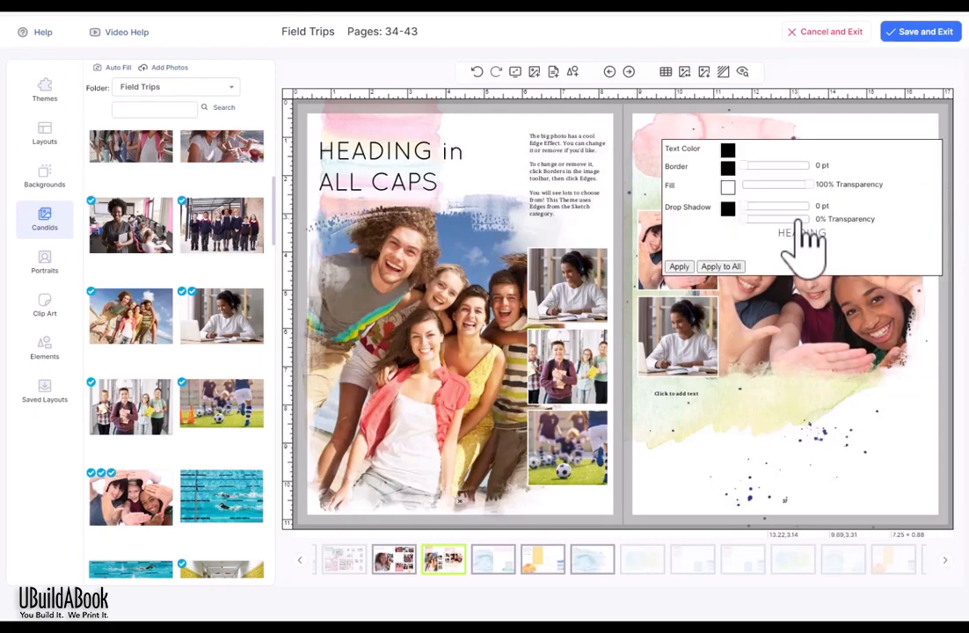
{"action": "left_click", "coordinate": [727, 151]}
{"action": "left_click", "coordinate": [95, 359]}
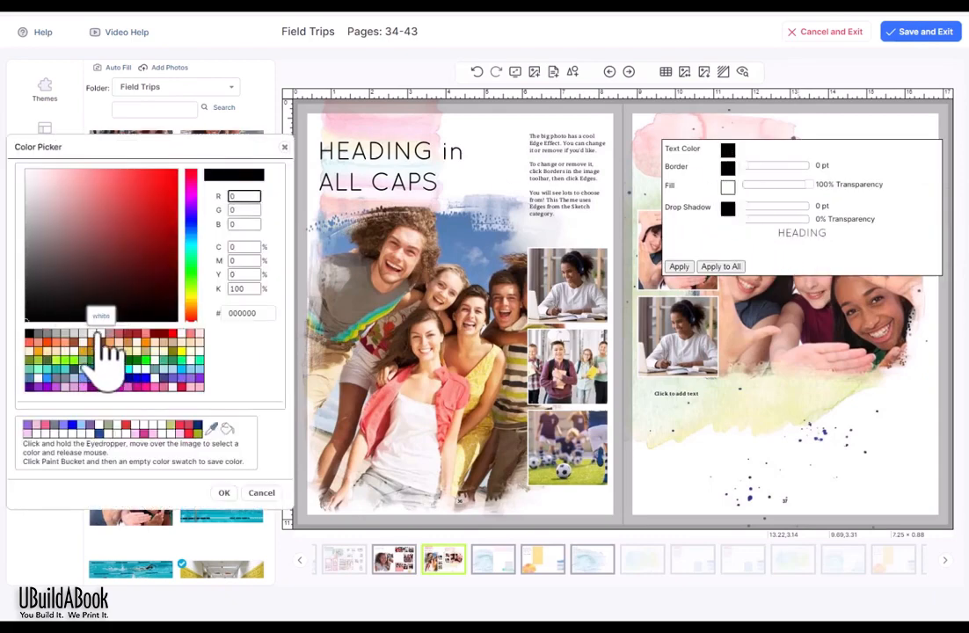
{"action": "left_click", "coordinate": [225, 494]}
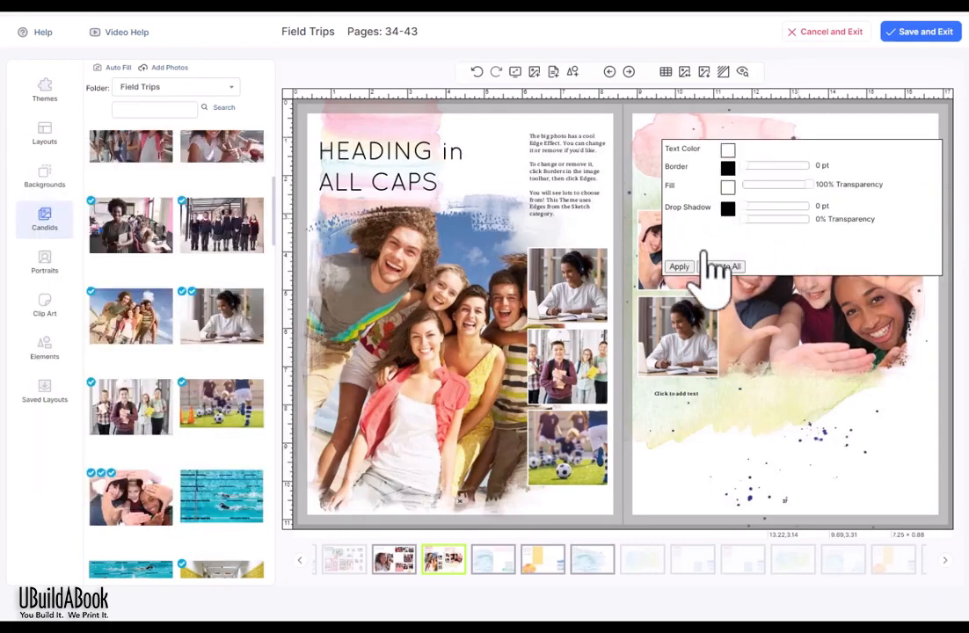
{"action": "left_click", "coordinate": [679, 266]}
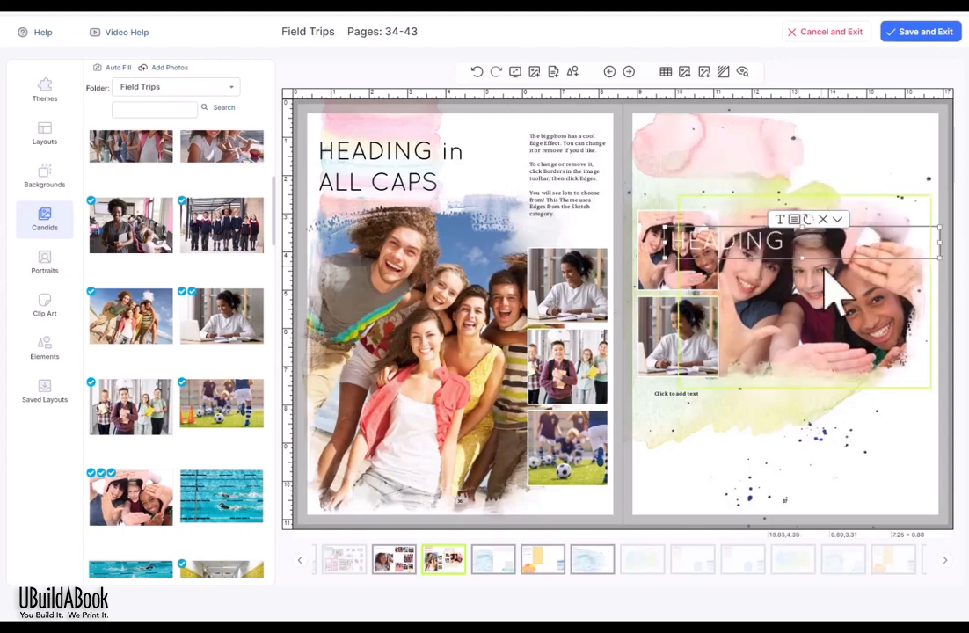
Step: Narrow the HEADING box and move it back to the top of the right page
{"action": "left_click_drag", "start_coordinate": [664, 243], "coordinate": [736, 249]}
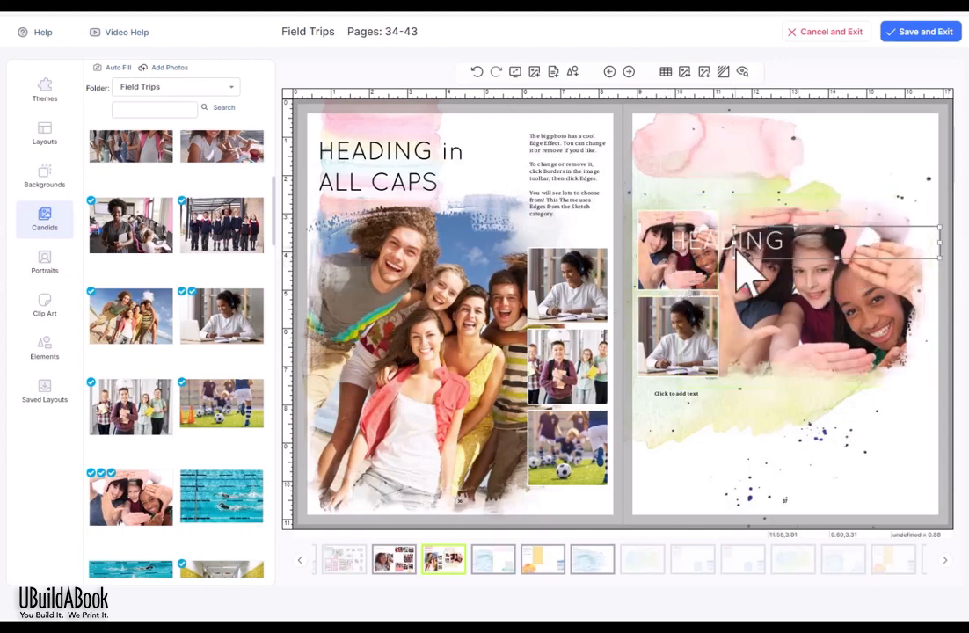
{"action": "left_click", "coordinate": [959, 249]}
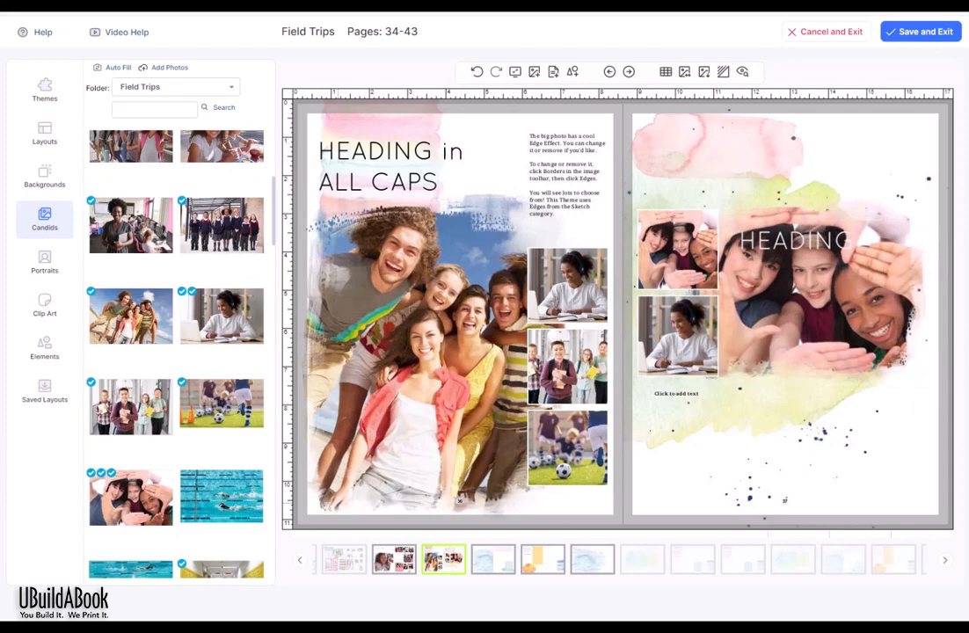
{"action": "left_click", "coordinate": [411, 184]}
{"action": "left_click", "coordinate": [371, 270]}
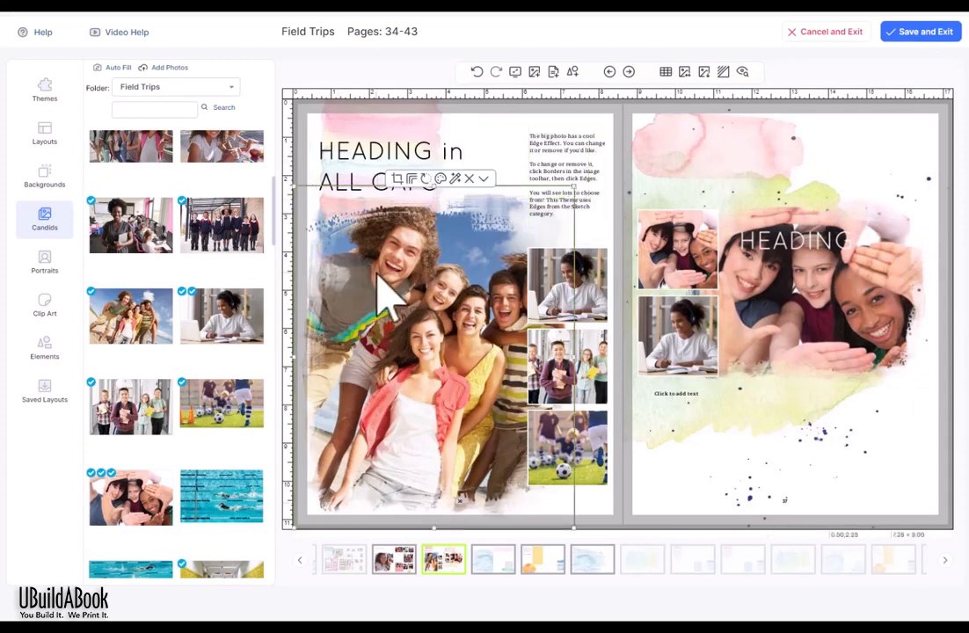
{"action": "left_click", "coordinate": [886, 270]}
{"action": "left_click_drag", "start_coordinate": [886, 269], "coordinate": [689, 154]}
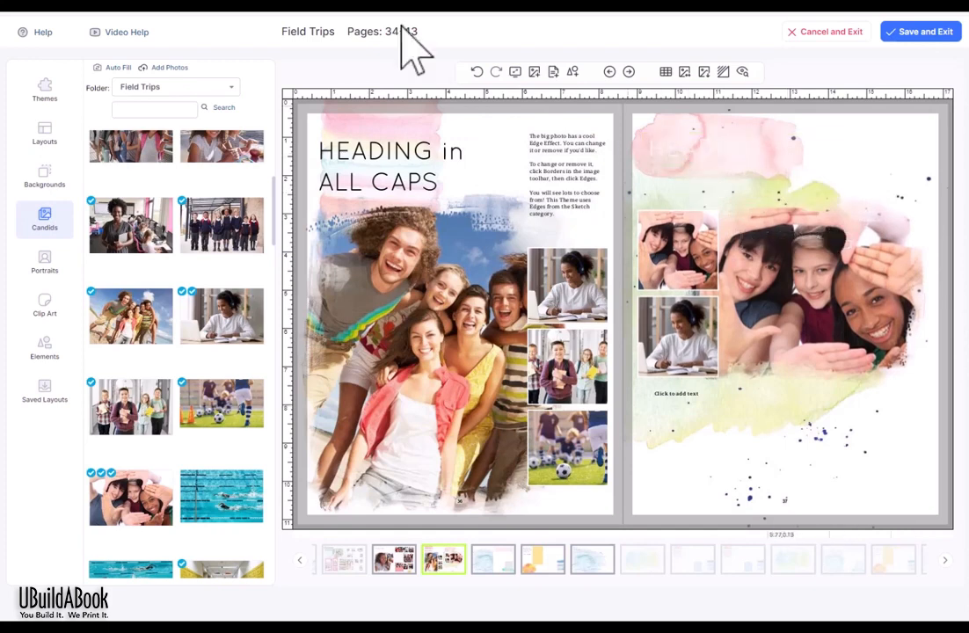
Step: Add an empty photo frame below the small photos on the right page and enlarge it
{"action": "left_click", "coordinate": [549, 77]}
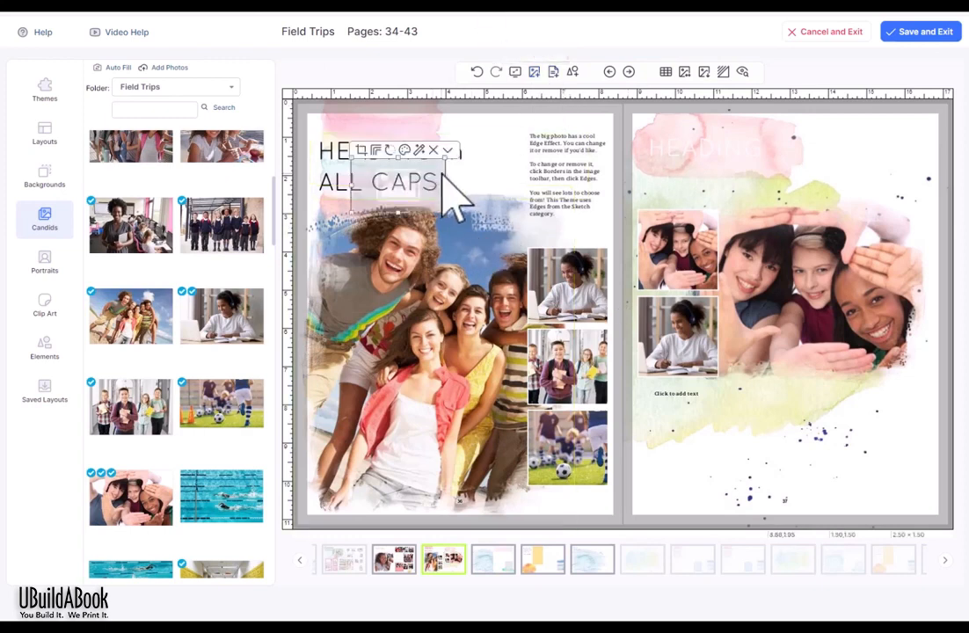
{"action": "left_click_drag", "start_coordinate": [427, 172], "coordinate": [805, 413]}
{"action": "left_click_drag", "start_coordinate": [818, 457], "coordinate": [823, 497]}
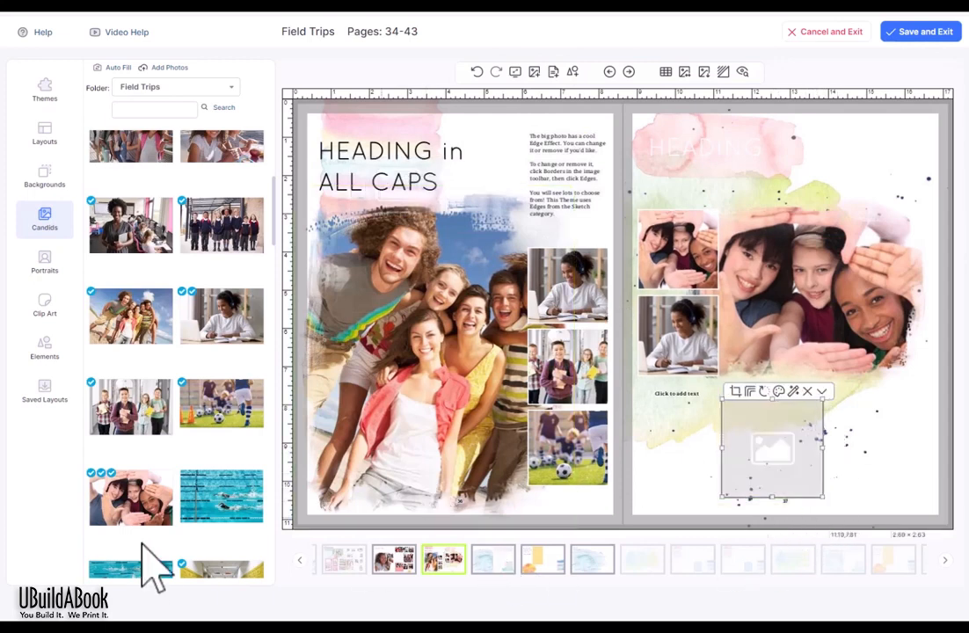
Step: Fill the new frame with the girl-with-camera photo and add a lockers photo at top-right
{"action": "scroll", "coordinate": [193, 550], "scroll_direction": "down", "scroll_amount": 3}
{"action": "scroll", "coordinate": [193, 549], "scroll_direction": "down", "scroll_amount": 5}
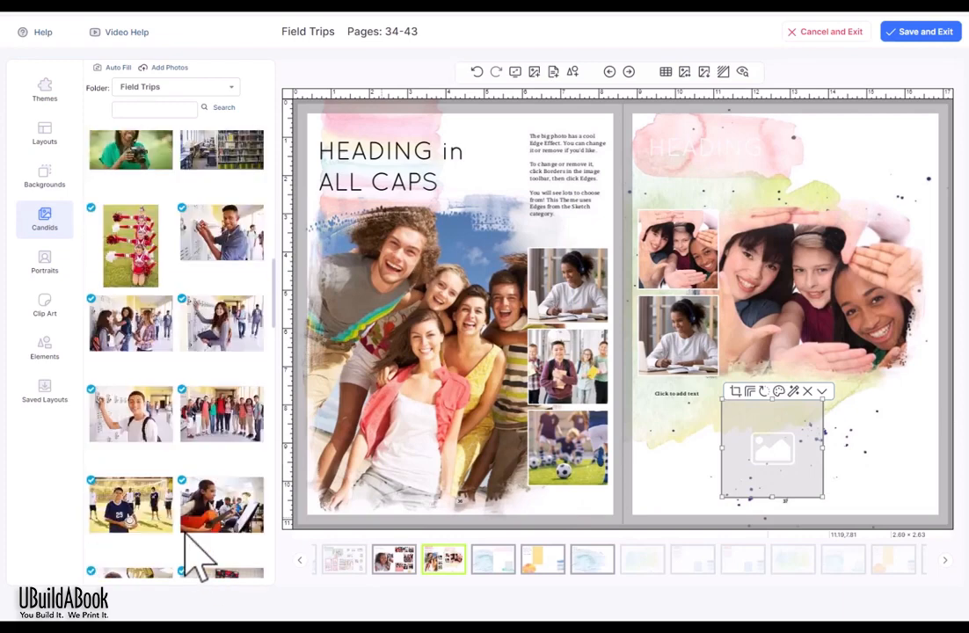
{"action": "left_click_drag", "start_coordinate": [128, 167], "coordinate": [757, 488]}
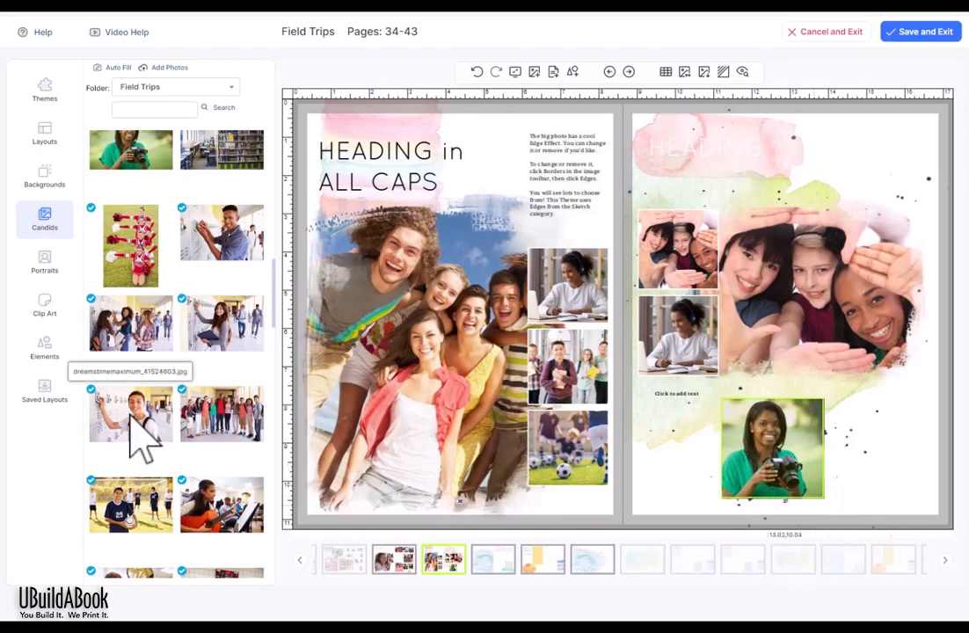
{"action": "left_click_drag", "start_coordinate": [132, 412], "coordinate": [883, 162]}
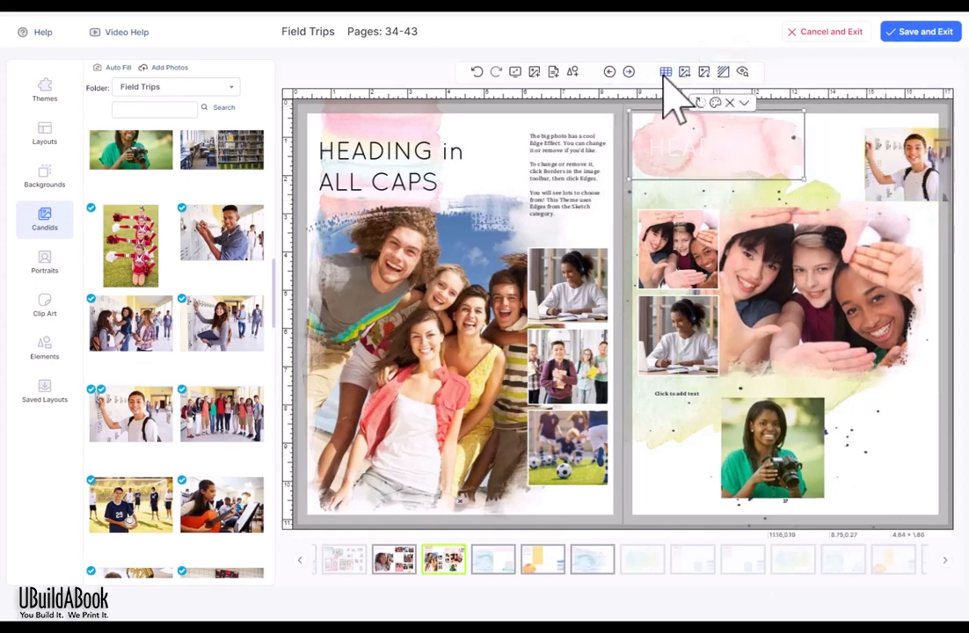
Step: Turn on rulers and a 1/8 layout grid across the spread, with 1/32 snapping
{"action": "left_click", "coordinate": [667, 74]}
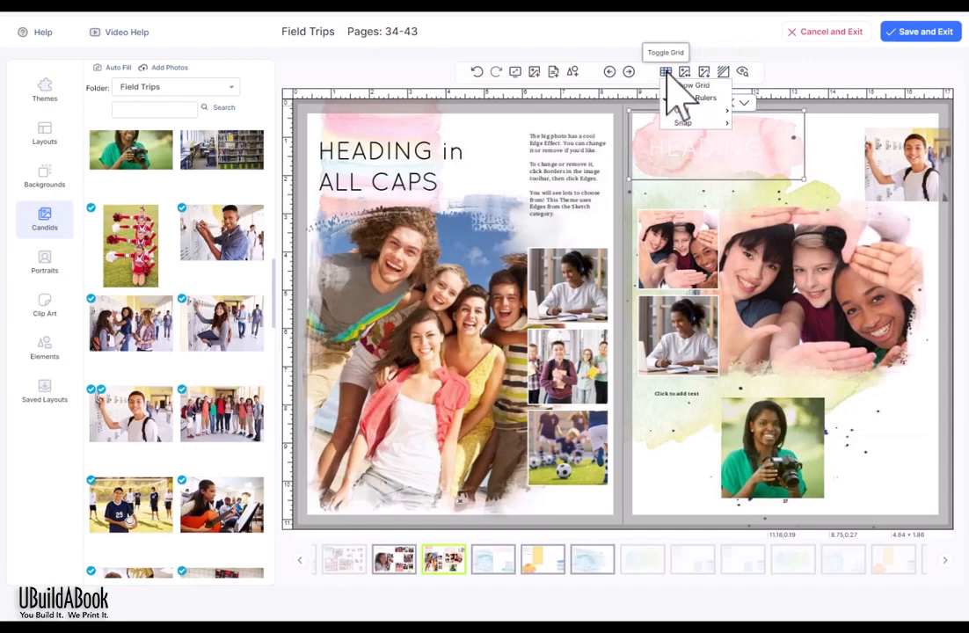
{"action": "left_click", "coordinate": [685, 85]}
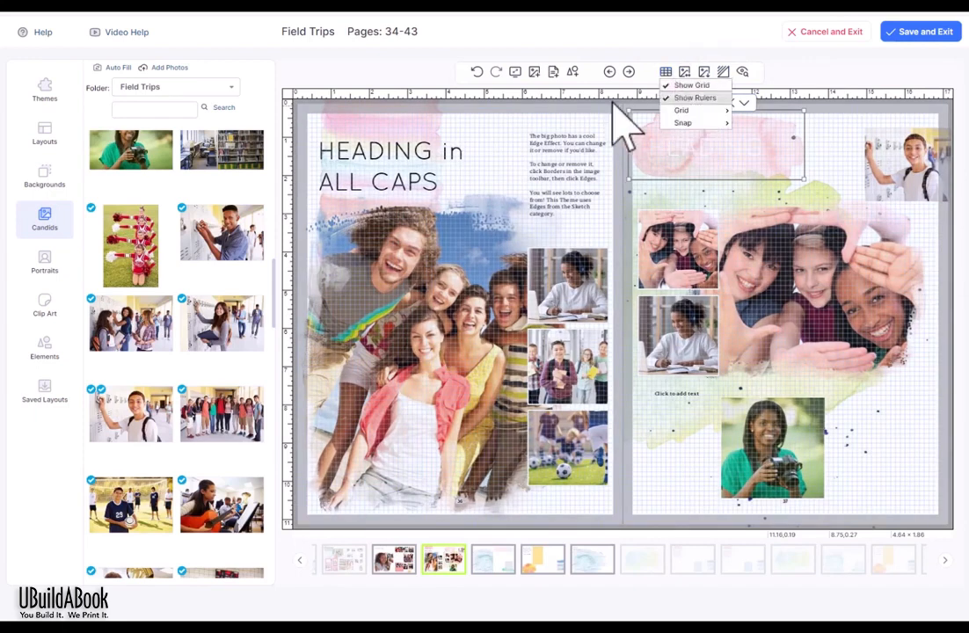
{"action": "mouse_move", "coordinate": [716, 113]}
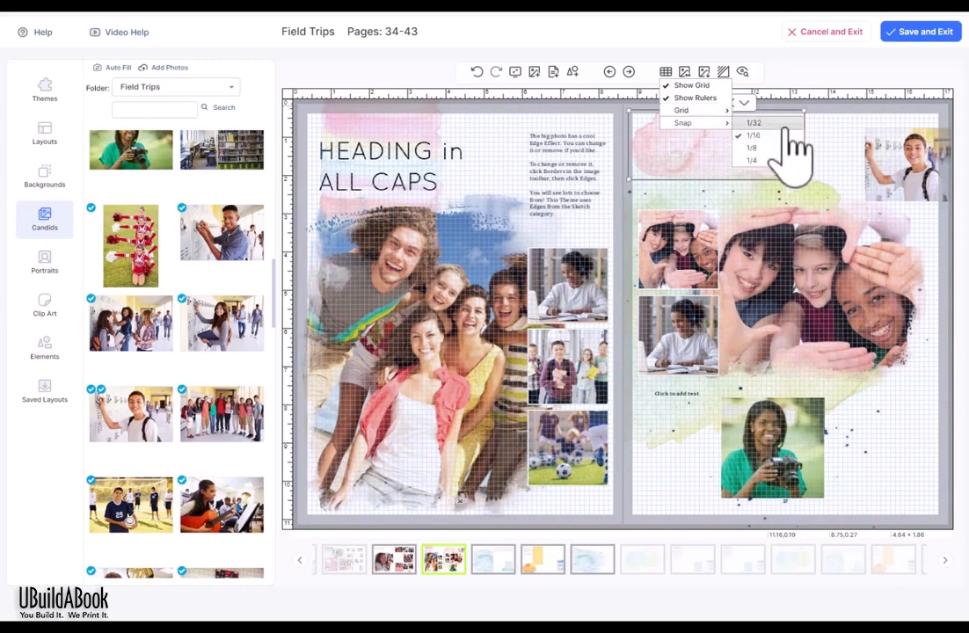
{"action": "left_click", "coordinate": [773, 148]}
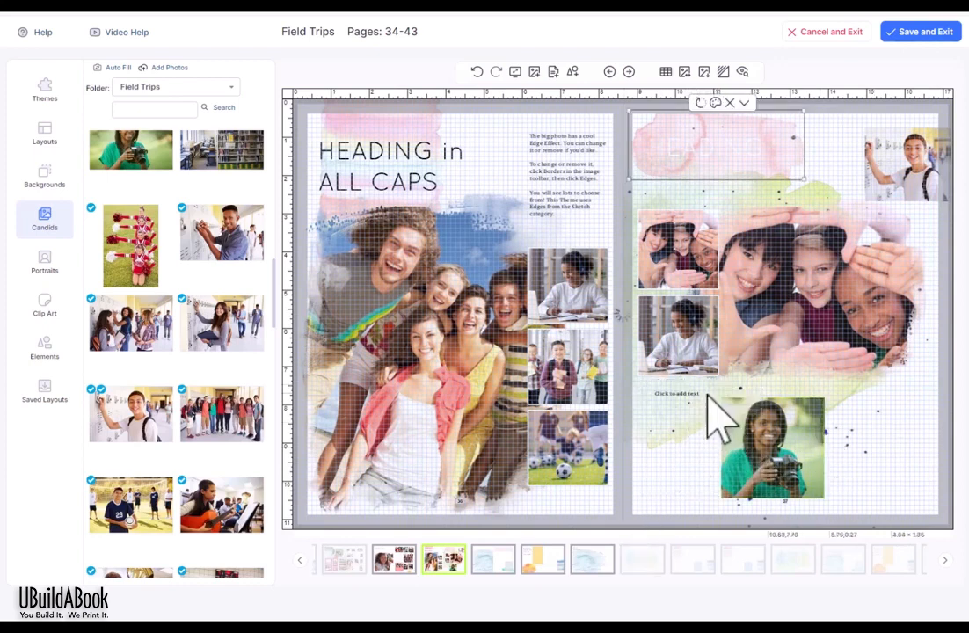
Step: Reposition the caption box, then move the girl-with-camera photo up and shorten it to fit the column
{"action": "left_click_drag", "start_coordinate": [708, 398], "coordinate": [718, 433]}
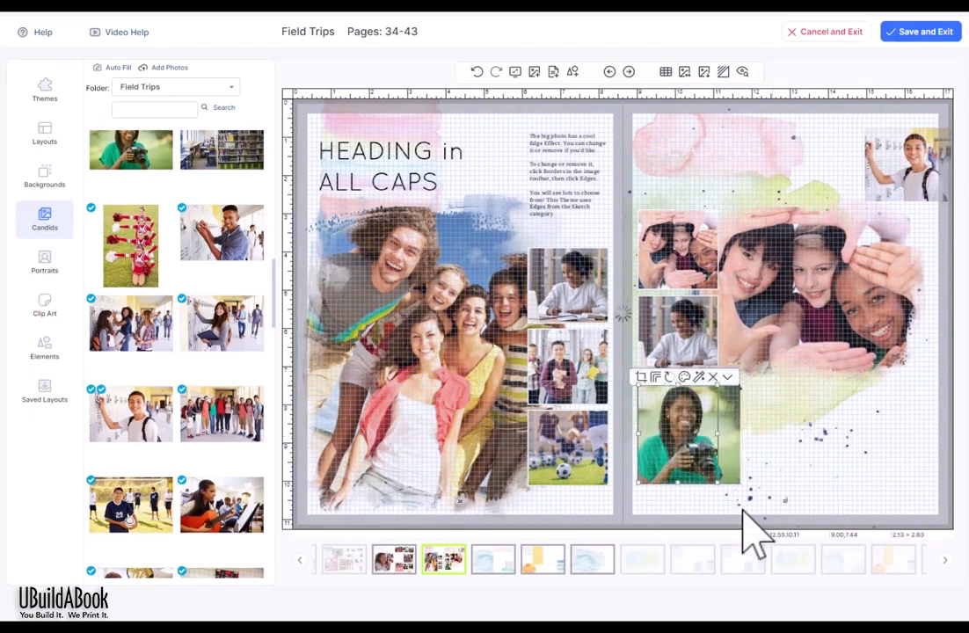
{"action": "left_click_drag", "start_coordinate": [676, 484], "coordinate": [680, 444]}
{"action": "left_click", "coordinate": [677, 475]}
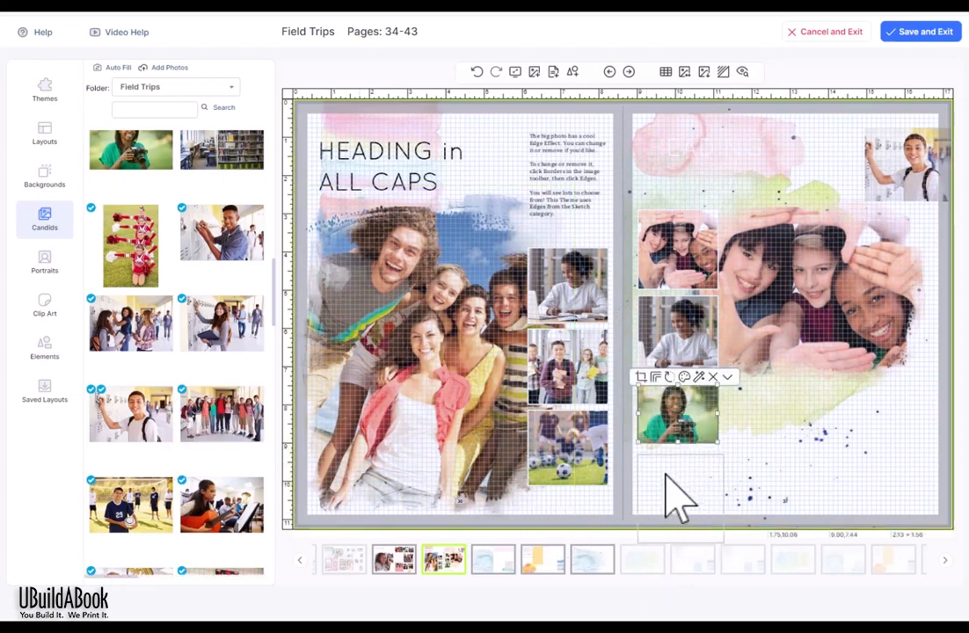
Step: Add the group-of-students photo from Candids below the girl photo, sized to the column width
{"action": "left_click_drag", "start_coordinate": [688, 498], "coordinate": [753, 530]}
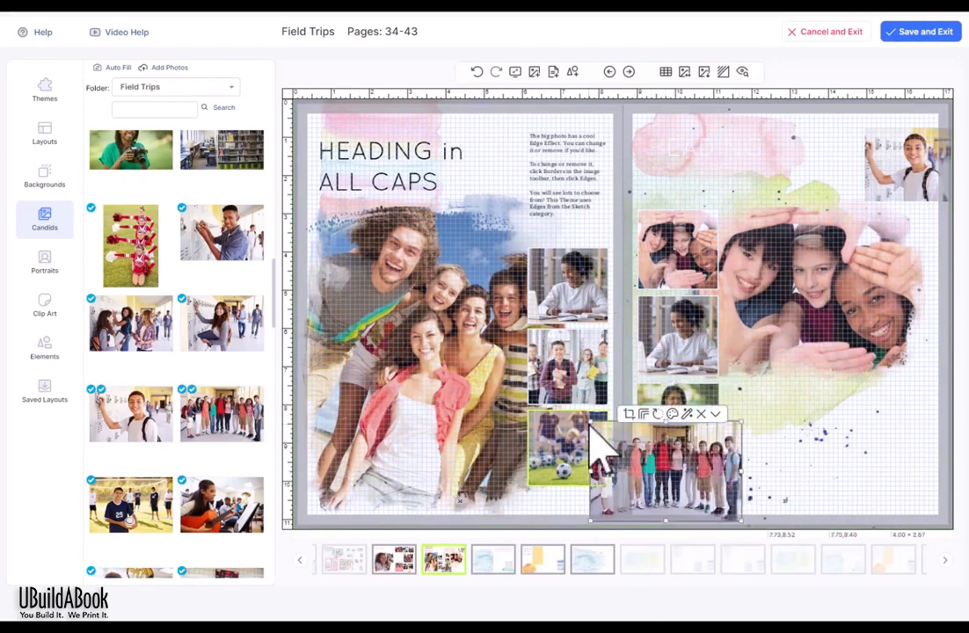
{"action": "left_click_drag", "start_coordinate": [591, 424], "coordinate": [704, 486]}
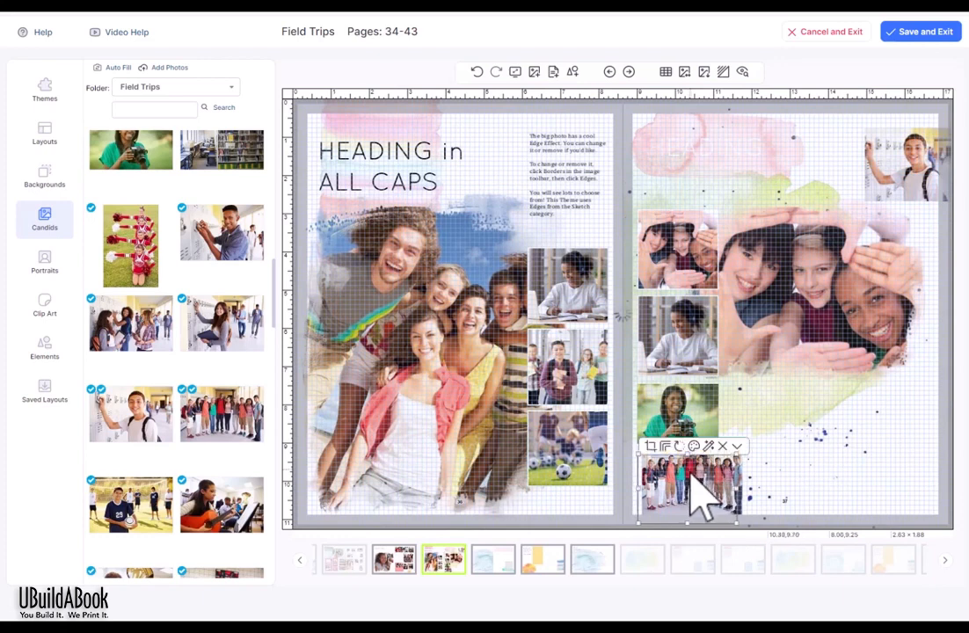
{"action": "left_click_drag", "start_coordinate": [741, 523], "coordinate": [723, 514]}
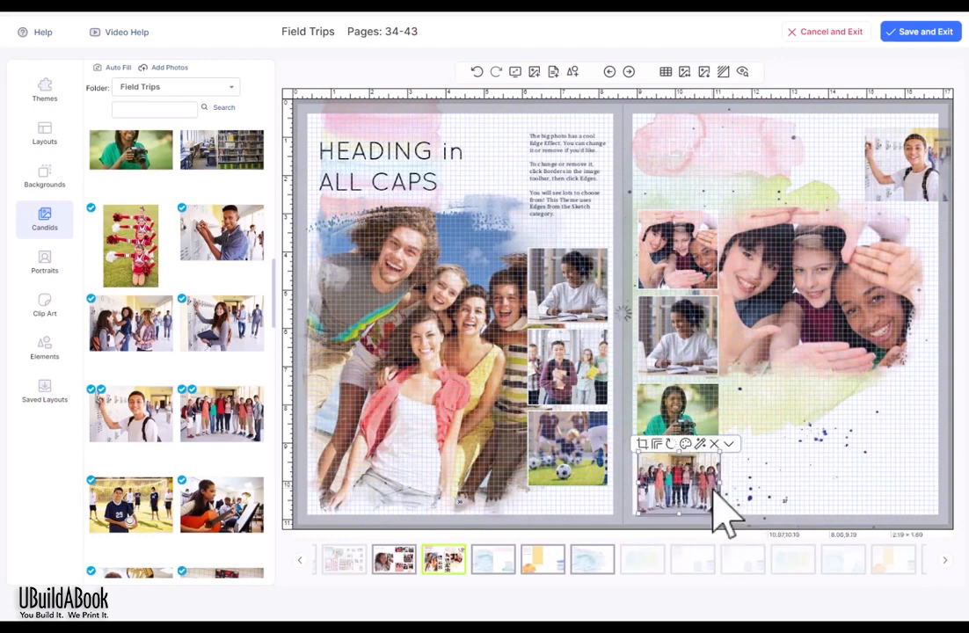
{"action": "left_click", "coordinate": [835, 452]}
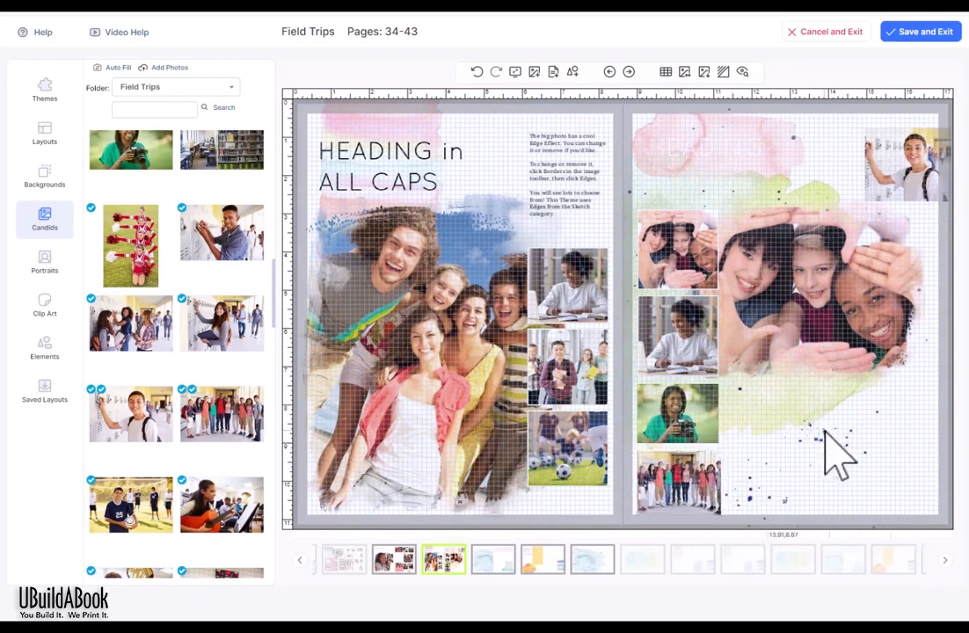
{"action": "left_click", "coordinate": [667, 479]}
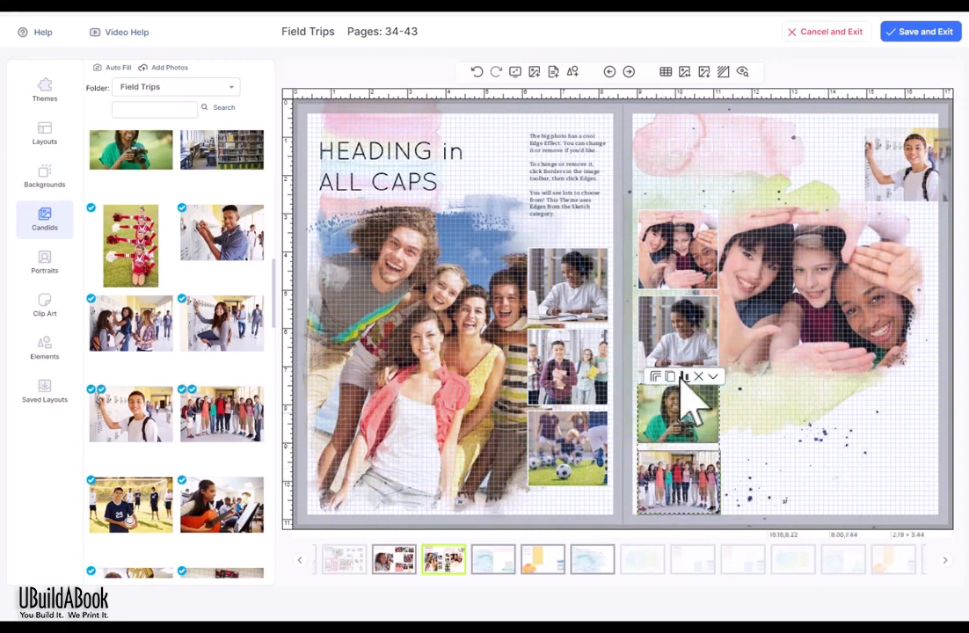
Step: Select the four small right-page photos and apply an 8 pt red border from Borders
{"action": "left_click", "coordinate": [699, 264]}
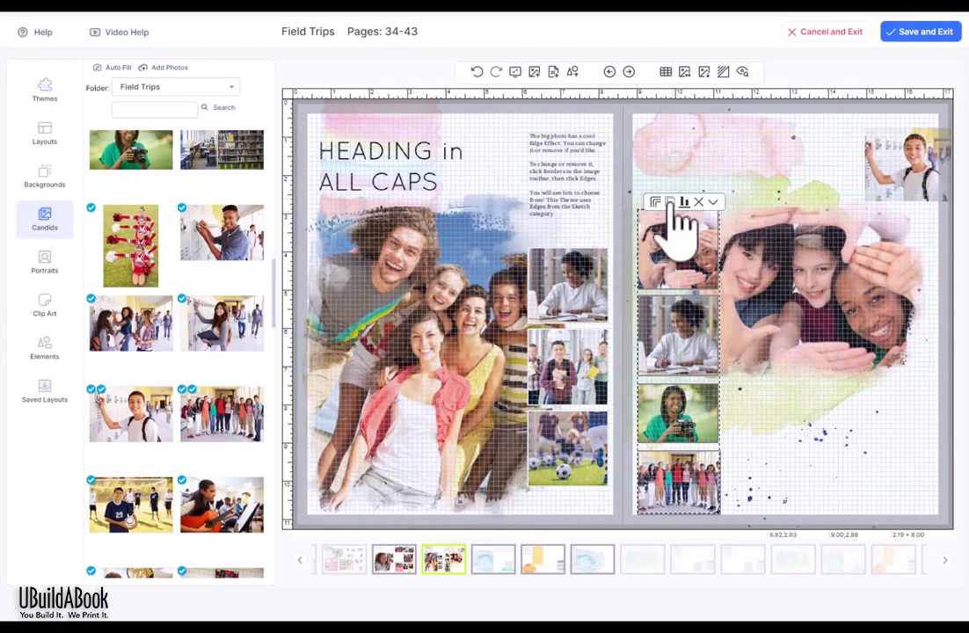
{"action": "left_click", "coordinate": [656, 203]}
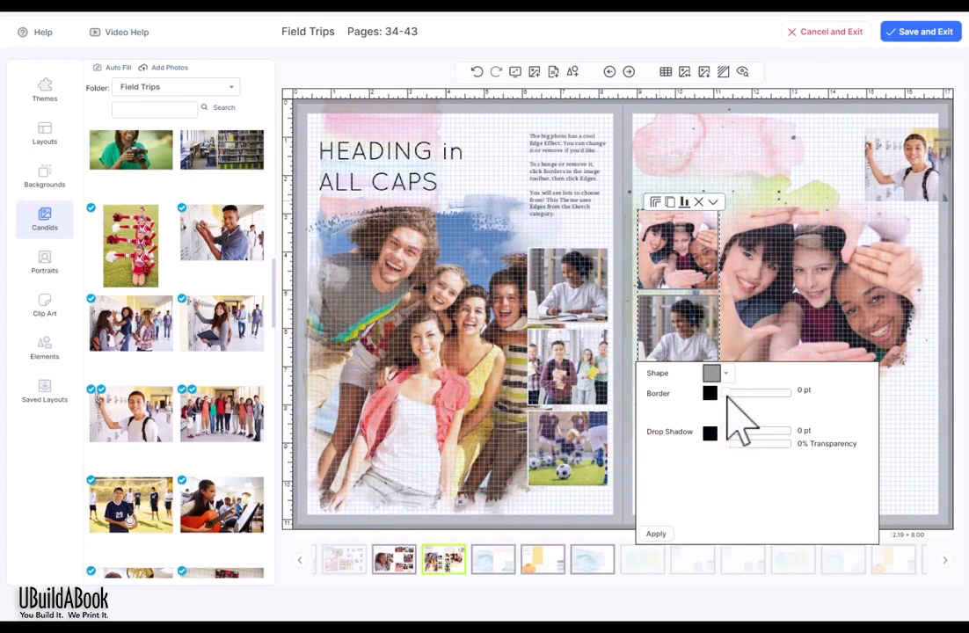
{"action": "left_click_drag", "start_coordinate": [725, 393], "coordinate": [763, 394]}
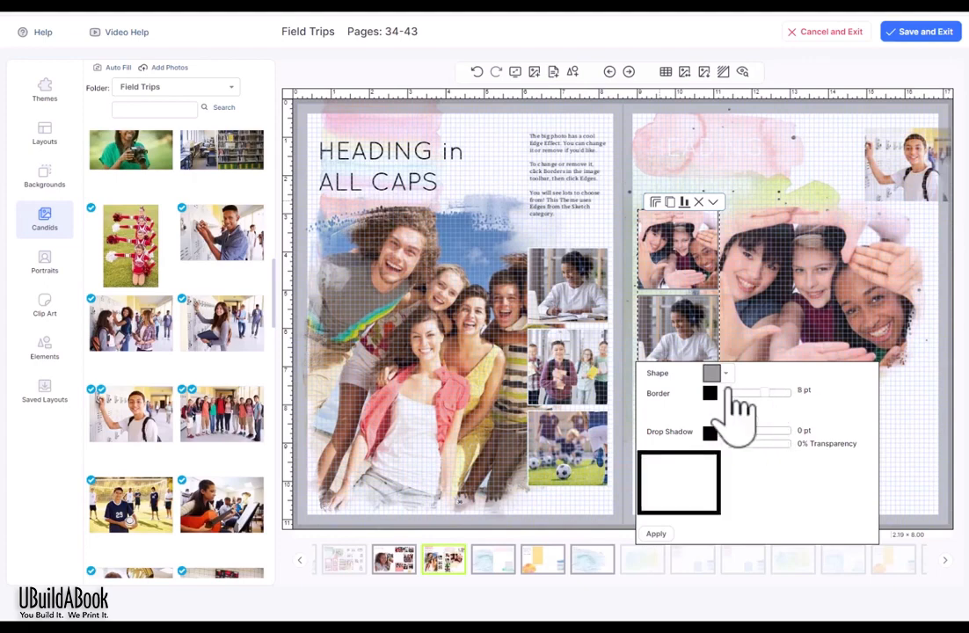
{"action": "left_click", "coordinate": [710, 394]}
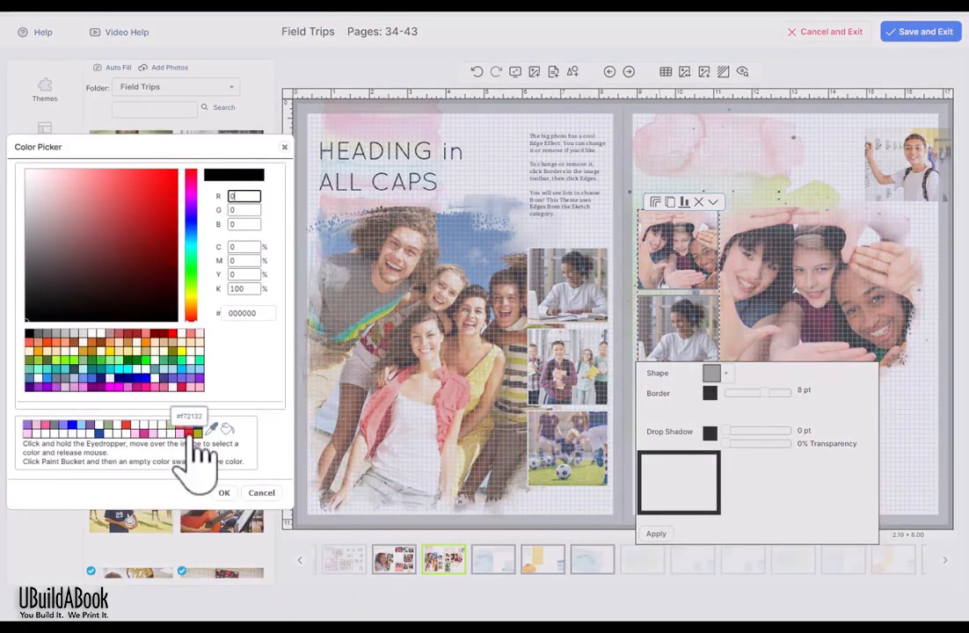
{"action": "left_click", "coordinate": [188, 430]}
{"action": "left_click", "coordinate": [224, 492]}
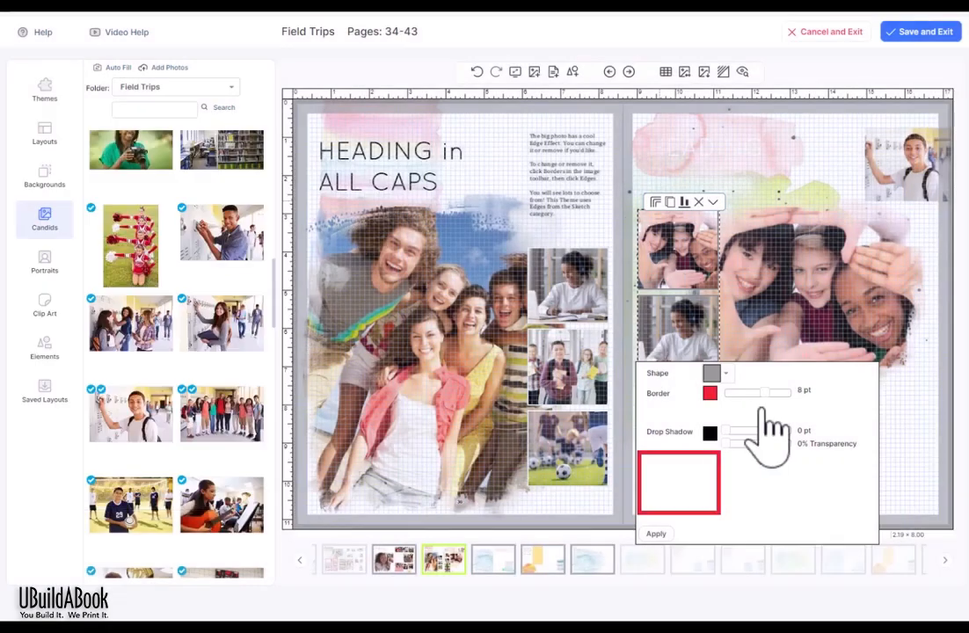
{"action": "left_click", "coordinate": [656, 533]}
Step: Duplicate the four red-bordered photos and place the copies in a column beside the originals
{"action": "left_click", "coordinate": [744, 213]}
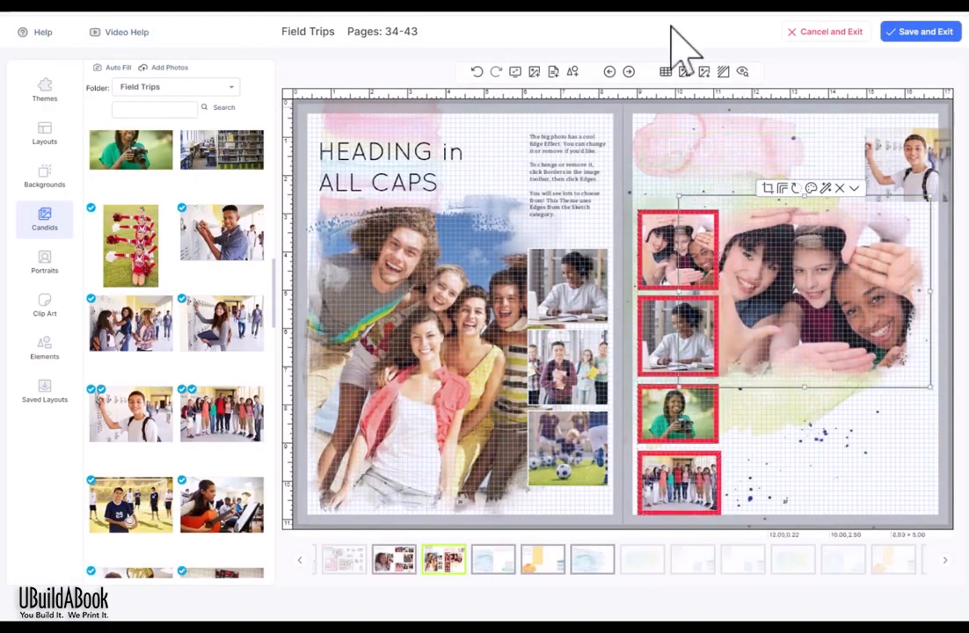
{"action": "left_click", "coordinate": [678, 435]}
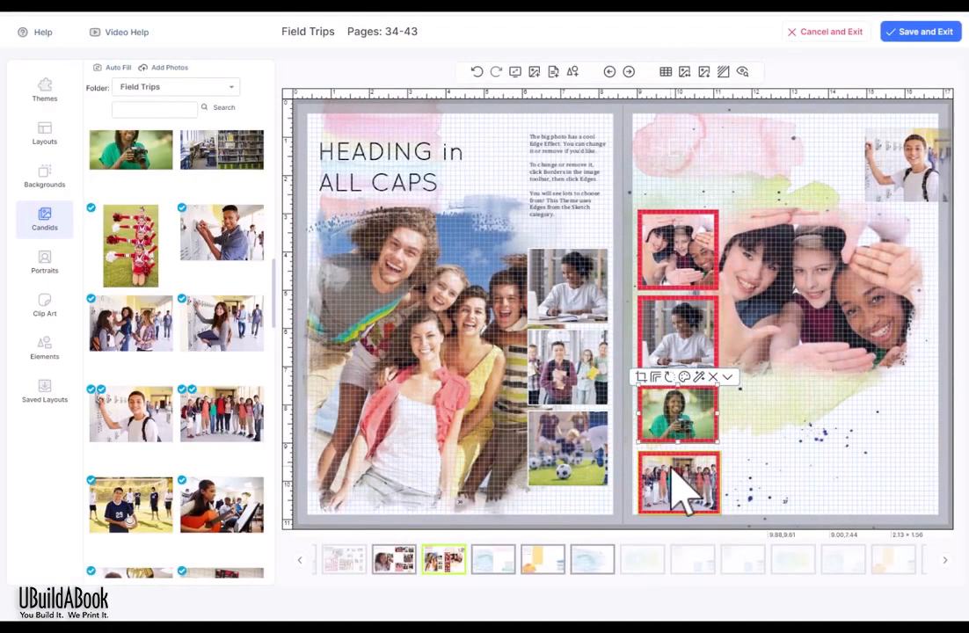
{"action": "left_click", "coordinate": [687, 343]}
{"action": "left_click", "coordinate": [690, 263]}
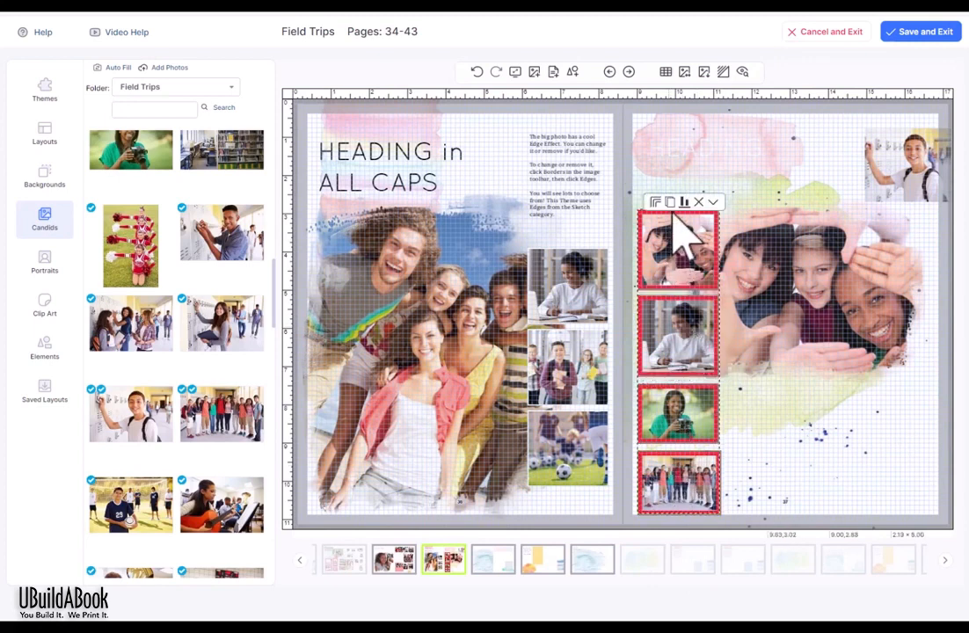
{"action": "left_click", "coordinate": [672, 203]}
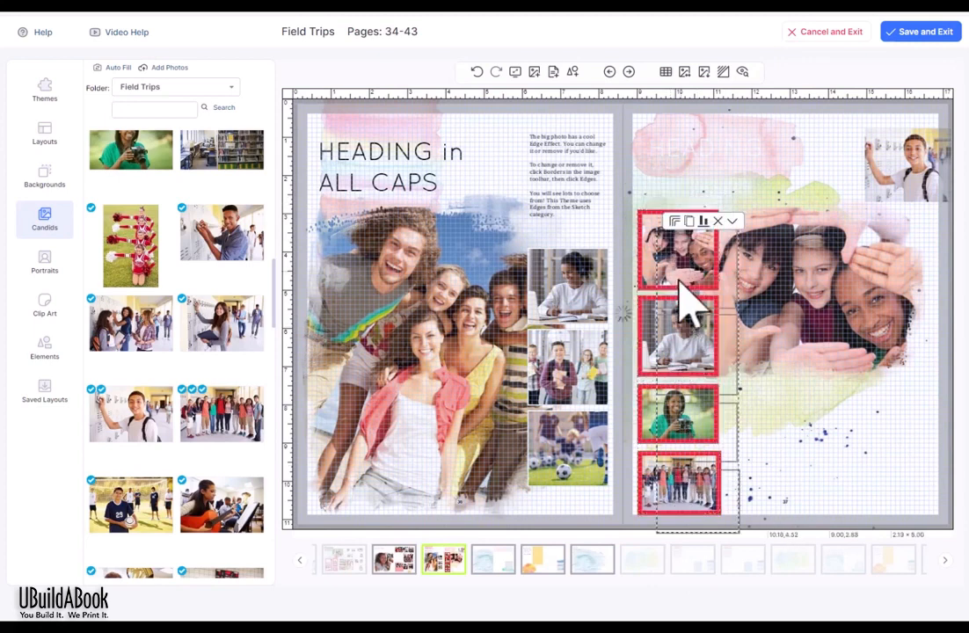
{"action": "left_click_drag", "start_coordinate": [696, 281], "coordinate": [753, 268]}
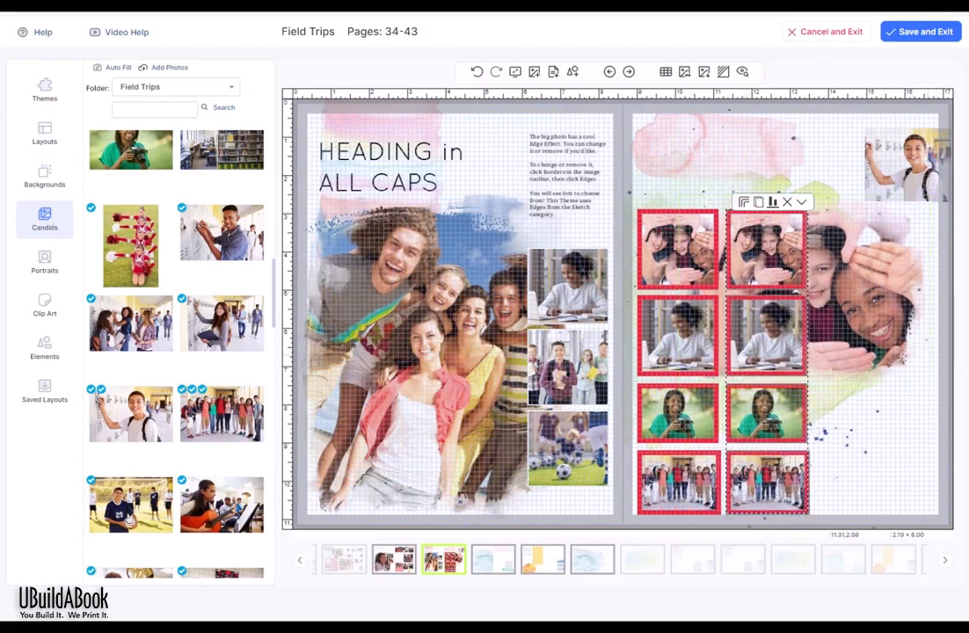
Step: Match the copies to the originals using Align Same Width and Same Height
{"action": "left_click", "coordinate": [773, 203]}
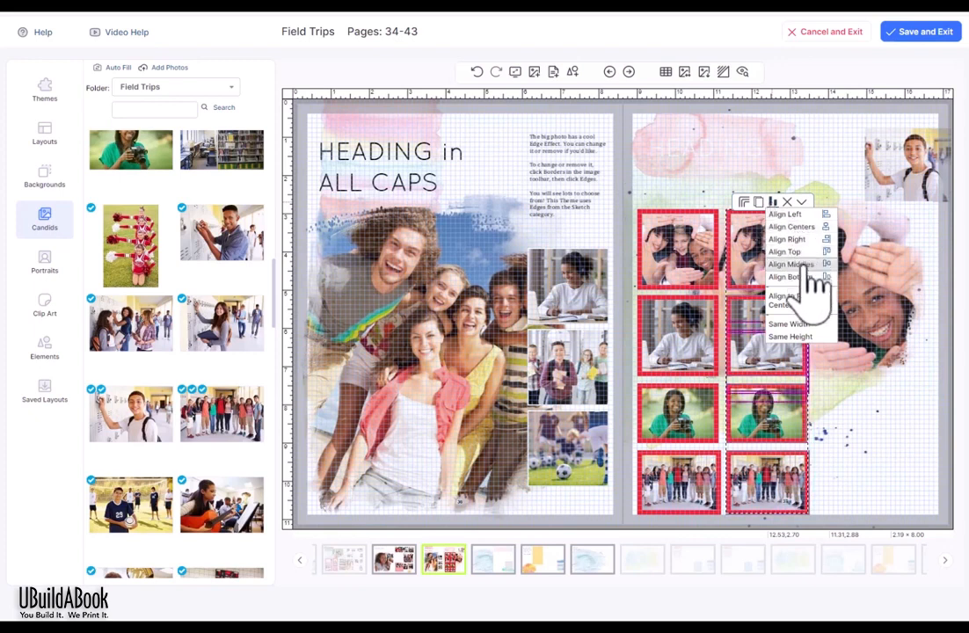
{"action": "left_click", "coordinate": [795, 326]}
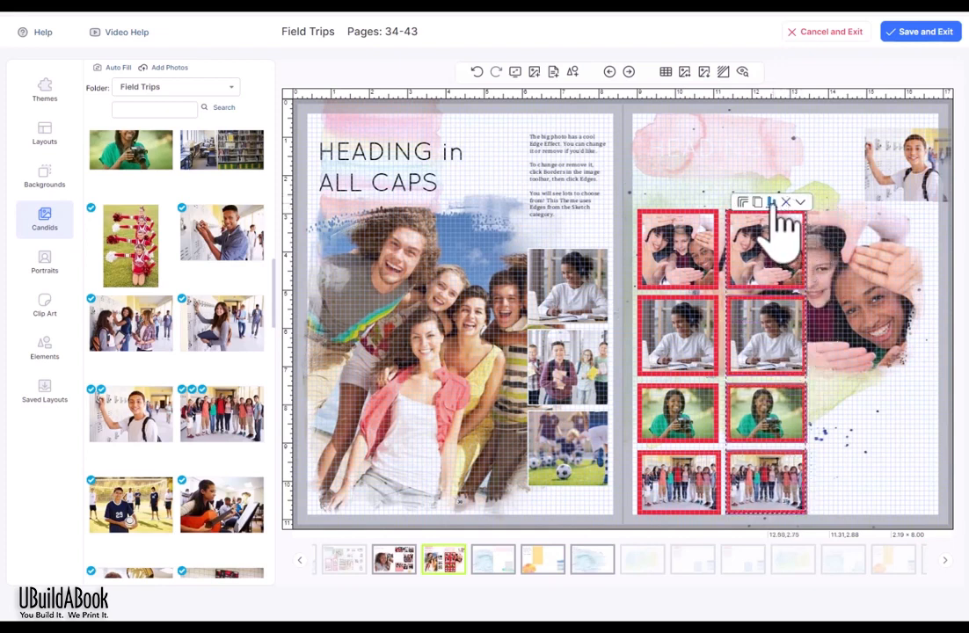
{"action": "left_click", "coordinate": [798, 203]}
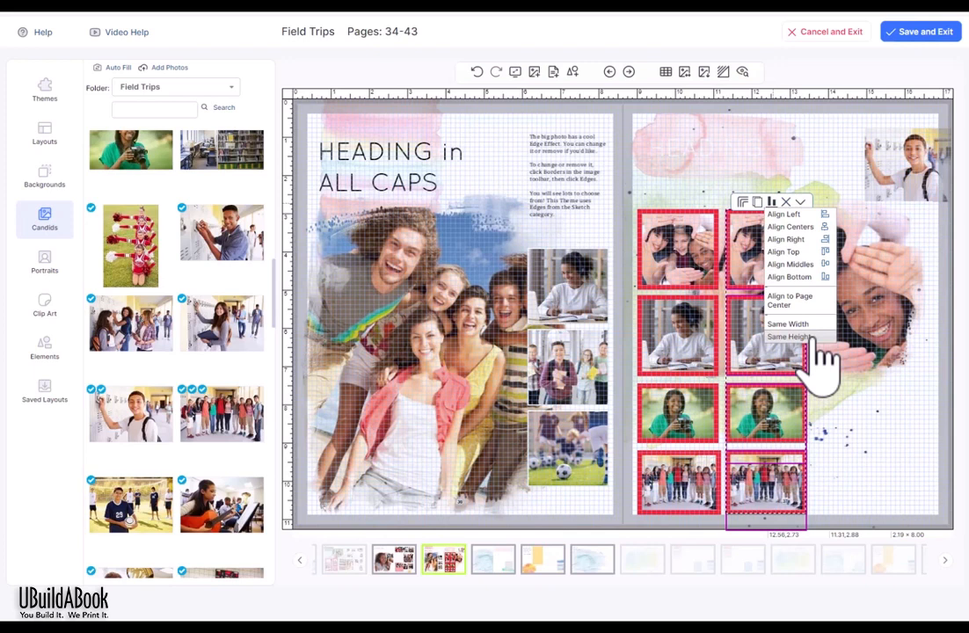
{"action": "left_click", "coordinate": [812, 339]}
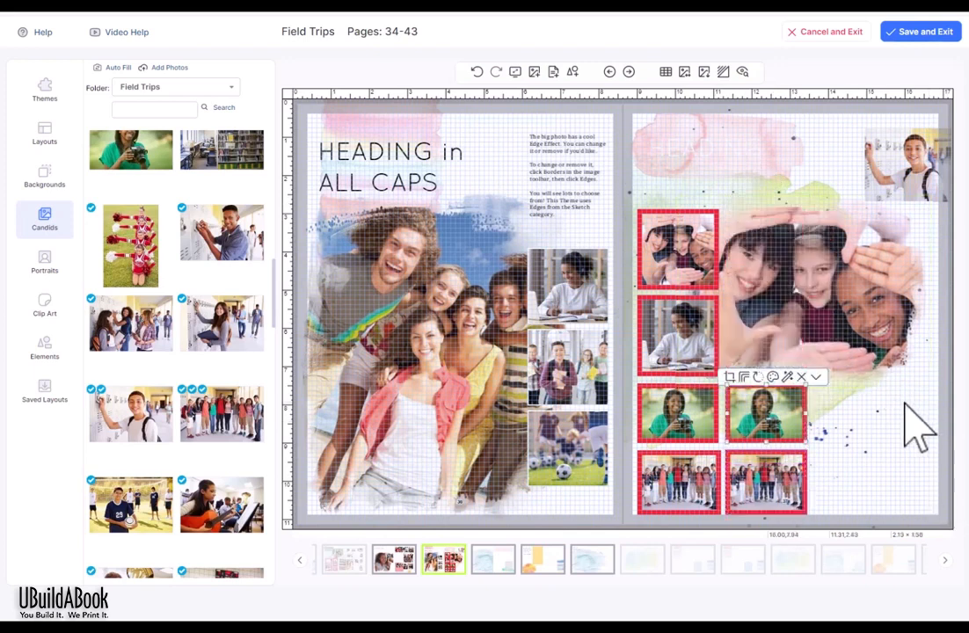
{"action": "left_click", "coordinate": [906, 406]}
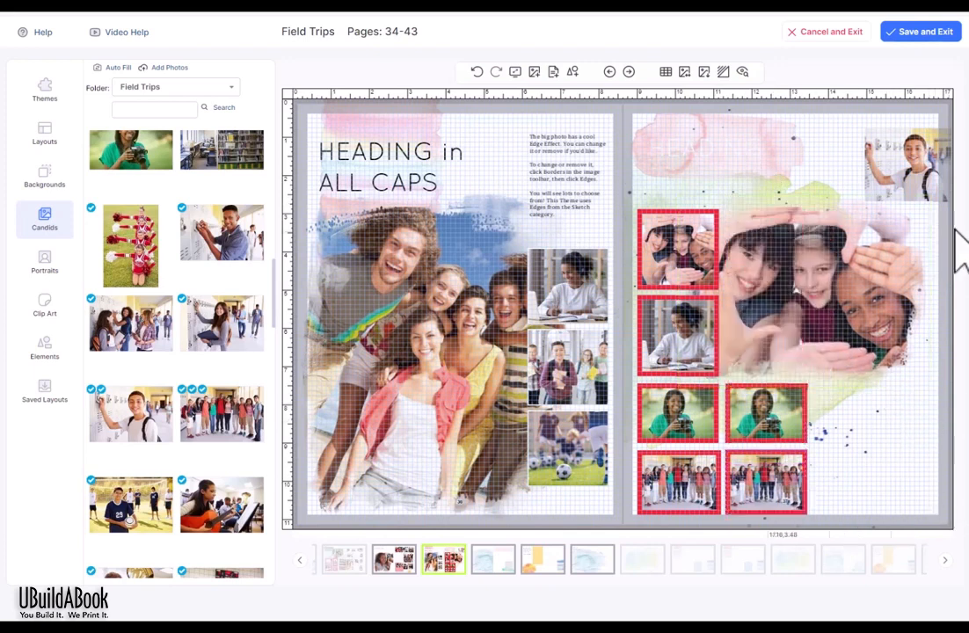
Step: Delete the left page's elements, then everything on the spread, undoing each deletion
{"action": "left_click", "coordinate": [386, 180]}
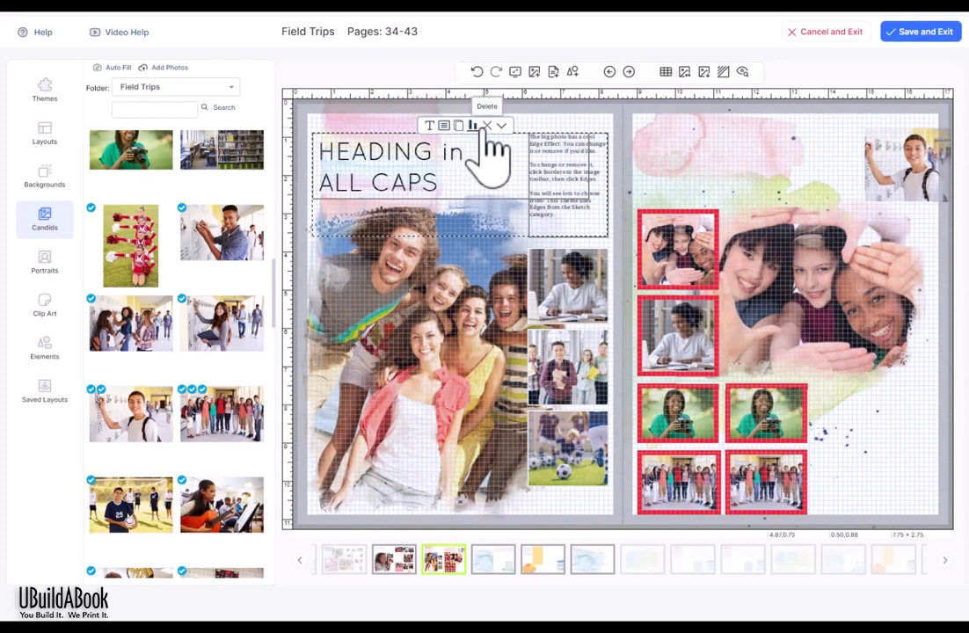
{"action": "left_click", "coordinate": [541, 125]}
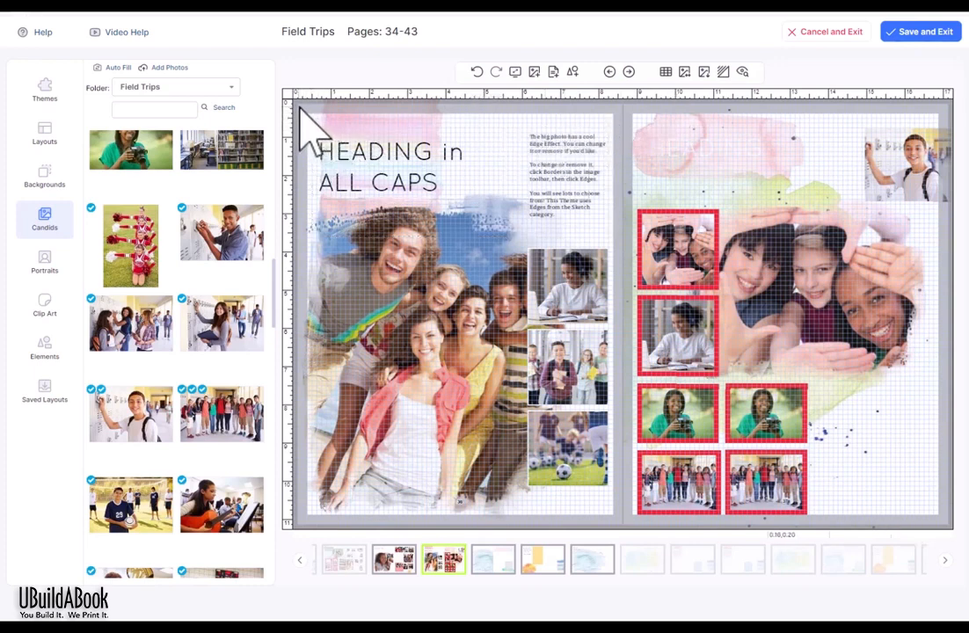
{"action": "left_click_drag", "start_coordinate": [301, 110], "coordinate": [620, 525]}
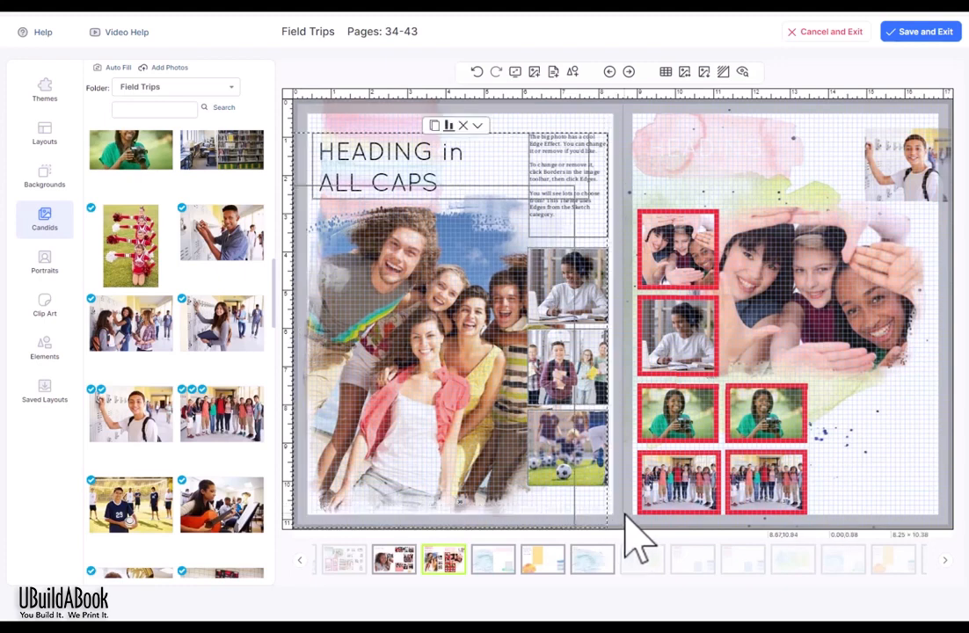
{"action": "key", "text": "Delete"}
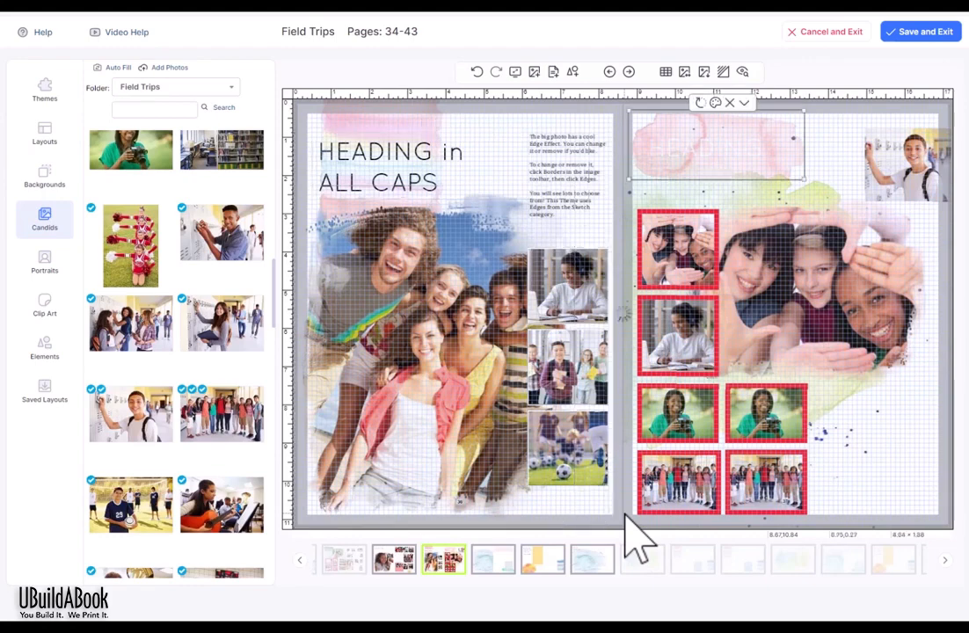
{"action": "left_click", "coordinate": [475, 71]}
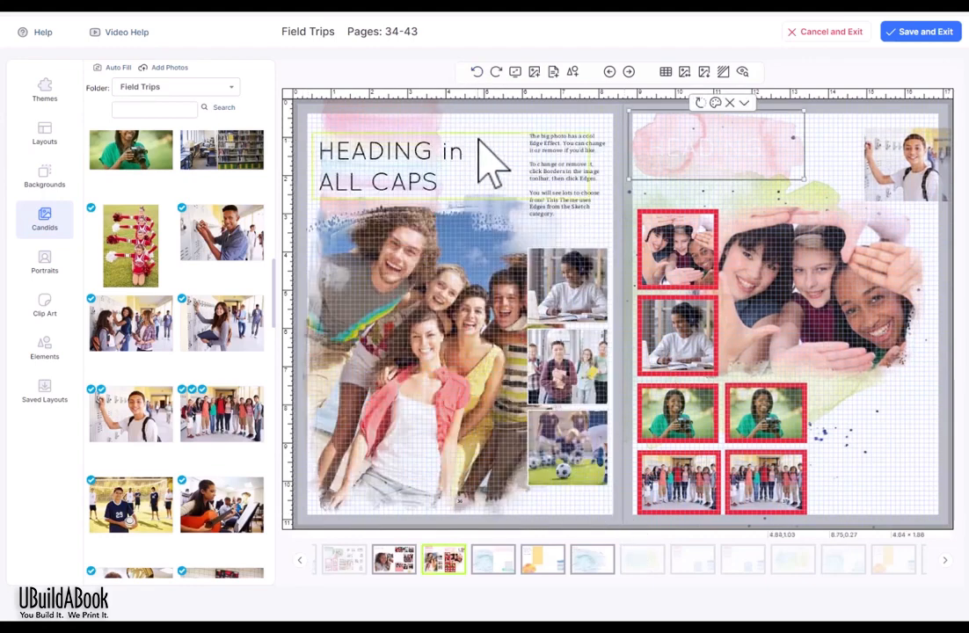
{"action": "key", "text": "ctrl+a"}
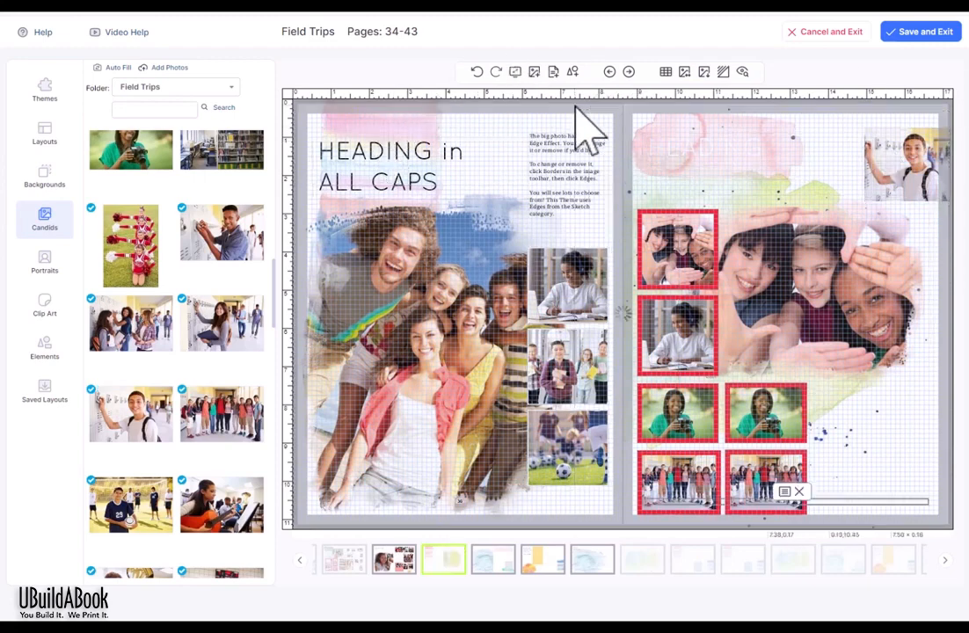
{"action": "key", "text": "Delete"}
{"action": "key", "text": "ctrl+z"}
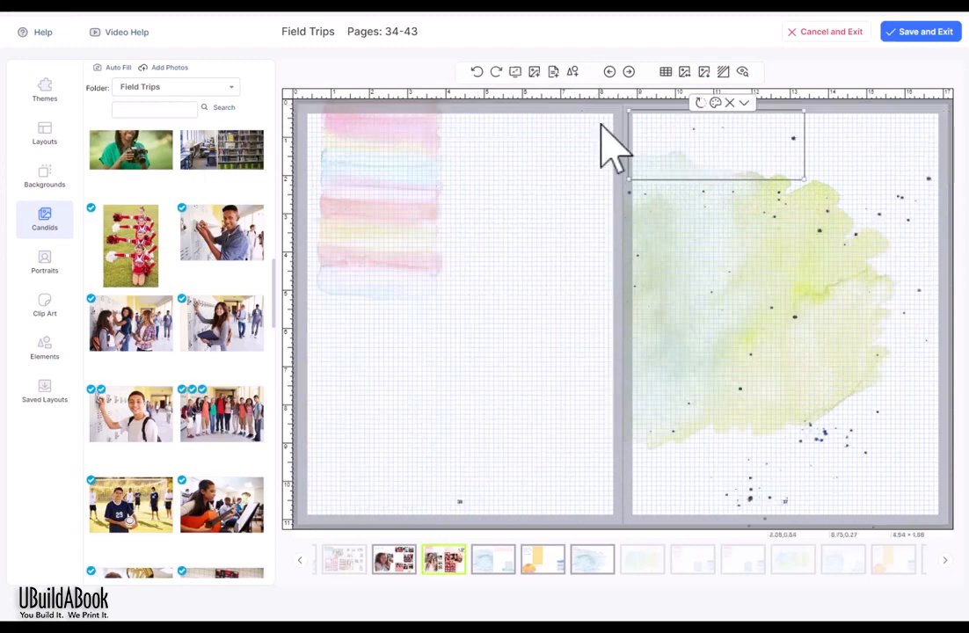
{"action": "key", "text": "ctrl+z"}
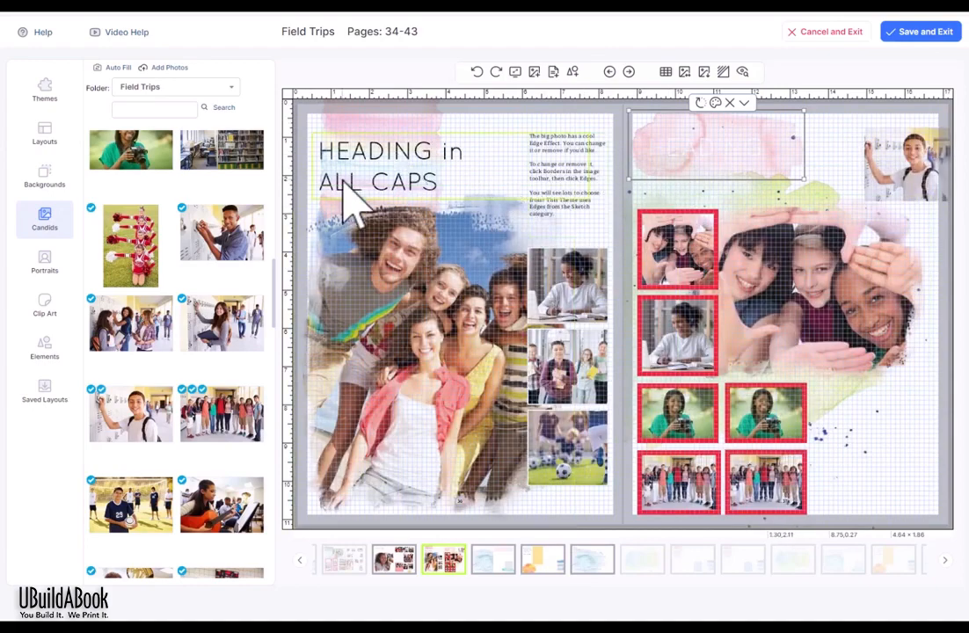
Step: Nudge all elements right, then undo repeatedly until the right page reverts to its earlier layout
{"action": "key", "text": "ctrl+a"}
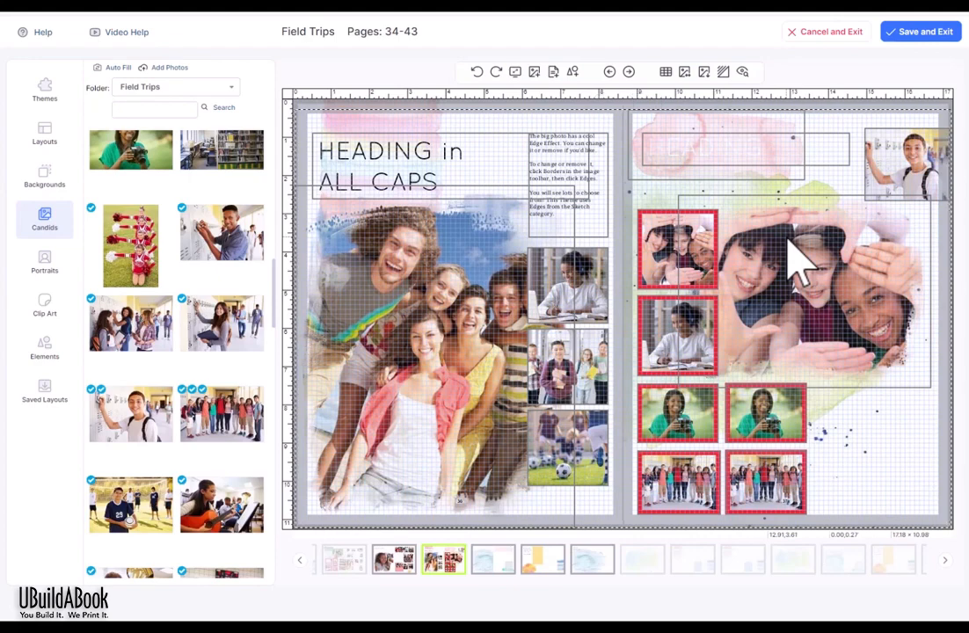
{"action": "key", "text": "Right"}
{"action": "key", "text": "Right"}
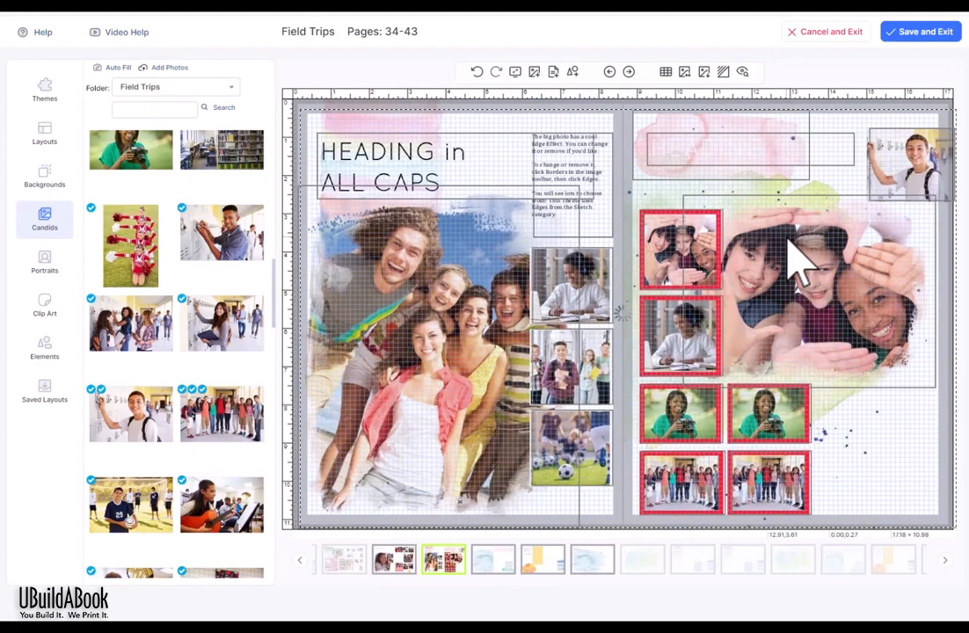
{"action": "key", "text": "Right"}
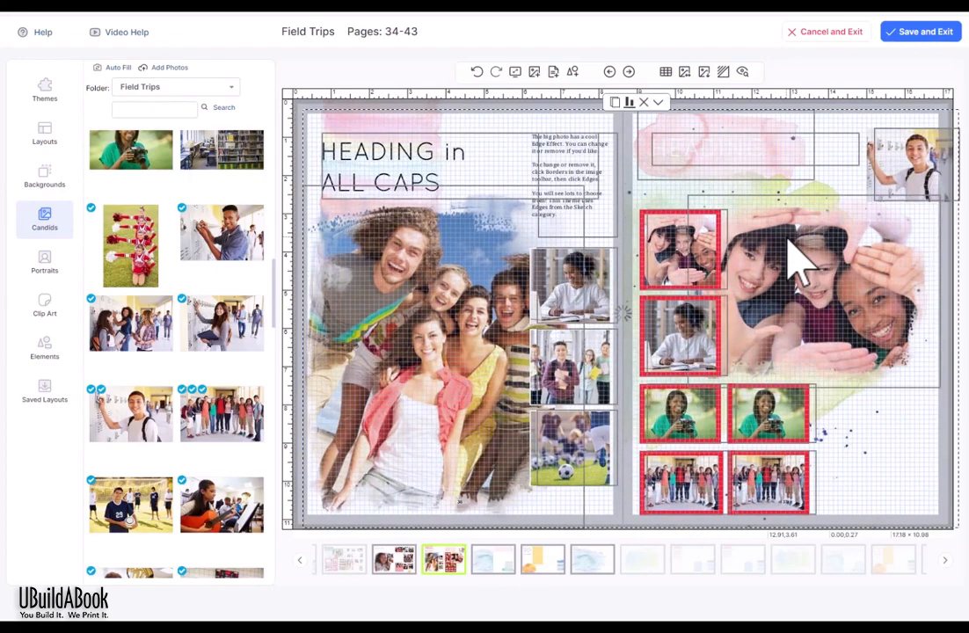
{"action": "left_click", "coordinate": [477, 72]}
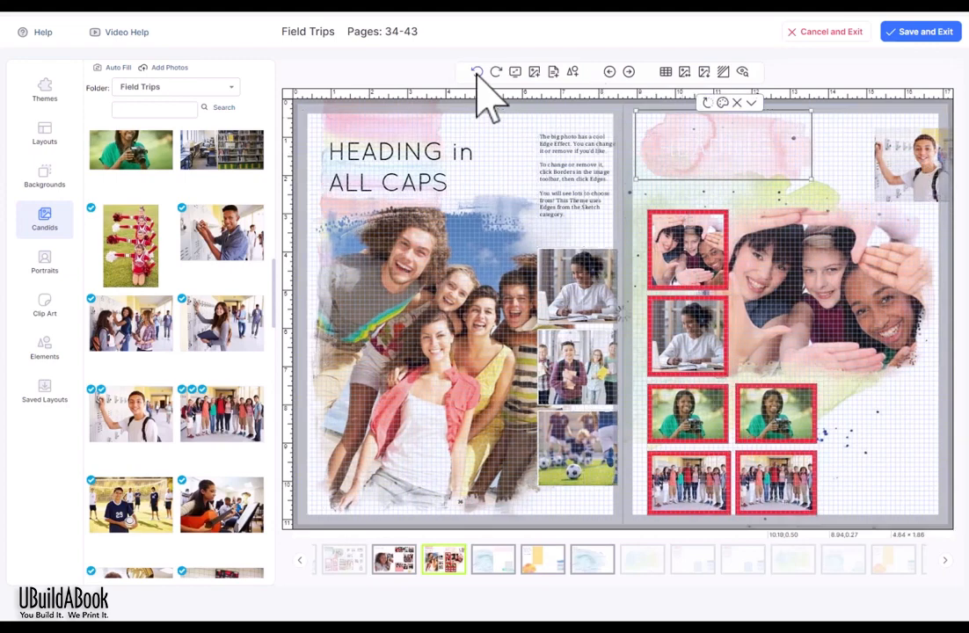
{"action": "left_click", "coordinate": [477, 72]}
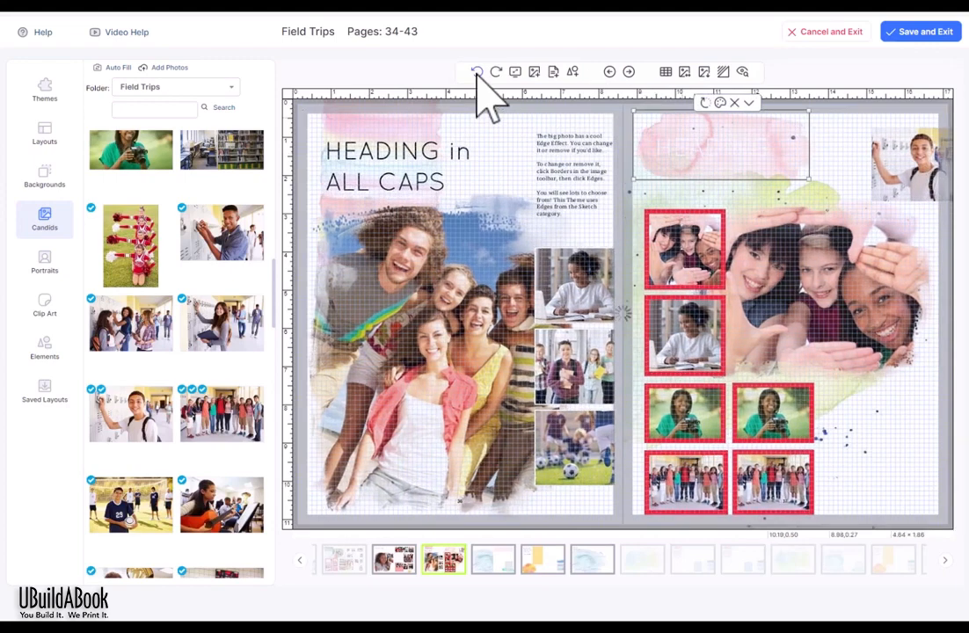
{"action": "left_click", "coordinate": [476, 72]}
{"action": "left_click", "coordinate": [477, 72]}
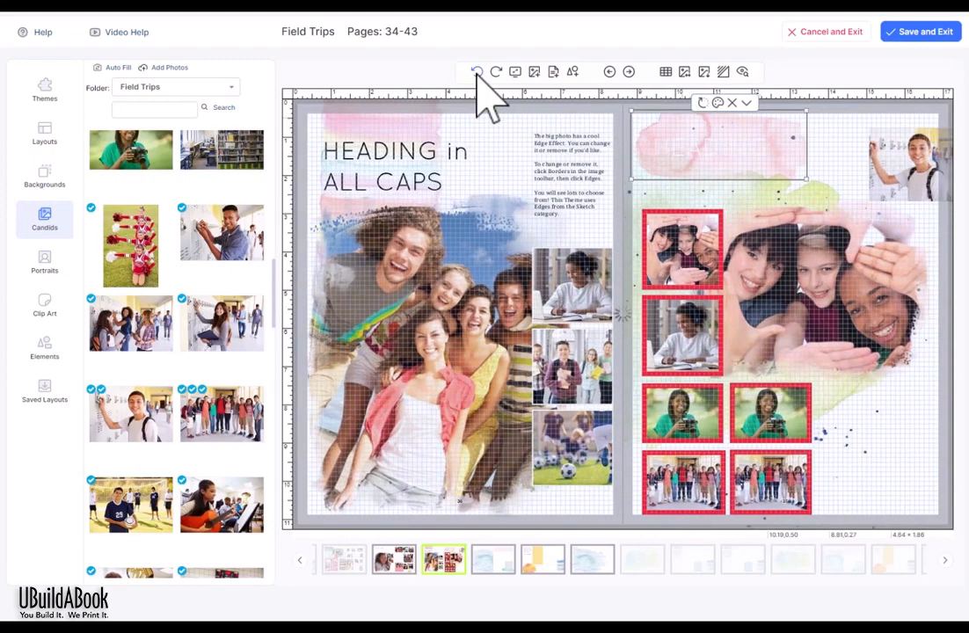
{"action": "left_click", "coordinate": [477, 72]}
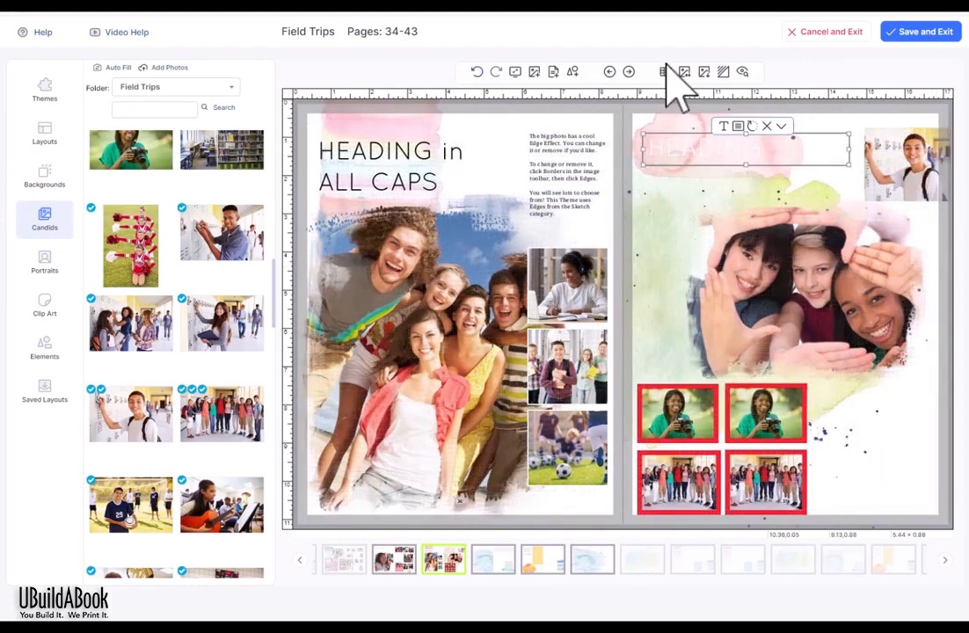
Step: Add a narrow, tall text box on the right page beside the big group photo
{"action": "left_click", "coordinate": [554, 71]}
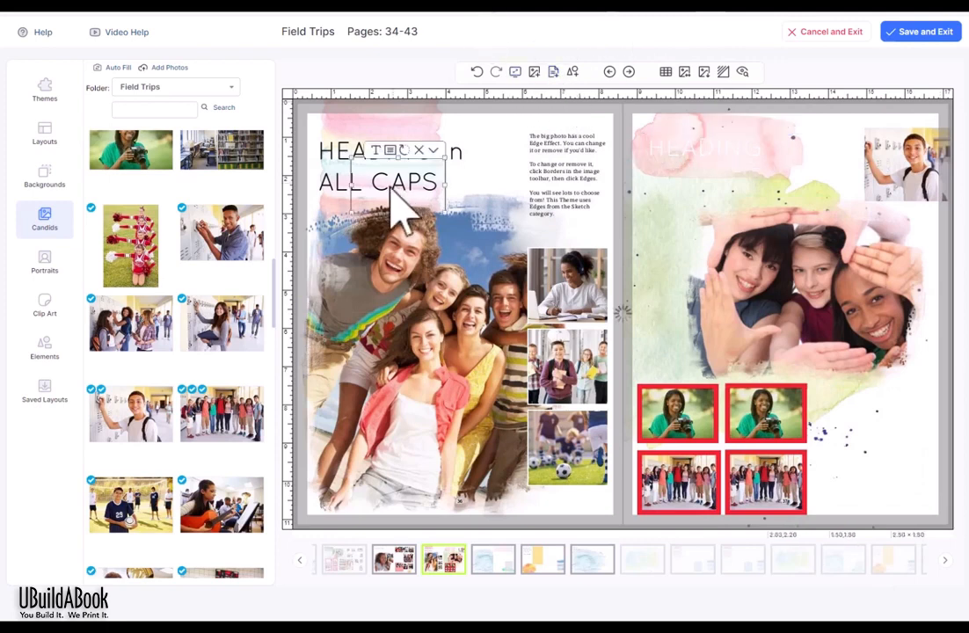
{"action": "left_click_drag", "start_coordinate": [395, 190], "coordinate": [679, 200]}
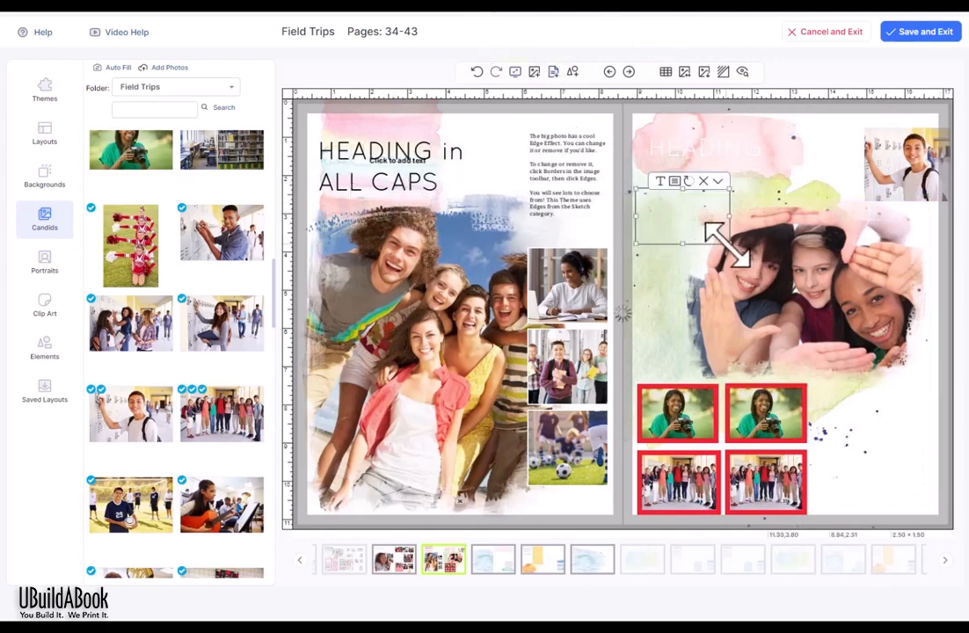
{"action": "left_click_drag", "start_coordinate": [727, 244], "coordinate": [690, 306]}
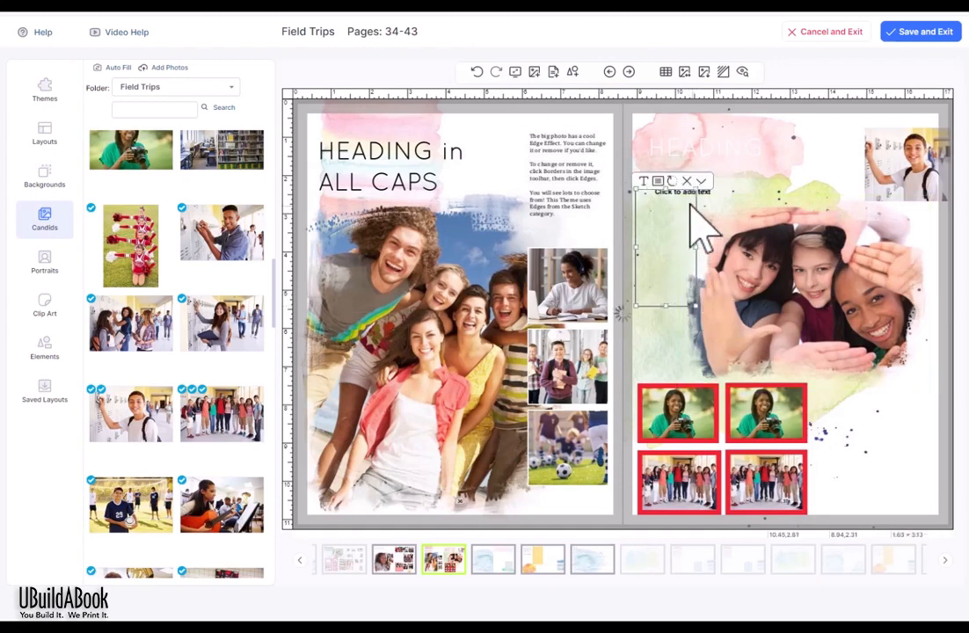
Step: Duplicate the text box, place the copy right of the framed photos, and fine-tune the upper box
{"action": "left_click", "coordinate": [701, 181]}
{"action": "left_click", "coordinate": [712, 195]}
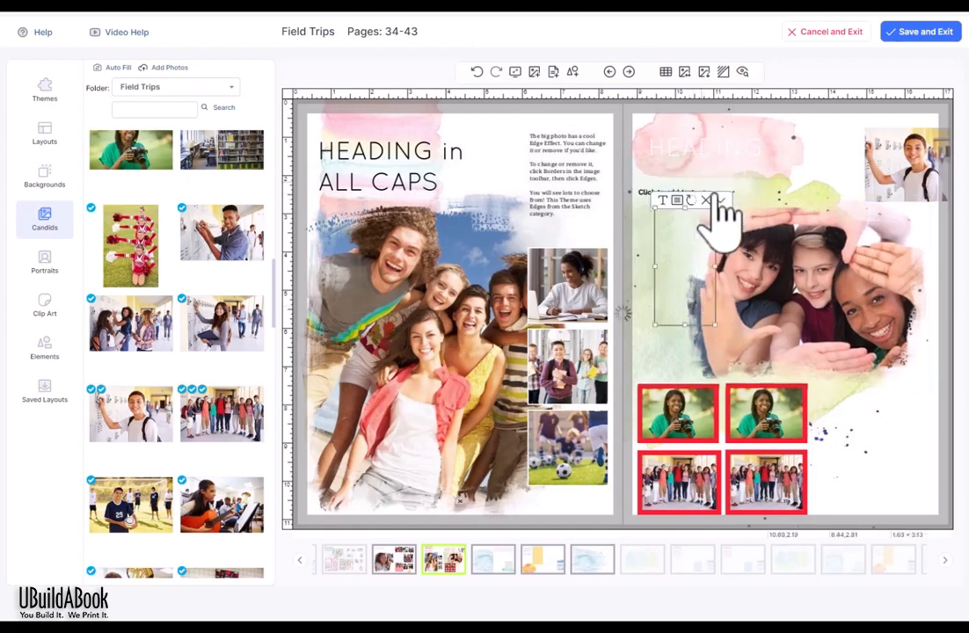
{"action": "left_click_drag", "start_coordinate": [861, 435], "coordinate": [922, 447]}
{"action": "left_click", "coordinate": [666, 203]}
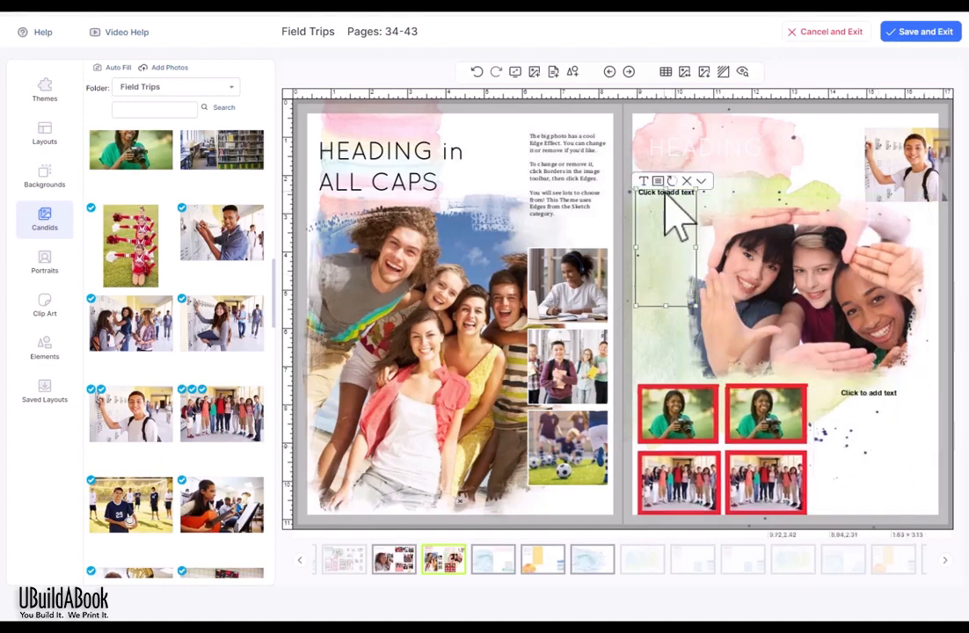
{"action": "left_click_drag", "start_coordinate": [666, 190], "coordinate": [675, 195]}
{"action": "left_click", "coordinate": [851, 160]}
{"action": "left_click", "coordinate": [905, 175]}
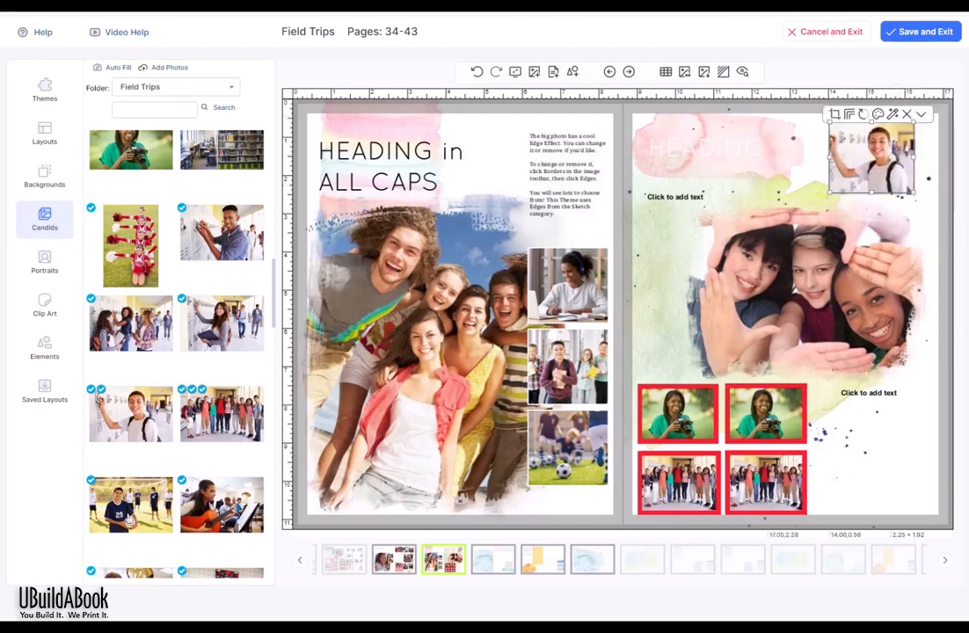
{"action": "left_click", "coordinate": [949, 378]}
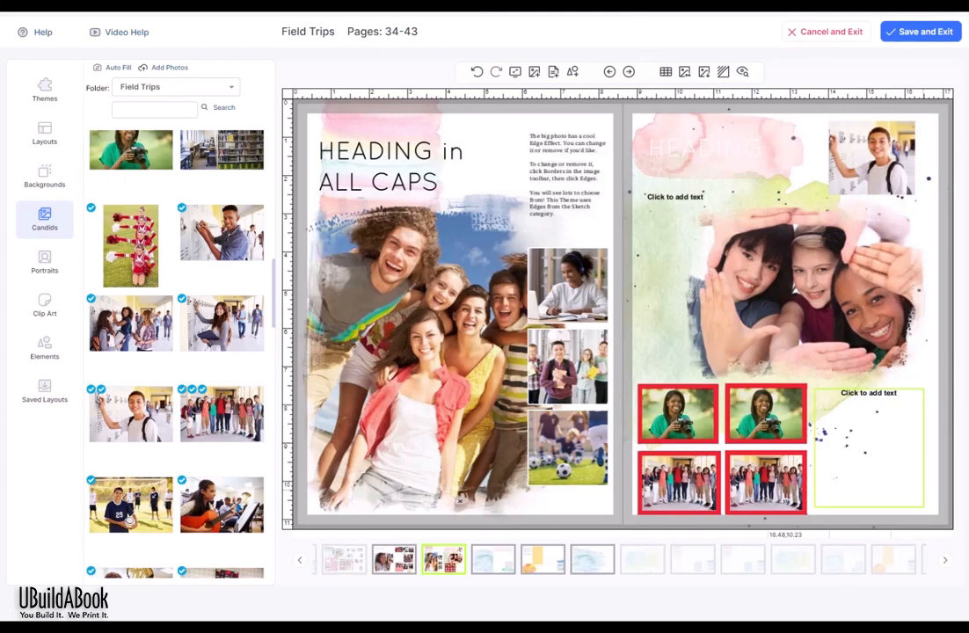
Step: Save both sides of the spread as a layout in a new '2024 layouts' category
{"action": "left_click", "coordinate": [704, 72]}
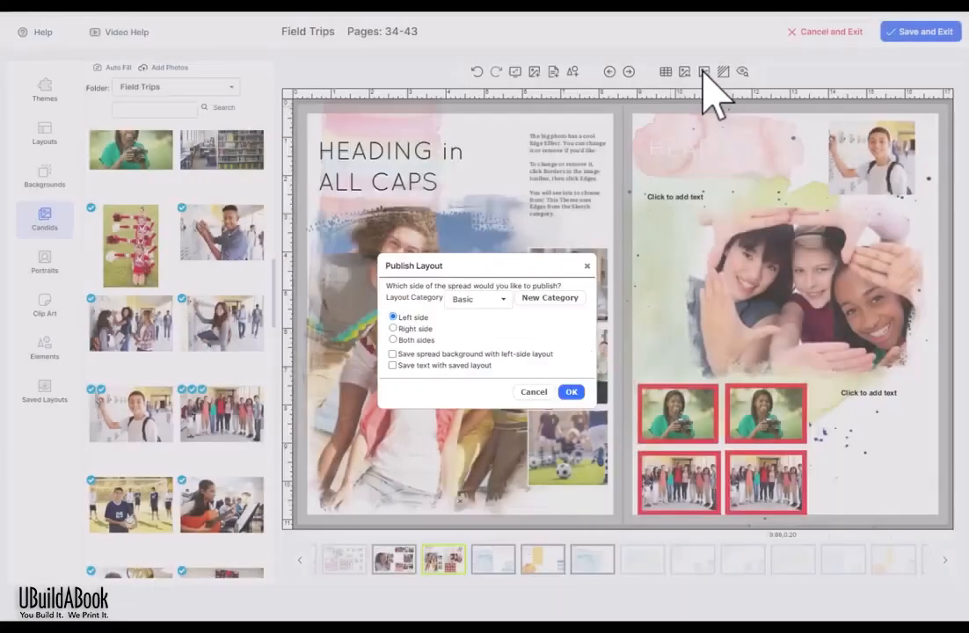
{"action": "left_click", "coordinate": [393, 328]}
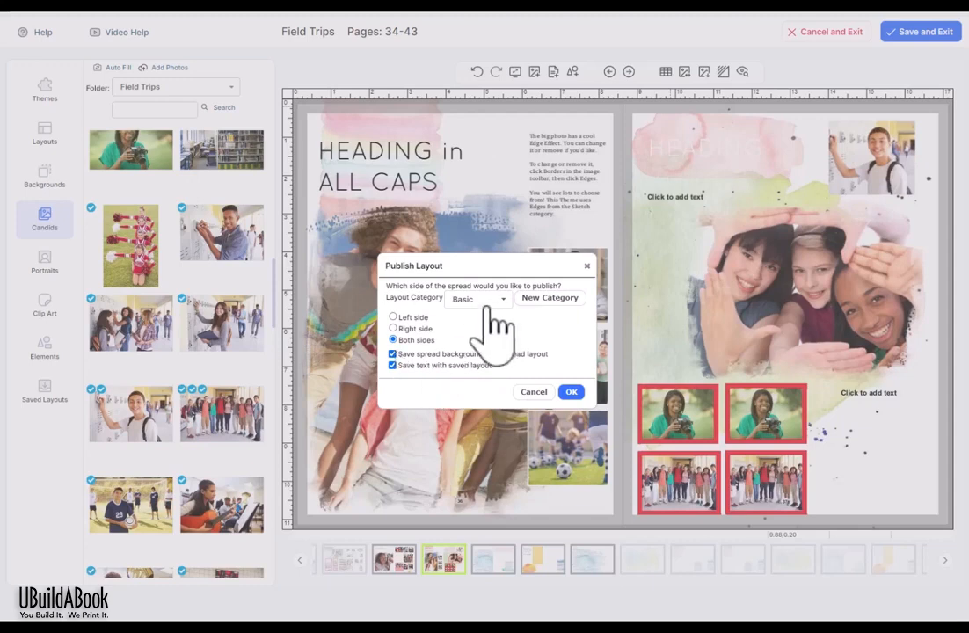
{"action": "left_click", "coordinate": [553, 315]}
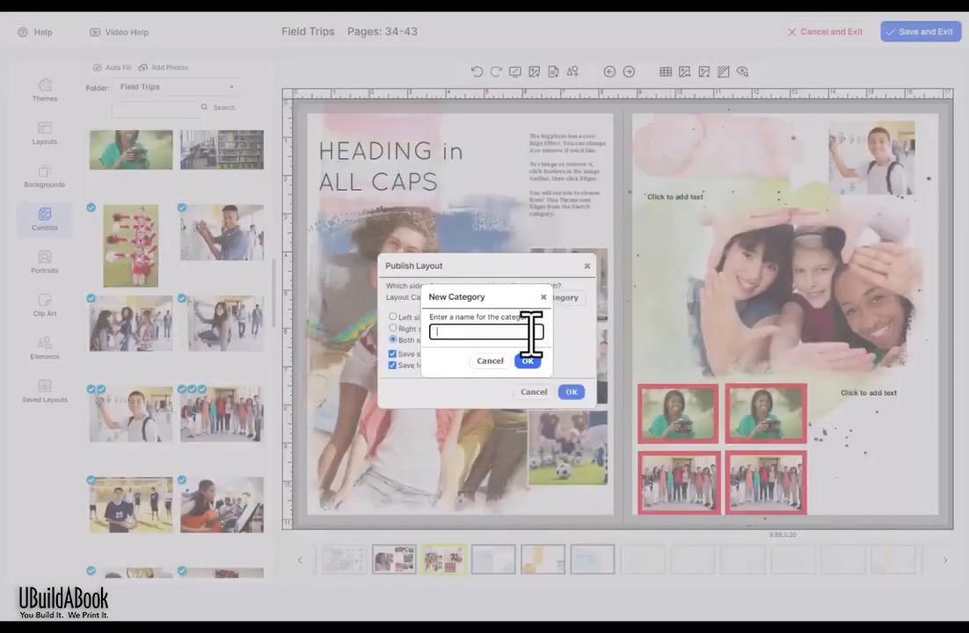
{"action": "type", "text": "202"}
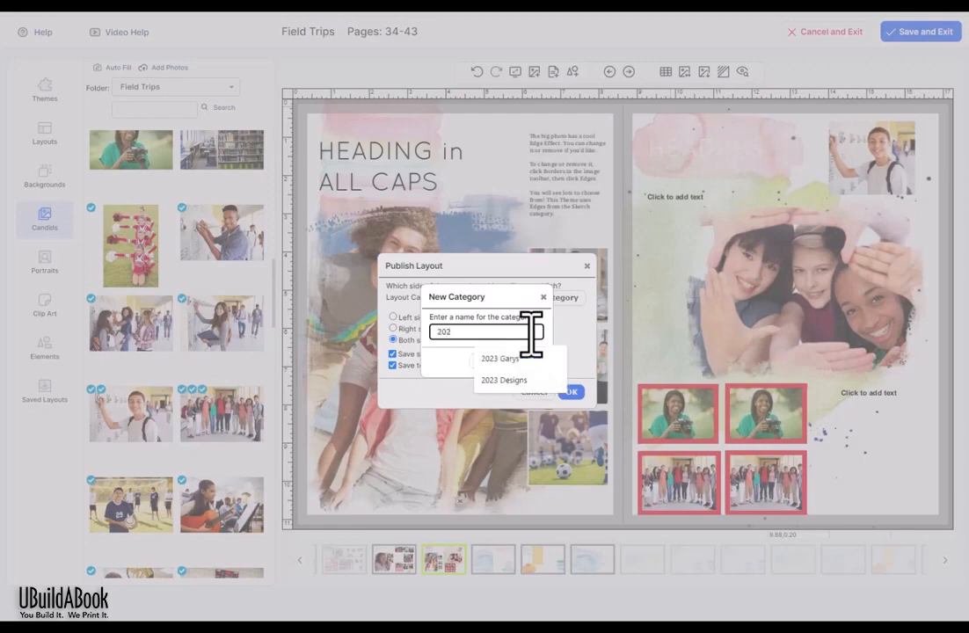
{"action": "type", "text": "4 layouts"}
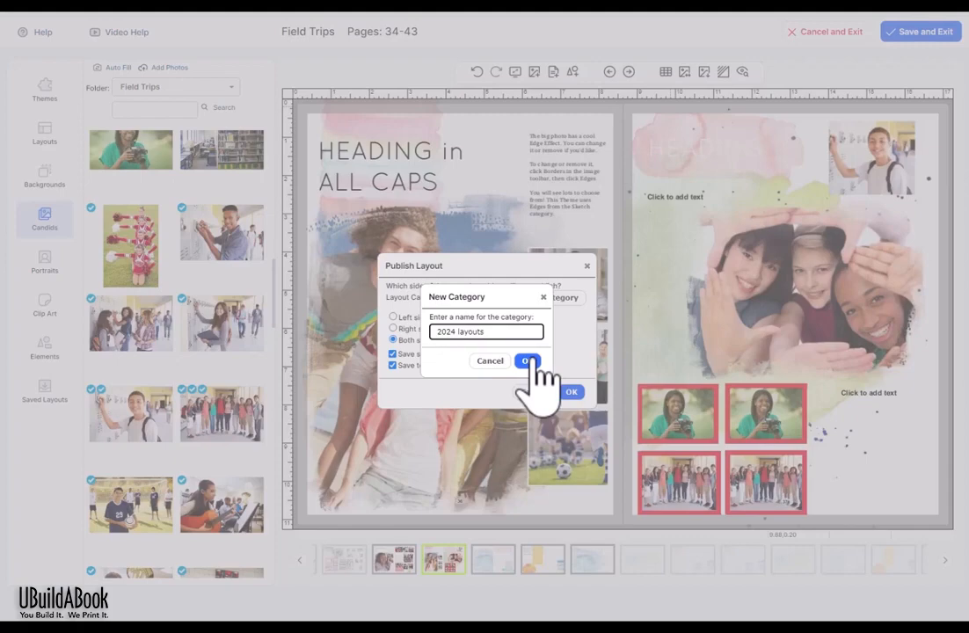
{"action": "left_click", "coordinate": [530, 362]}
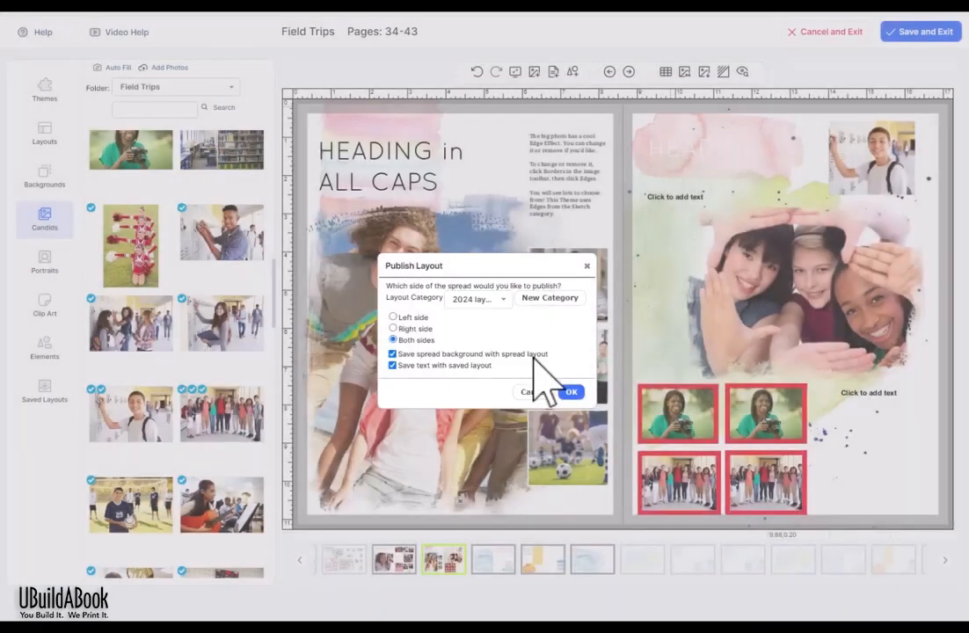
{"action": "left_click", "coordinate": [571, 392]}
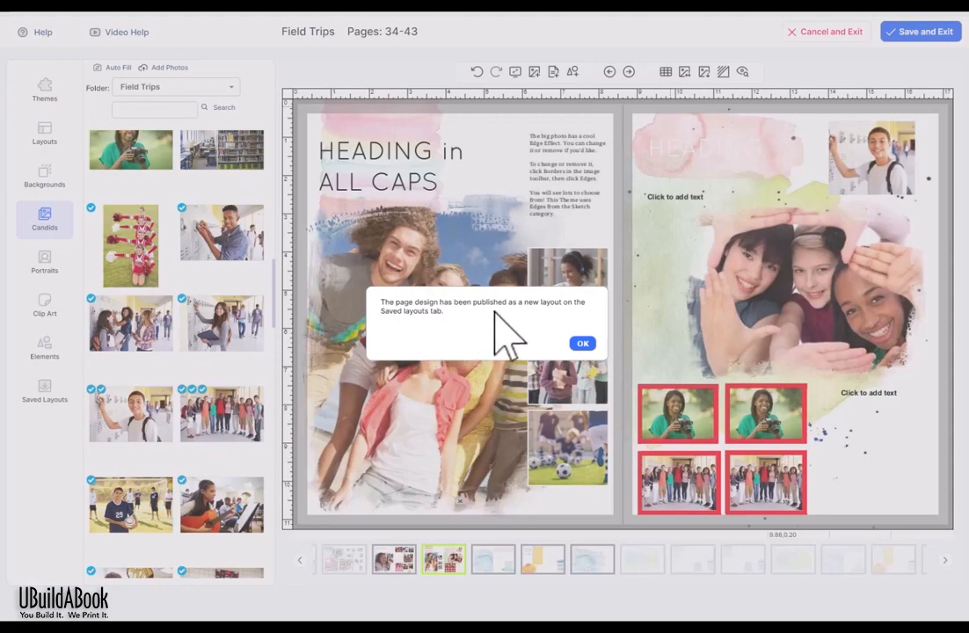
{"action": "left_click", "coordinate": [586, 345]}
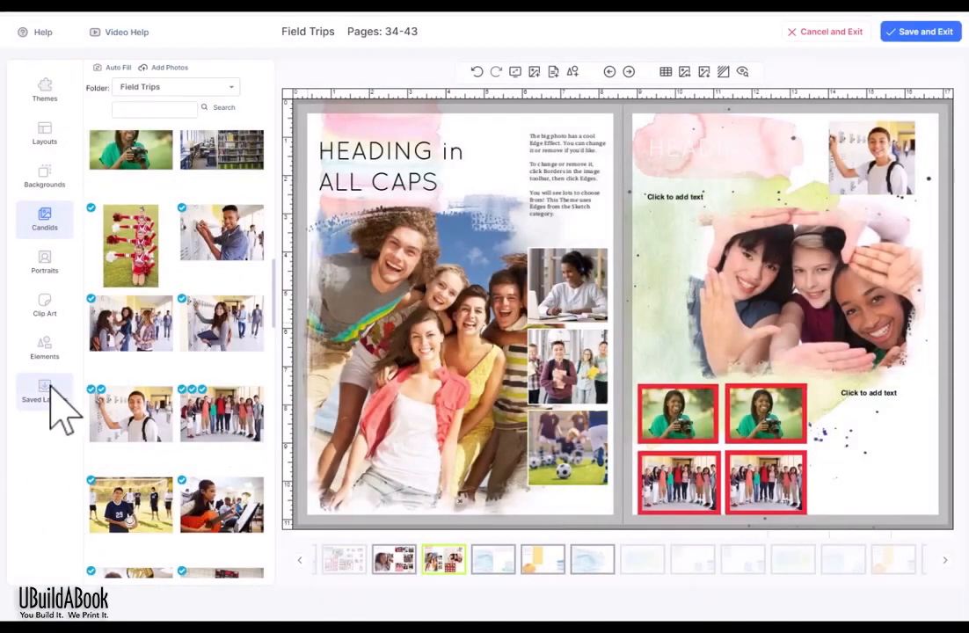
Step: Check the saved spread under 2024 layouts in Saved Layouts, then move to the hallway spread
{"action": "left_click", "coordinate": [51, 393]}
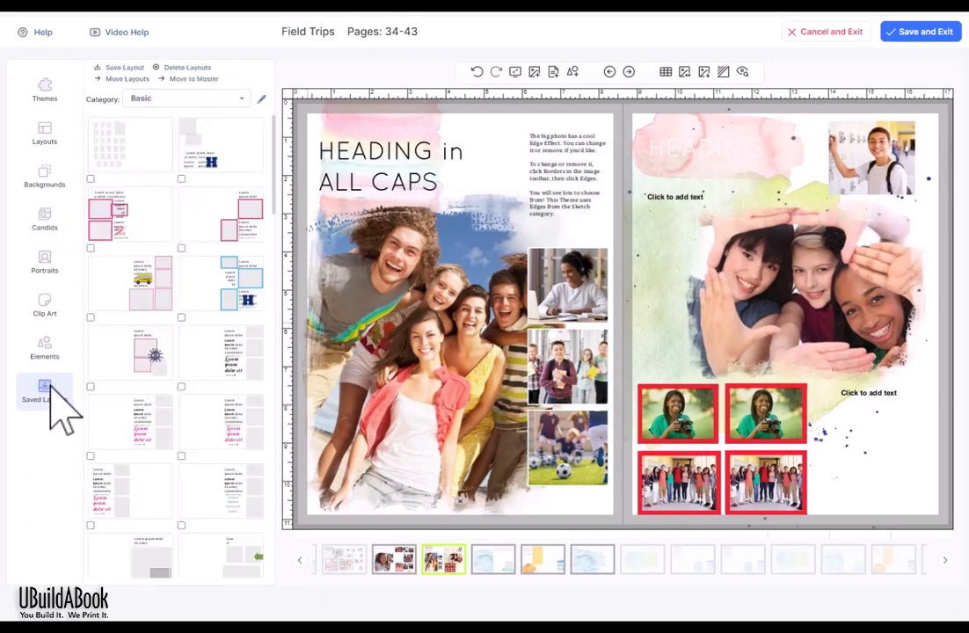
{"action": "left_click", "coordinate": [221, 100]}
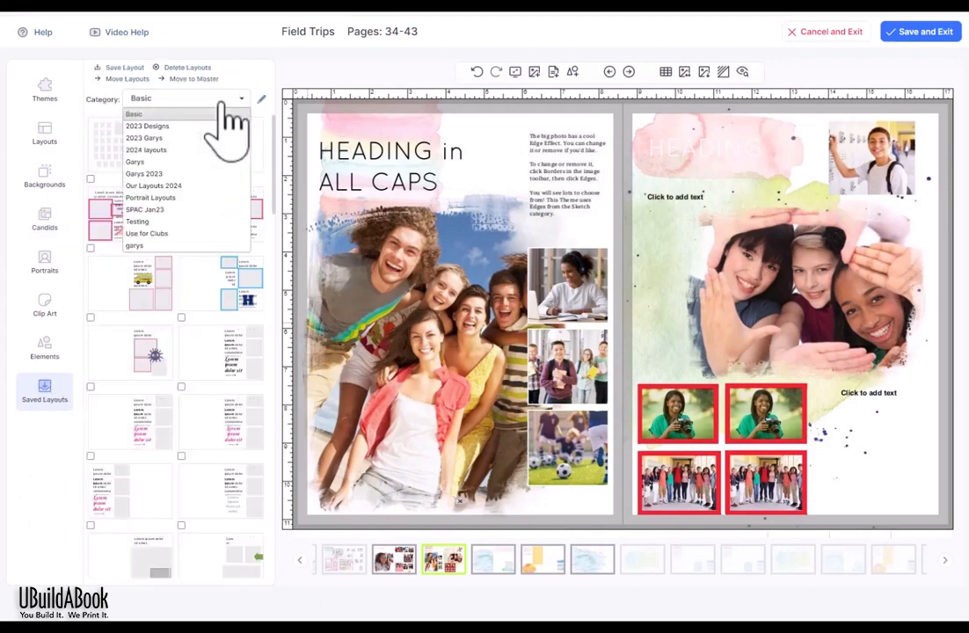
{"action": "left_click", "coordinate": [215, 127]}
{"action": "left_click", "coordinate": [213, 104]}
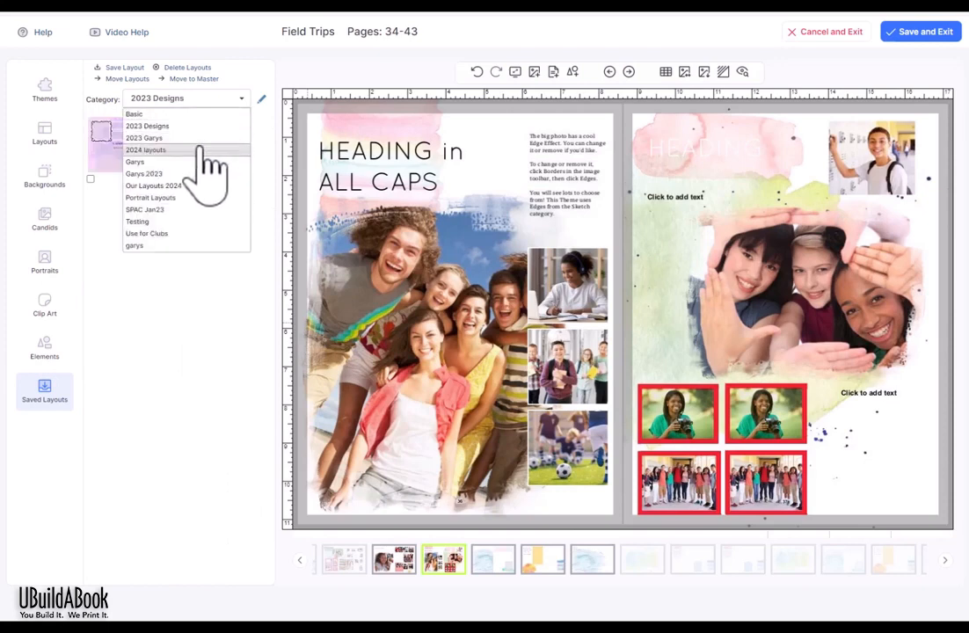
{"action": "left_click", "coordinate": [202, 151]}
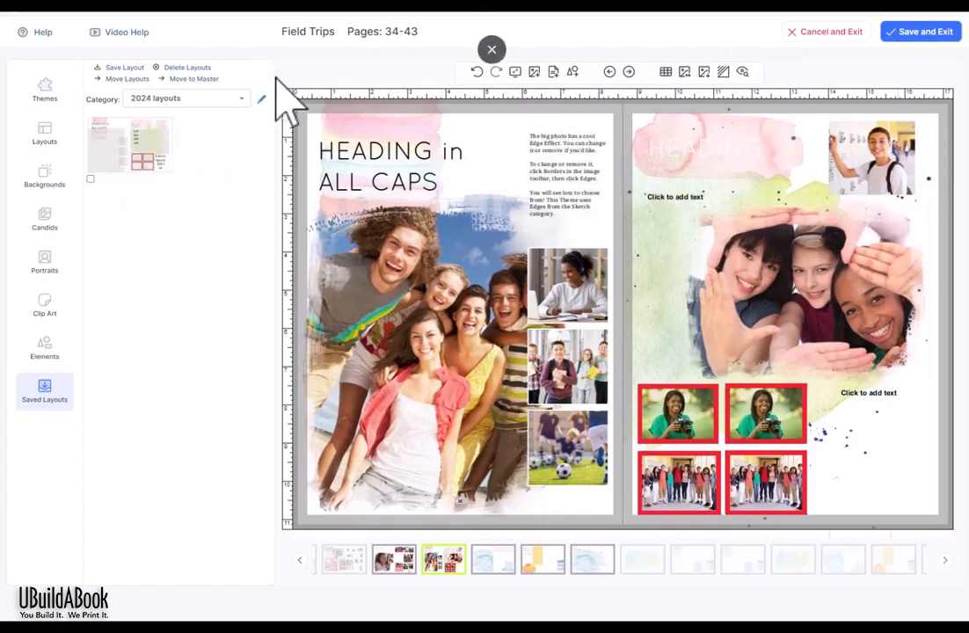
{"action": "left_click", "coordinate": [629, 71]}
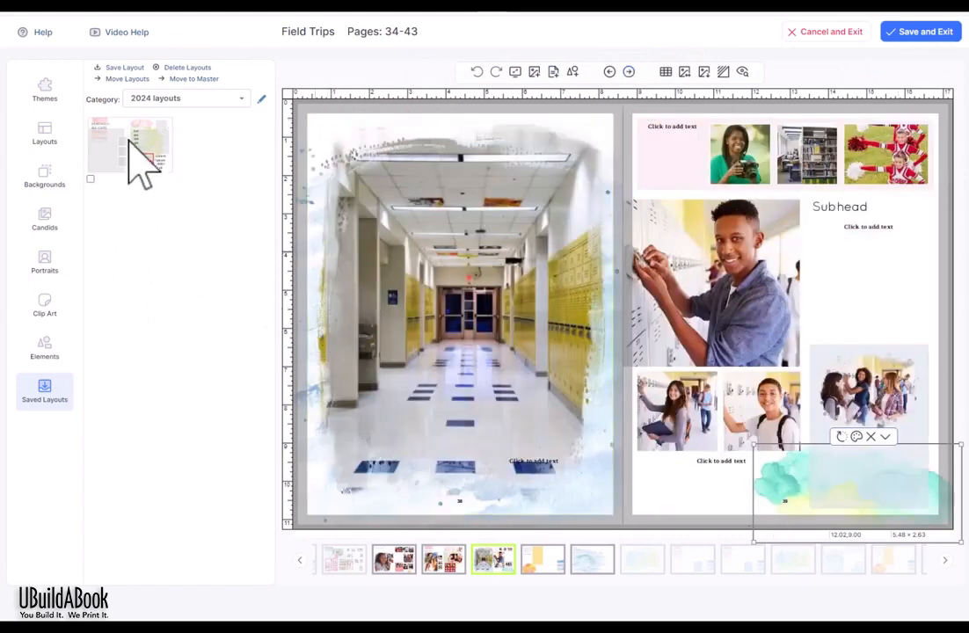
Step: Apply the saved Field Trips layout to the hallway spread, bringing in the red-framed photos
{"action": "left_click", "coordinate": [570, 253]}
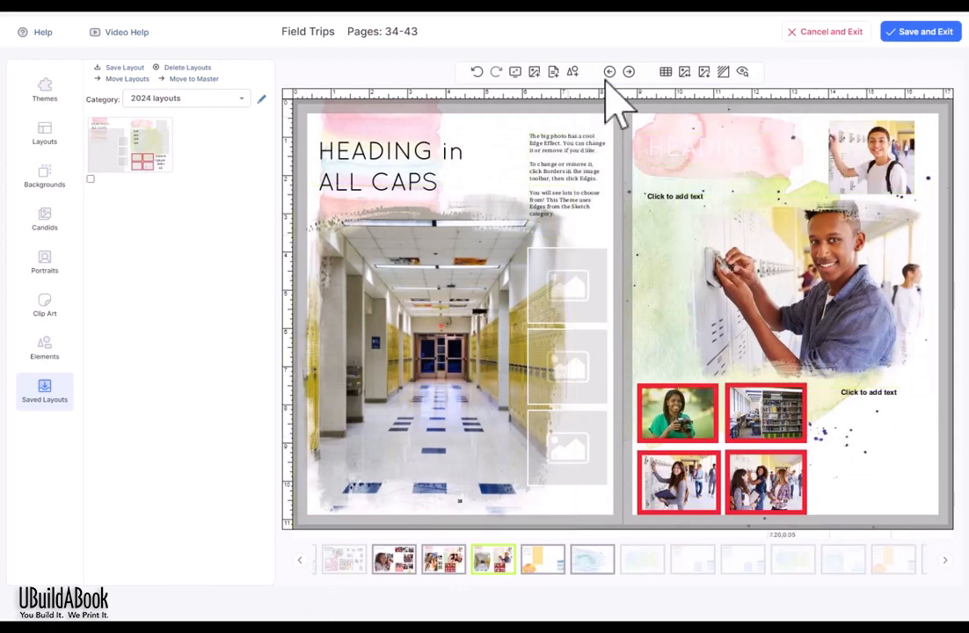
{"action": "left_click", "coordinate": [628, 71]}
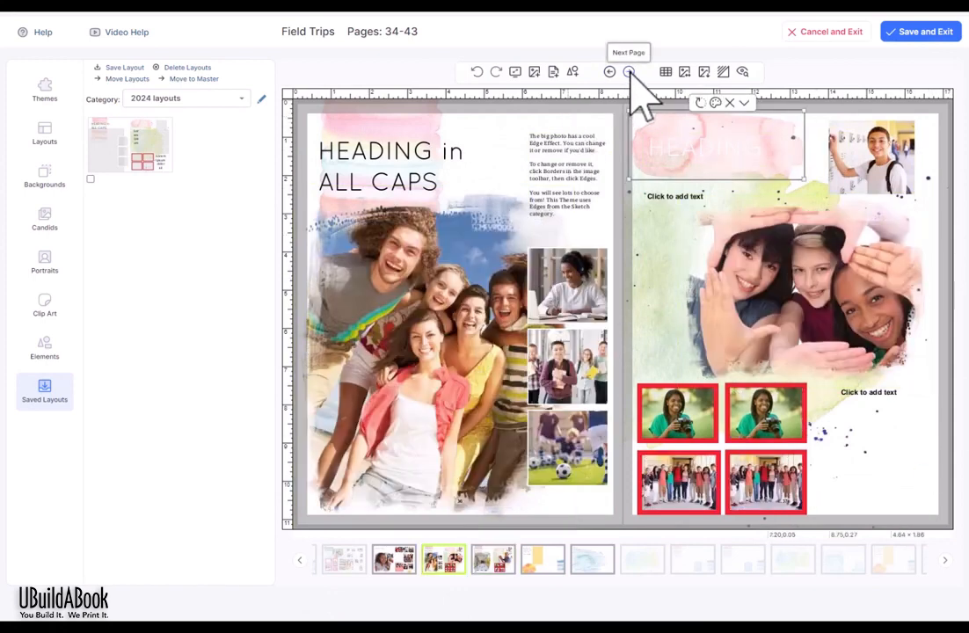
{"action": "left_click", "coordinate": [630, 74]}
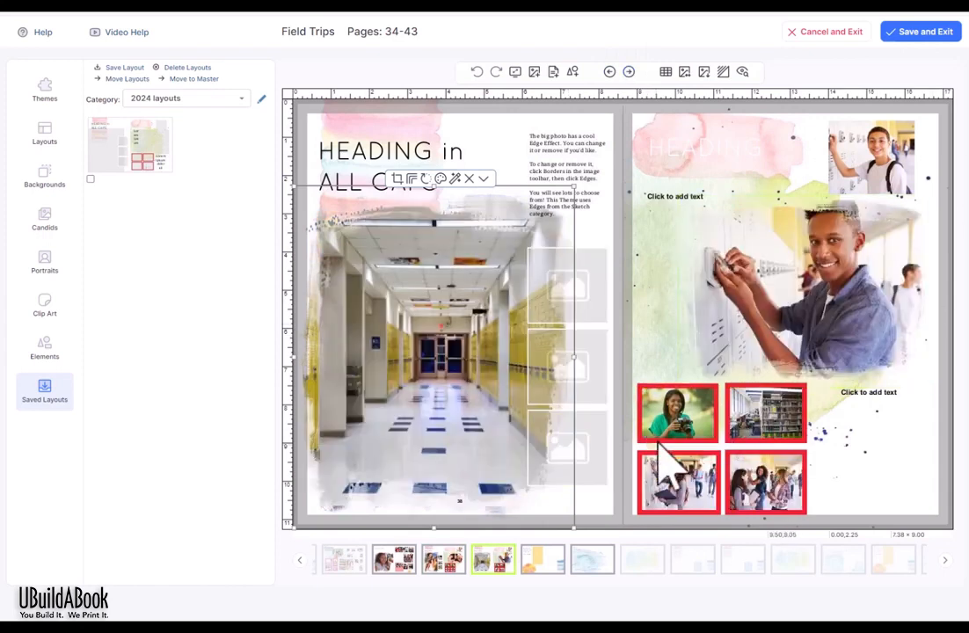
{"action": "left_click", "coordinate": [731, 503]}
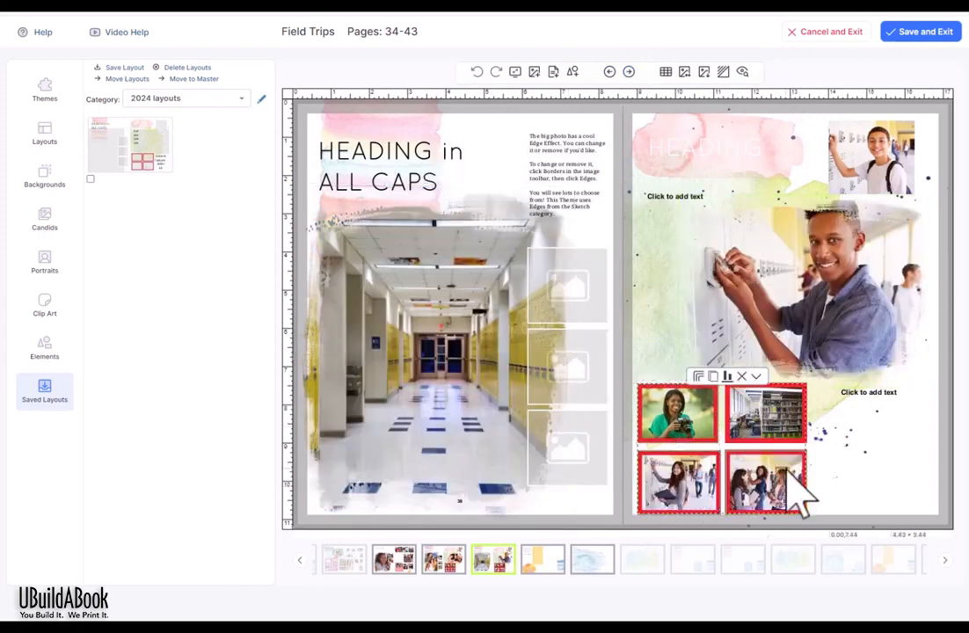
{"action": "left_click", "coordinate": [806, 433]}
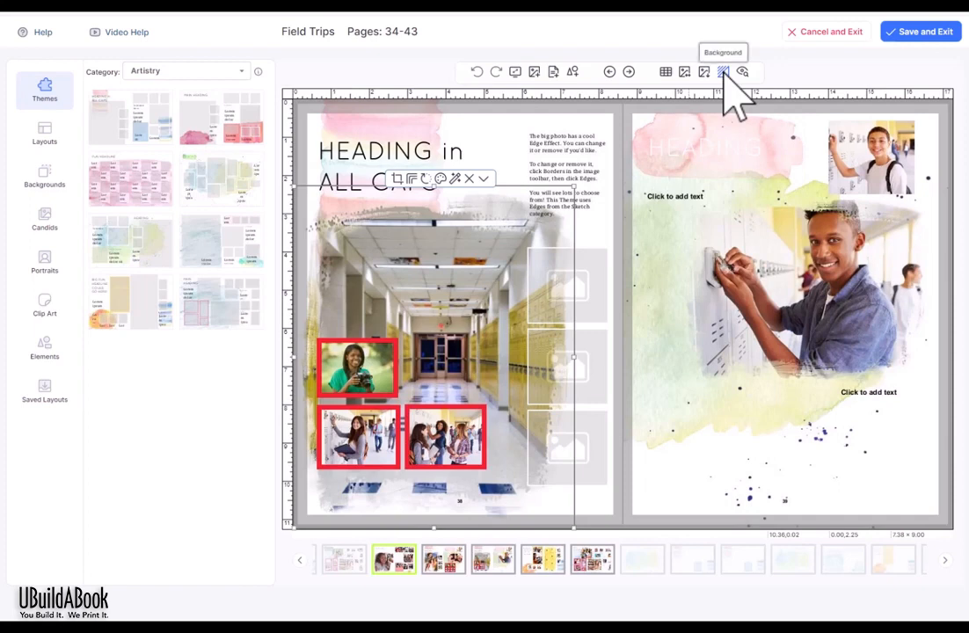
Step: Try the pink blob and lavender striped watercolor Patterns backgrounds on the spread
{"action": "left_click", "coordinate": [37, 180]}
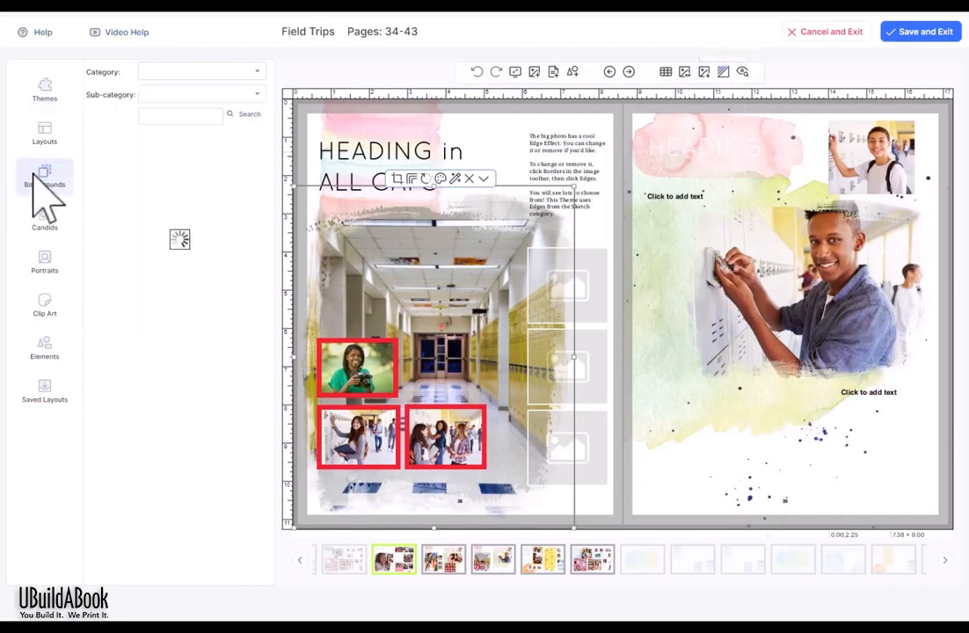
{"action": "left_click", "coordinate": [201, 93]}
{"action": "left_click", "coordinate": [155, 169]}
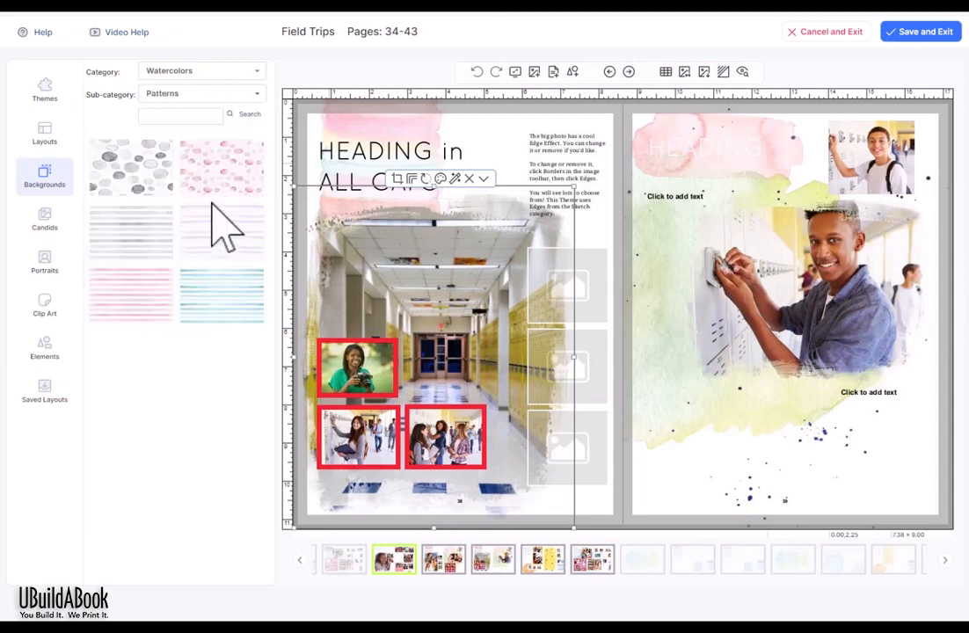
{"action": "left_click", "coordinate": [221, 167]}
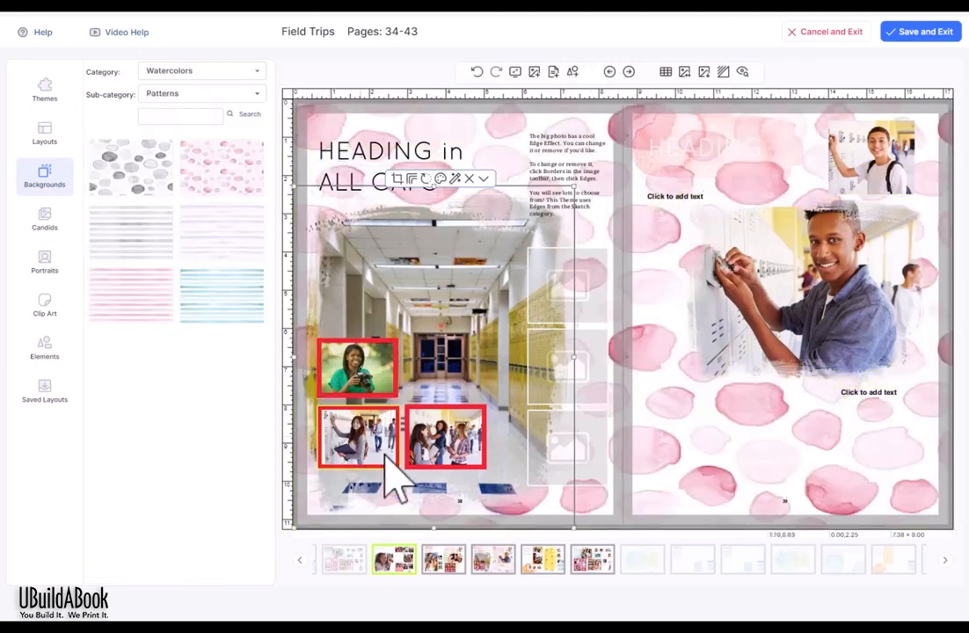
{"action": "left_click", "coordinate": [233, 231]}
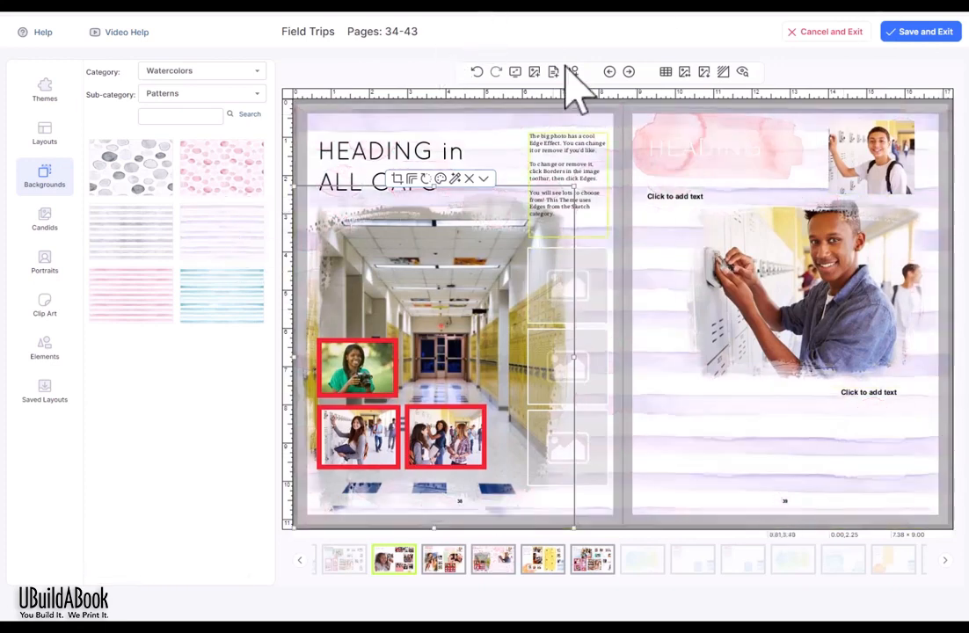
Step: Adjust the background's brightness and contrast, then clear it so both pages are plain white
{"action": "left_click", "coordinate": [722, 72]}
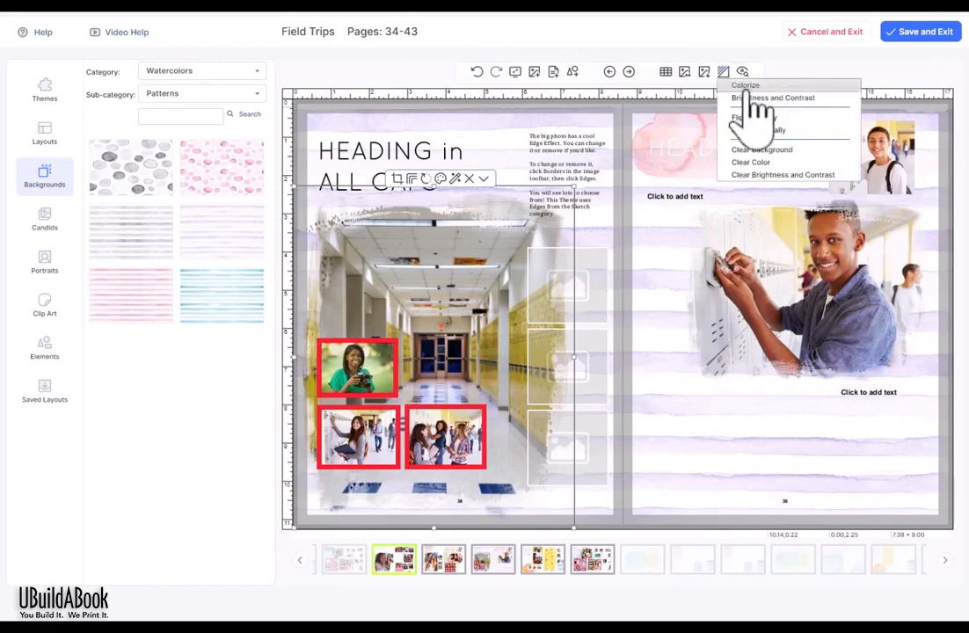
{"action": "left_click", "coordinate": [746, 97]}
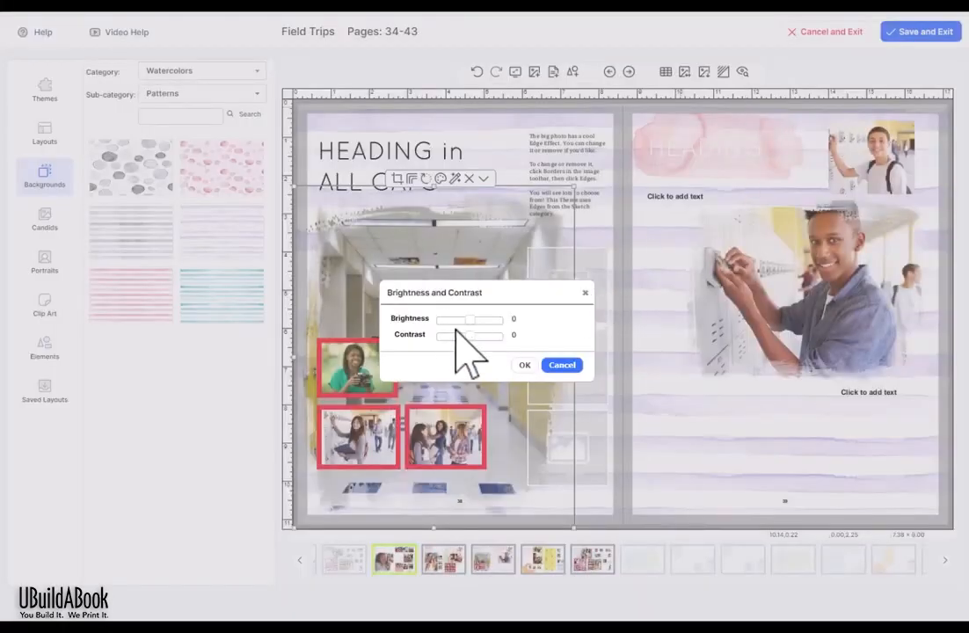
{"action": "left_click", "coordinate": [524, 365]}
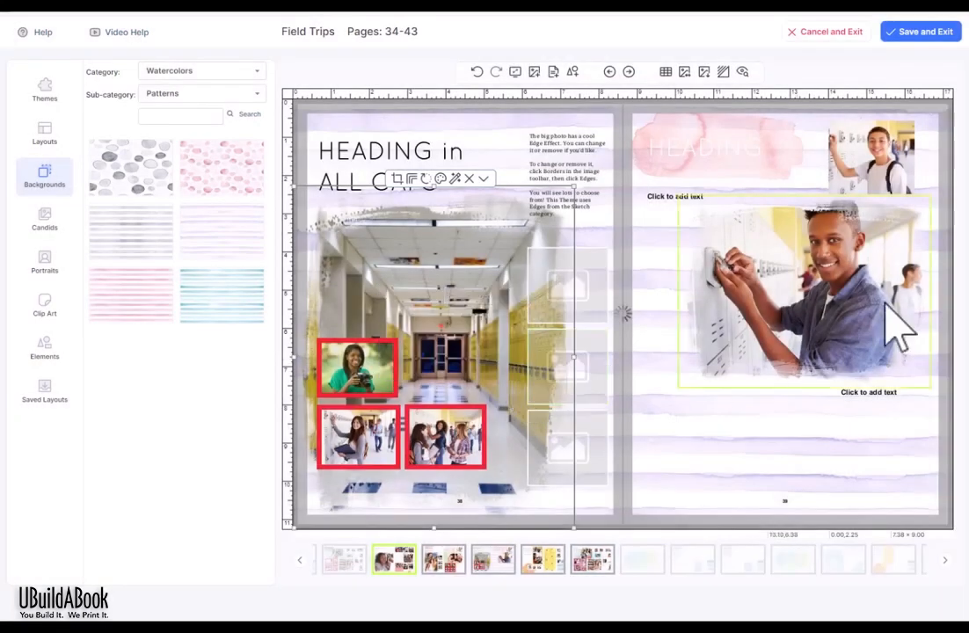
{"action": "left_click", "coordinate": [723, 72]}
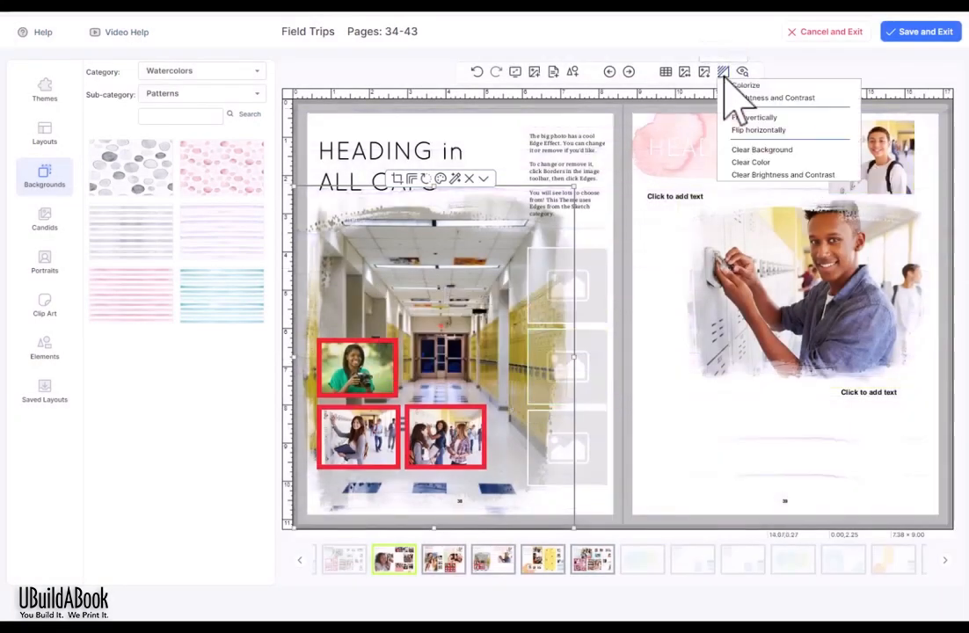
{"action": "left_click", "coordinate": [772, 151]}
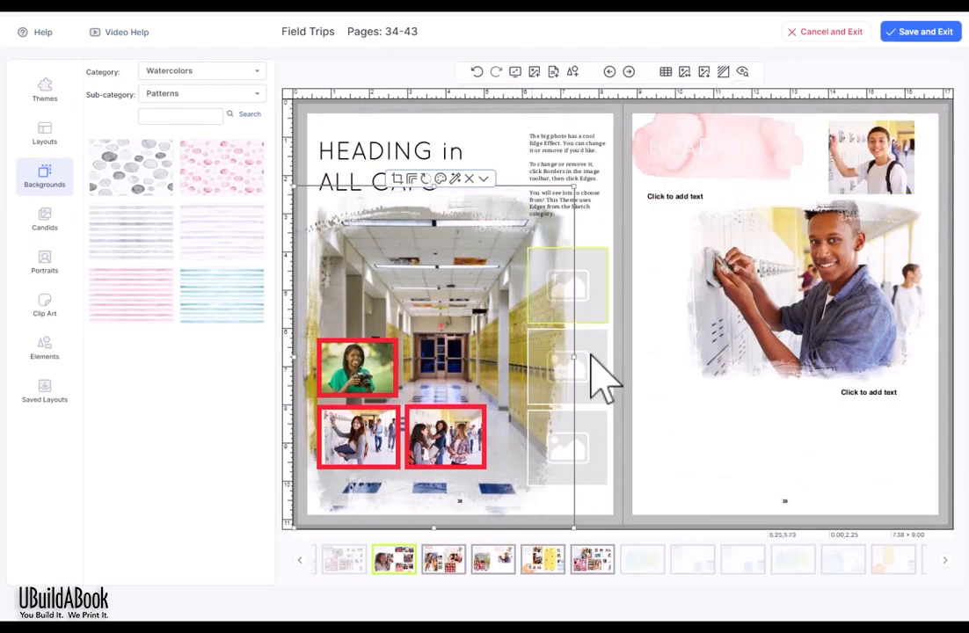
{"action": "left_click", "coordinate": [954, 131]}
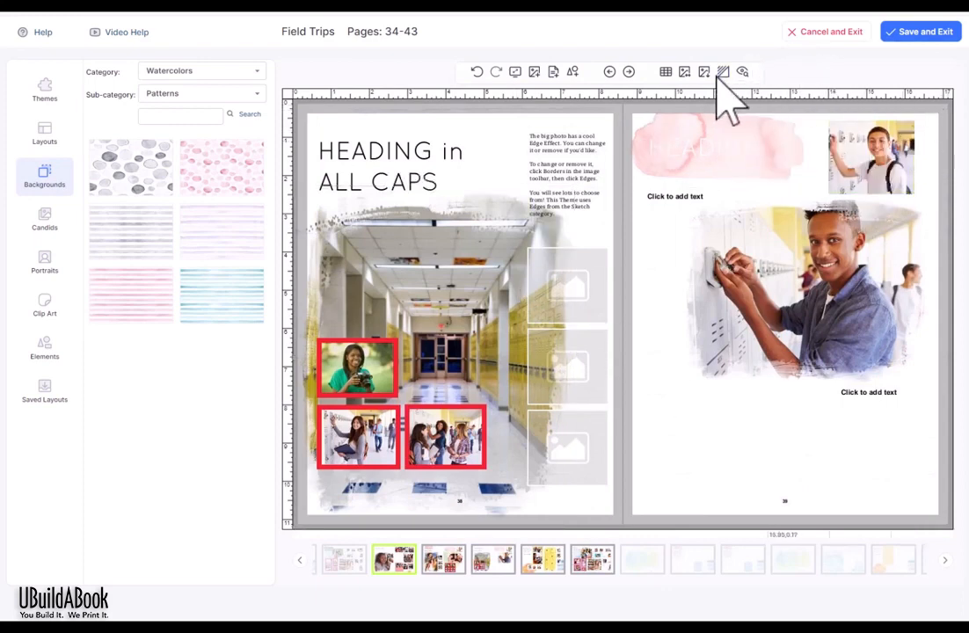
Step: Show the watercolor Blobs backgrounds, then remove the brushed edge from the big hallway photo
{"action": "left_click", "coordinate": [209, 96]}
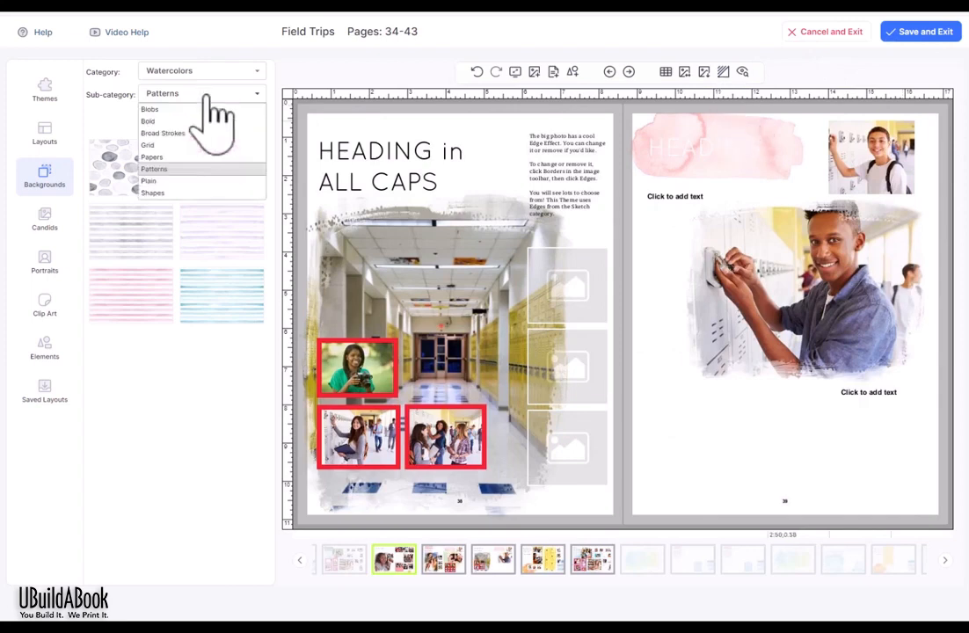
{"action": "left_click", "coordinate": [158, 106]}
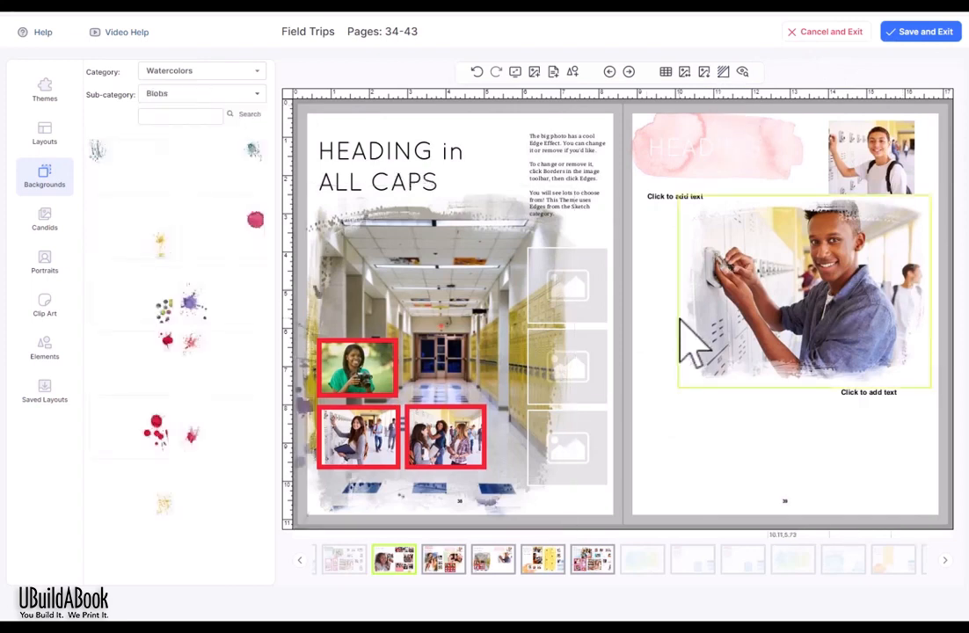
{"action": "left_click", "coordinate": [439, 266]}
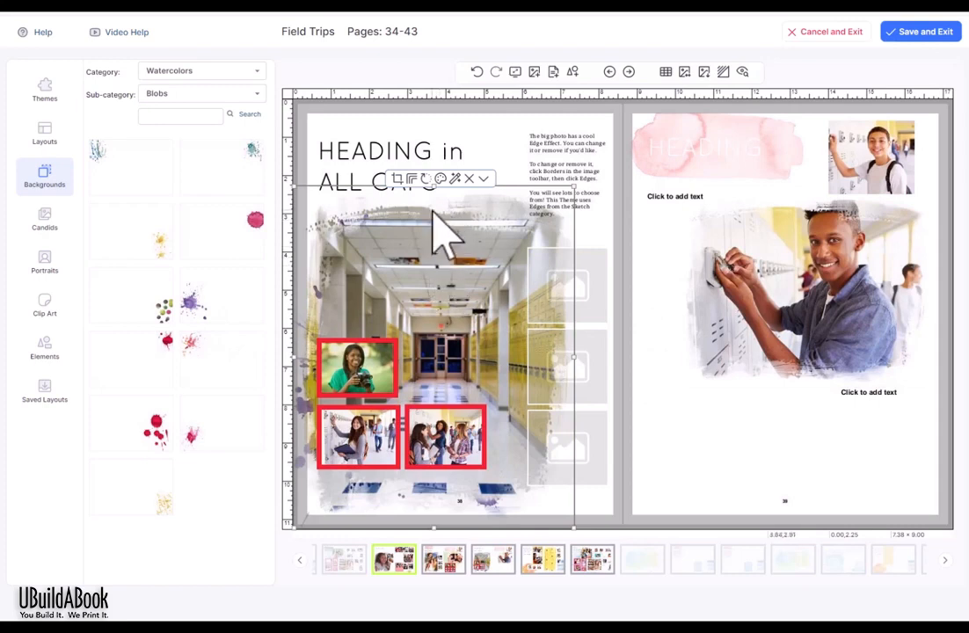
{"action": "left_click", "coordinate": [410, 179]}
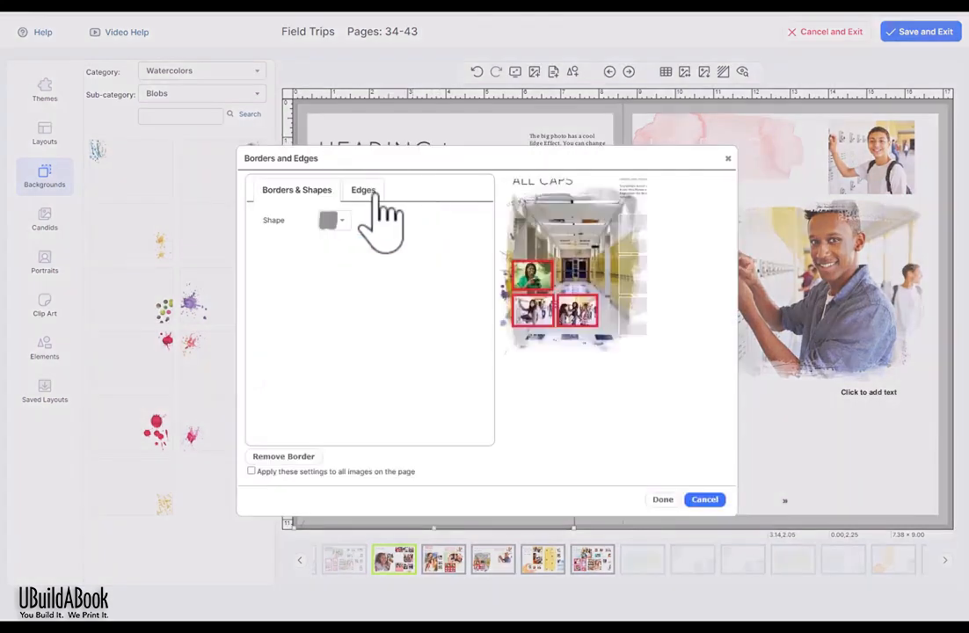
{"action": "left_click", "coordinate": [273, 456]}
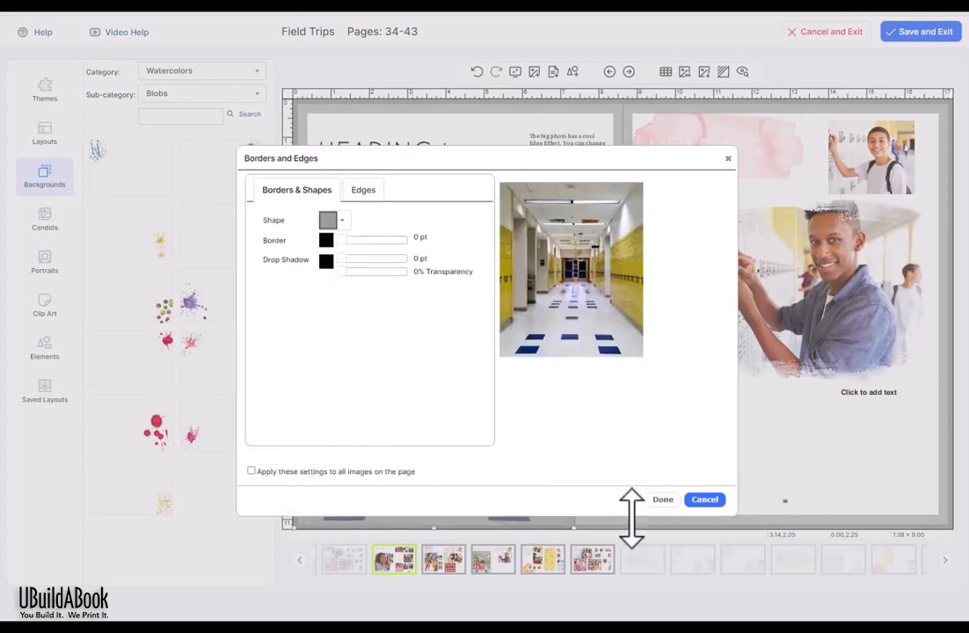
{"action": "left_click", "coordinate": [664, 501]}
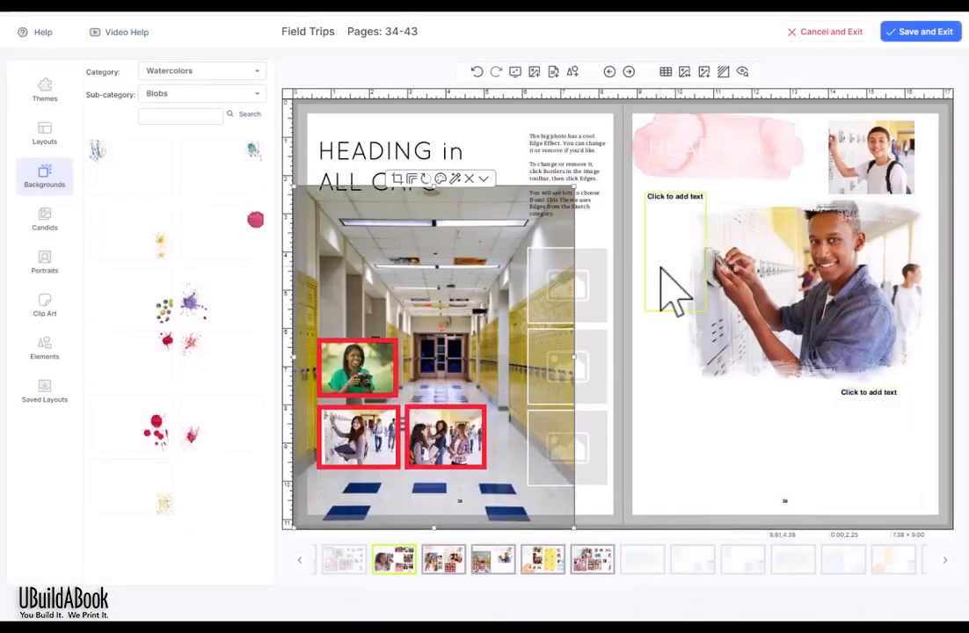
Step: Fill the empty top slot with the smiling-girl photo from the Field Trips candids
{"action": "left_click", "coordinate": [44, 224]}
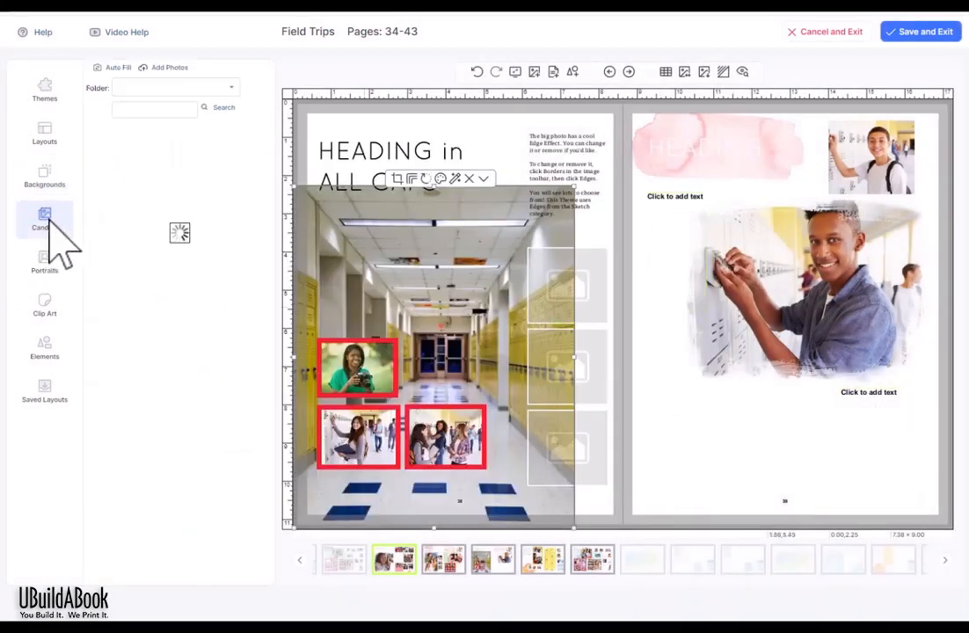
{"action": "left_click", "coordinate": [593, 294]}
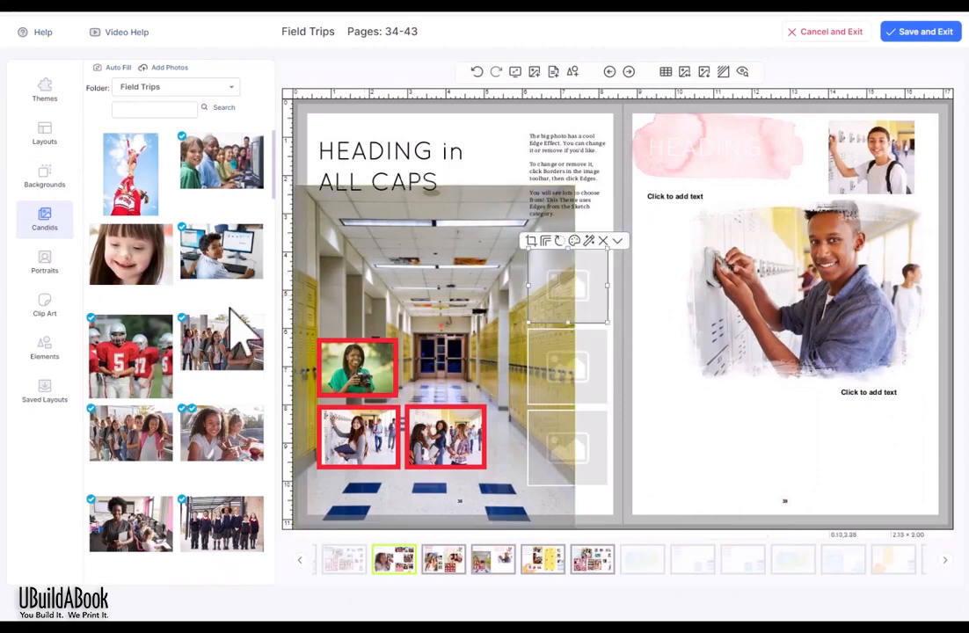
{"action": "left_click", "coordinate": [131, 254]}
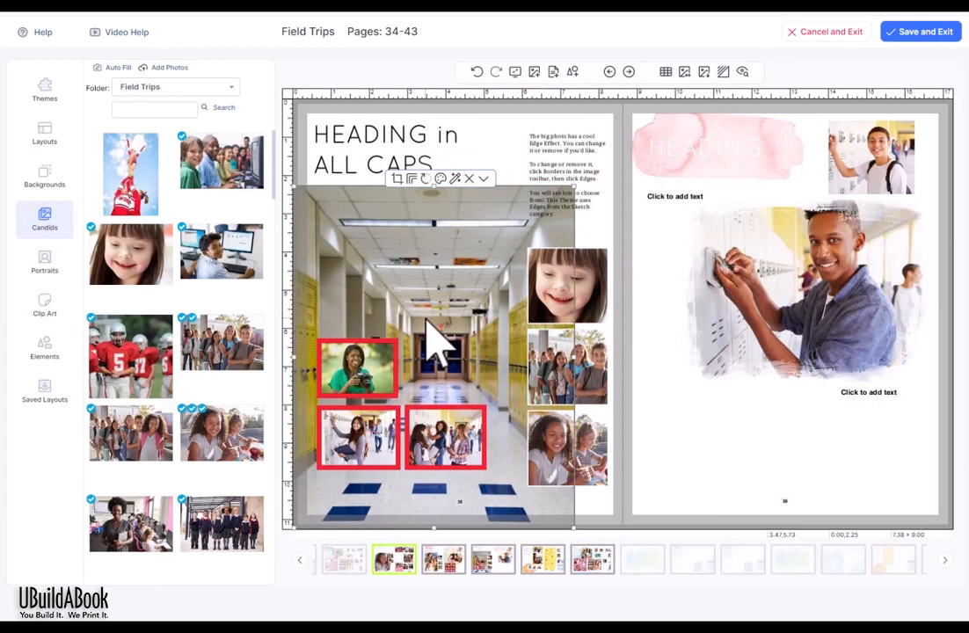
Step: Lock the big hallway photo in place, then select and deselect the three right-column photos
{"action": "left_click", "coordinate": [483, 179]}
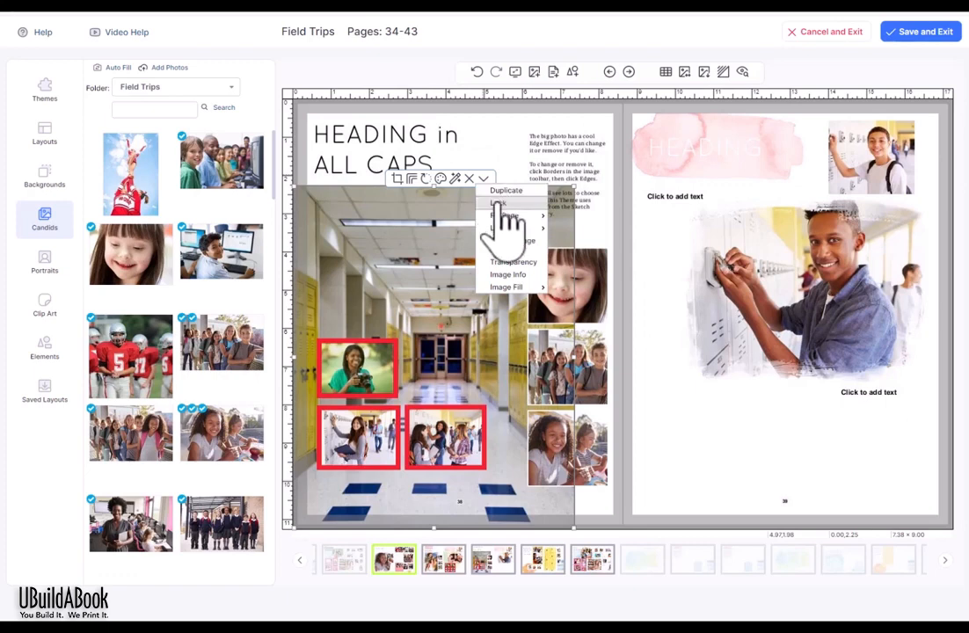
{"action": "left_click", "coordinate": [498, 205]}
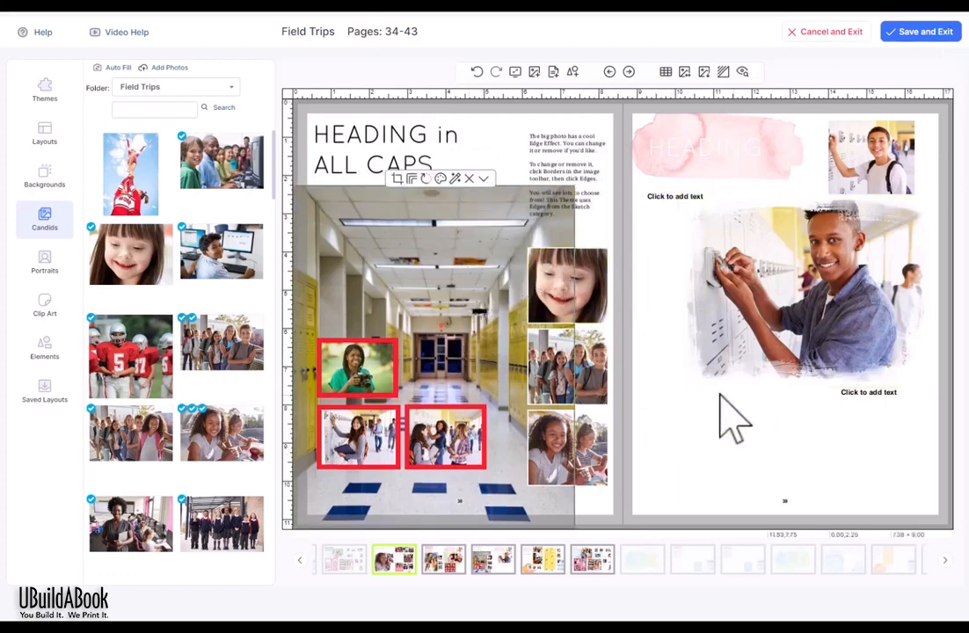
{"action": "left_click", "coordinate": [598, 303]}
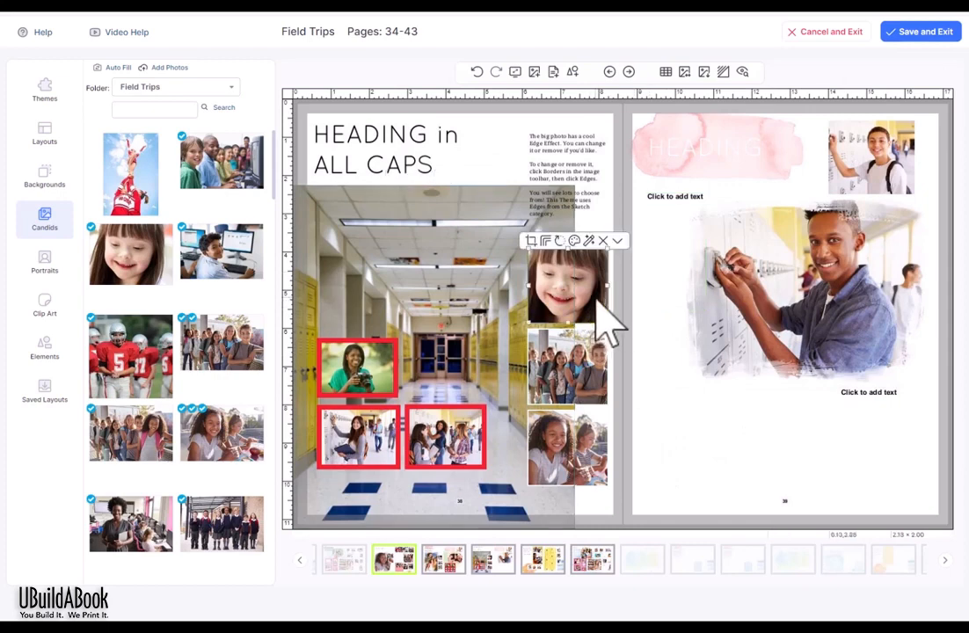
{"action": "left_click", "coordinate": [580, 369], "text": "shift"}
{"action": "left_click", "coordinate": [581, 450], "text": "shift"}
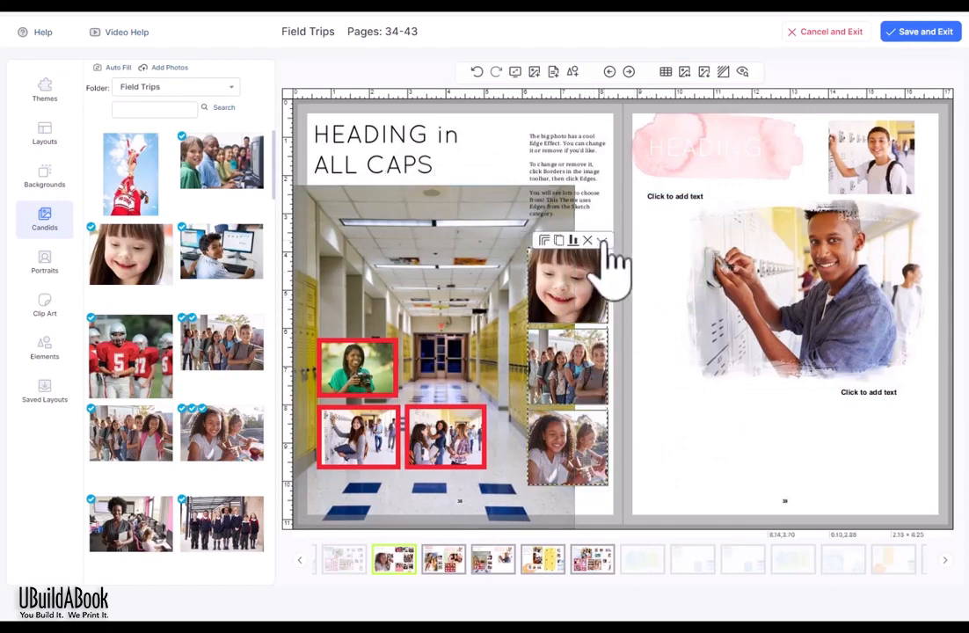
{"action": "left_click", "coordinate": [672, 451]}
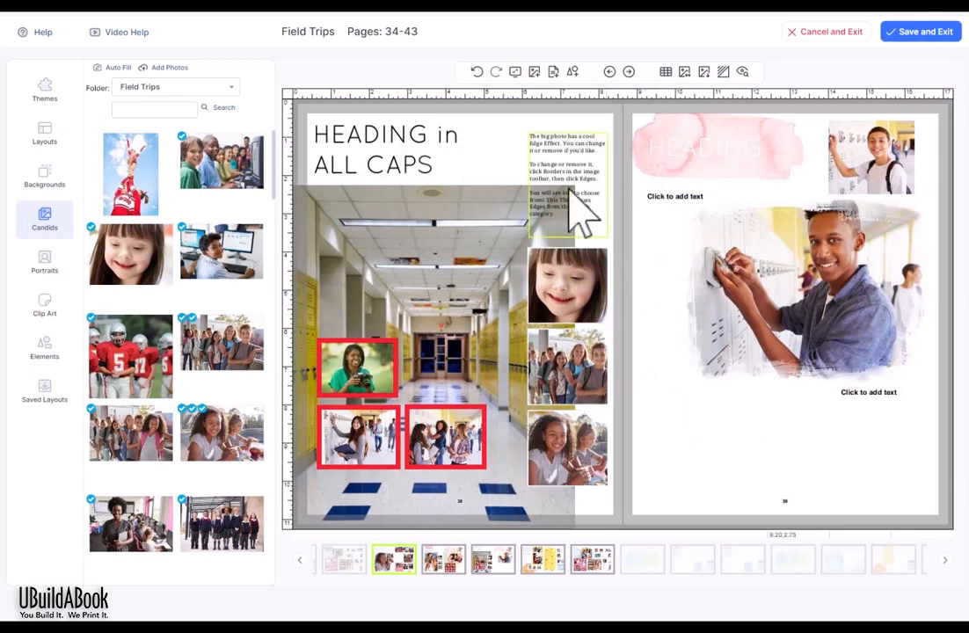
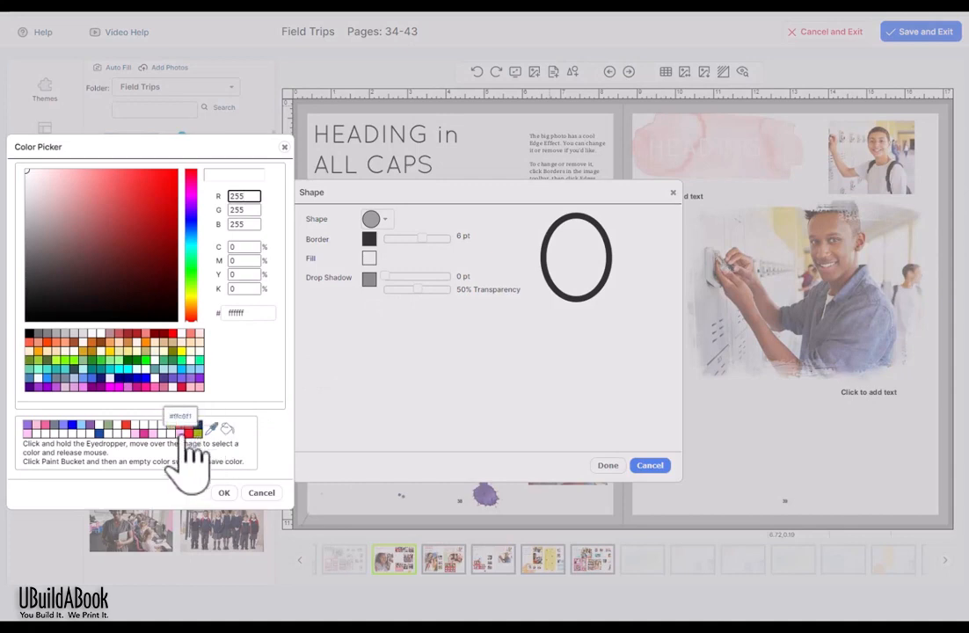
Step: Give the new oval a pink fill and place it on the spread
{"action": "left_click", "coordinate": [183, 429]}
{"action": "left_click", "coordinate": [225, 493]}
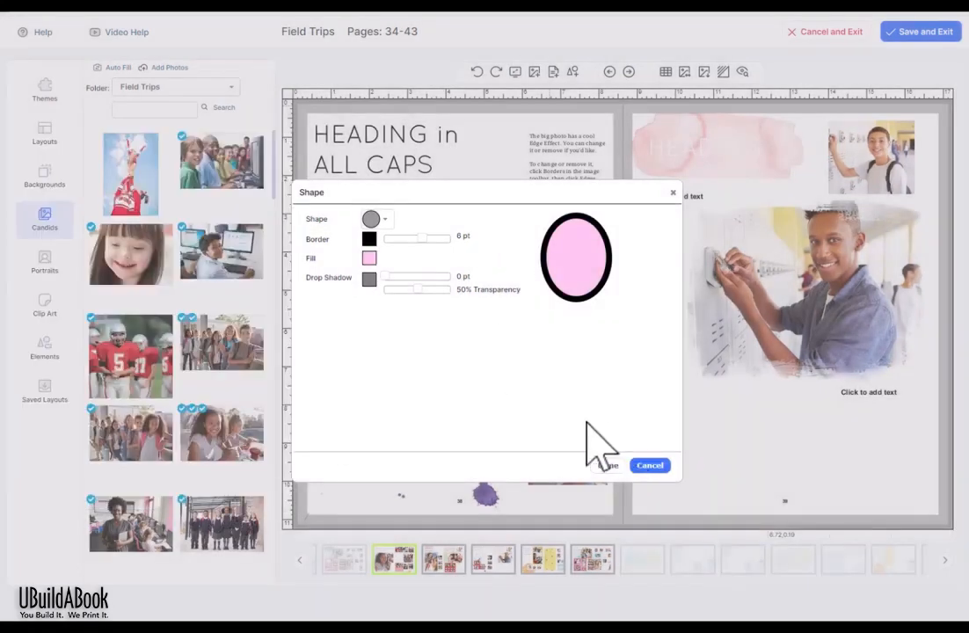
{"action": "left_click", "coordinate": [607, 465]}
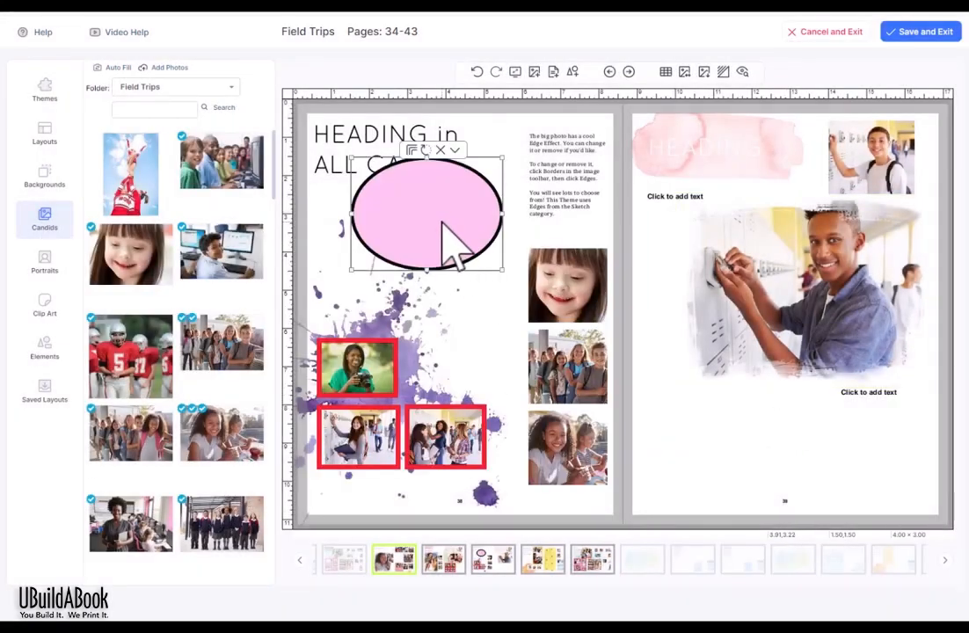
Step: Move the pink oval onto the right page, stretch and narrow it, then delete it
{"action": "left_click_drag", "start_coordinate": [447, 225], "coordinate": [728, 436]}
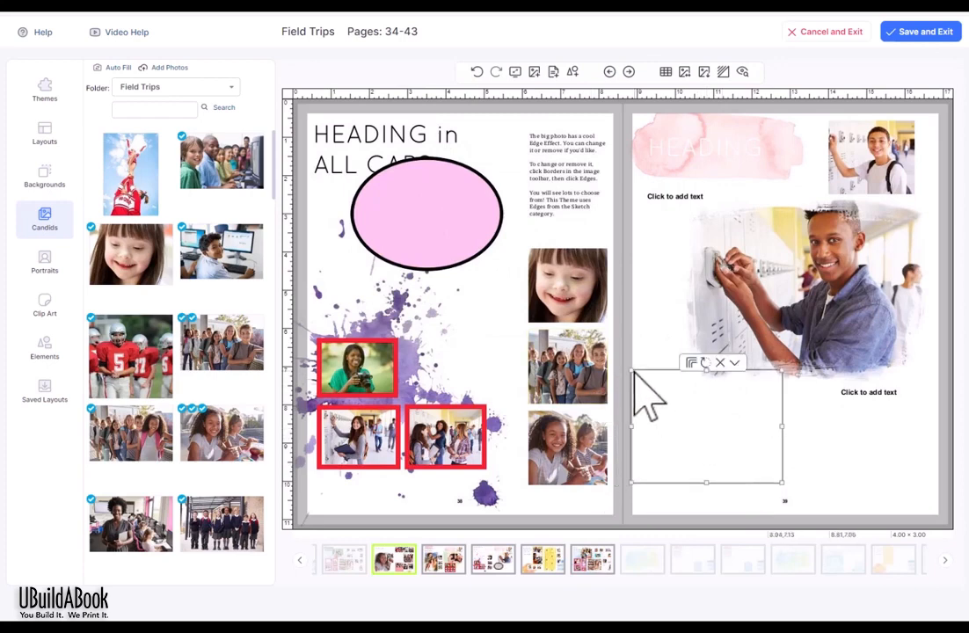
{"action": "left_click_drag", "start_coordinate": [630, 367], "coordinate": [550, 156]}
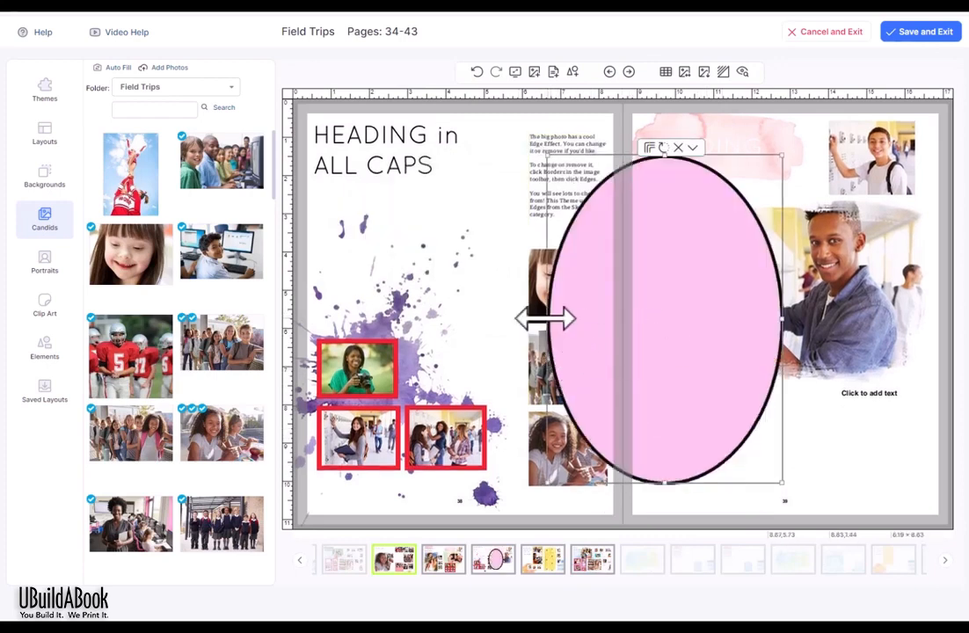
{"action": "left_click_drag", "start_coordinate": [547, 318], "coordinate": [687, 318]}
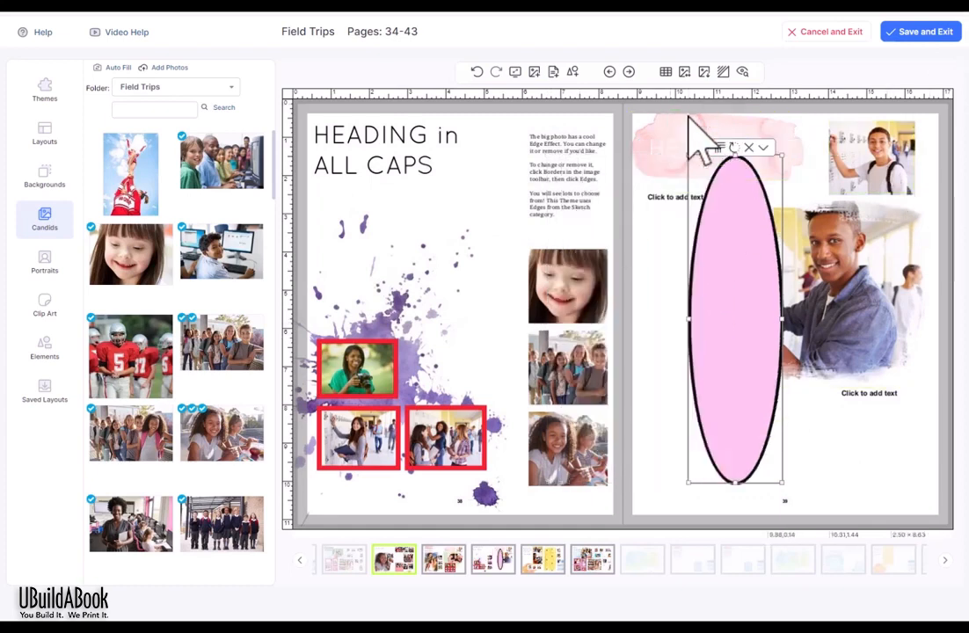
{"action": "left_click", "coordinate": [748, 148]}
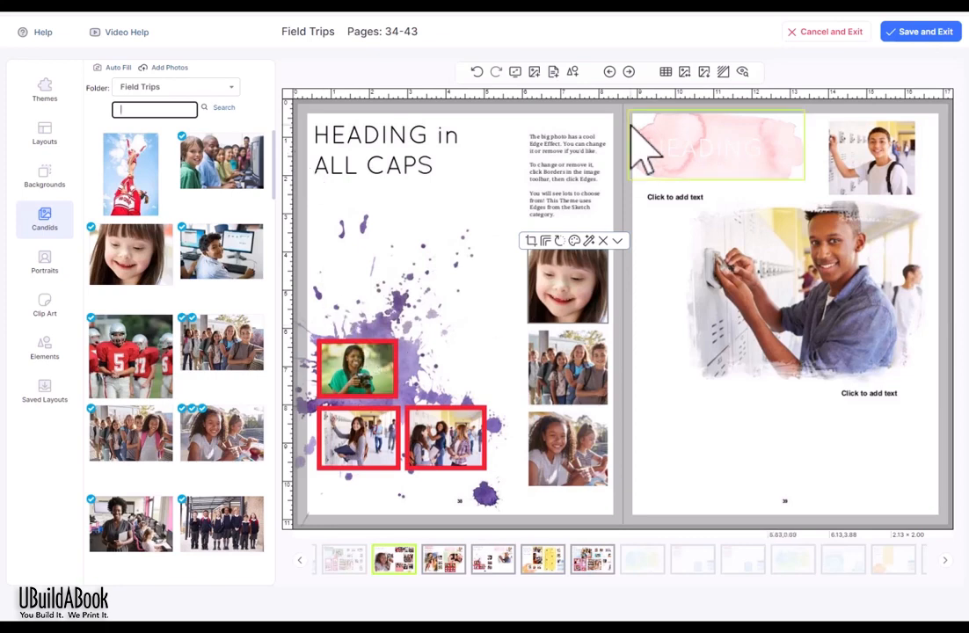
Step: Move the girl photo under the heading, then shift the HEADING in ALL CAPS box left and narrow it
{"action": "left_click_drag", "start_coordinate": [577, 296], "coordinate": [471, 239]}
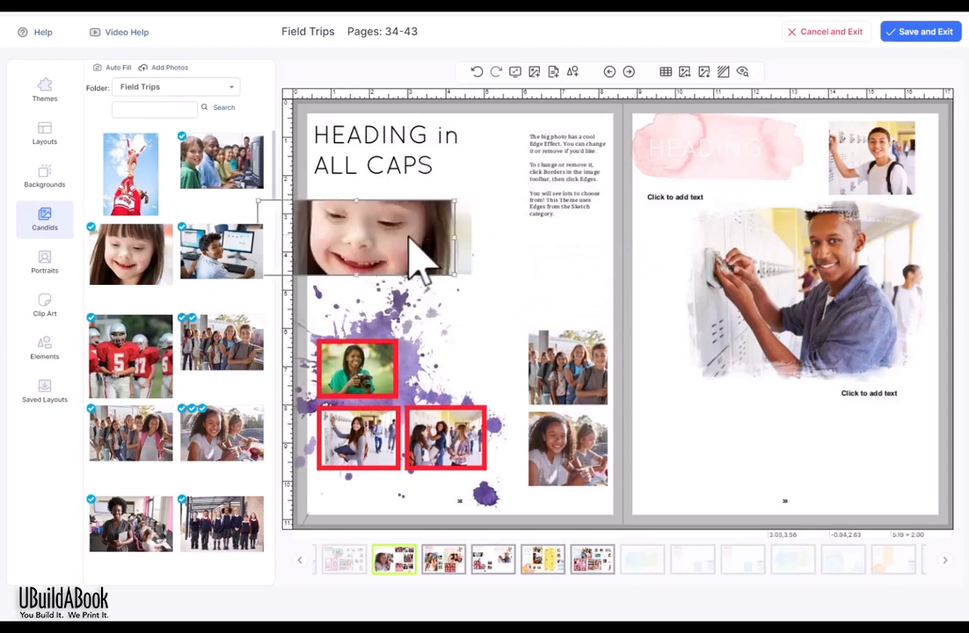
{"action": "left_click", "coordinate": [477, 134]}
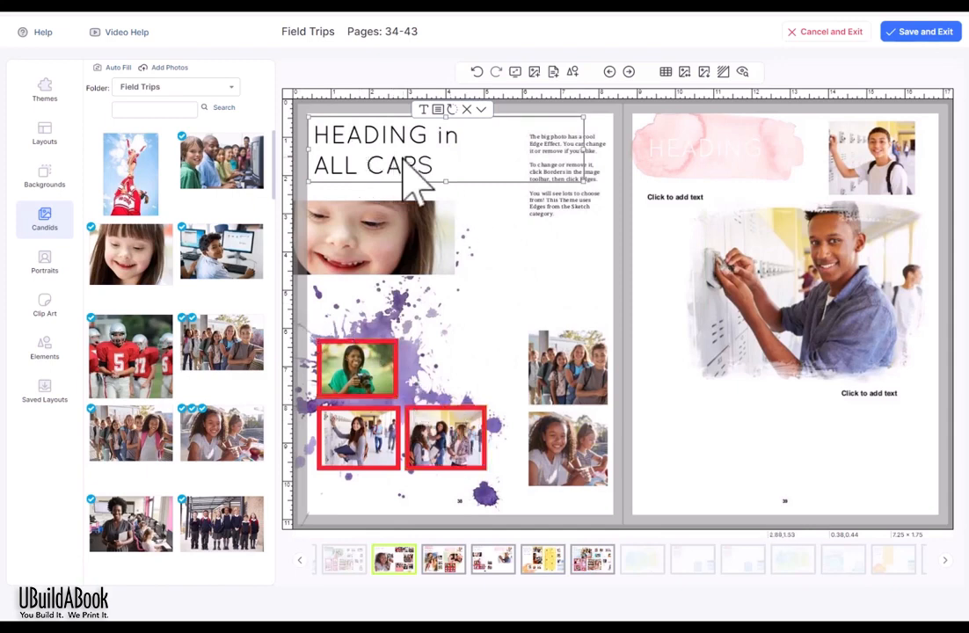
{"action": "left_click_drag", "start_coordinate": [400, 167], "coordinate": [385, 160]}
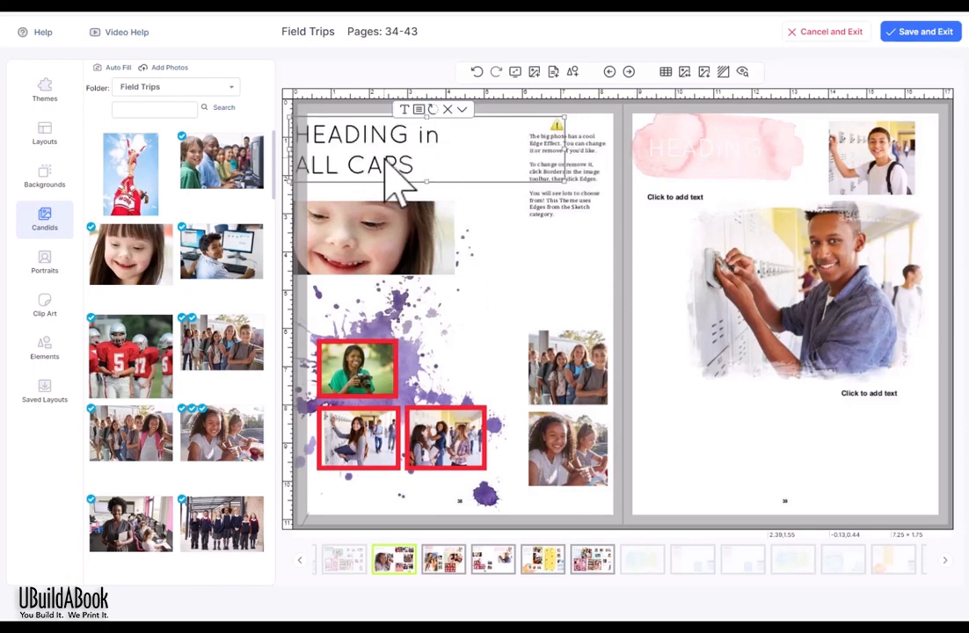
{"action": "left_click_drag", "start_coordinate": [562, 149], "coordinate": [509, 150]}
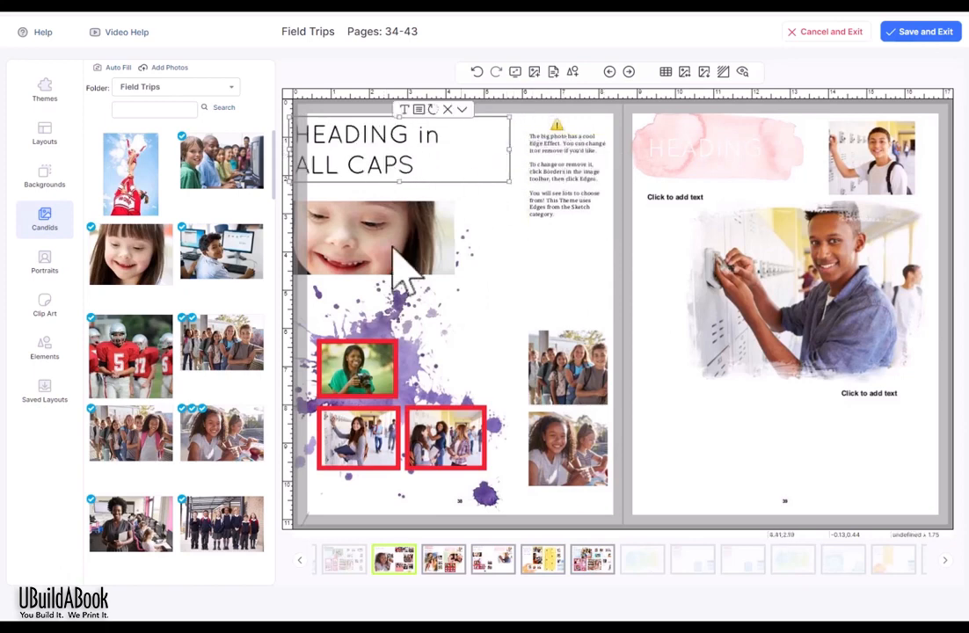
{"action": "left_click", "coordinate": [555, 262]}
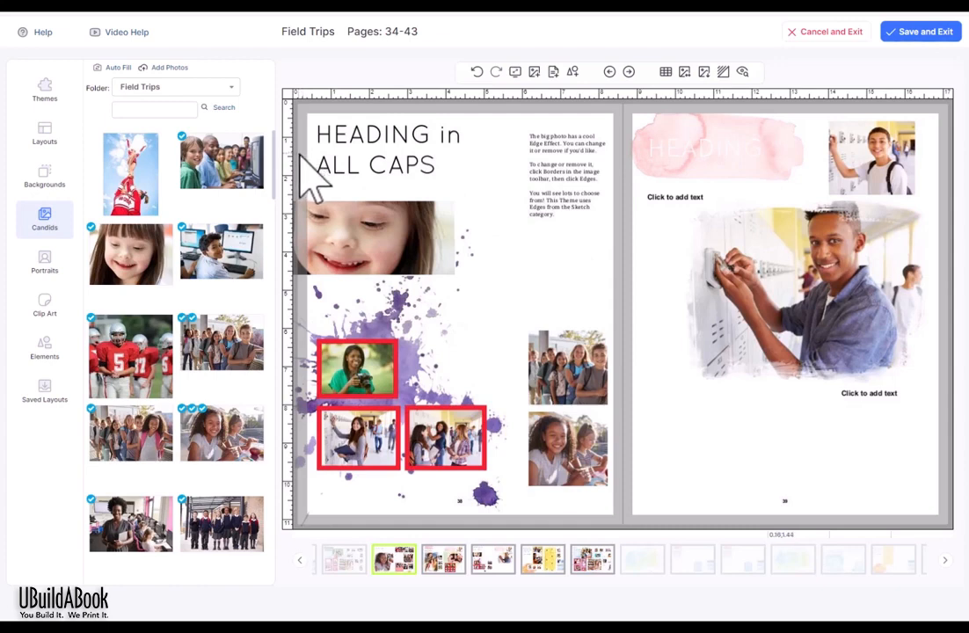
Step: Nudge the heading text slightly further left, then select the girl photo for removal
{"action": "left_click", "coordinate": [332, 159]}
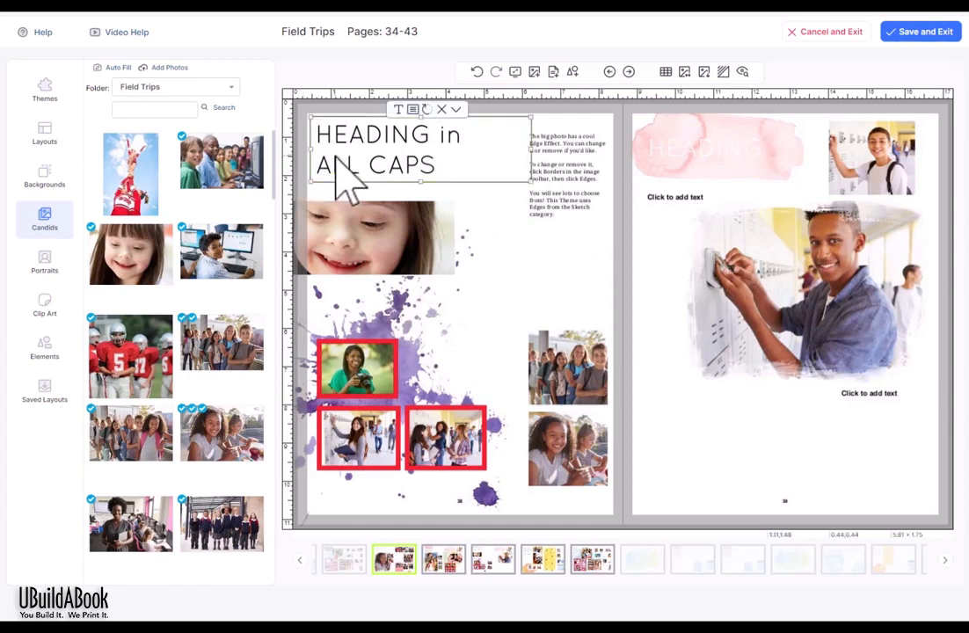
{"action": "left_click", "coordinate": [329, 157]}
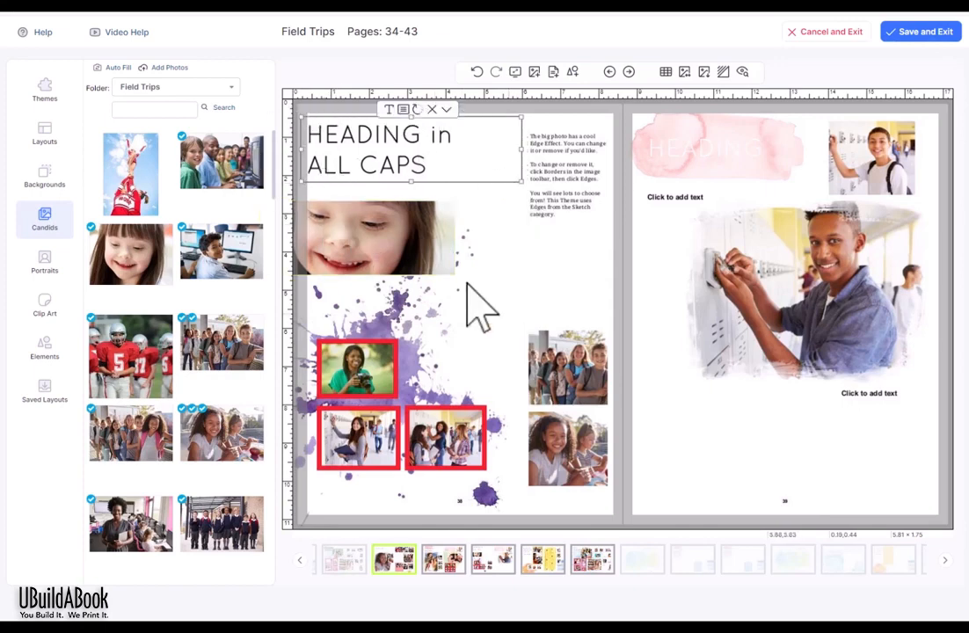
{"action": "left_click", "coordinate": [374, 251]}
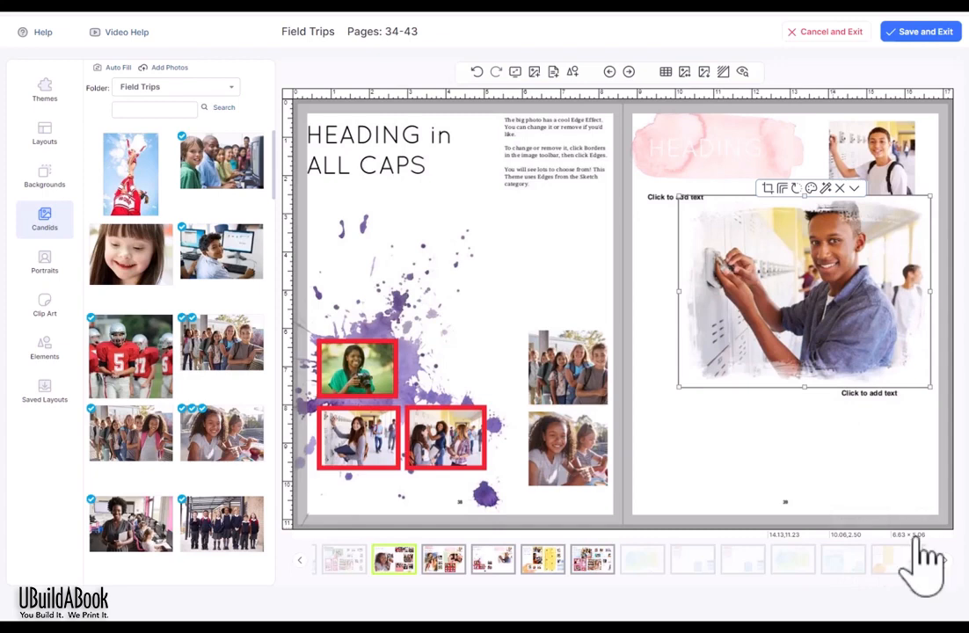
Step: Resize the large locker photo on page 39 to width 4.5 and height 3 inches
{"action": "left_click", "coordinate": [918, 537]}
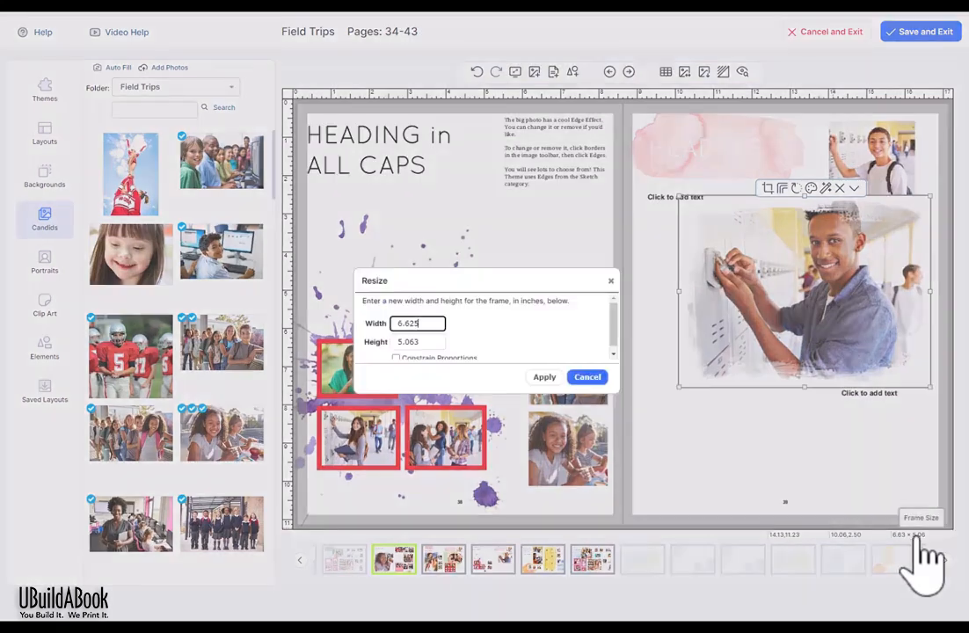
{"action": "left_click_drag", "start_coordinate": [458, 281], "coordinate": [489, 233]}
{"action": "left_click_drag", "start_coordinate": [651, 345], "coordinate": [654, 378]}
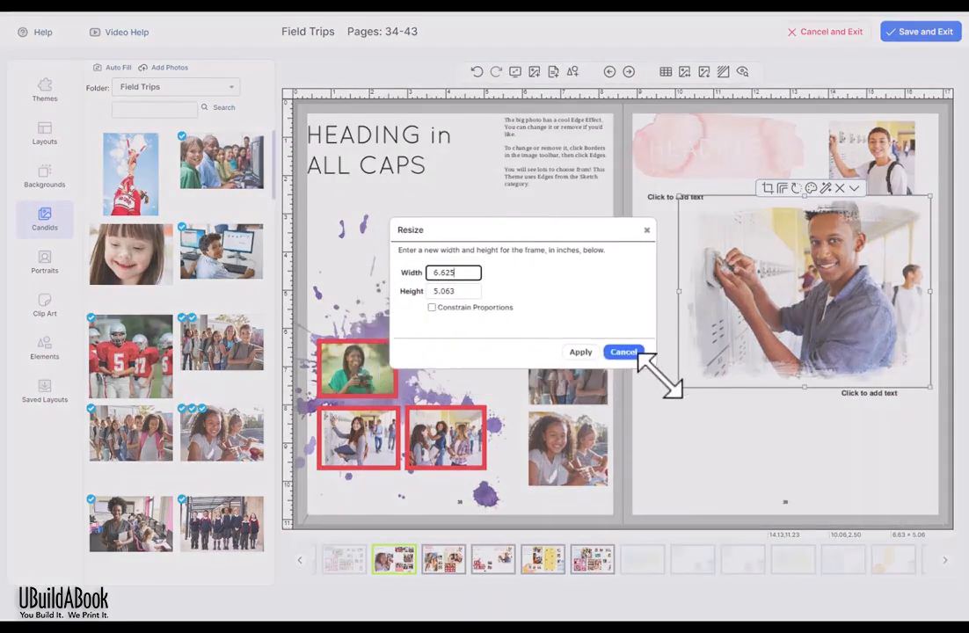
{"action": "double_click", "coordinate": [443, 272]}
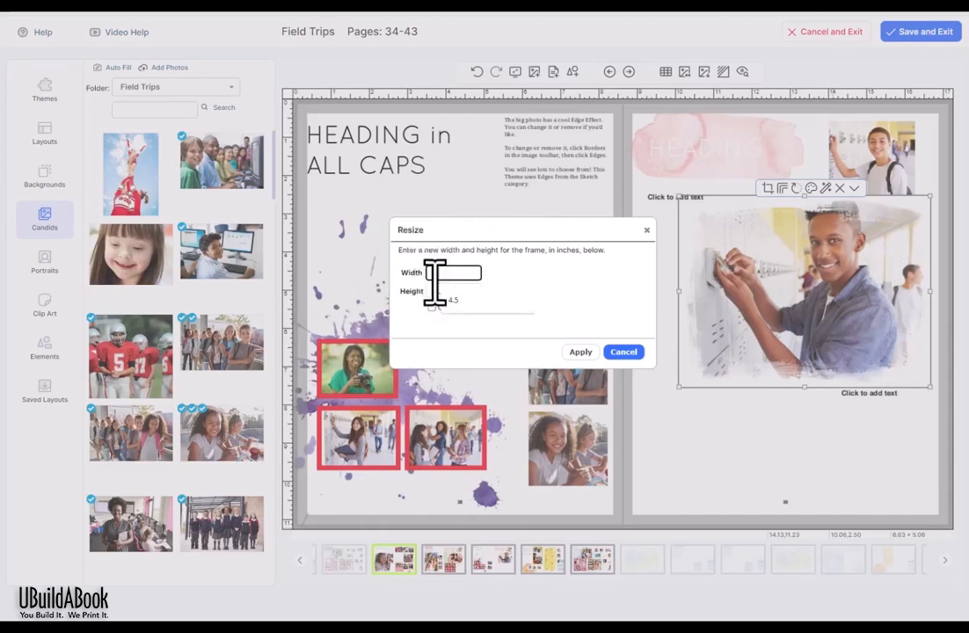
{"action": "type", "text": "4.5"}
{"action": "double_click", "coordinate": [444, 290]}
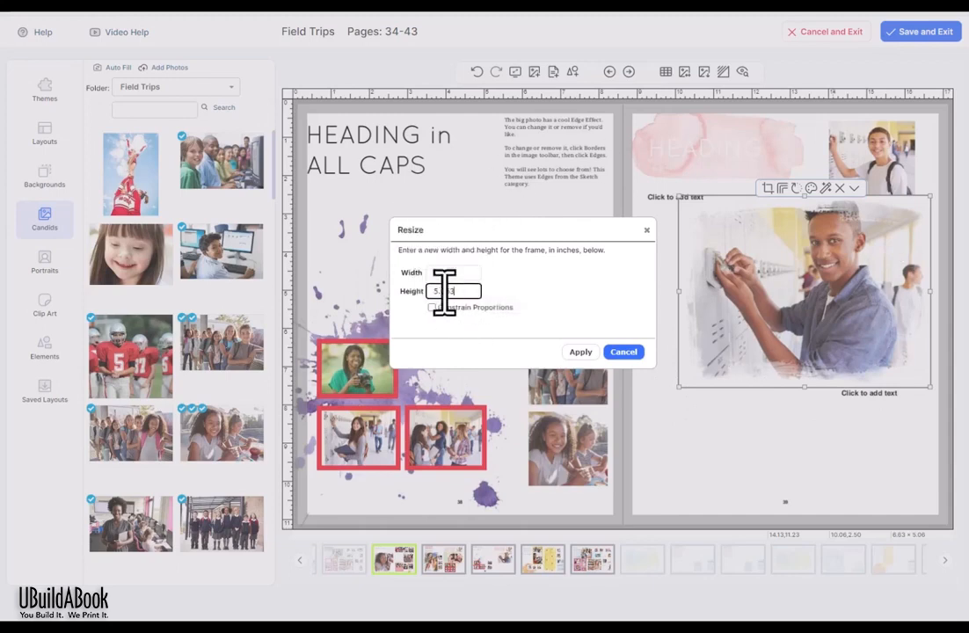
{"action": "type", "text": "3"}
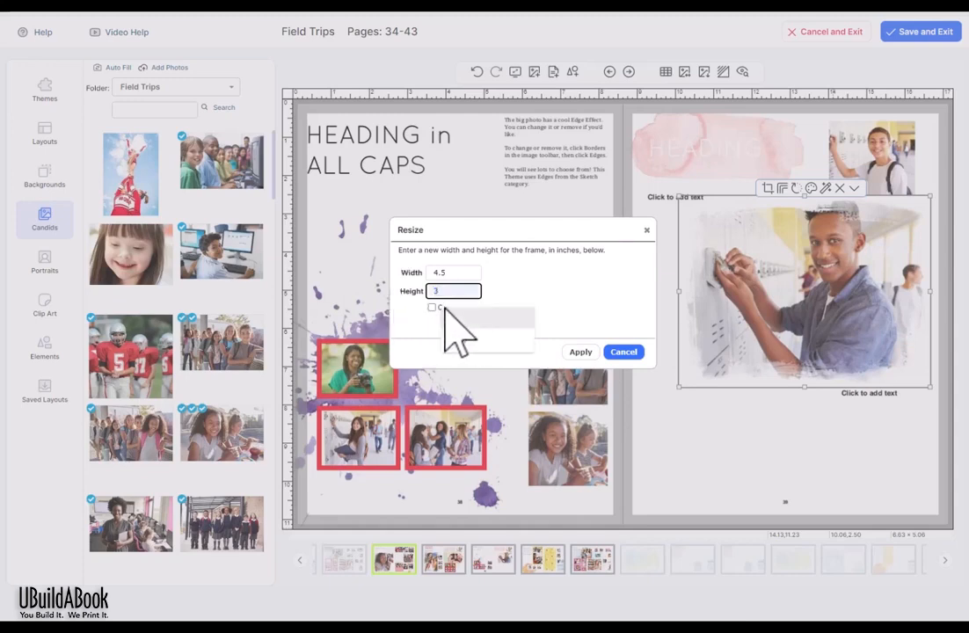
{"action": "left_click", "coordinate": [580, 353]}
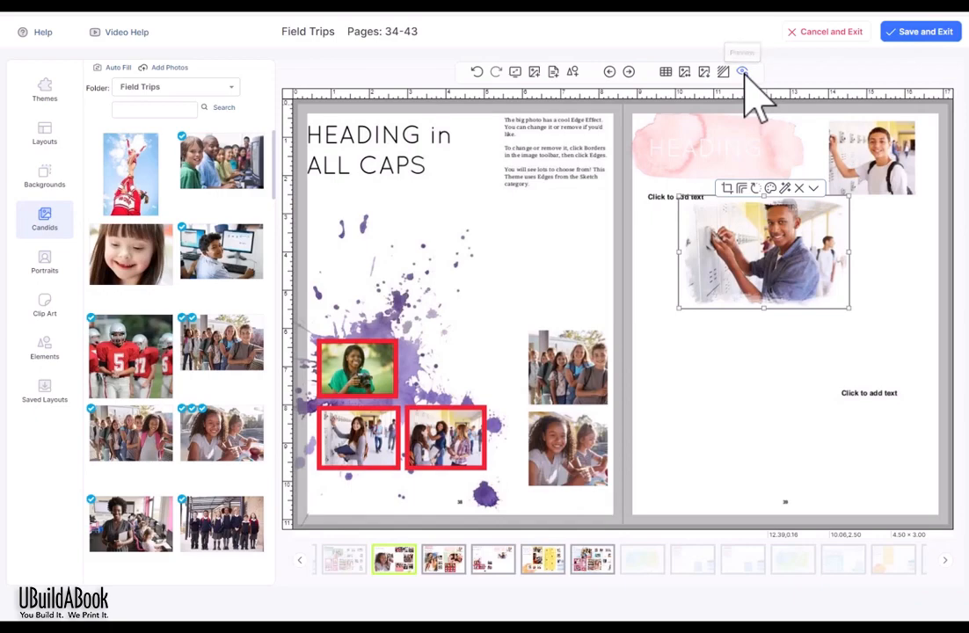
Step: Page through the proof preview from pages 40–41 to 42–43 and back to 36–37, then close it
{"action": "left_click", "coordinate": [742, 72]}
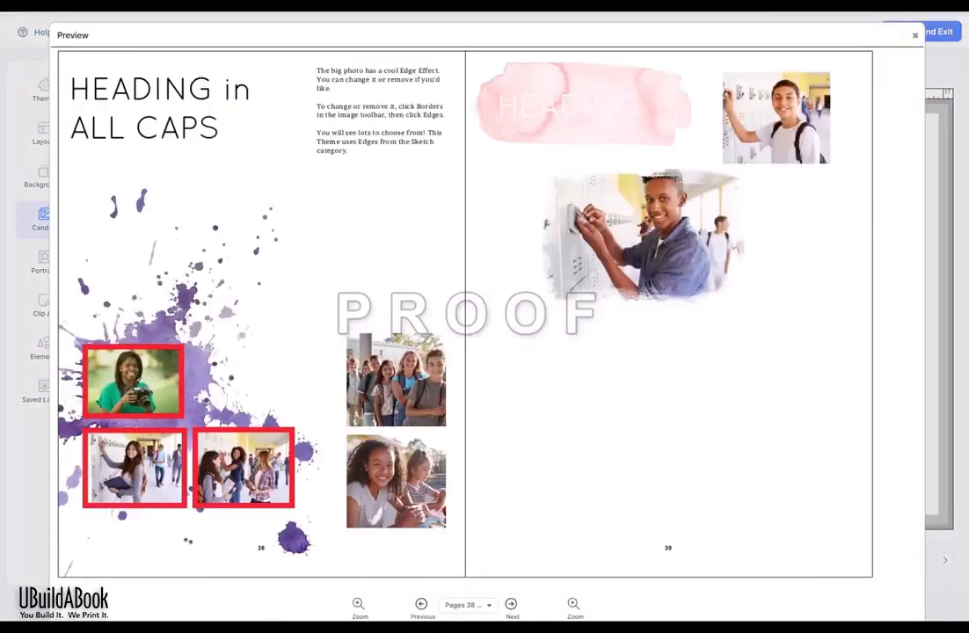
{"action": "left_click", "coordinate": [510, 604]}
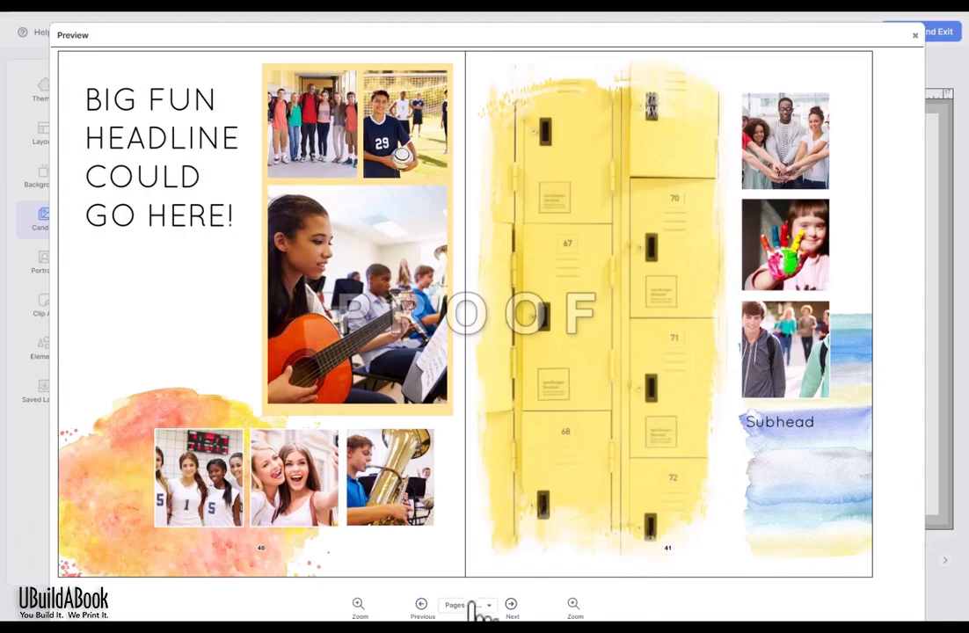
{"action": "left_click", "coordinate": [513, 604]}
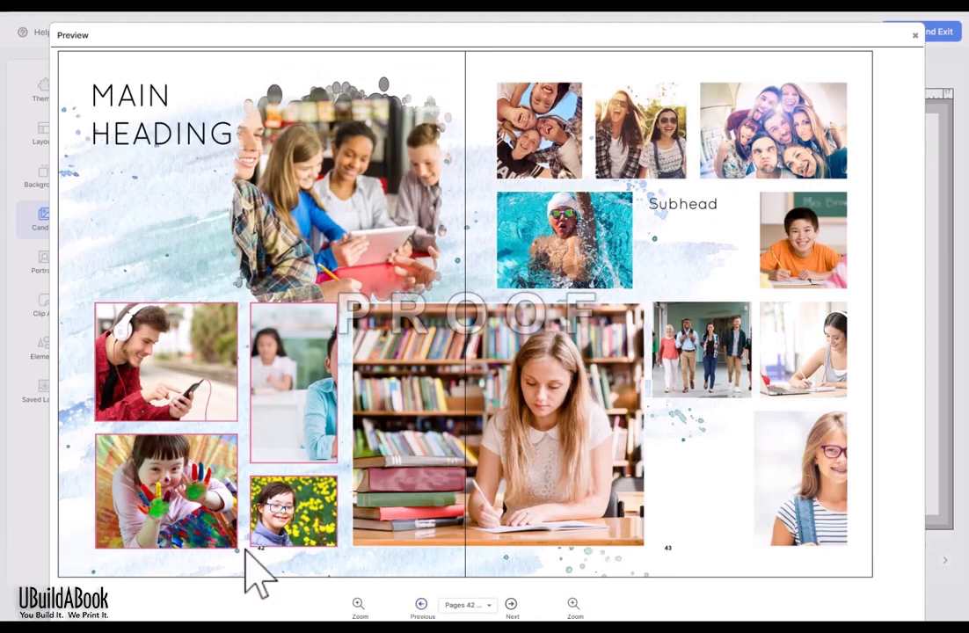
{"action": "left_click", "coordinate": [422, 606]}
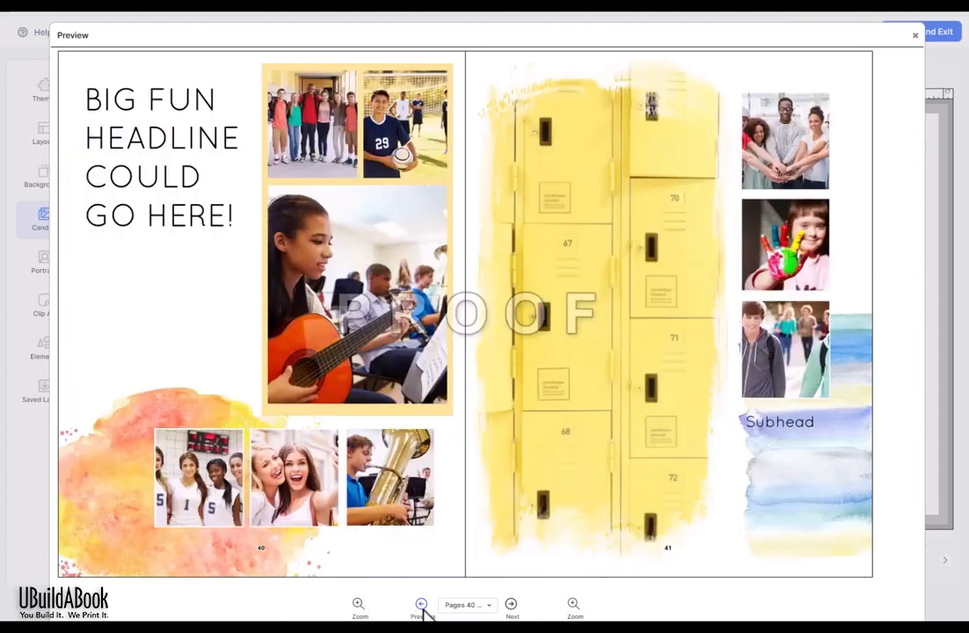
{"action": "left_click", "coordinate": [422, 606]}
{"action": "left_click", "coordinate": [422, 606]}
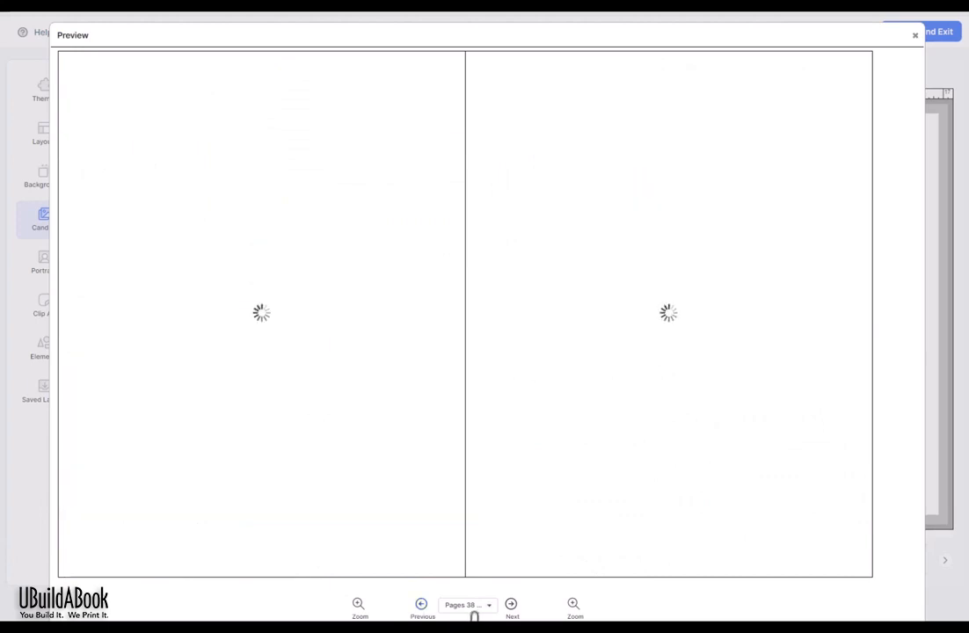
{"action": "left_click", "coordinate": [486, 607]}
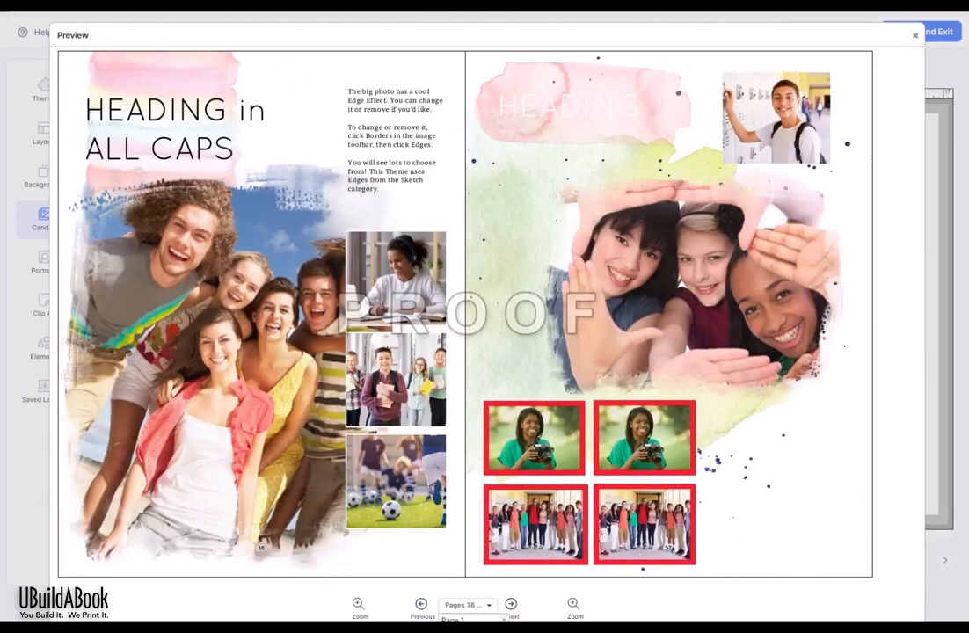
{"action": "left_click", "coordinate": [915, 35]}
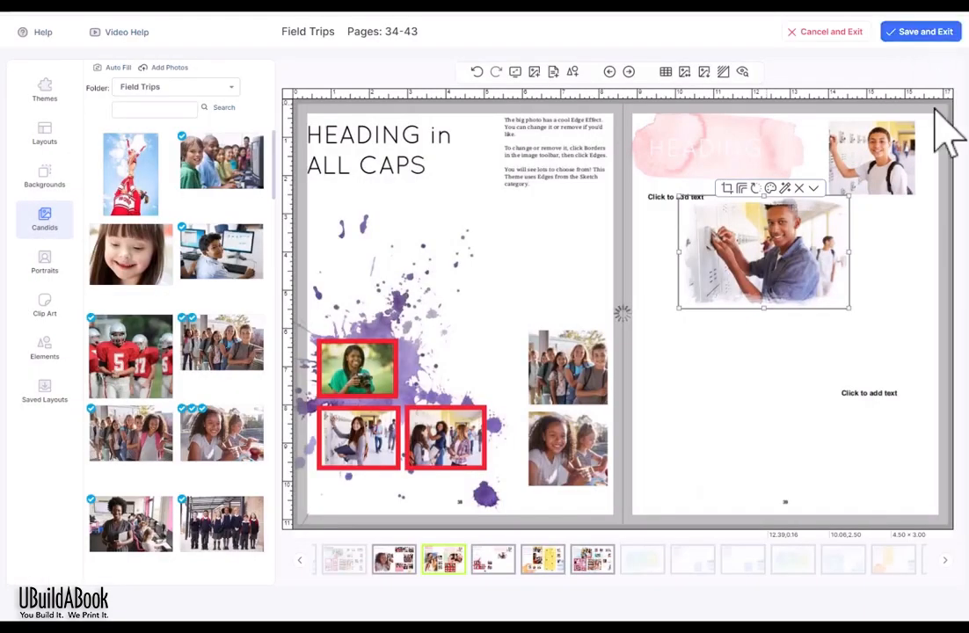
Step: Save and exit Field Trips, check it out again, and list the Grade 7 portrait folders
{"action": "left_click", "coordinate": [945, 114]}
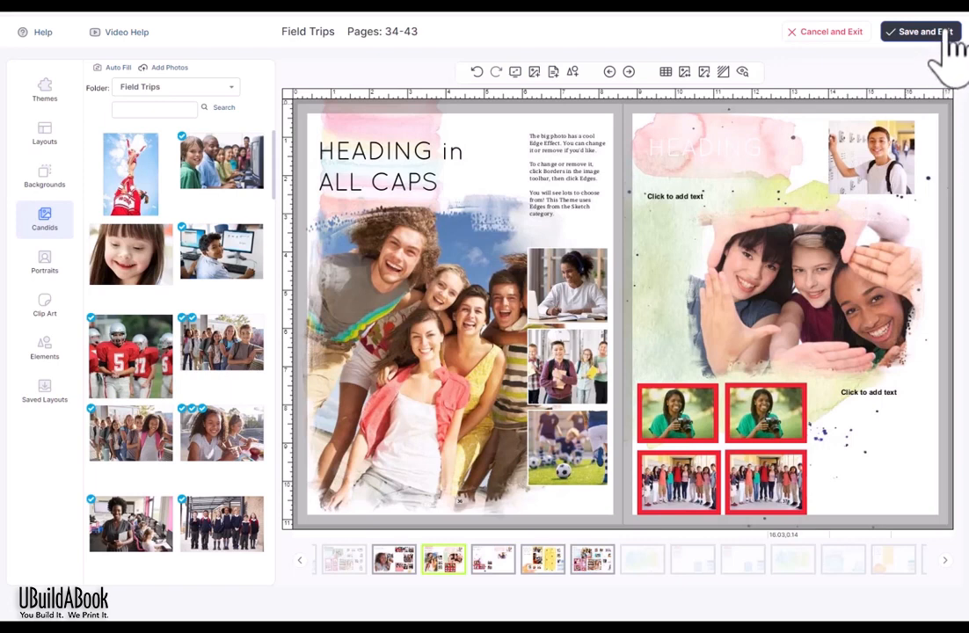
{"action": "left_click", "coordinate": [941, 37]}
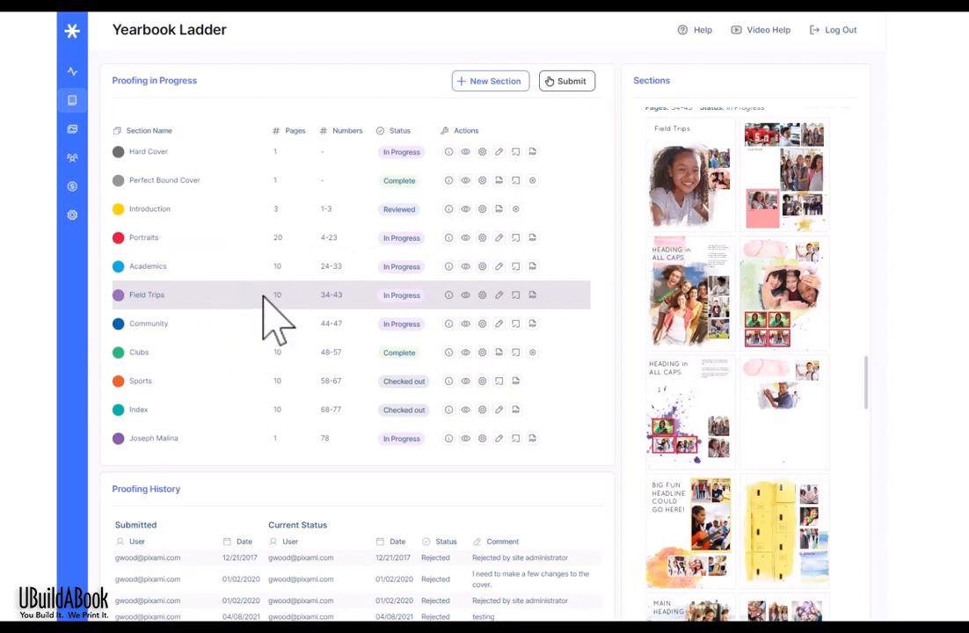
{"action": "left_click", "coordinate": [498, 295]}
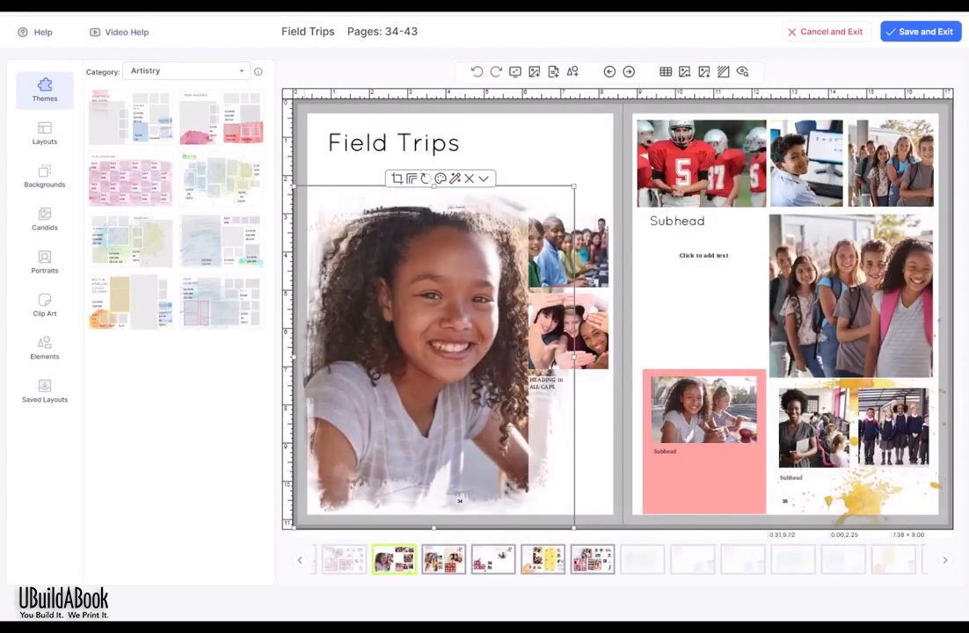
{"action": "left_click", "coordinate": [48, 259]}
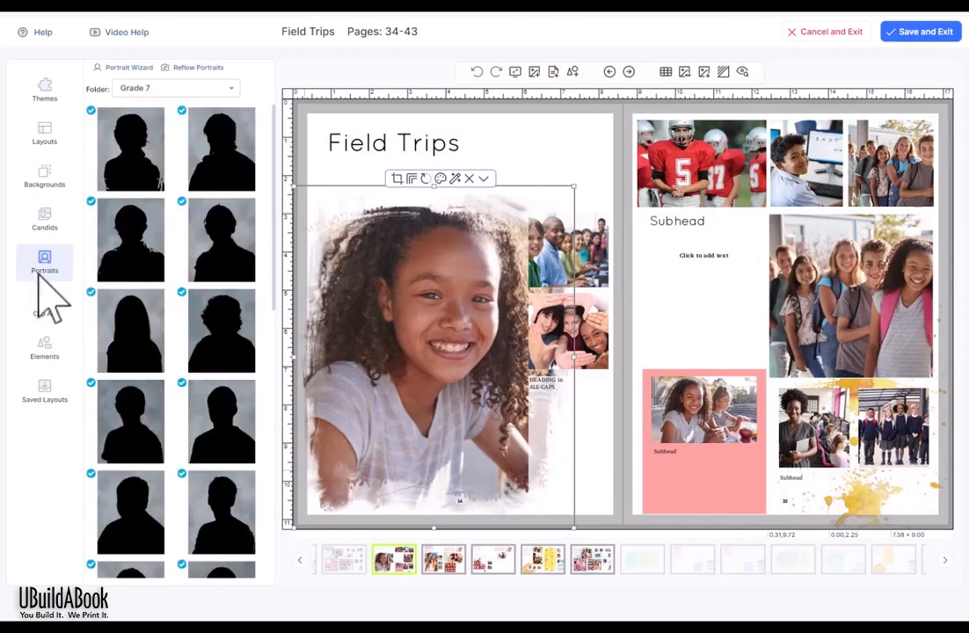
{"action": "left_click", "coordinate": [220, 91]}
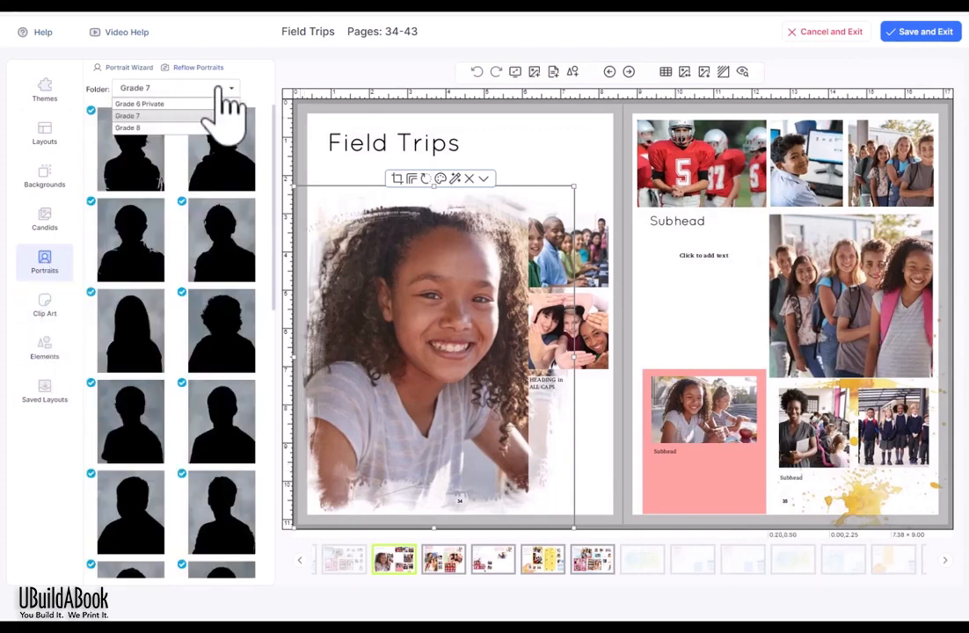
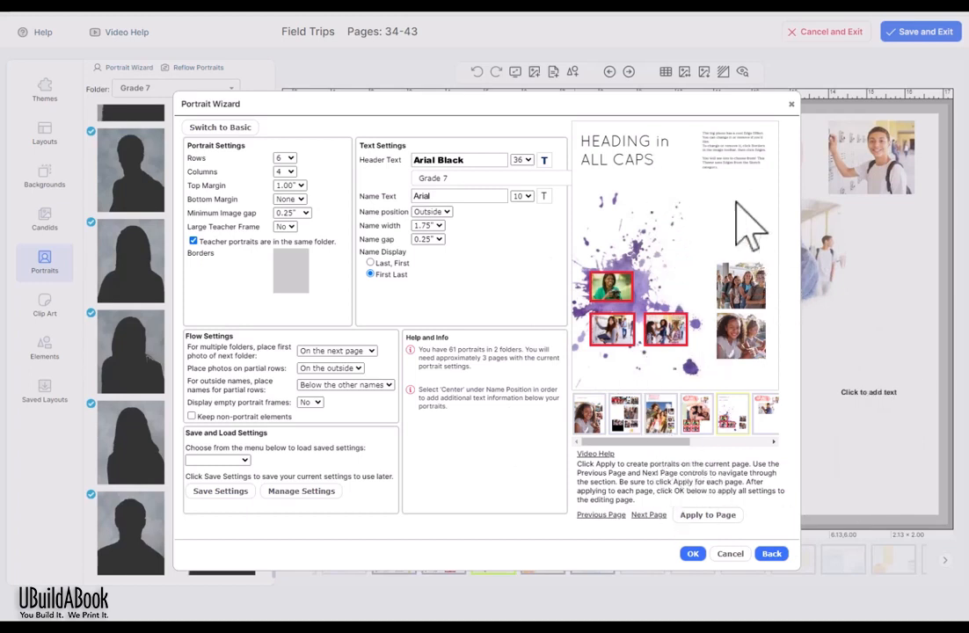
Step: Page through the section to the splatter-heading page and apply the Grade 7 portraits there as a 6-by-4 grid
{"action": "left_click", "coordinate": [649, 515]}
{"action": "left_click", "coordinate": [651, 516]}
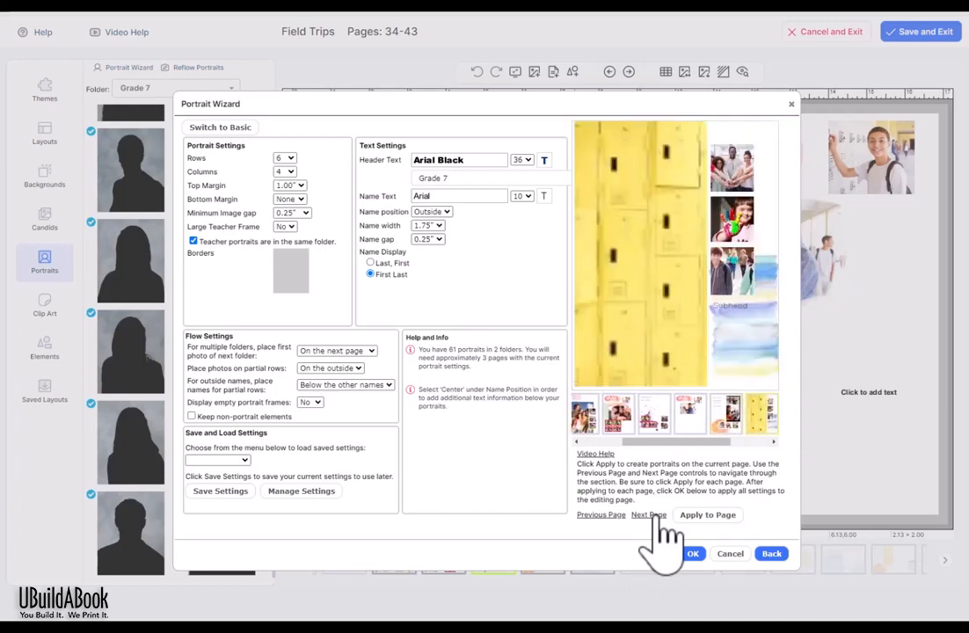
{"action": "left_click", "coordinate": [591, 517]}
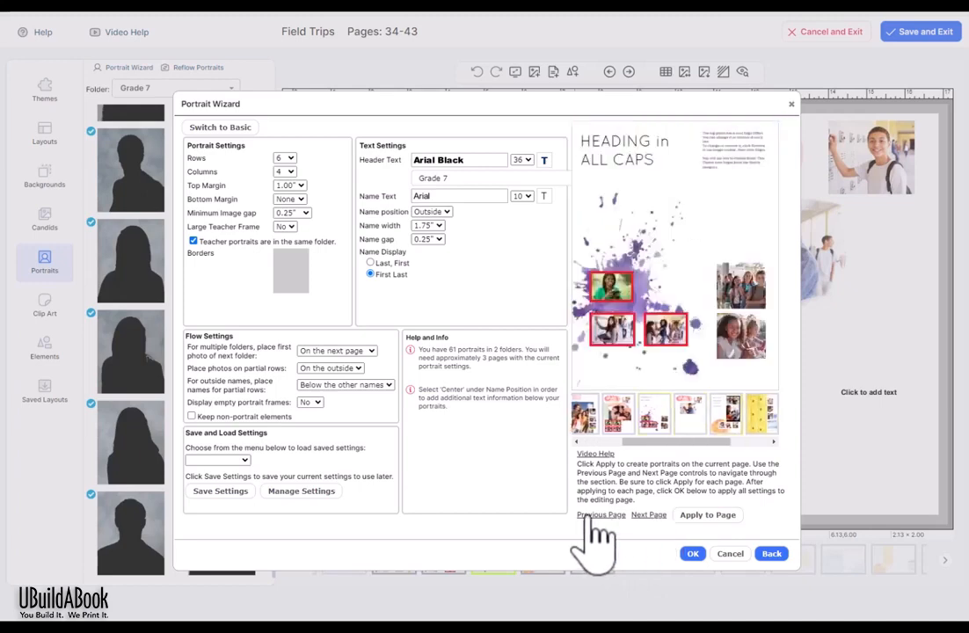
{"action": "left_click", "coordinate": [594, 516]}
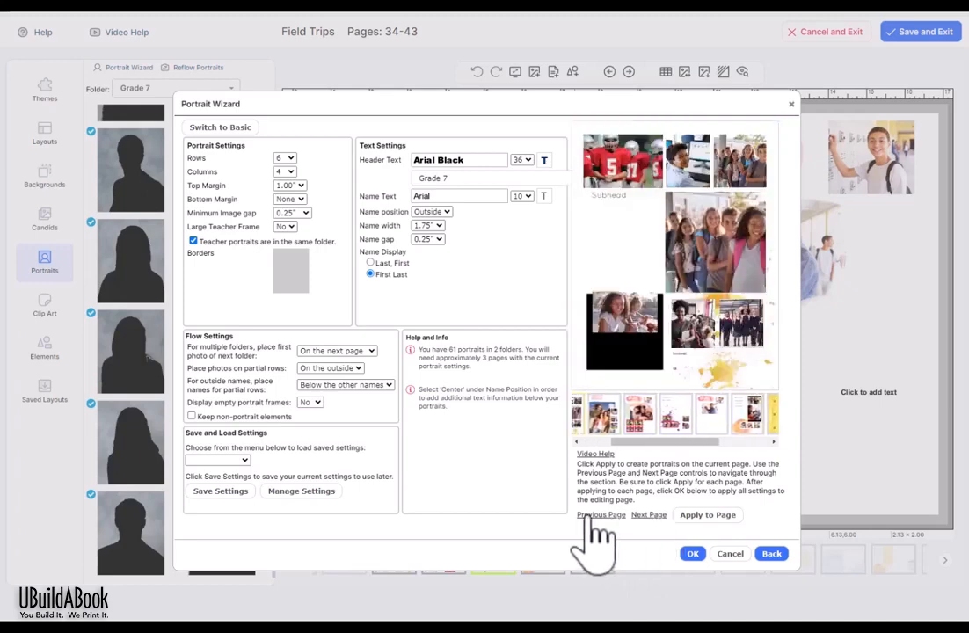
{"action": "left_click", "coordinate": [646, 516]}
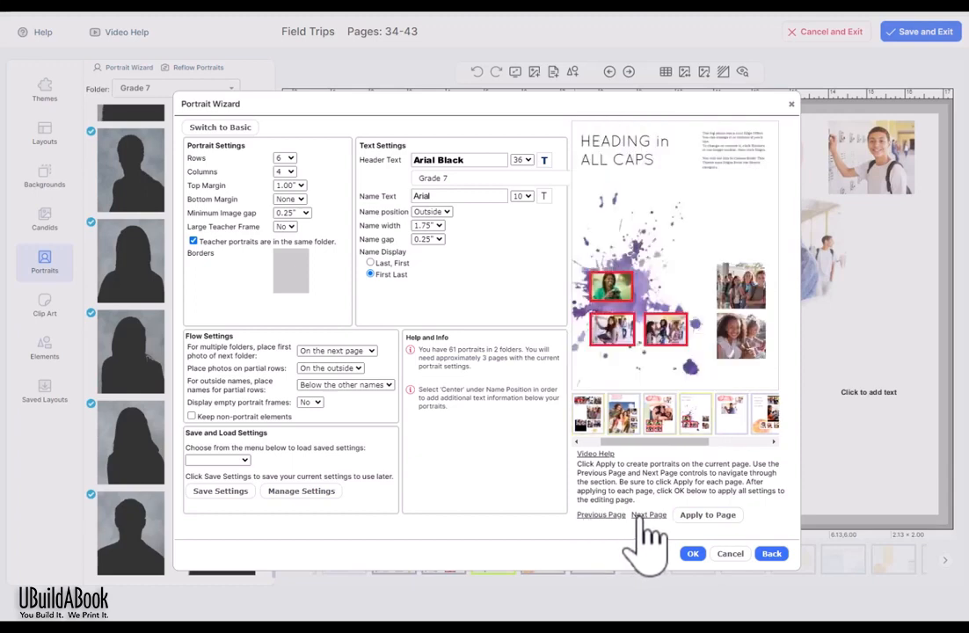
{"action": "left_click", "coordinate": [707, 517]}
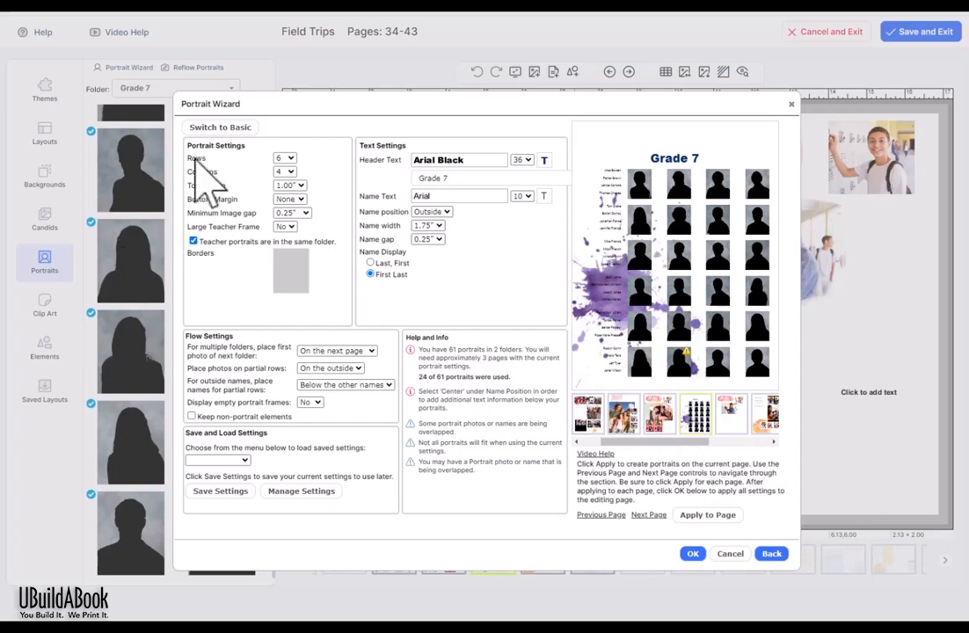
Step: Set the portrait grid to 5 columns and keep new folders starting 'On the next page'
{"action": "left_click", "coordinate": [288, 170]}
{"action": "left_click", "coordinate": [282, 222]}
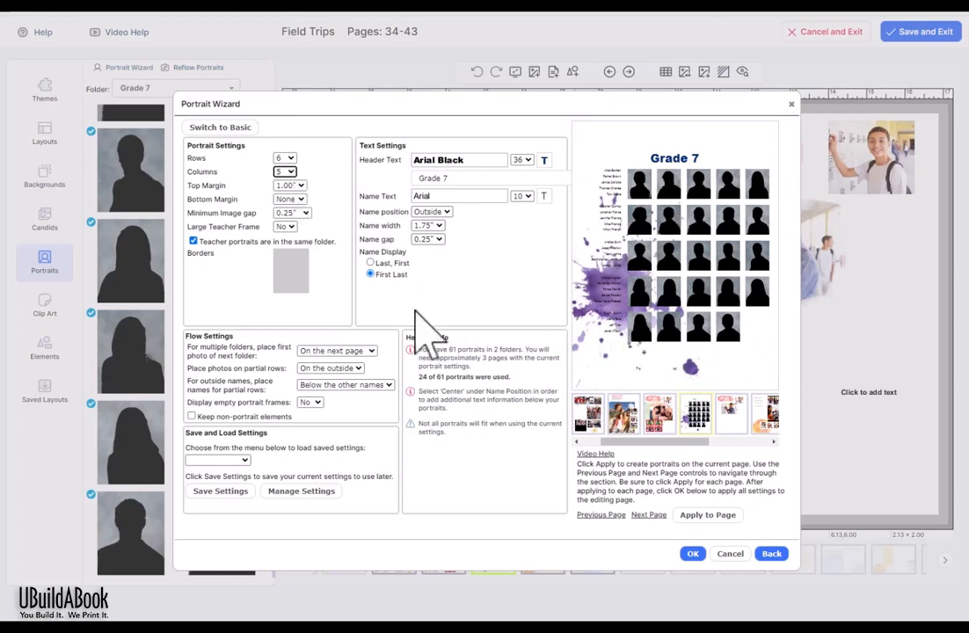
{"action": "left_click", "coordinate": [362, 352]}
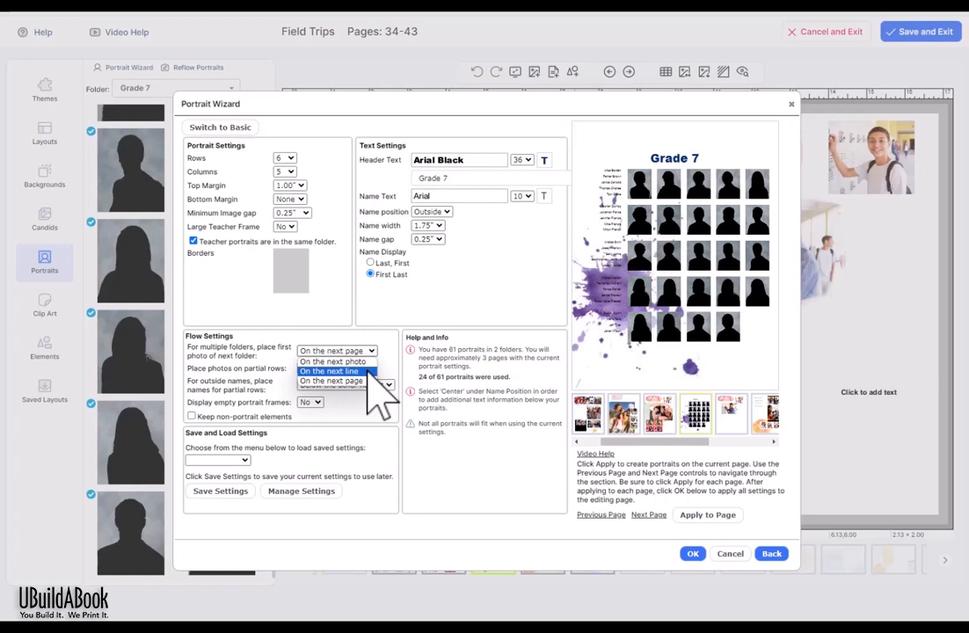
{"action": "left_click", "coordinate": [368, 372]}
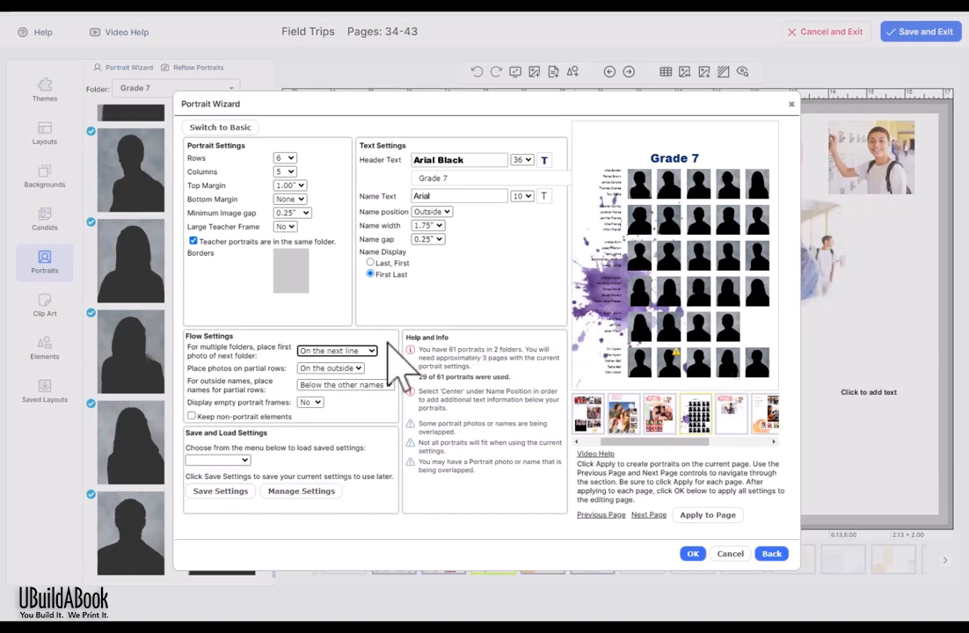
{"action": "left_click", "coordinate": [362, 351]}
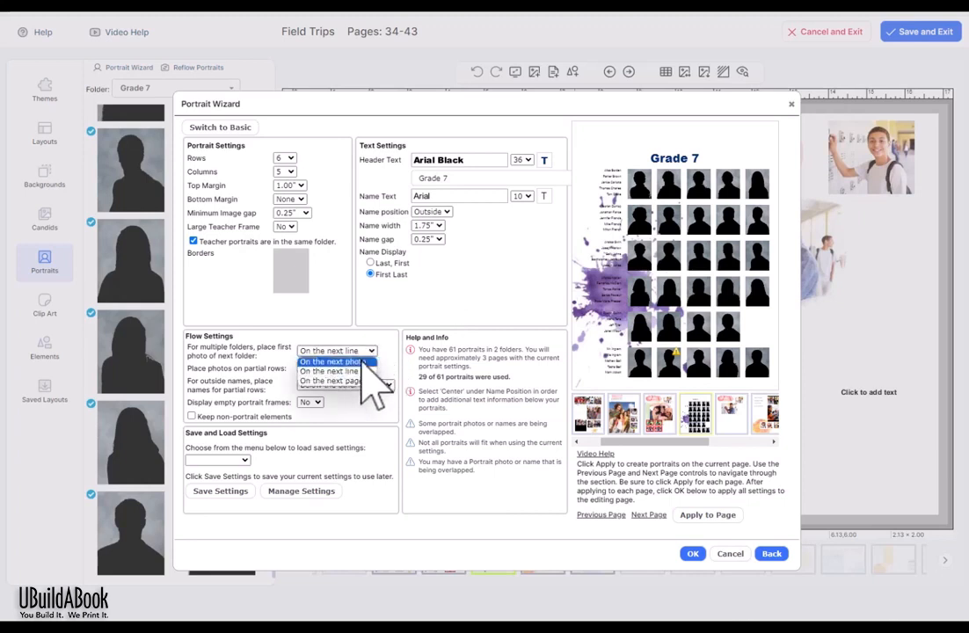
{"action": "left_click", "coordinate": [356, 361]}
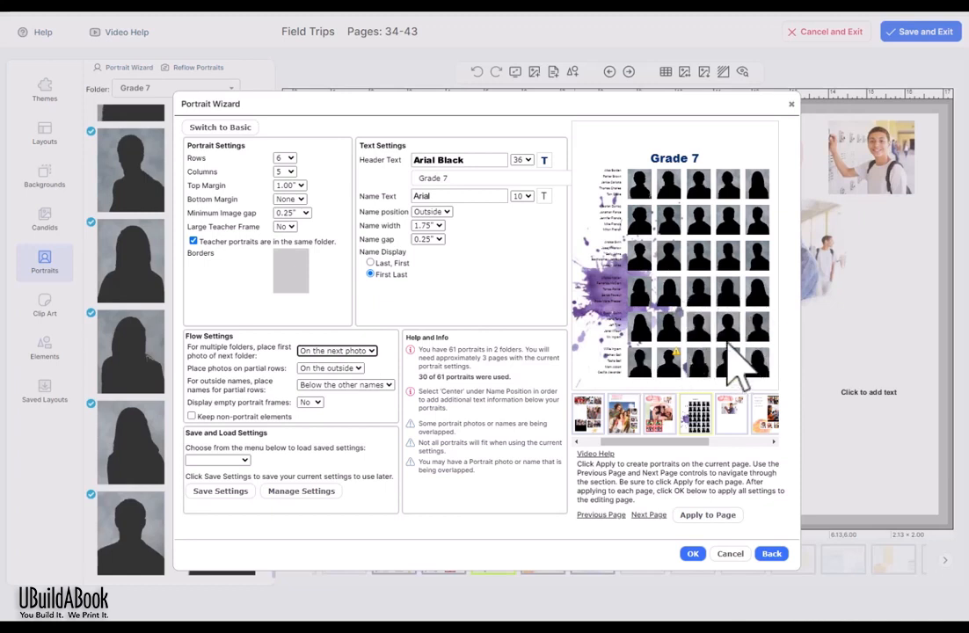
{"action": "left_click", "coordinate": [369, 350]}
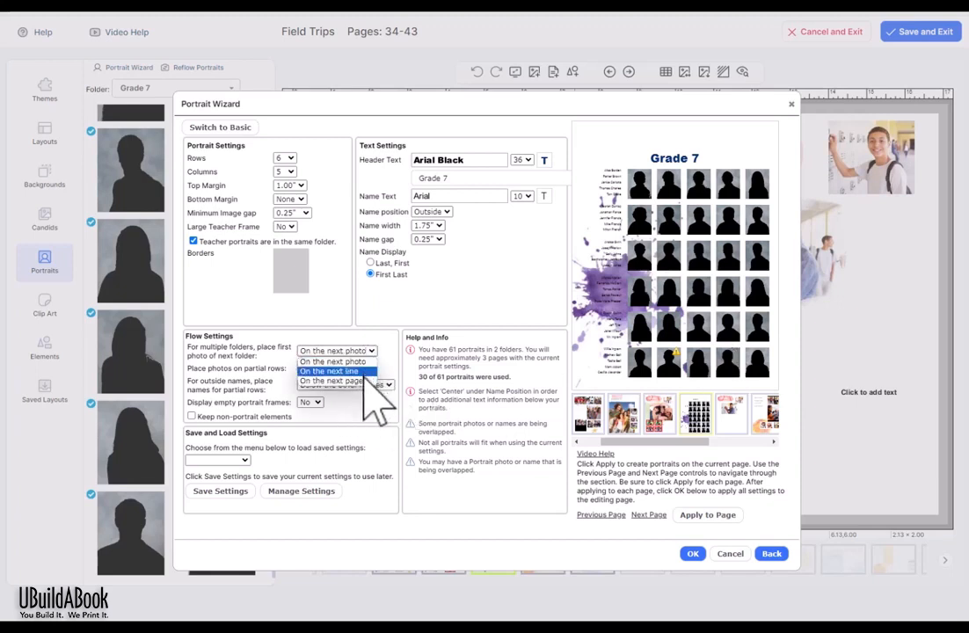
{"action": "left_click", "coordinate": [364, 381]}
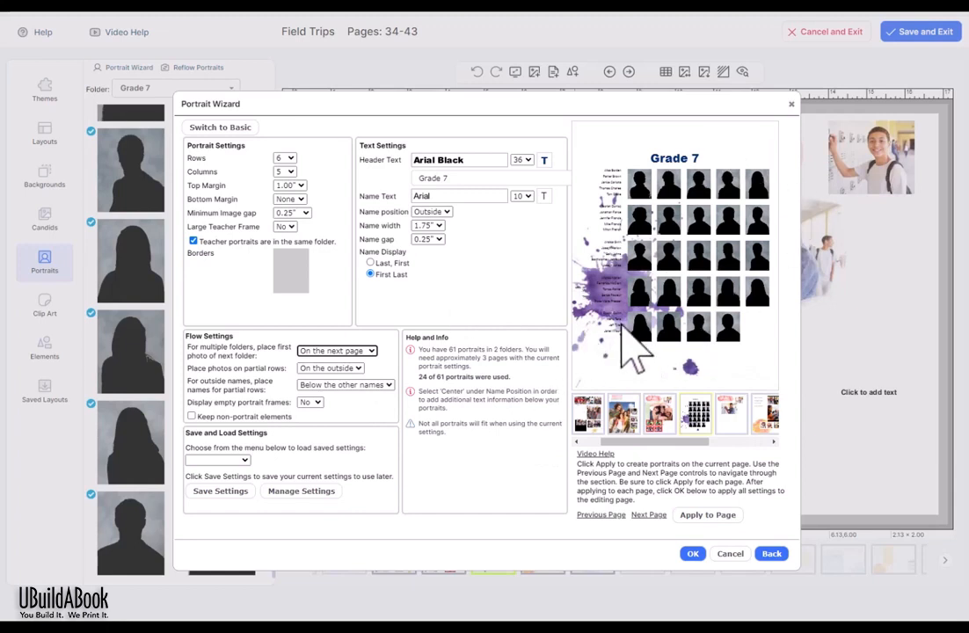
Step: Change the Grade 7 header font to Noto Sans and set name position to Center
{"action": "left_click", "coordinate": [498, 163]}
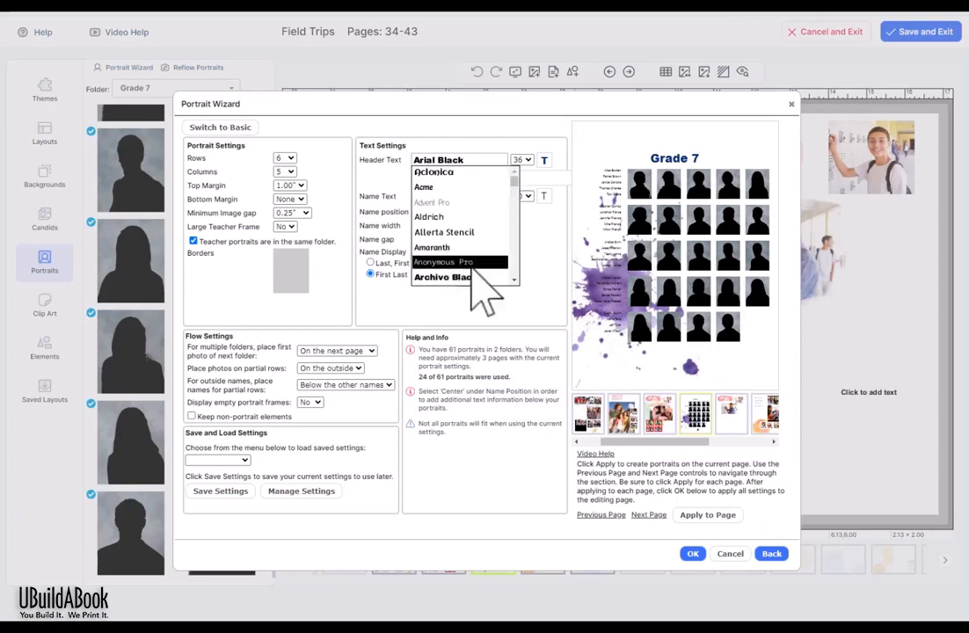
{"action": "scroll", "coordinate": [492, 277], "scroll_direction": "down", "scroll_amount": 10}
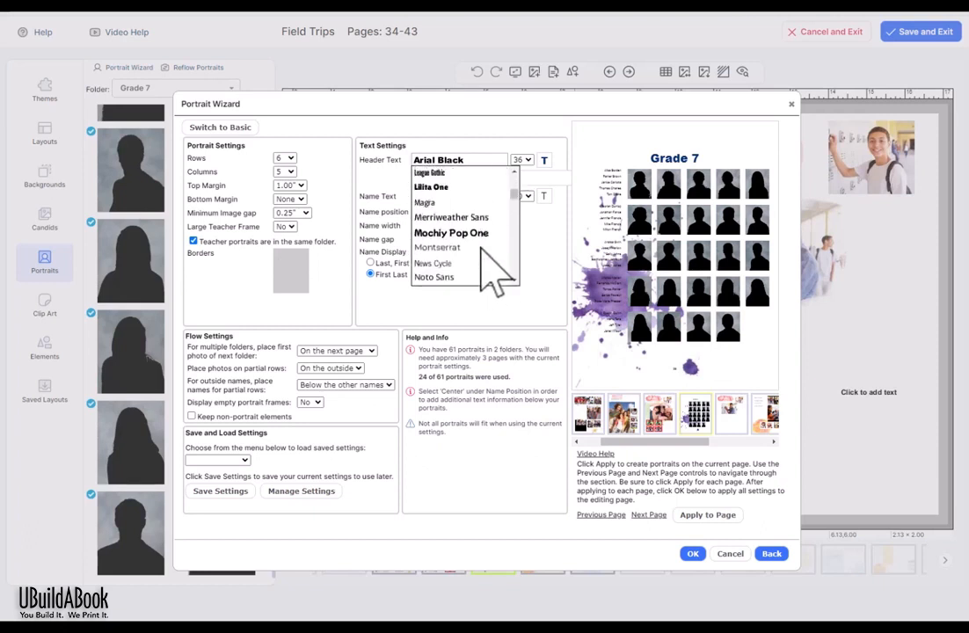
{"action": "left_click", "coordinate": [484, 276]}
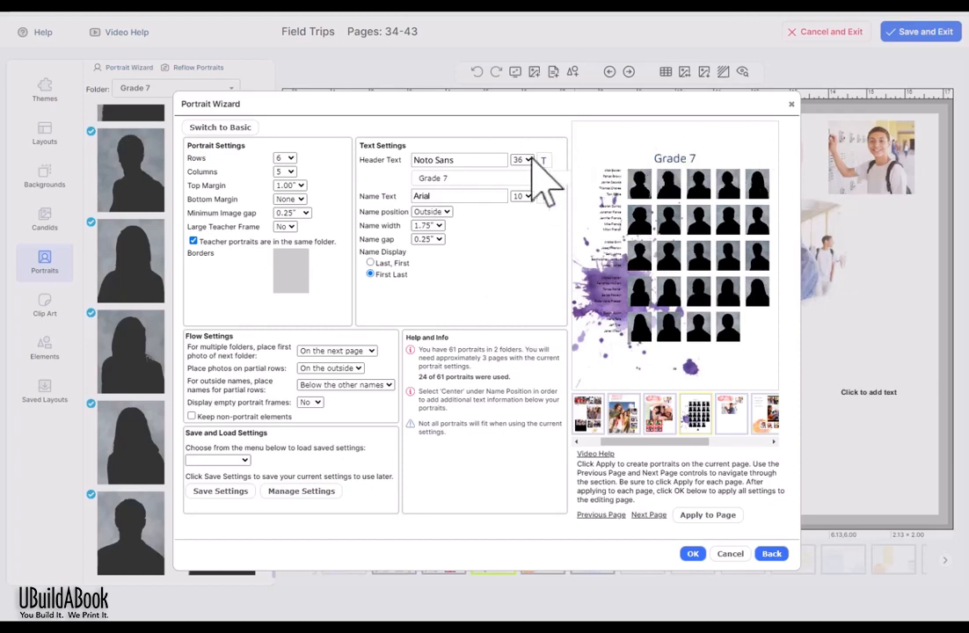
{"action": "left_click", "coordinate": [443, 215]}
{"action": "left_click", "coordinate": [439, 242]}
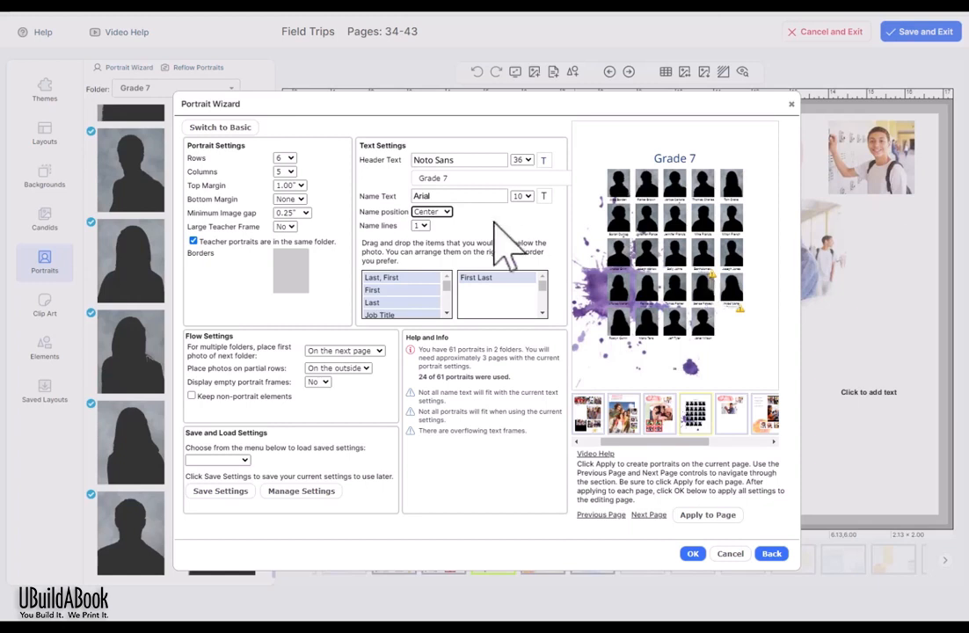
Step: Try name text sizes 9 and 8 and two name lines, then settle on size 10
{"action": "left_click", "coordinate": [522, 196]}
{"action": "left_click", "coordinate": [525, 224]}
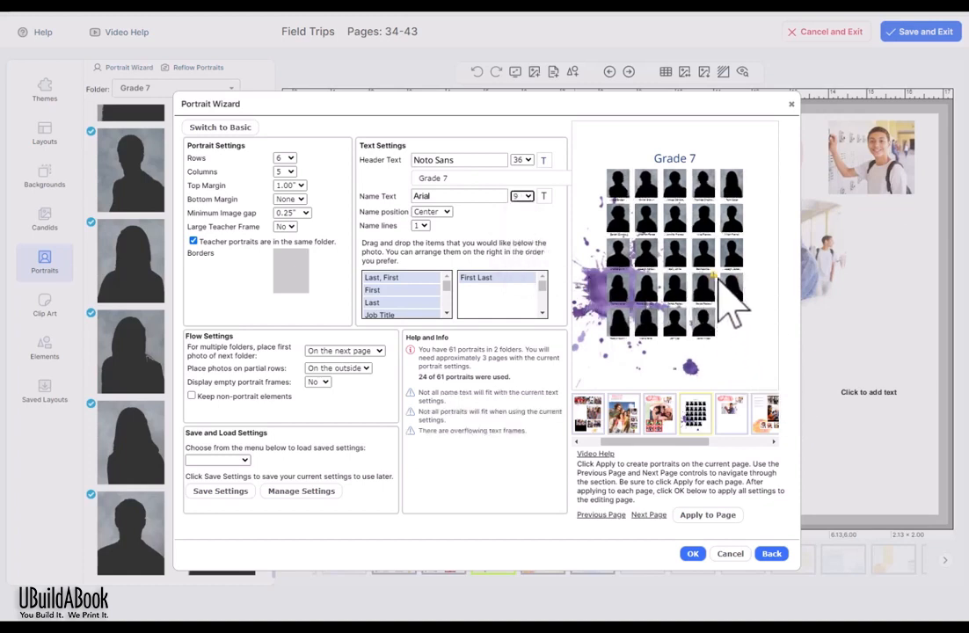
{"action": "left_click", "coordinate": [526, 197]}
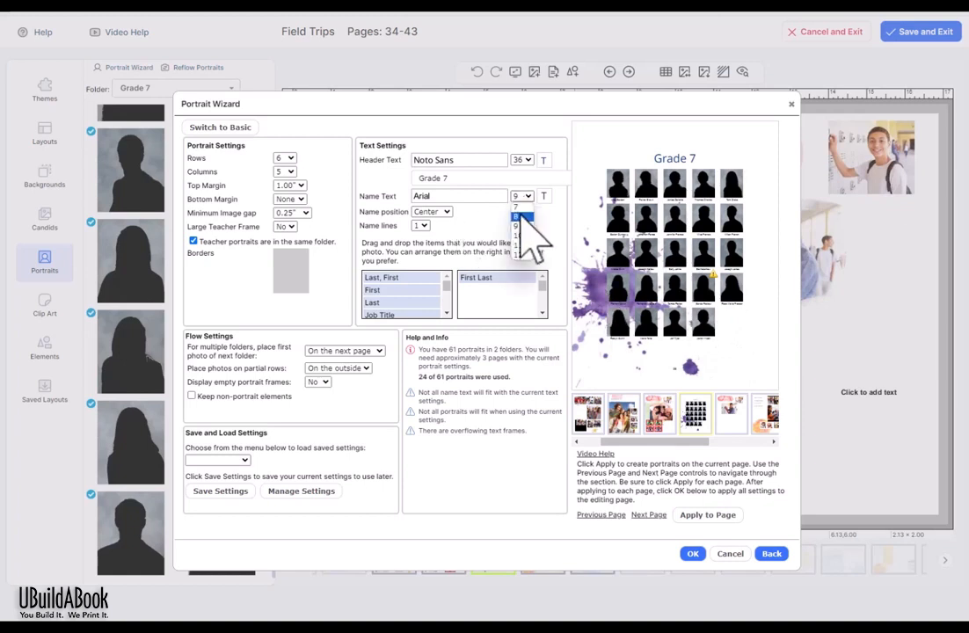
{"action": "left_click", "coordinate": [526, 225]}
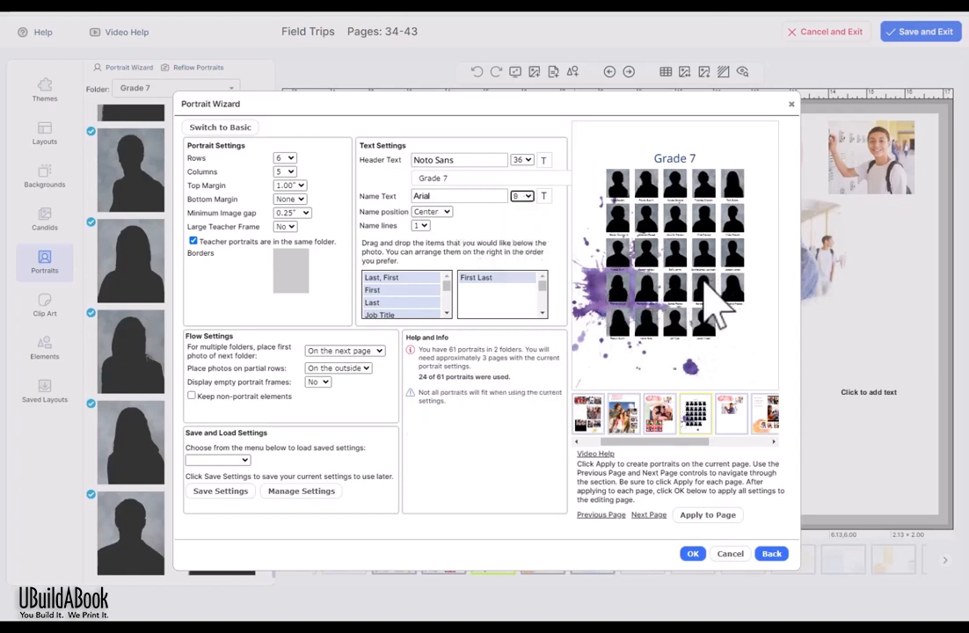
{"action": "left_click", "coordinate": [422, 225]}
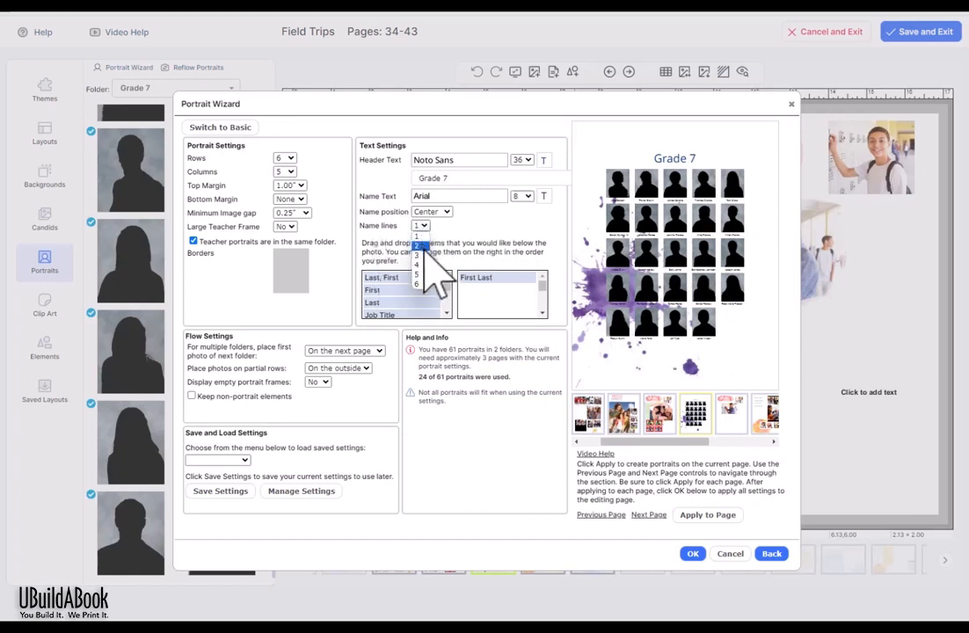
{"action": "left_click", "coordinate": [419, 245]}
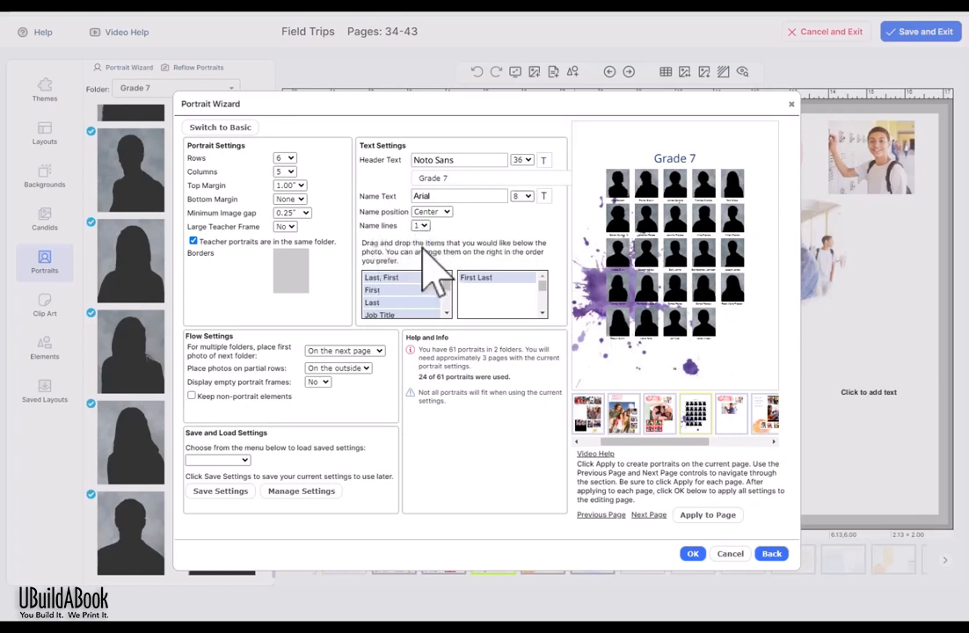
{"action": "left_click", "coordinate": [522, 196]}
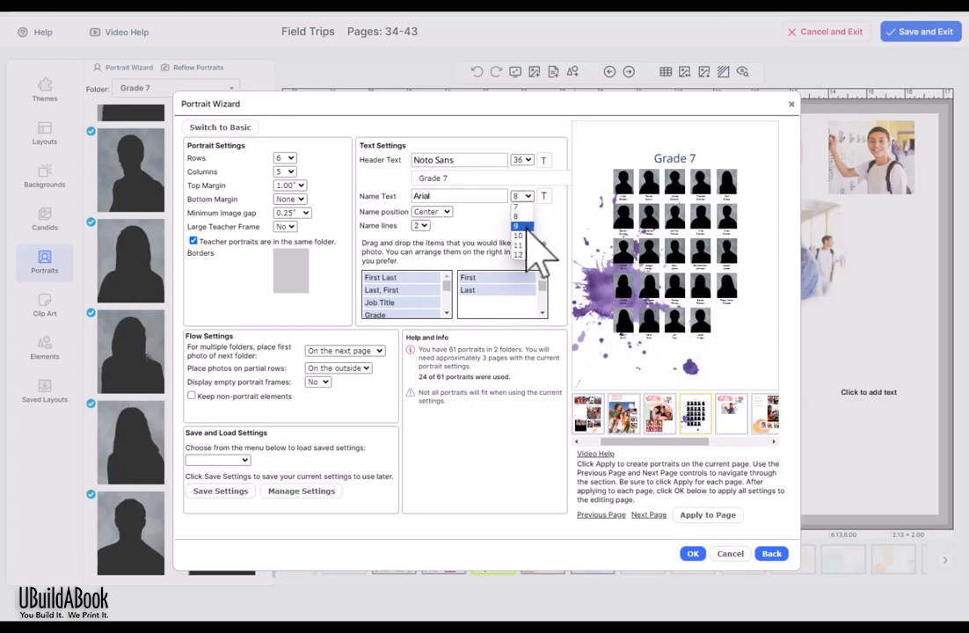
{"action": "left_click", "coordinate": [525, 237]}
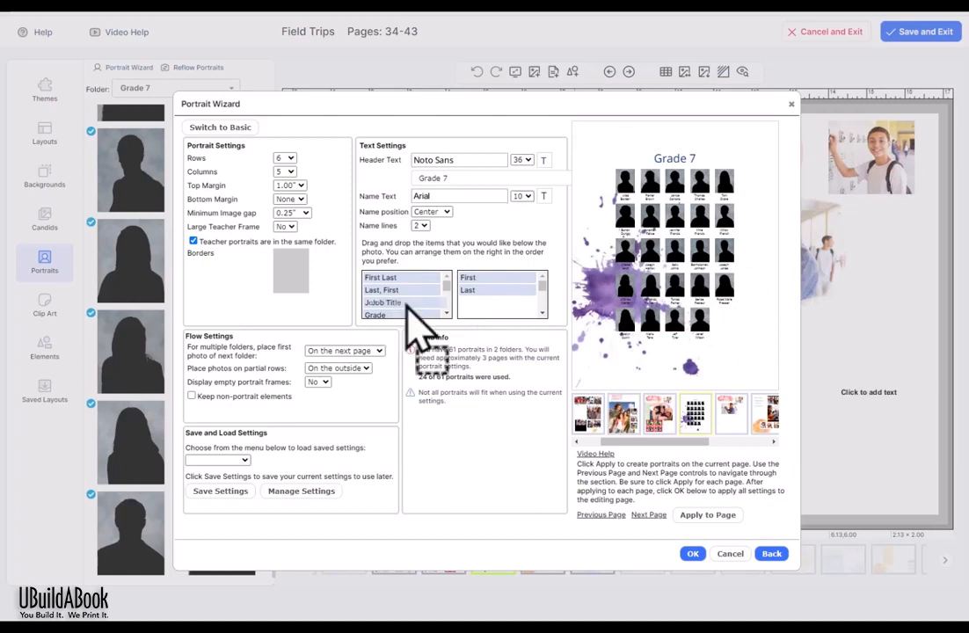
Step: Add and remove Job Title in the caption order, then set name position back to Outside
{"action": "left_click_drag", "start_coordinate": [410, 302], "coordinate": [479, 288]}
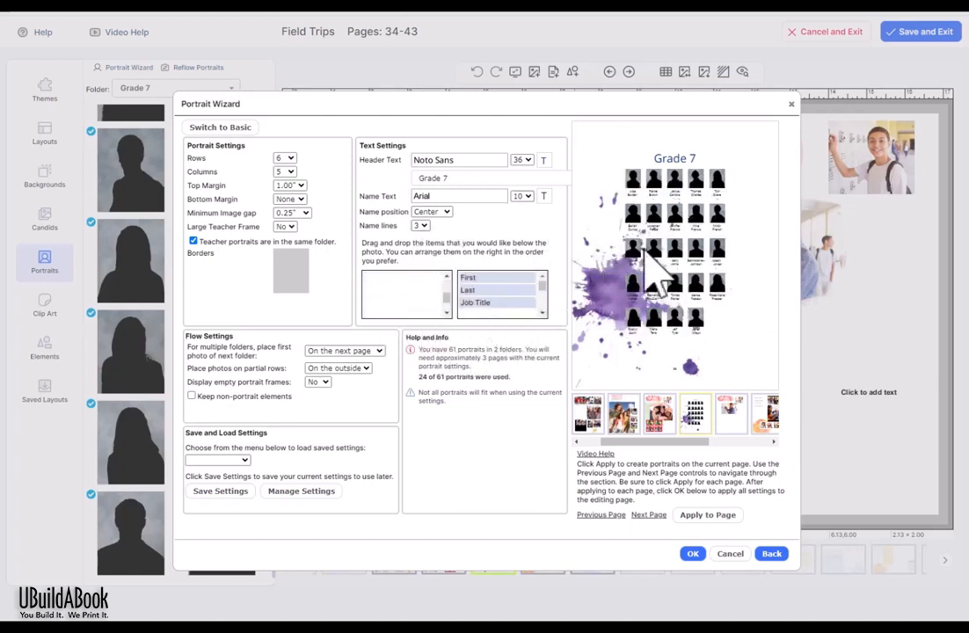
{"action": "left_click_drag", "start_coordinate": [479, 303], "coordinate": [406, 298]}
{"action": "left_click", "coordinate": [432, 212]}
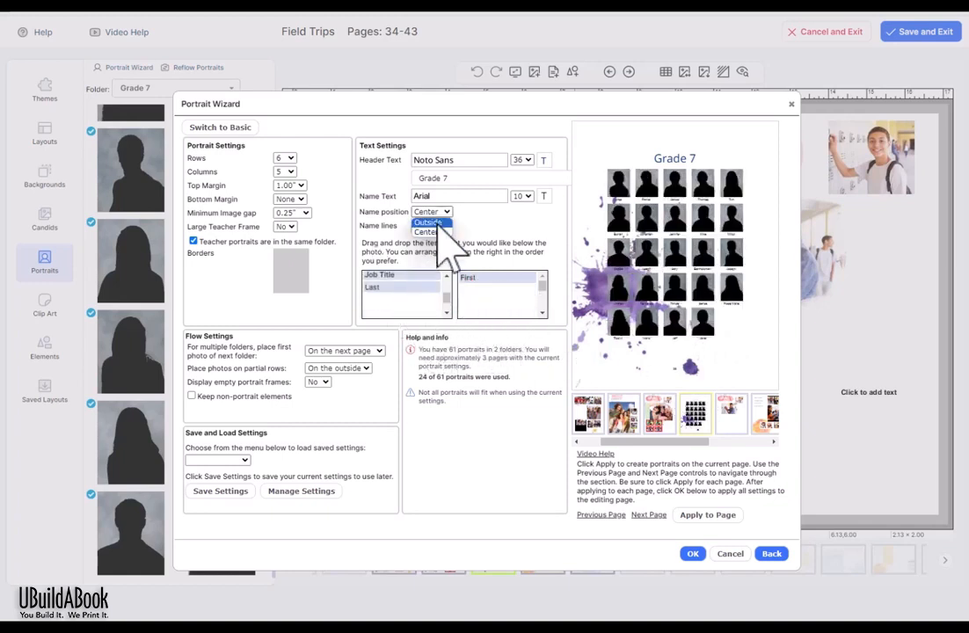
{"action": "left_click", "coordinate": [439, 230]}
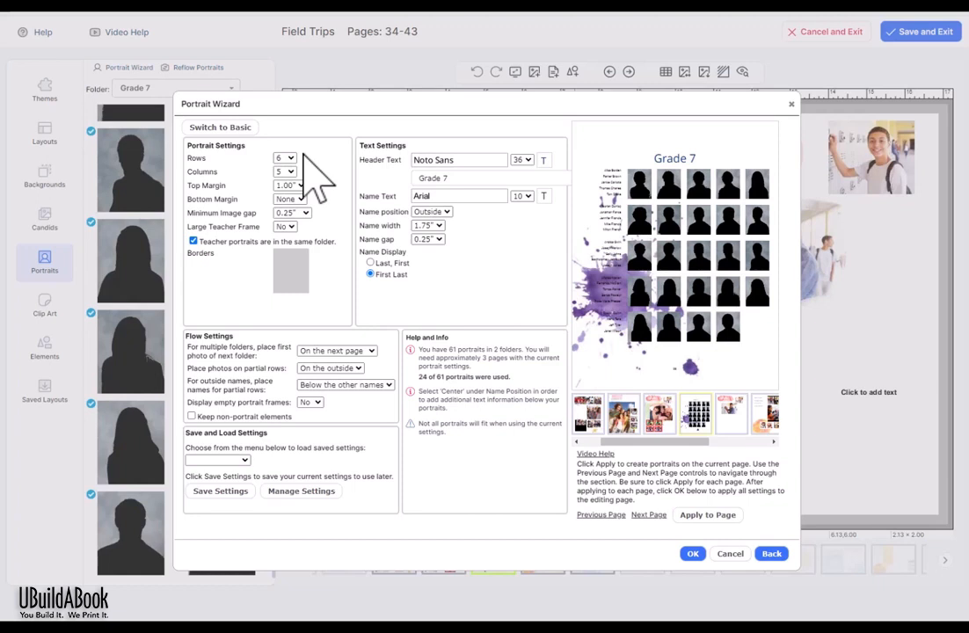
Step: Set the portrait grid's top margin to 0.50" and bottom margin to 1.00", after trying 2.50" and 3.00"
{"action": "left_click", "coordinate": [288, 186]}
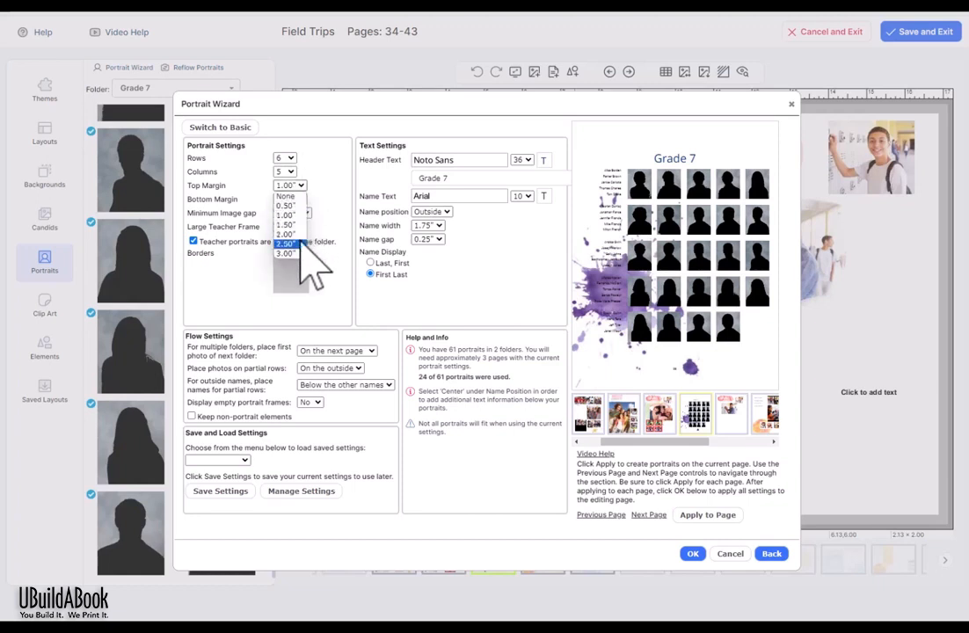
{"action": "left_click", "coordinate": [300, 243]}
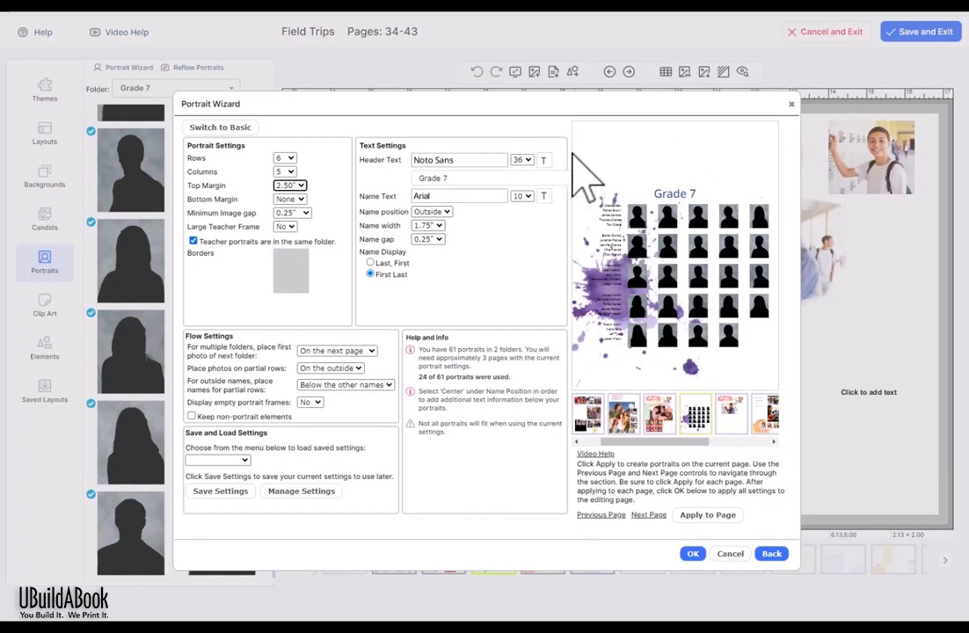
{"action": "left_click", "coordinate": [295, 186]}
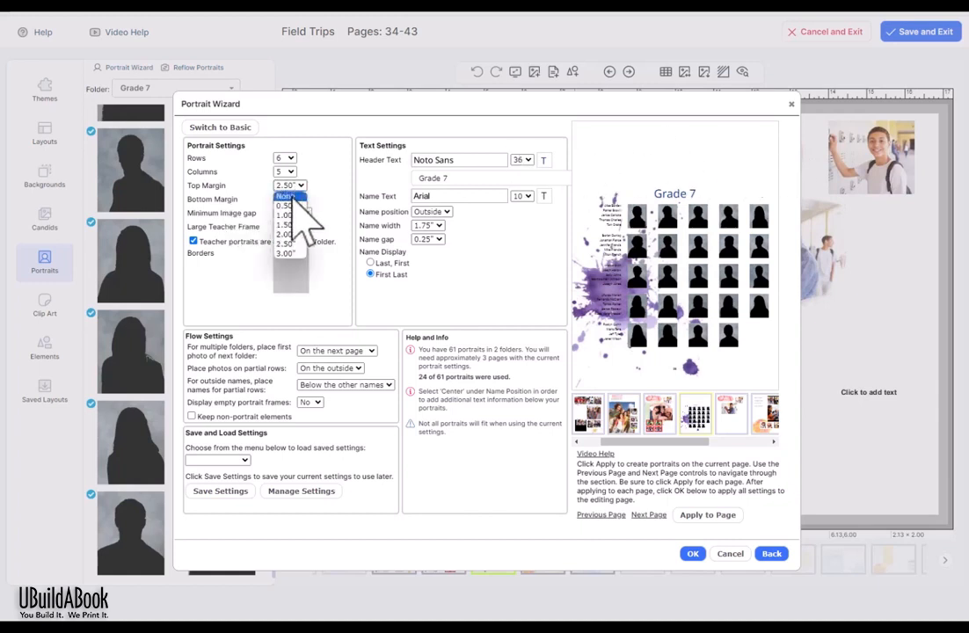
{"action": "left_click", "coordinate": [299, 216]}
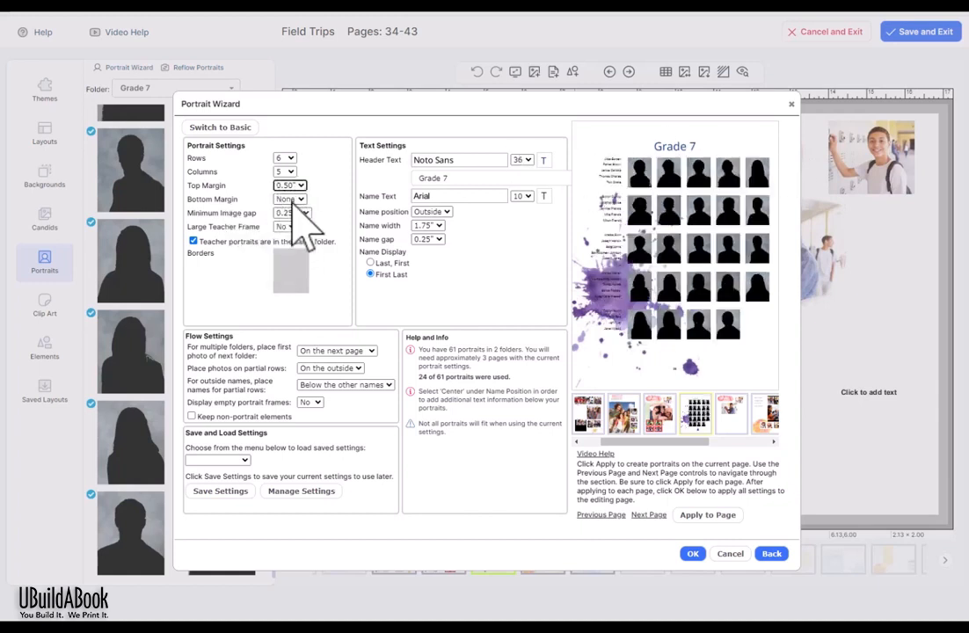
{"action": "left_click", "coordinate": [291, 199]}
{"action": "left_click", "coordinate": [293, 273]}
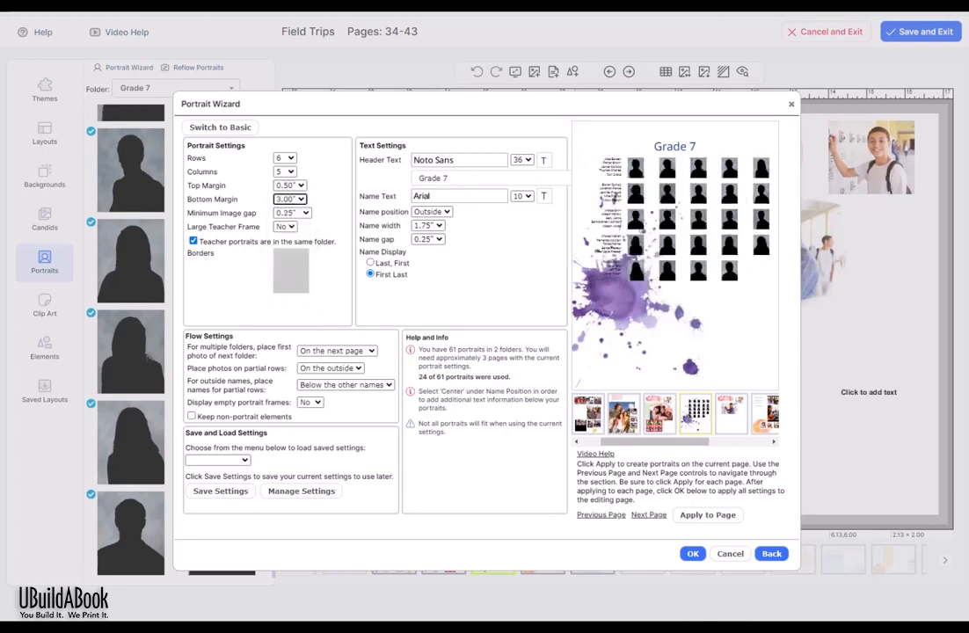
{"action": "left_click", "coordinate": [293, 213]}
{"action": "left_click", "coordinate": [285, 271]}
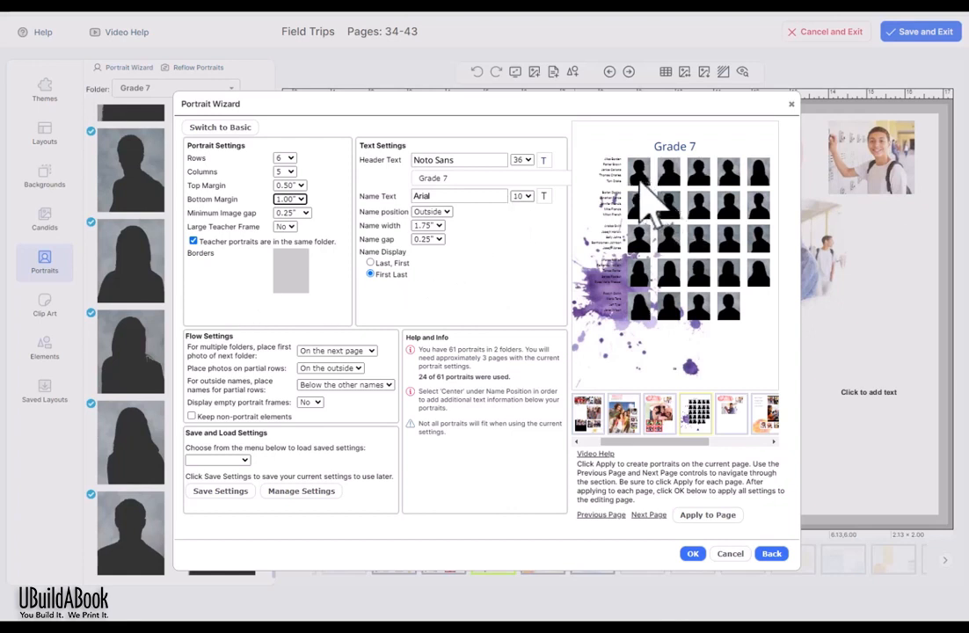
Step: Uncheck 'Teacher portraits are in the same folder' and set Large Teacher Frame to 1, 2, then No
{"action": "left_click", "coordinate": [193, 241]}
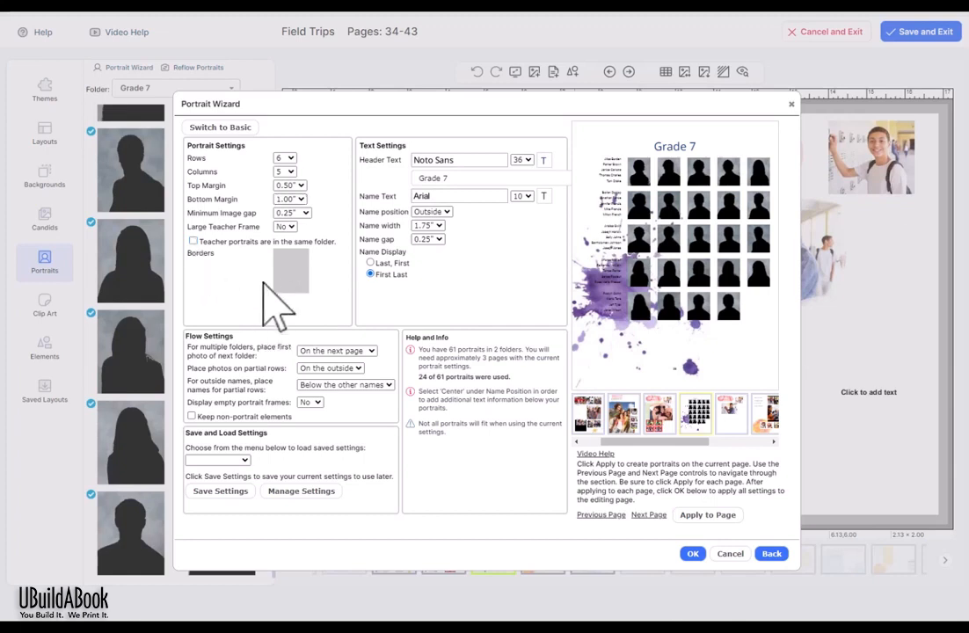
{"action": "left_click", "coordinate": [290, 226]}
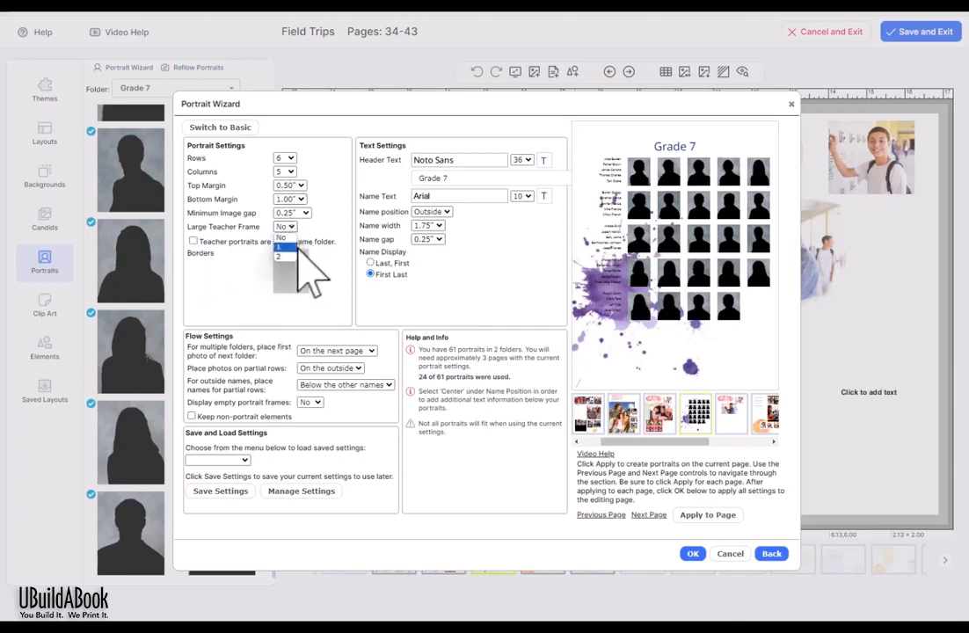
{"action": "left_click", "coordinate": [294, 248]}
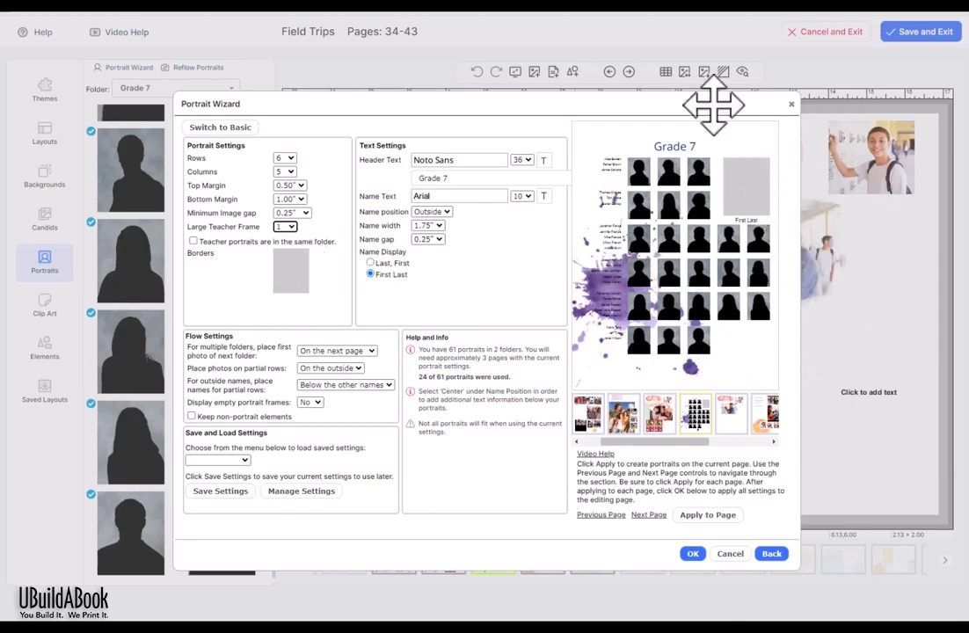
{"action": "left_click", "coordinate": [286, 227]}
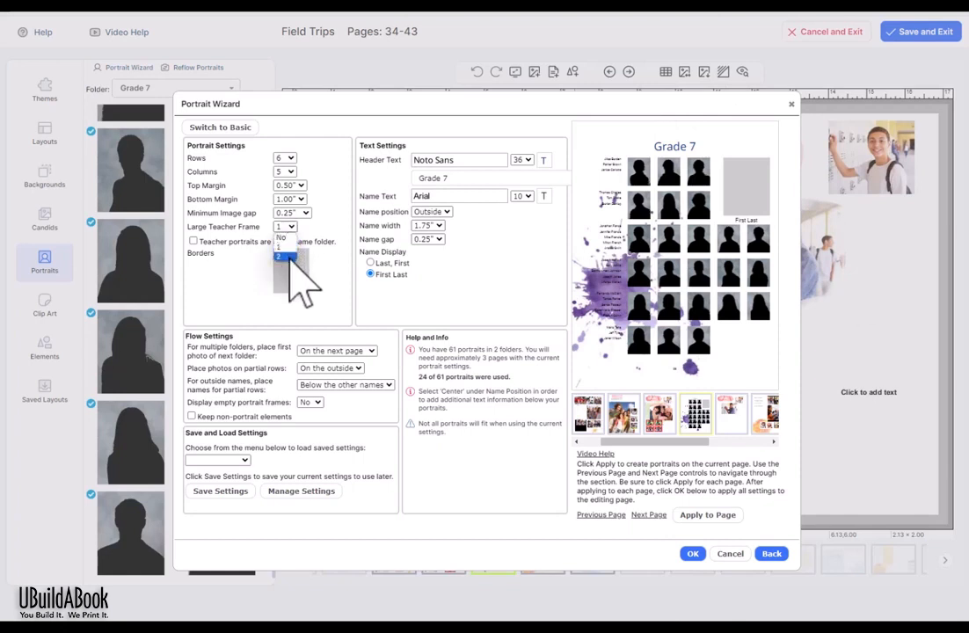
{"action": "left_click", "coordinate": [289, 255]}
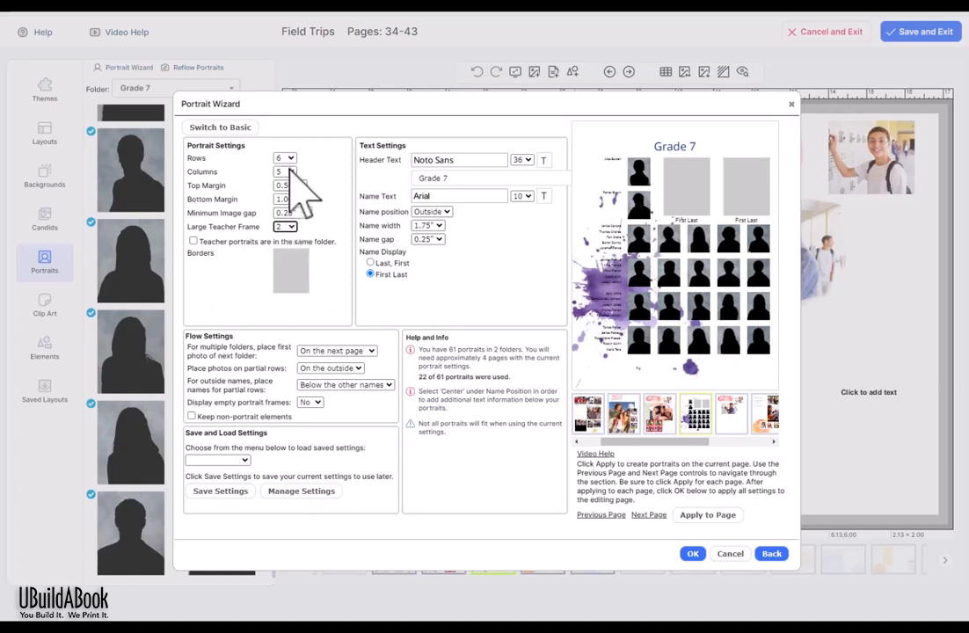
{"action": "left_click", "coordinate": [286, 227]}
{"action": "left_click", "coordinate": [283, 237]}
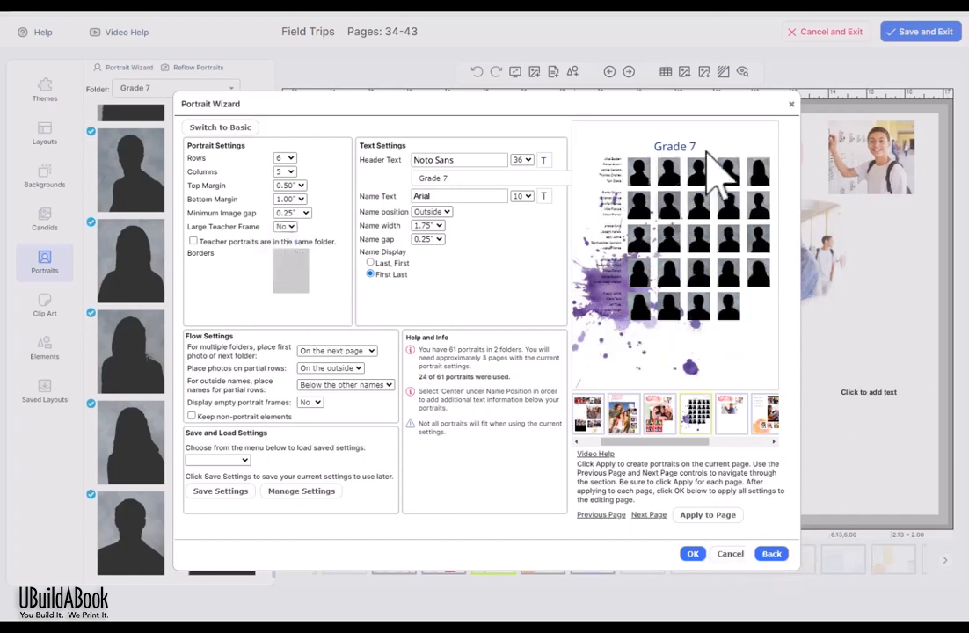
Step: Apply the Grade 8 portraits to the next two pages until all 61 are used, then close without saving settings
{"action": "left_click", "coordinate": [654, 515]}
{"action": "left_click", "coordinate": [714, 517]}
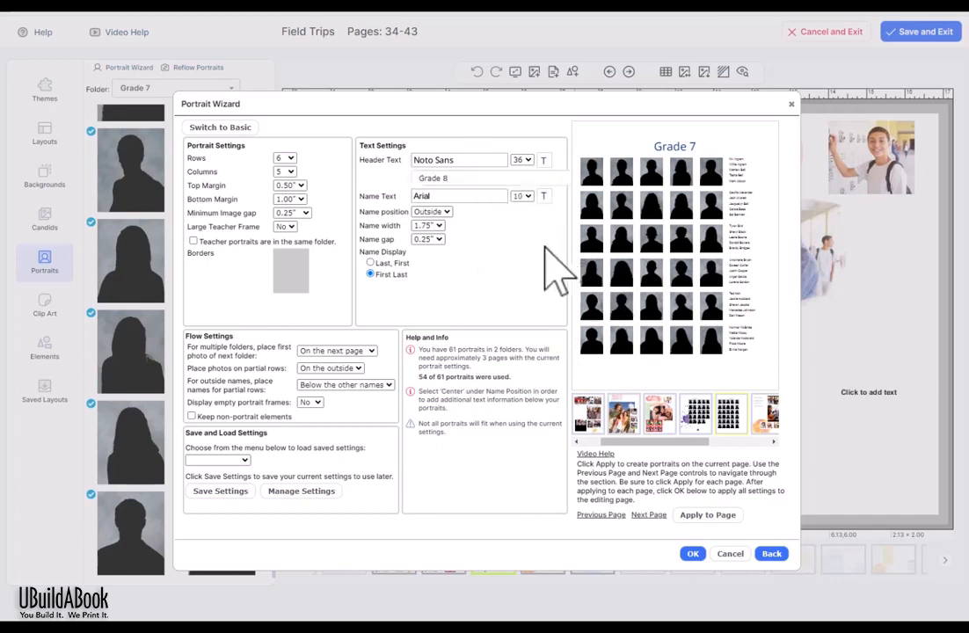
{"action": "left_click", "coordinate": [649, 515]}
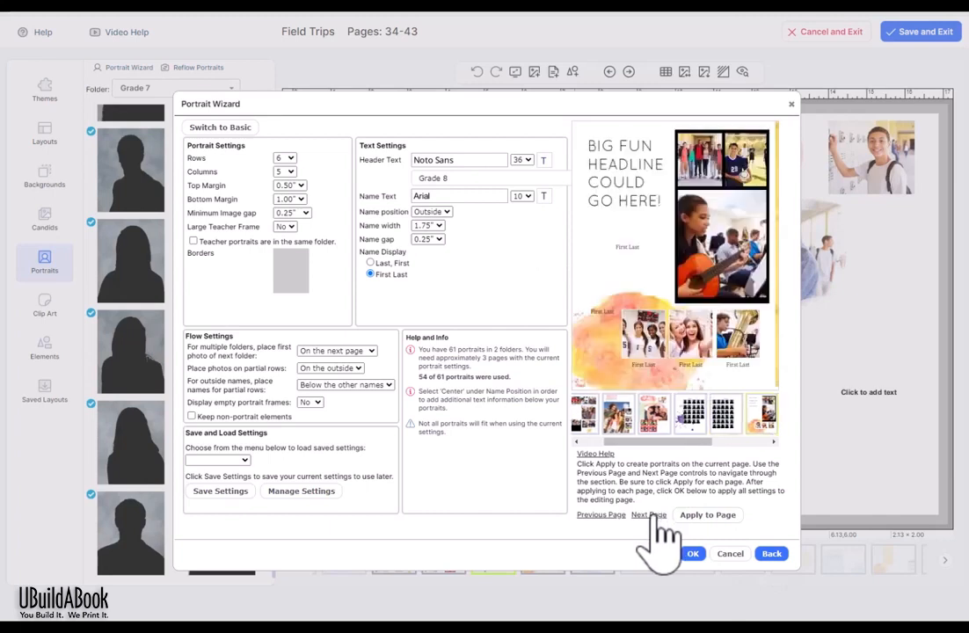
{"action": "left_click", "coordinate": [707, 515]}
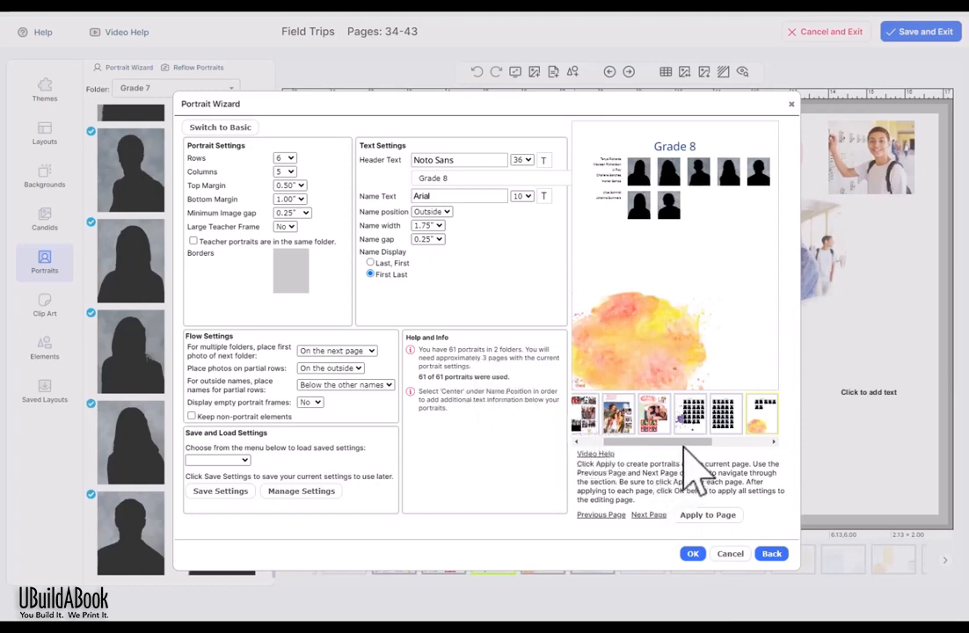
{"action": "left_click_drag", "start_coordinate": [686, 443], "coordinate": [705, 444]}
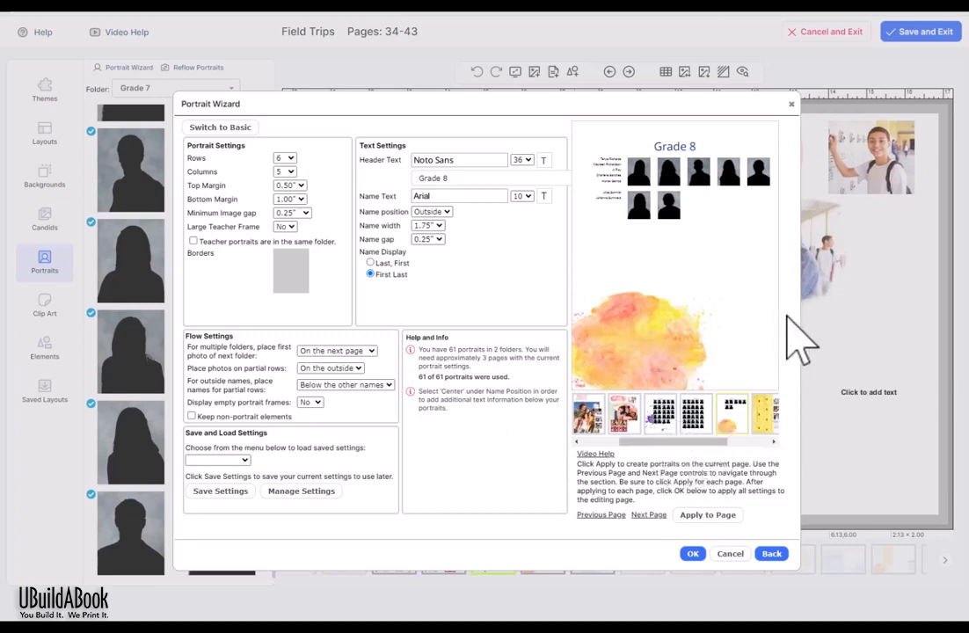
{"action": "left_click", "coordinate": [692, 554]}
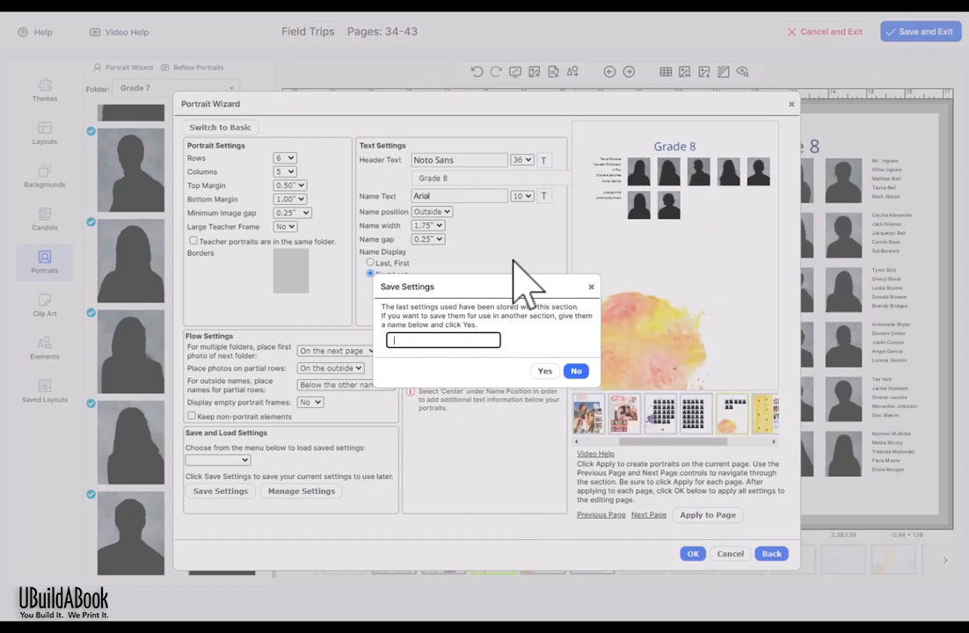
{"action": "left_click", "coordinate": [577, 371]}
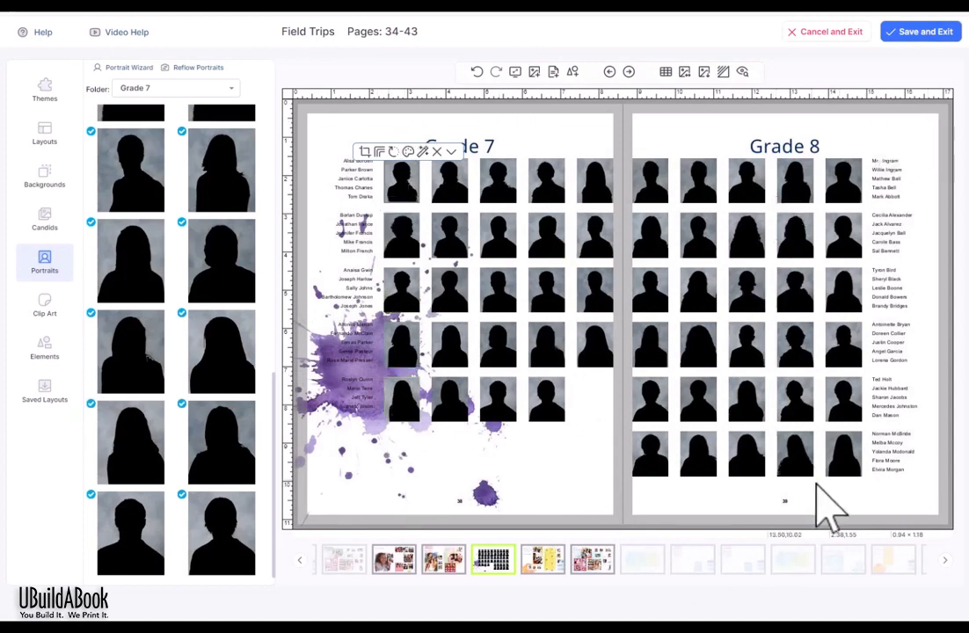
Step: Select a two-by-two block of four Grade 7 portrait frames and delete them
{"action": "left_click", "coordinate": [646, 101]}
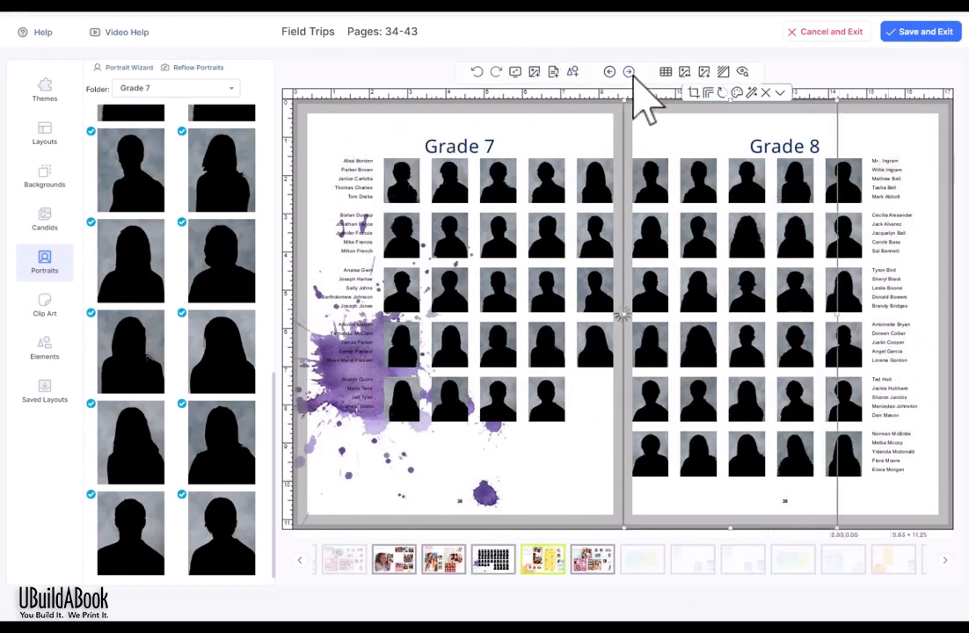
{"action": "left_click", "coordinate": [628, 73]}
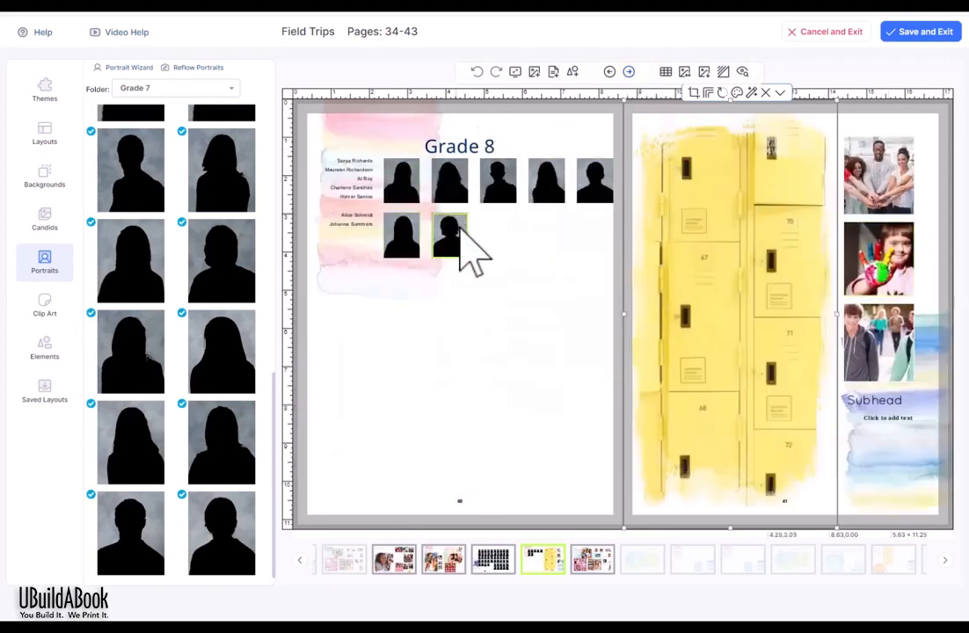
{"action": "left_click", "coordinate": [610, 72]}
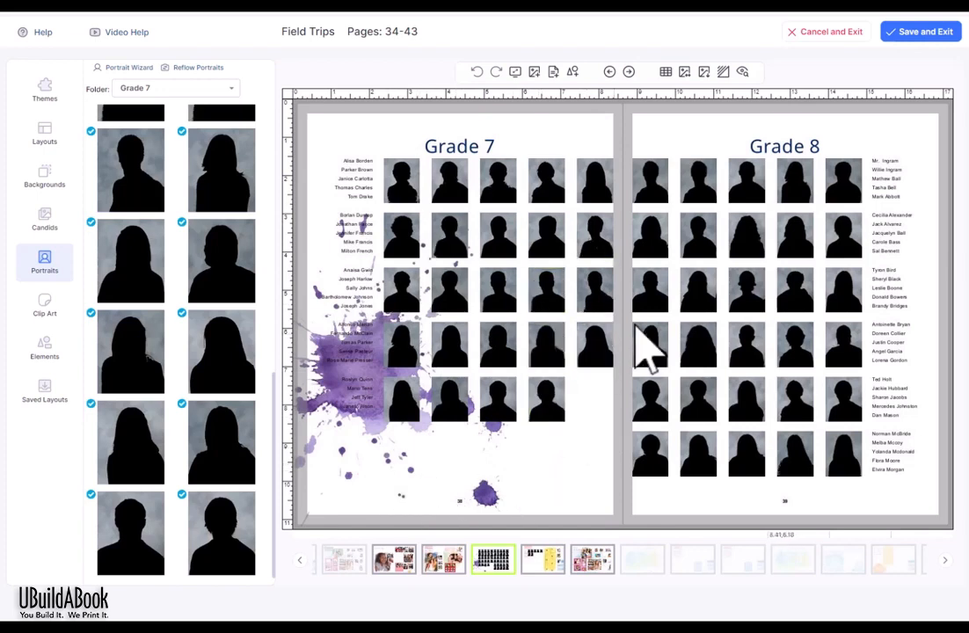
{"action": "left_click", "coordinate": [463, 241]}
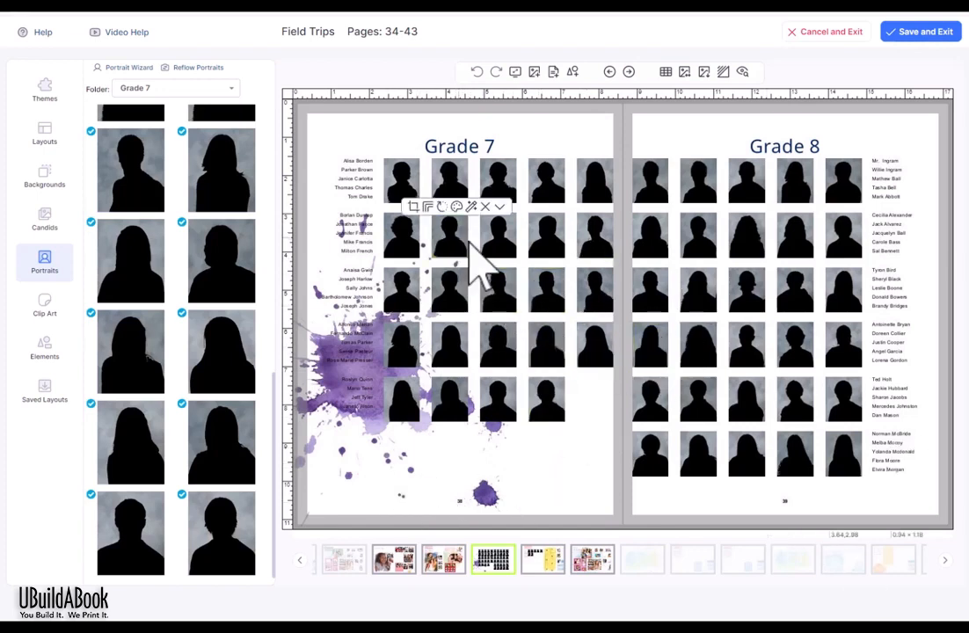
{"action": "left_click", "coordinate": [493, 234], "text": "shift"}
{"action": "left_click", "coordinate": [503, 283], "text": "shift"}
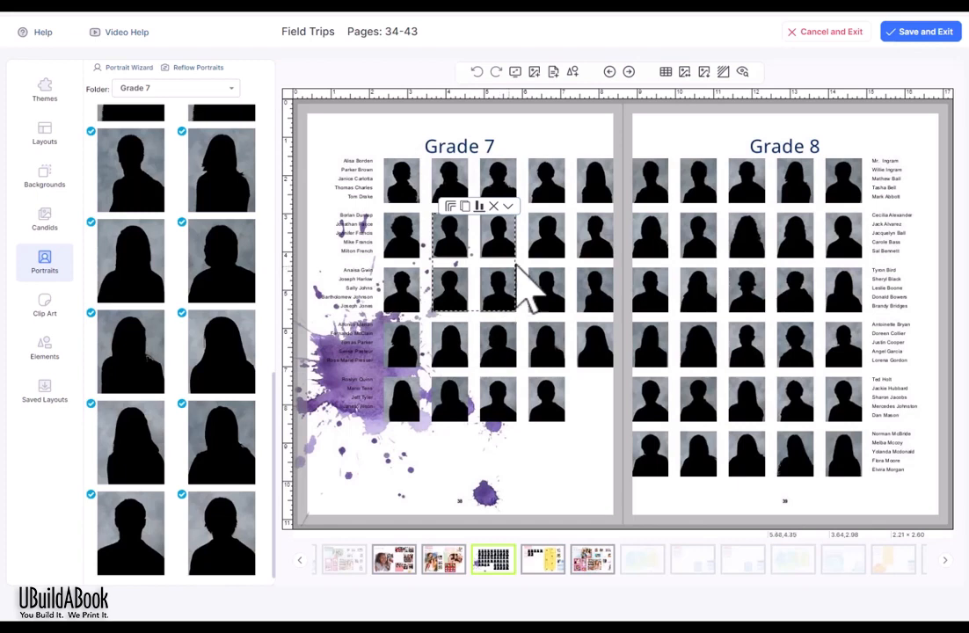
{"action": "left_click", "coordinate": [493, 208]}
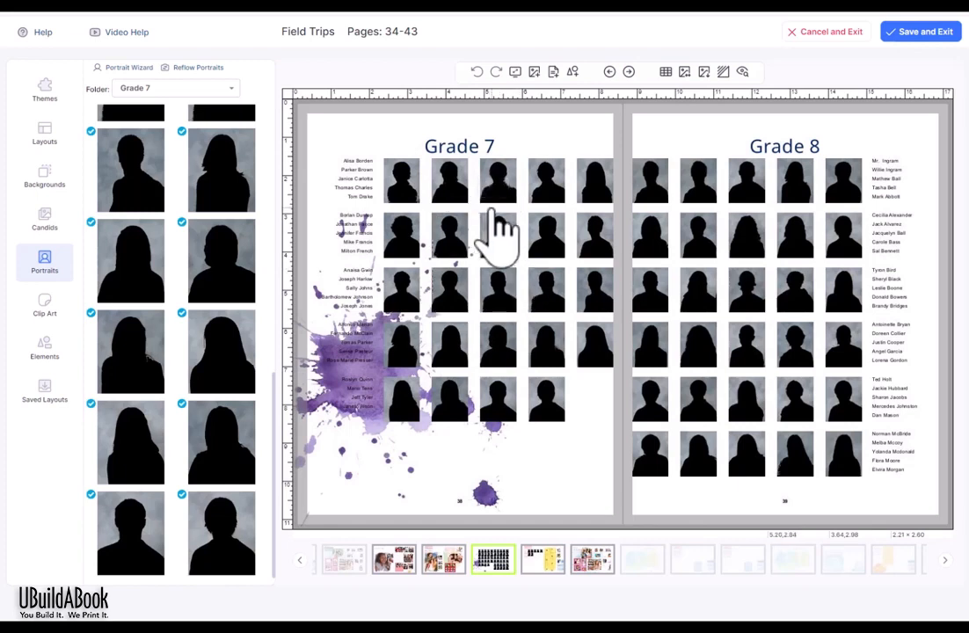
{"action": "left_click", "coordinate": [499, 230]}
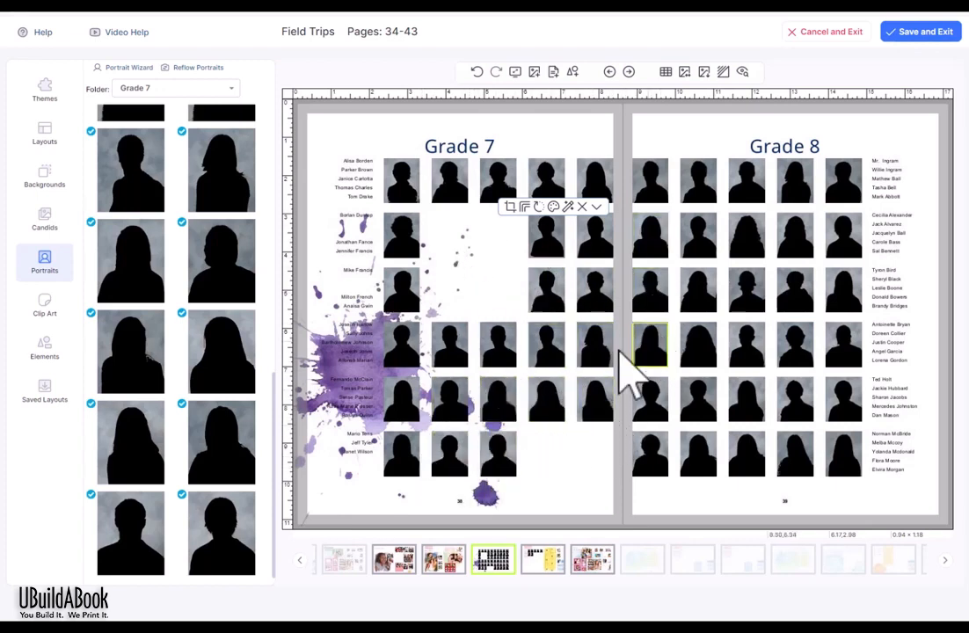
{"action": "left_click", "coordinate": [46, 352]}
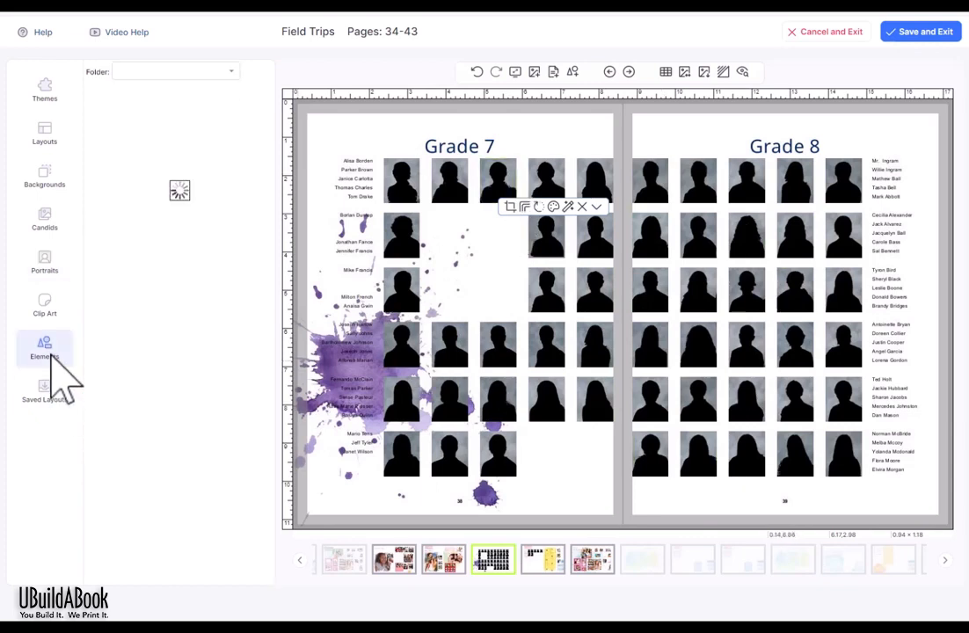
Step: Place a teal Watercolor Blotches element in the gap, with a shrunken smiling-girl candid photo over it
{"action": "left_click", "coordinate": [177, 72]}
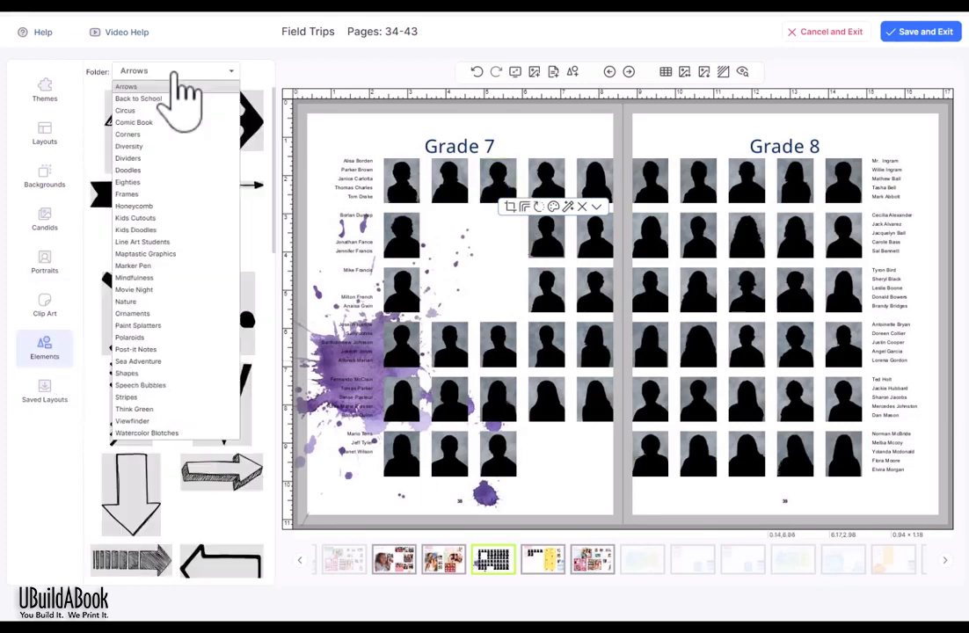
{"action": "scroll", "coordinate": [201, 189], "scroll_direction": "down", "scroll_amount": 1}
{"action": "left_click", "coordinate": [213, 421]}
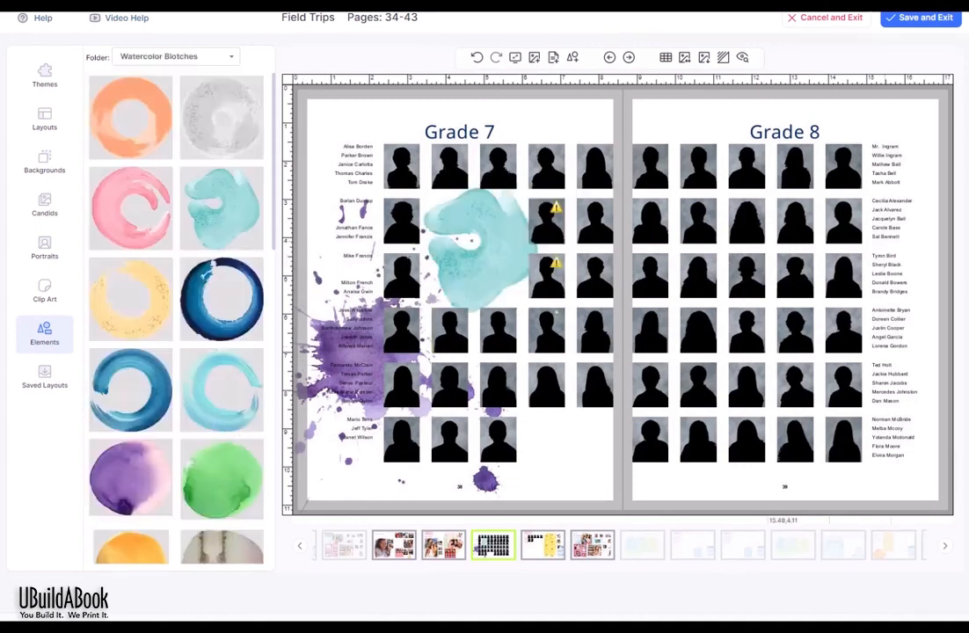
{"action": "left_click", "coordinate": [55, 211]}
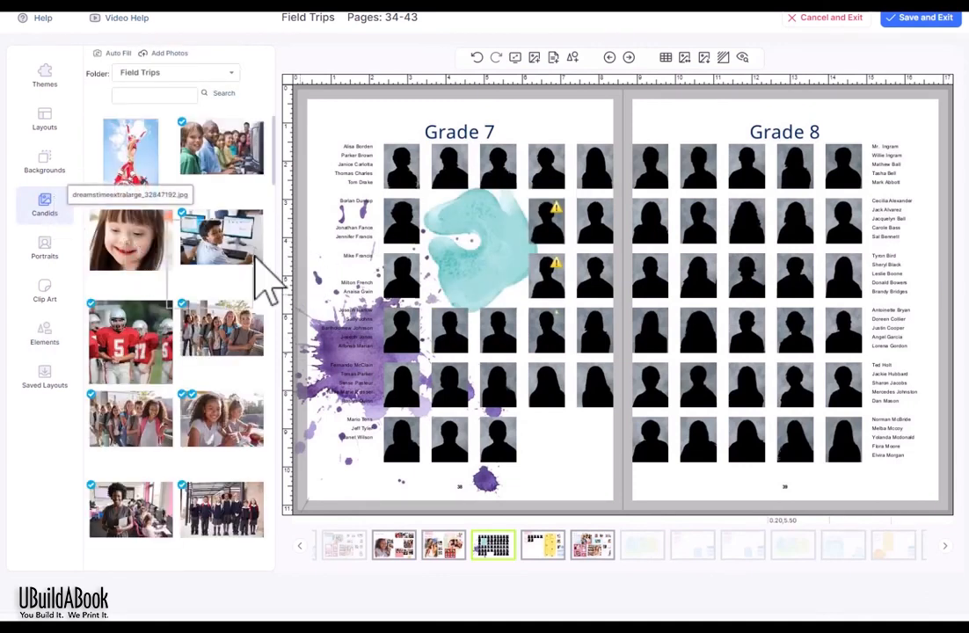
{"action": "left_click_drag", "start_coordinate": [264, 262], "coordinate": [443, 216]}
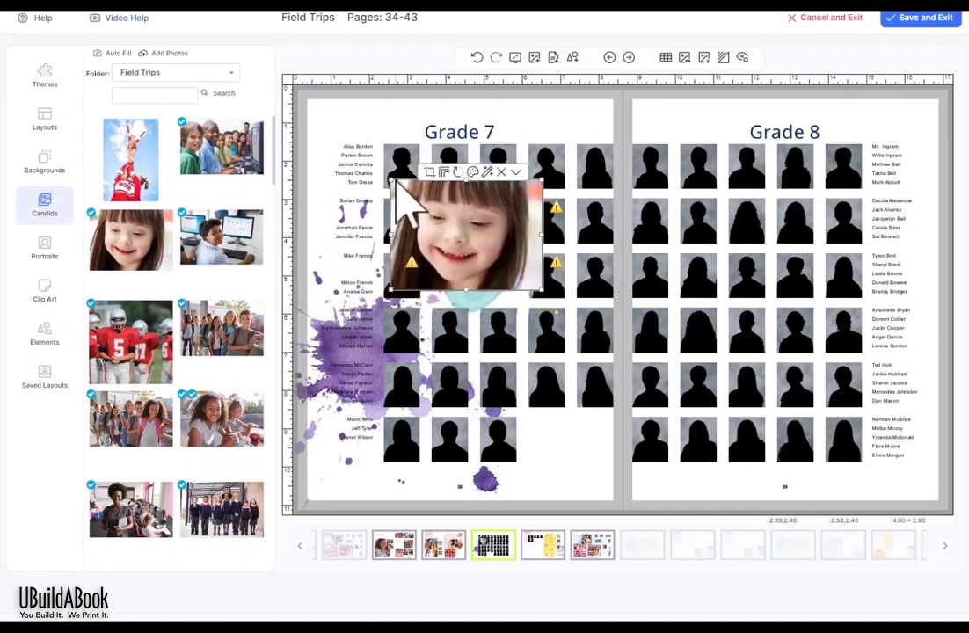
{"action": "left_click_drag", "start_coordinate": [397, 183], "coordinate": [423, 211]}
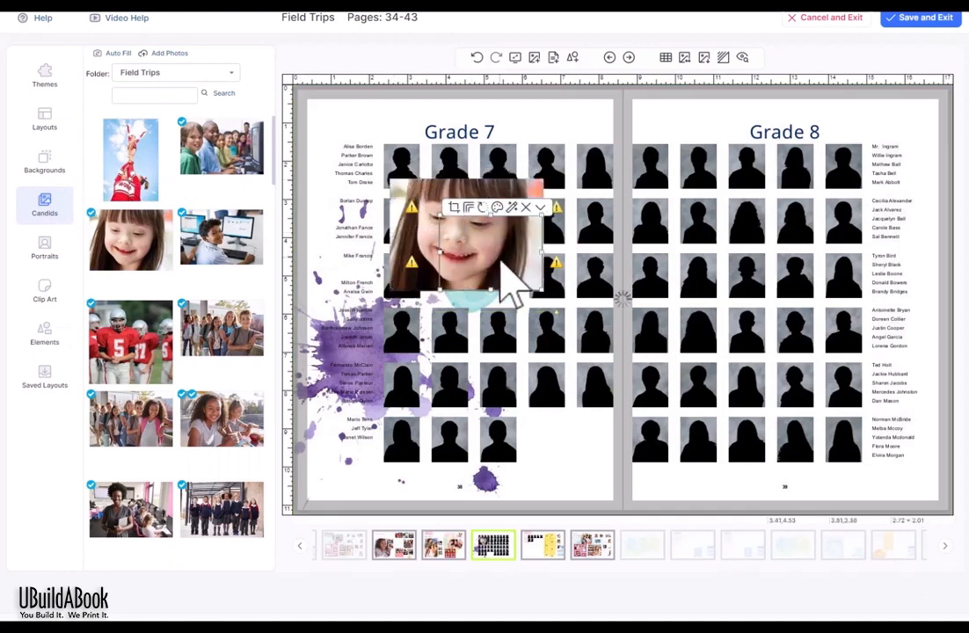
{"action": "left_click", "coordinate": [777, 139]}
{"action": "left_click", "coordinate": [785, 137]}
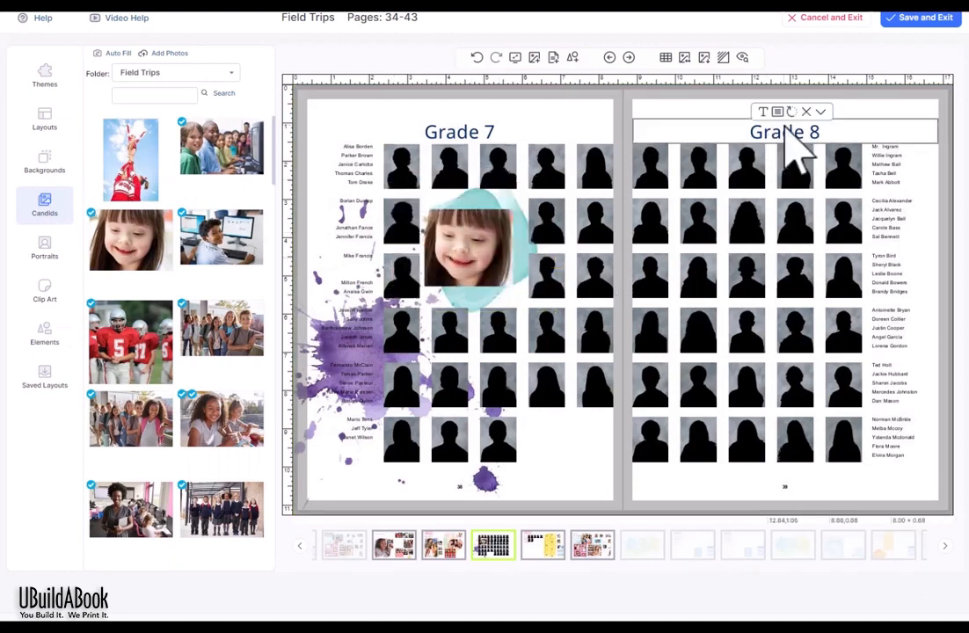
{"action": "left_click", "coordinate": [757, 165]}
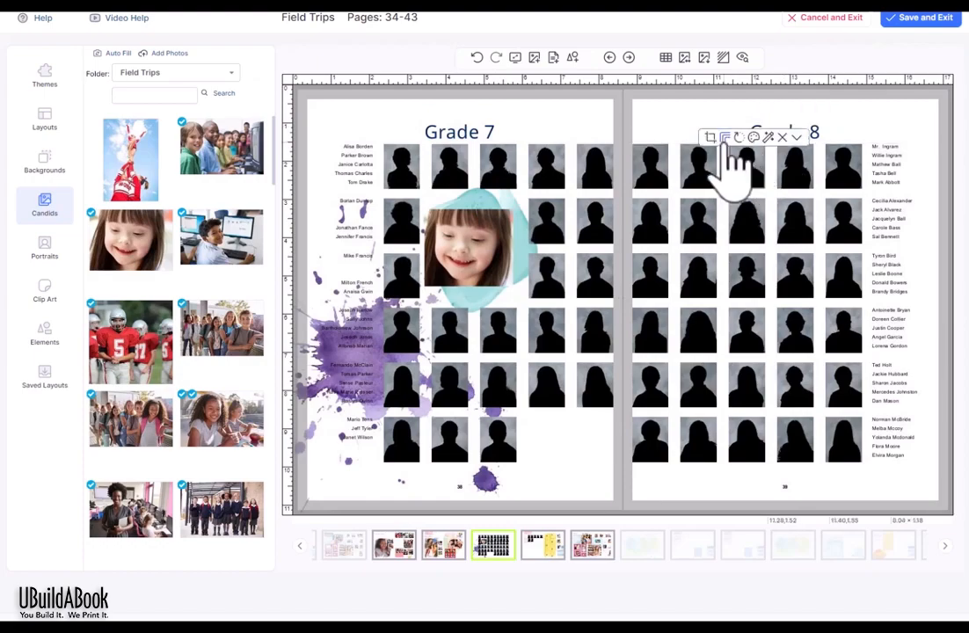
Step: Apply the film-strip edge to the portraits, then save and exit the Field Trips pages
{"action": "left_click", "coordinate": [725, 137]}
{"action": "left_click", "coordinate": [363, 190]}
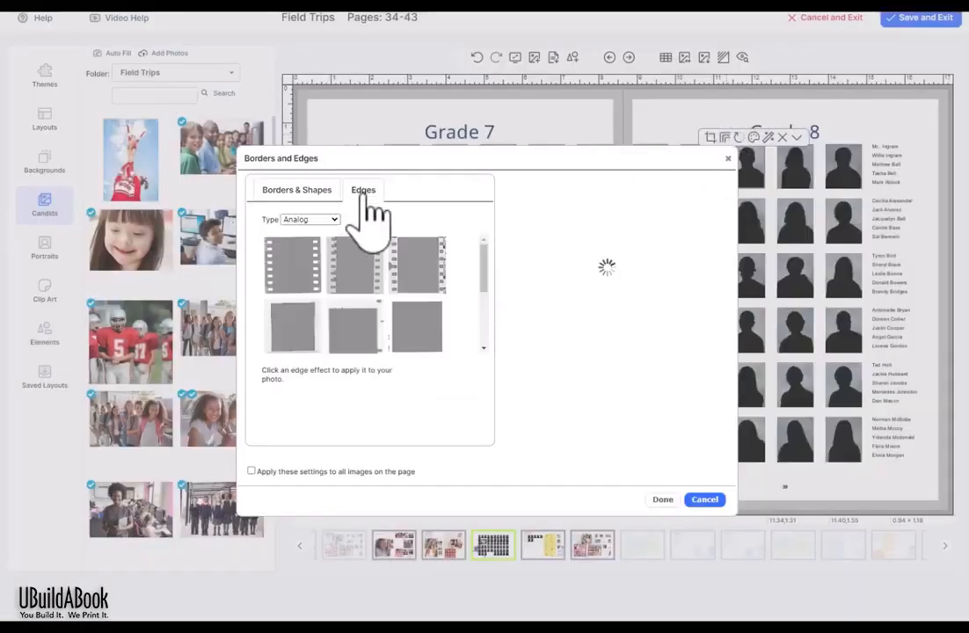
{"action": "left_click", "coordinate": [363, 264]}
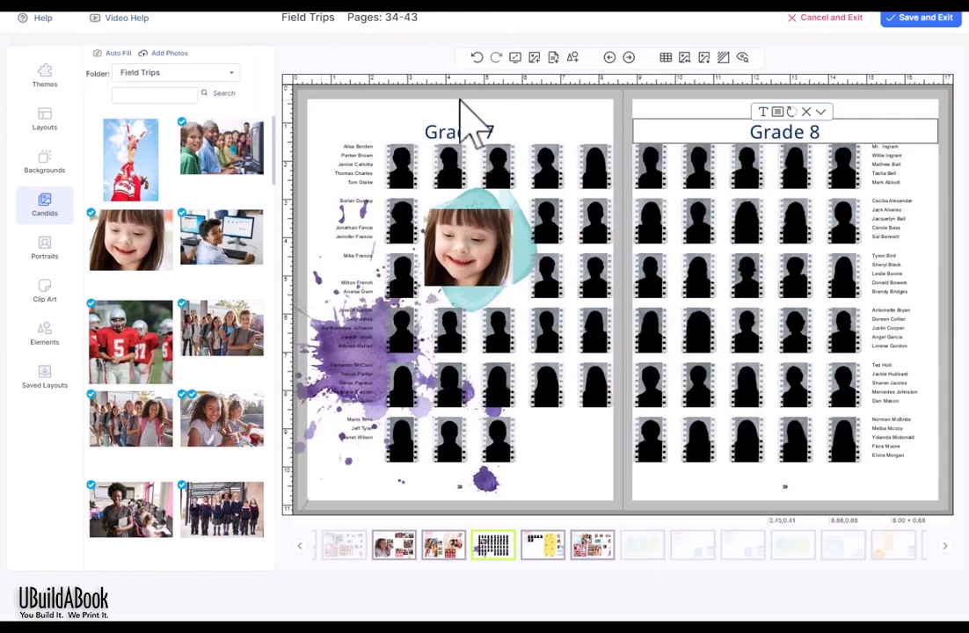
{"action": "left_click", "coordinate": [557, 132]}
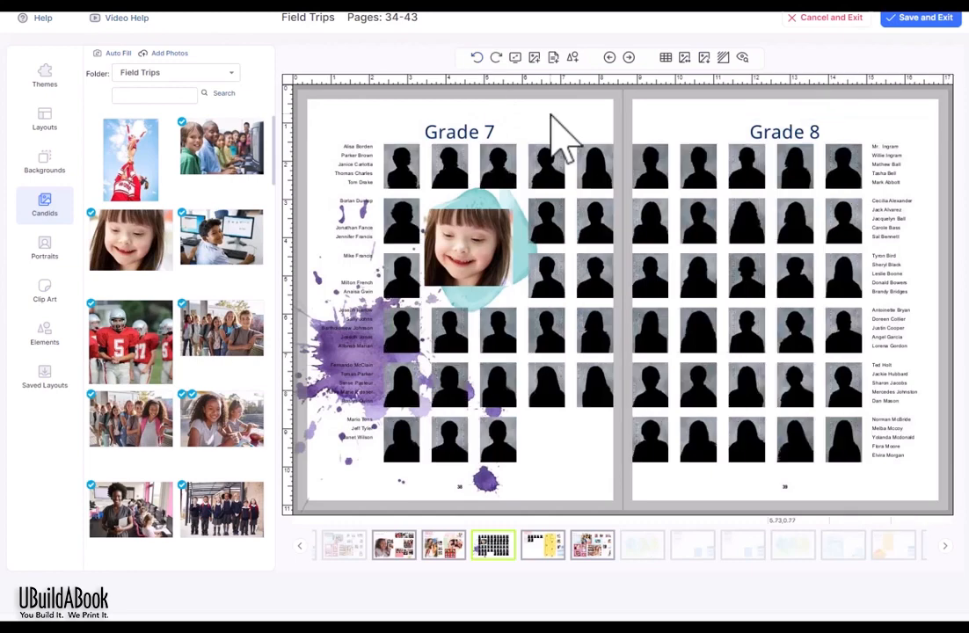
{"action": "left_click", "coordinate": [921, 19]}
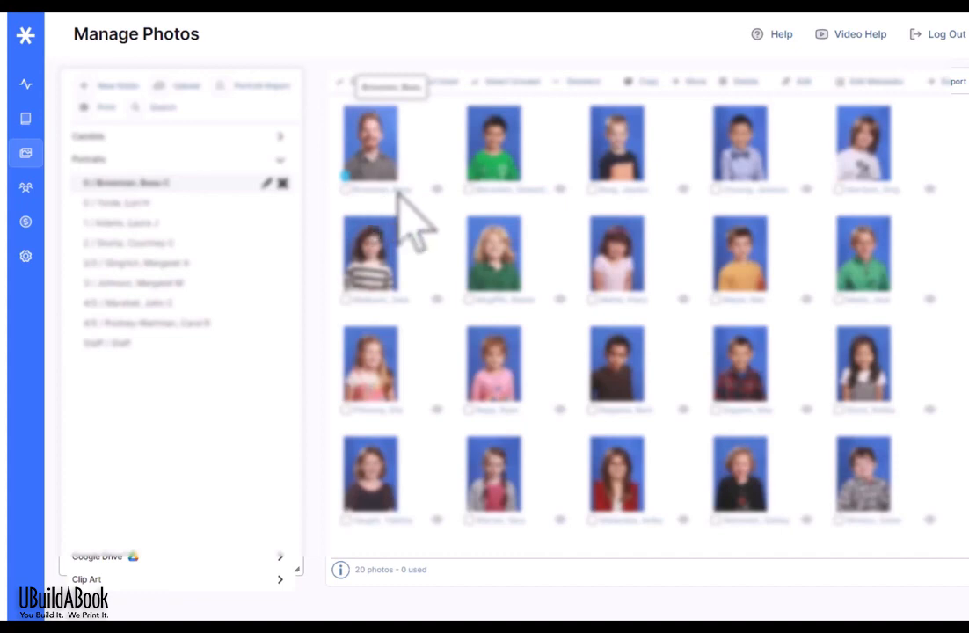
Step: Show the Candids 1st Grade folder with its 25 unused photos
{"action": "left_click", "coordinate": [214, 137]}
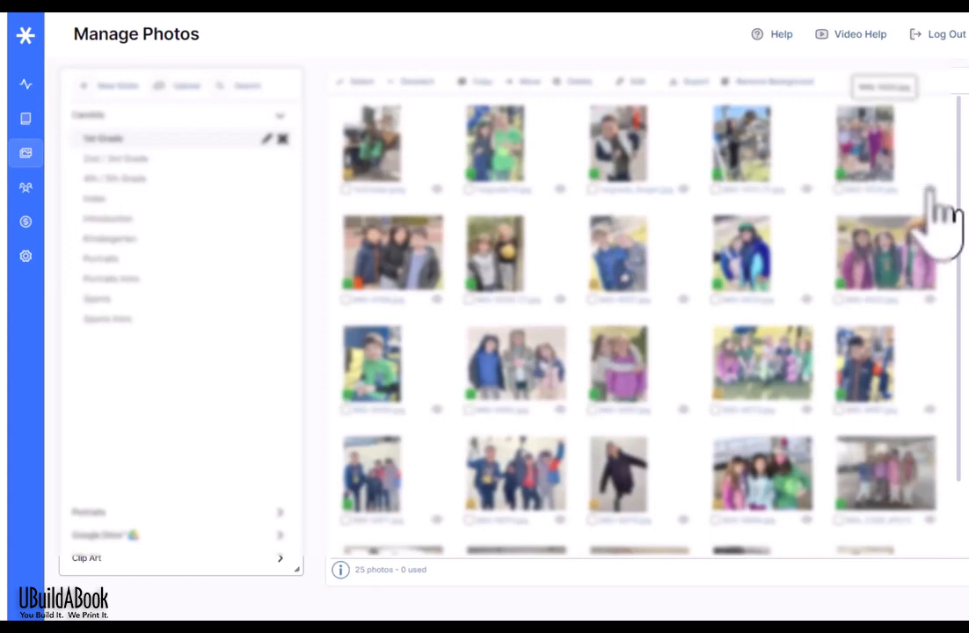
Step: Preview the five-girl group photo, move the Preview up, and review each face's tag card
{"action": "left_click", "coordinate": [930, 190]}
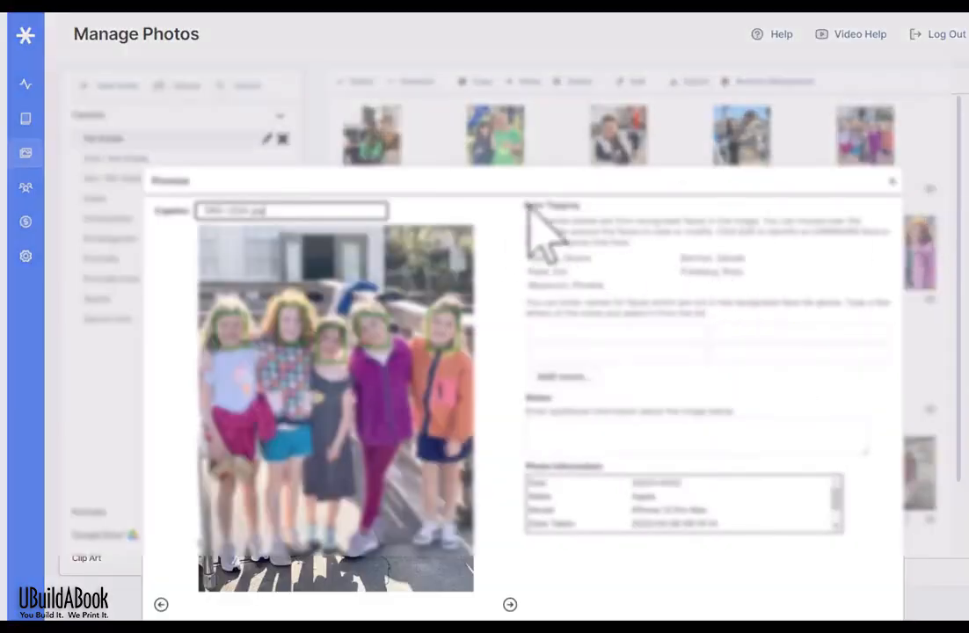
{"action": "left_click_drag", "start_coordinate": [558, 173], "coordinate": [573, 140]}
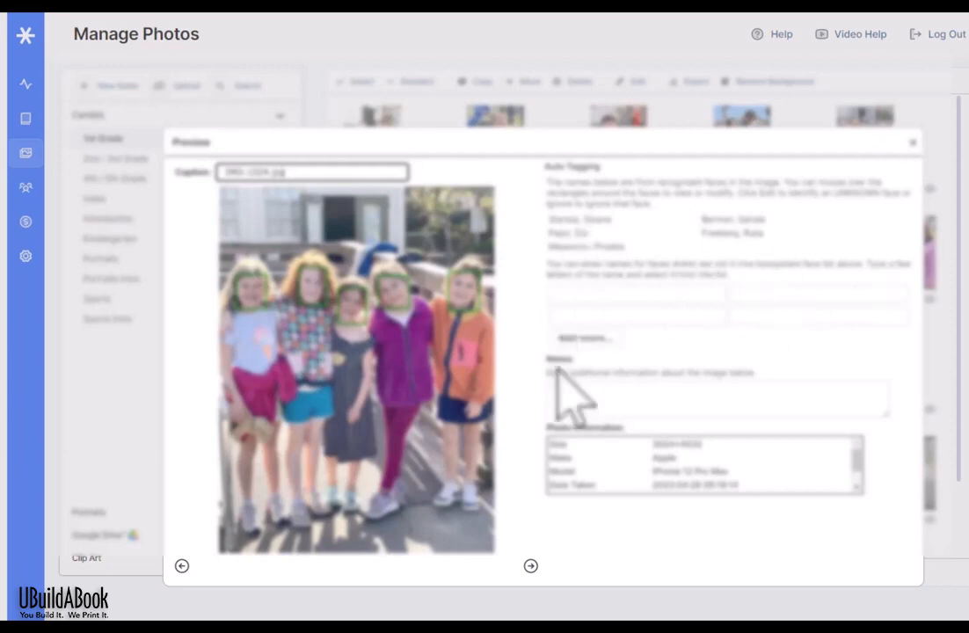
{"action": "mouse_move", "coordinate": [256, 303]}
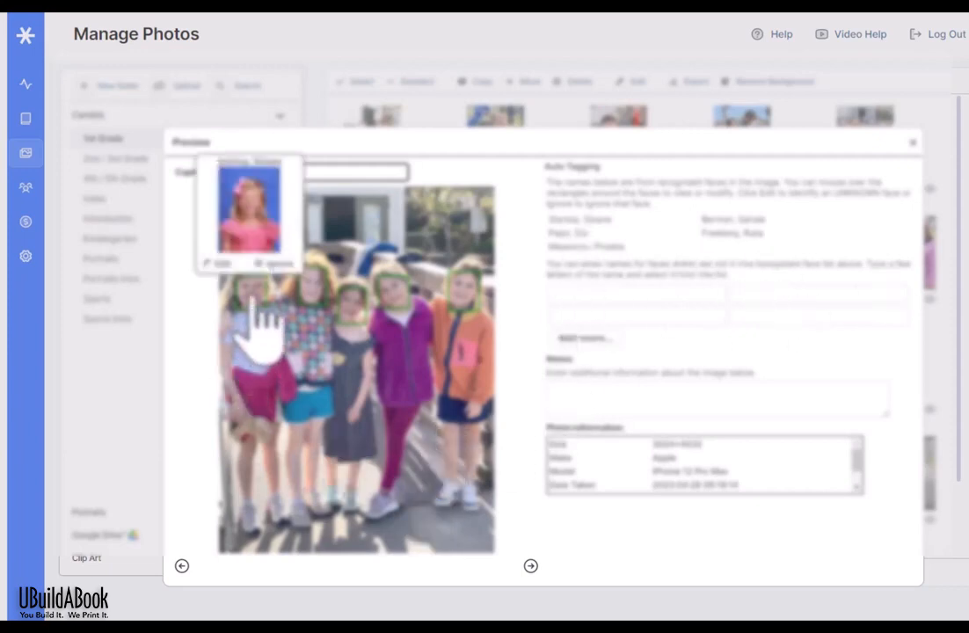
{"action": "mouse_move", "coordinate": [313, 297]}
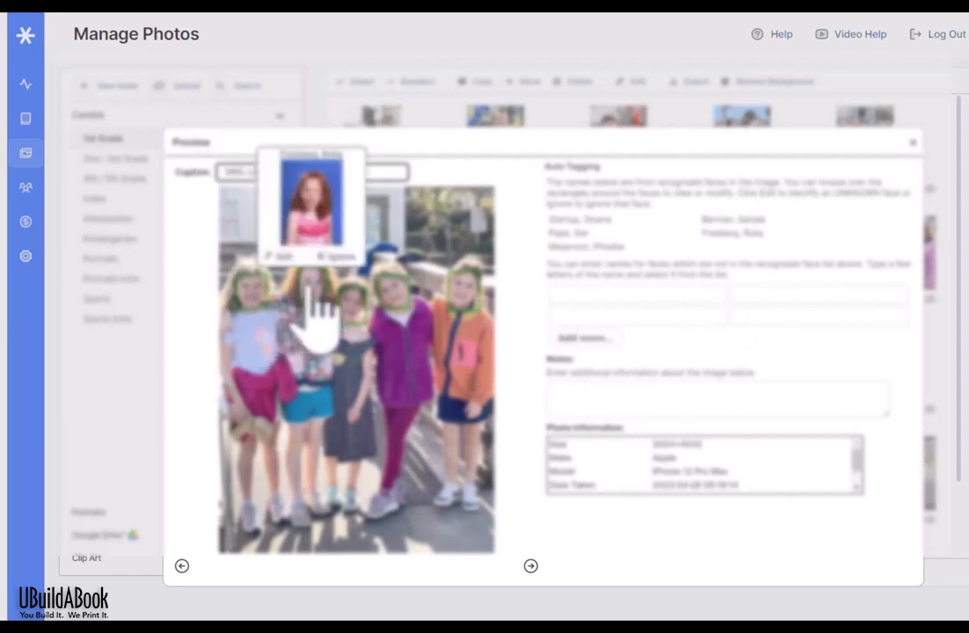
{"action": "mouse_move", "coordinate": [360, 318]}
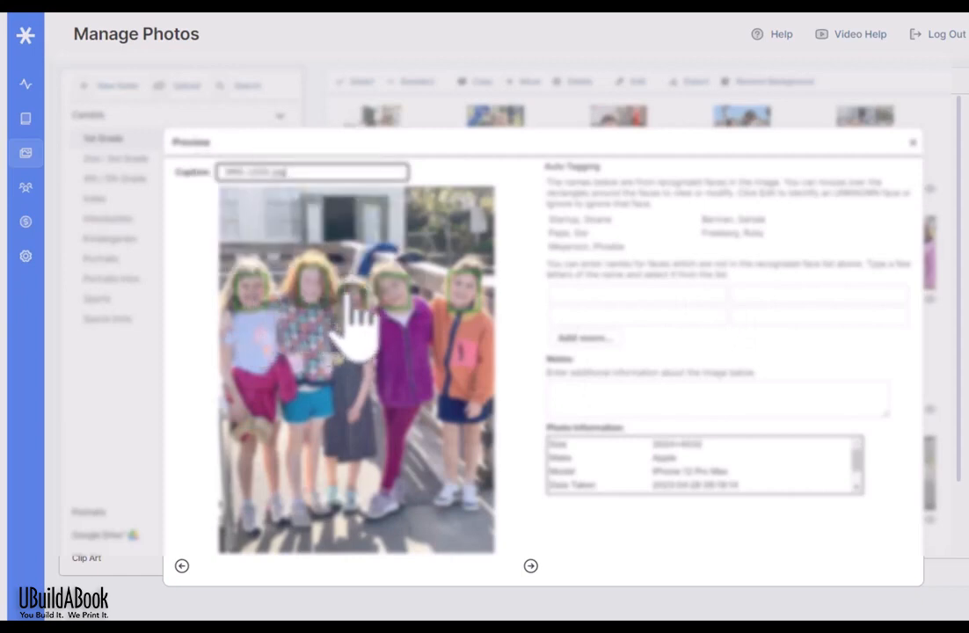
{"action": "mouse_move", "coordinate": [383, 306]}
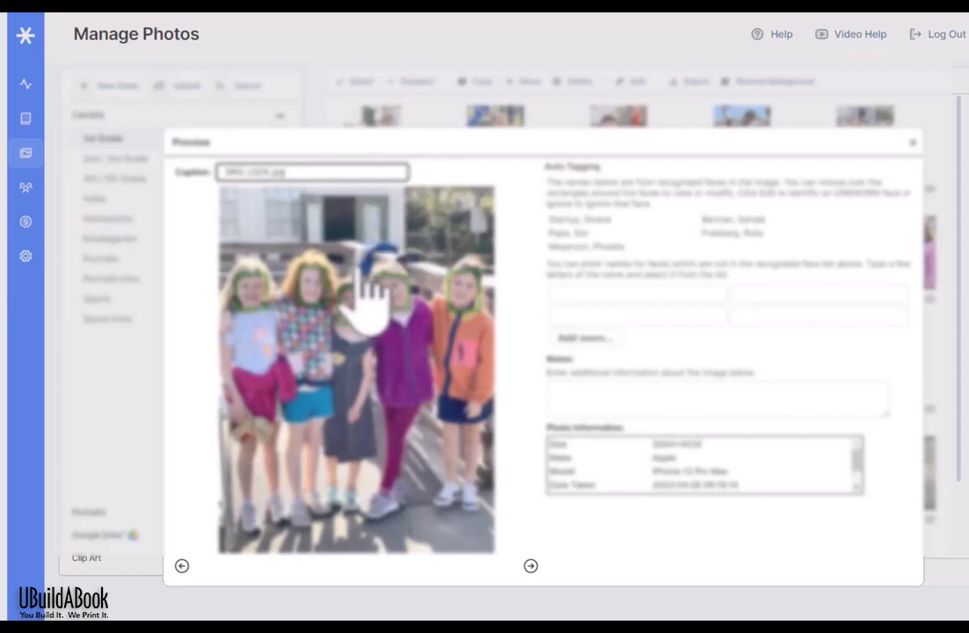
Step: Check a detected face's name editor, then advance two photos in the Preview
{"action": "left_click", "coordinate": [364, 265]}
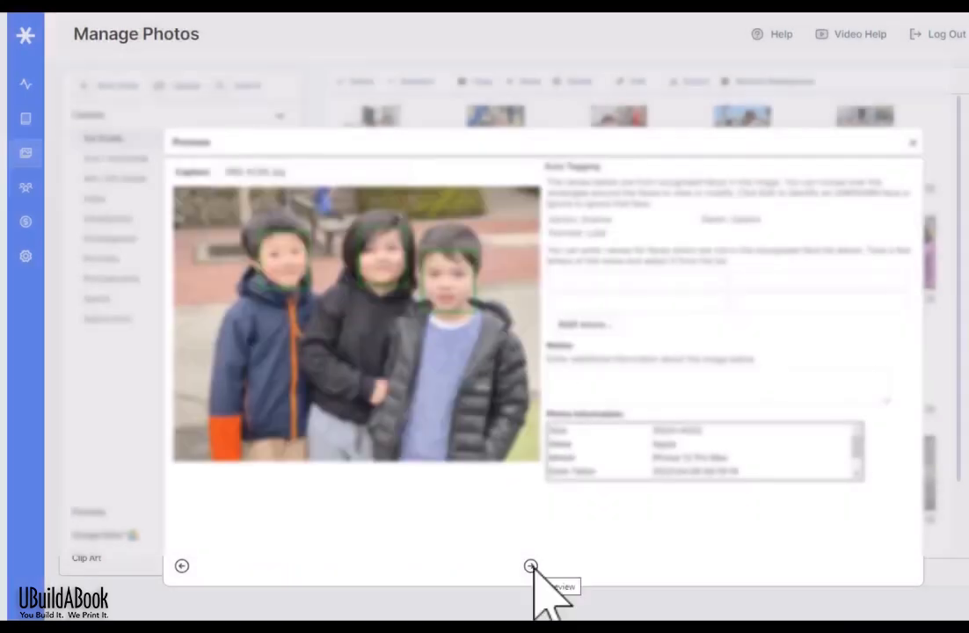
{"action": "mouse_move", "coordinate": [371, 268]}
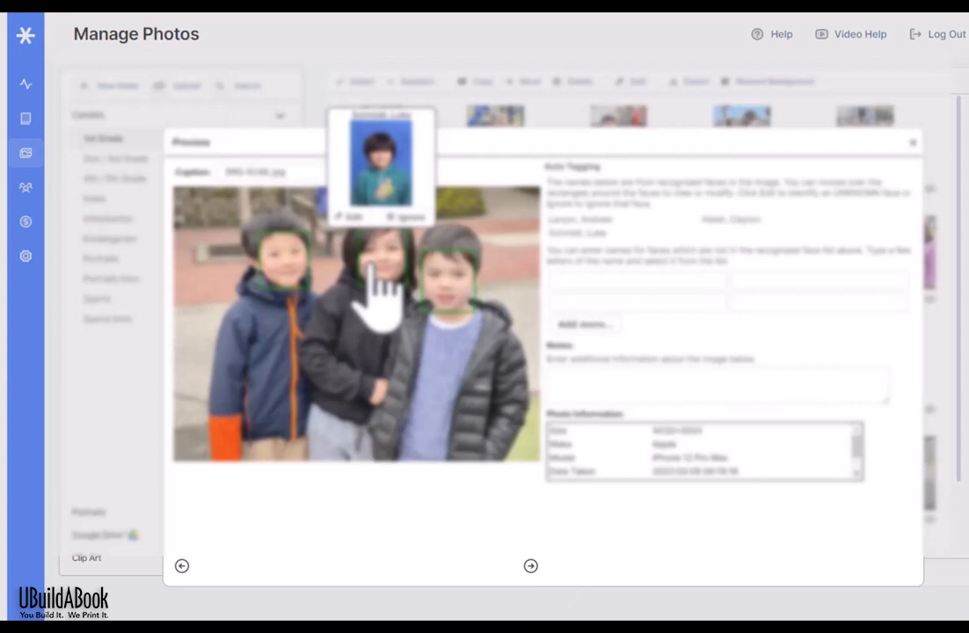
{"action": "left_click", "coordinate": [530, 565]}
{"action": "mouse_move", "coordinate": [330, 356]}
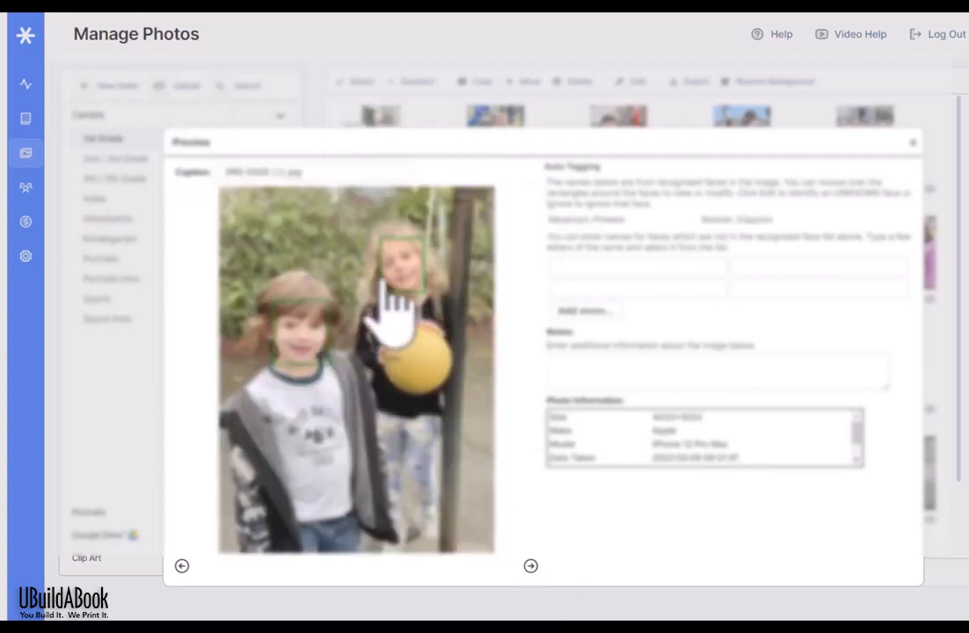
{"action": "left_click", "coordinate": [530, 566]}
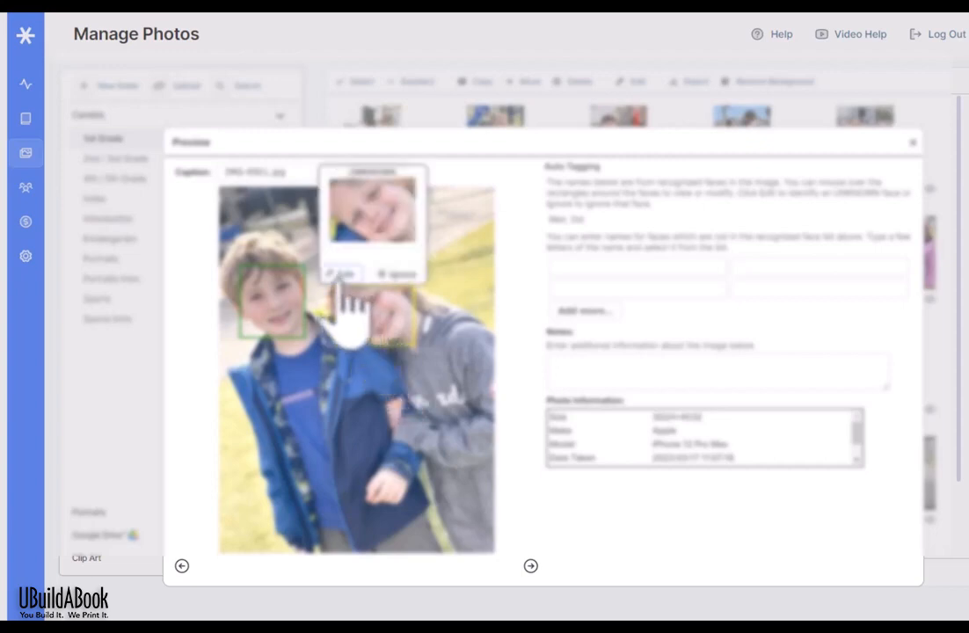
Step: Set the unidentified girl's face to ignored instead of naming it
{"action": "left_click", "coordinate": [341, 275]}
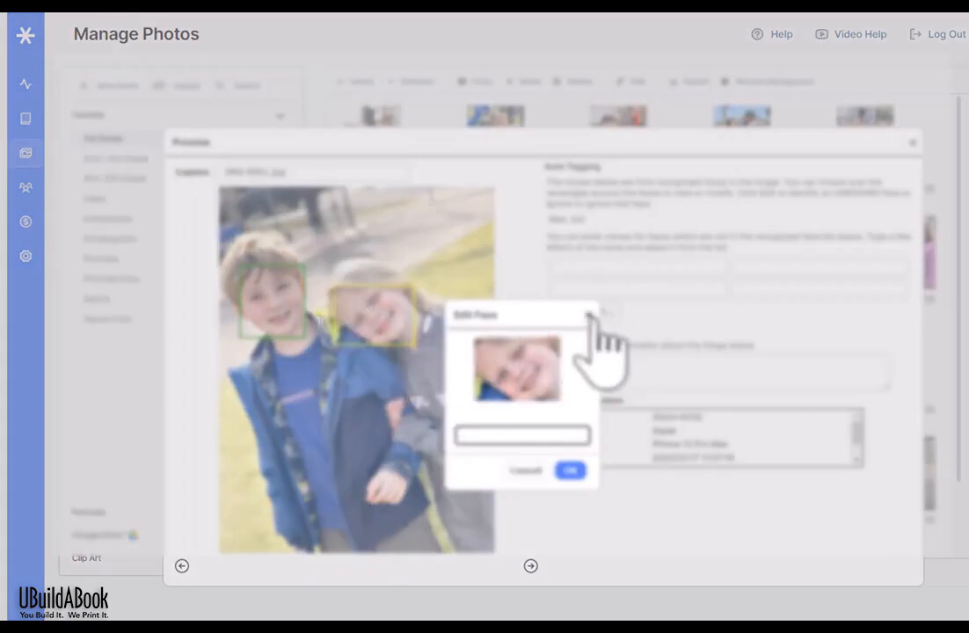
{"action": "left_click", "coordinate": [589, 314]}
{"action": "mouse_move", "coordinate": [395, 318]}
{"action": "left_click", "coordinate": [403, 277]}
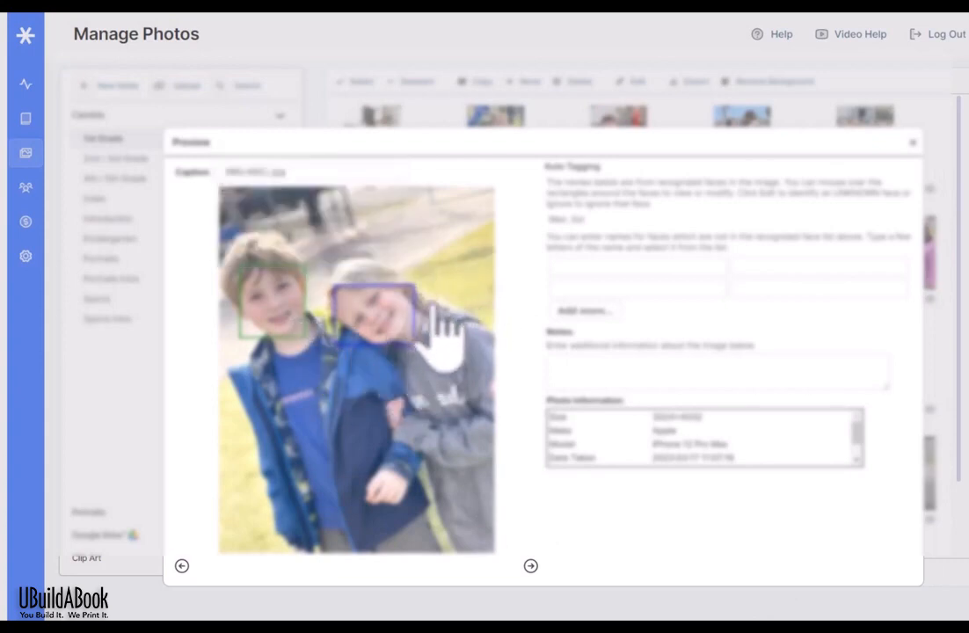
Step: Start naming an untagged face, then step through three more photos and close the Preview
{"action": "left_click", "coordinate": [607, 267]}
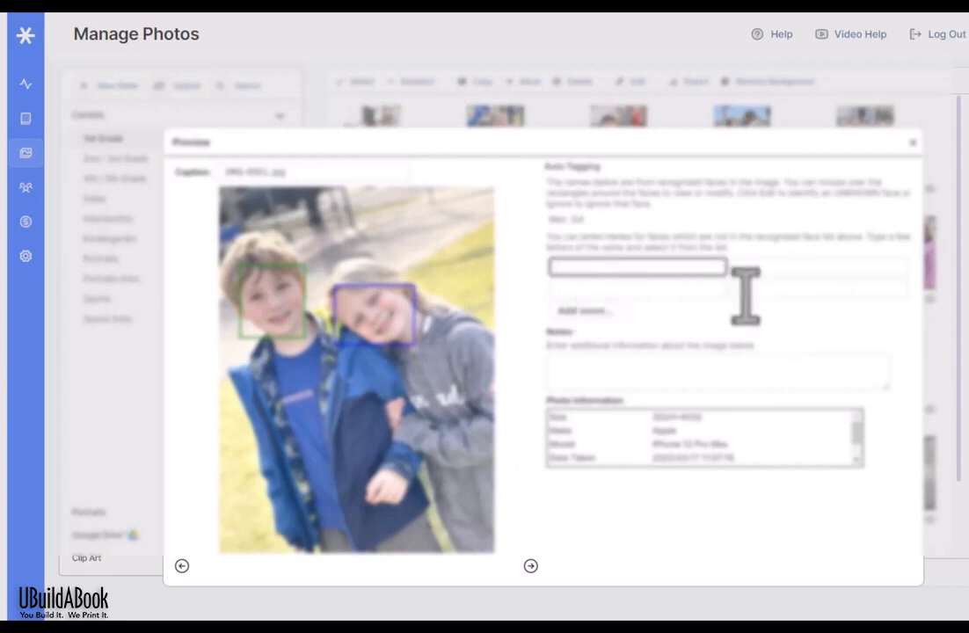
{"action": "left_click", "coordinate": [775, 342]}
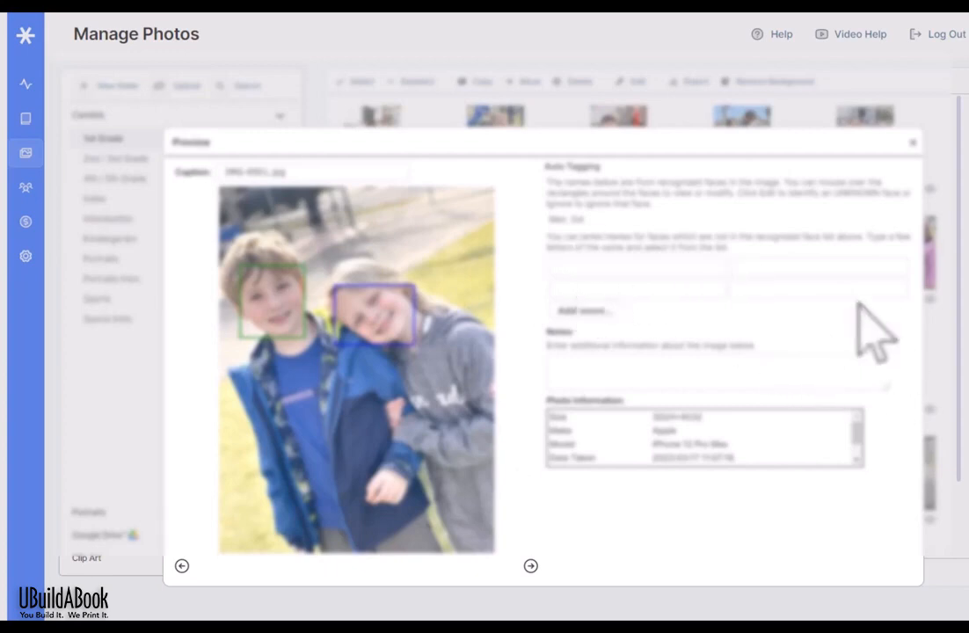
{"action": "left_click", "coordinate": [691, 266]}
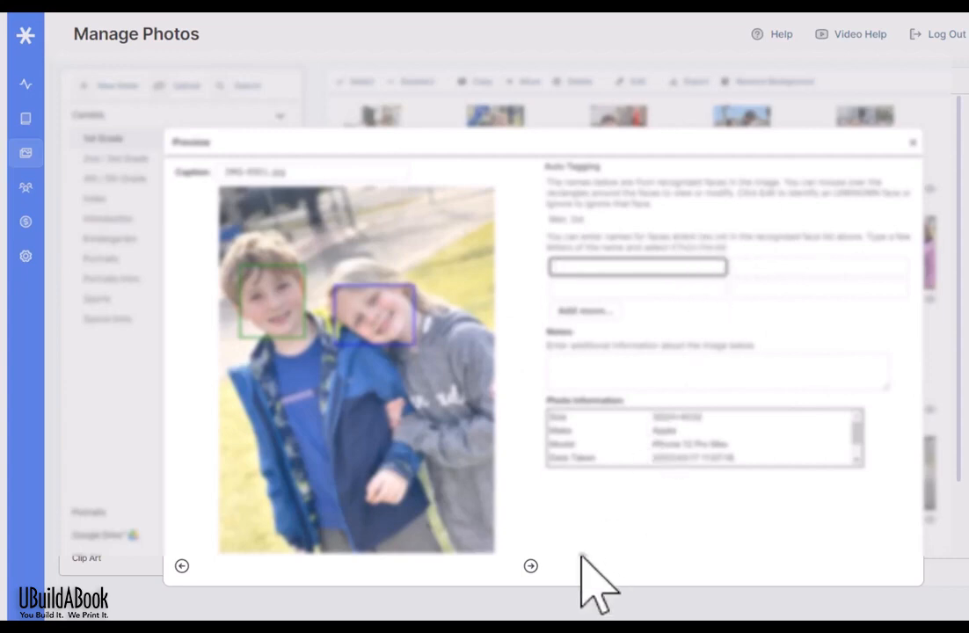
{"action": "left_click", "coordinate": [530, 566]}
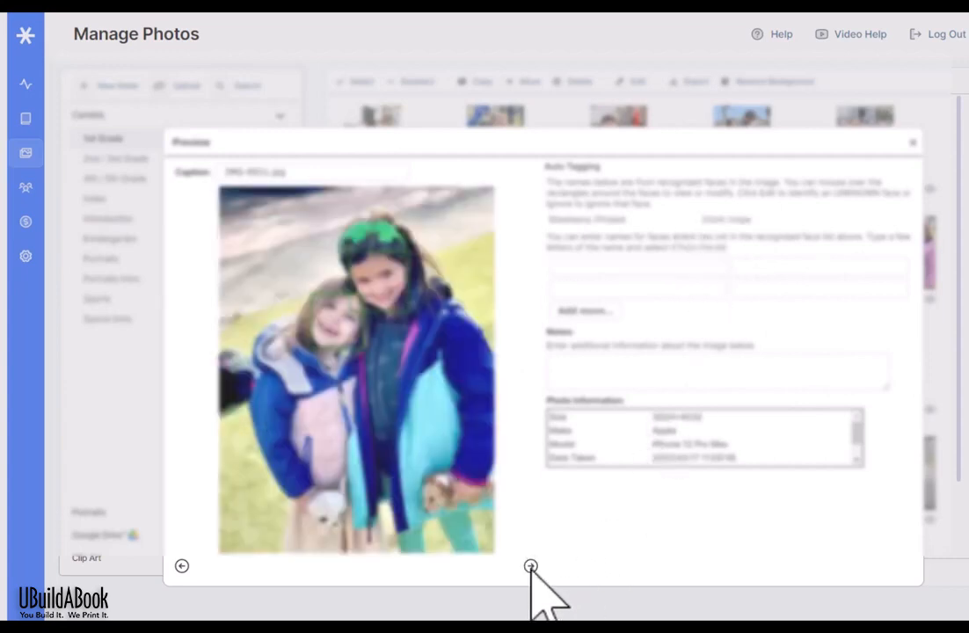
{"action": "left_click", "coordinate": [530, 566]}
{"action": "left_click", "coordinate": [530, 566]}
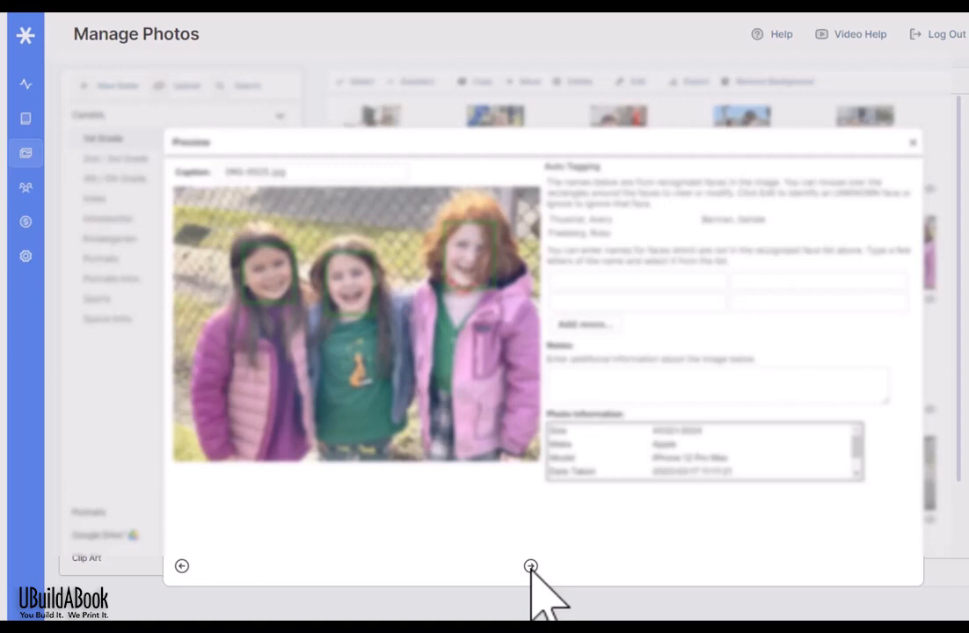
{"action": "left_click", "coordinate": [320, 35]}
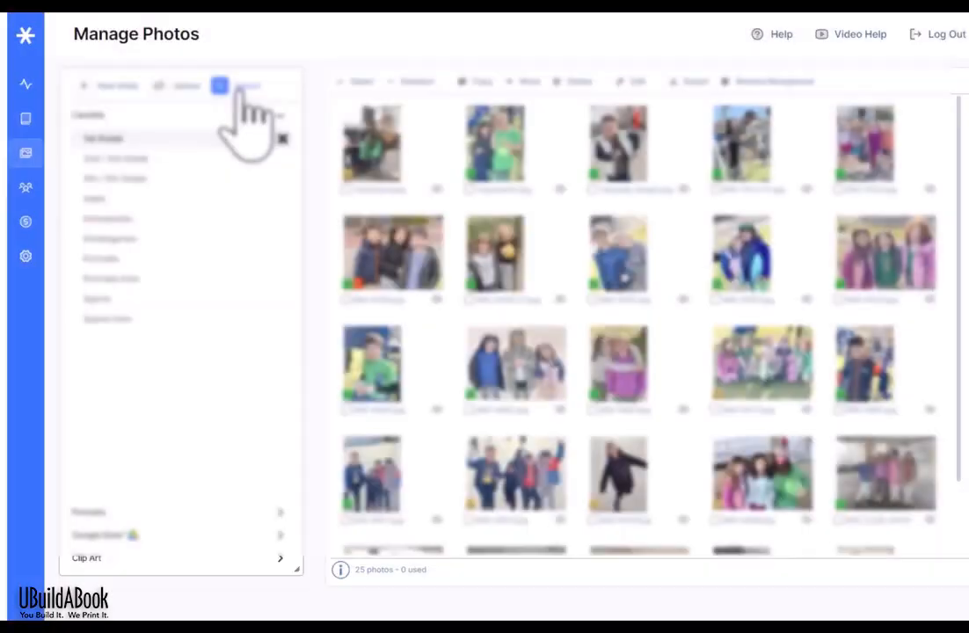
{"action": "left_click", "coordinate": [241, 91]}
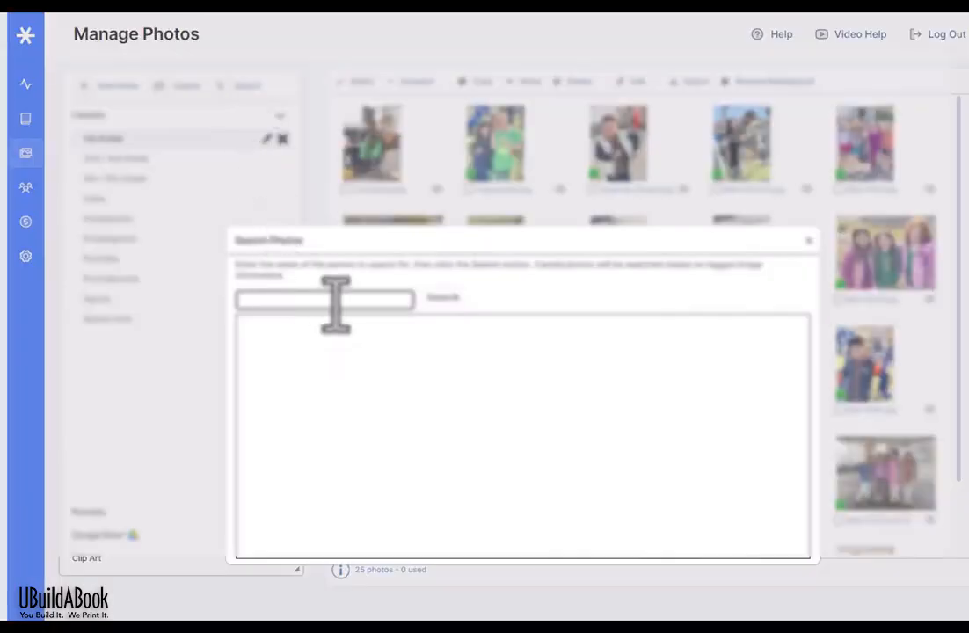
{"action": "type", "text": "mar"}
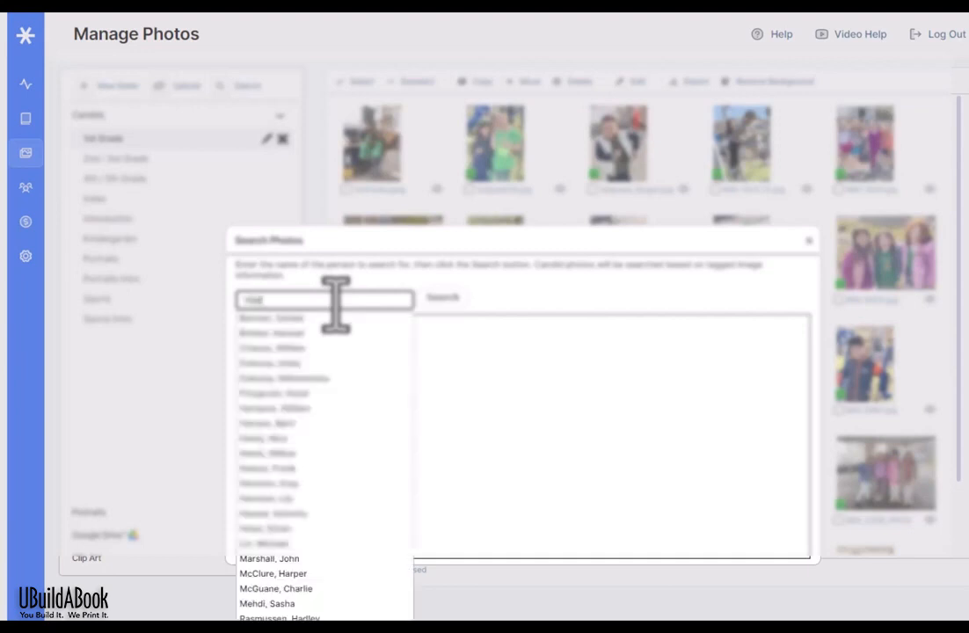
{"action": "type", "text": "l"}
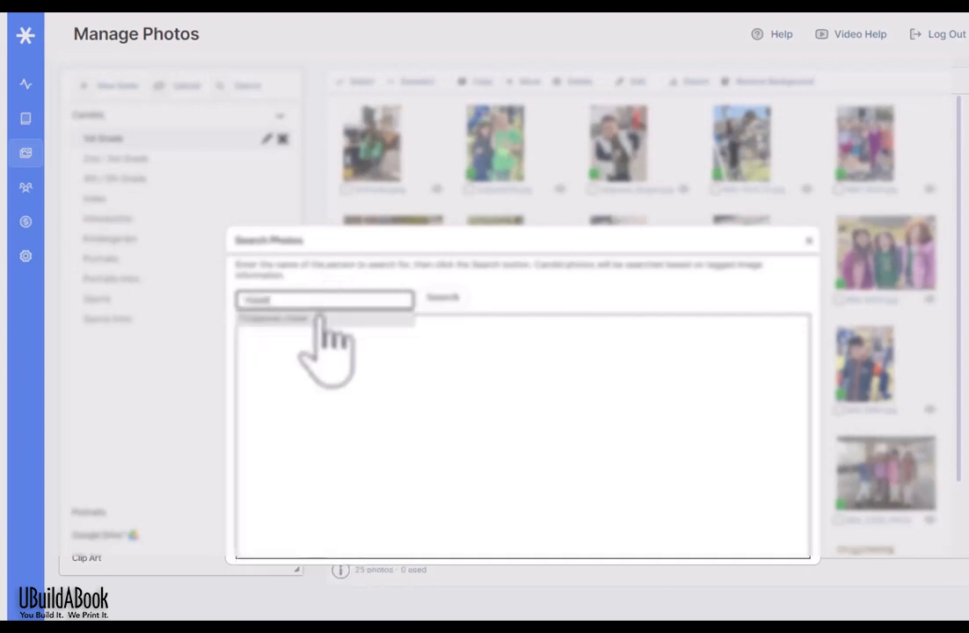
{"action": "left_click", "coordinate": [322, 318]}
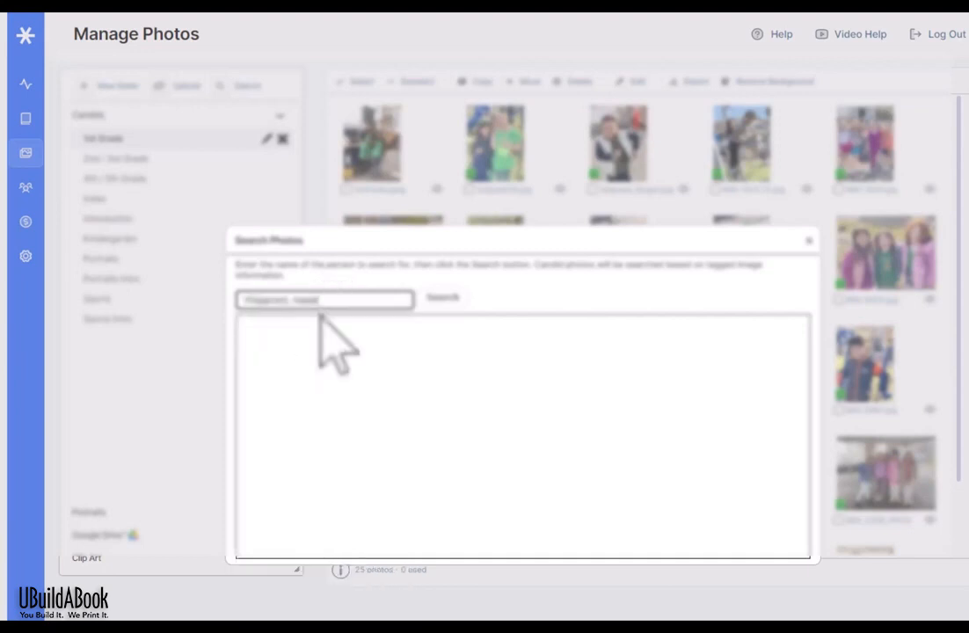
{"action": "left_click", "coordinate": [439, 298]}
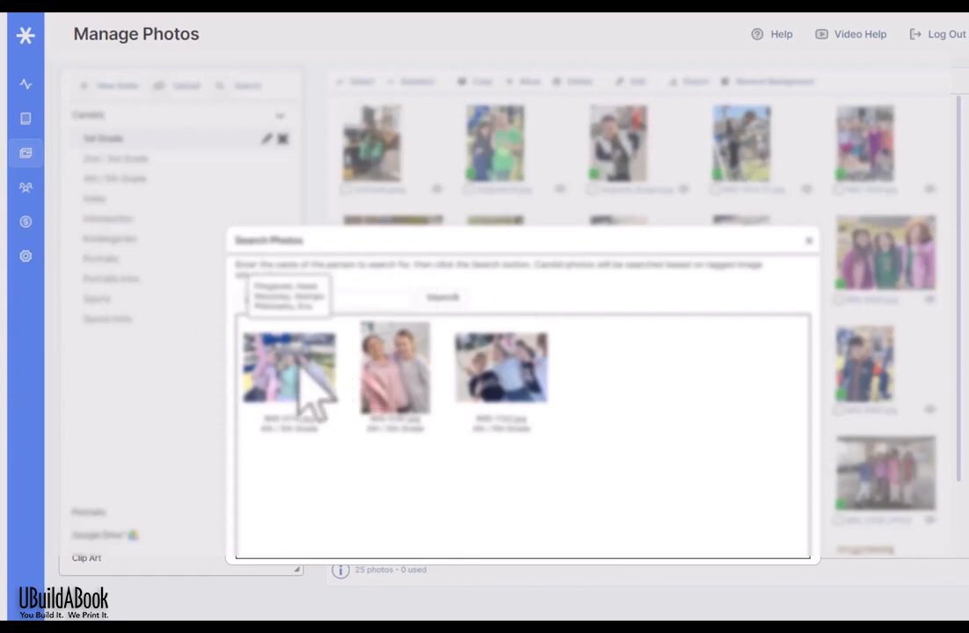
{"action": "left_click", "coordinate": [808, 240]}
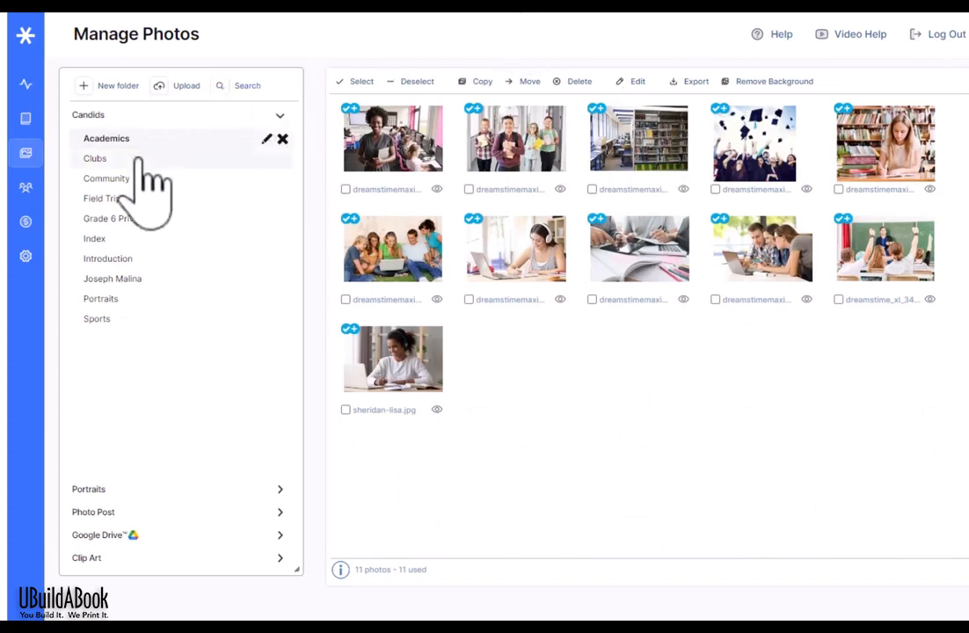
Step: Browse the Clubs, Community, Field Trips, Index and Introduction candid folders in turn
{"action": "left_click", "coordinate": [138, 160]}
{"action": "left_click", "coordinate": [140, 178]}
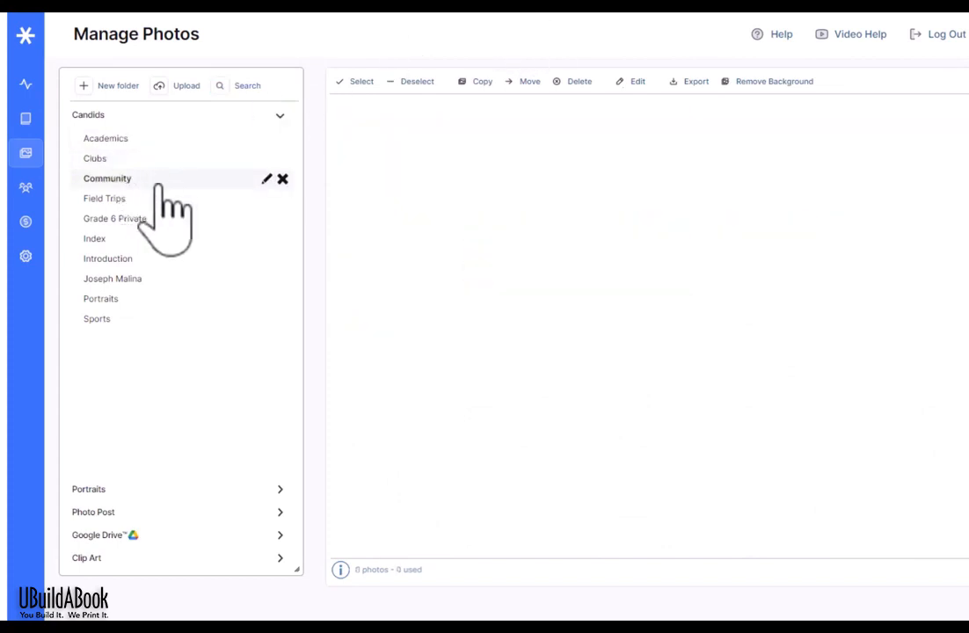
{"action": "left_click", "coordinate": [151, 199]}
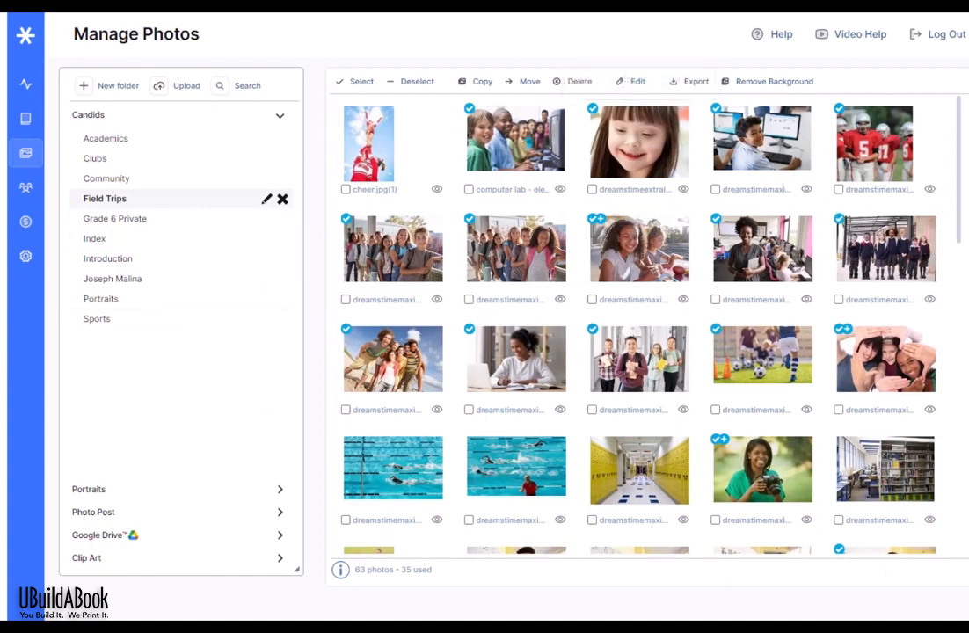
{"action": "left_click", "coordinate": [116, 239]}
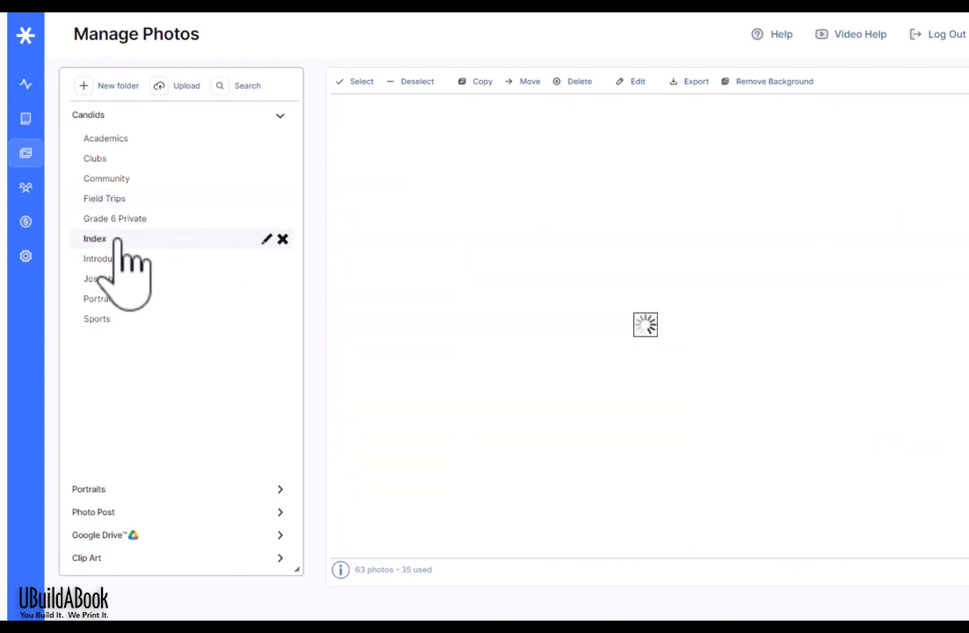
{"action": "left_click", "coordinate": [117, 260]}
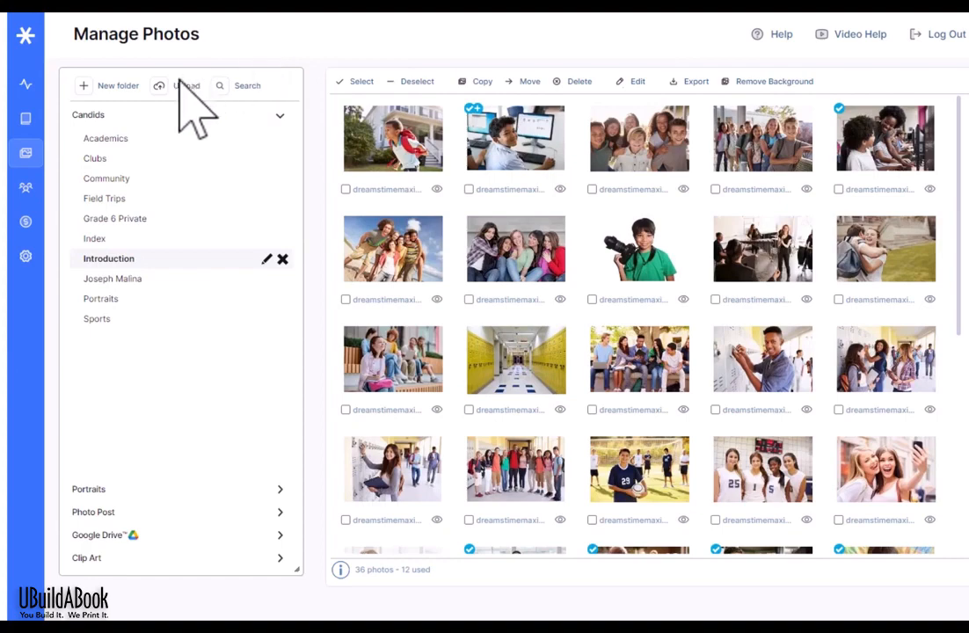
Step: Create a new empty Candids folder named Favorites
{"action": "left_click", "coordinate": [118, 86]}
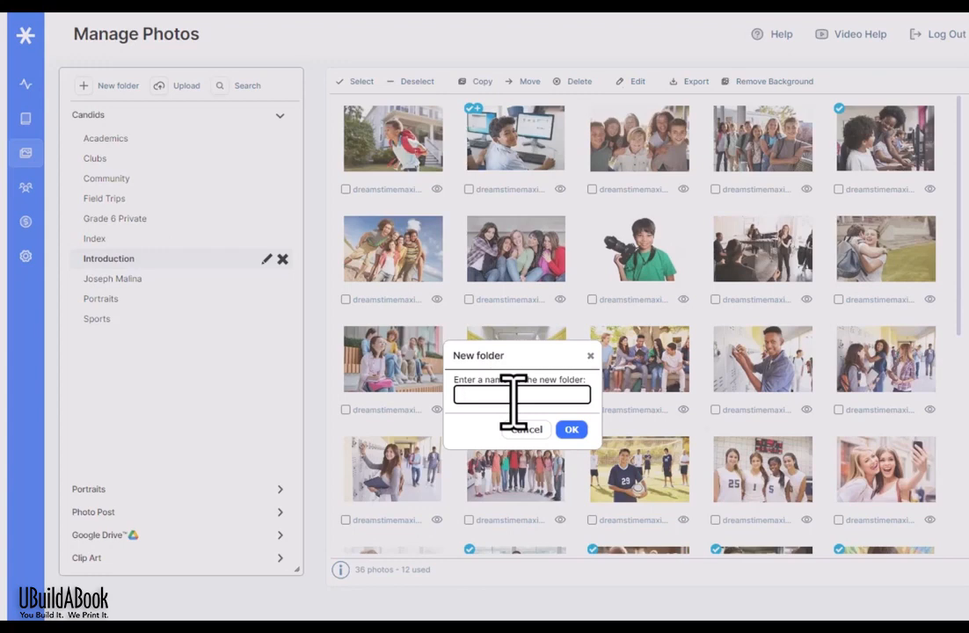
{"action": "left_click", "coordinate": [571, 429]}
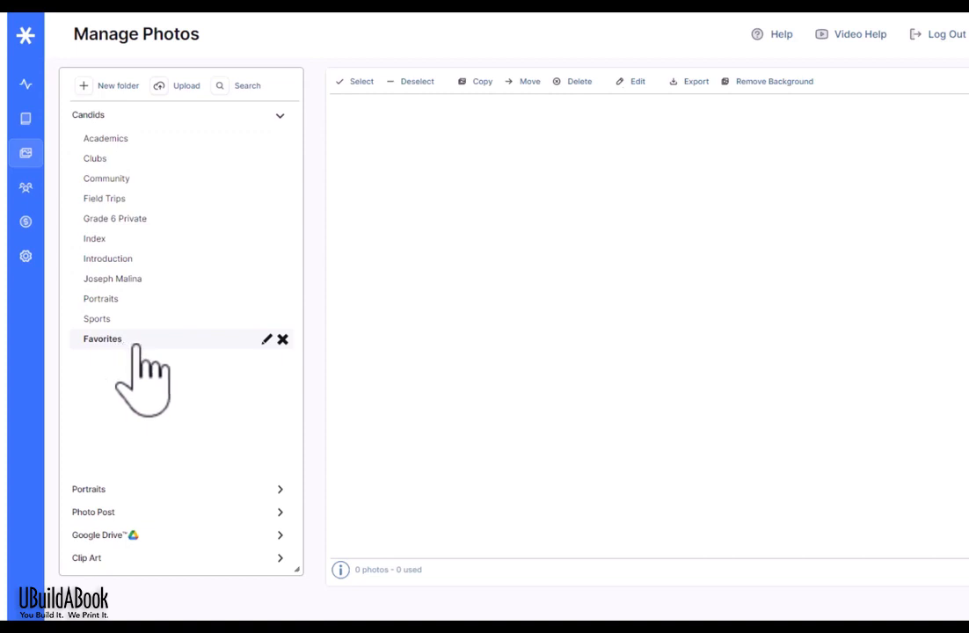
Step: Upload every photo from the 2023 Yearbook folder into Favorites and dismiss the completion message
{"action": "left_click", "coordinate": [186, 86]}
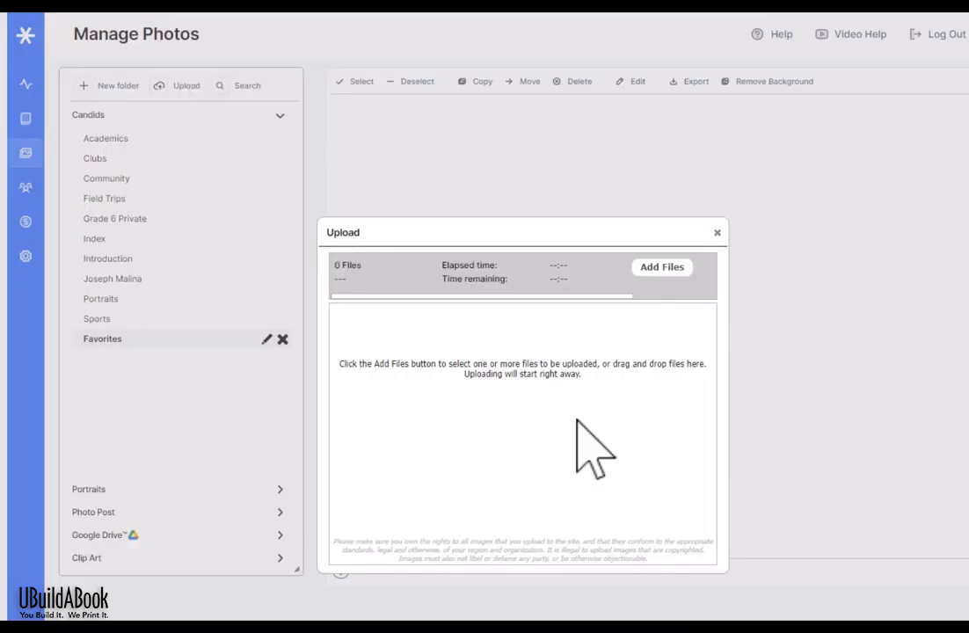
{"action": "left_click", "coordinate": [666, 269]}
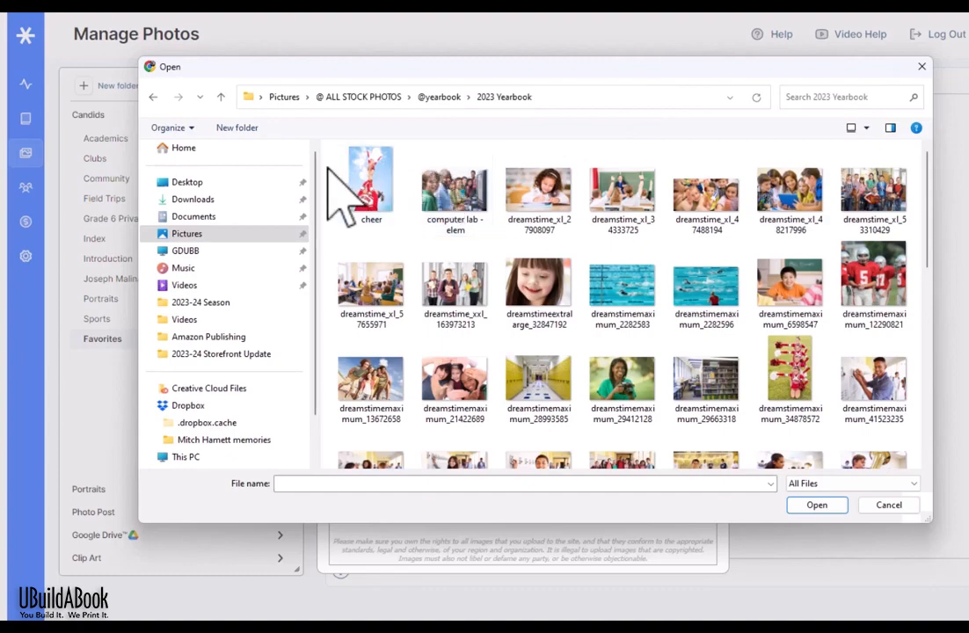
{"action": "key", "text": "ctrl+a"}
{"action": "left_click", "coordinate": [816, 504]}
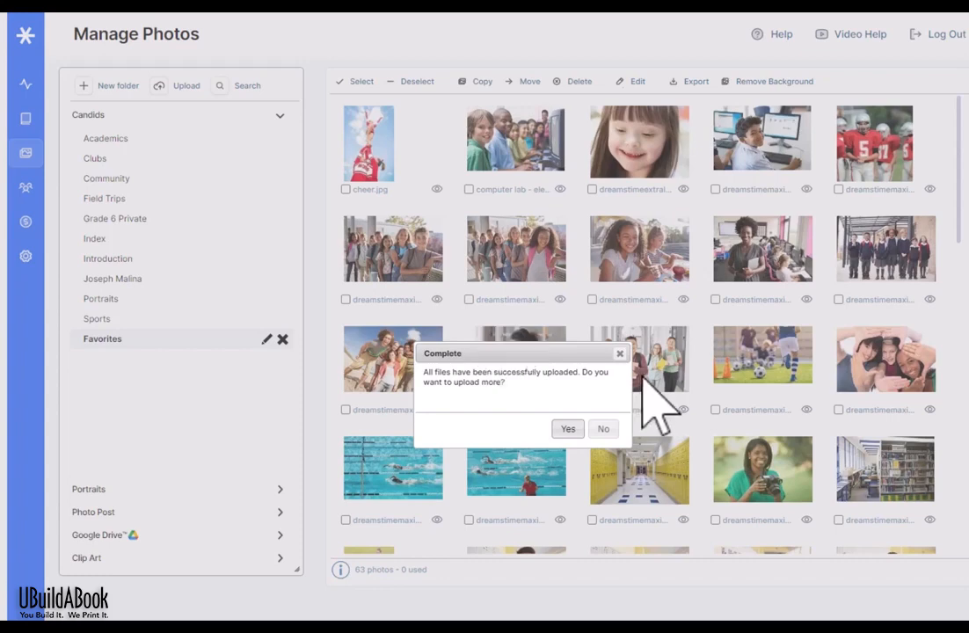
{"action": "left_click", "coordinate": [619, 353]}
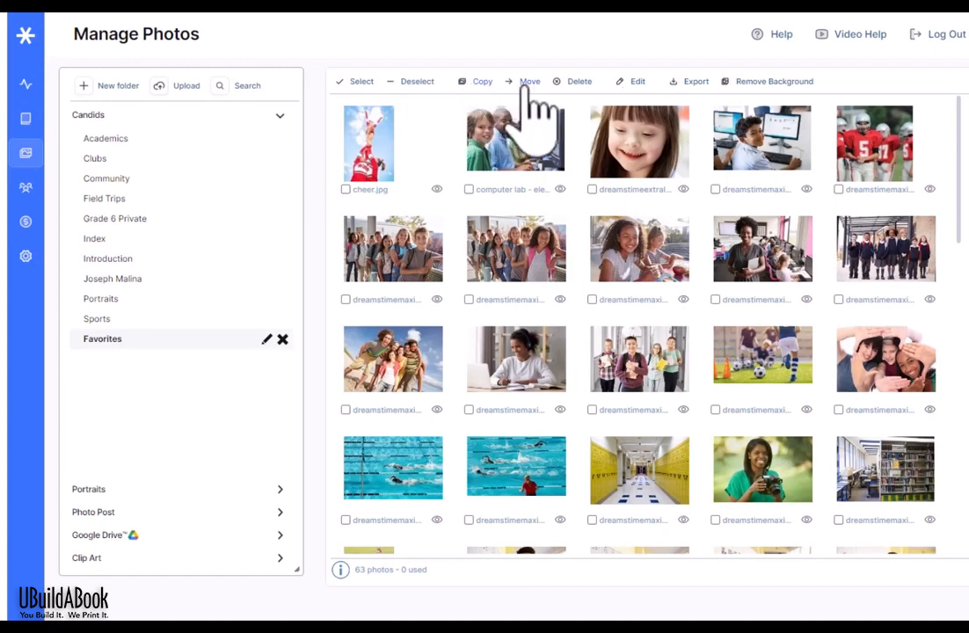
Step: Try the selection options for used and unused photos, then clear all selections
{"action": "left_click", "coordinate": [370, 90]}
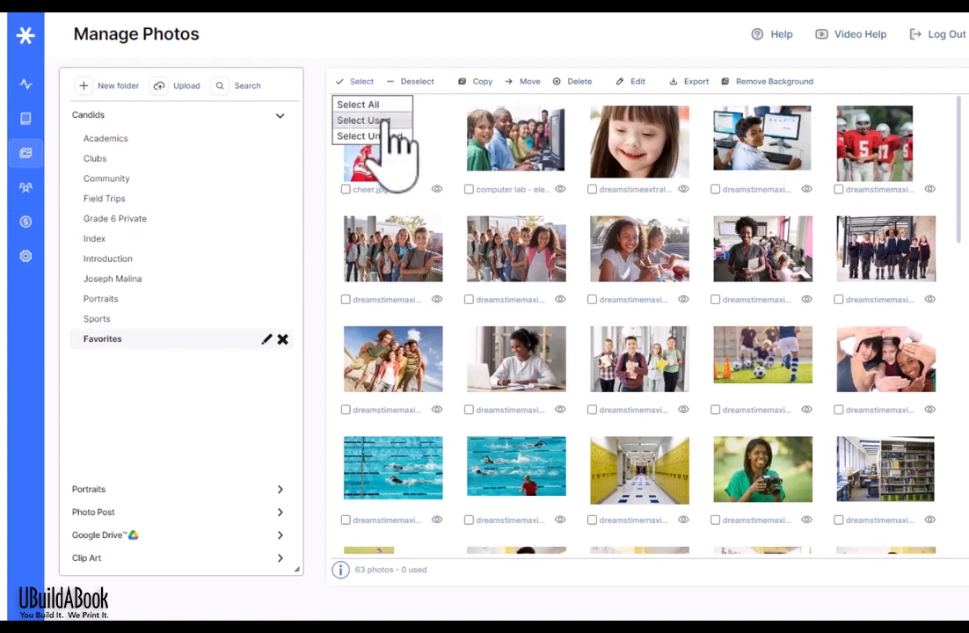
{"action": "left_click", "coordinate": [392, 124]}
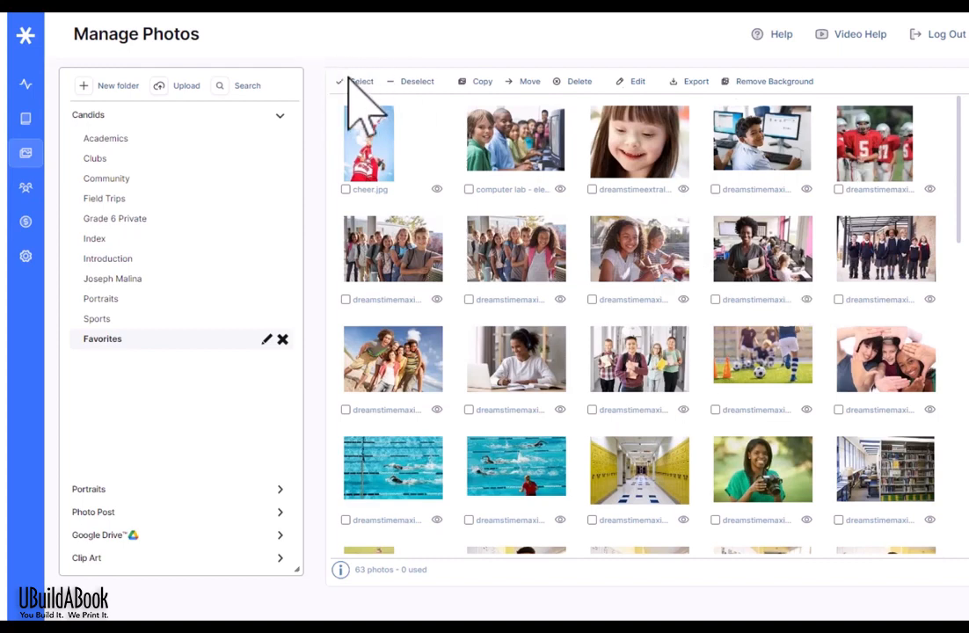
{"action": "left_click", "coordinate": [361, 81]}
{"action": "left_click", "coordinate": [392, 138]}
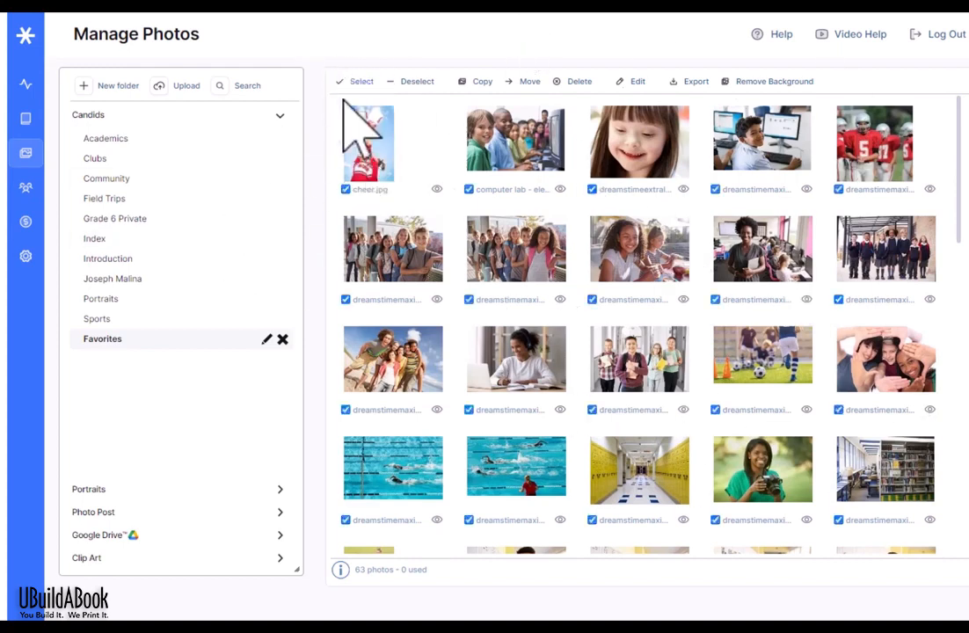
{"action": "left_click", "coordinate": [416, 84]}
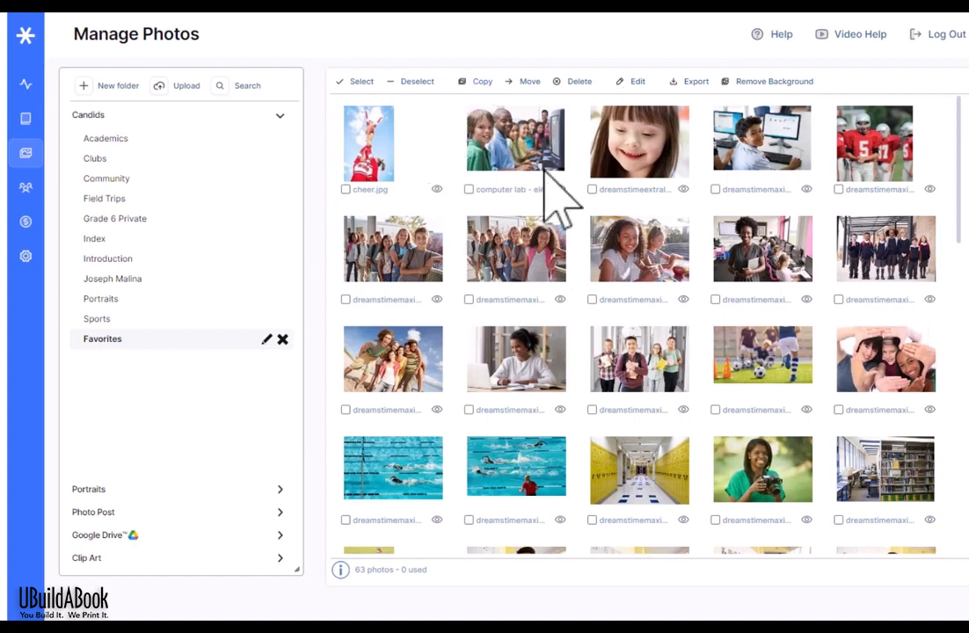
Step: Select the computer lab photo and the two after it, then cancel a copy attempt
{"action": "left_click", "coordinate": [510, 171]}
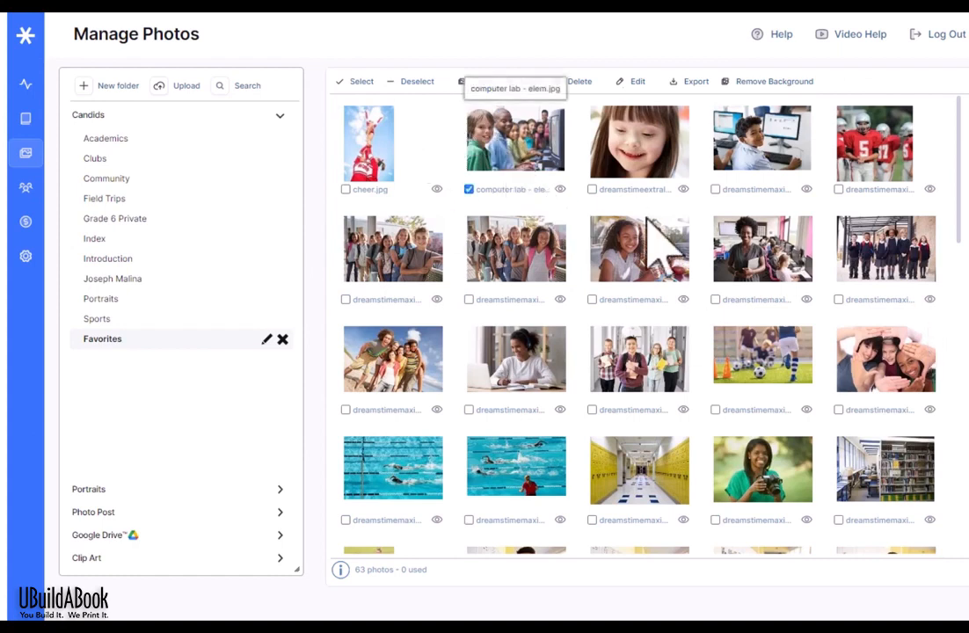
{"action": "left_click", "coordinate": [655, 169]}
{"action": "left_click", "coordinate": [758, 167]}
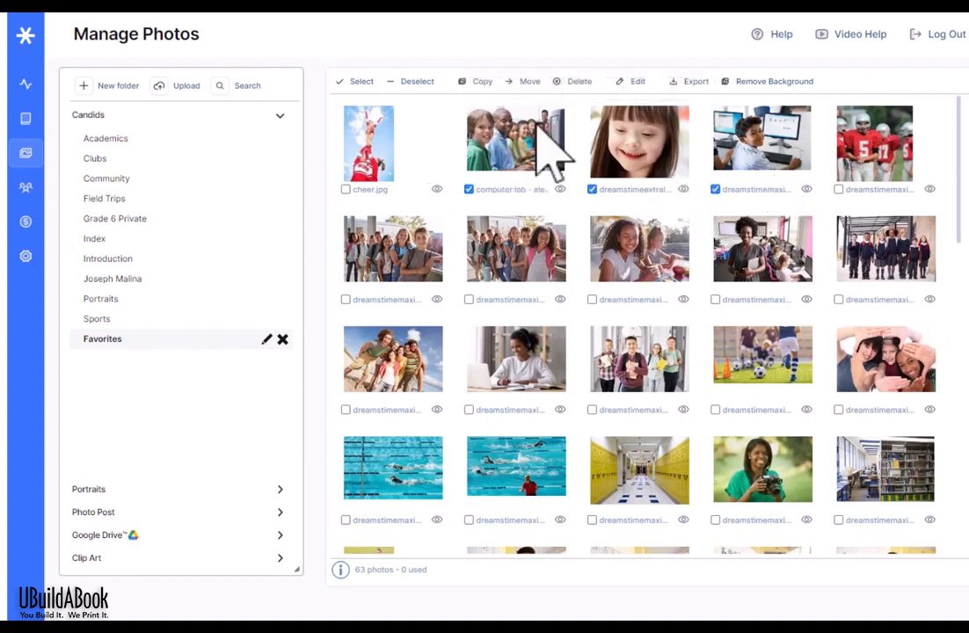
{"action": "left_click", "coordinate": [482, 82]}
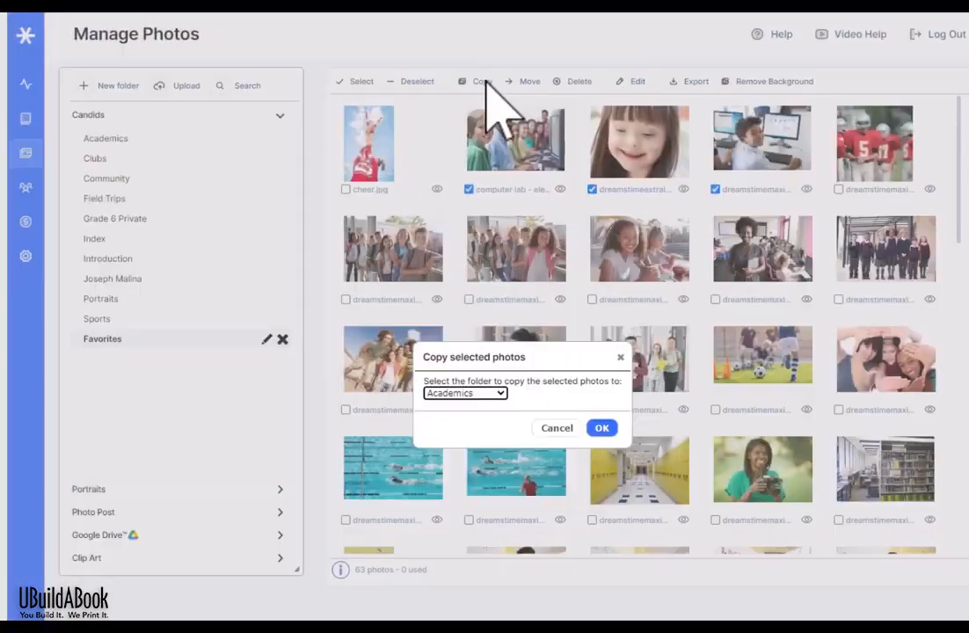
{"action": "left_click", "coordinate": [486, 395]}
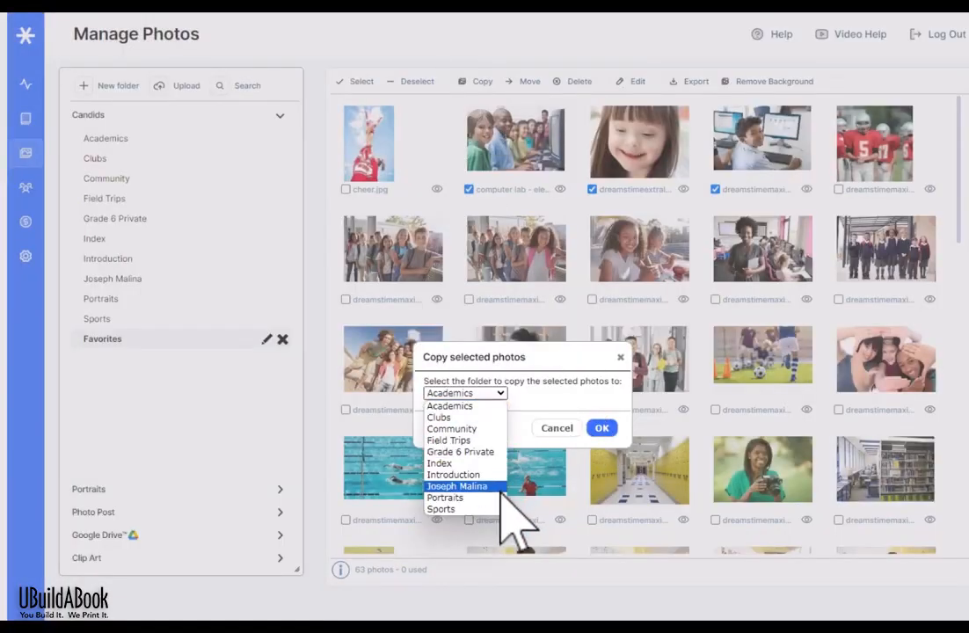
{"action": "left_click", "coordinate": [556, 428]}
{"action": "left_click", "coordinate": [556, 428]}
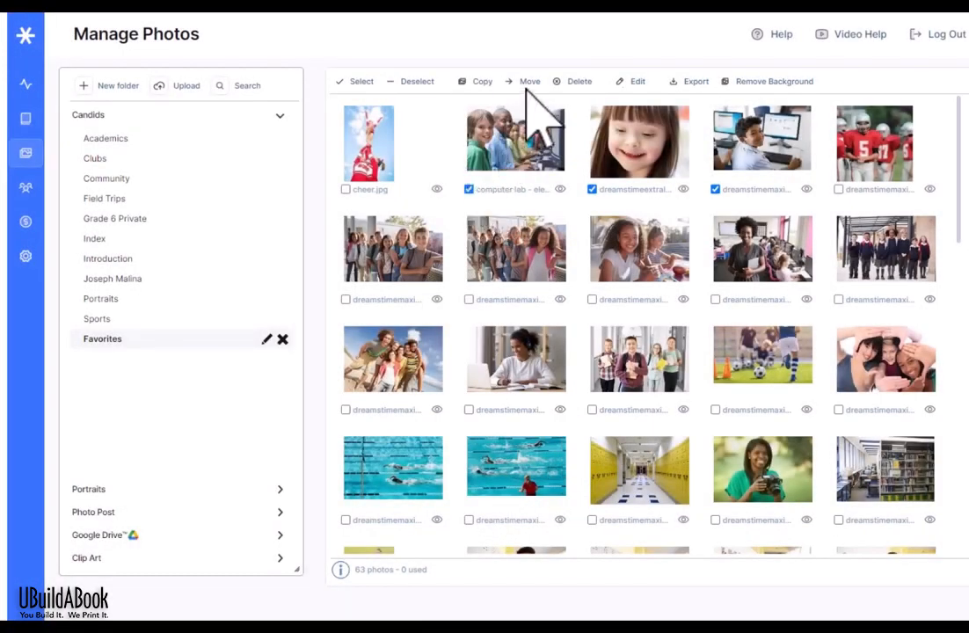
Step: Move the three selected photos into the Community folder
{"action": "left_click", "coordinate": [528, 81]}
{"action": "left_click", "coordinate": [486, 393]}
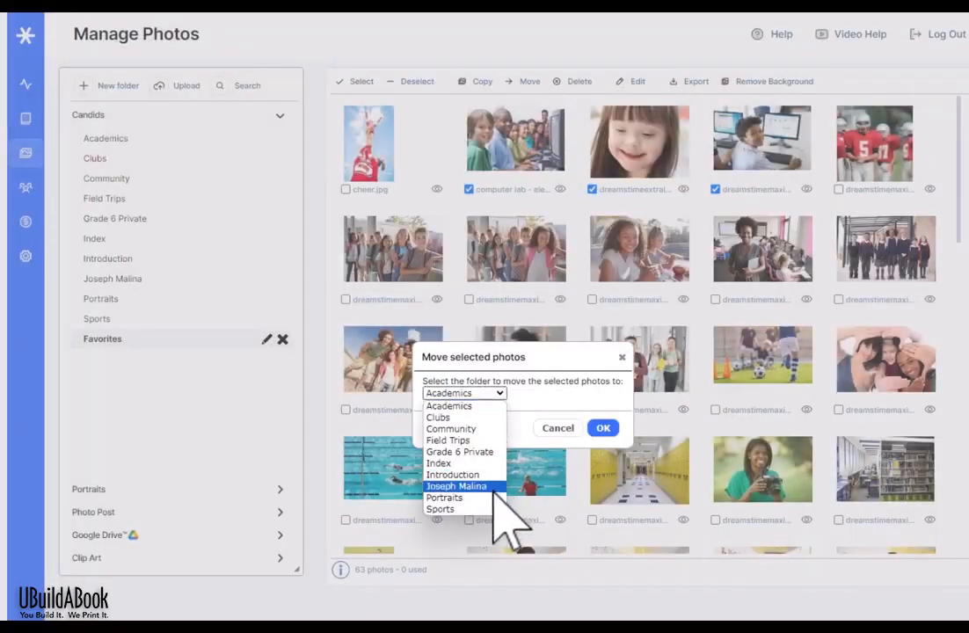
{"action": "left_click", "coordinate": [466, 429]}
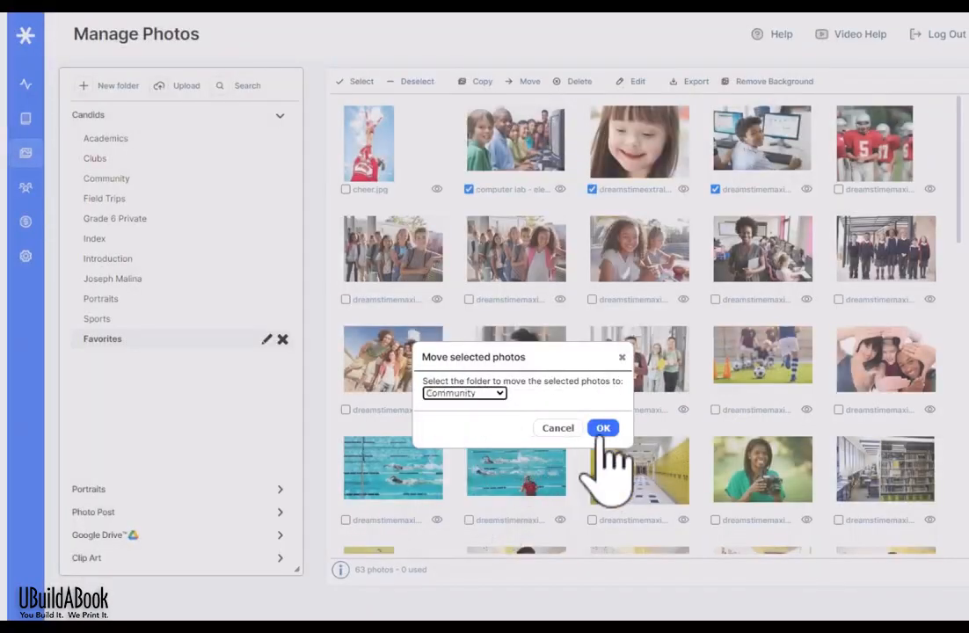
{"action": "left_click", "coordinate": [603, 429]}
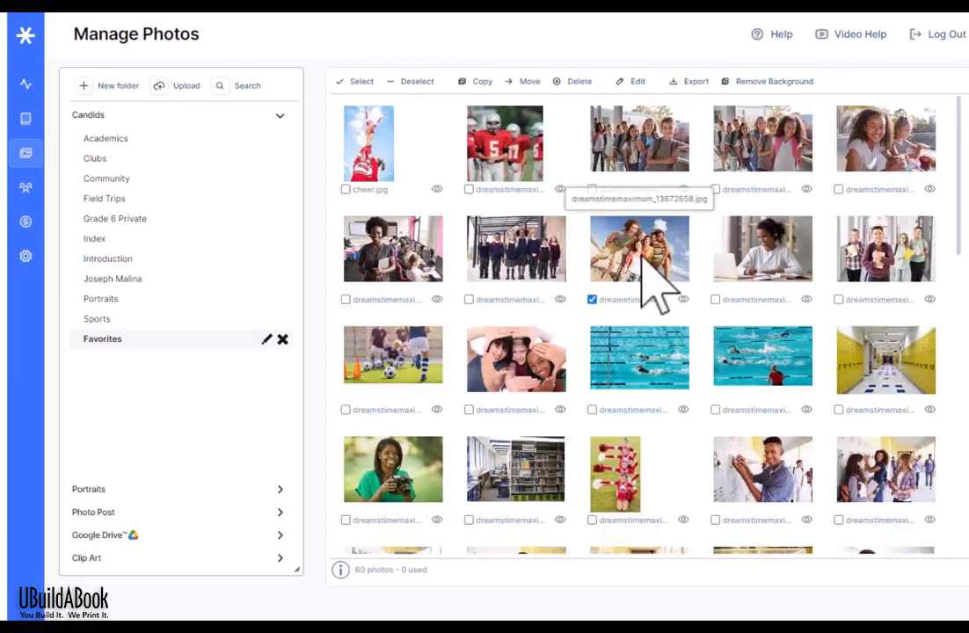
Step: Open the teacher-in-computer-lab photo in the editor and try mirroring and flipping, then revert
{"action": "left_click", "coordinate": [406, 280]}
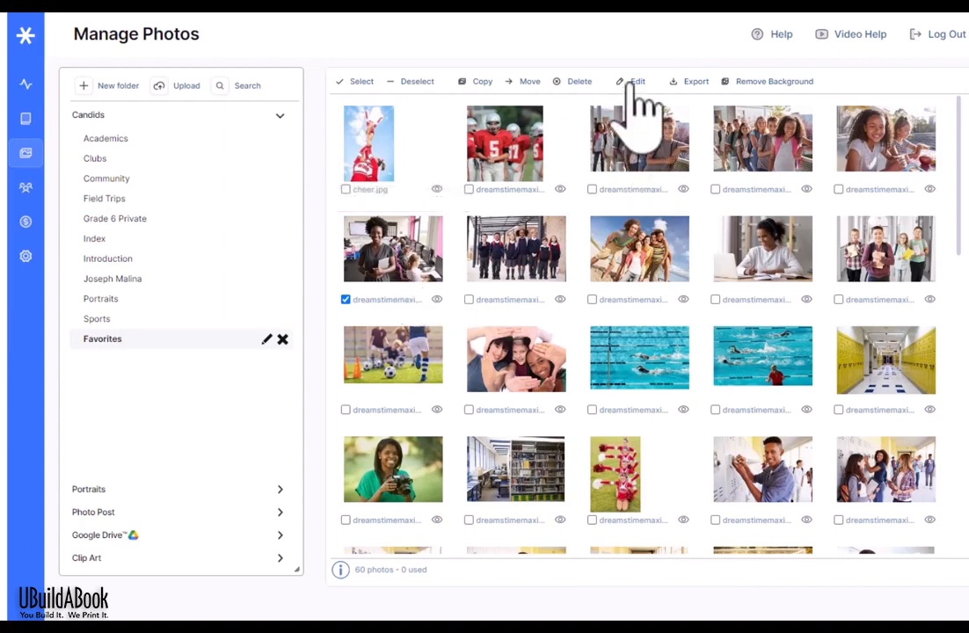
{"action": "left_click", "coordinate": [633, 82]}
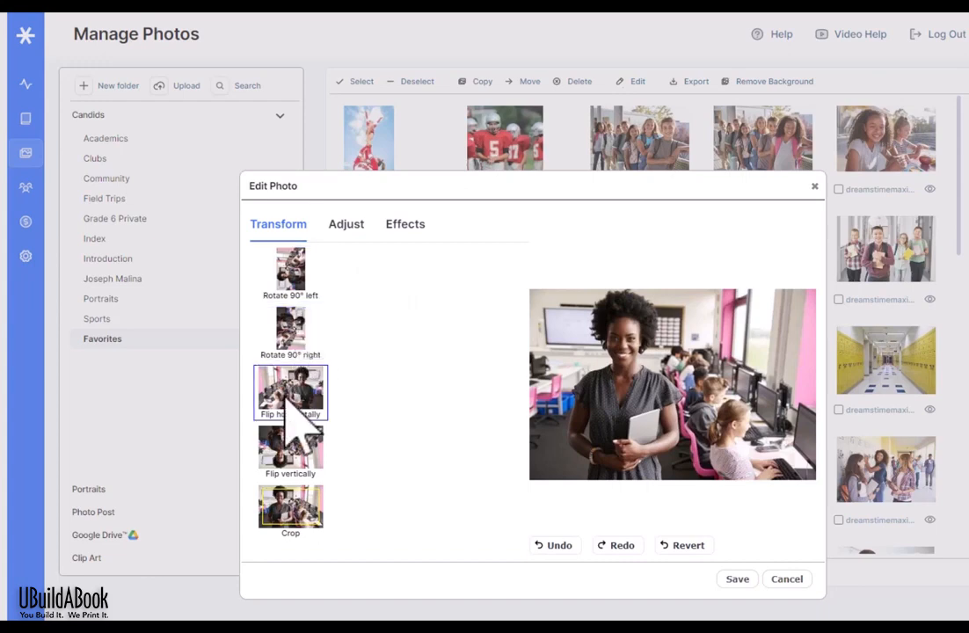
{"action": "left_click", "coordinate": [286, 398]}
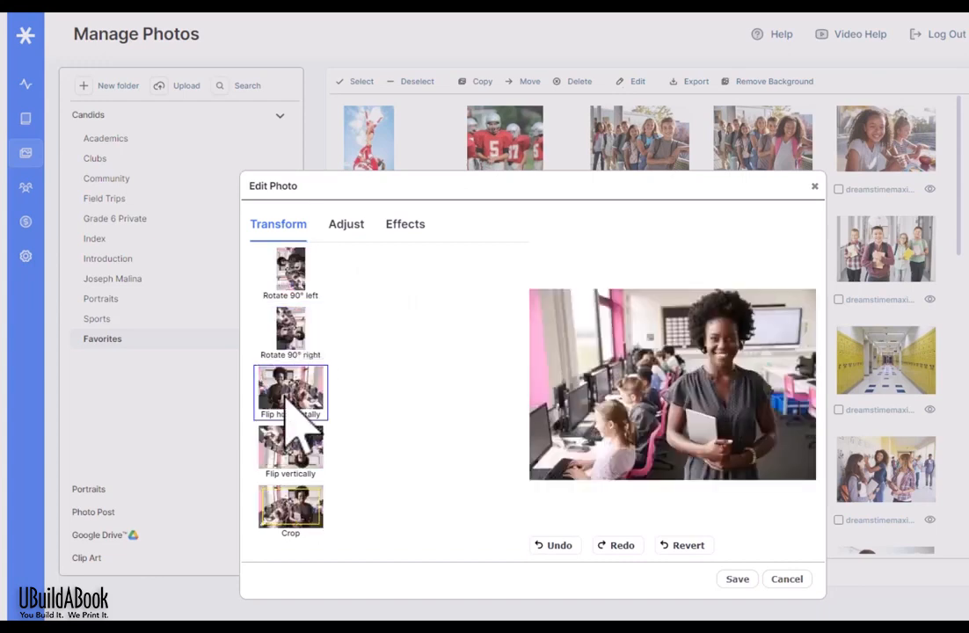
{"action": "left_click", "coordinate": [280, 394]}
{"action": "left_click", "coordinate": [297, 440]}
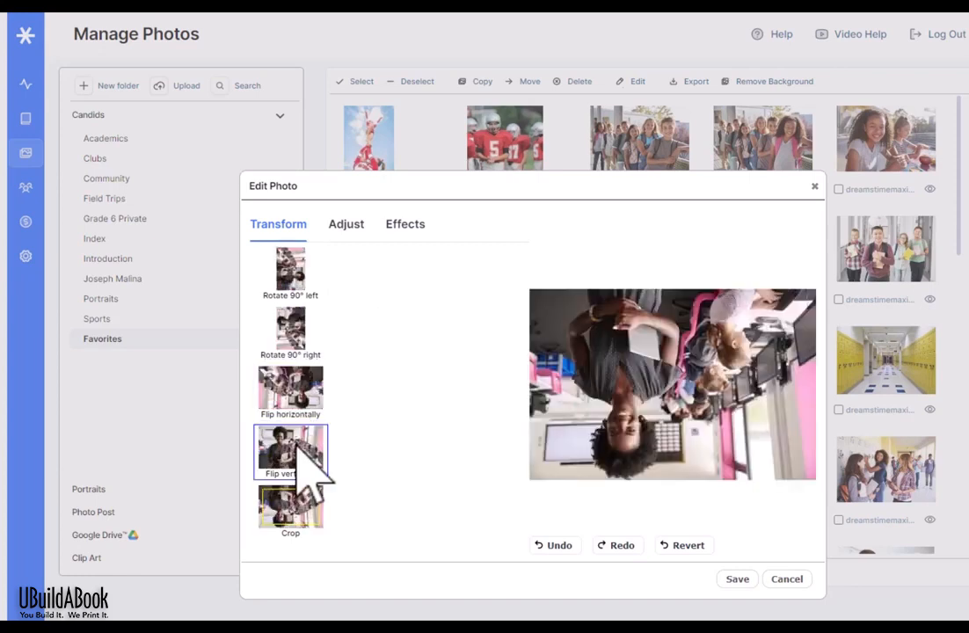
{"action": "left_click", "coordinate": [303, 452]}
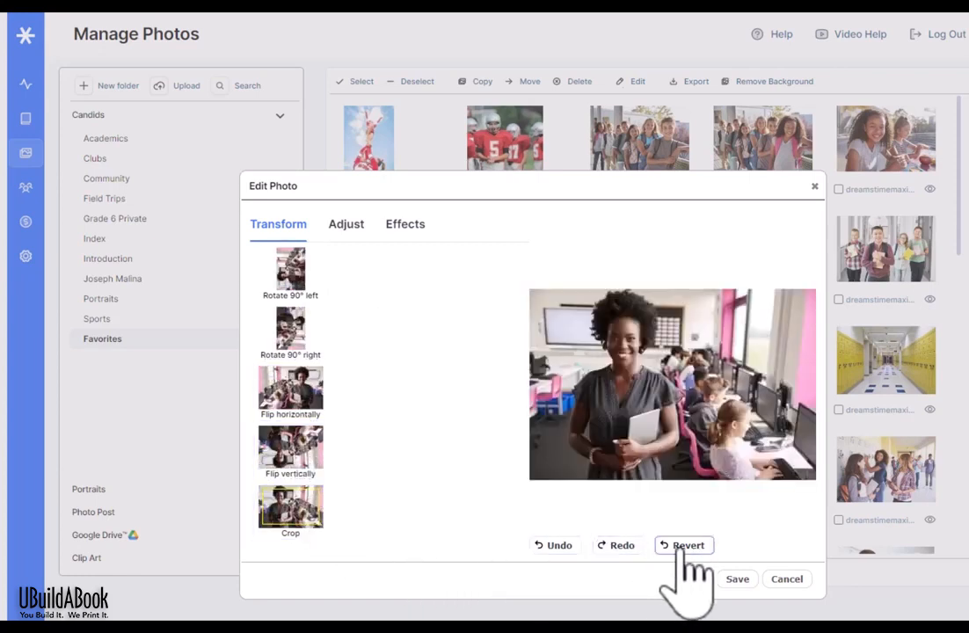
Step: Try Dark Sepia, Blue Raspberry, Golden Doodle, Pumpkin Spice, Light Teal, ending on Mild Sauce orange effect
{"action": "left_click", "coordinate": [351, 225]}
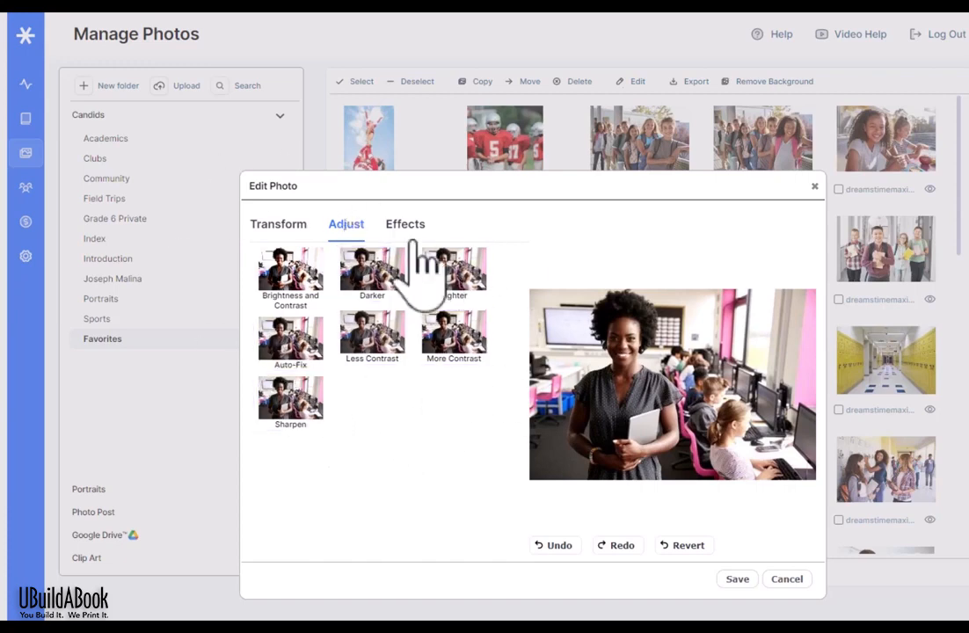
{"action": "left_click", "coordinate": [407, 230]}
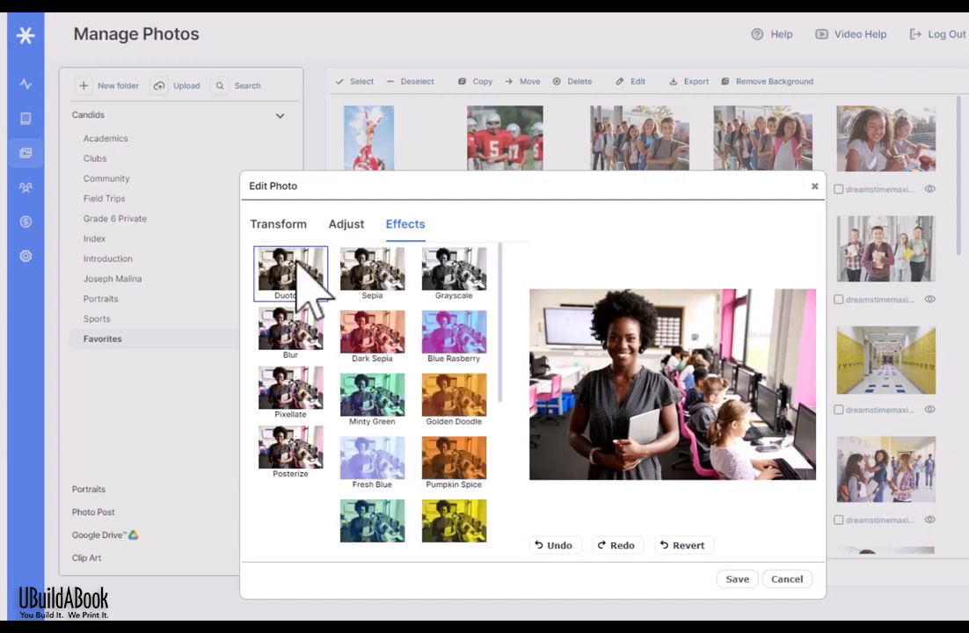
{"action": "left_click", "coordinate": [376, 334]}
{"action": "left_click", "coordinate": [450, 334]}
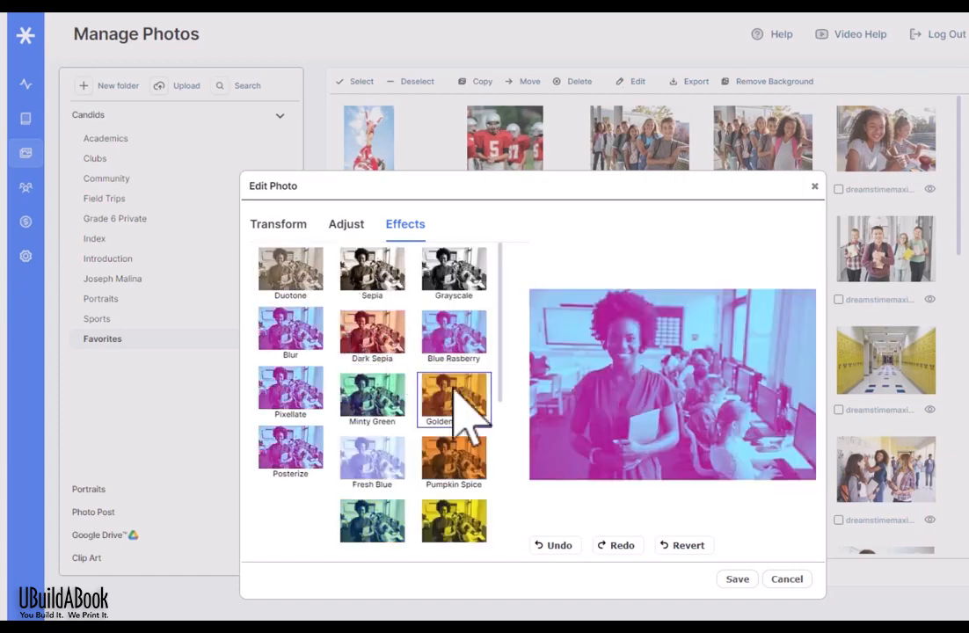
{"action": "left_click", "coordinate": [459, 397]}
{"action": "left_click", "coordinate": [472, 469]}
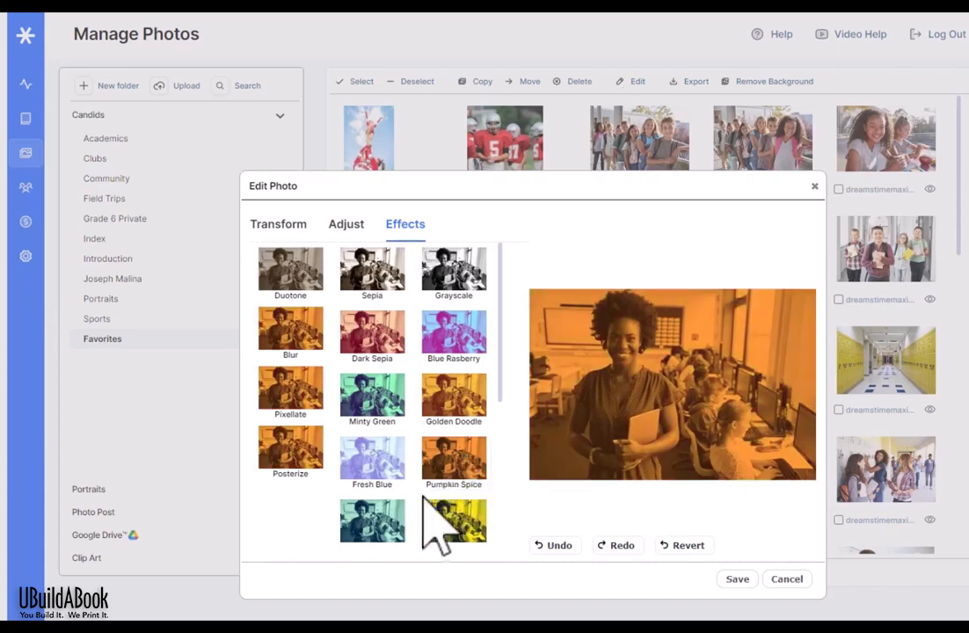
{"action": "left_click", "coordinate": [396, 517]}
{"action": "scroll", "coordinate": [452, 369], "scroll_direction": "down", "scroll_amount": 3}
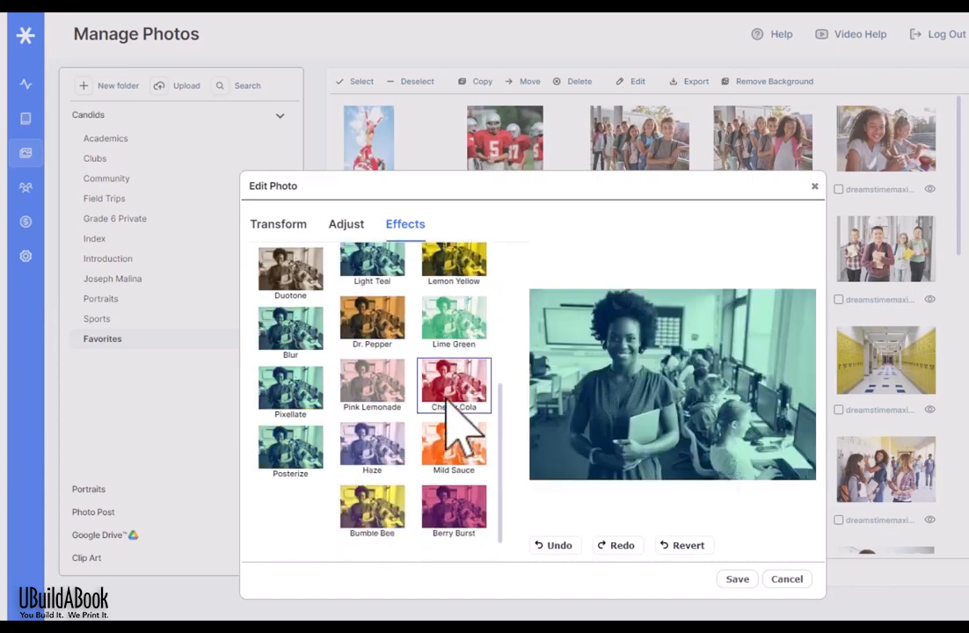
{"action": "left_click", "coordinate": [468, 442]}
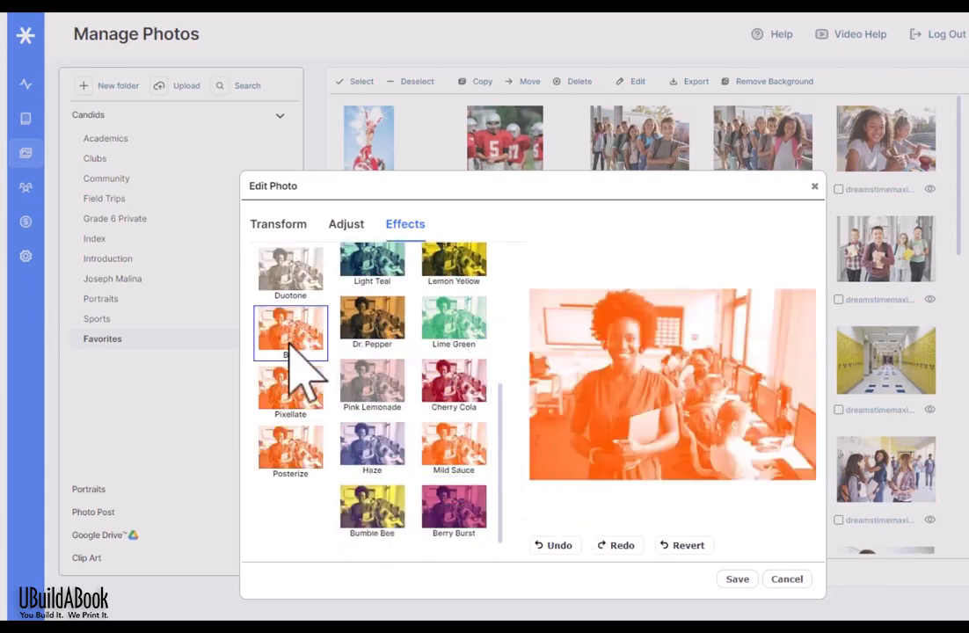
Step: Try posterizing with More Colors, undo it, and save the edited photo as a copy
{"action": "left_click", "coordinate": [299, 459]}
{"action": "left_click", "coordinate": [438, 295]}
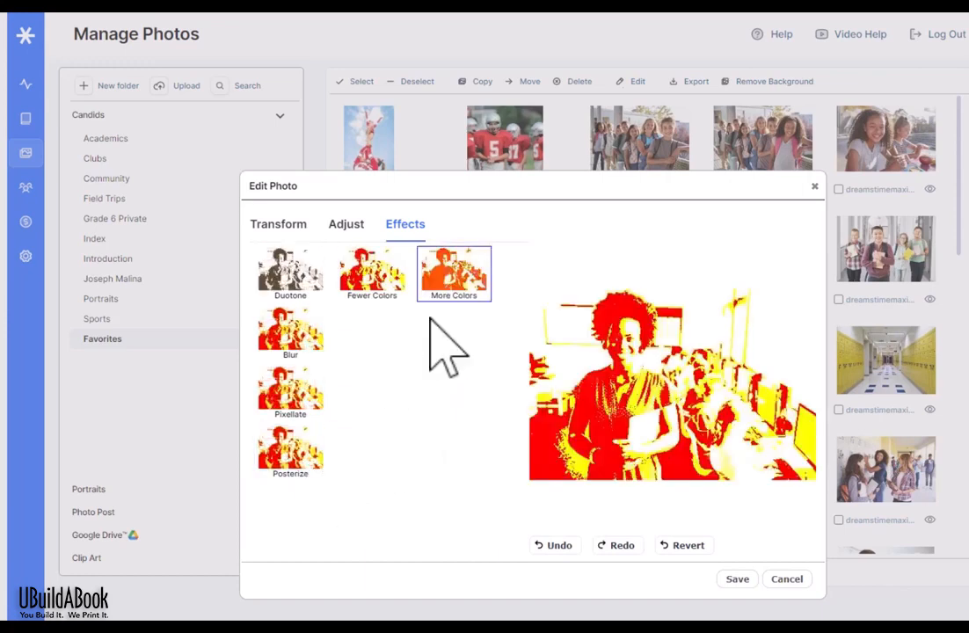
{"action": "left_click", "coordinate": [561, 545]}
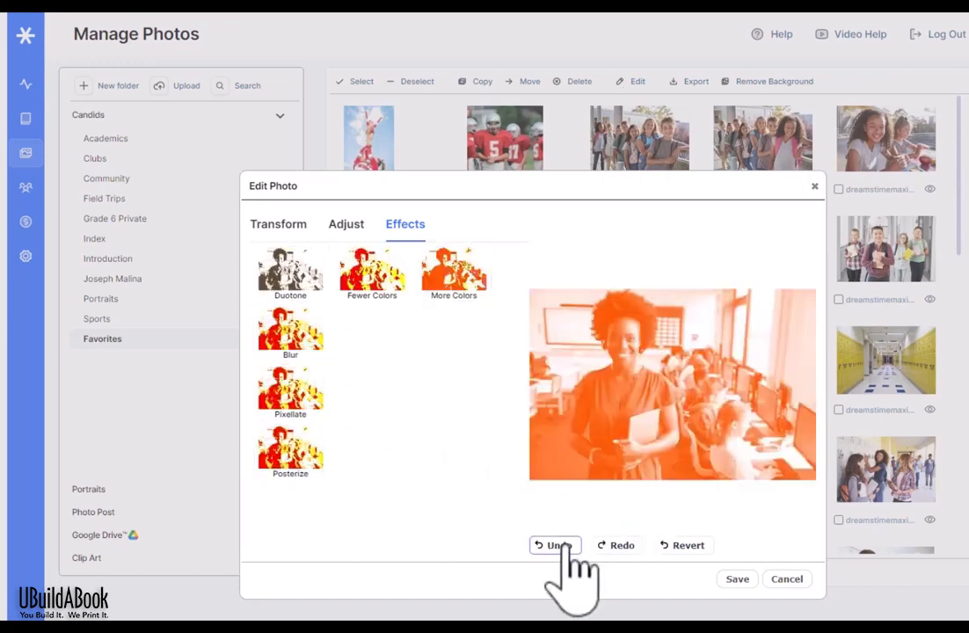
{"action": "left_click", "coordinate": [735, 579]}
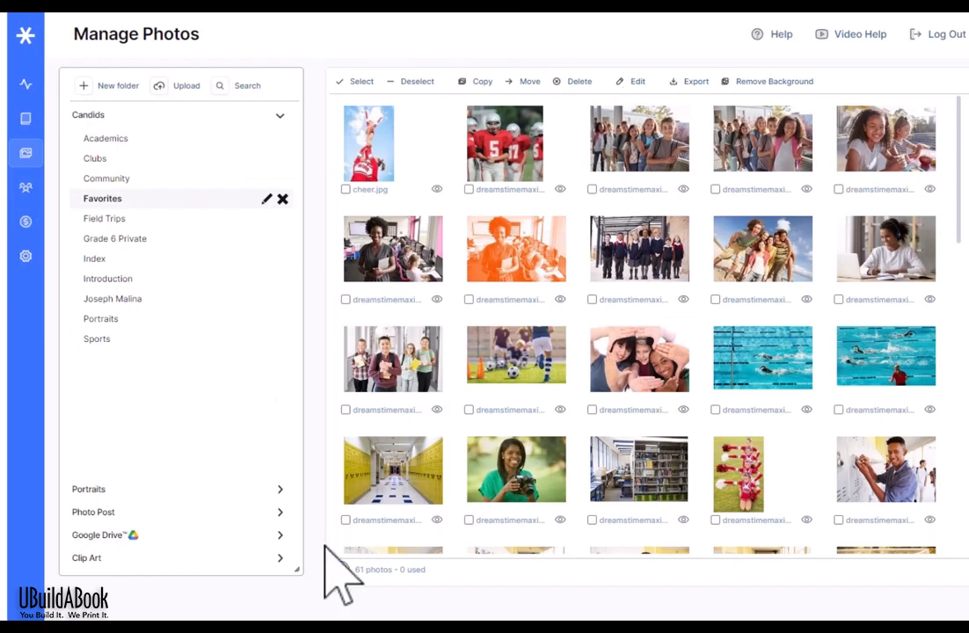
{"action": "left_click", "coordinate": [279, 490]}
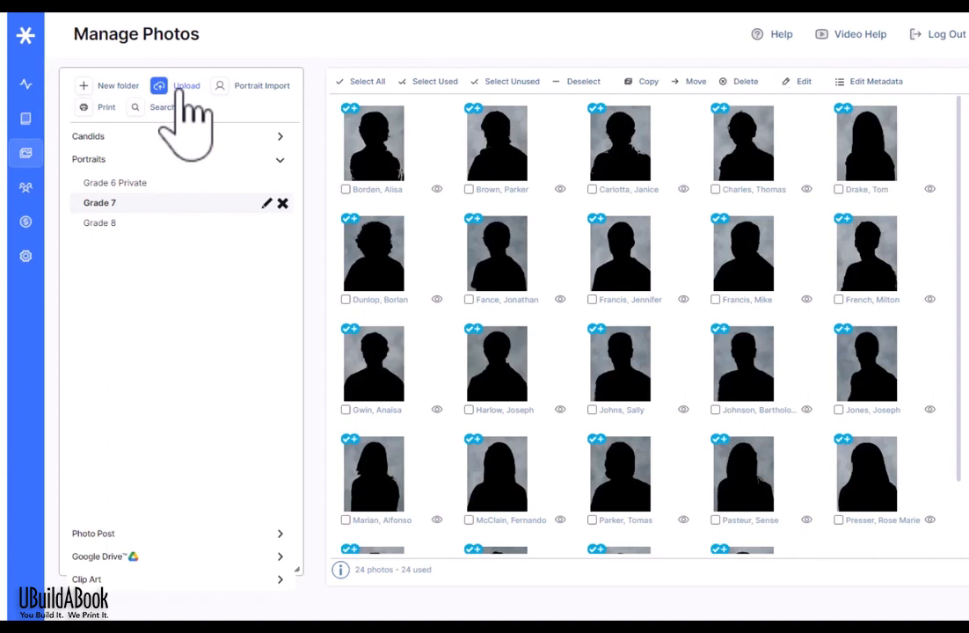
Step: Review the Grade 7 portrait folder's 24 photos, all already placed in the yearbook
{"action": "mouse_move", "coordinate": [488, 290]}
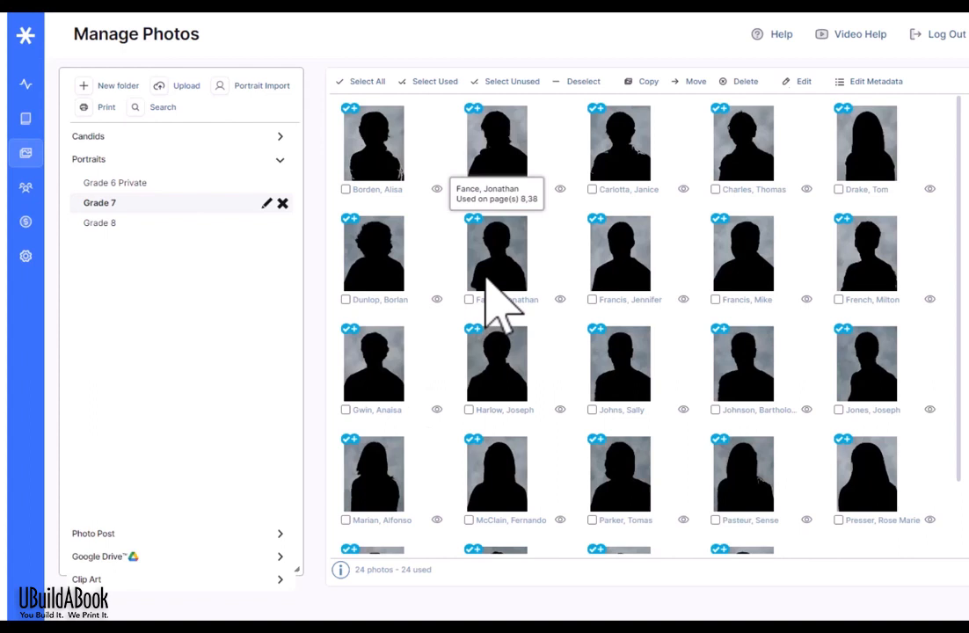
Step: Print a Grade 7 portrait proof to PDF and view the two-page result
{"action": "left_click", "coordinate": [105, 107]}
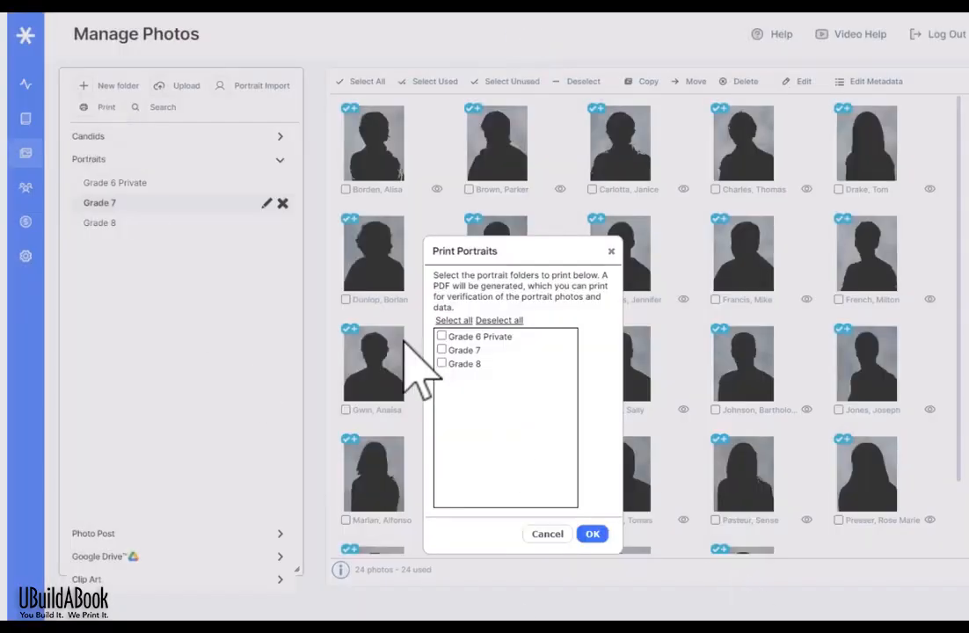
{"action": "left_click", "coordinate": [441, 350]}
{"action": "left_click", "coordinate": [594, 534]}
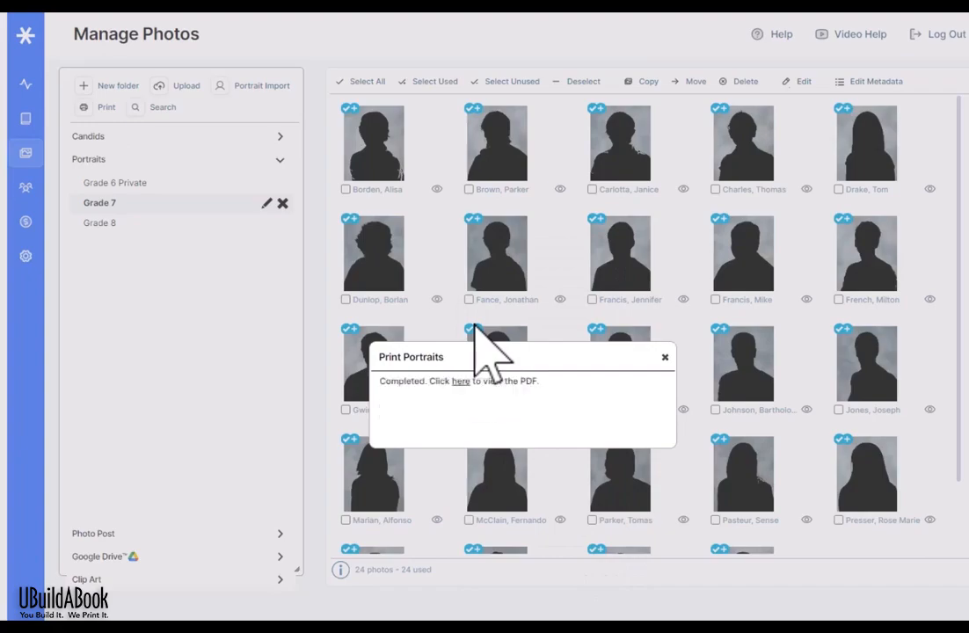
{"action": "left_click", "coordinate": [461, 382]}
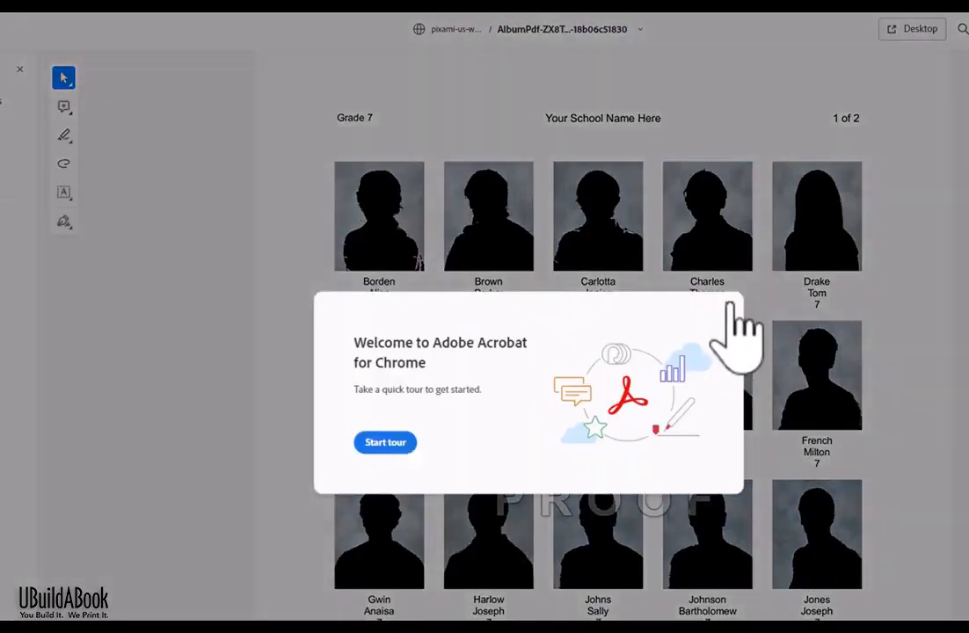
Step: Dismiss the Acrobat welcome message and scroll through the Grade 7 portrait proof pages
{"action": "left_click", "coordinate": [729, 305]}
{"action": "scroll", "coordinate": [743, 334], "scroll_direction": "down", "scroll_amount": 5}
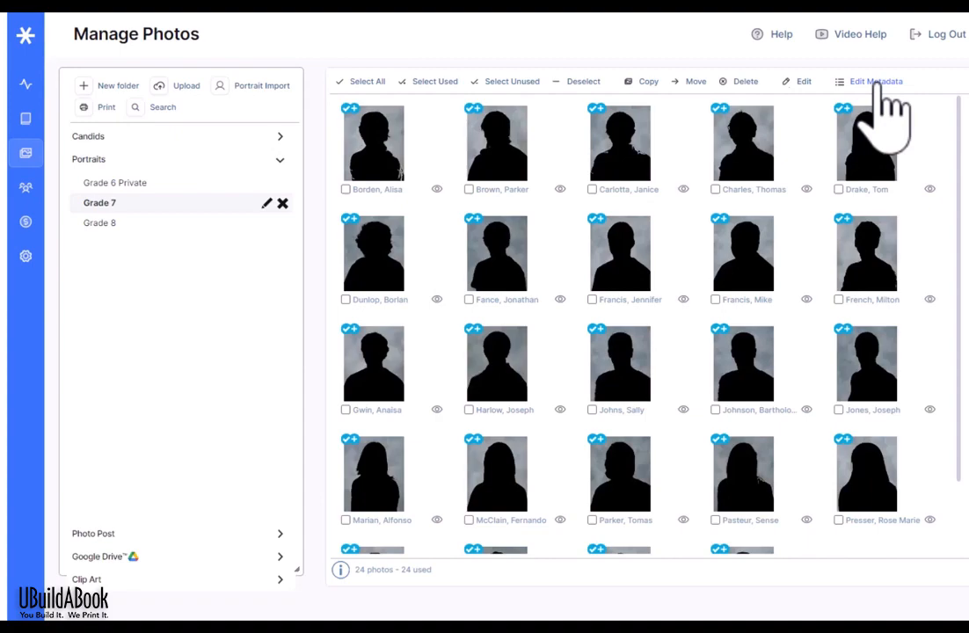
Step: Open Edit Metadata for the Grade 7 portraits, check names and grades, and close it unchanged
{"action": "left_click", "coordinate": [879, 86]}
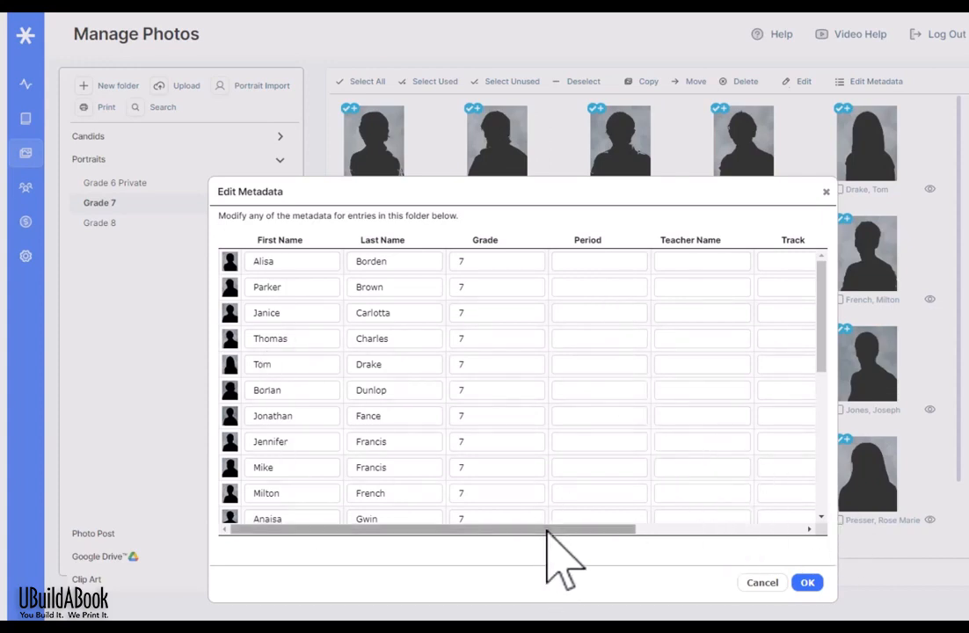
{"action": "left_click_drag", "start_coordinate": [560, 530], "coordinate": [448, 519]}
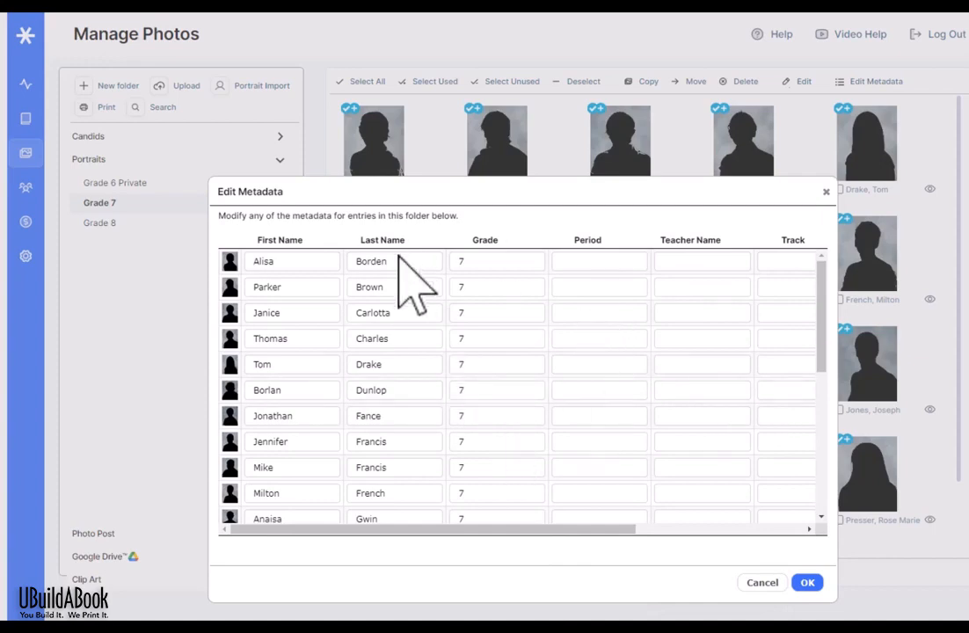
{"action": "left_click", "coordinate": [504, 261]}
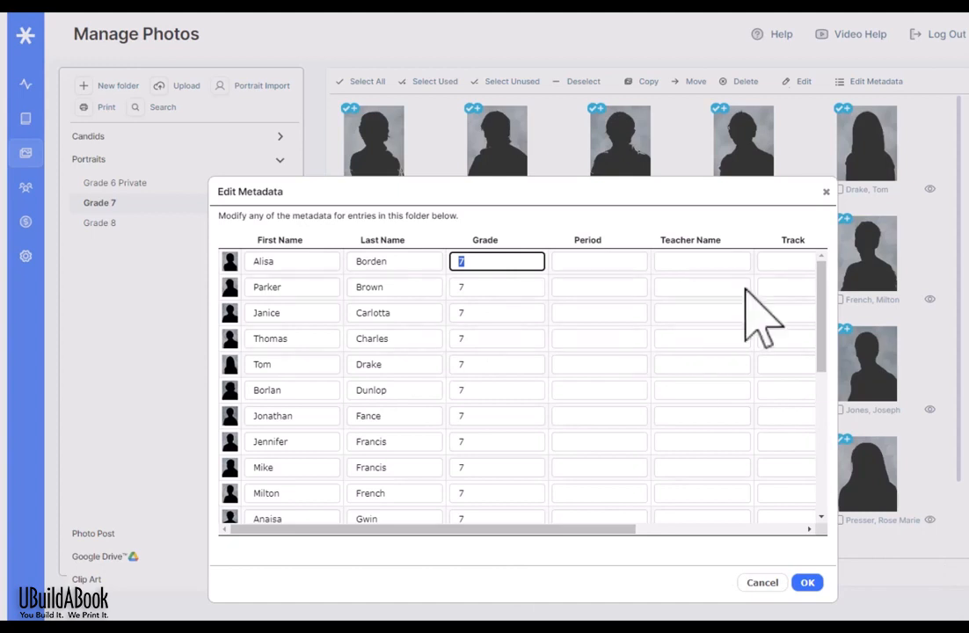
{"action": "left_click", "coordinate": [790, 183]}
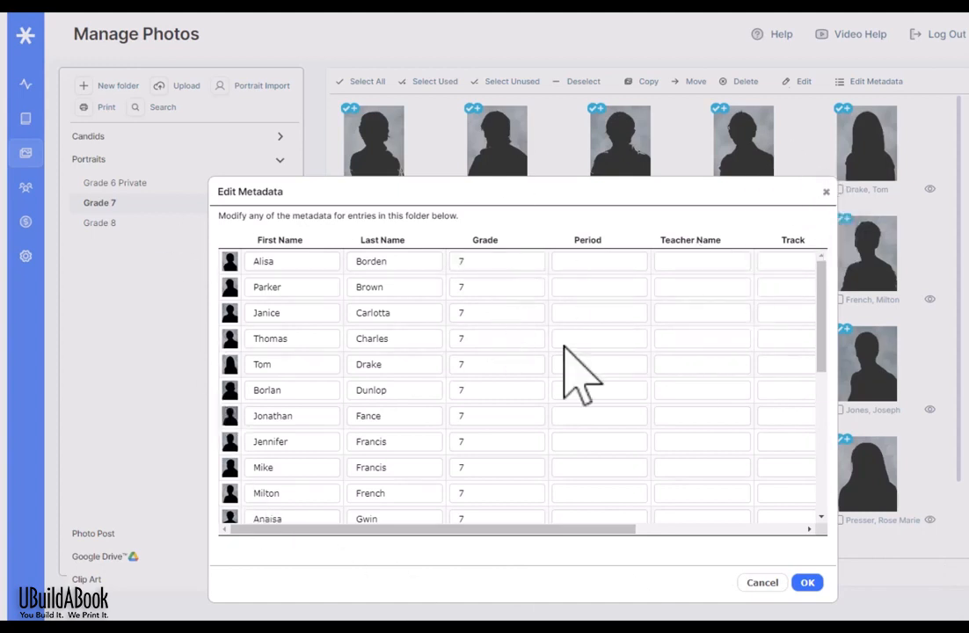
{"action": "left_click", "coordinate": [825, 193]}
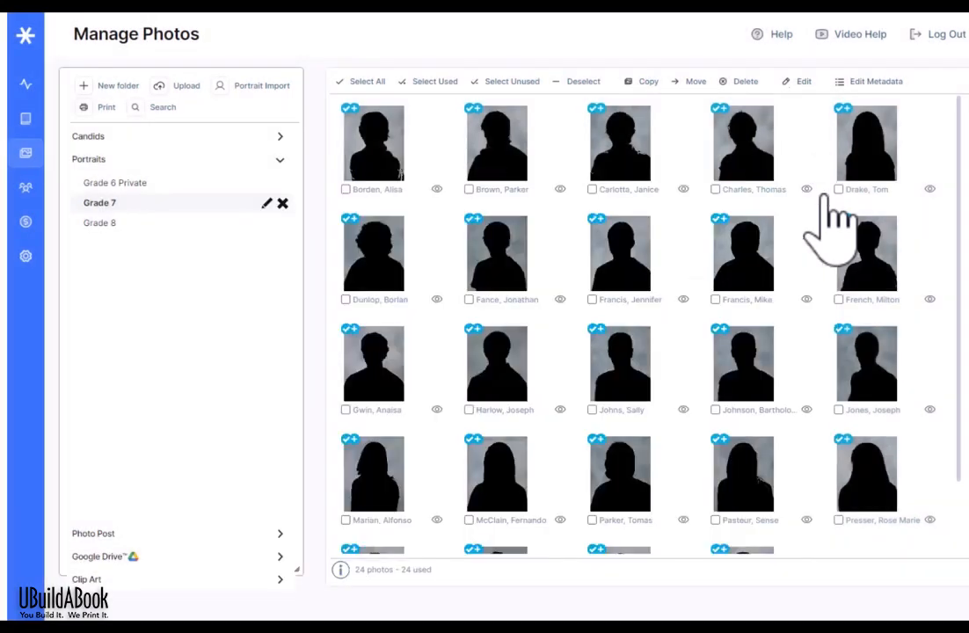
Step: Preview the Grade 7 portraits, step ahead four, and mark that portrait as a teacher portrait
{"action": "left_click", "coordinate": [436, 189]}
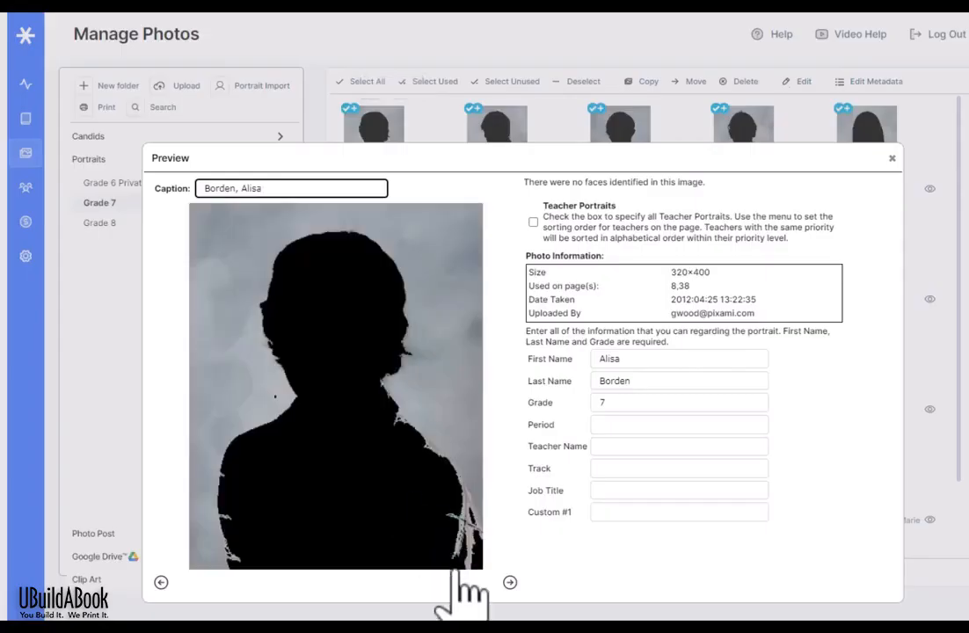
{"action": "left_click", "coordinate": [510, 583]}
{"action": "left_click", "coordinate": [510, 583]}
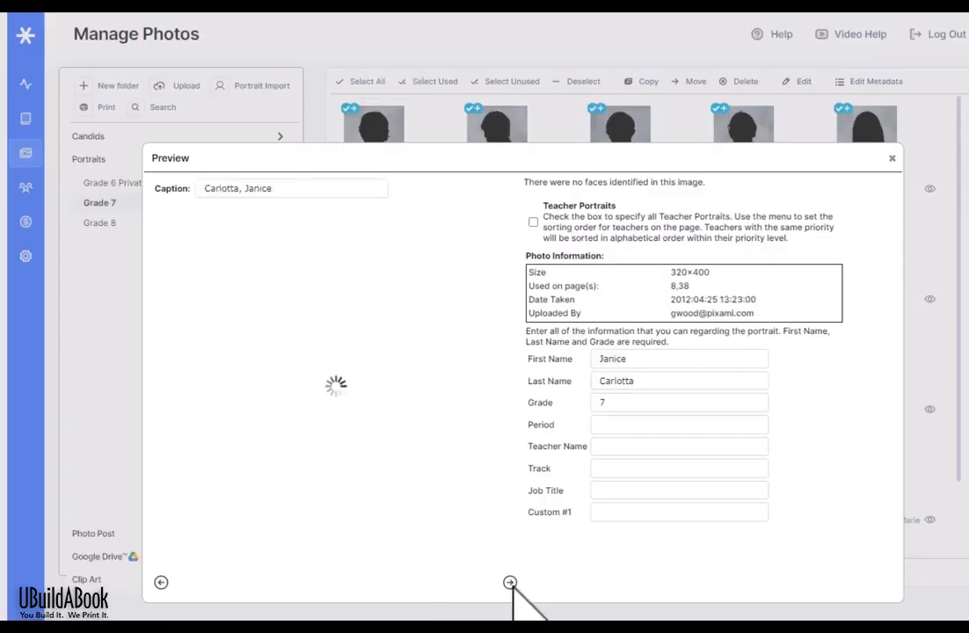
{"action": "left_click", "coordinate": [510, 582]}
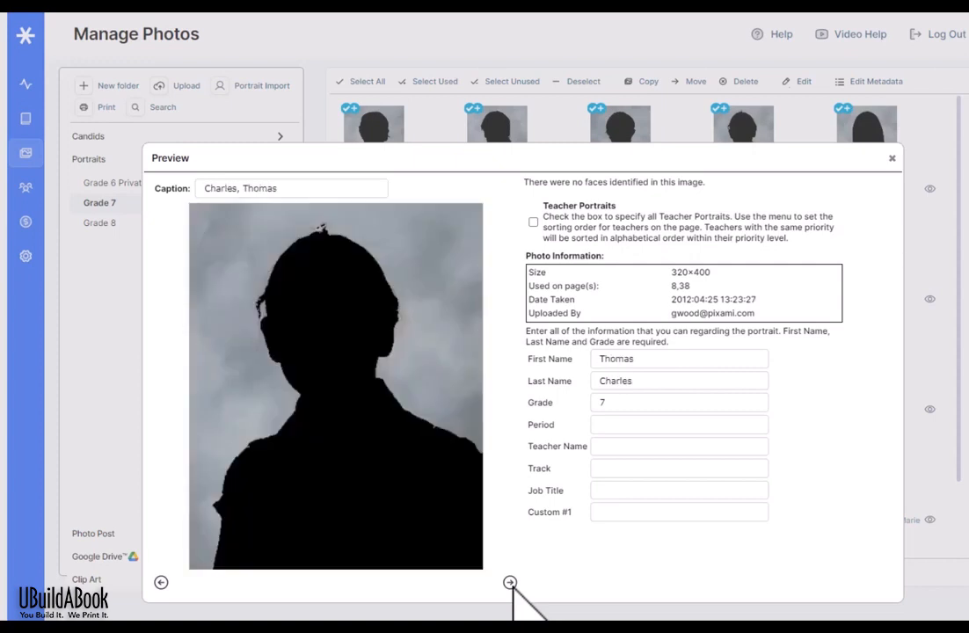
{"action": "left_click", "coordinate": [510, 582]}
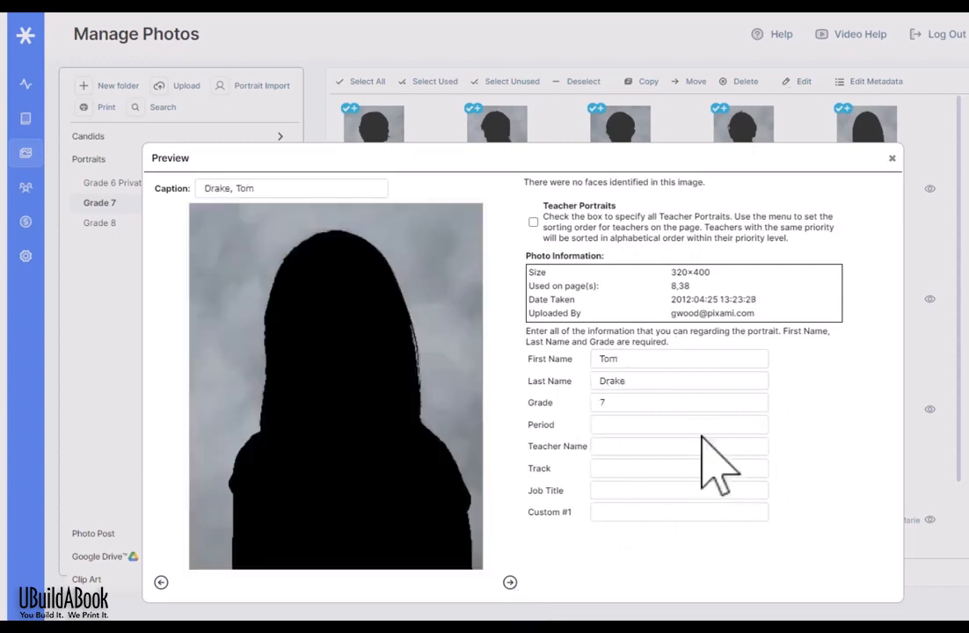
{"action": "left_click", "coordinate": [533, 222]}
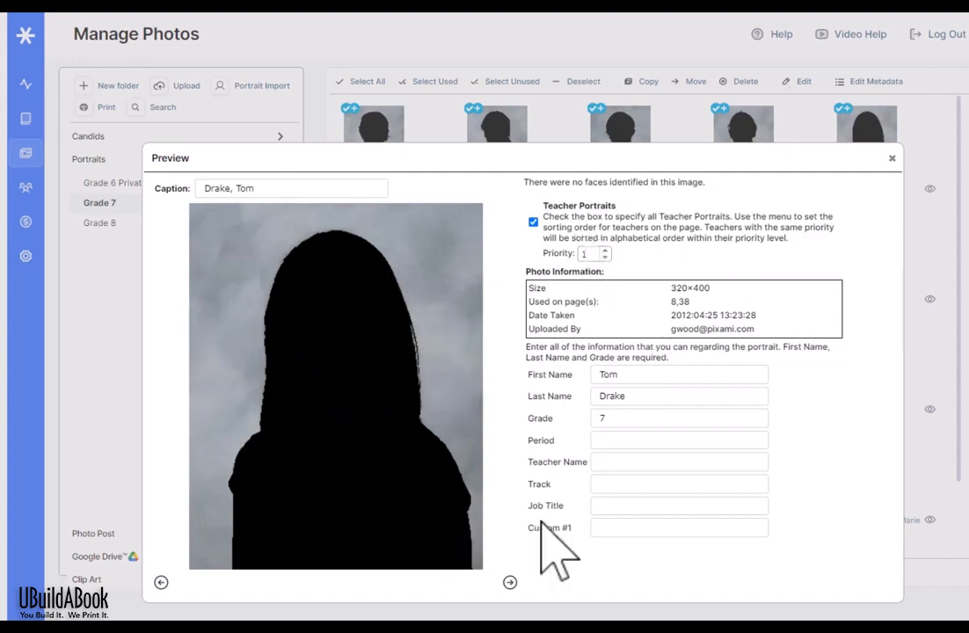
Step: Mark the next portrait as a teacher portrait too, set its sorting priority, and close Preview
{"action": "left_click", "coordinate": [510, 582]}
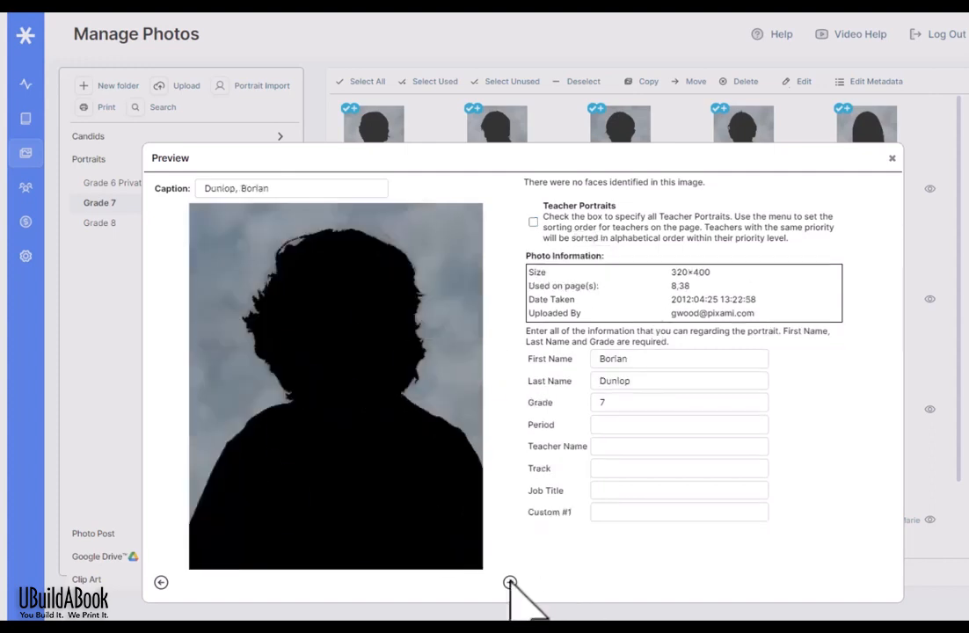
{"action": "left_click", "coordinate": [533, 222]}
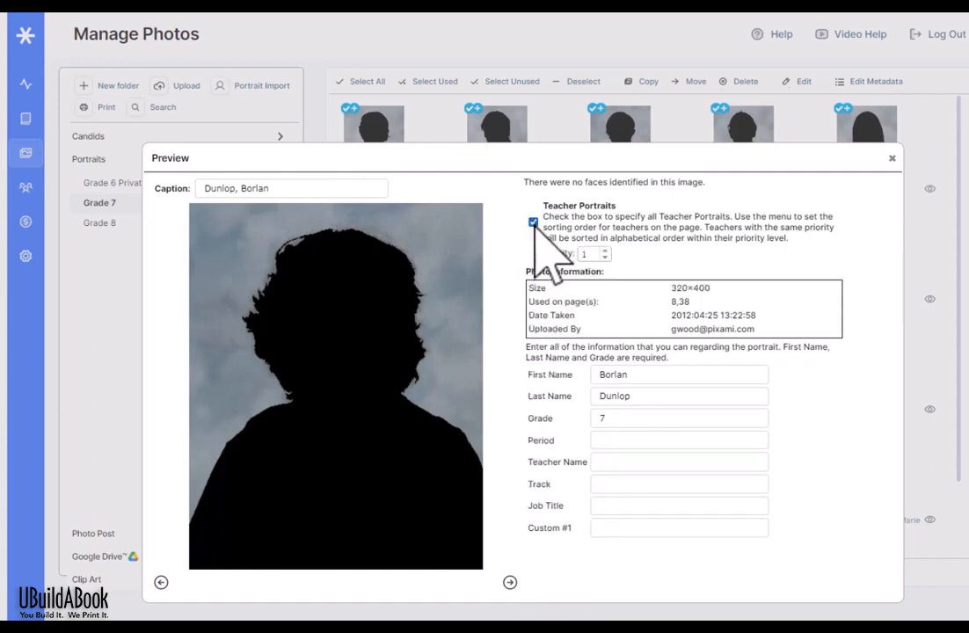
{"action": "left_click", "coordinate": [604, 253]}
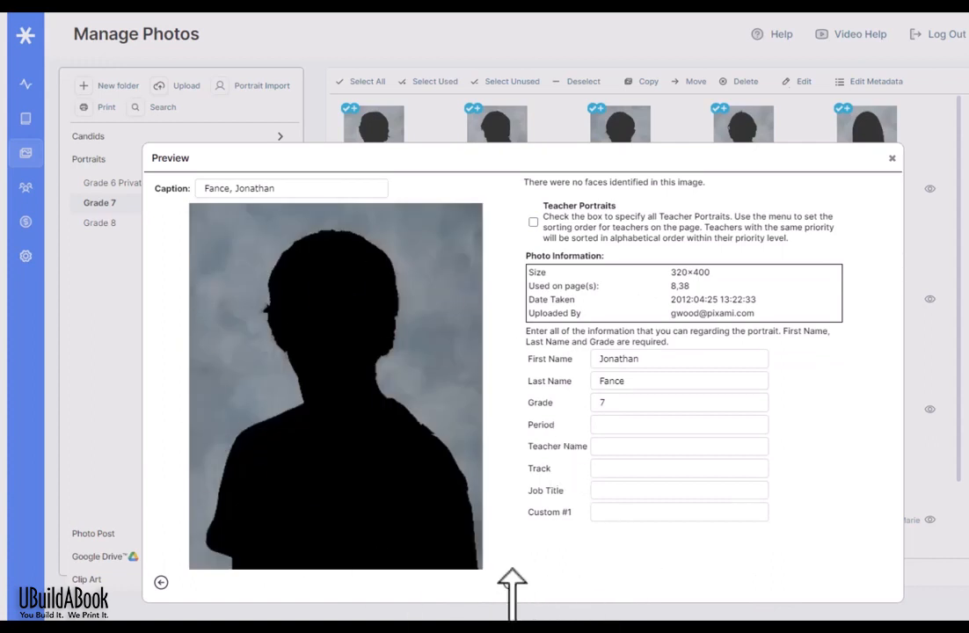
{"action": "left_click", "coordinate": [510, 583]}
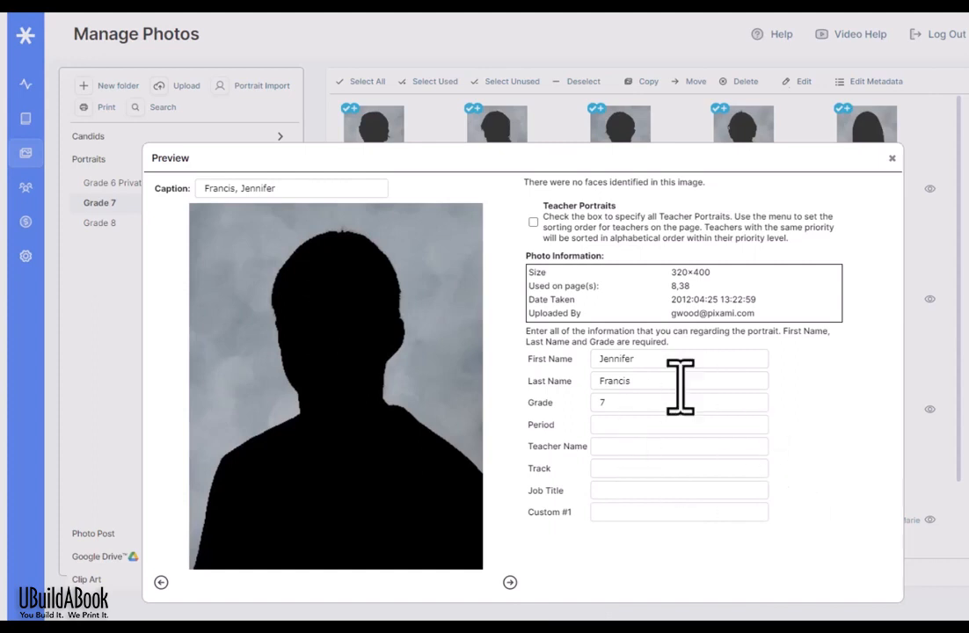
{"action": "left_click", "coordinate": [891, 158]}
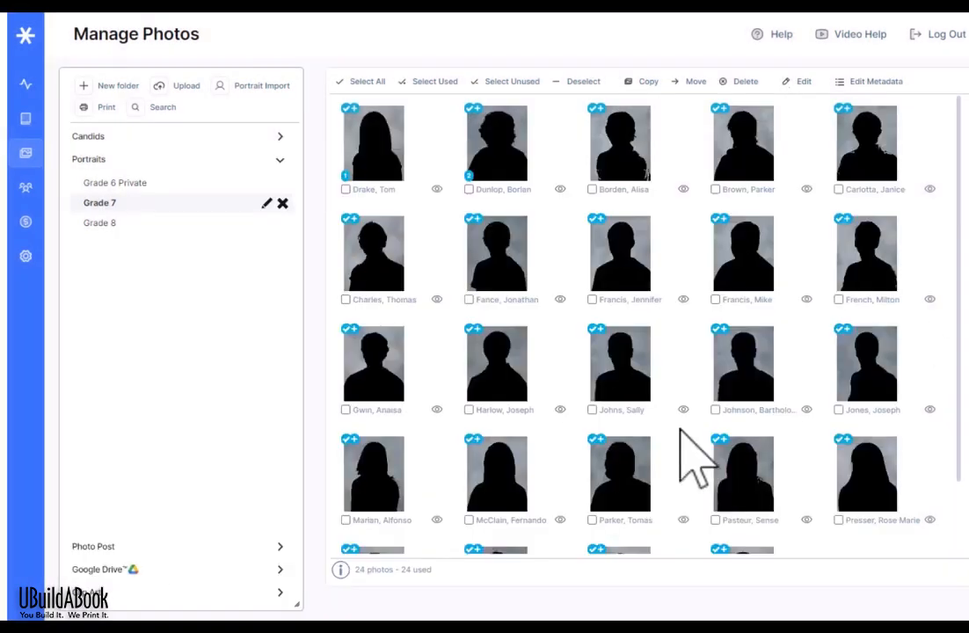
Step: Create a new Photo Post folder named 'Halloween Party'
{"action": "left_click", "coordinate": [279, 547]}
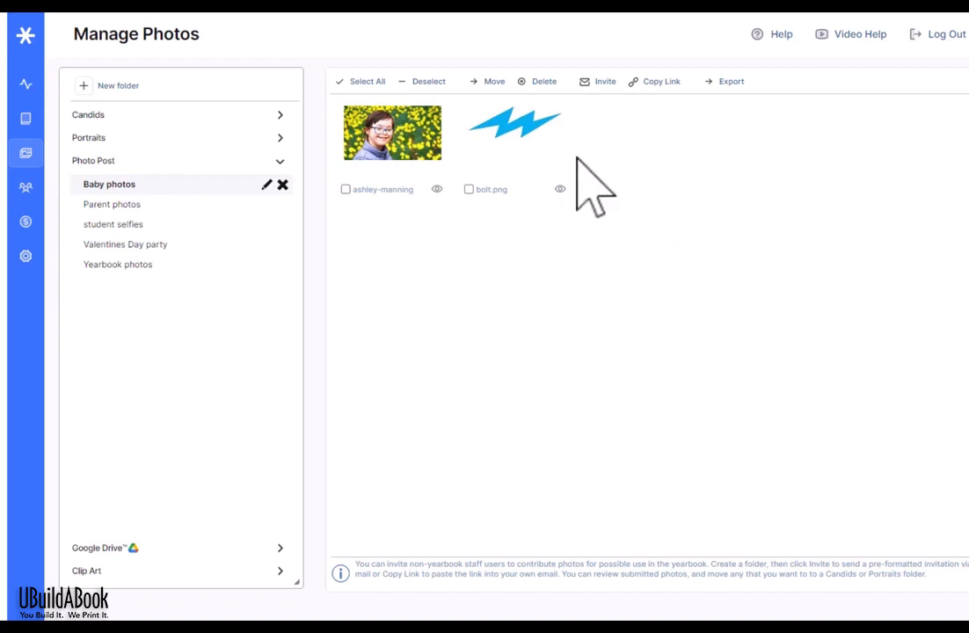
{"action": "left_click", "coordinate": [117, 87]}
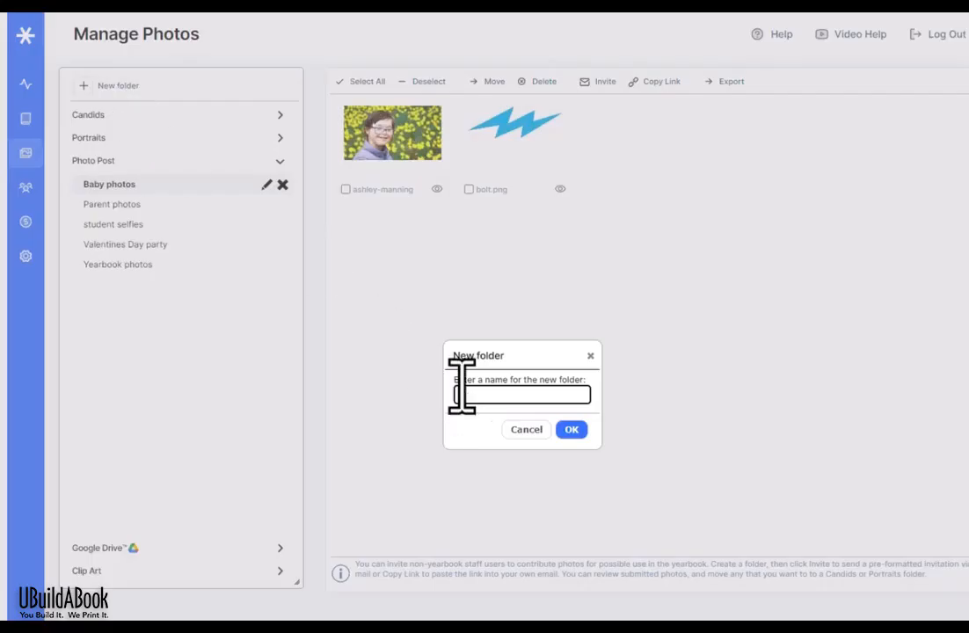
{"action": "type", "text": "Halloween Party"}
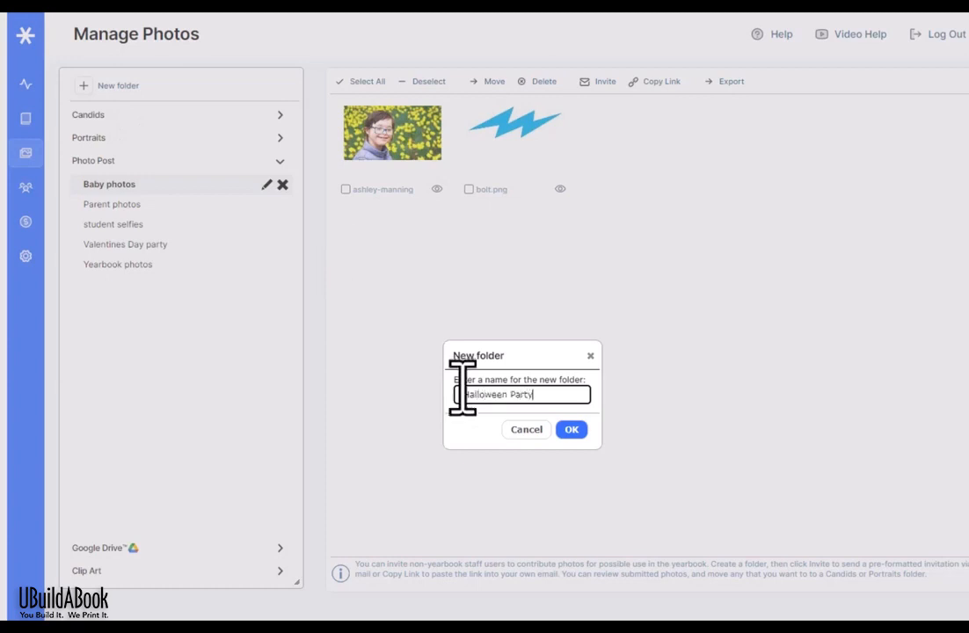
{"action": "left_click", "coordinate": [572, 429]}
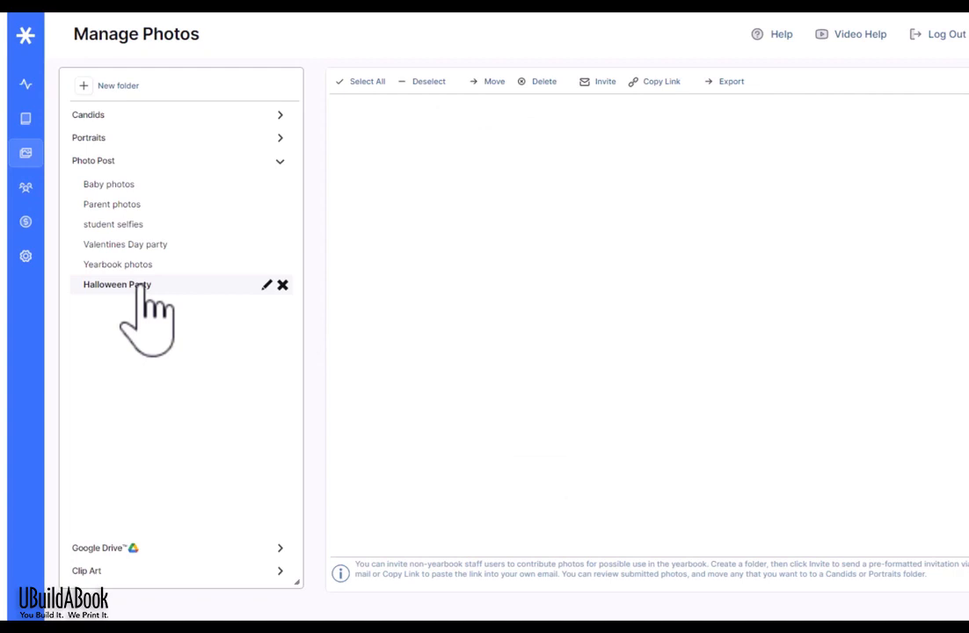
Step: Close the Halloween Party upload invitation unsent, then copy the folder's upload link
{"action": "left_click", "coordinate": [599, 82]}
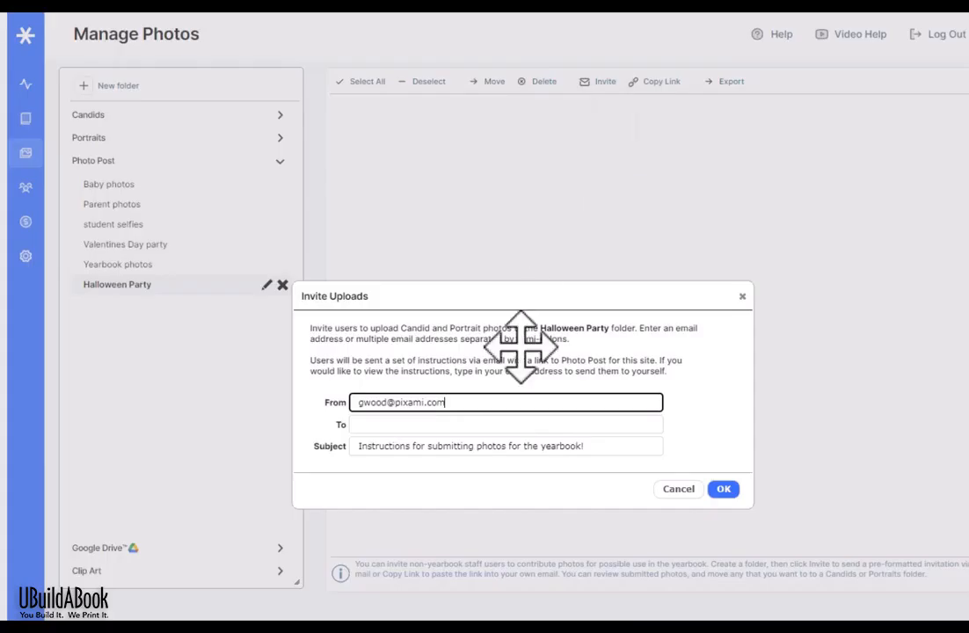
{"action": "left_click", "coordinate": [480, 424]}
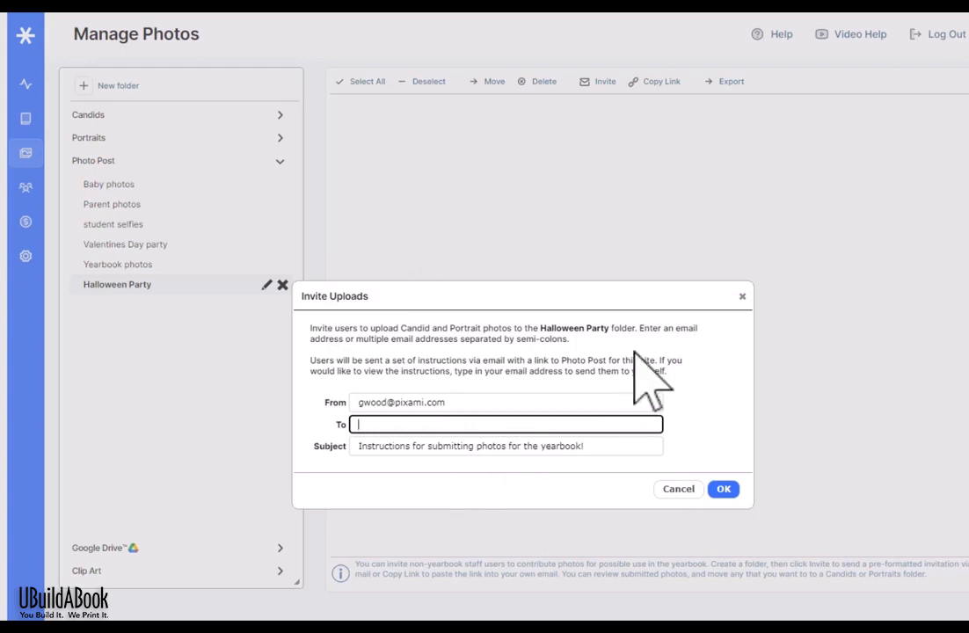
{"action": "left_click", "coordinate": [741, 297]}
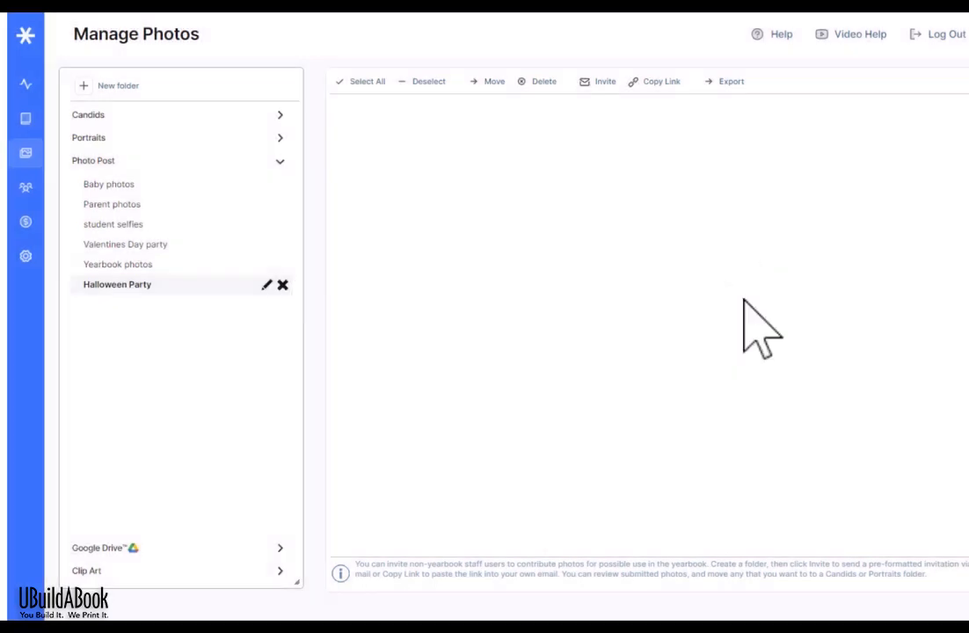
{"action": "left_click", "coordinate": [651, 84]}
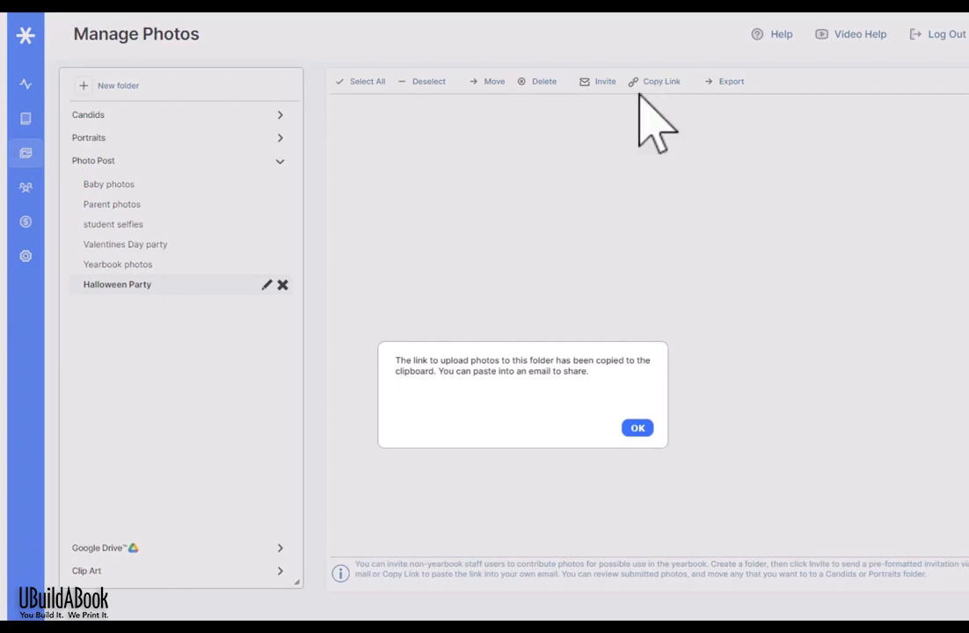
{"action": "left_click", "coordinate": [637, 428]}
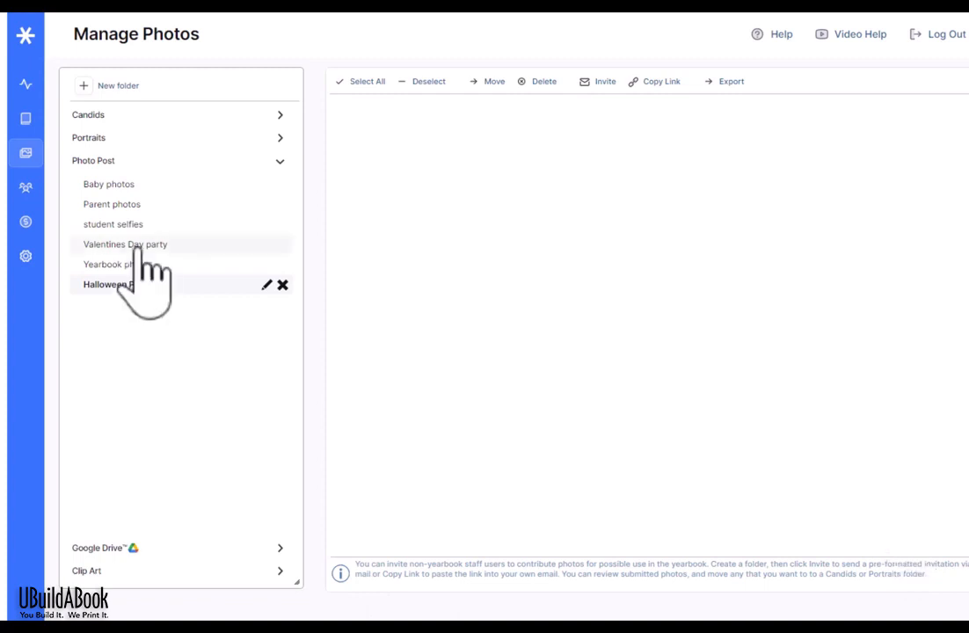
Step: Select and preview the yellow-flowers child photo in Baby photos, then move it to Candid Folders > Field Trips
{"action": "left_click", "coordinate": [108, 184]}
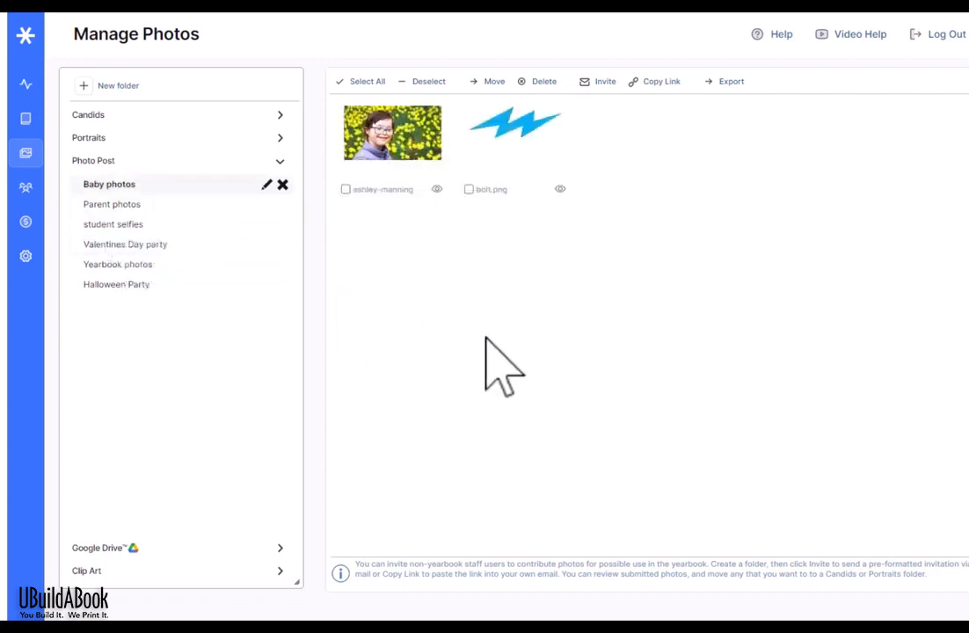
{"action": "left_click", "coordinate": [345, 189]}
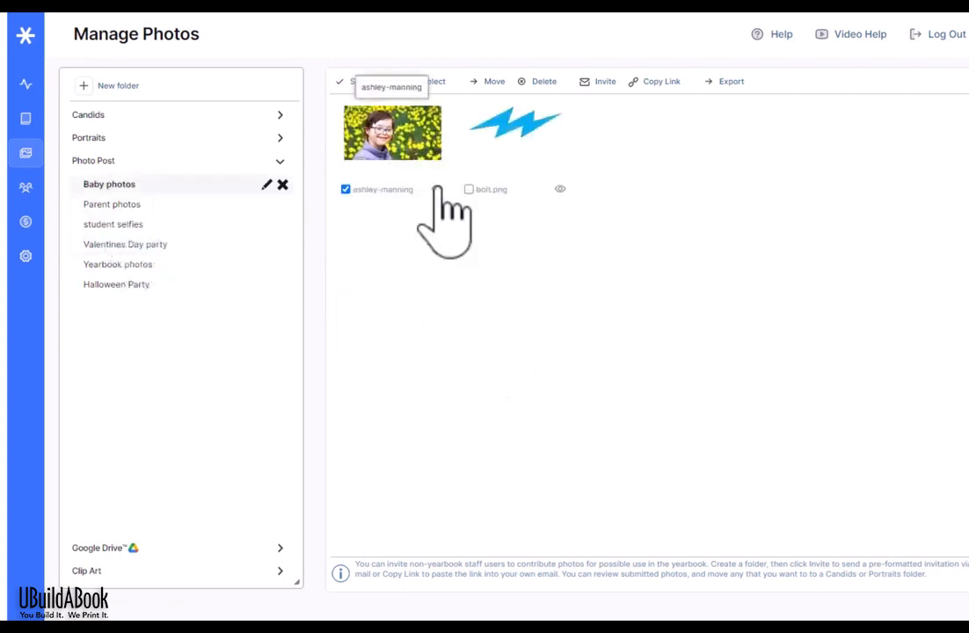
{"action": "left_click", "coordinate": [437, 189]}
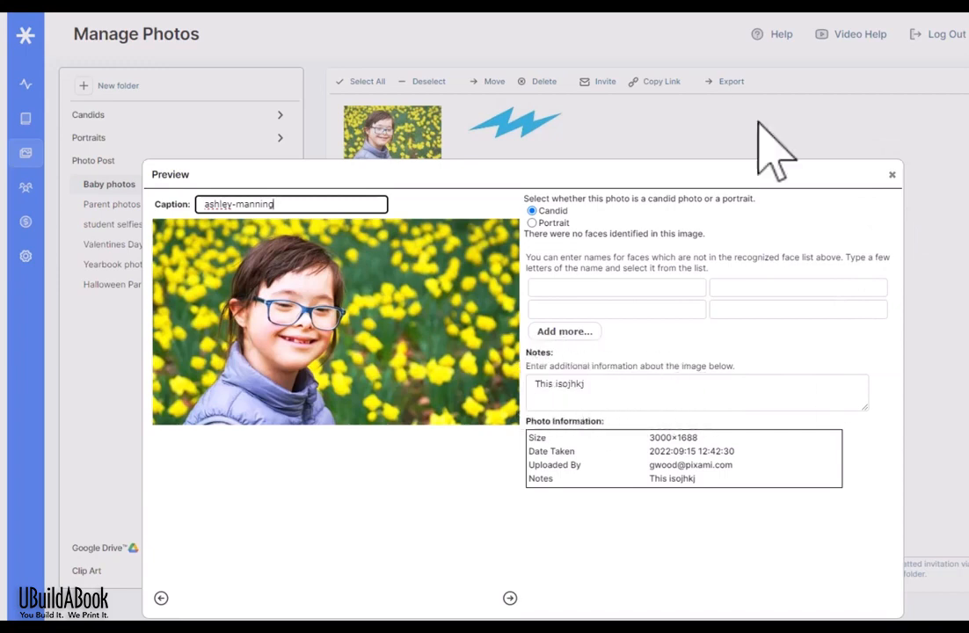
{"action": "left_click", "coordinate": [891, 175]}
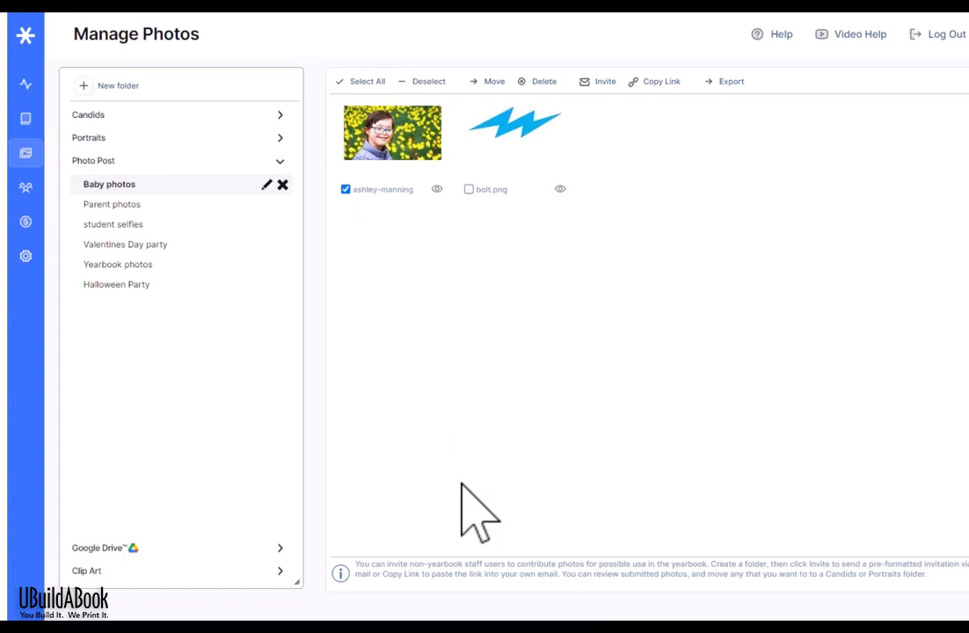
{"action": "left_click", "coordinate": [493, 80]}
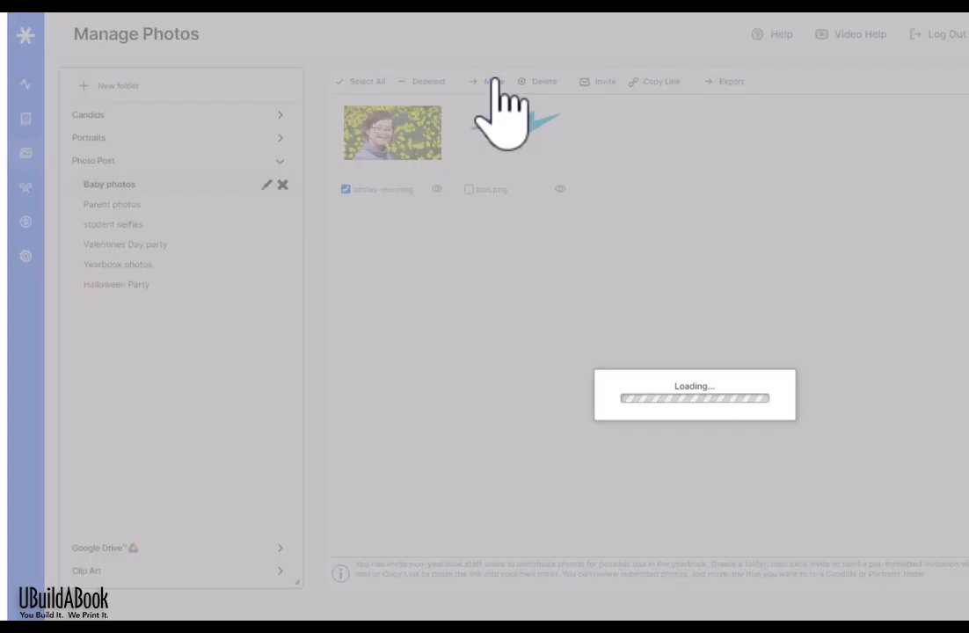
{"action": "left_click", "coordinate": [419, 406]}
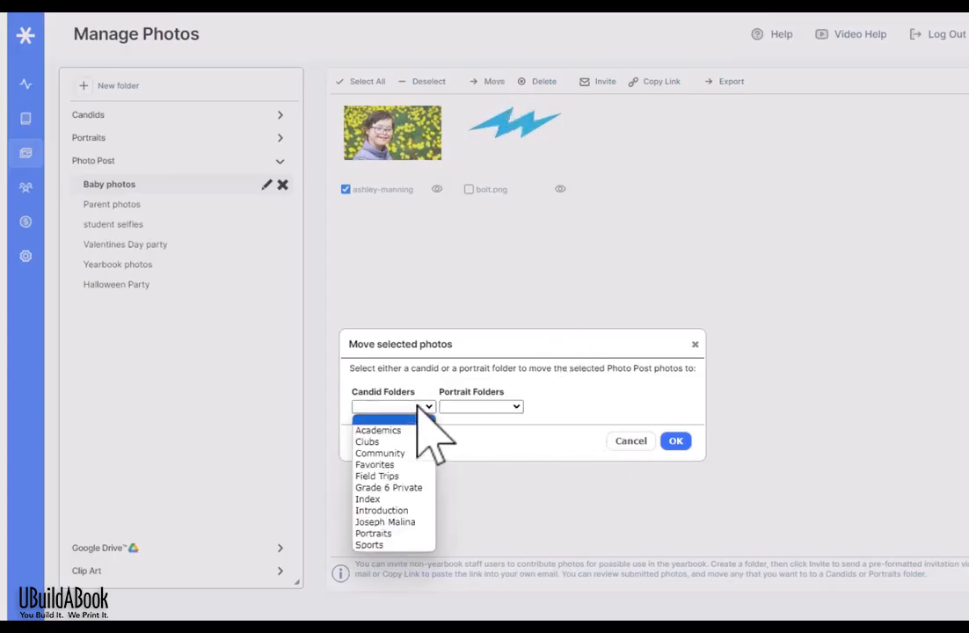
{"action": "left_click", "coordinate": [394, 479]}
{"action": "left_click", "coordinate": [675, 440]}
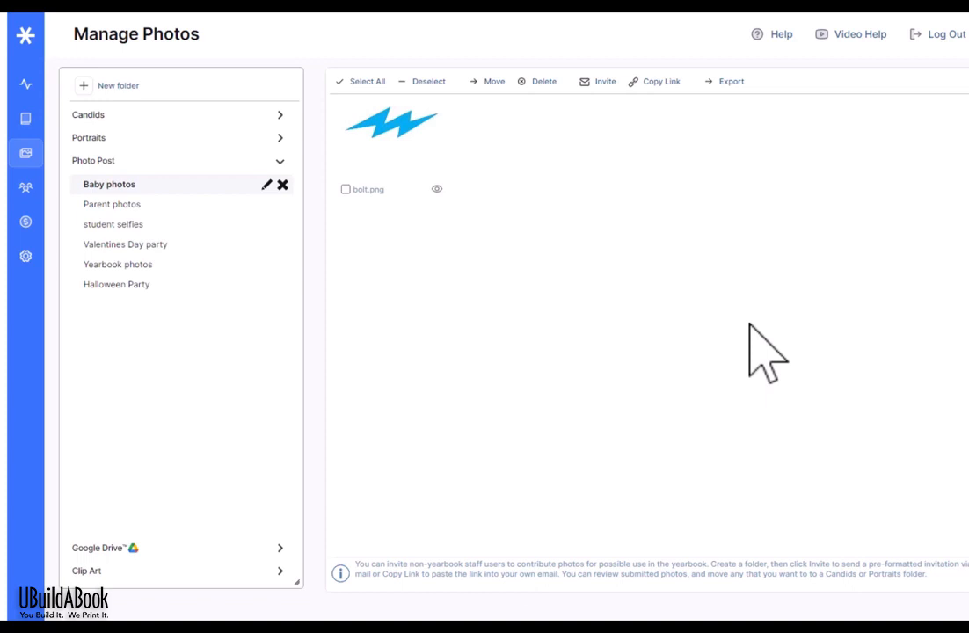
Step: Open the Google Drive photo source, sign in with the existing Google account, and allow additional access
{"action": "left_click", "coordinate": [279, 550]}
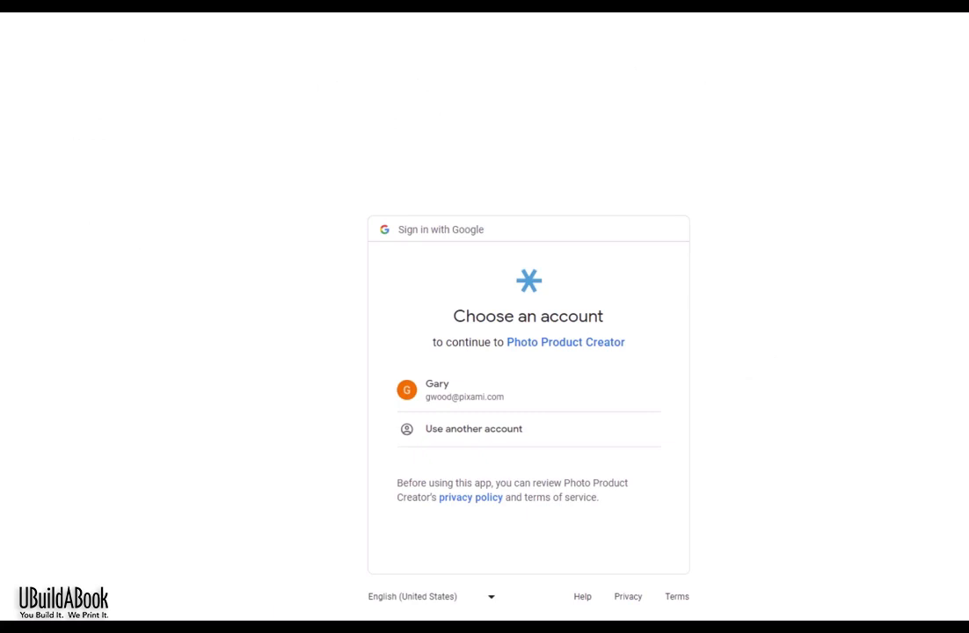
{"action": "left_click", "coordinate": [460, 394]}
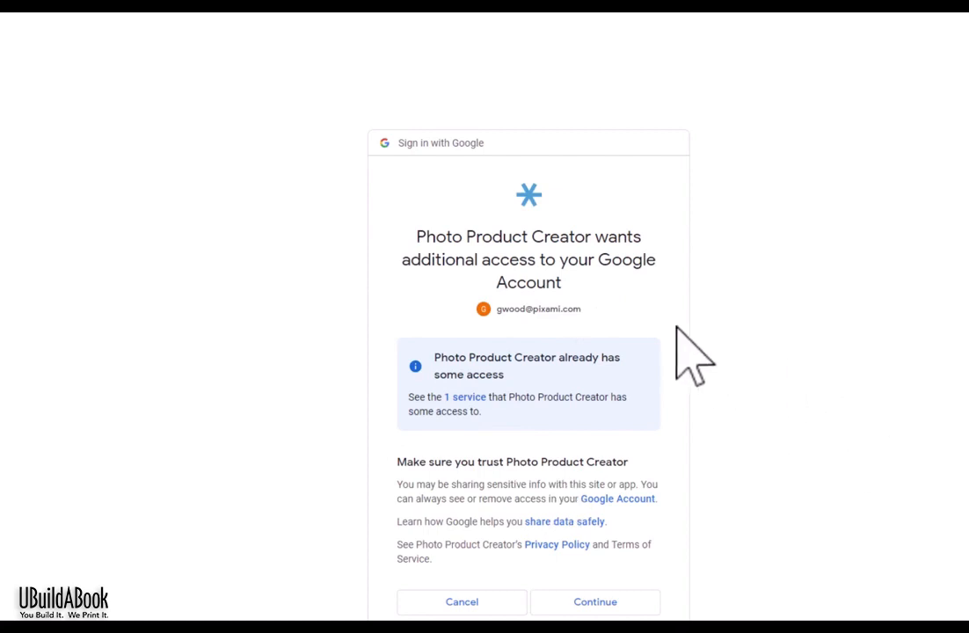
{"action": "left_click", "coordinate": [585, 605]}
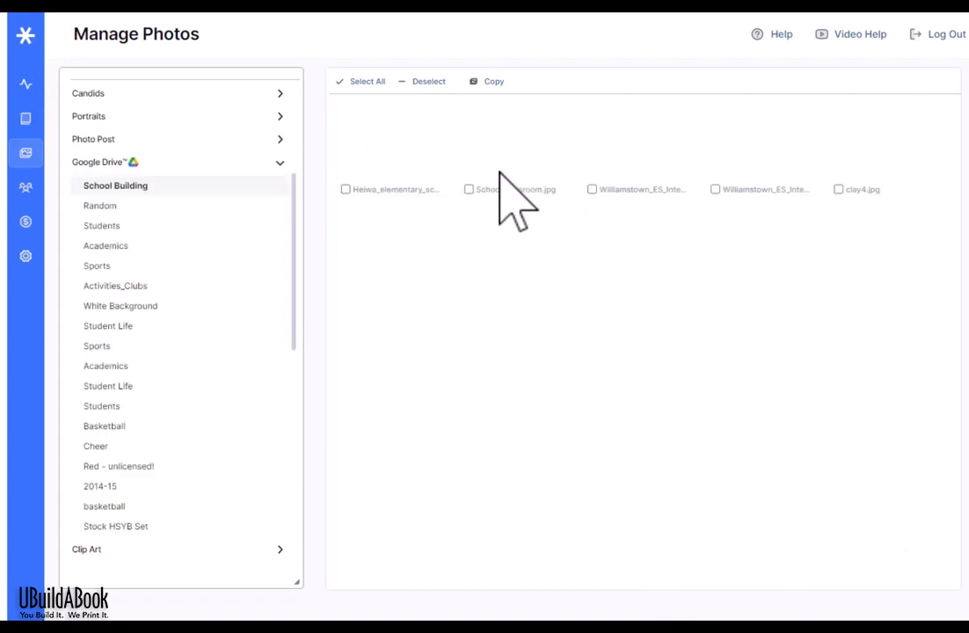
Step: Tick school supply logo.jpg in the Drive Random folder, then show the Clip Art Huskies logo folder
{"action": "left_click", "coordinate": [123, 206]}
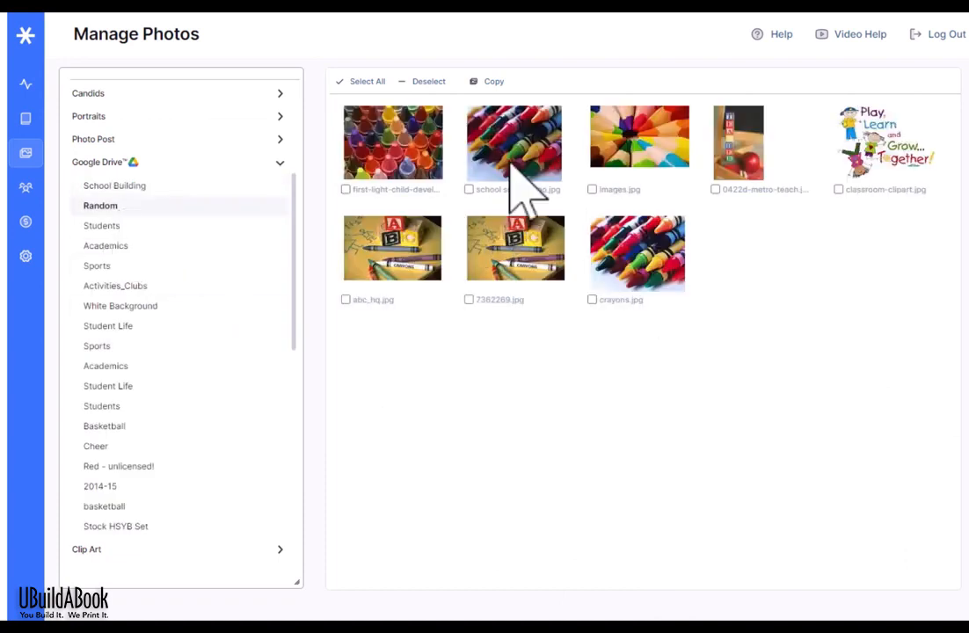
{"action": "left_click", "coordinate": [511, 167]}
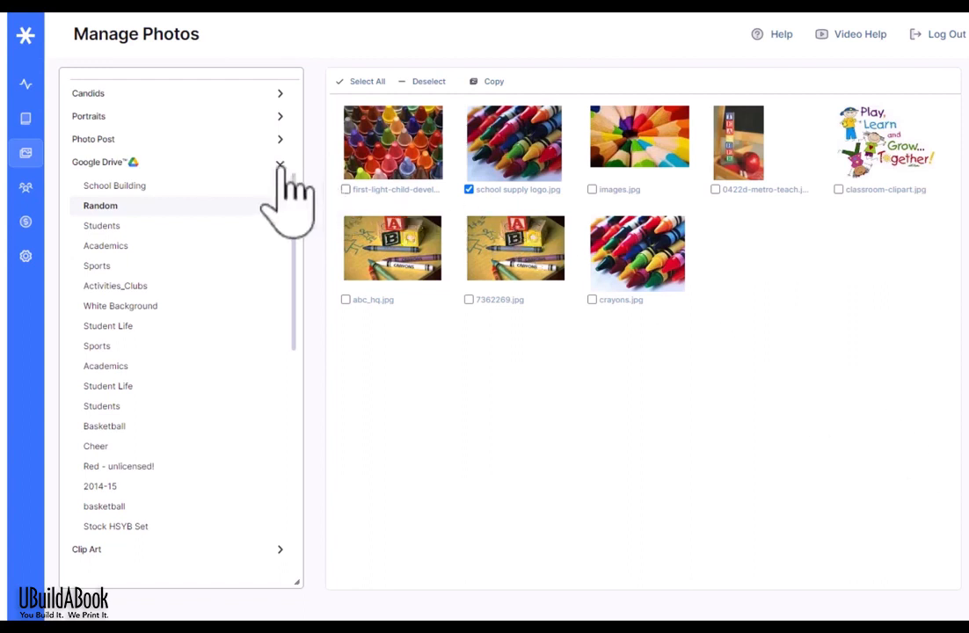
{"action": "left_click", "coordinate": [279, 162]}
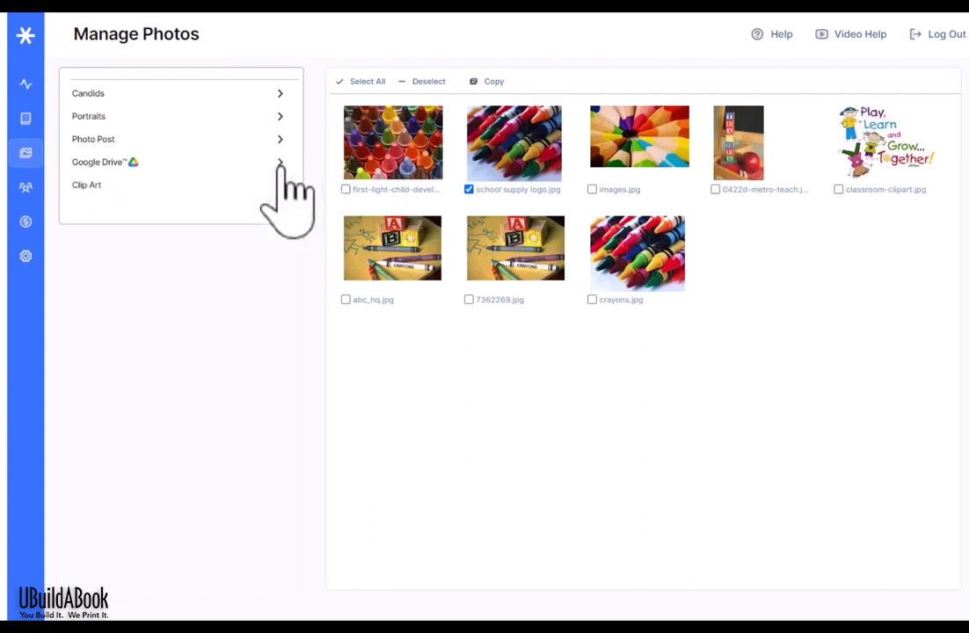
{"action": "left_click", "coordinate": [206, 185]}
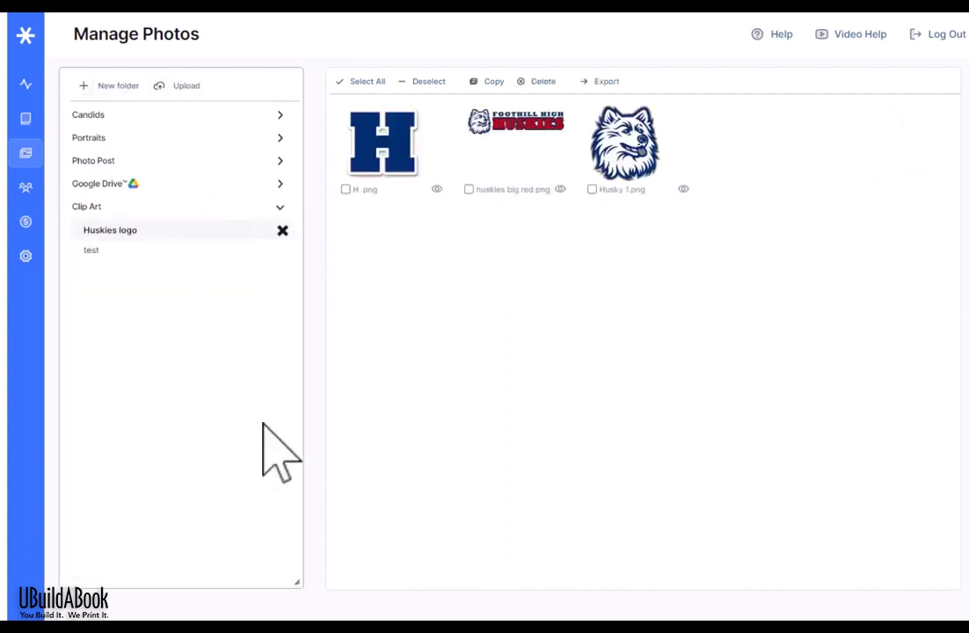
Step: Switch to Manage Users to list the five yearbook accounts
{"action": "left_click", "coordinate": [123, 87]}
{"action": "left_click", "coordinate": [26, 191]}
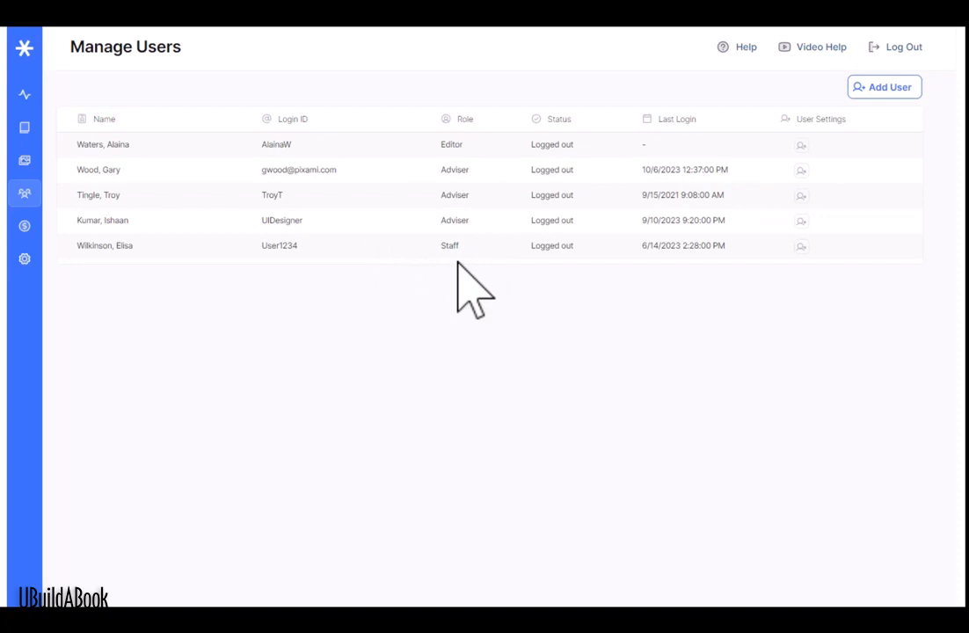
Step: Open an empty Add User dialog from Manage Users
{"action": "left_click", "coordinate": [888, 87]}
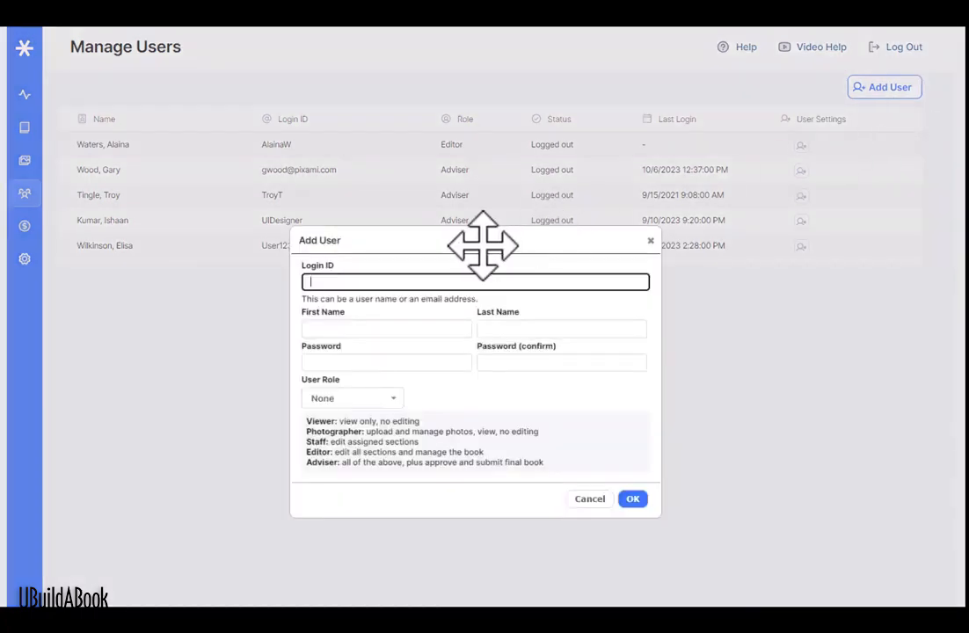
Step: Enter the new user's login ID, first and last names, and the password with its confirmation
{"action": "type", "text": "Nick123"}
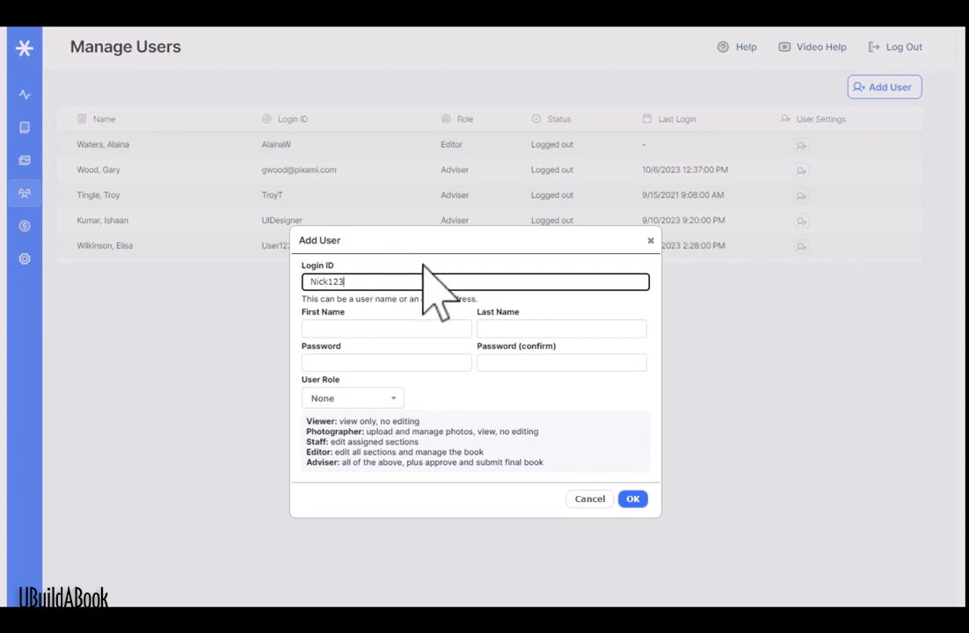
{"action": "left_click", "coordinate": [407, 328]}
{"action": "type", "text": "Nick"}
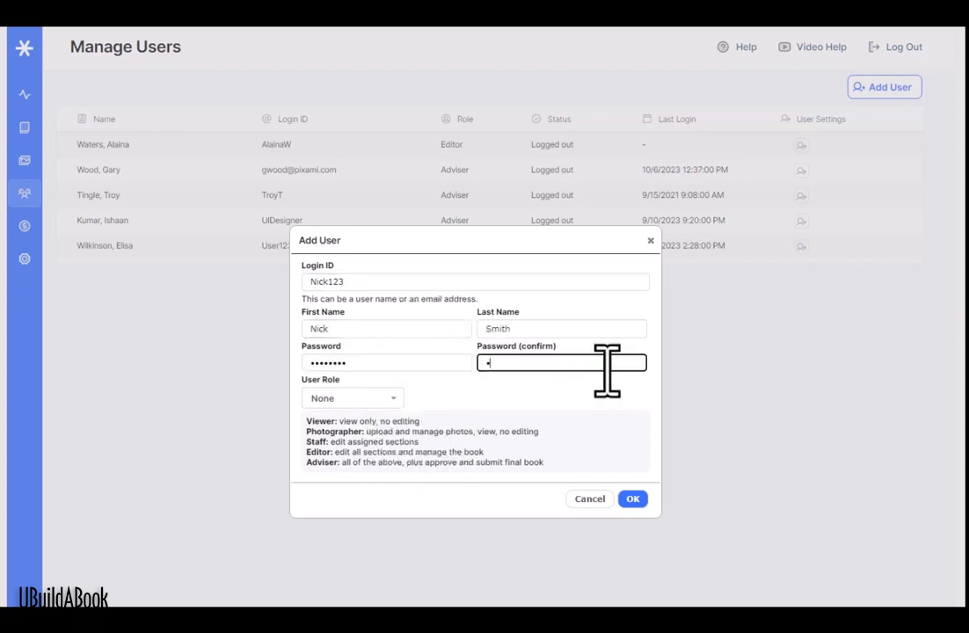
{"action": "type", "text": "assword"}
{"action": "left_click", "coordinate": [584, 390]}
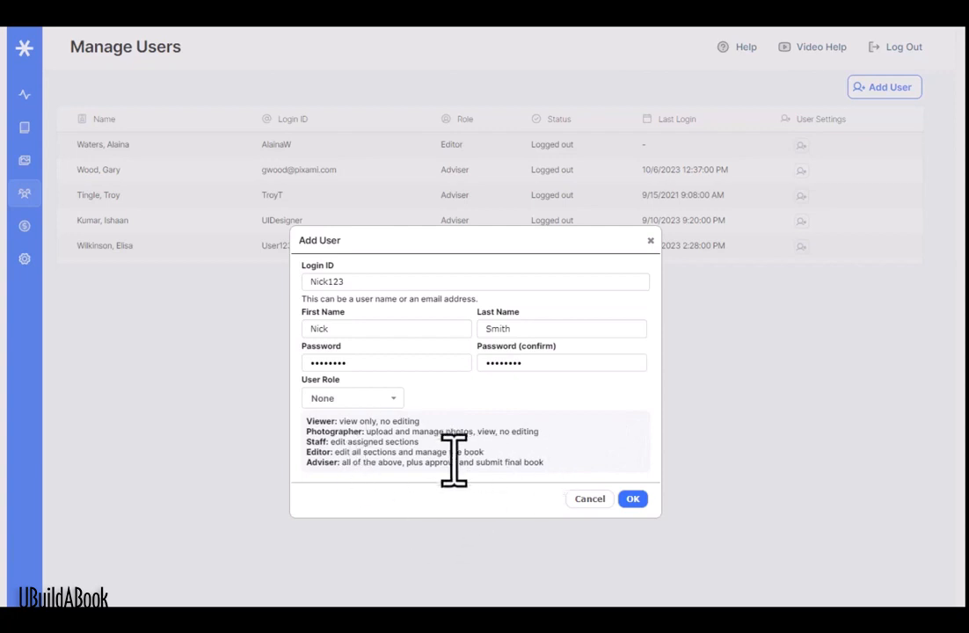
{"action": "left_click", "coordinate": [387, 398]}
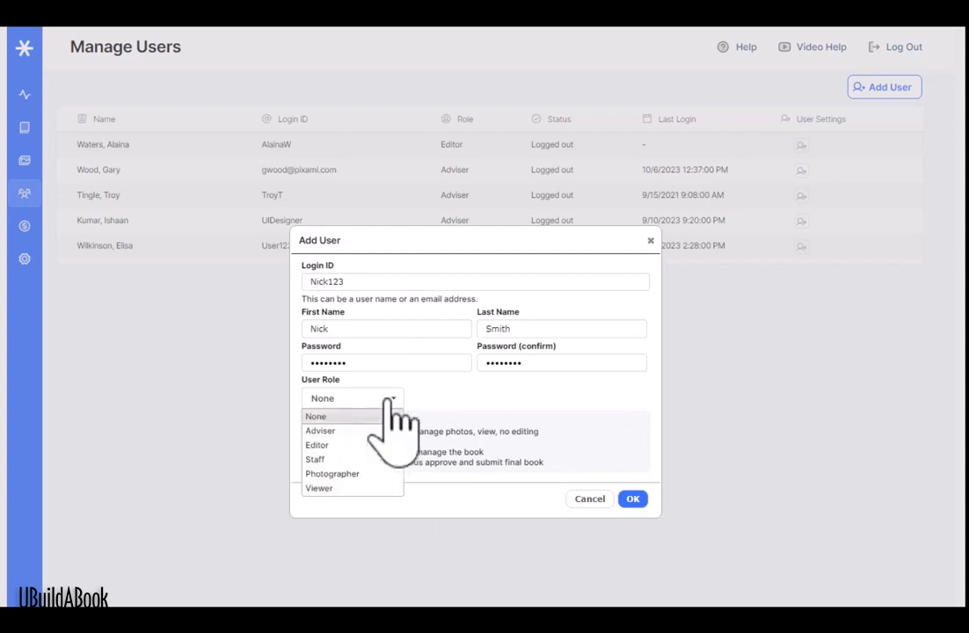
Step: Cycle the new user's role through Viewer and Photographer, ending on Staff
{"action": "left_click", "coordinate": [363, 487]}
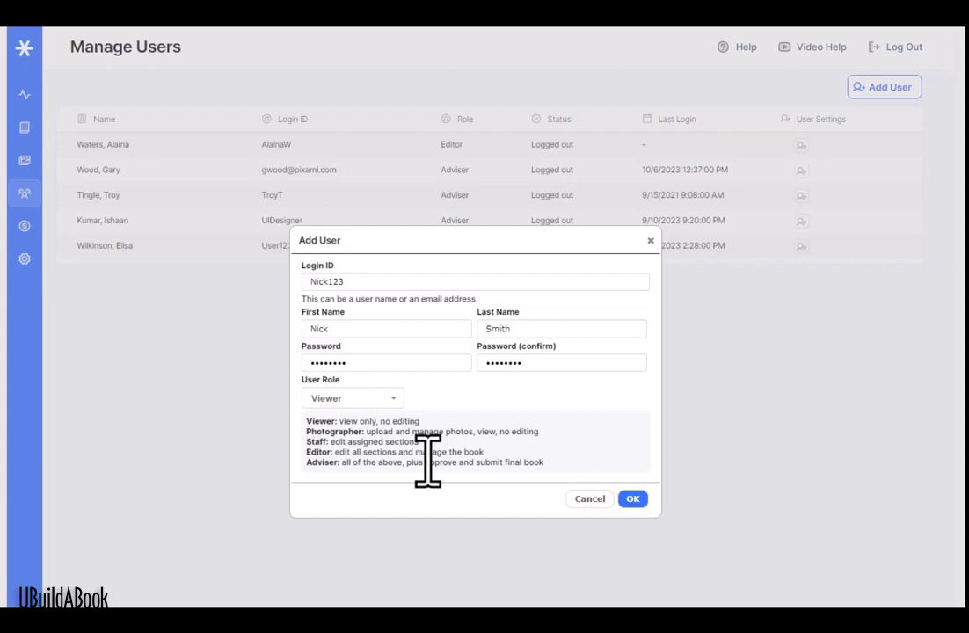
{"action": "left_click", "coordinate": [369, 400]}
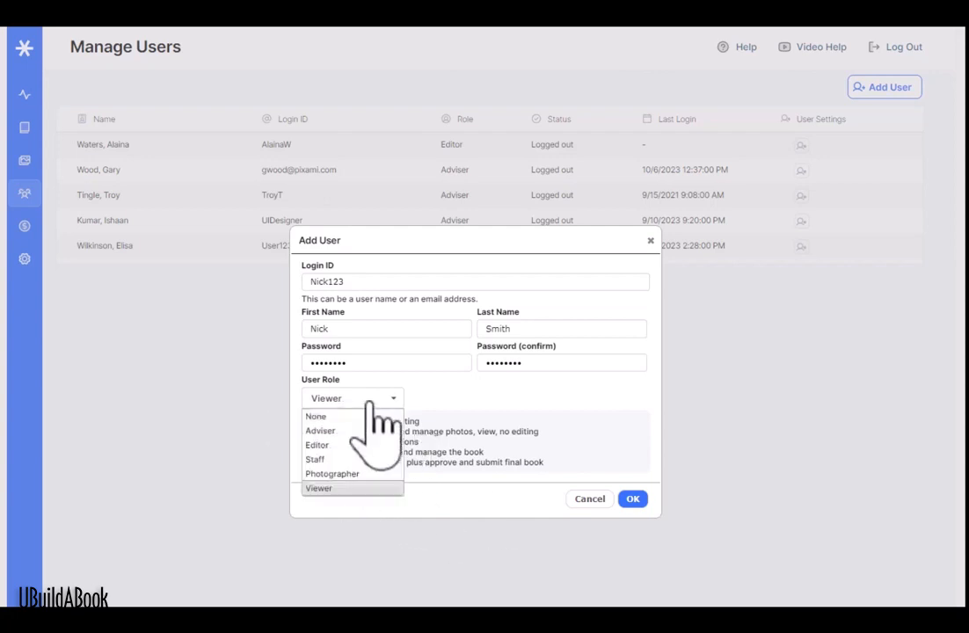
{"action": "left_click", "coordinate": [356, 474]}
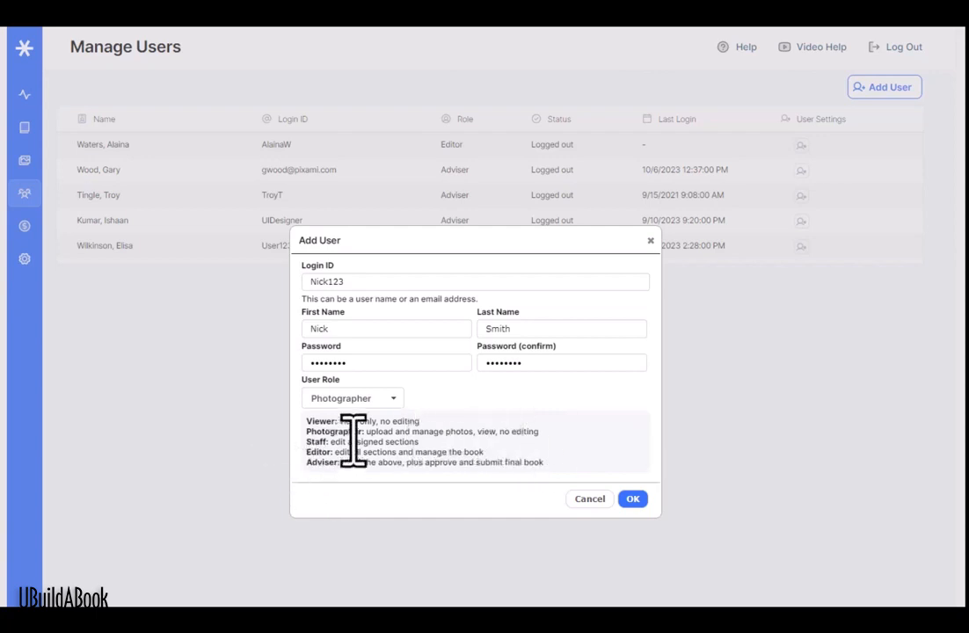
{"action": "left_click", "coordinate": [366, 399]}
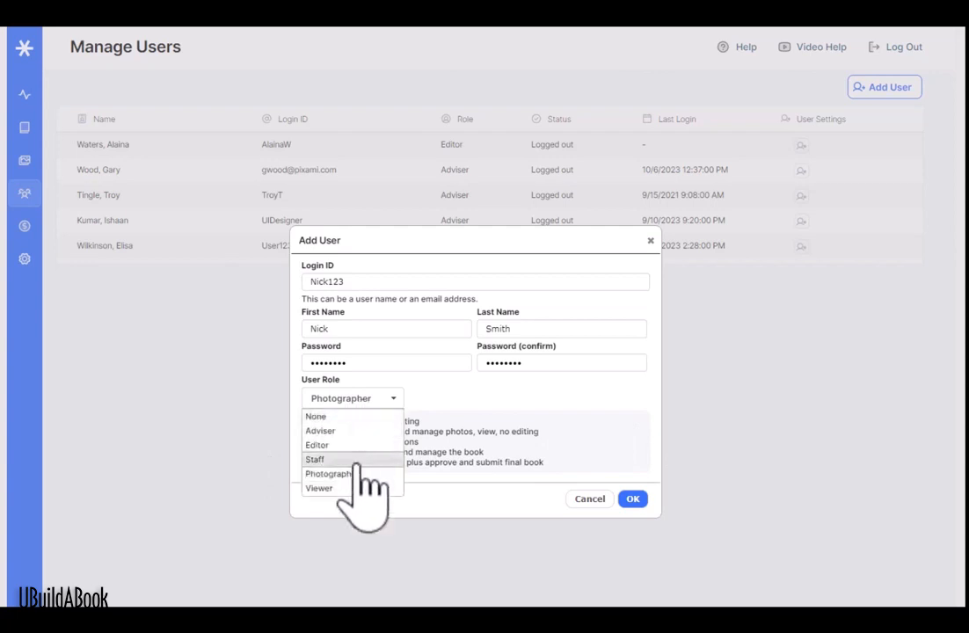
{"action": "left_click", "coordinate": [362, 457]}
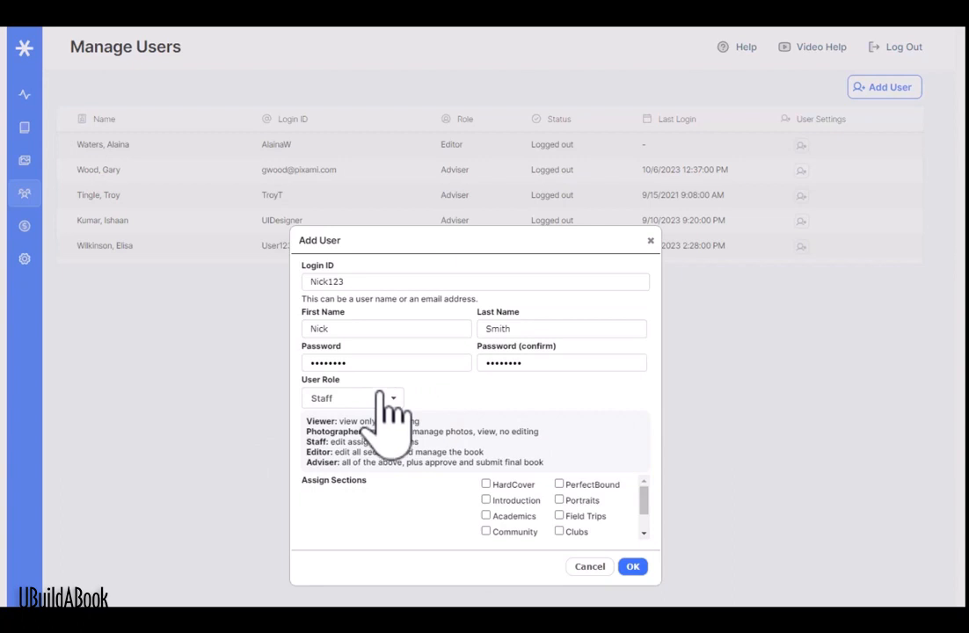
Step: Tick the Academics and Field Trips sections, then switch the role to Editor
{"action": "left_click", "coordinate": [486, 516]}
{"action": "left_click", "coordinate": [559, 515]}
{"action": "left_click", "coordinate": [373, 398]}
{"action": "left_click", "coordinate": [353, 445]}
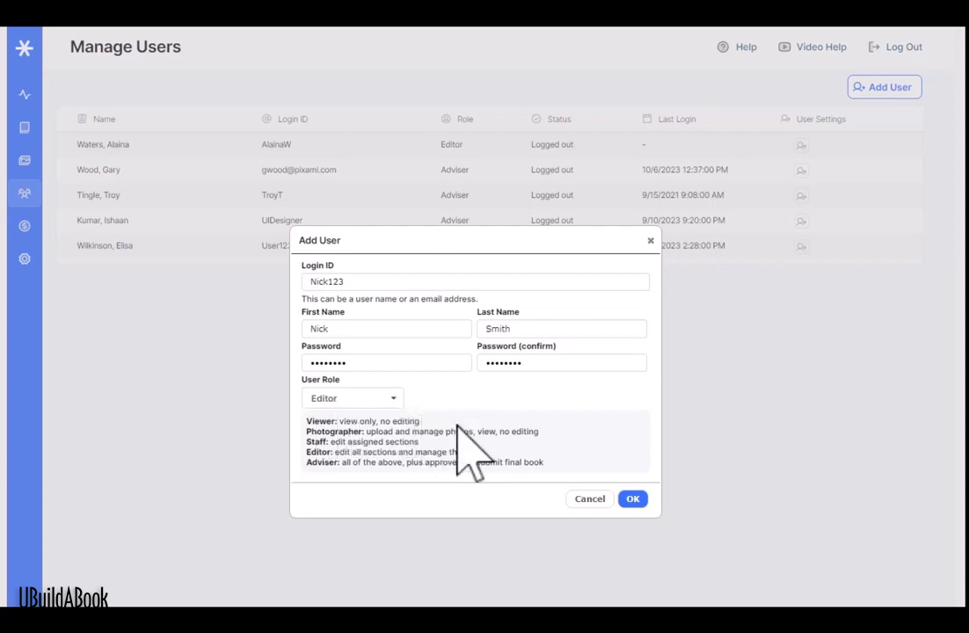
Step: Switch the new user's role from Editor to Adviser
{"action": "left_click", "coordinate": [390, 397]}
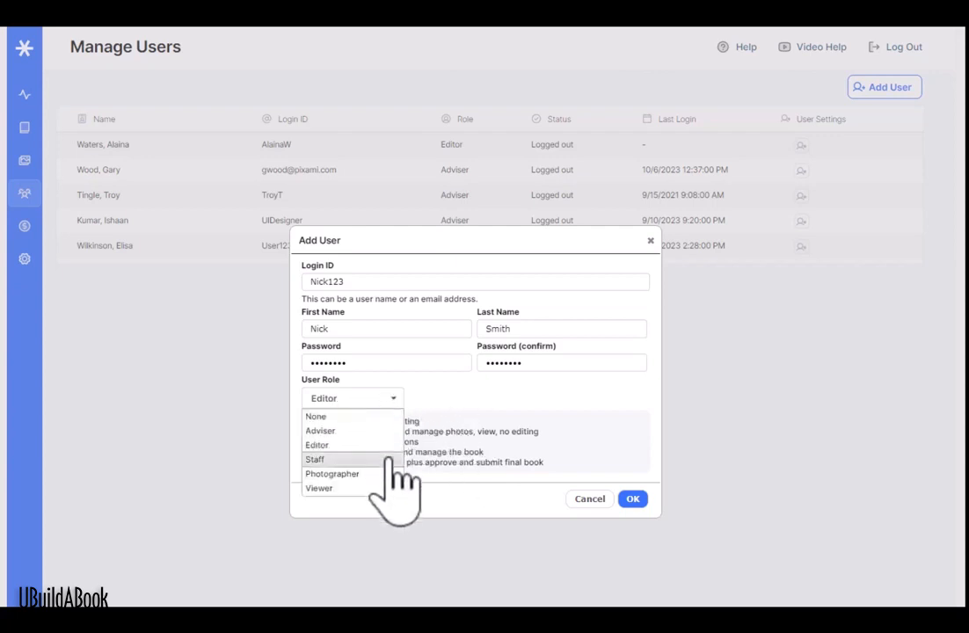
{"action": "left_click", "coordinate": [394, 431]}
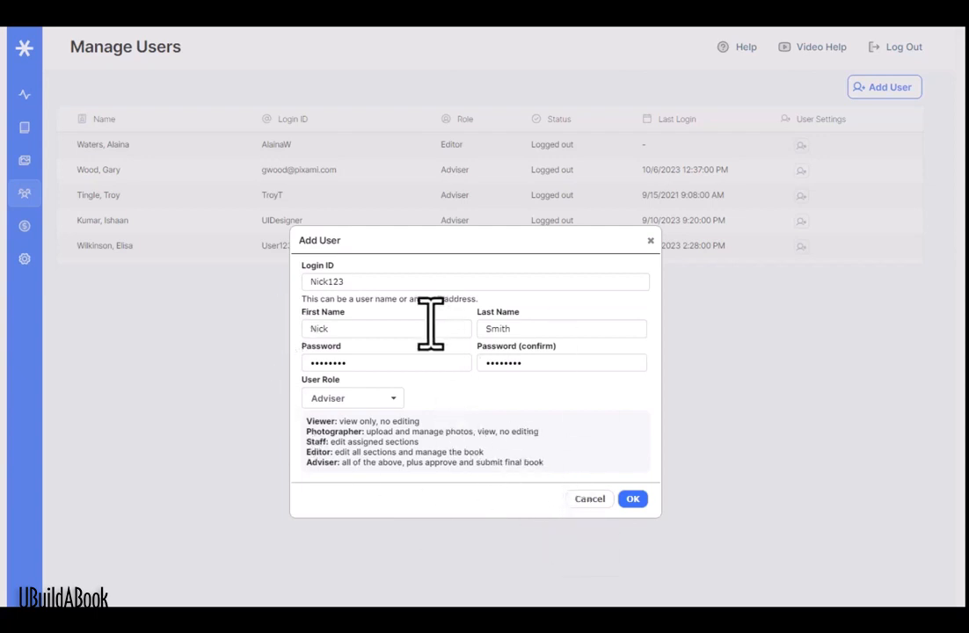
Step: Save the new Adviser account and open Update User for the Adviser last logged in 10/6/2023
{"action": "left_click", "coordinate": [633, 498]}
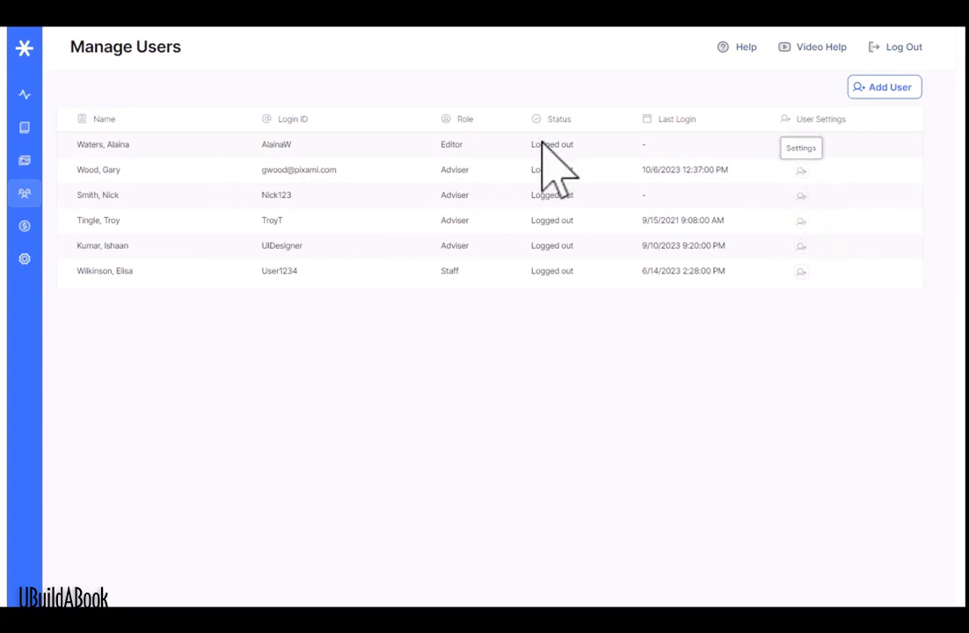
{"action": "left_click", "coordinate": [801, 170]}
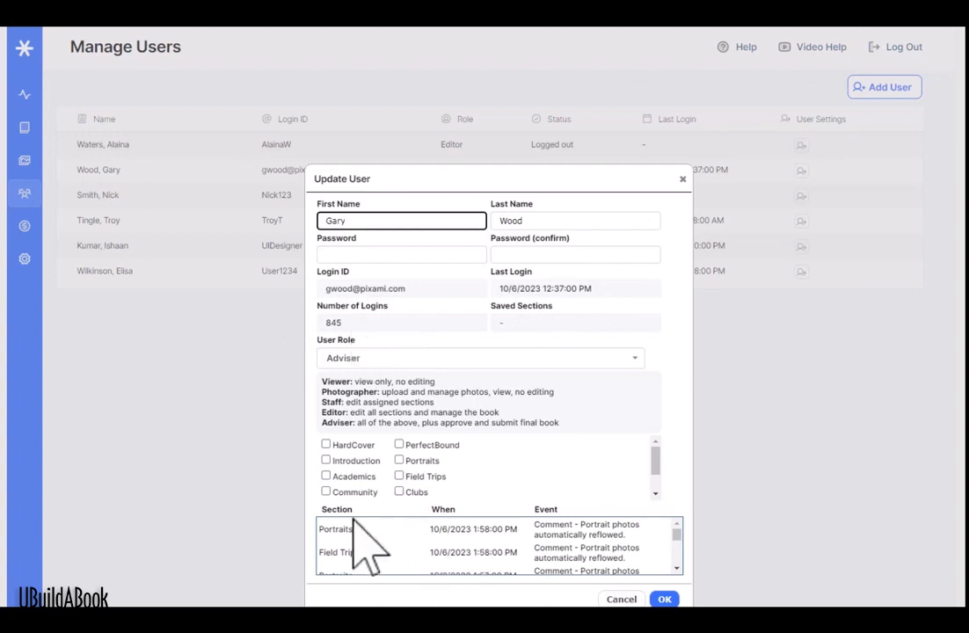
{"action": "left_click", "coordinate": [676, 568]}
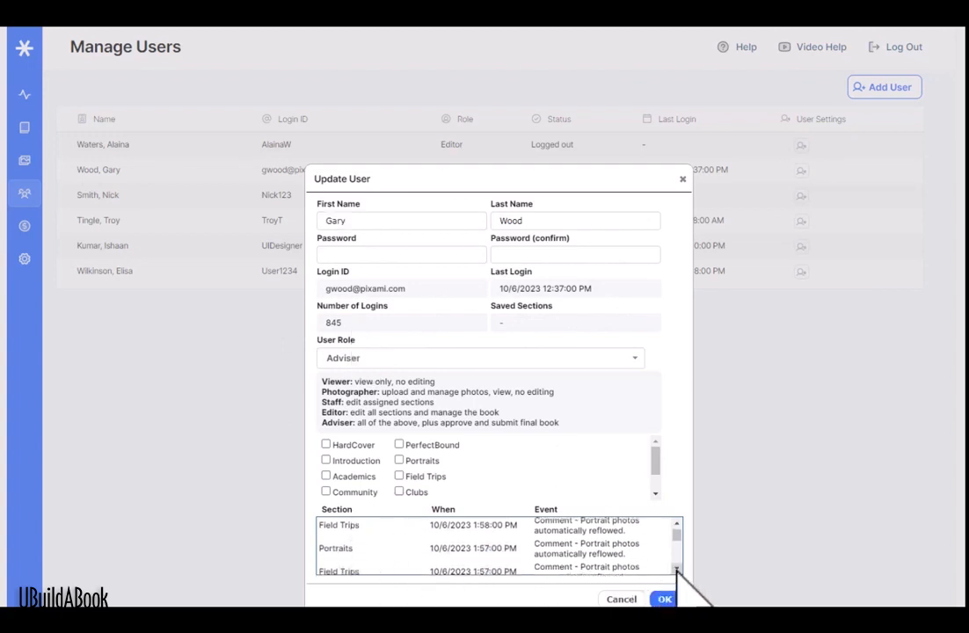
{"action": "left_click", "coordinate": [676, 568]}
{"action": "left_click", "coordinate": [676, 568]}
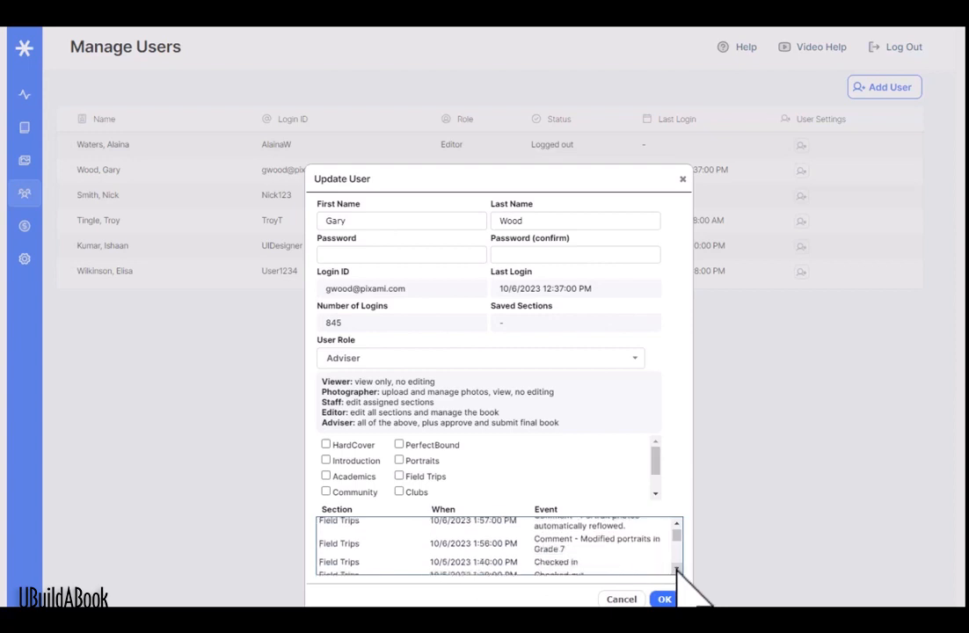
{"action": "left_click", "coordinate": [676, 567]}
{"action": "left_click", "coordinate": [676, 568]}
{"action": "left_click", "coordinate": [676, 568]}
{"action": "left_click", "coordinate": [676, 568]}
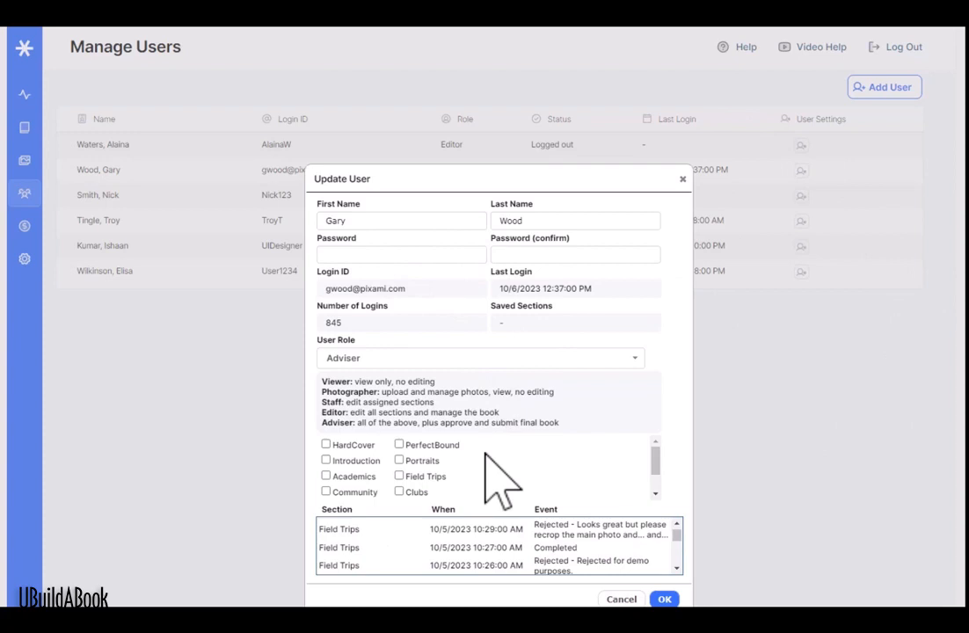
Step: Change the existing Adviser's role to None (Delete User) and confirm with OK
{"action": "left_click", "coordinate": [490, 359]}
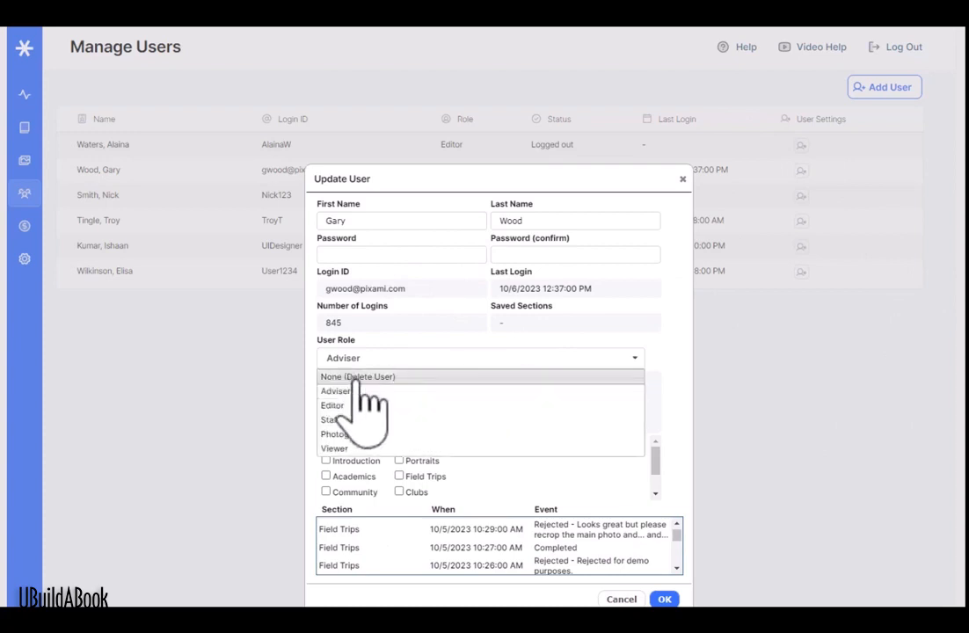
{"action": "left_click", "coordinate": [361, 379]}
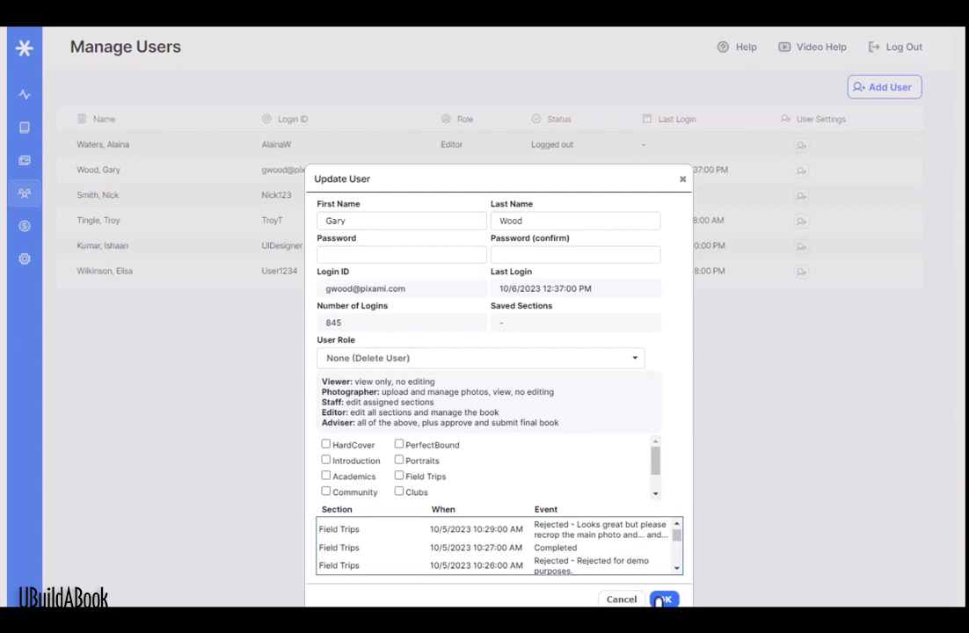
{"action": "left_click", "coordinate": [621, 599]}
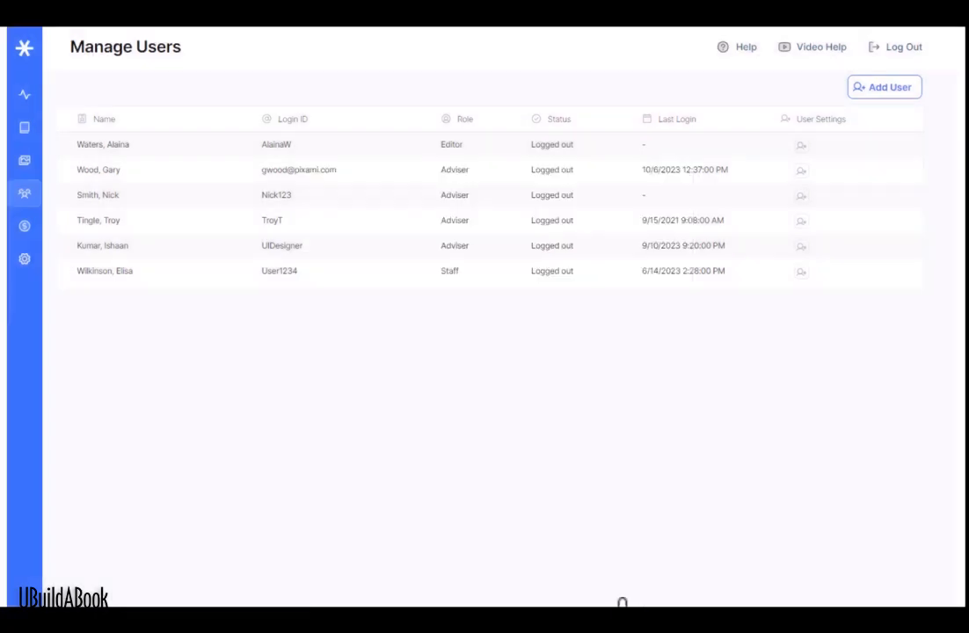
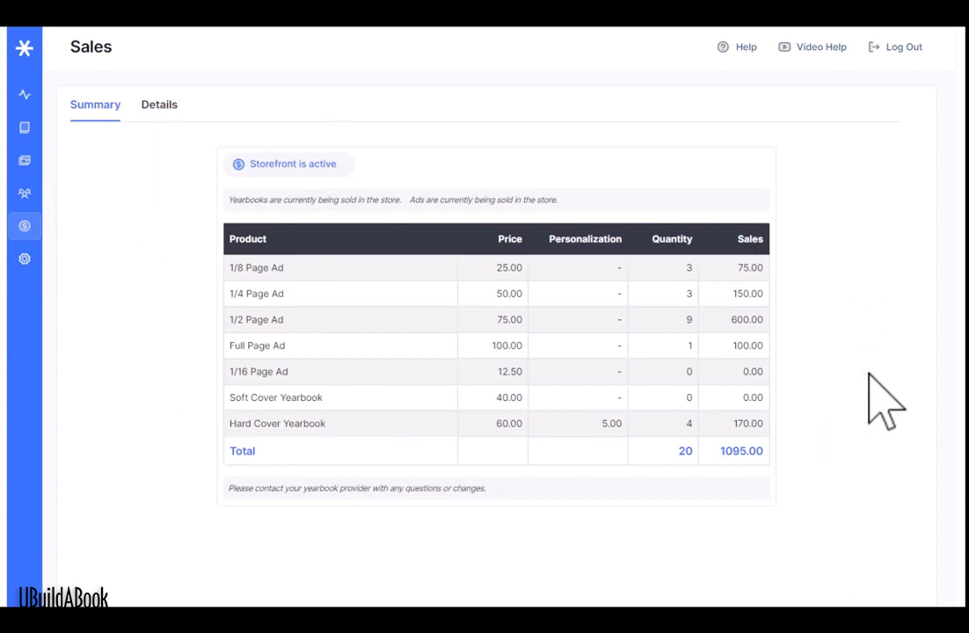
Step: Show the Sales Details tab with per-product quantities and retail sales from 10/12/2016 to 10/06/2023
{"action": "left_click", "coordinate": [160, 104]}
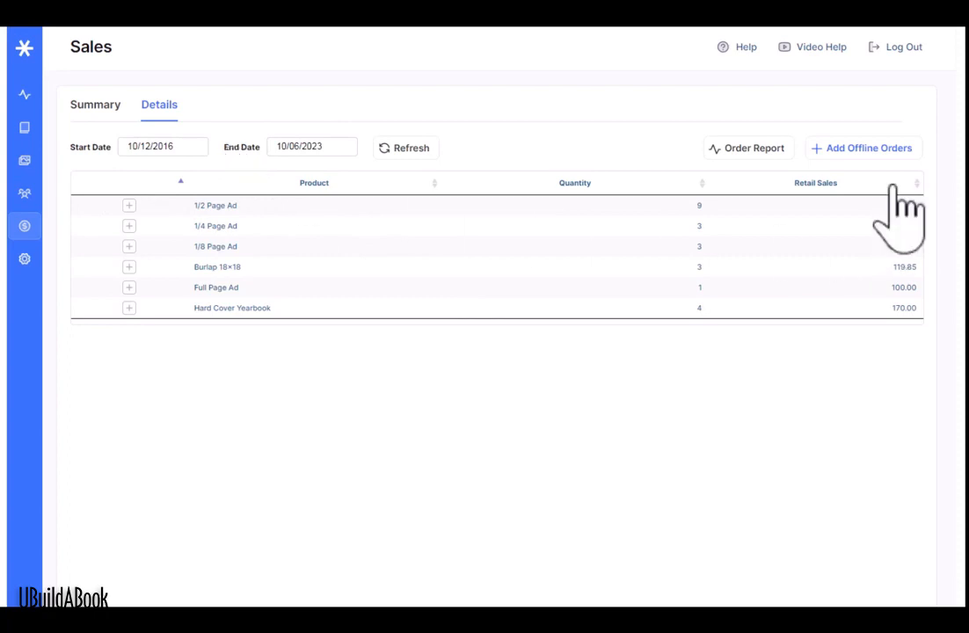
Step: Look at the Add Offline Orders form, close it unsaved, and open the Adviser Configuration themes list
{"action": "left_click", "coordinate": [869, 149]}
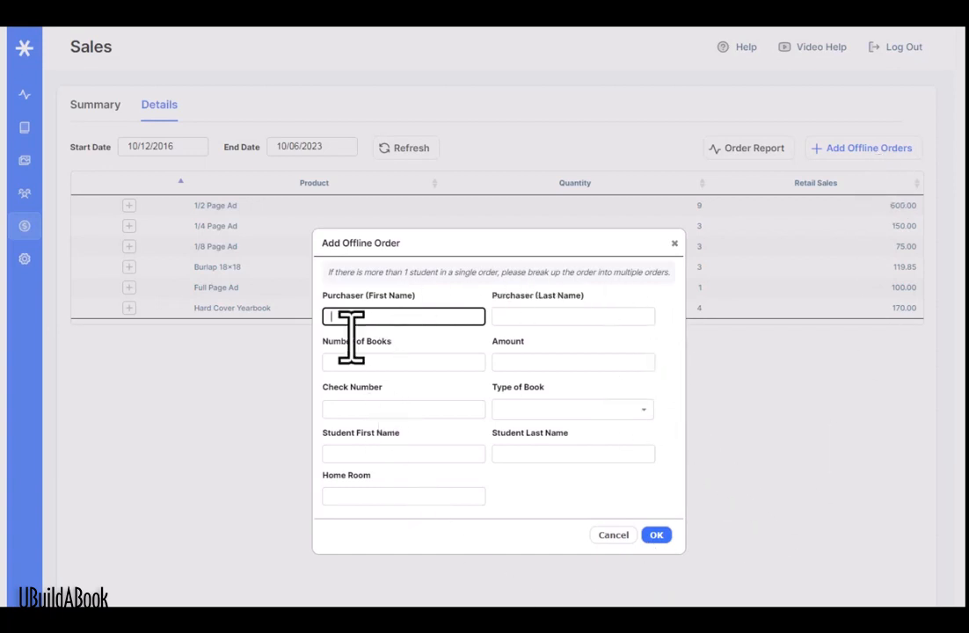
{"action": "left_click", "coordinate": [675, 244]}
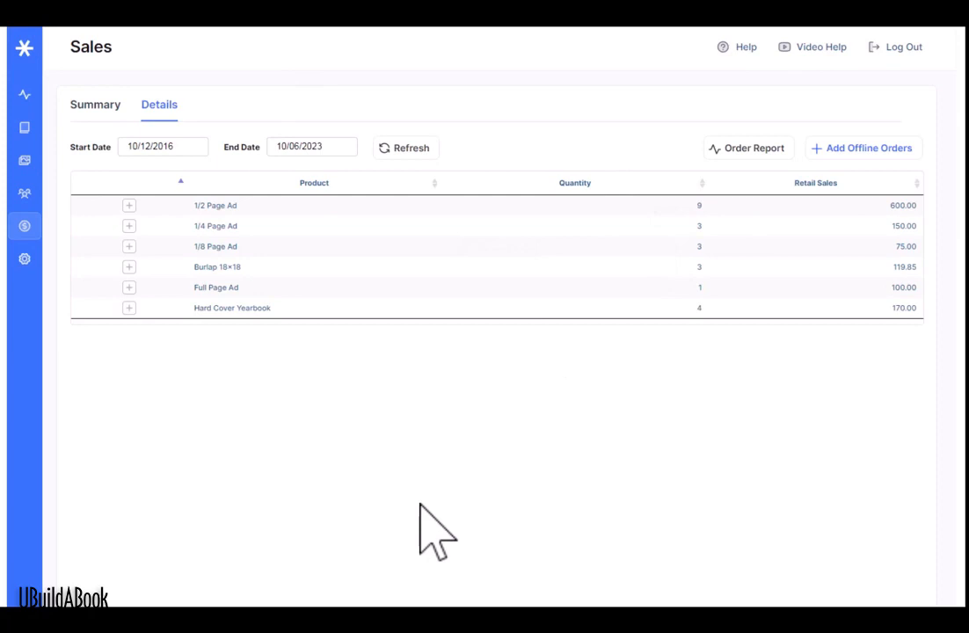
{"action": "left_click", "coordinate": [25, 258]}
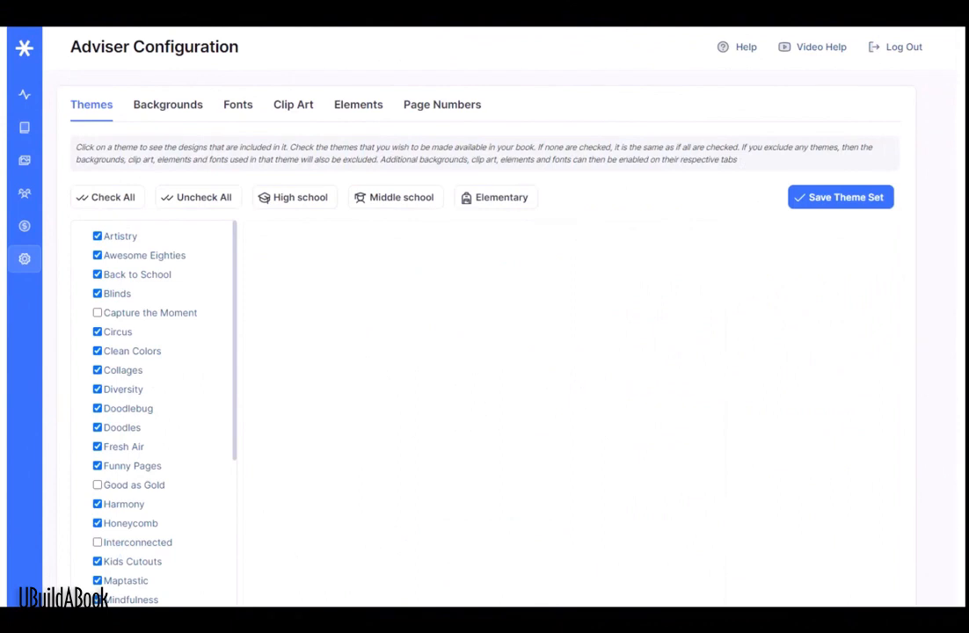
Step: Preview the Artistry, Awesome Eighties, Back to School, Circus and Clean Colors themes
{"action": "left_click", "coordinate": [141, 237]}
{"action": "left_click", "coordinate": [171, 256]}
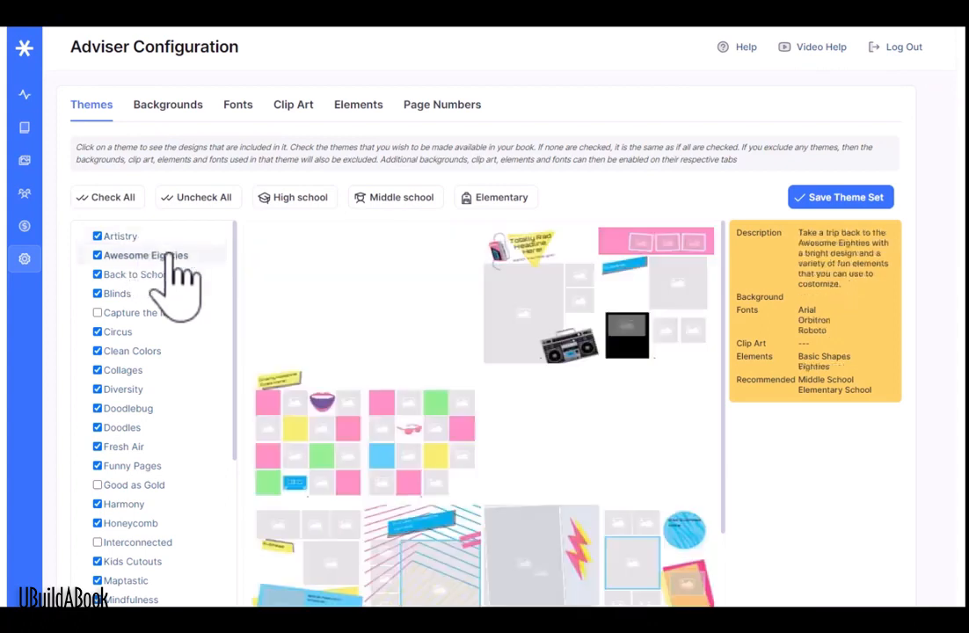
{"action": "left_click", "coordinate": [174, 275]}
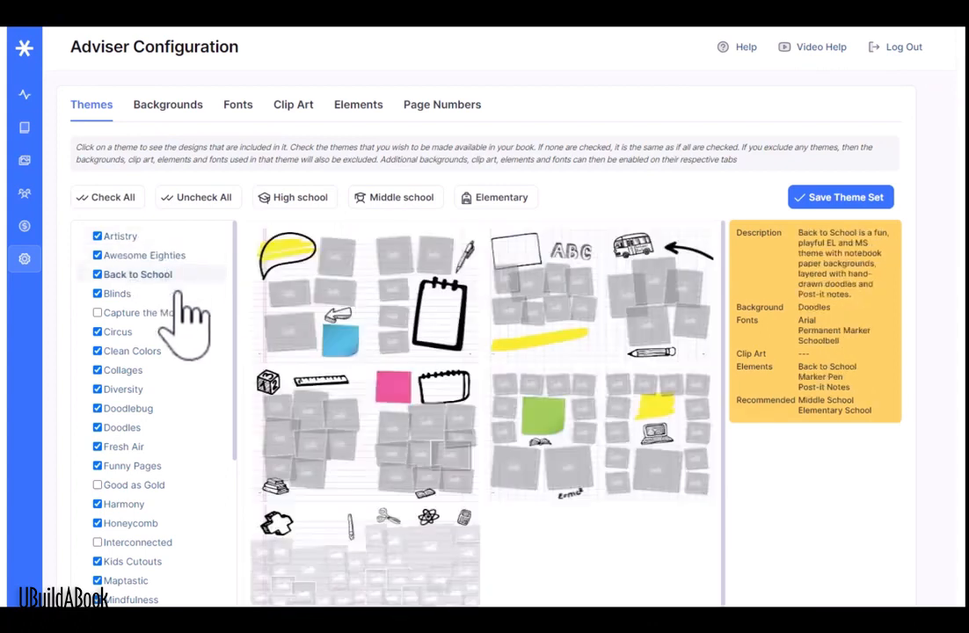
{"action": "left_click", "coordinate": [163, 332]}
{"action": "left_click", "coordinate": [162, 352]}
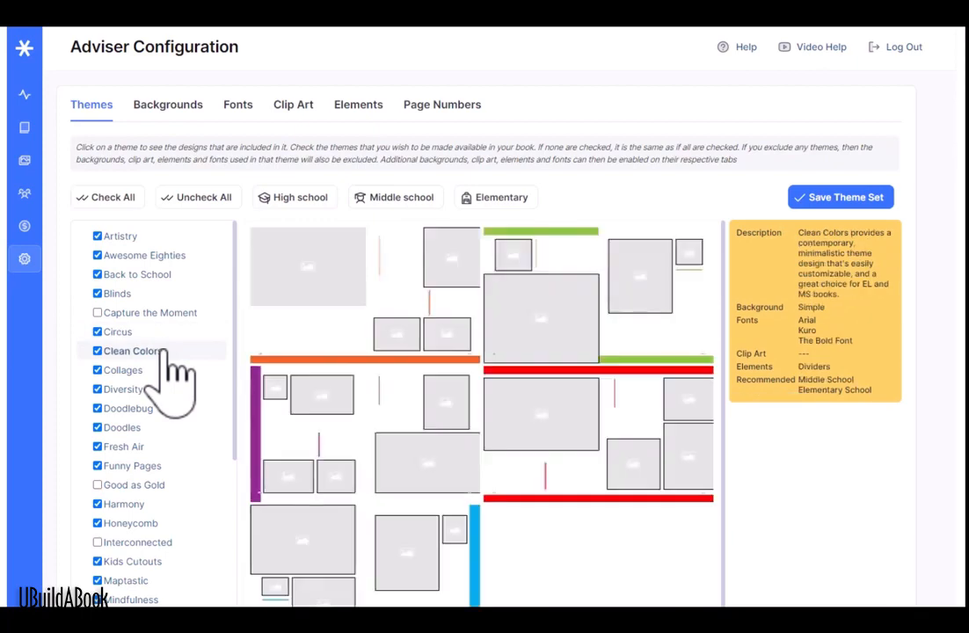
Step: Preview the Minimal Magazine, Movie Night, Paint Splatters and Pro Chat themes further down the list
{"action": "scroll", "coordinate": [182, 313], "scroll_direction": "down", "scroll_amount": 5}
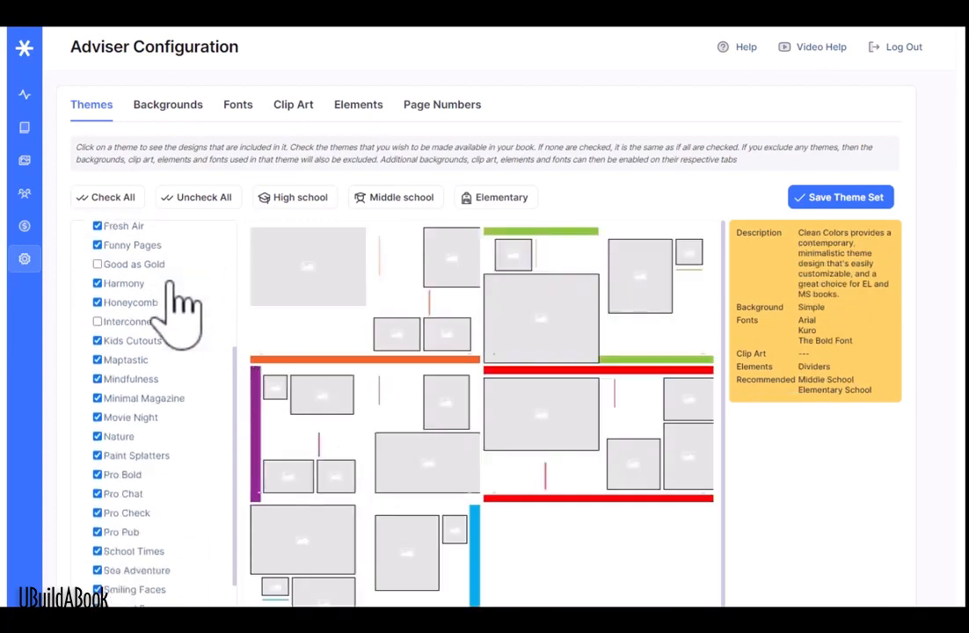
{"action": "scroll", "coordinate": [173, 283], "scroll_direction": "down", "scroll_amount": 2}
{"action": "left_click", "coordinate": [165, 303]}
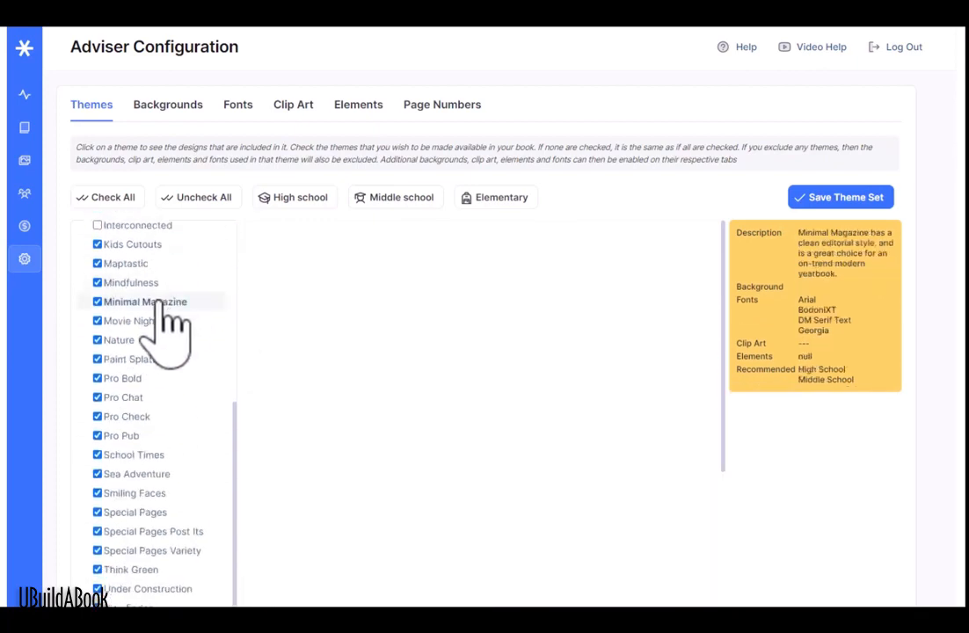
{"action": "left_click", "coordinate": [158, 321]}
{"action": "left_click", "coordinate": [158, 361]}
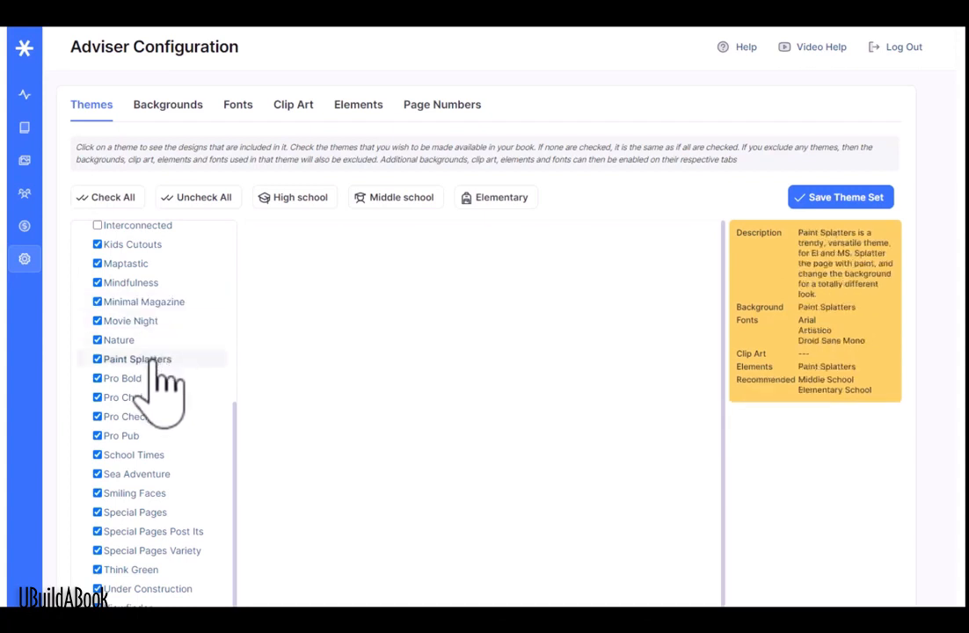
{"action": "left_click", "coordinate": [154, 398]}
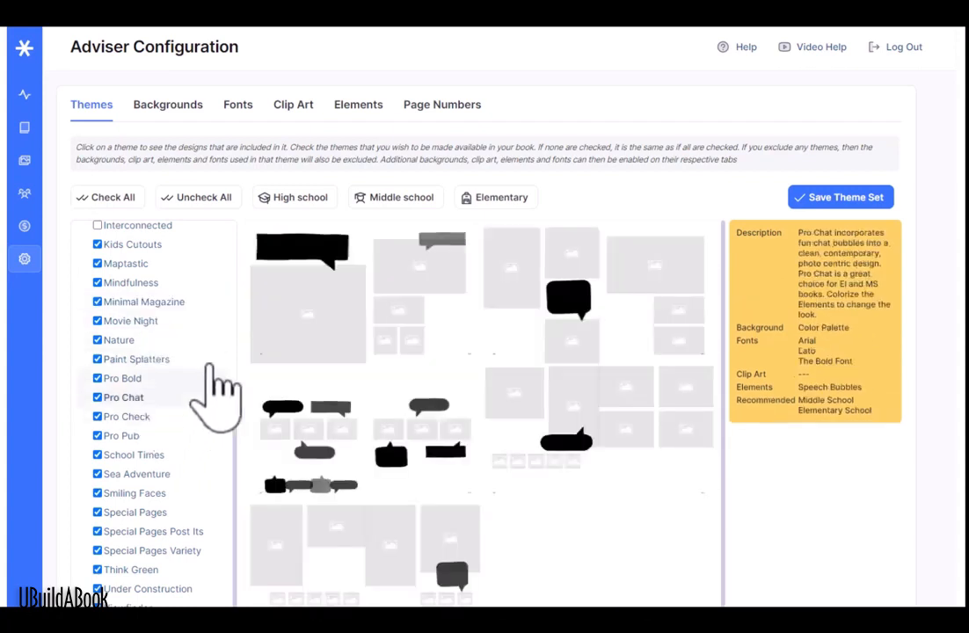
Step: Revisit the Artistry and Awesome Eighties themes, ending on the Back to School preview
{"action": "scroll", "coordinate": [216, 382], "scroll_direction": "up", "scroll_amount": 6}
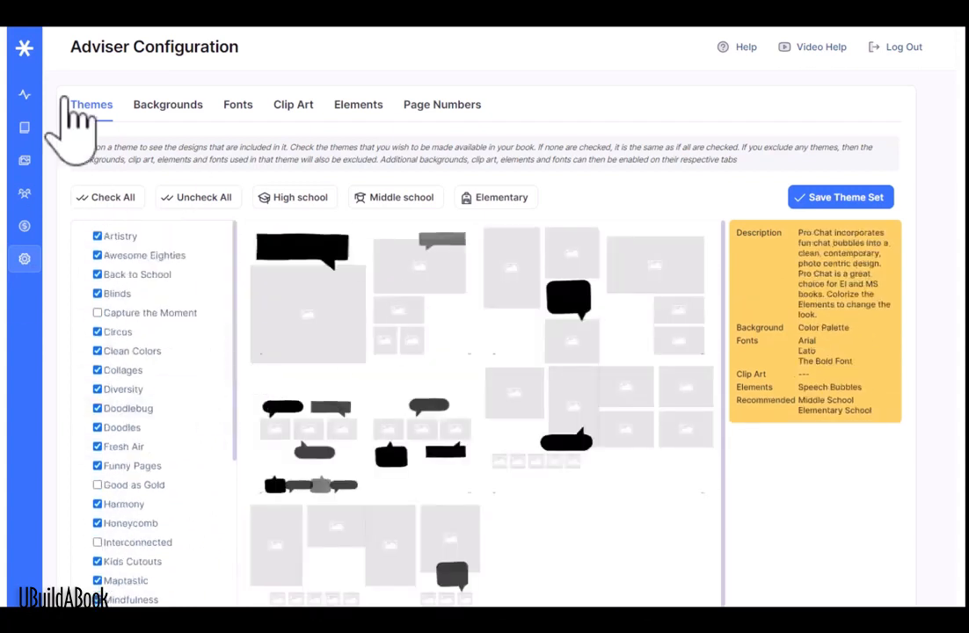
{"action": "left_click", "coordinate": [119, 236]}
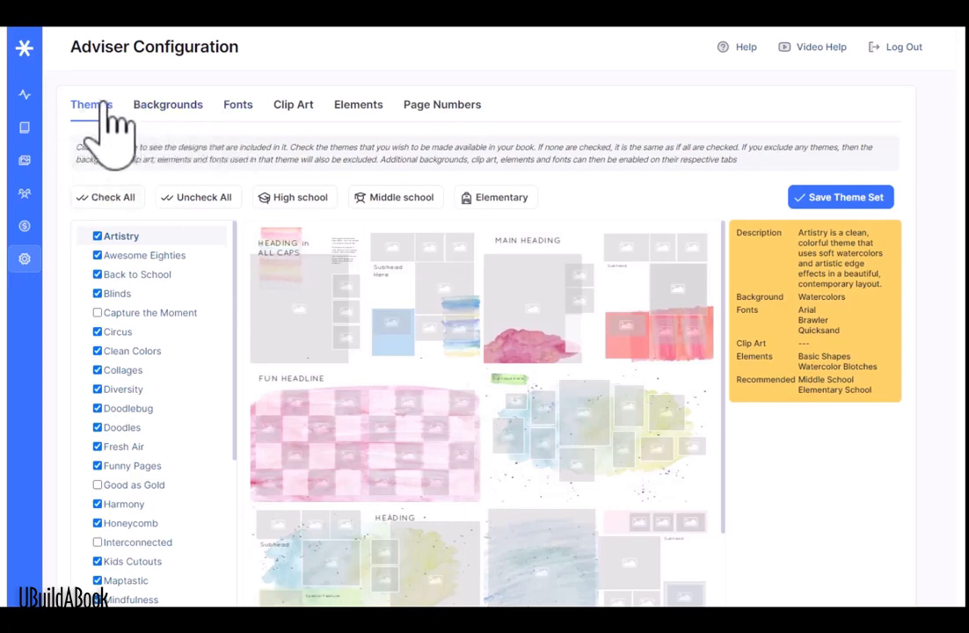
{"action": "left_click", "coordinate": [167, 255]}
{"action": "left_click", "coordinate": [165, 276]}
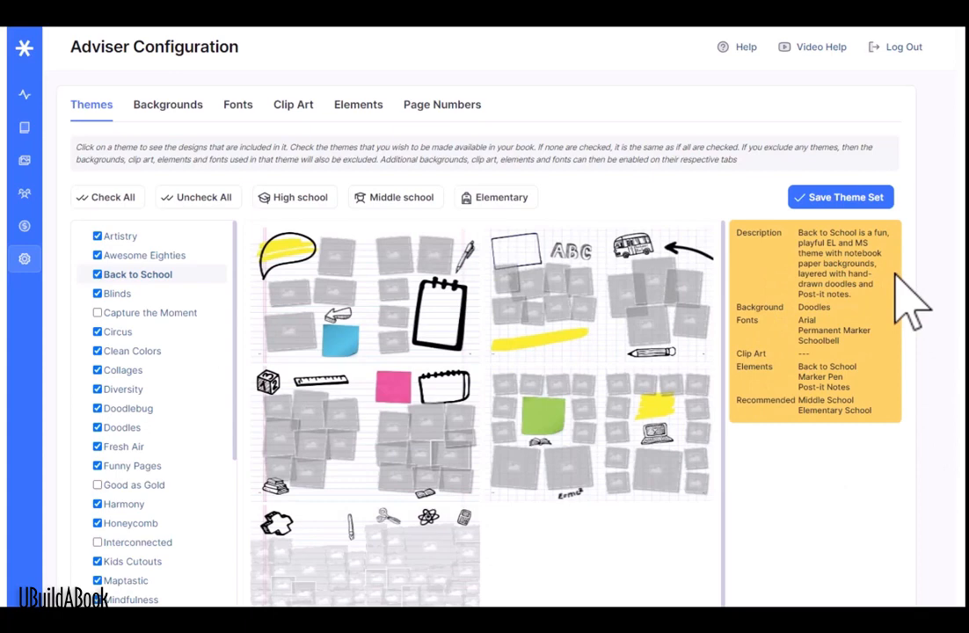
Step: Uncheck all themes, check only Artistry, and save the theme set
{"action": "left_click", "coordinate": [197, 197]}
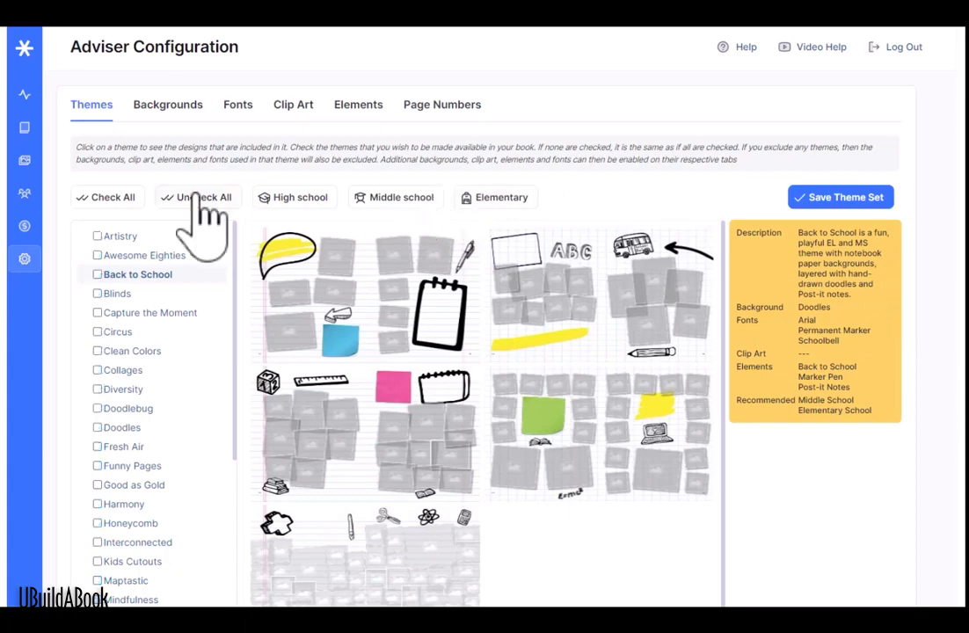
{"action": "left_click", "coordinate": [98, 237]}
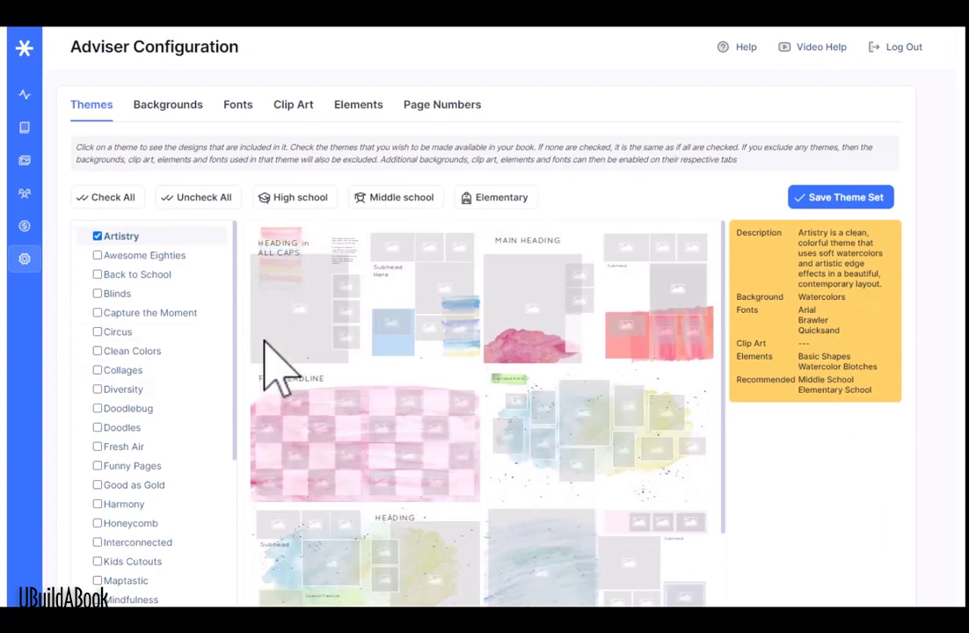
{"action": "left_click", "coordinate": [873, 202]}
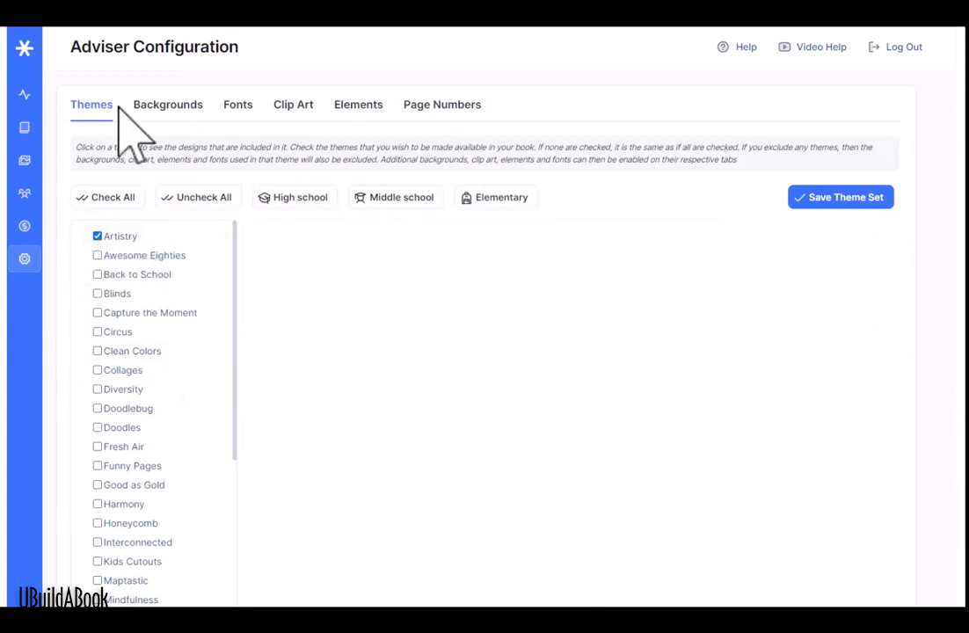
{"action": "left_click", "coordinate": [163, 108]}
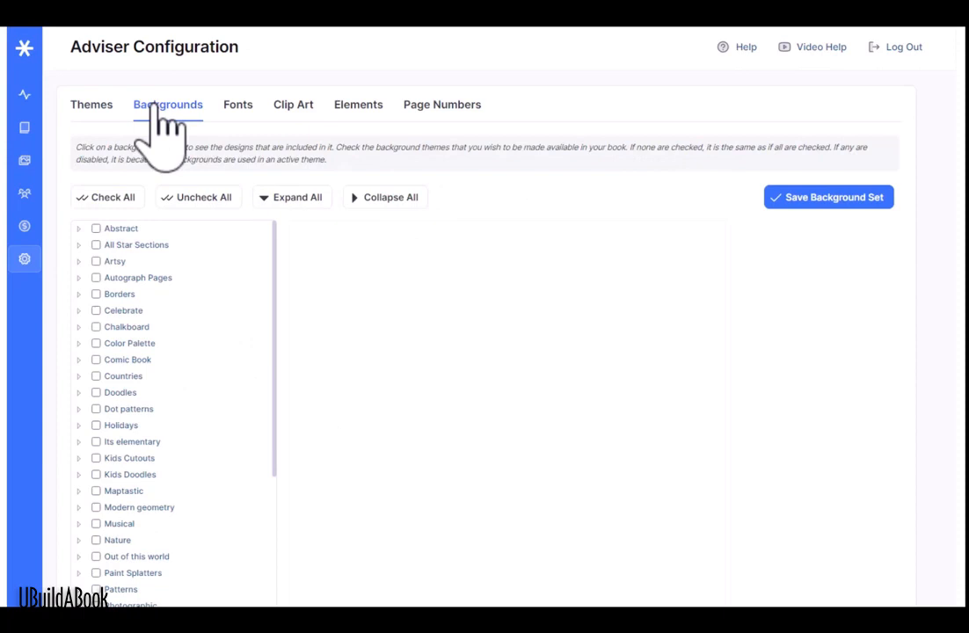
Step: Expand the Watercolors background category to look at its designs
{"action": "scroll", "coordinate": [217, 352], "scroll_direction": "down", "scroll_amount": 5}
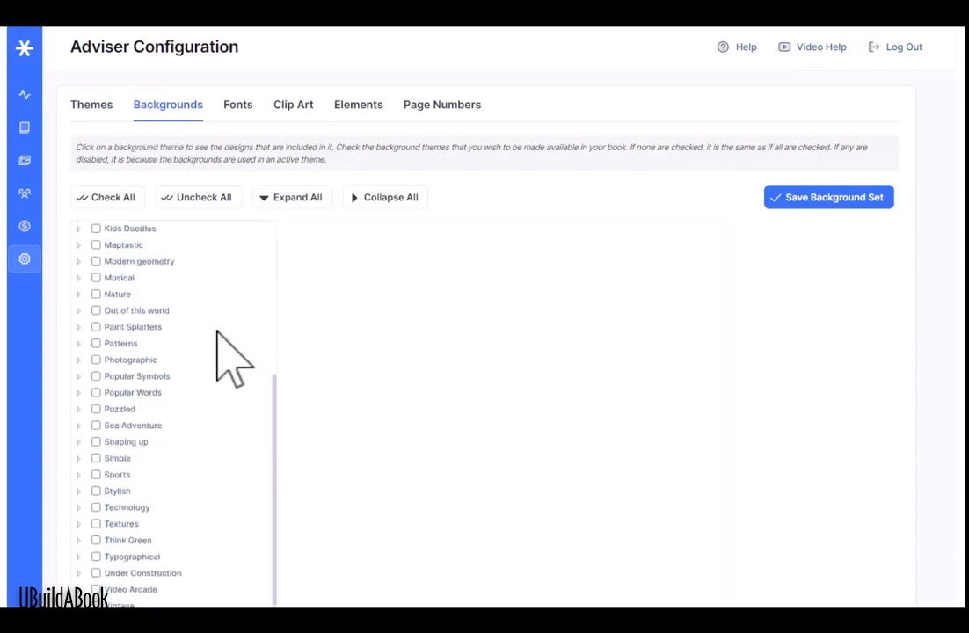
{"action": "scroll", "coordinate": [237, 440], "scroll_direction": "down", "scroll_amount": 2}
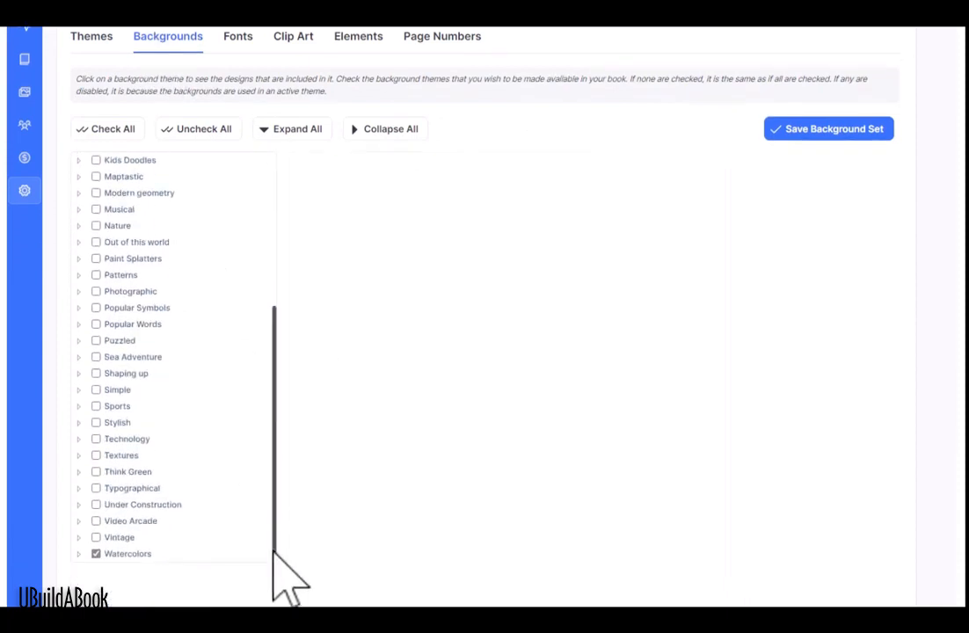
{"action": "left_click", "coordinate": [78, 554]}
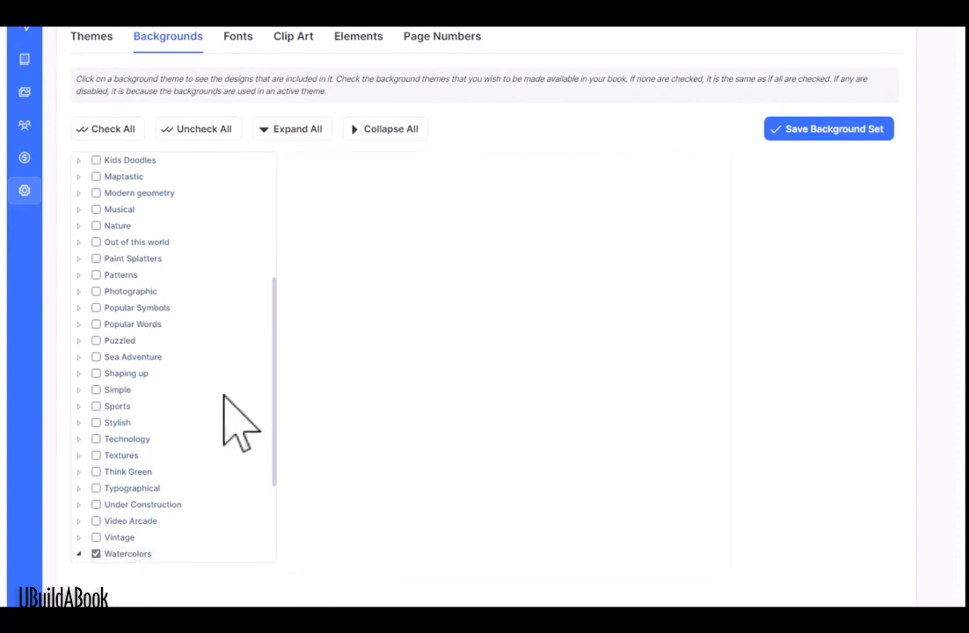
{"action": "scroll", "coordinate": [224, 396], "scroll_direction": "up", "scroll_amount": 5}
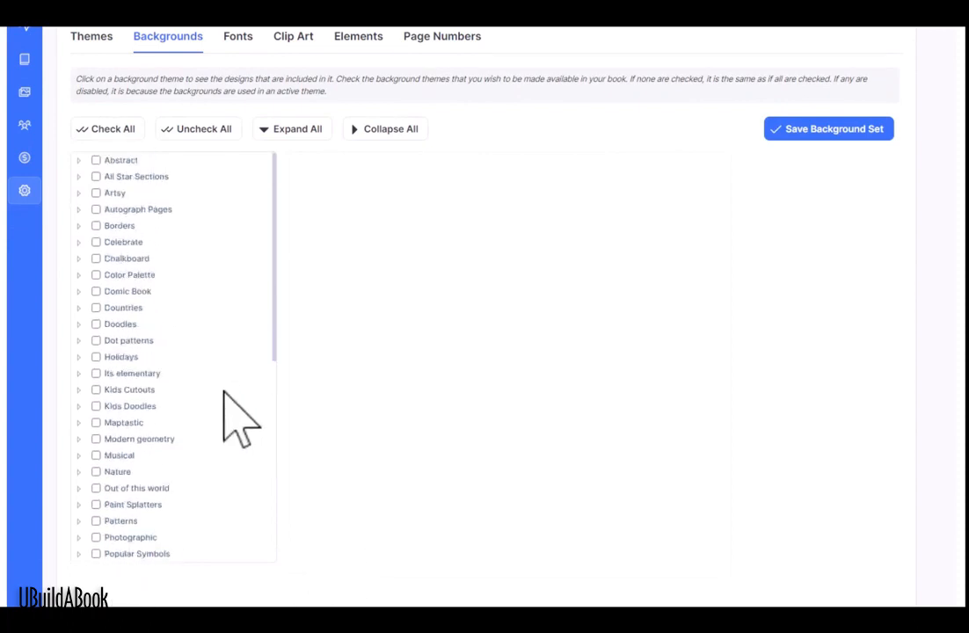
{"action": "scroll", "coordinate": [826, 189], "scroll_direction": "up", "scroll_amount": 2}
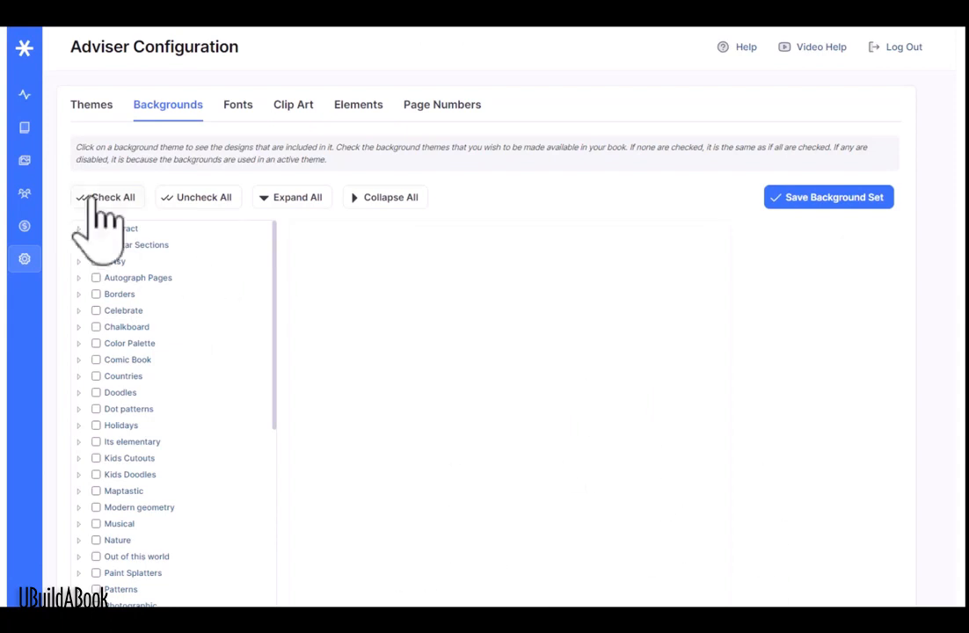
Step: Check Abstract and inspect its designs, then check all backgrounds and save the background set
{"action": "left_click", "coordinate": [96, 229]}
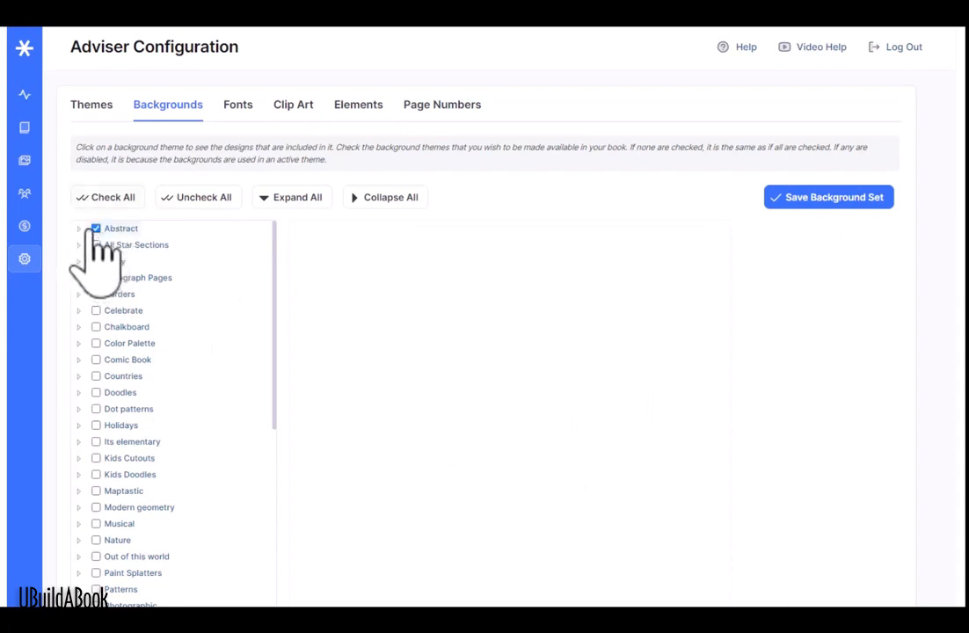
{"action": "left_click", "coordinate": [104, 228]}
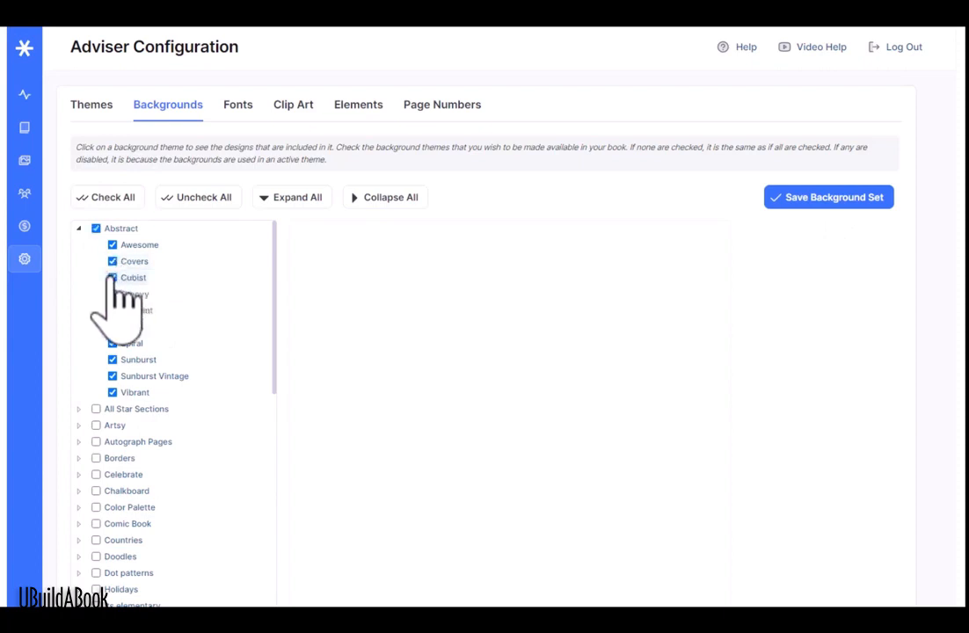
{"action": "left_click", "coordinate": [78, 228]}
{"action": "left_click", "coordinate": [108, 197]}
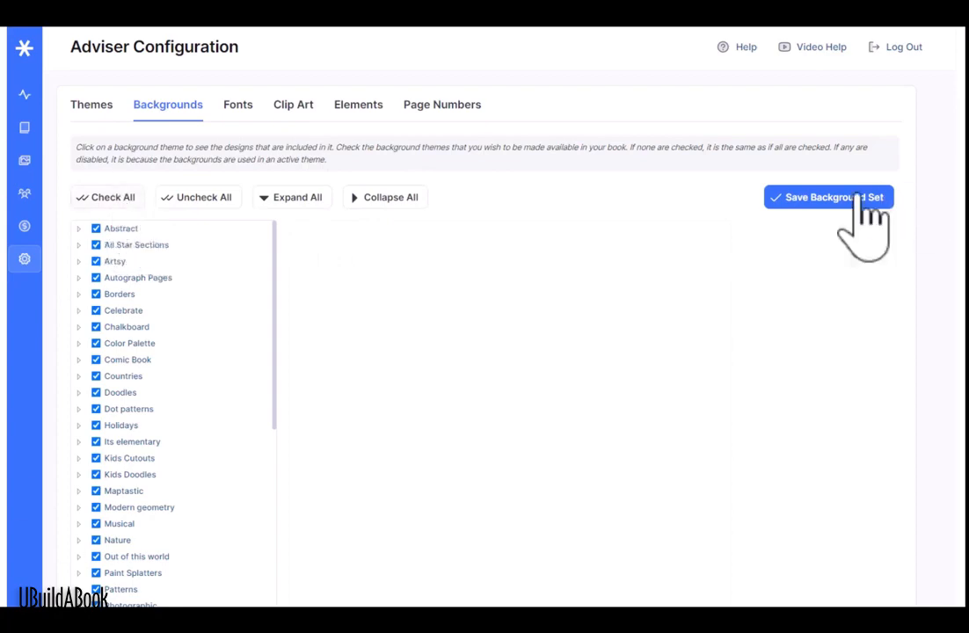
{"action": "left_click", "coordinate": [848, 201]}
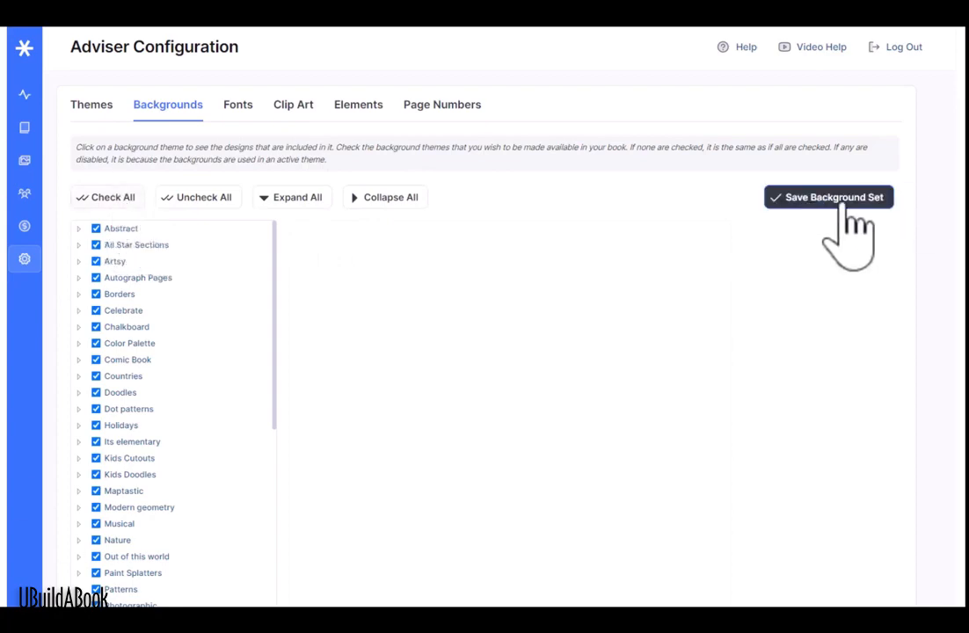
{"action": "left_click", "coordinate": [232, 106]}
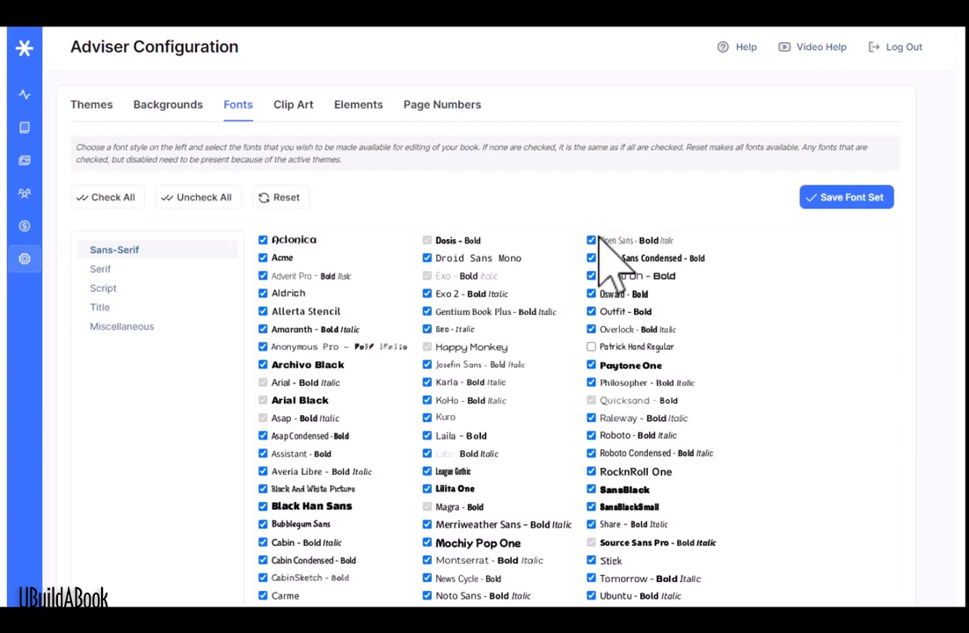
Step: Browse the Serif, Script, Title and Miscellaneous font categories
{"action": "left_click", "coordinate": [126, 270]}
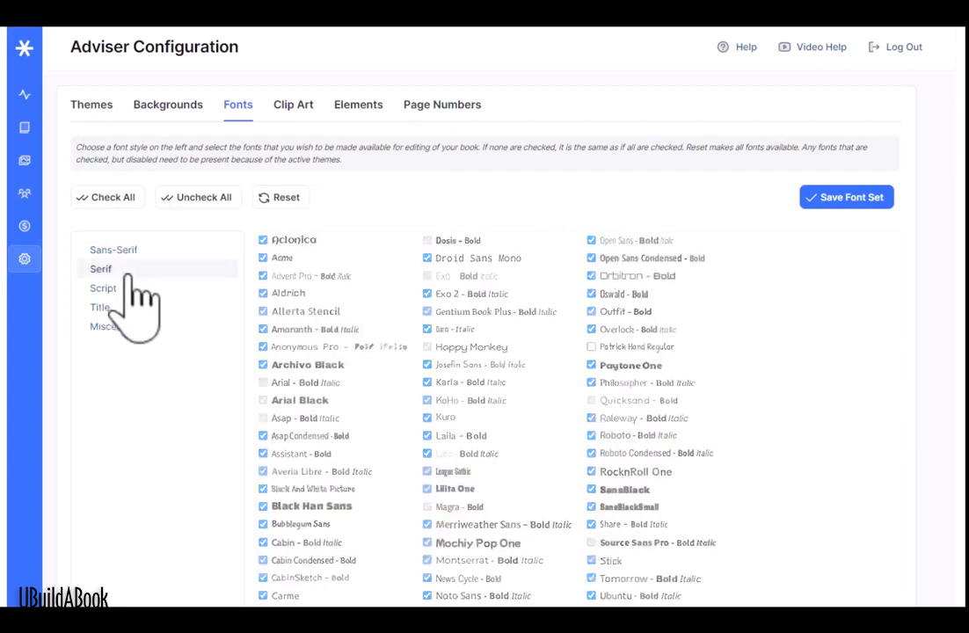
{"action": "left_click", "coordinate": [128, 289]}
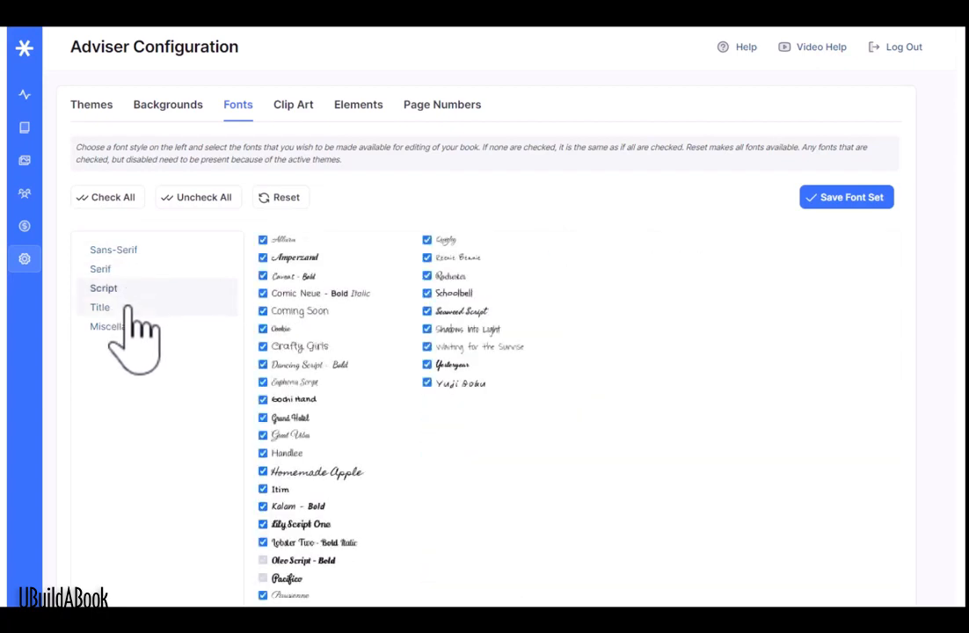
{"action": "left_click", "coordinate": [127, 309]}
{"action": "left_click", "coordinate": [126, 327]}
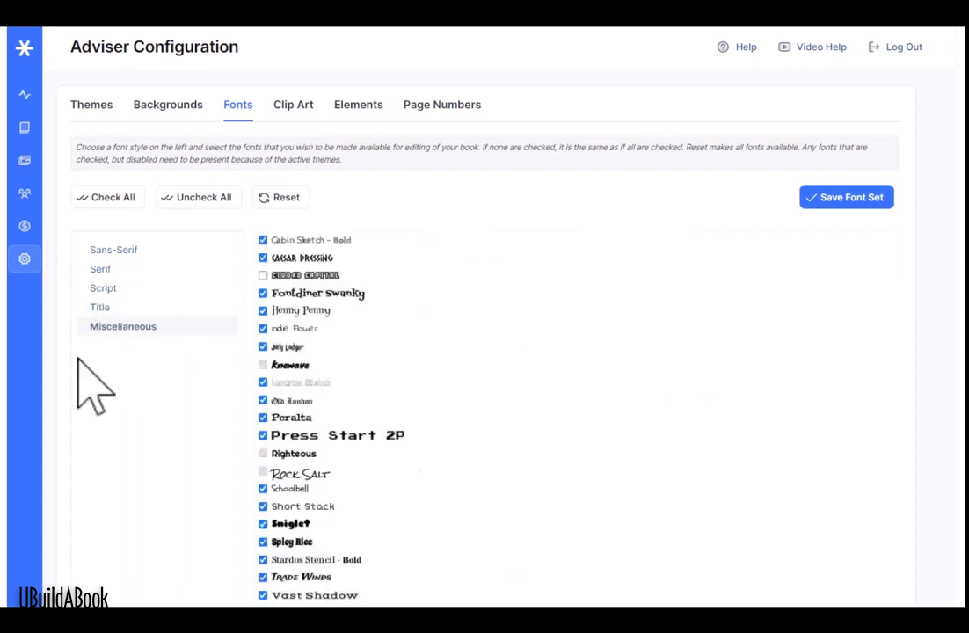
Step: Uncheck all fonts, then tick Cabin Sketch - Bold and Caesar Dressing
{"action": "left_click", "coordinate": [195, 199]}
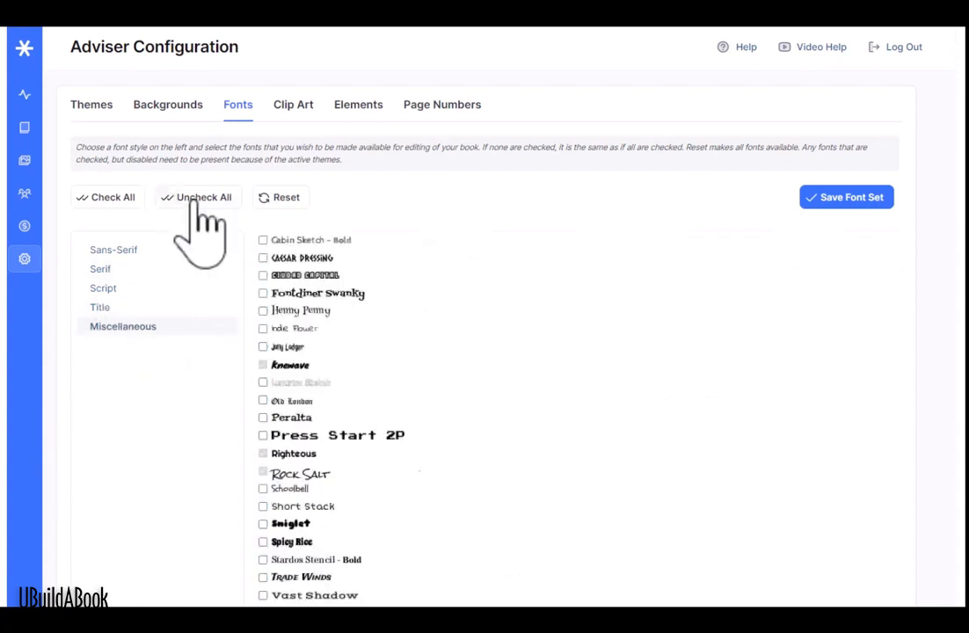
{"action": "left_click", "coordinate": [263, 241]}
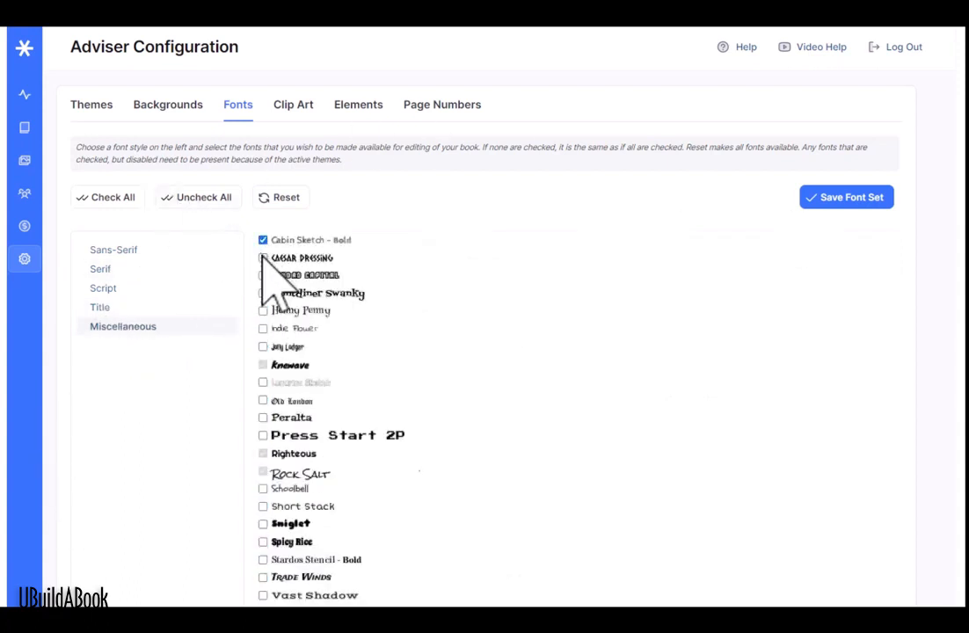
{"action": "left_click", "coordinate": [263, 257]}
Step: Make the Construction clip art category available, then view the Elements and Page Numbers settings
{"action": "left_click", "coordinate": [292, 104]}
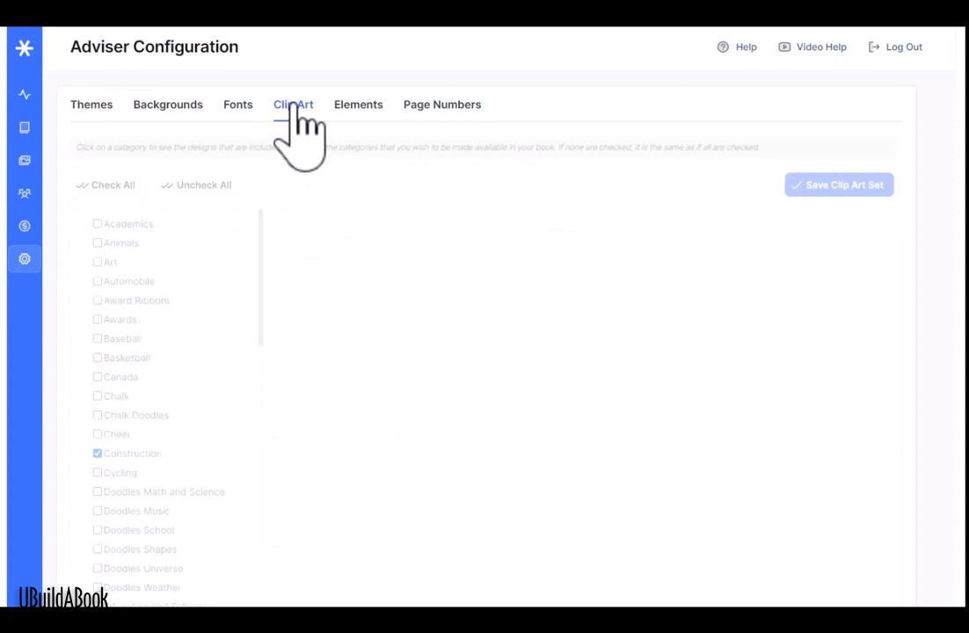
{"action": "left_click", "coordinate": [97, 452]}
{"action": "left_click", "coordinate": [365, 106]}
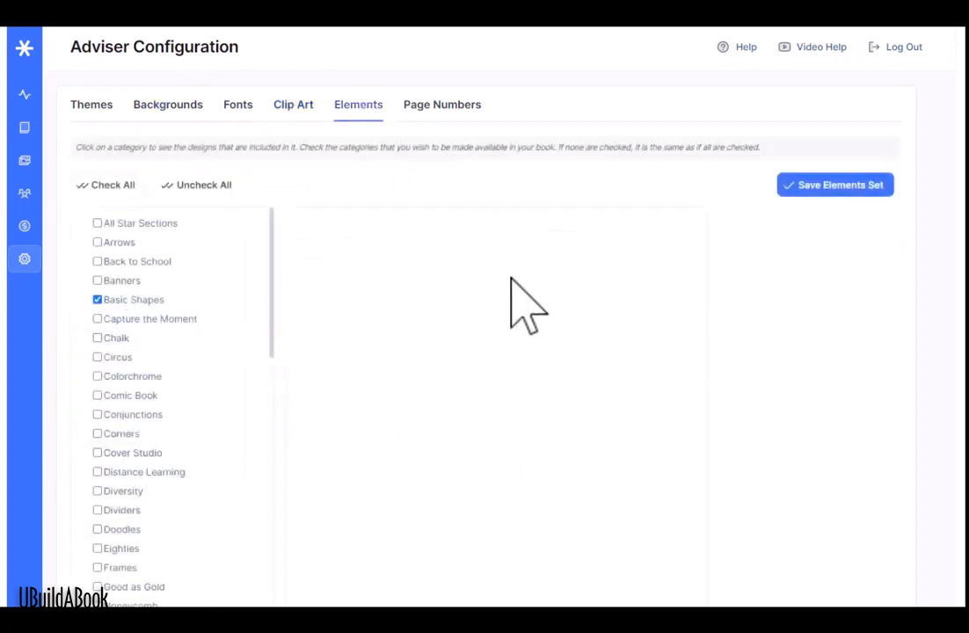
{"action": "left_click", "coordinate": [450, 109]}
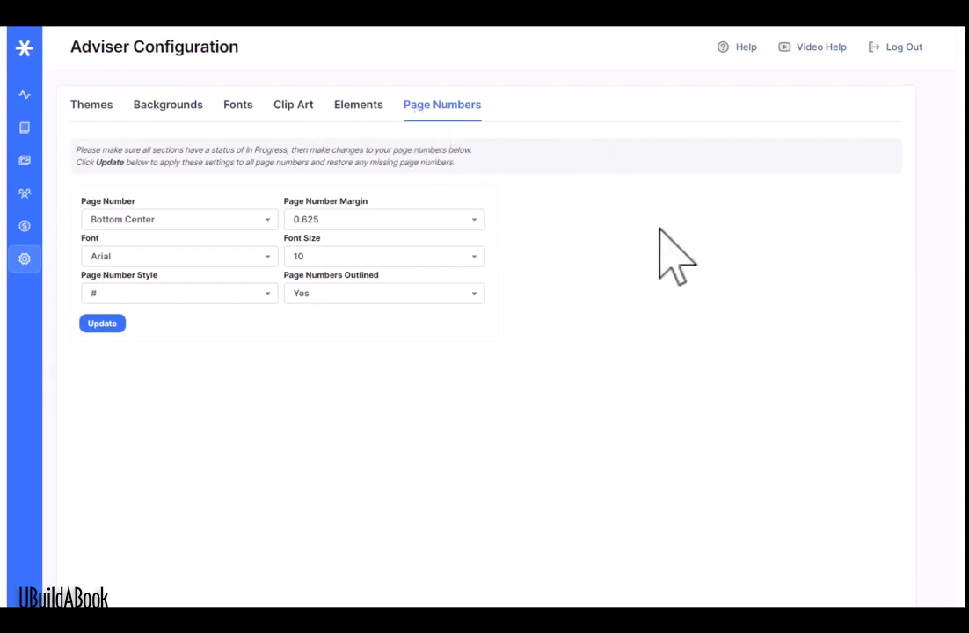
Step: Set page numbers to Bottom Center, 0.5 margin and # style, then apply with Update
{"action": "left_click", "coordinate": [170, 221]}
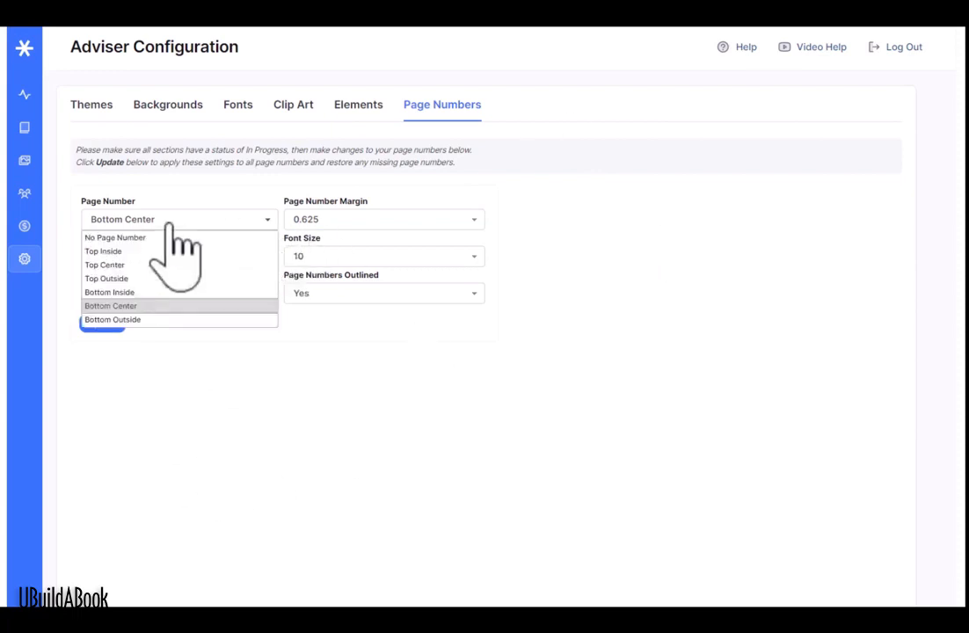
{"action": "left_click", "coordinate": [174, 307]}
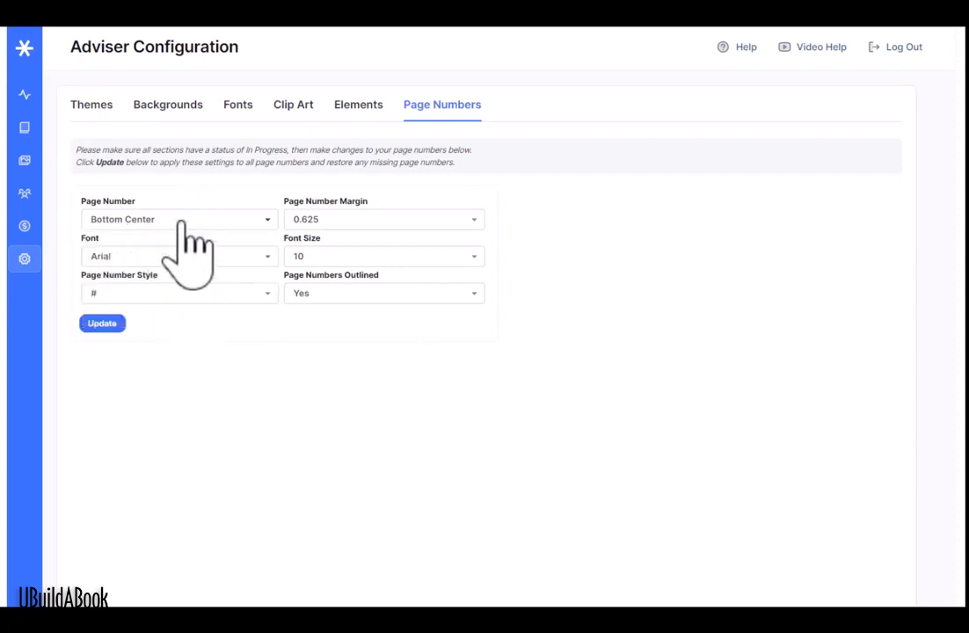
{"action": "left_click", "coordinate": [373, 221]}
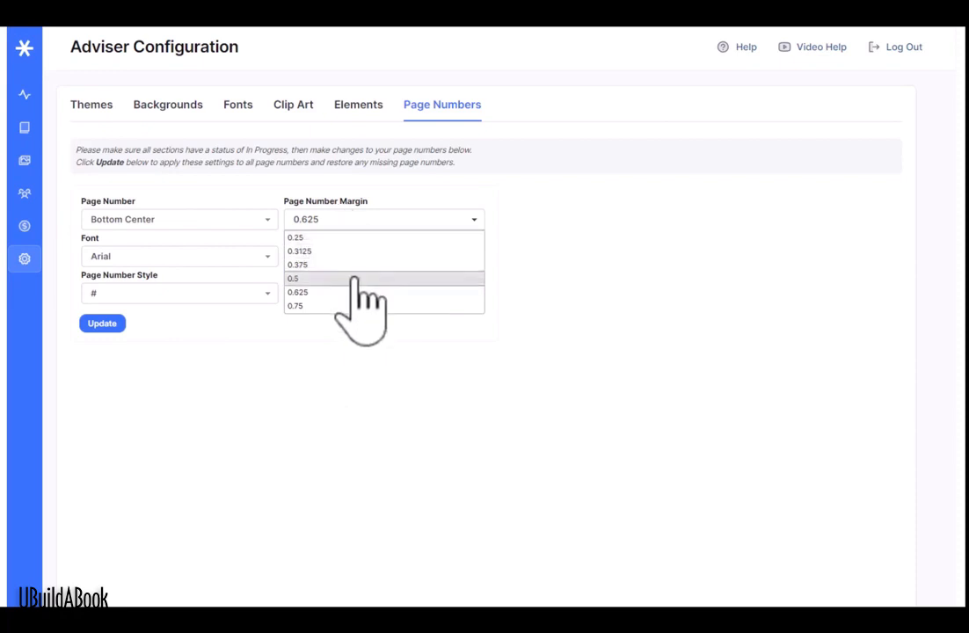
{"action": "left_click", "coordinate": [356, 280]}
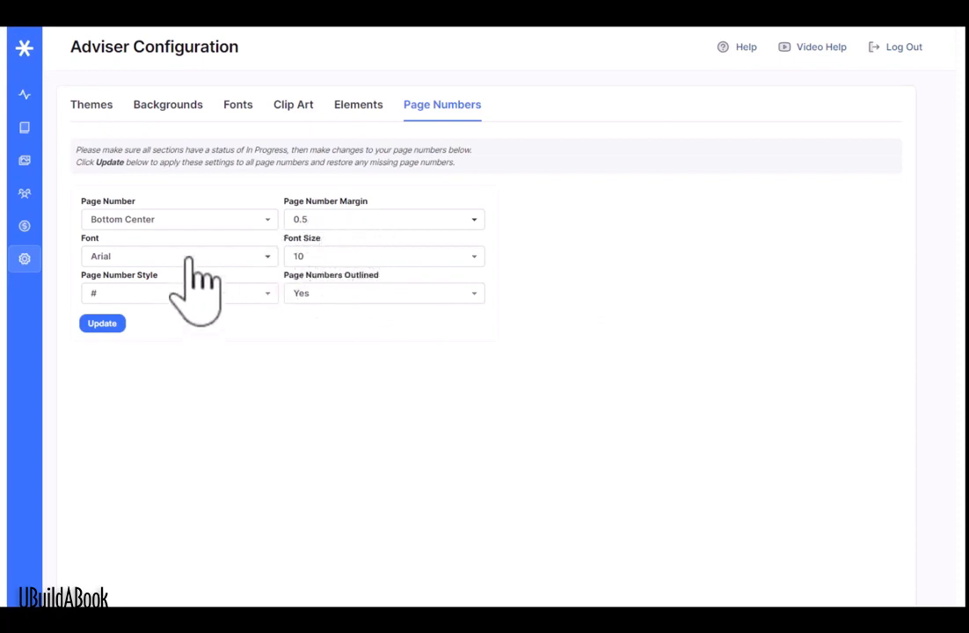
{"action": "left_click", "coordinate": [236, 294]}
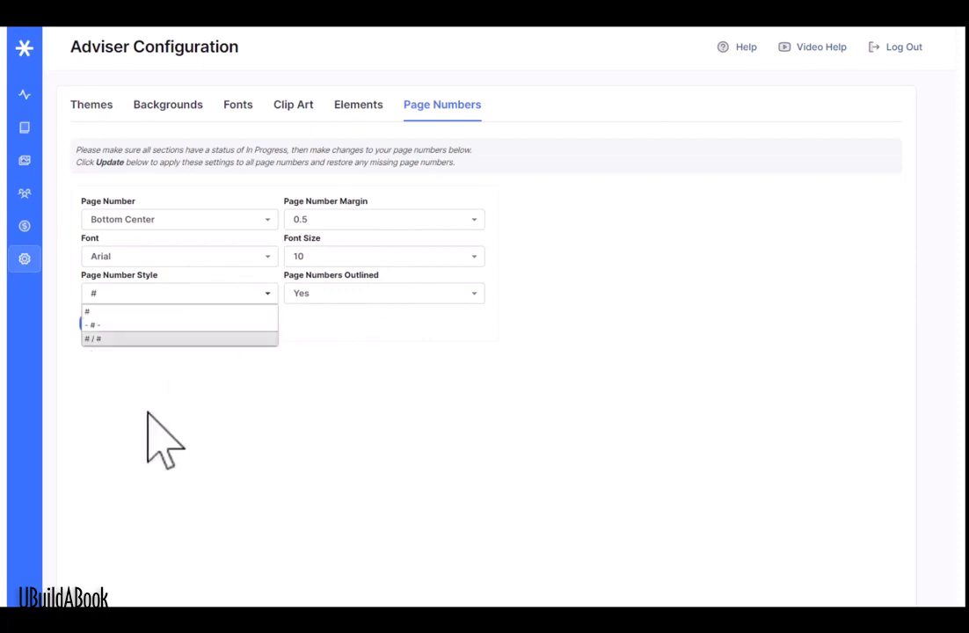
{"action": "left_click", "coordinate": [417, 303]}
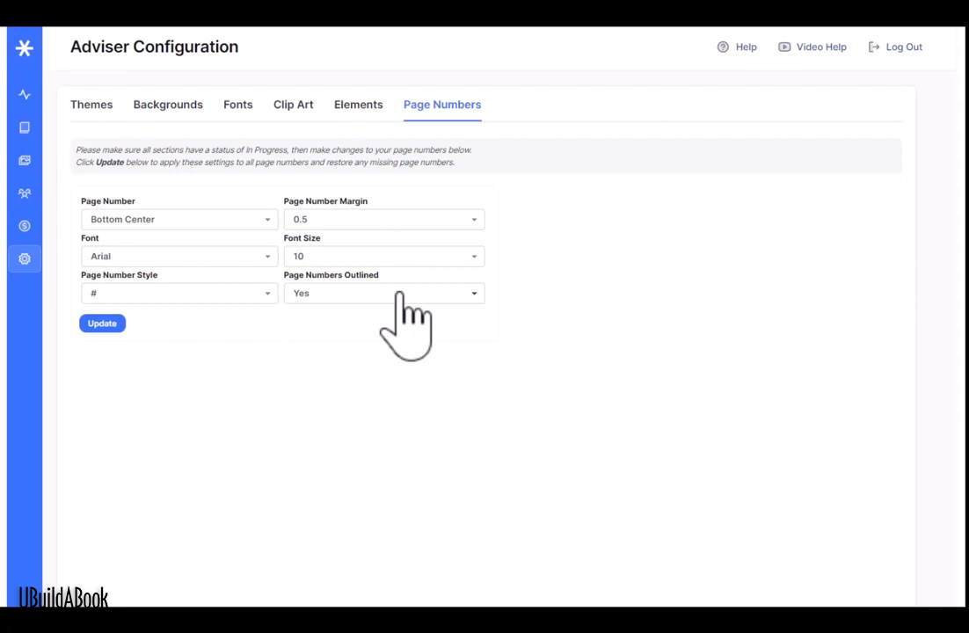
{"action": "left_click", "coordinate": [102, 324]}
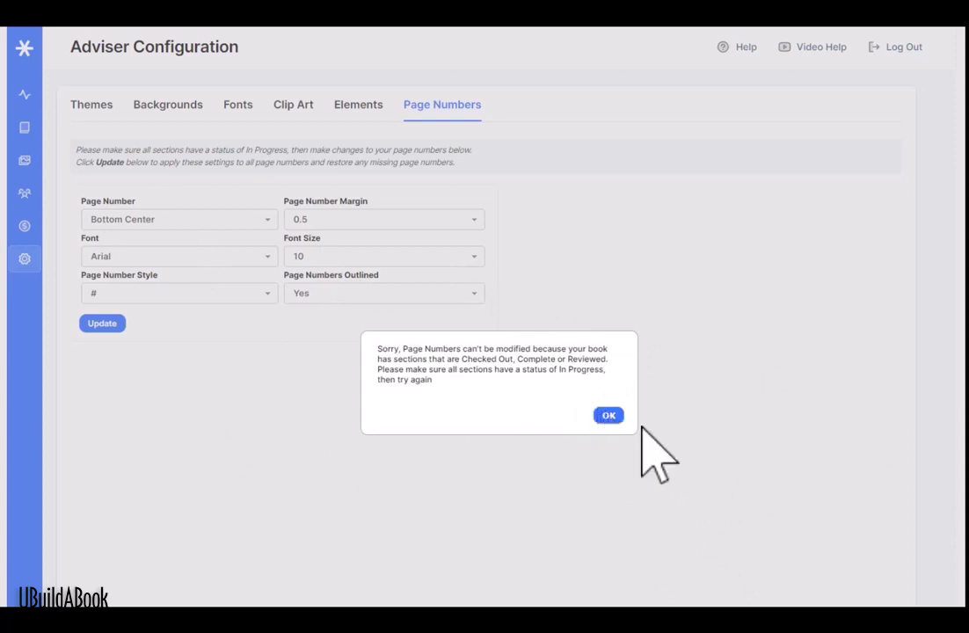
Step: Dismiss the In Progress warning, then look at the Help and Video Help options
{"action": "left_click", "coordinate": [608, 415]}
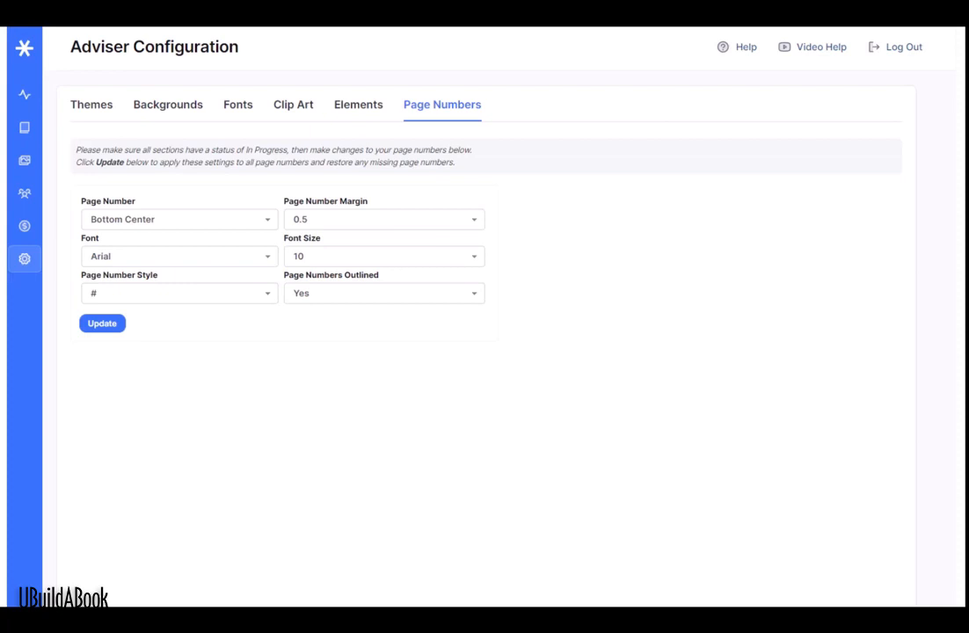
{"action": "left_click", "coordinate": [743, 47]}
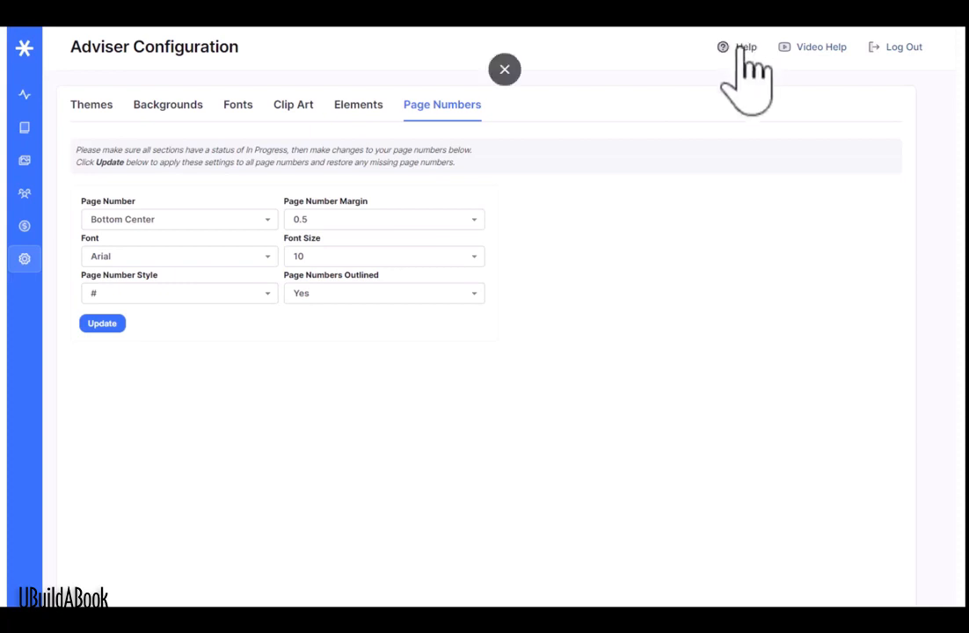
{"action": "left_click", "coordinate": [827, 50]}
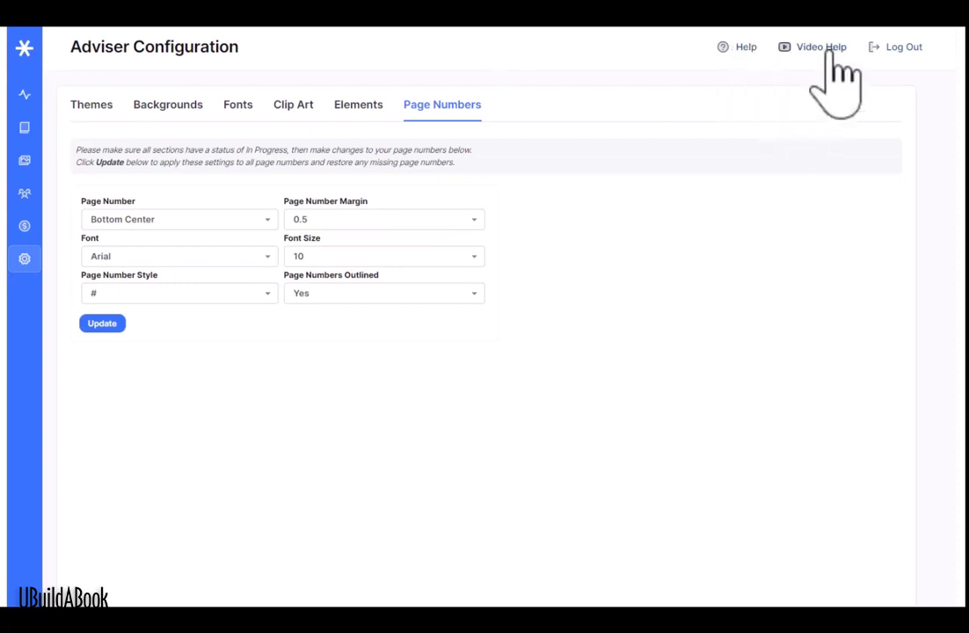